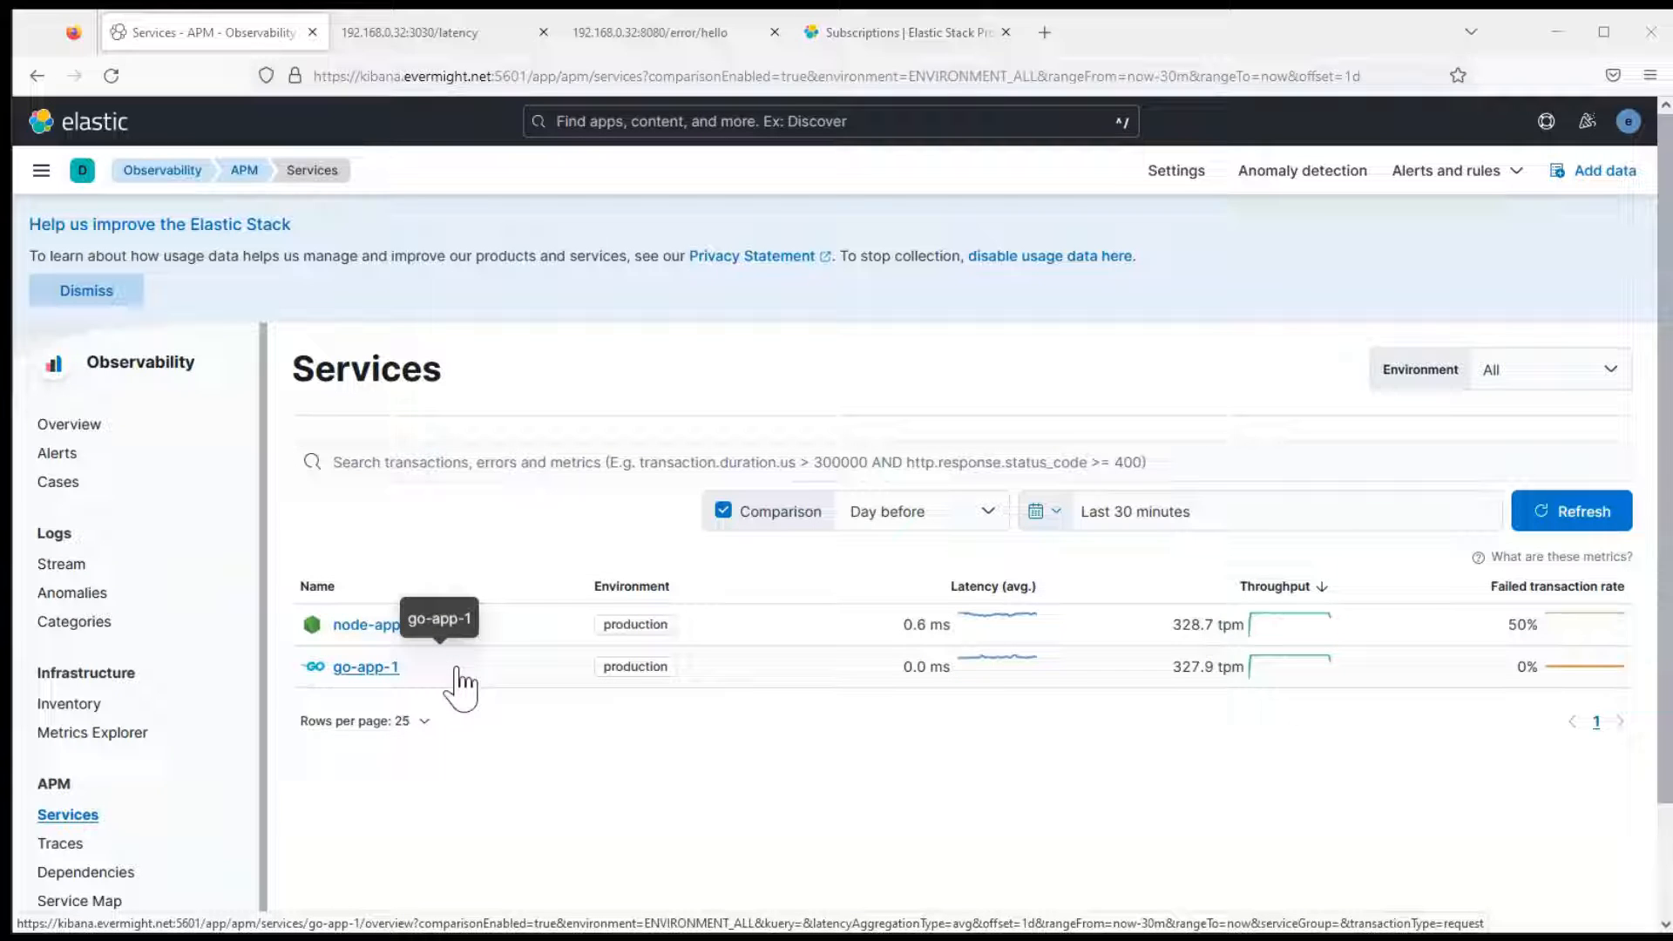
# - Review the alerts of the node-app-1 service, plus the Observability alerts and their configured rules
pyautogui.click(371, 636)
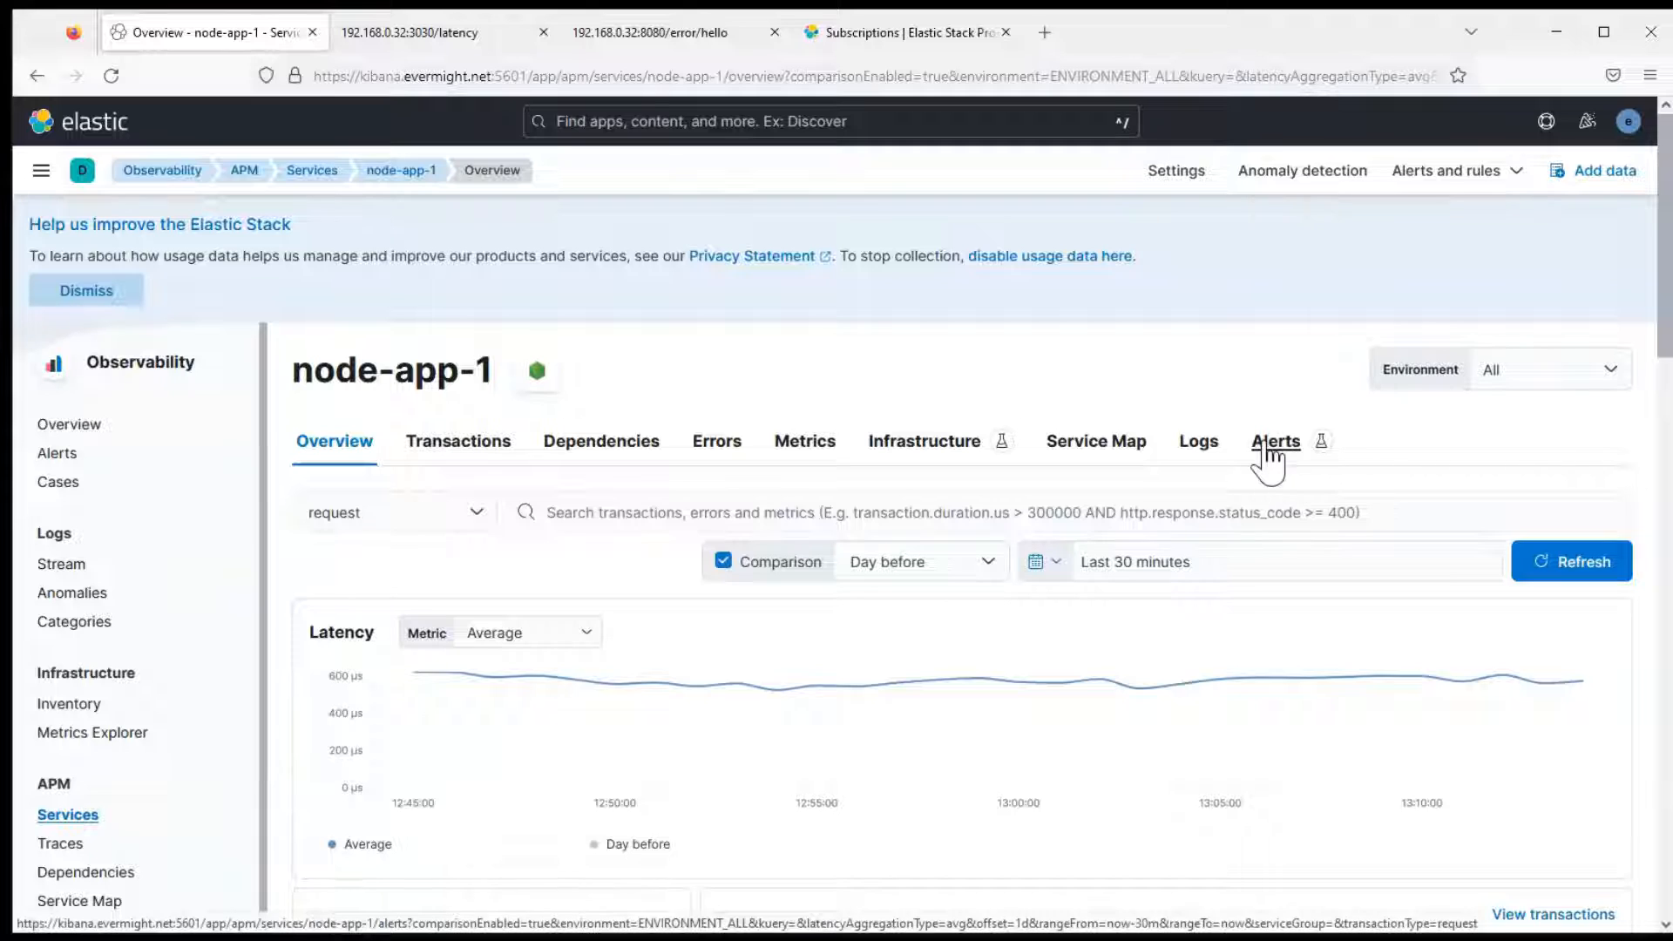
pyautogui.click(1270, 446)
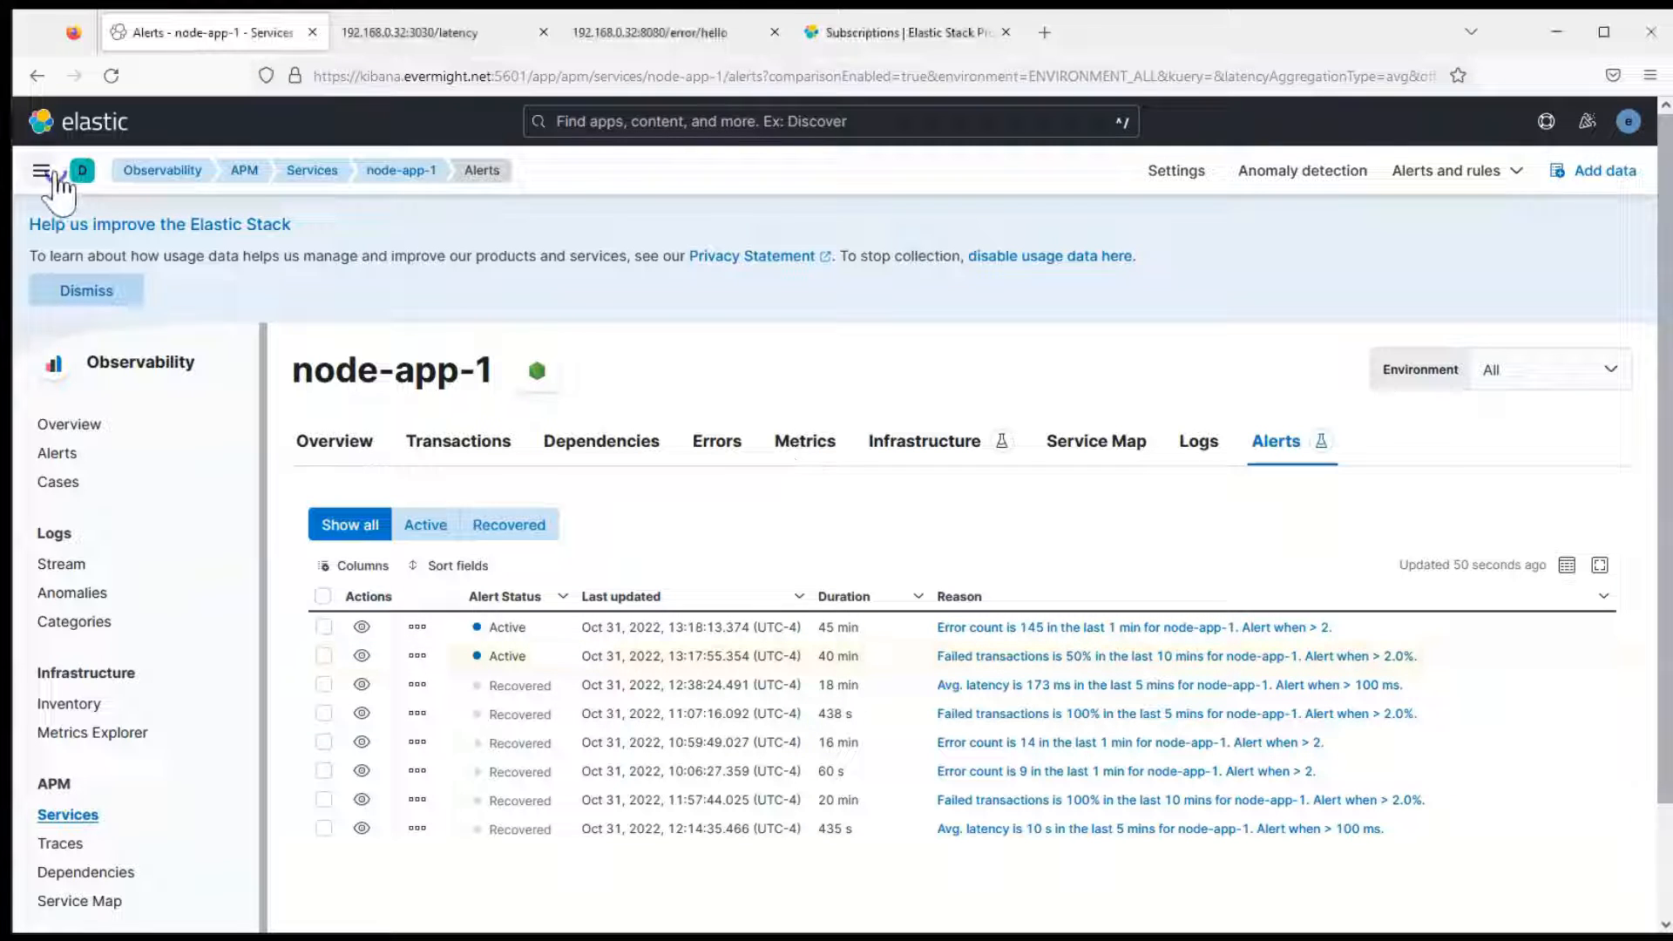
pyautogui.click(59, 455)
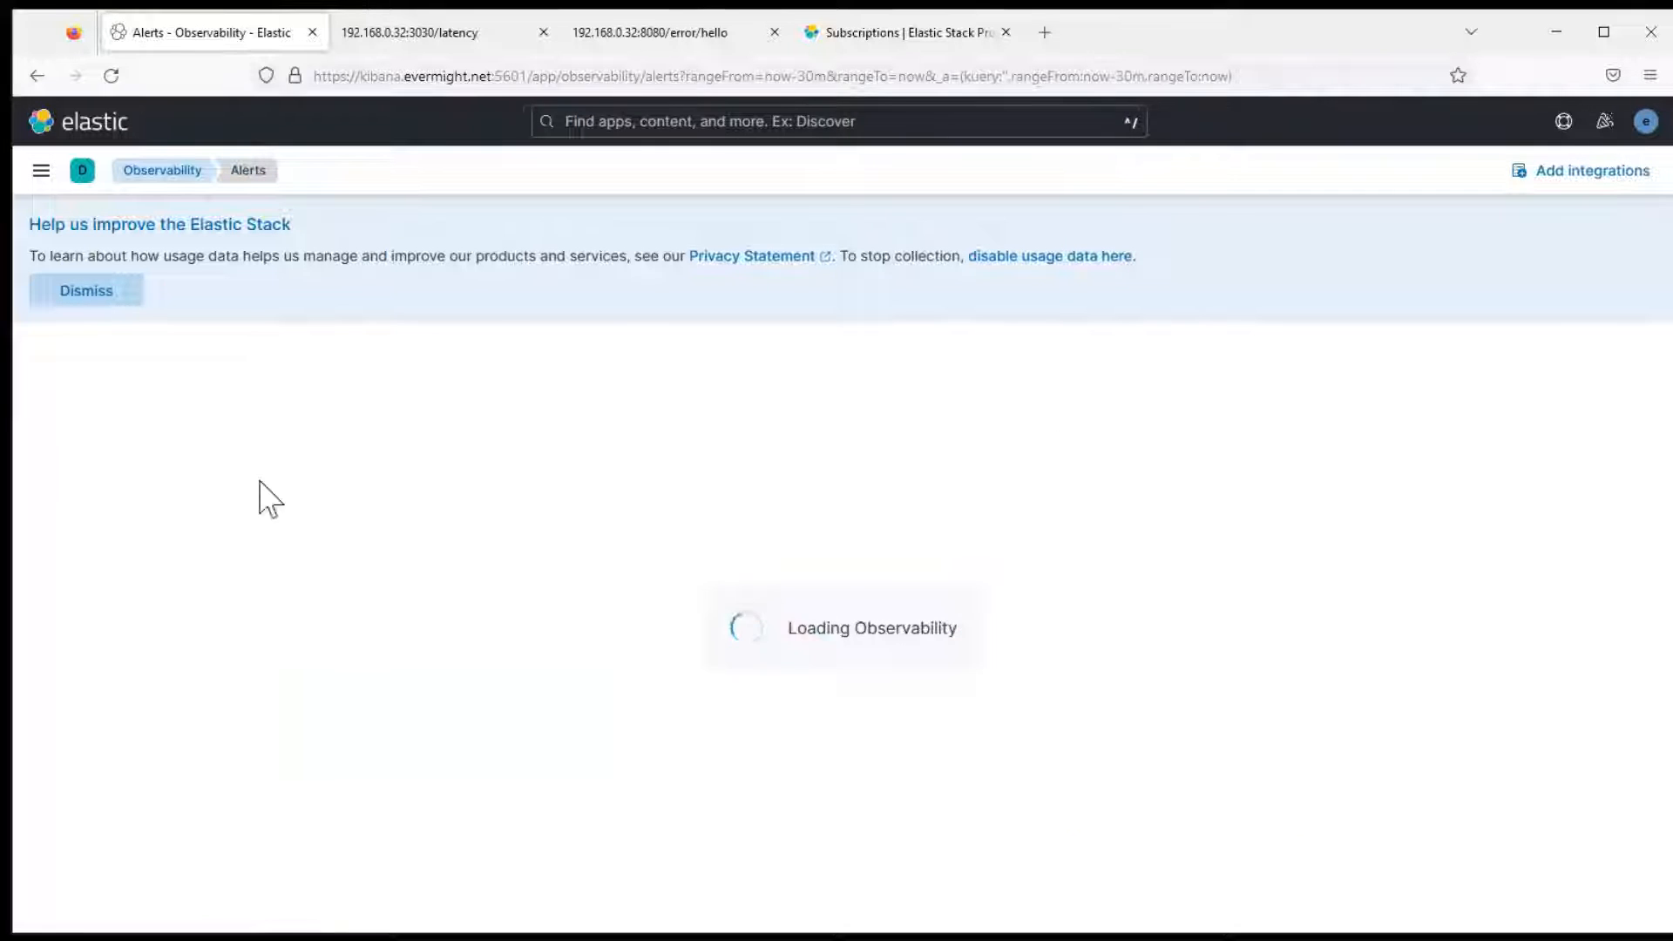
pyautogui.click(1618, 370)
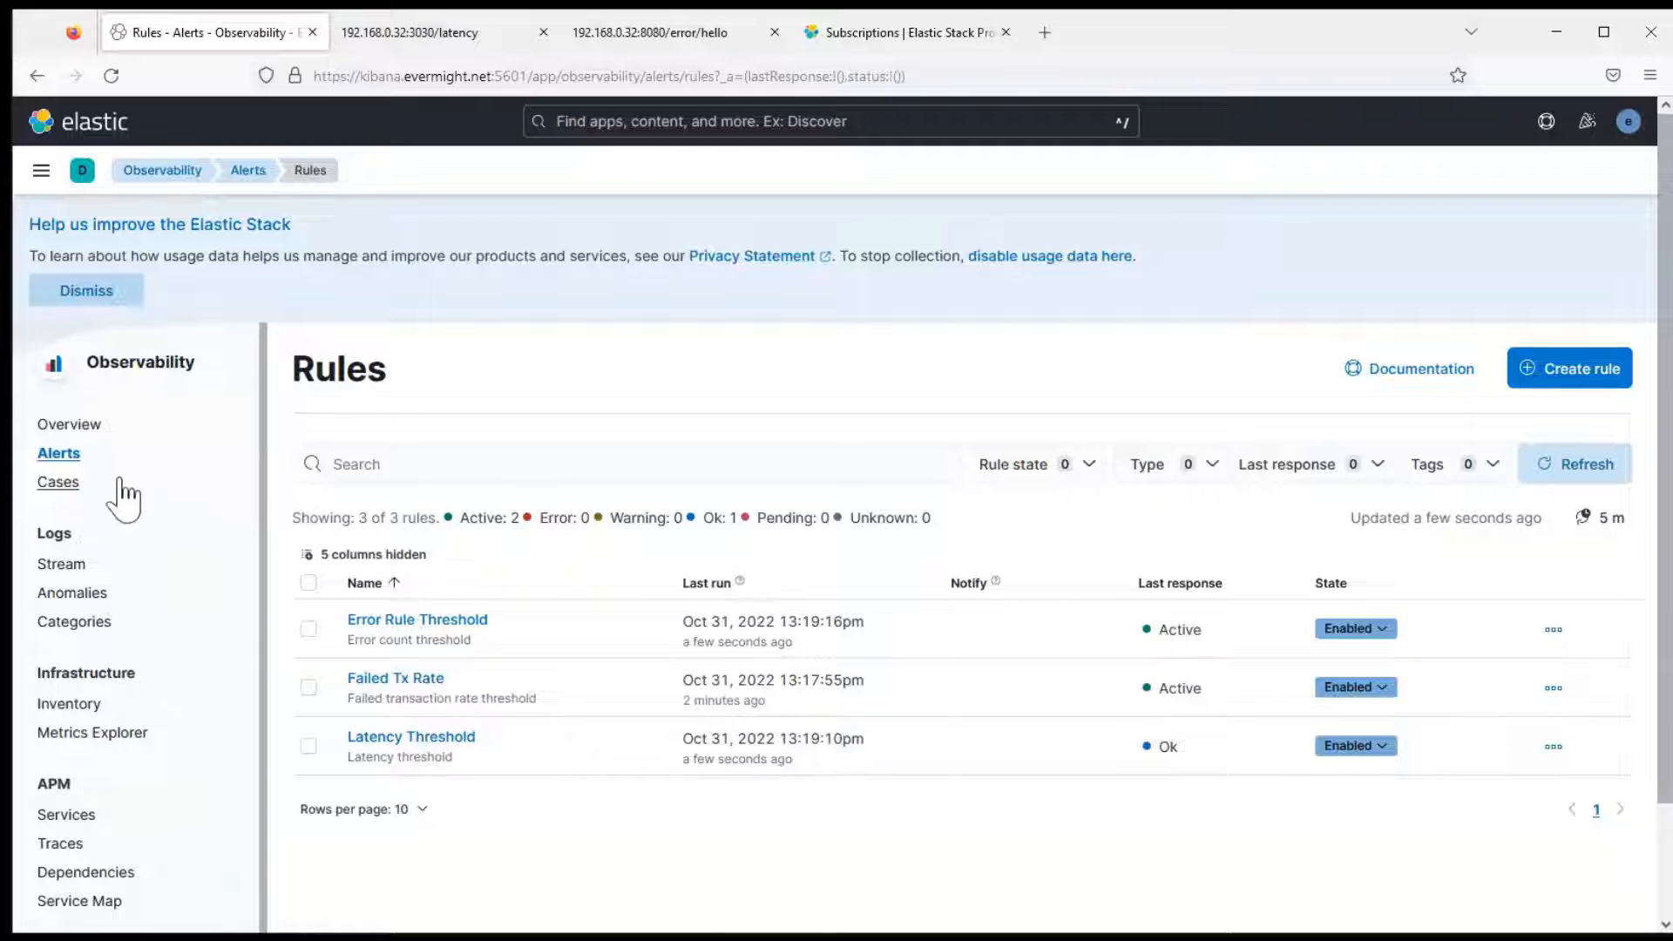
pyautogui.click(74, 459)
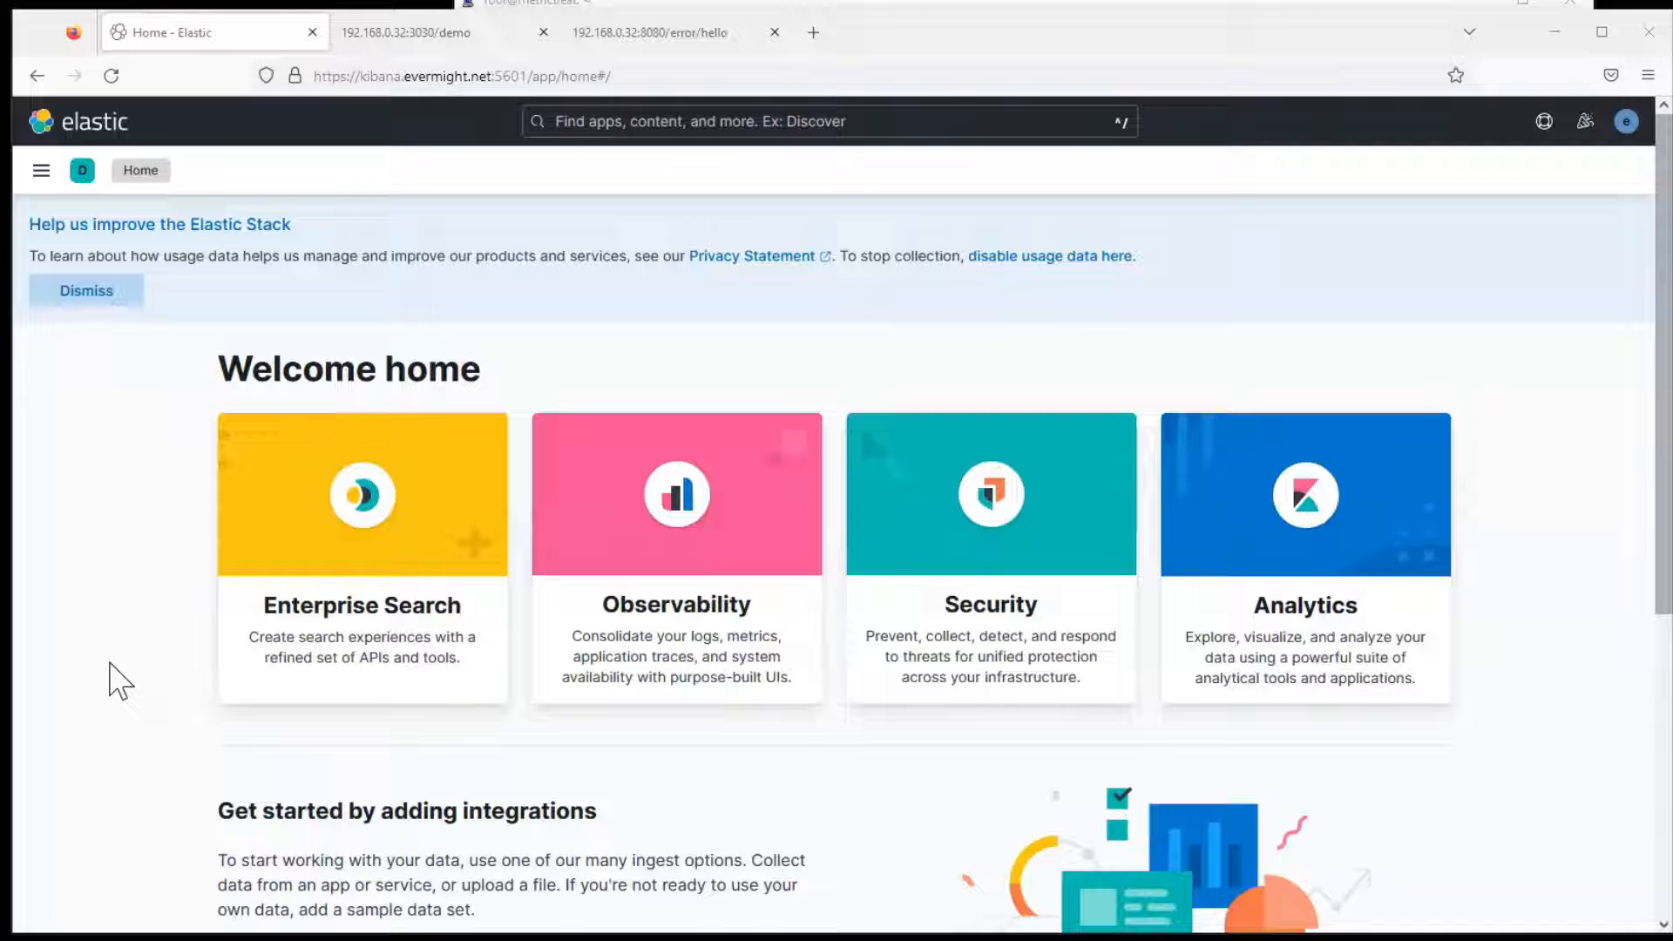
# - Open the APM services and examine node-app-1's latency, throughput and transactions overview
pyautogui.click(41, 172)
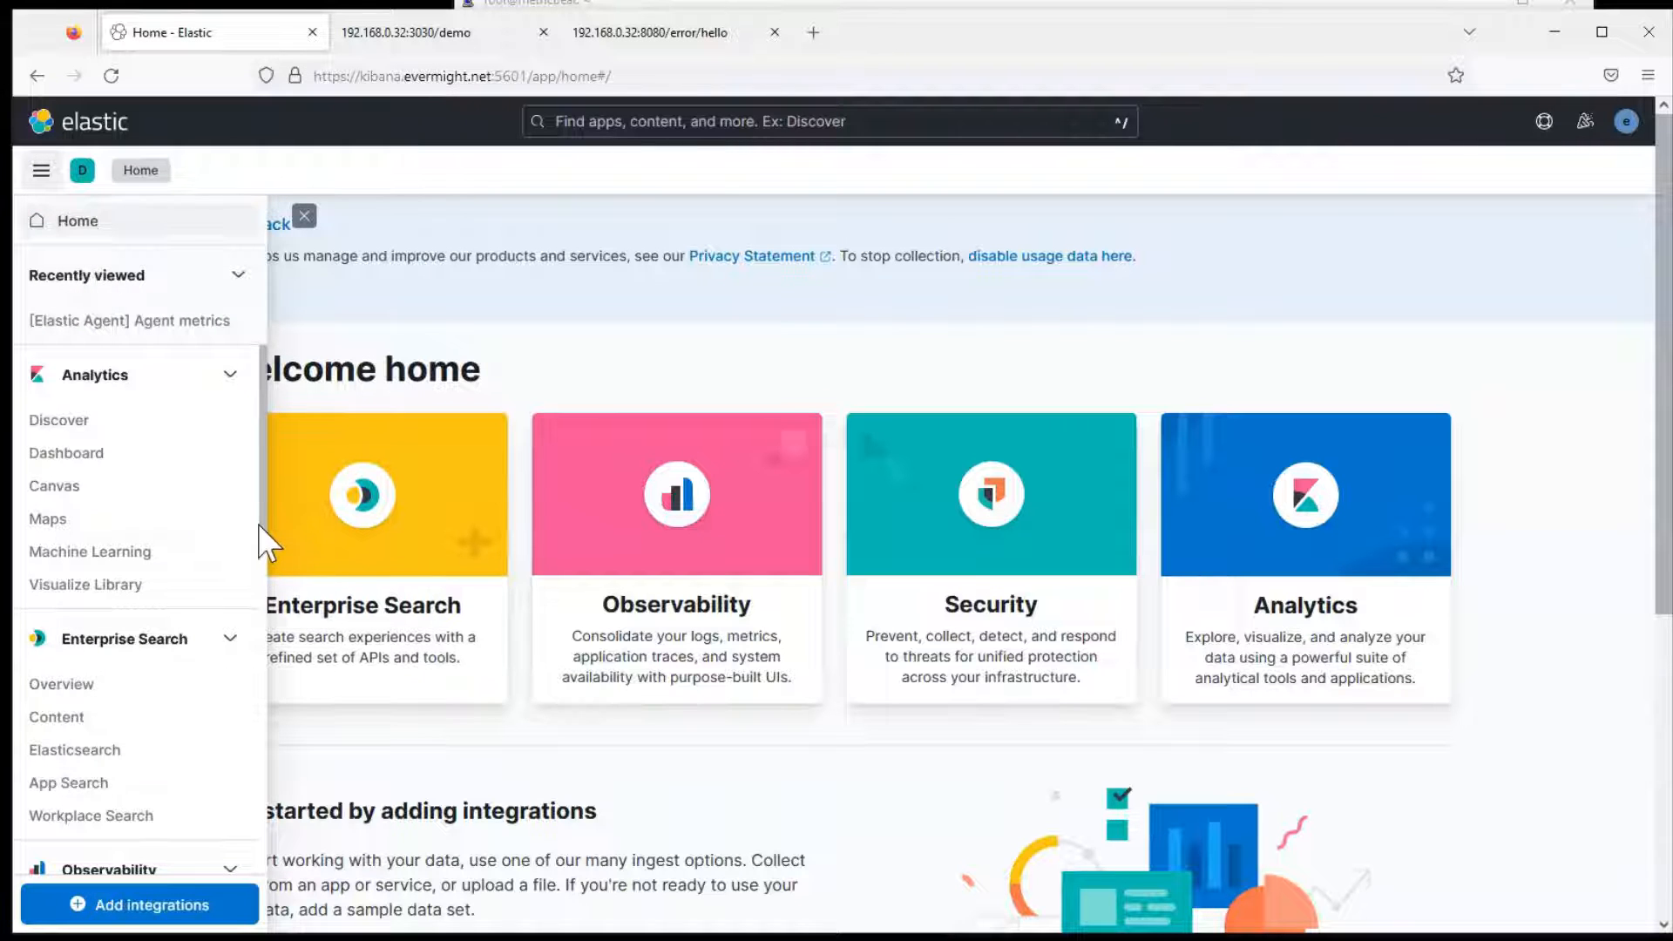
pyautogui.scroll(-5, 255, 593)
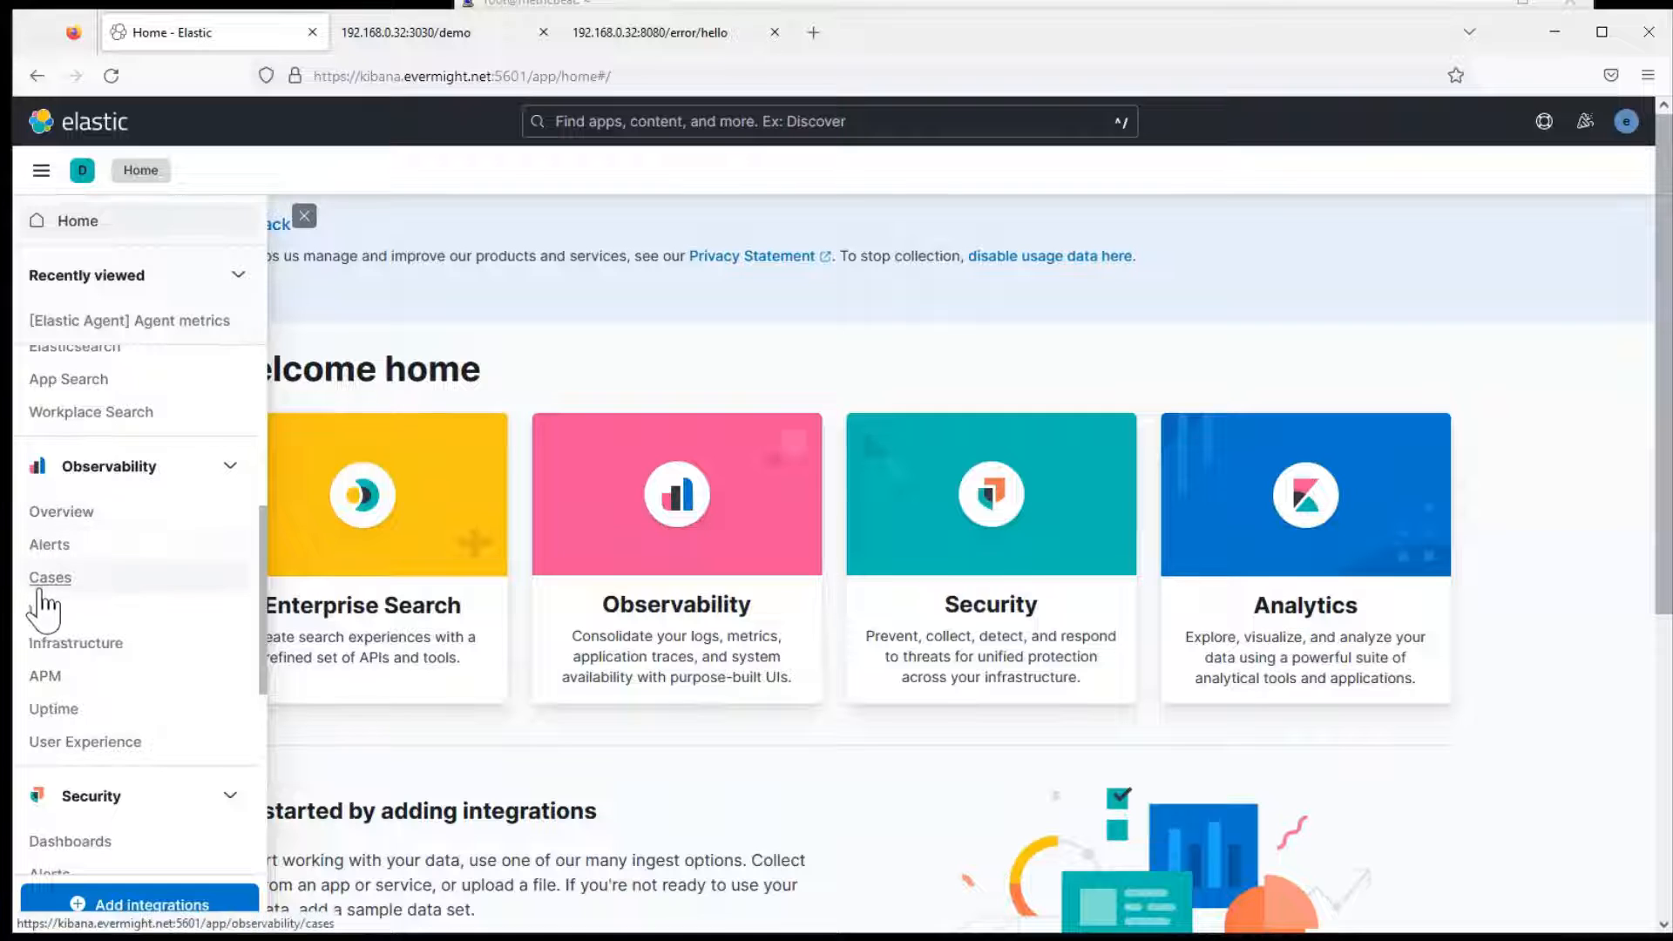
pyautogui.click(45, 675)
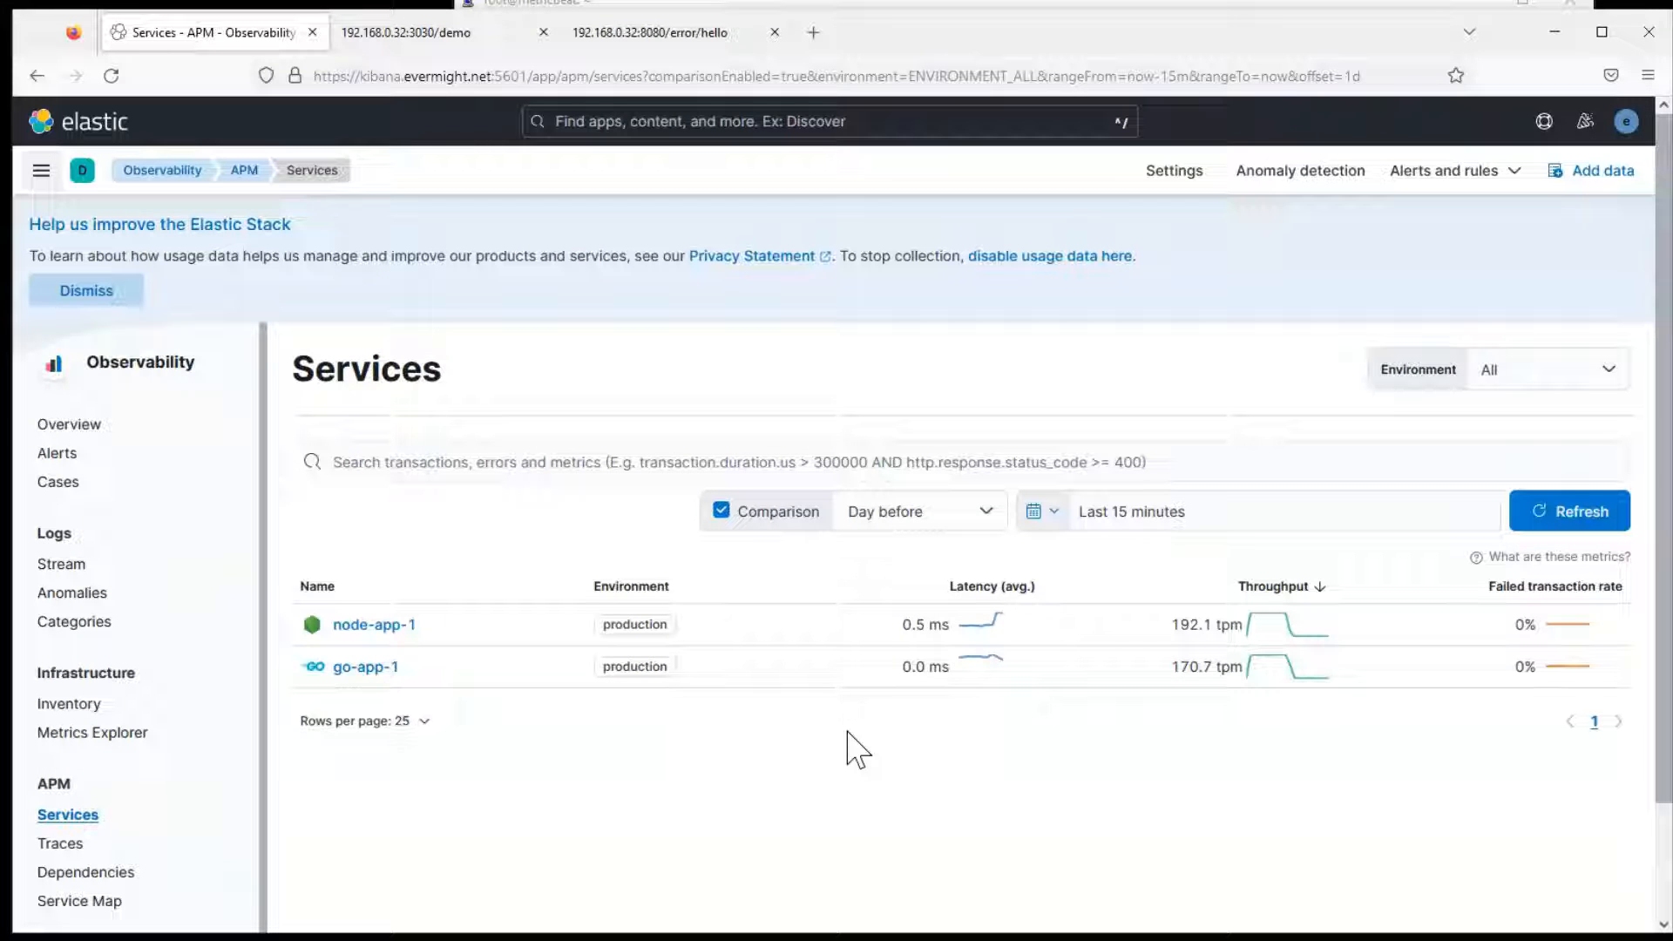
pyautogui.click(377, 626)
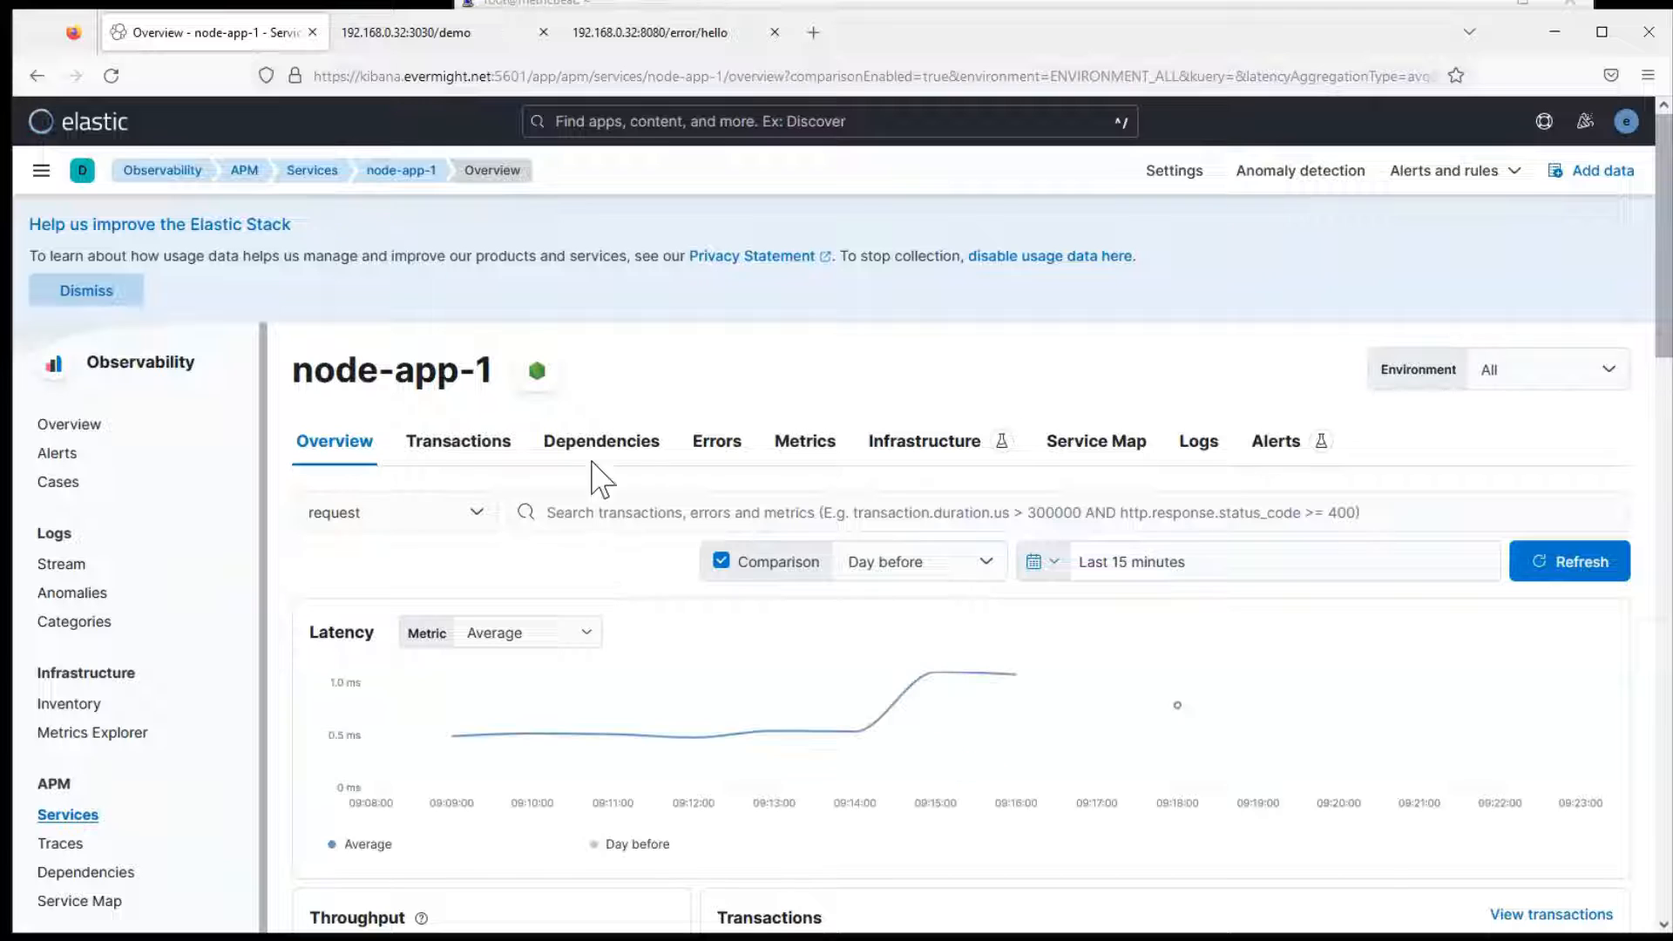
pyautogui.scroll(-3, 1664, 353)
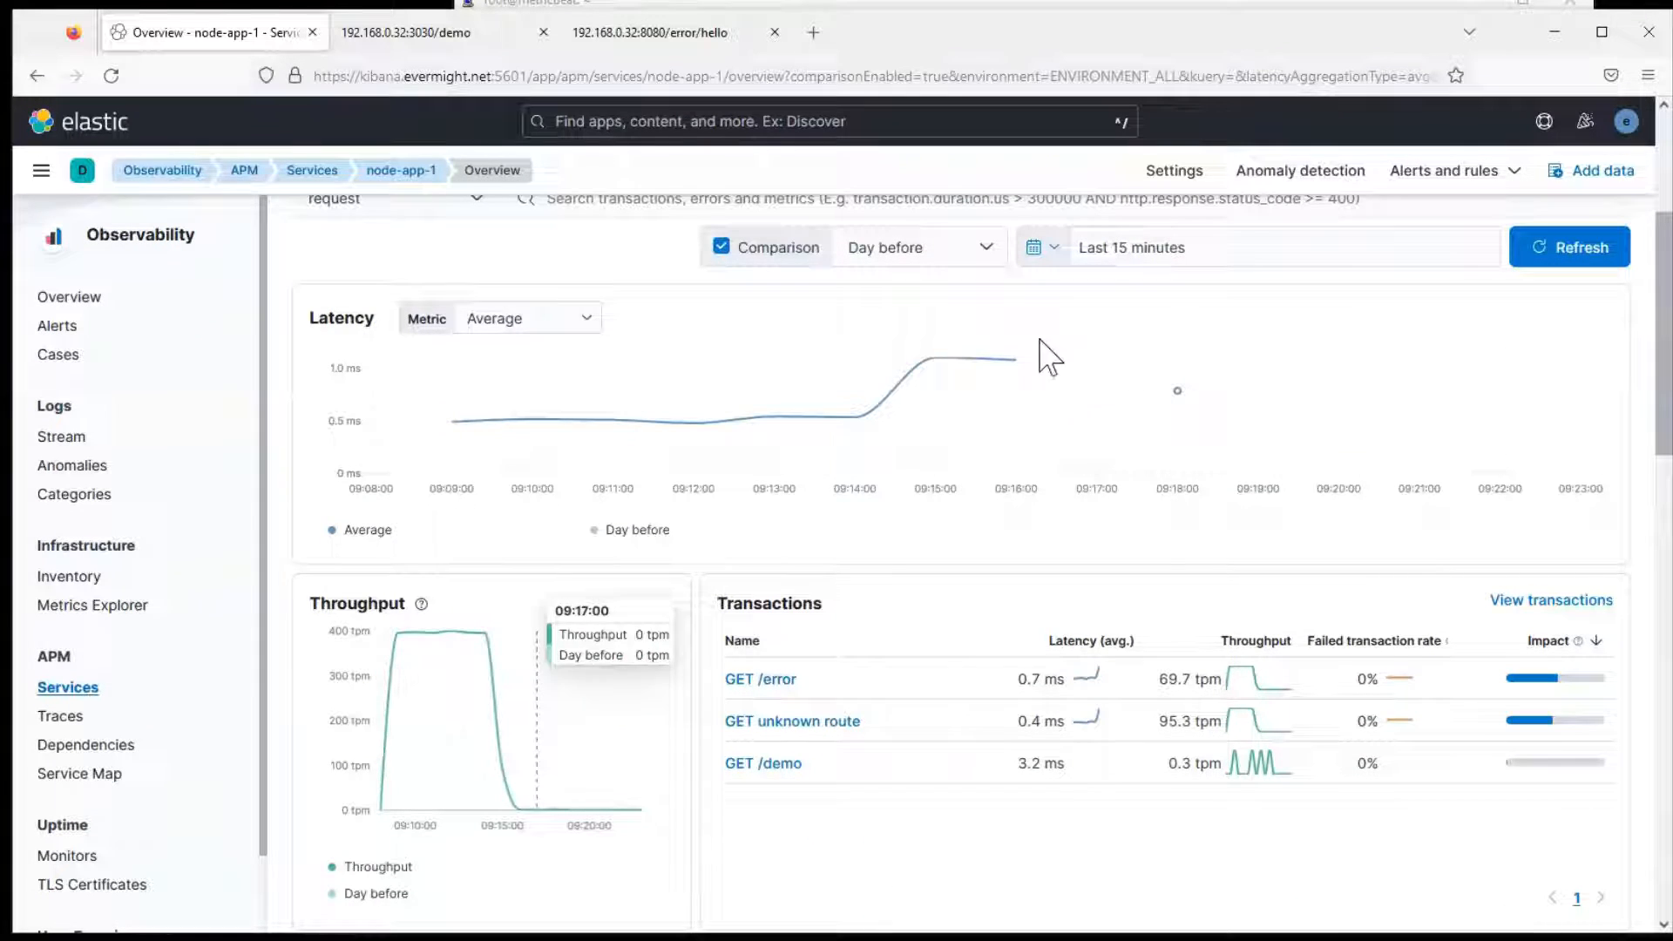
# - Check the open Node demo page (3030/demo) and Go error page (8080/error/hello), then return to the node-app-1 overview
pyautogui.click(394, 58)
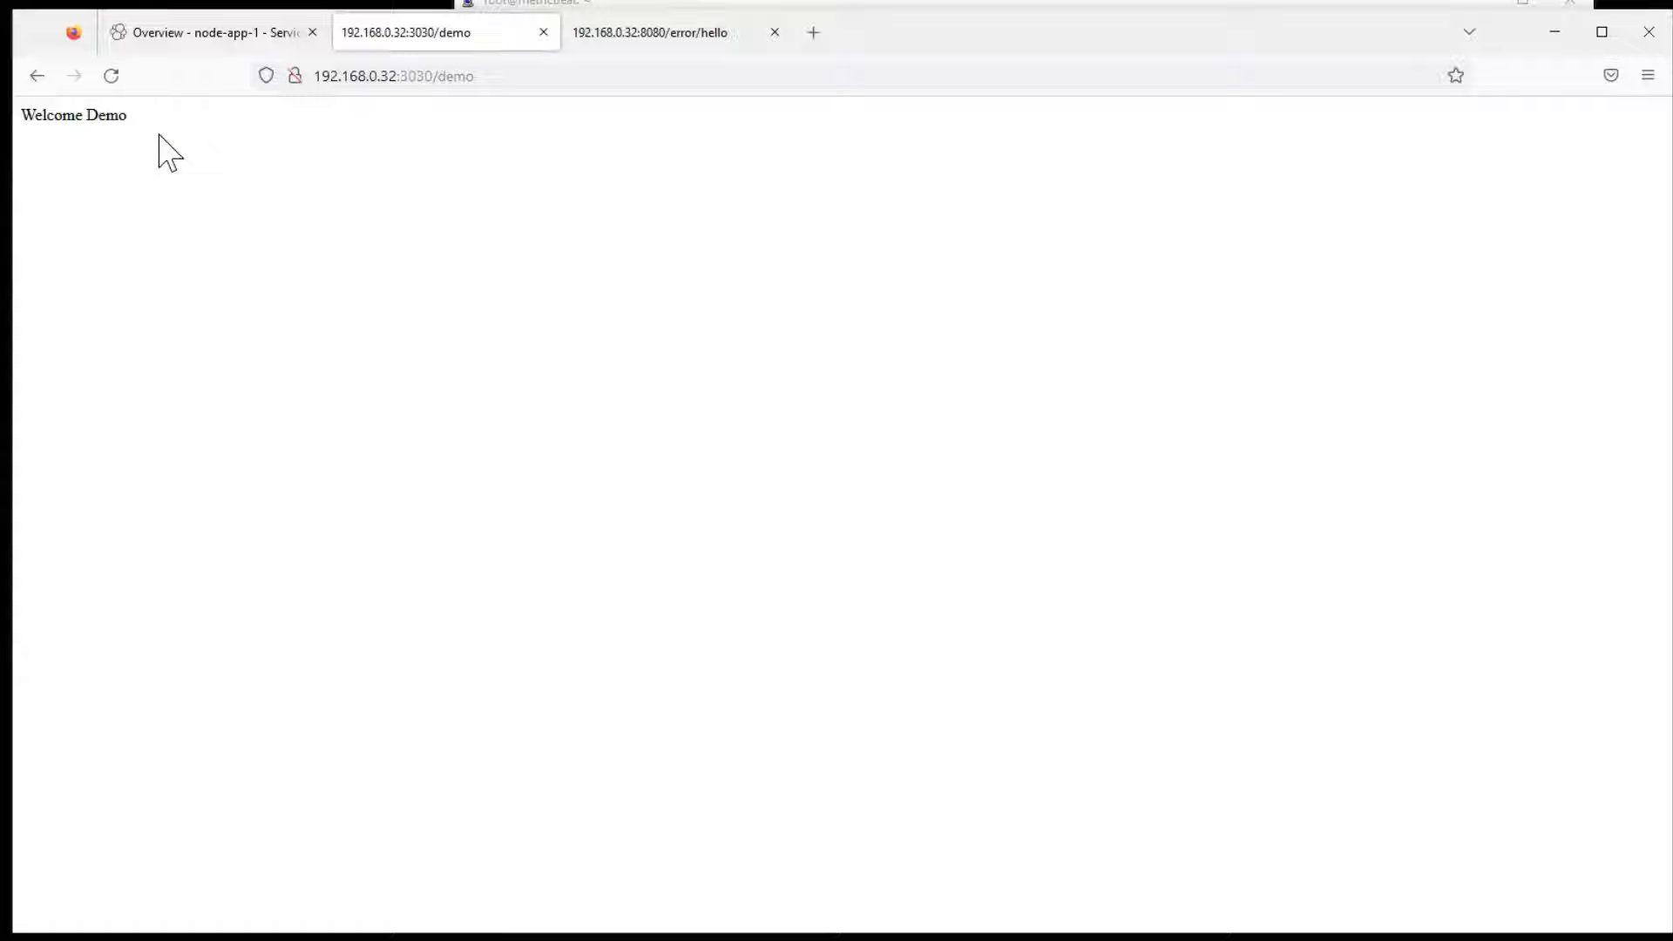
pyautogui.click(634, 35)
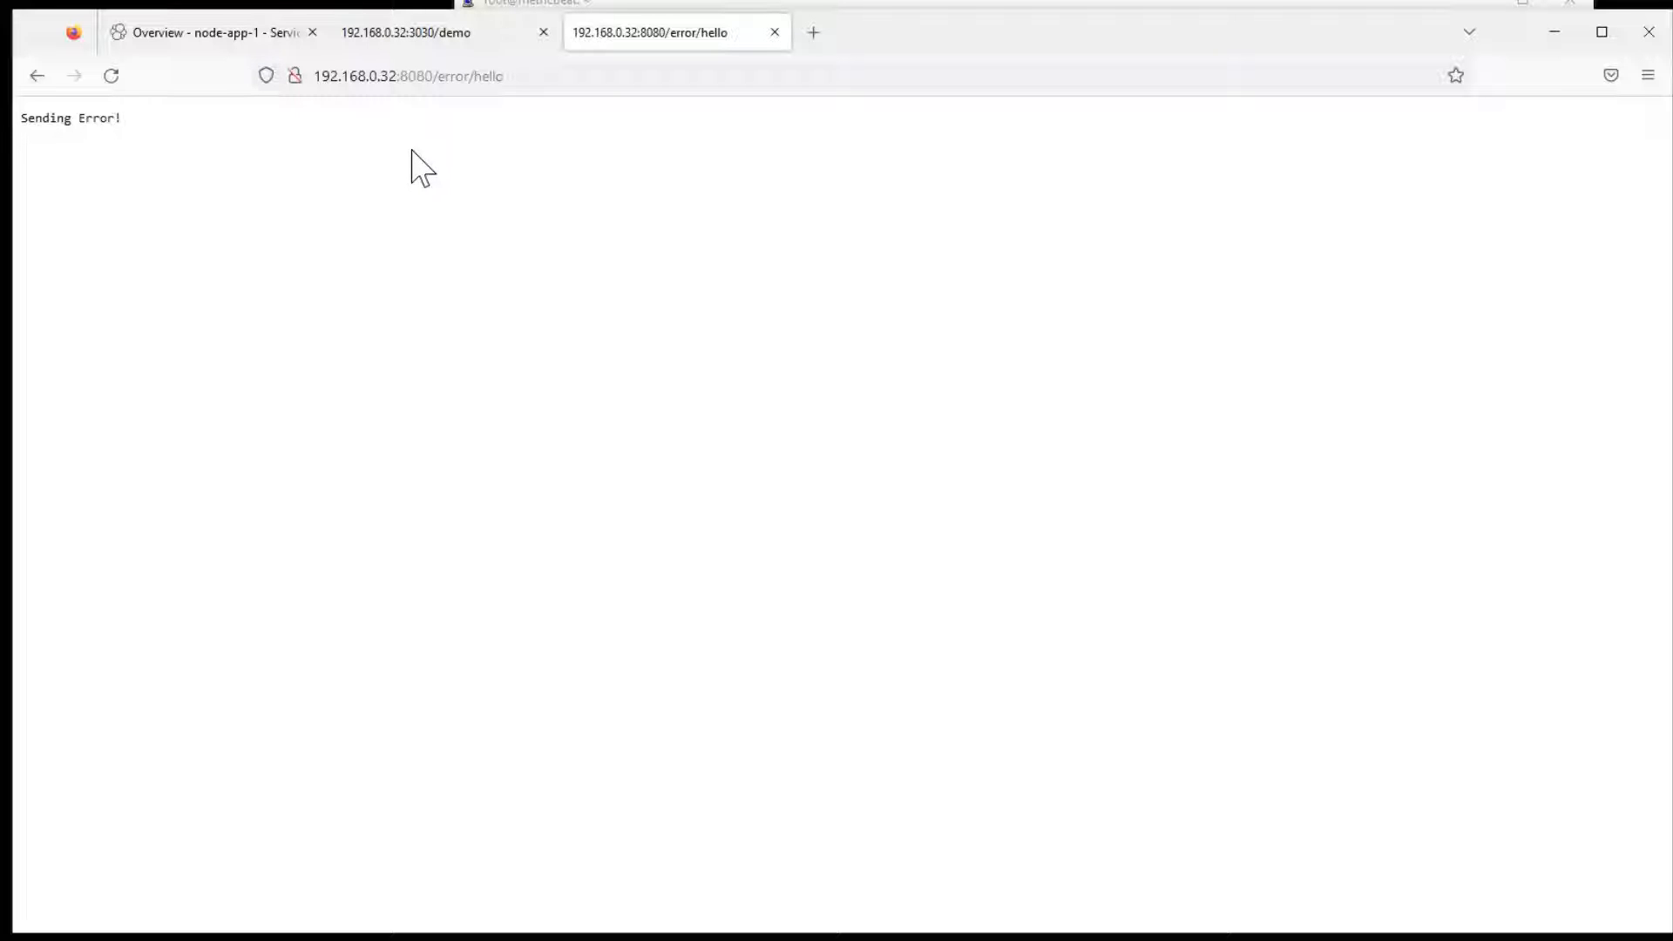
pyautogui.click(233, 39)
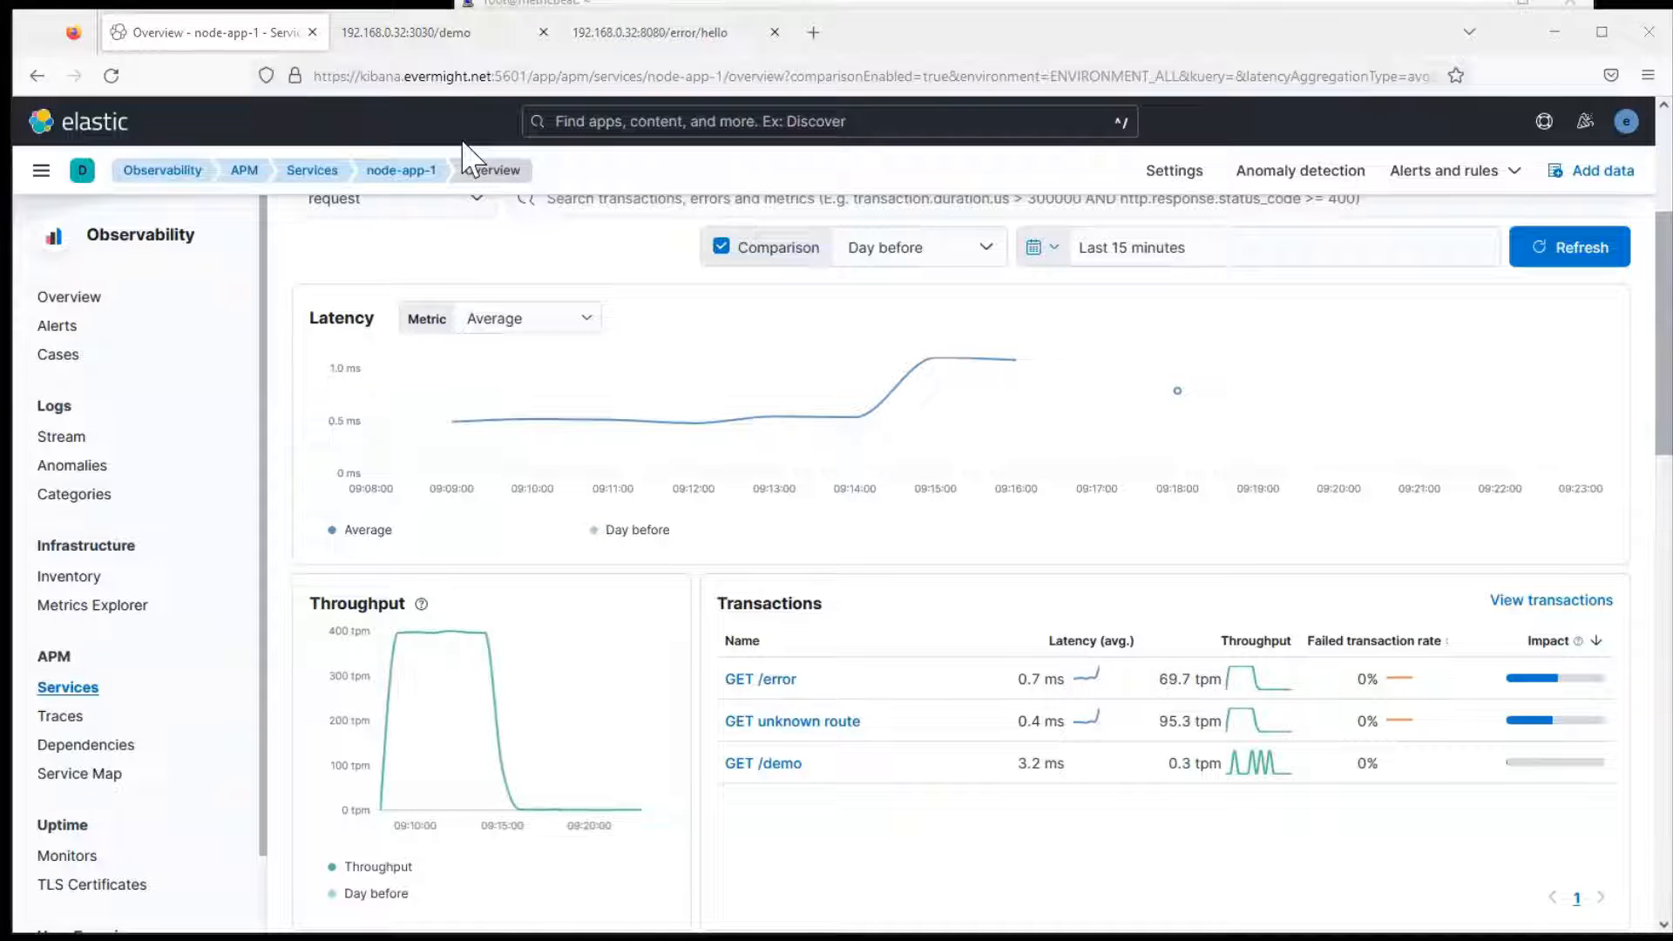
# - Switch to the metricbeat terminal, view go/apm/main.go in vi and quit without changes
pyautogui.hotkey('alt', 'Tab')
pyautogui.write('vi go/apm/main.go')
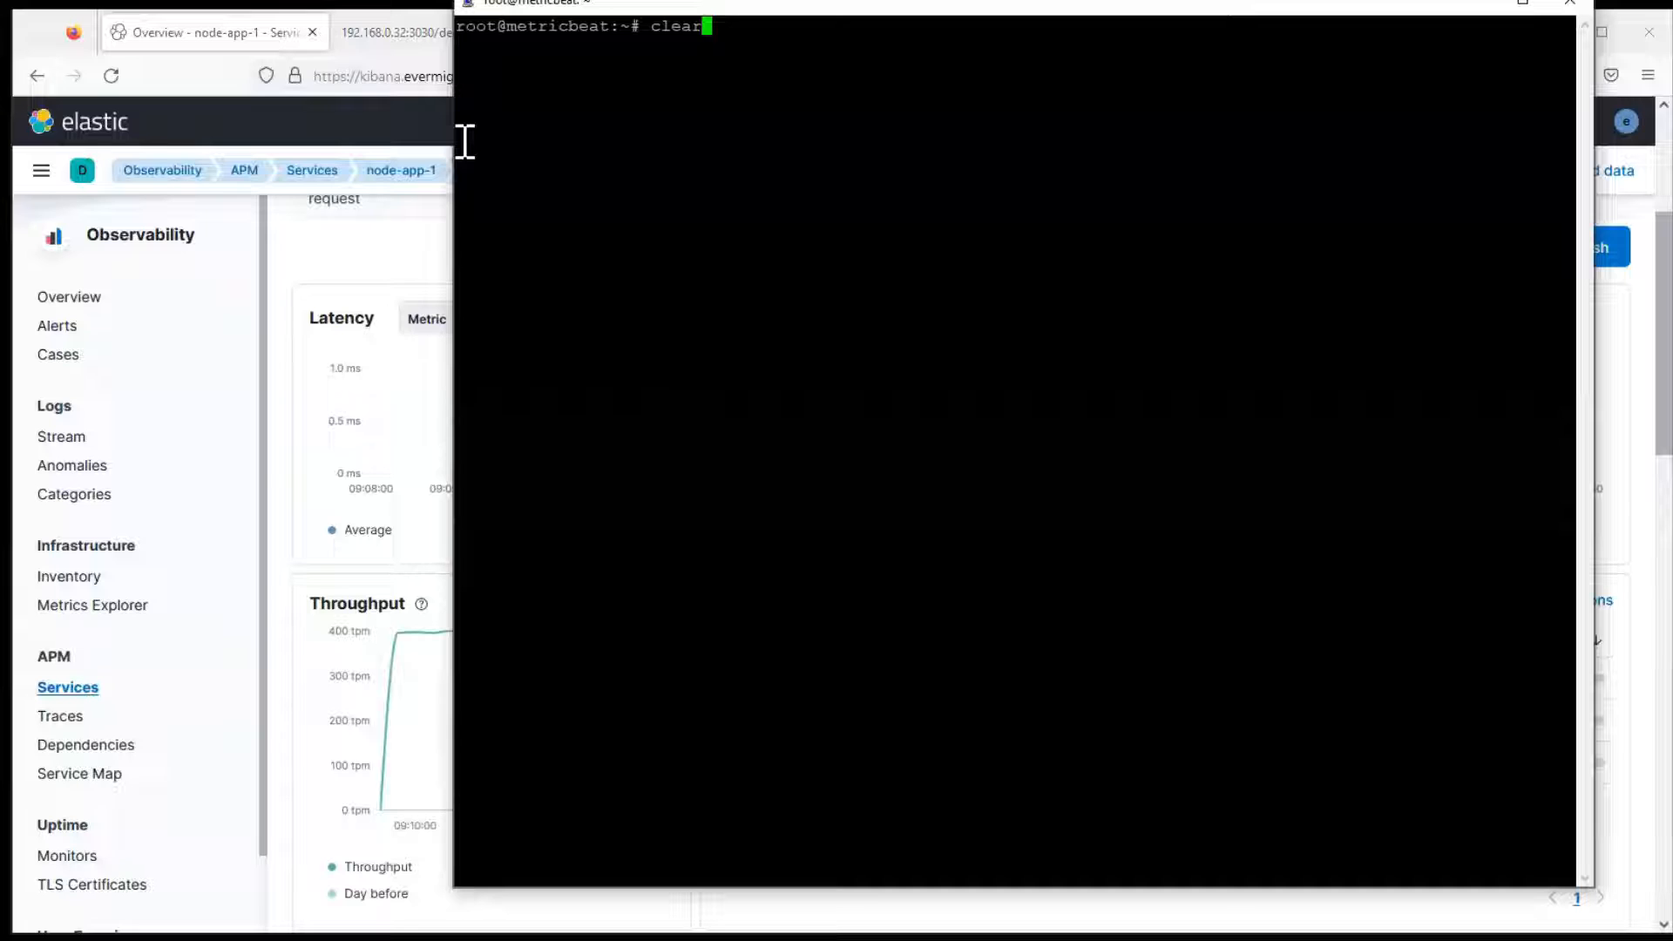
pyautogui.press('Return')
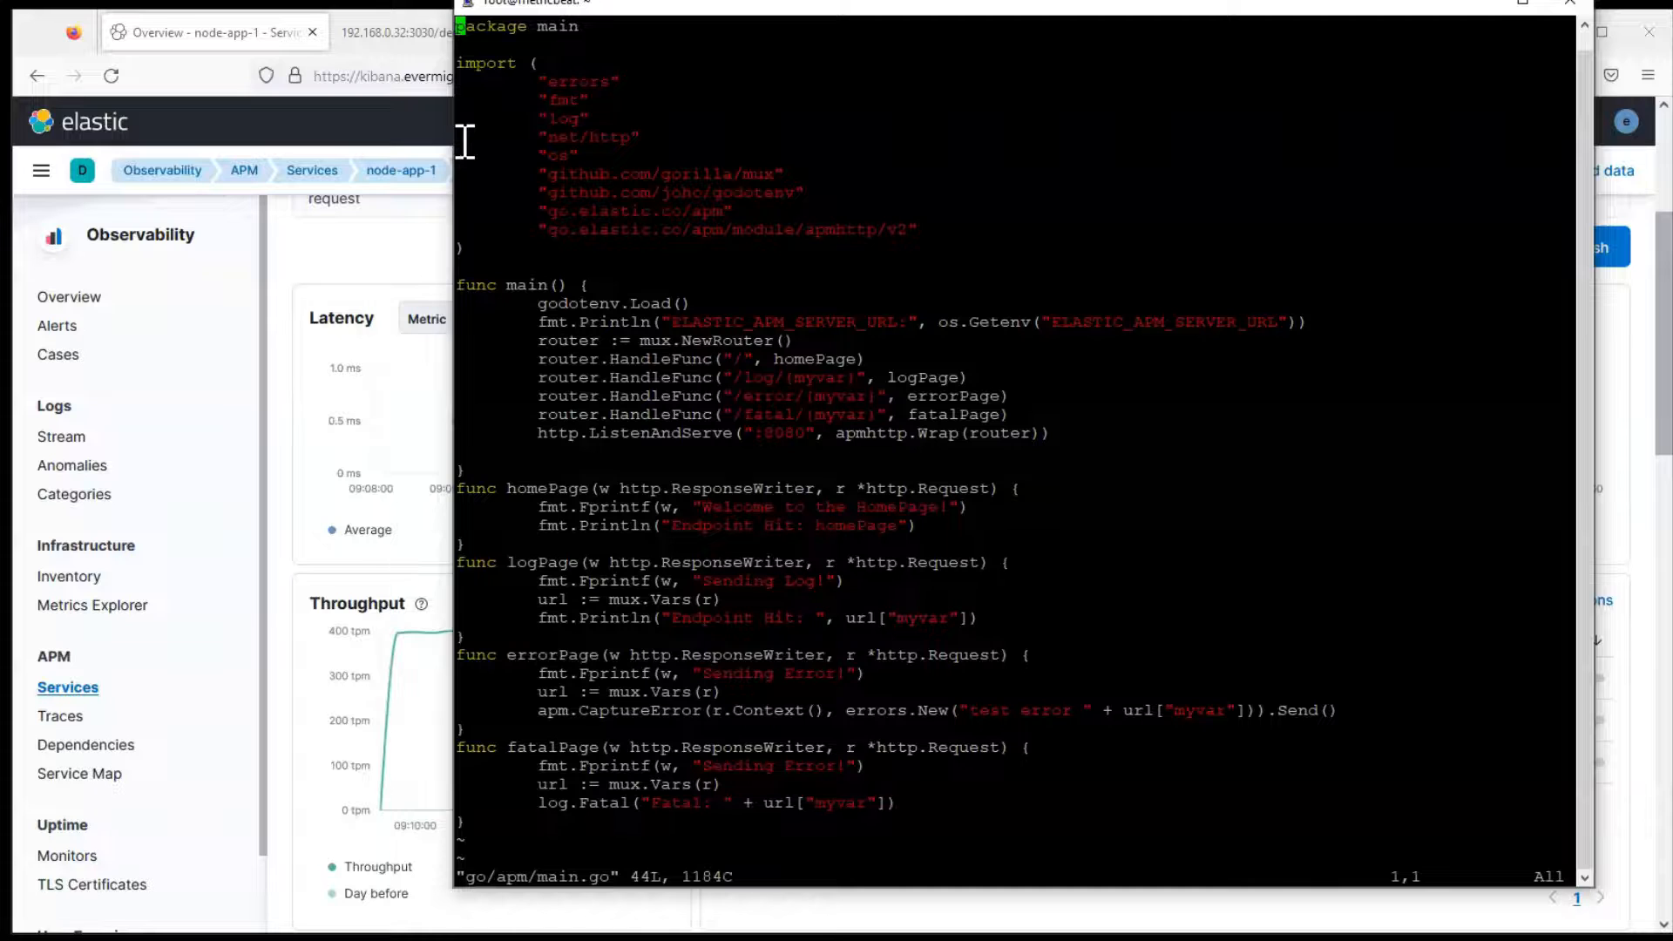
pyautogui.write(':q')
pyautogui.press('Return')
# - View node/apm/index.js in vi, quit without changes and switch back to Kibana in the browser
pyautogui.press('Up')
pyautogui.press('Up')
pyautogui.press('Return')
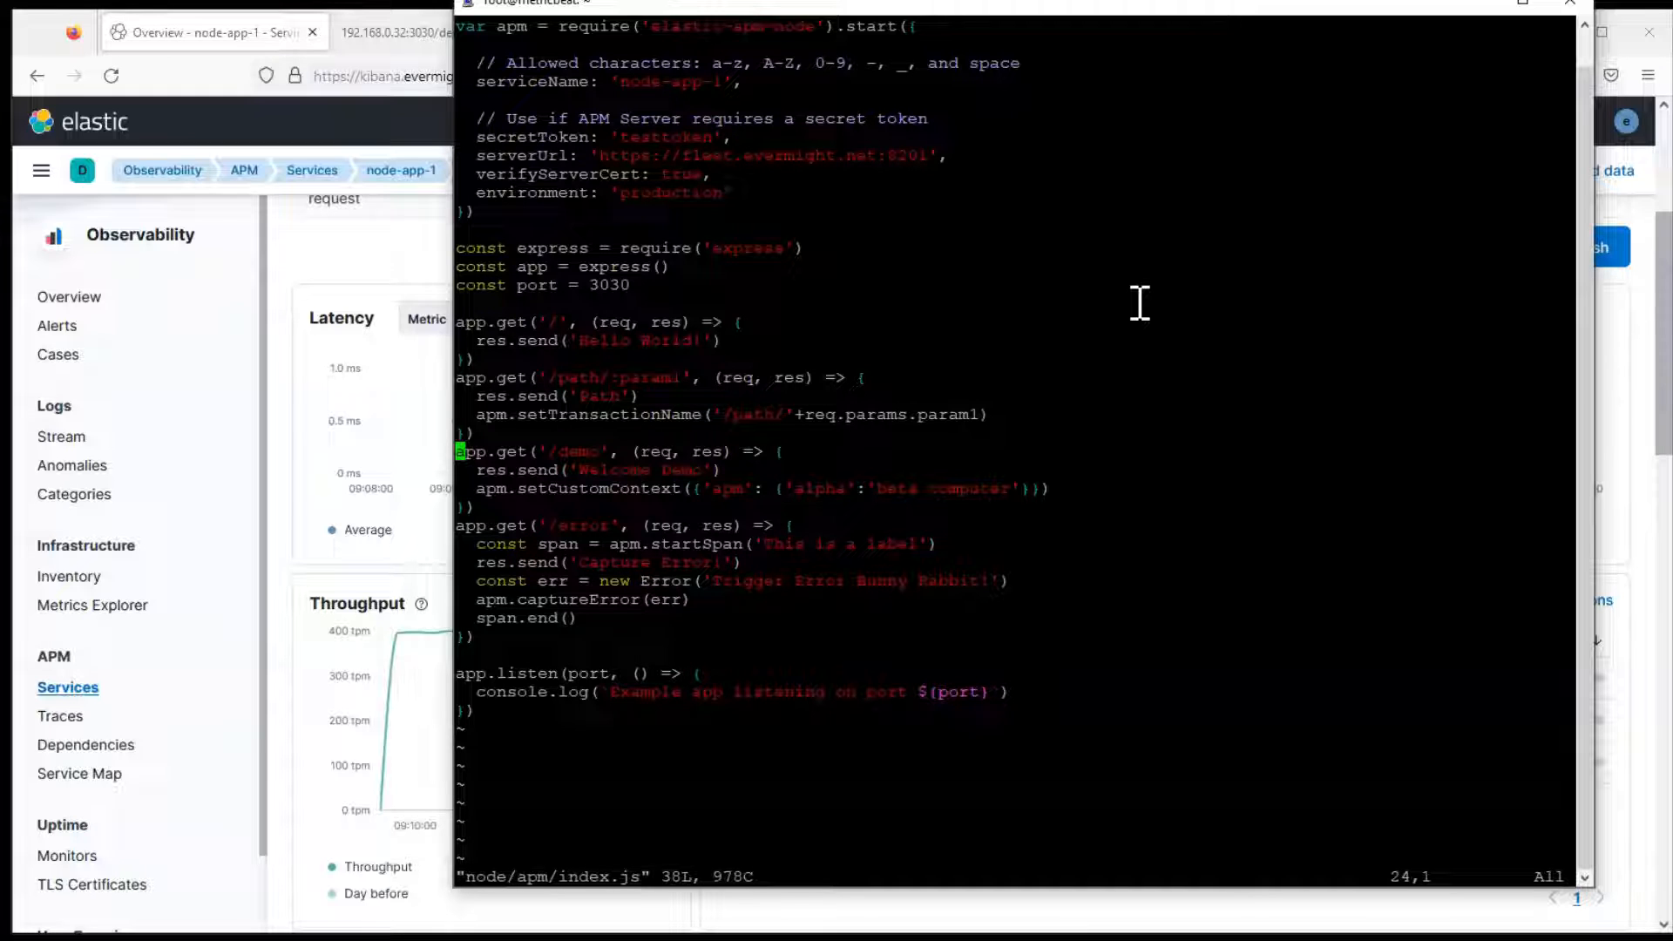
pyautogui.write(':q')
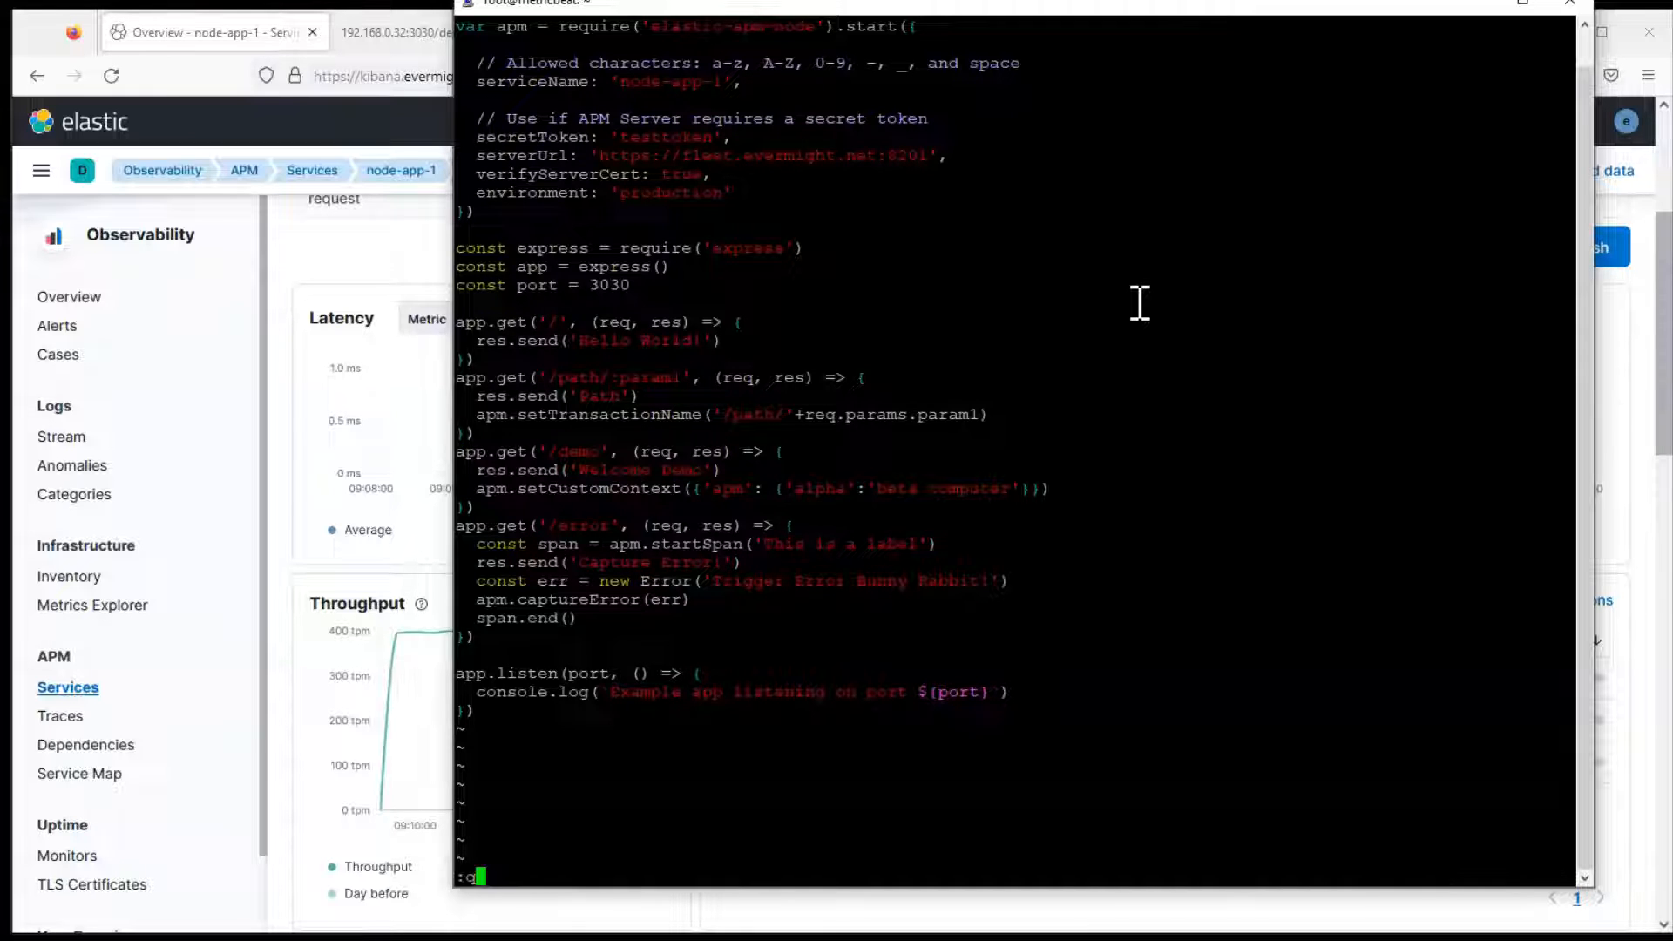
pyautogui.press('Return')
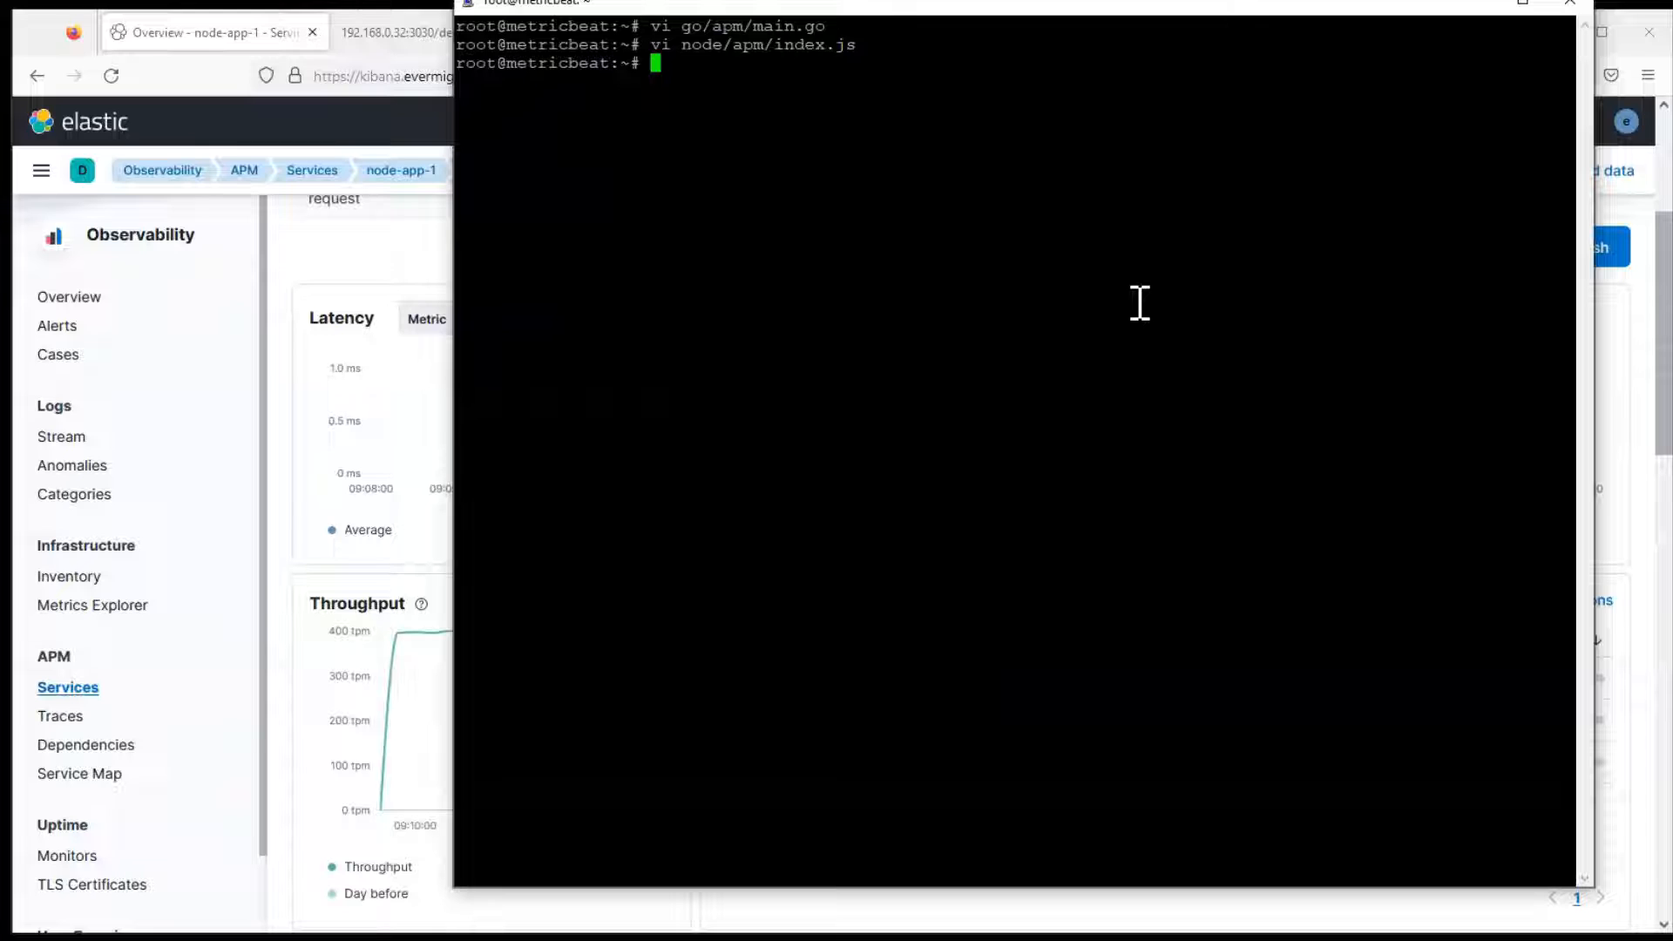
pyautogui.click(387, 272)
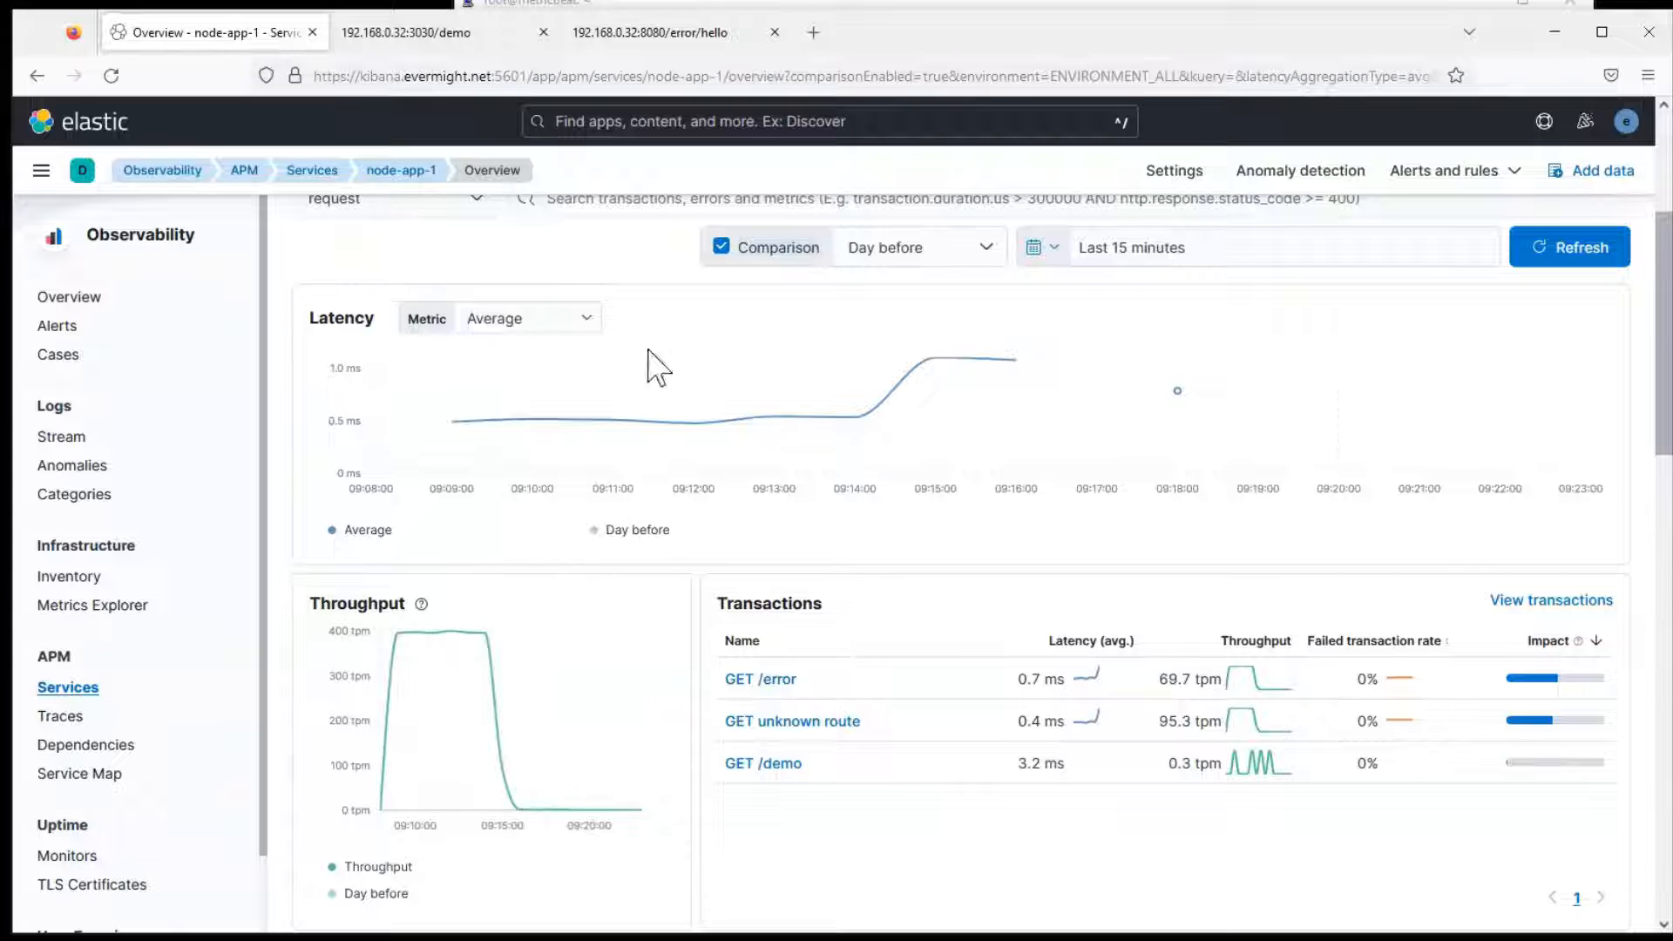
# - Check node-app-1's alerts and the overall Observability alerts
pyautogui.moveTo(1665, 384); pyautogui.dragTo(1661, 268)
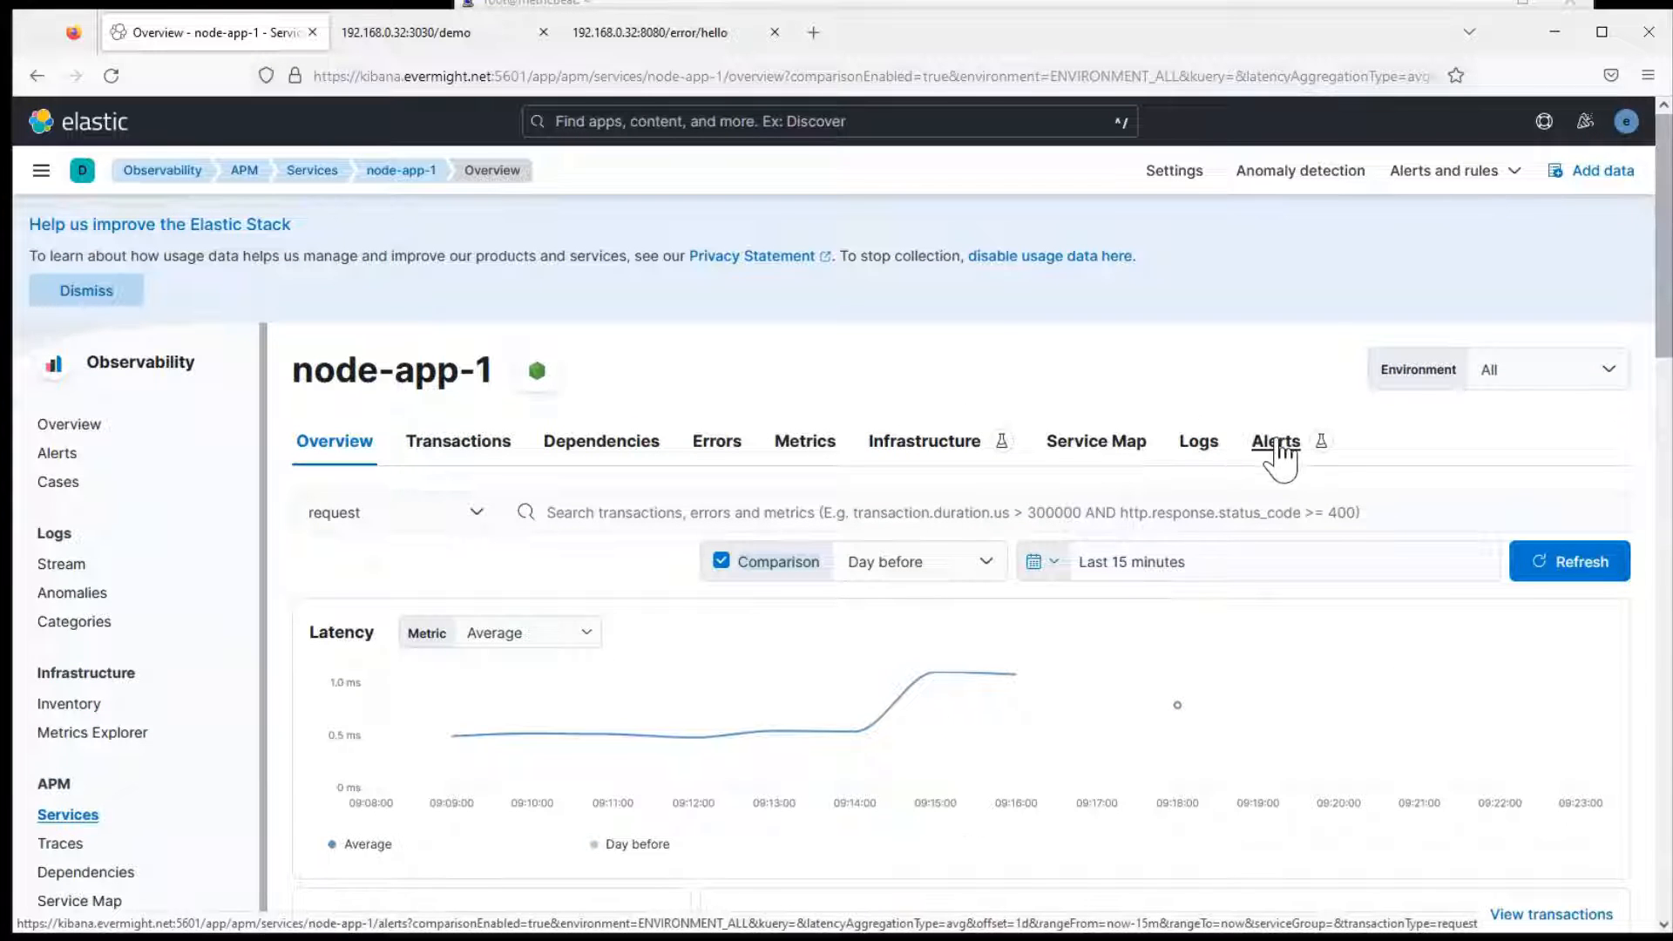
pyautogui.click(1274, 442)
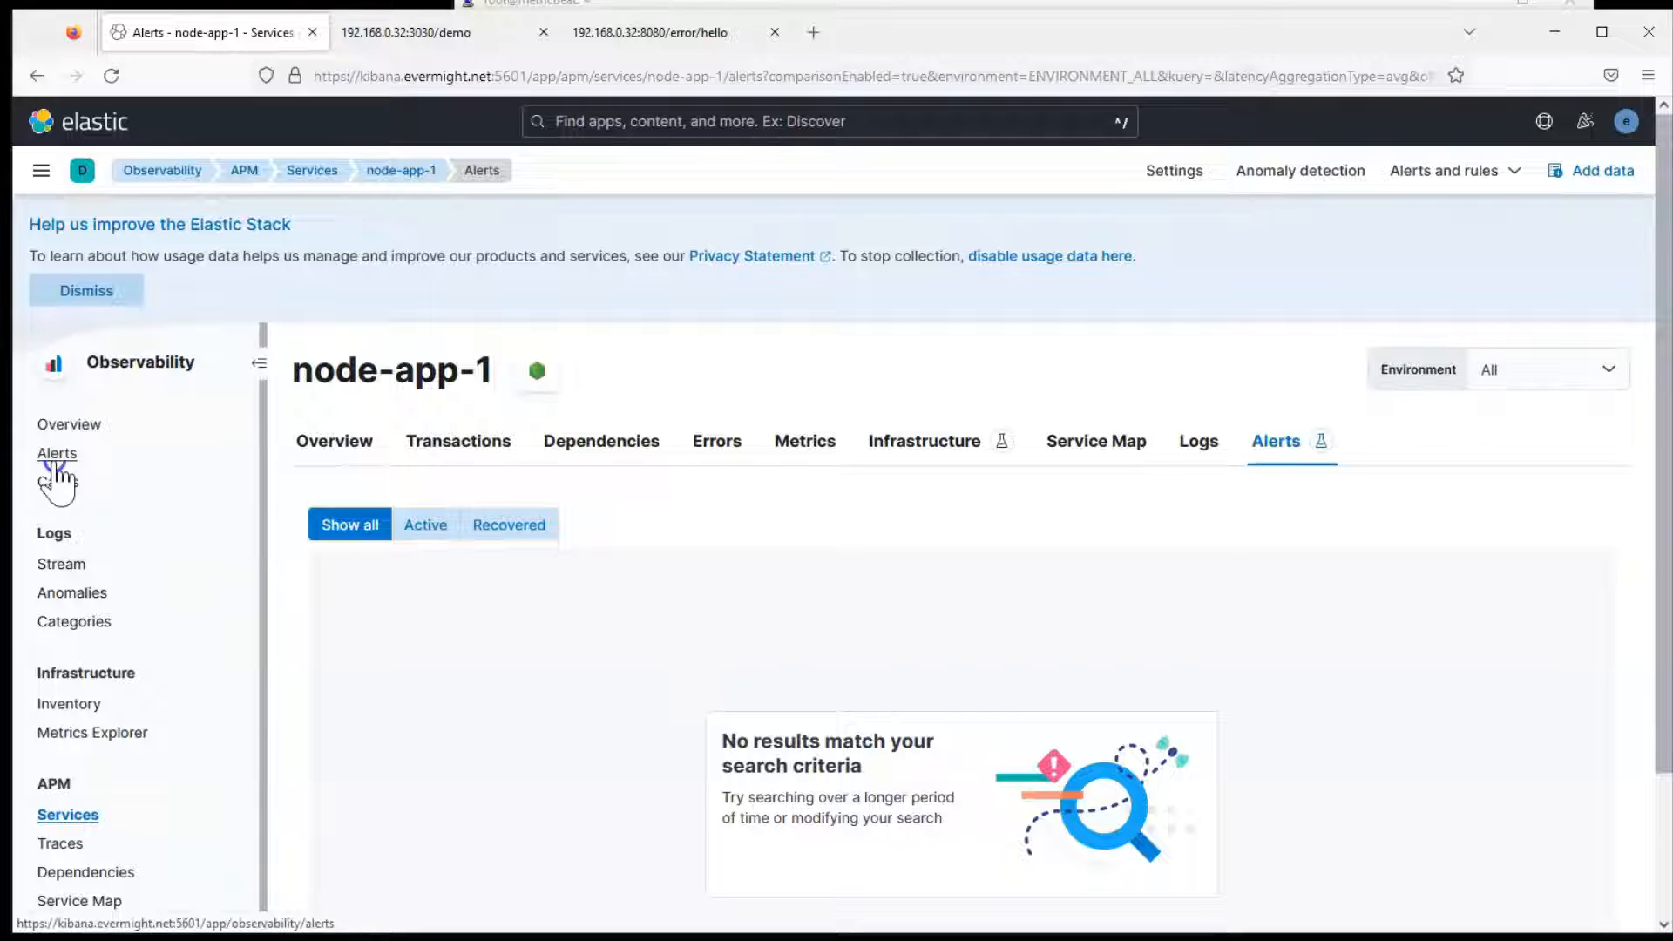
pyautogui.click(56, 462)
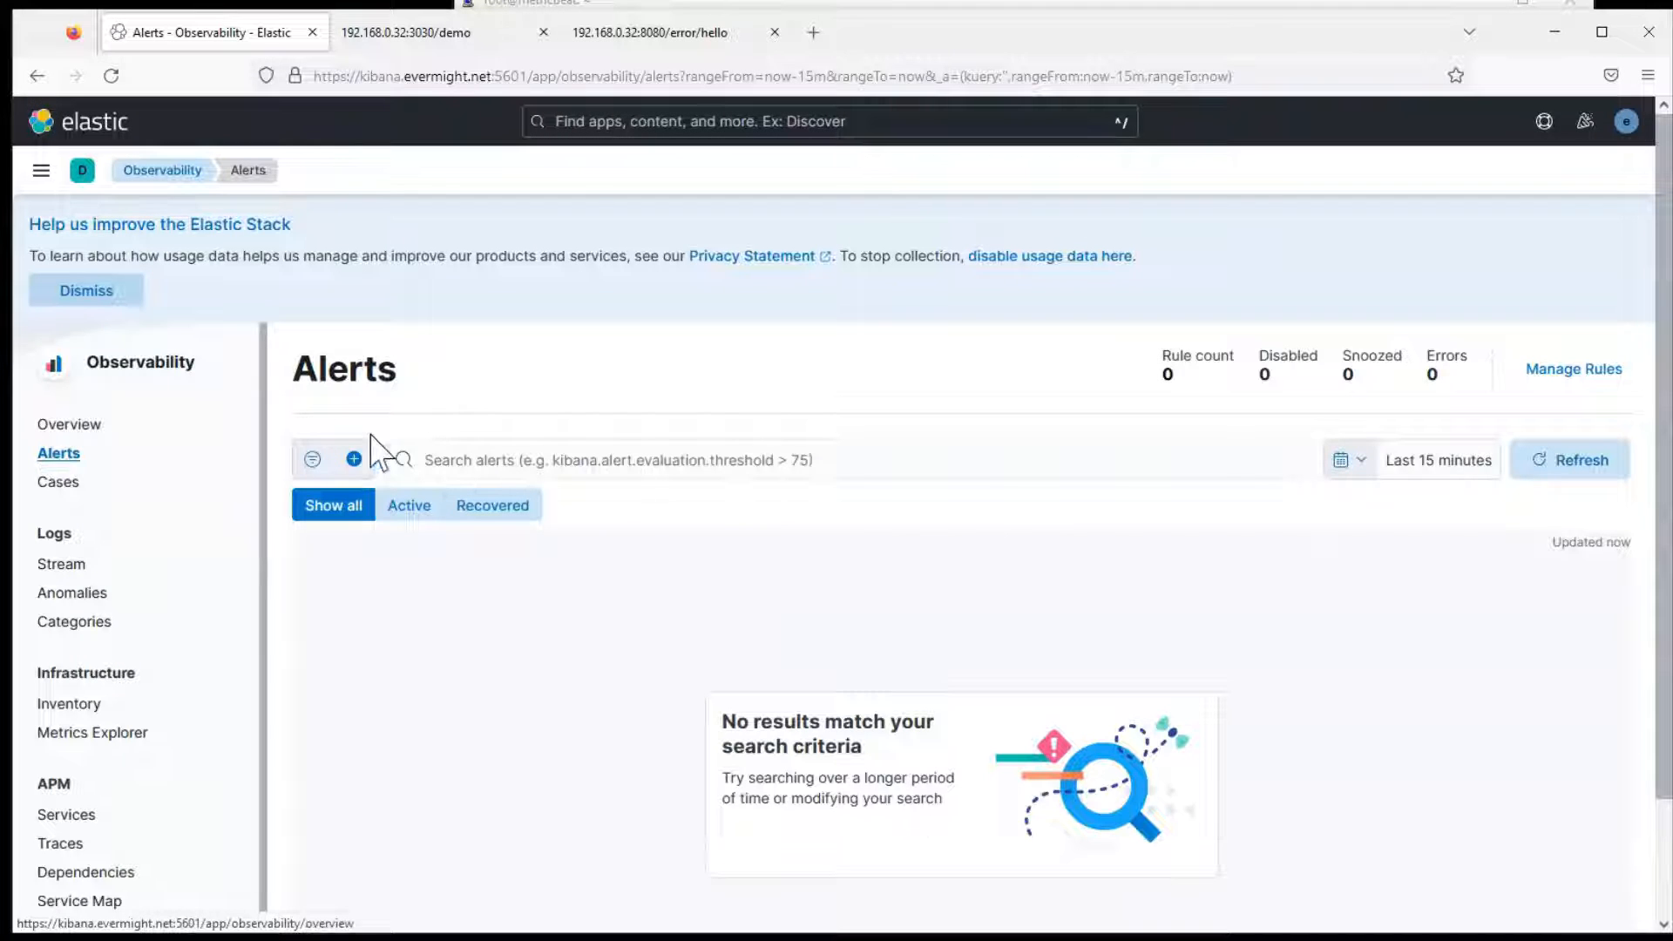
# - Open the management page for alert rules and try to create a new rule
pyautogui.click(1569, 376)
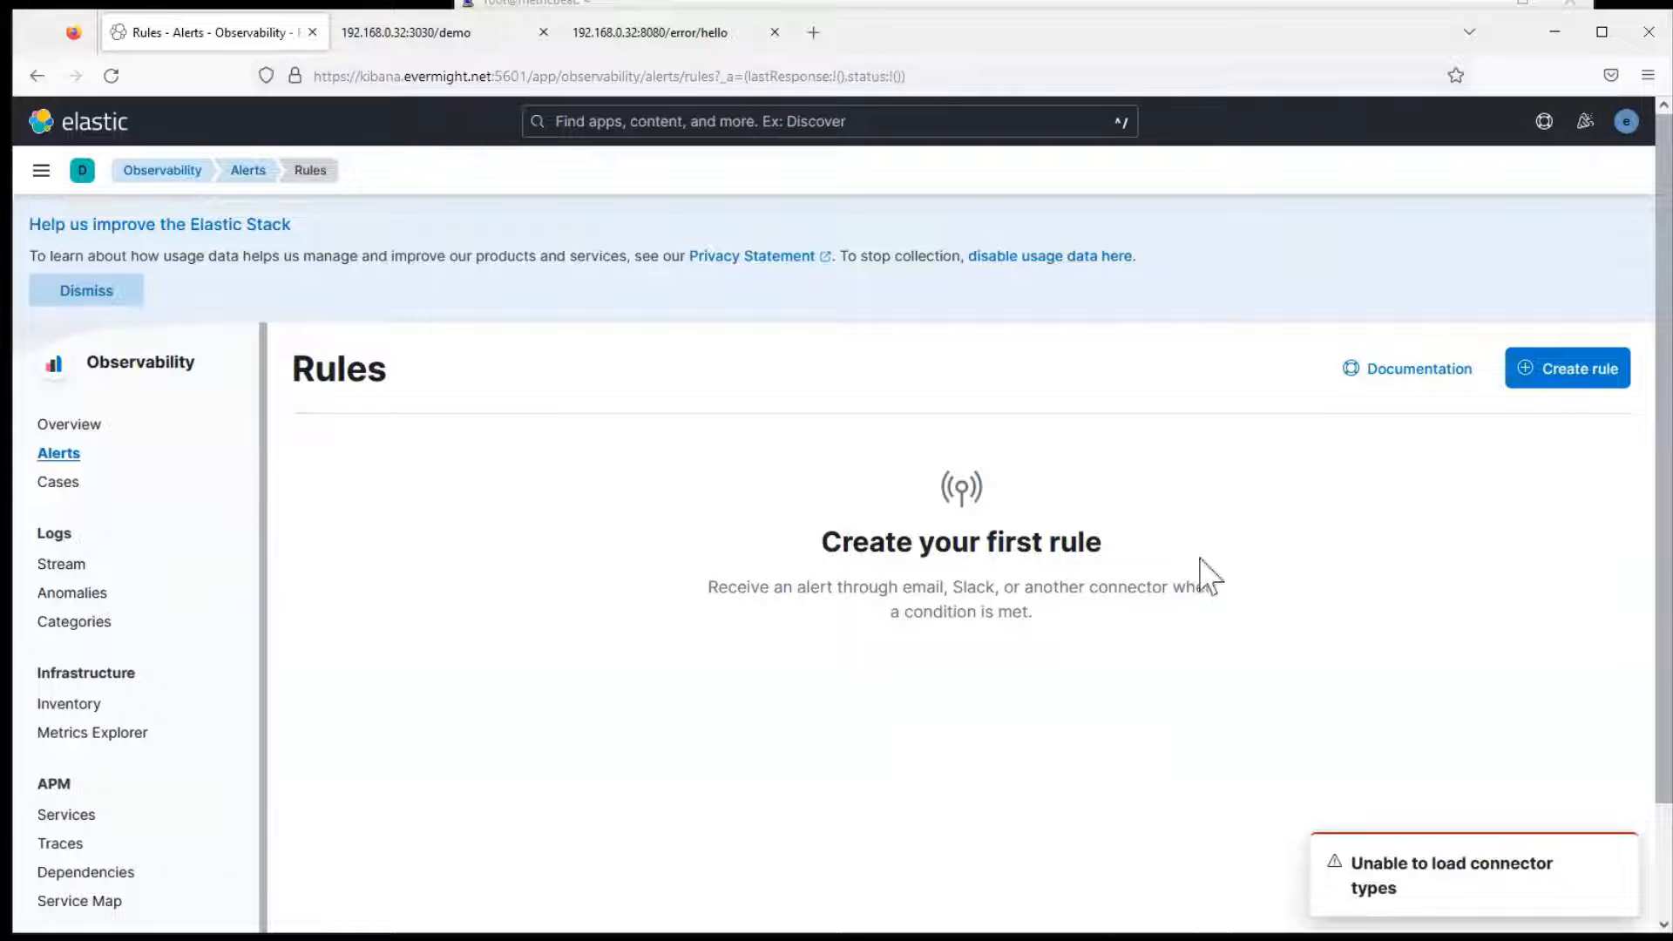
pyautogui.click(1579, 384)
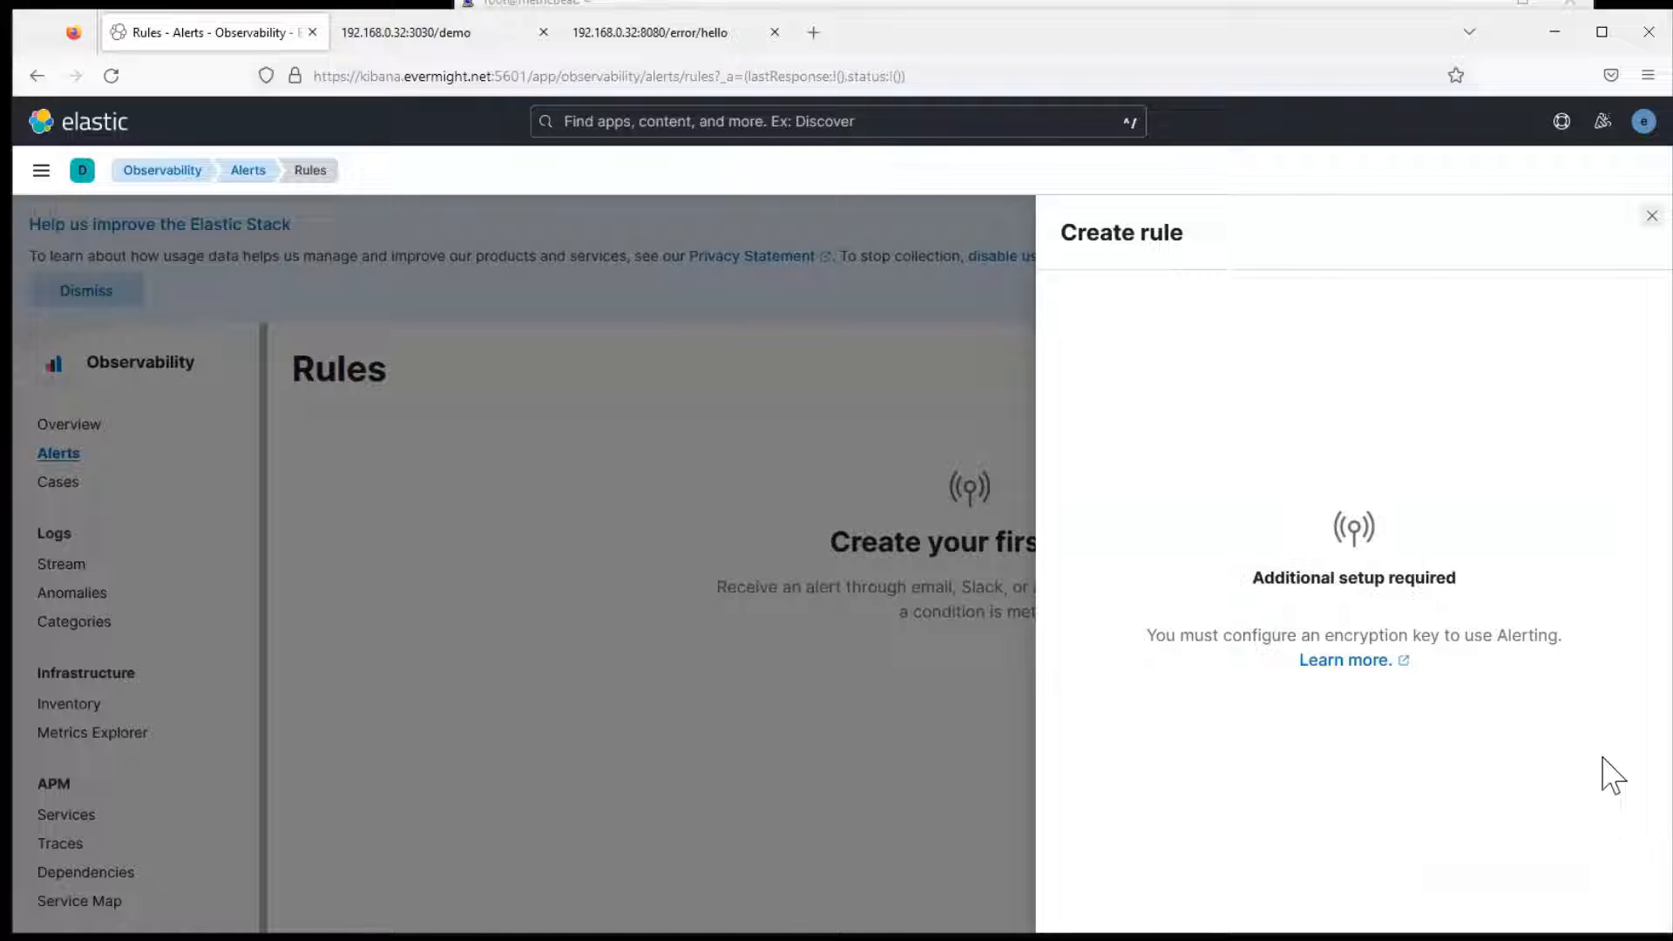
pyautogui.click(661, 453)
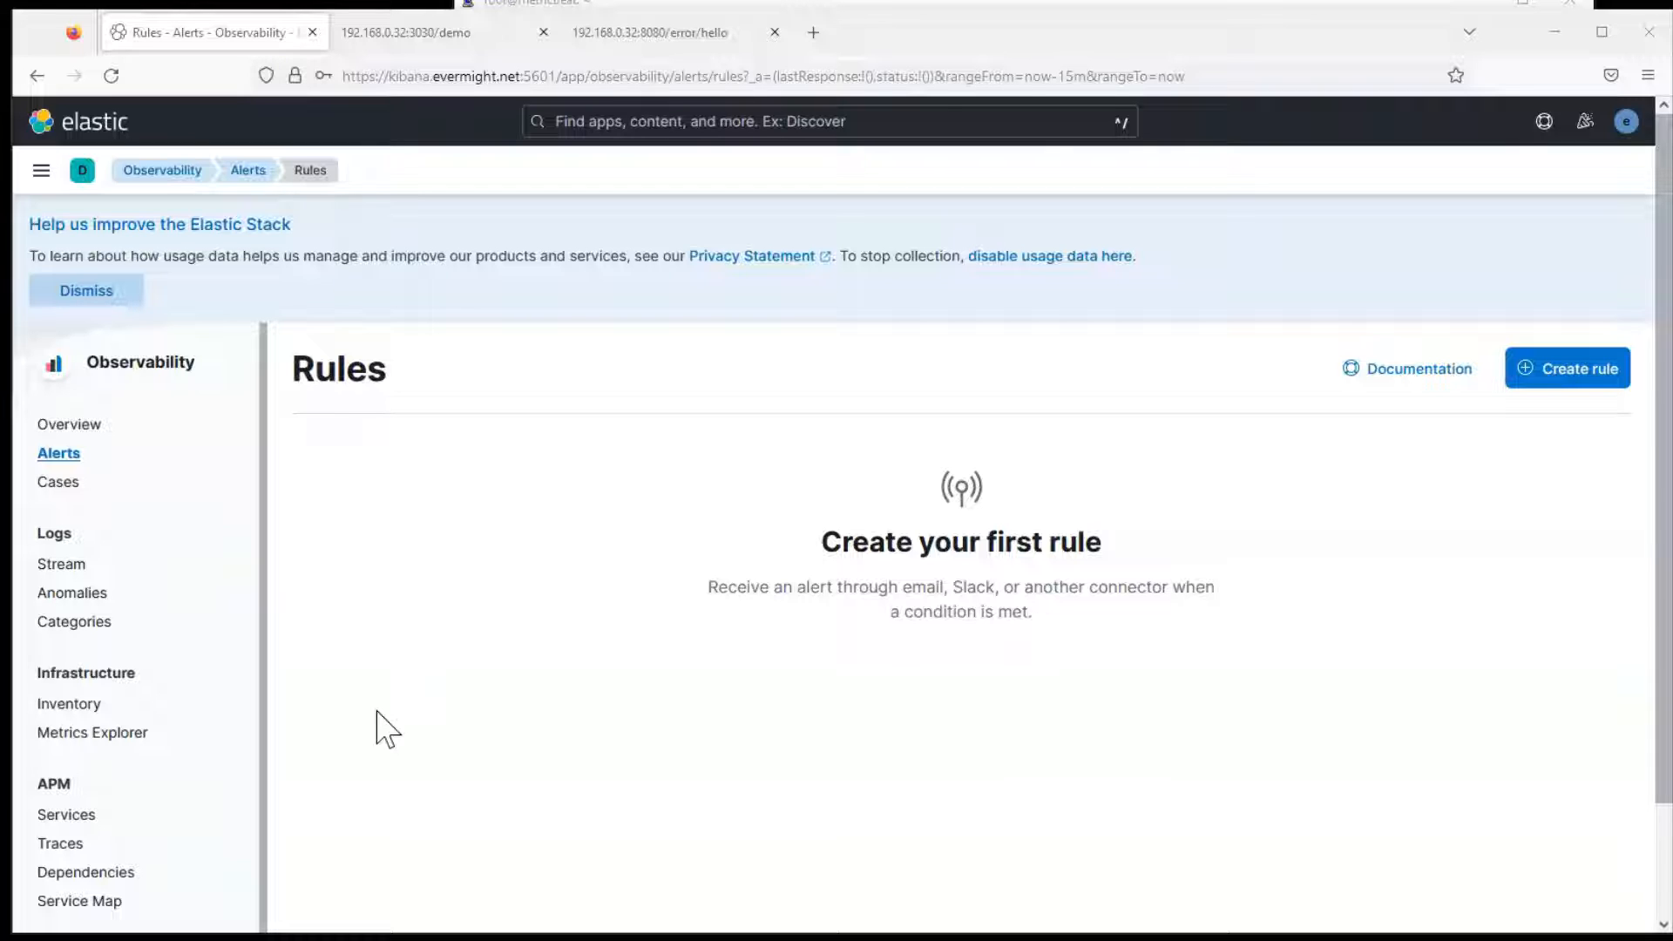
# - Switch to the Kibana server's terminal, list the contents of /etc/kibana and open kibana.yml in vi
pyautogui.hotkey('alt', 'Tab')
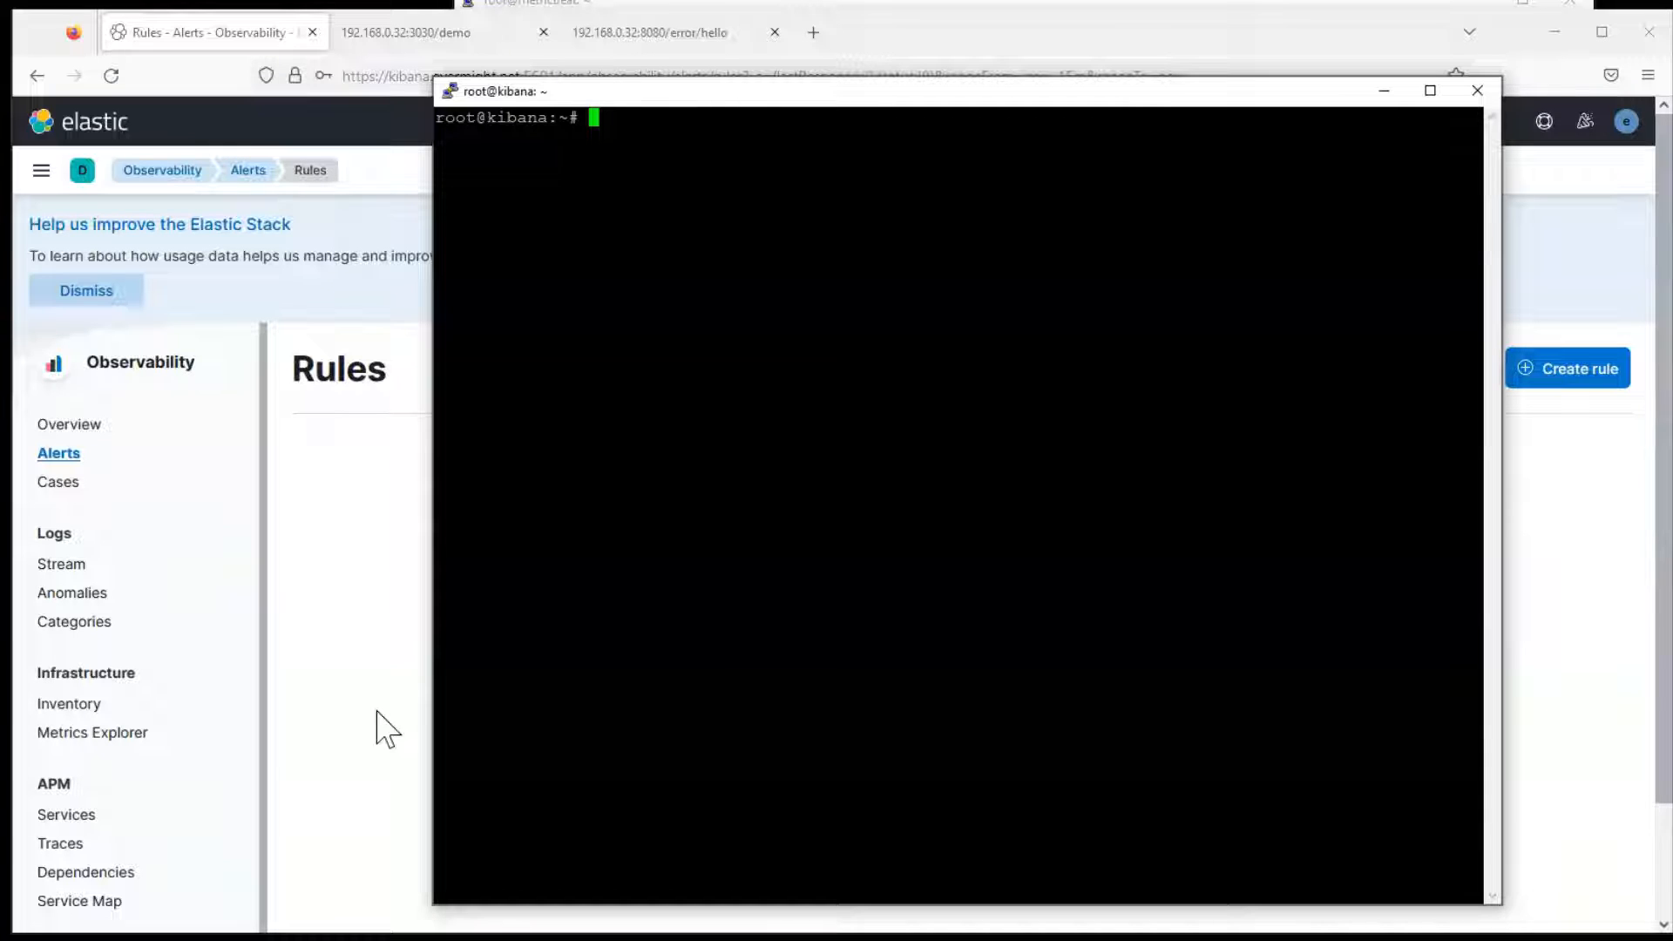
pyautogui.click(894, 503)
pyautogui.write('cd /etc')
pyautogui.press('Return')
pyautogui.write('cd kibana/')
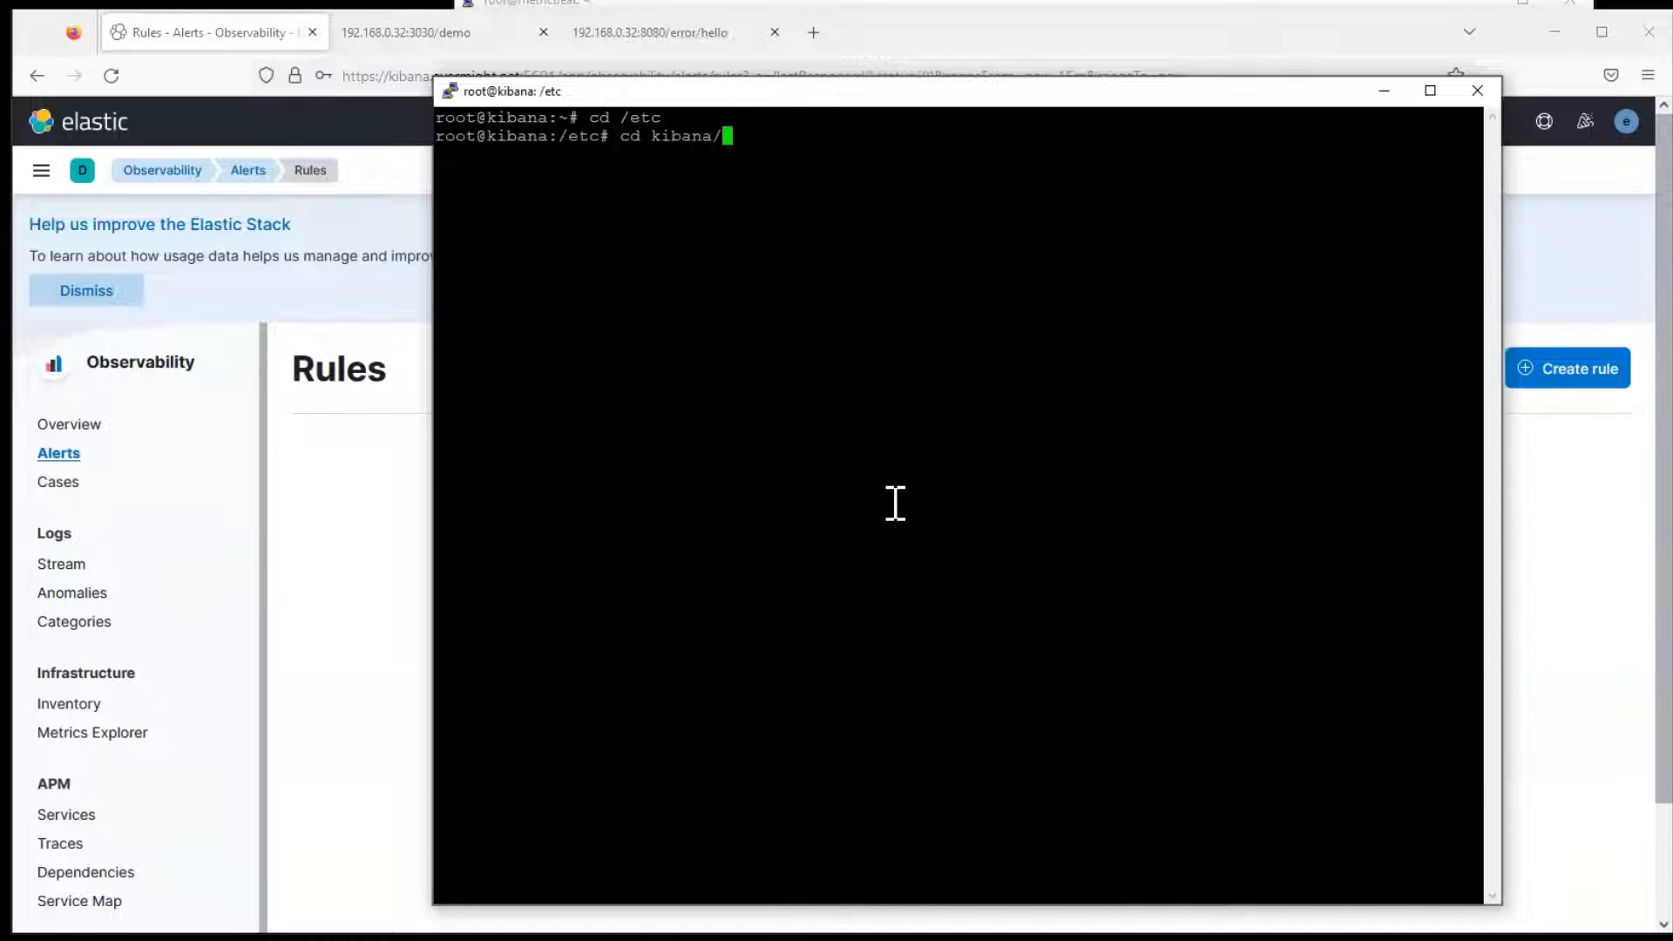
pyautogui.press('Return')
pyautogui.write('ls')
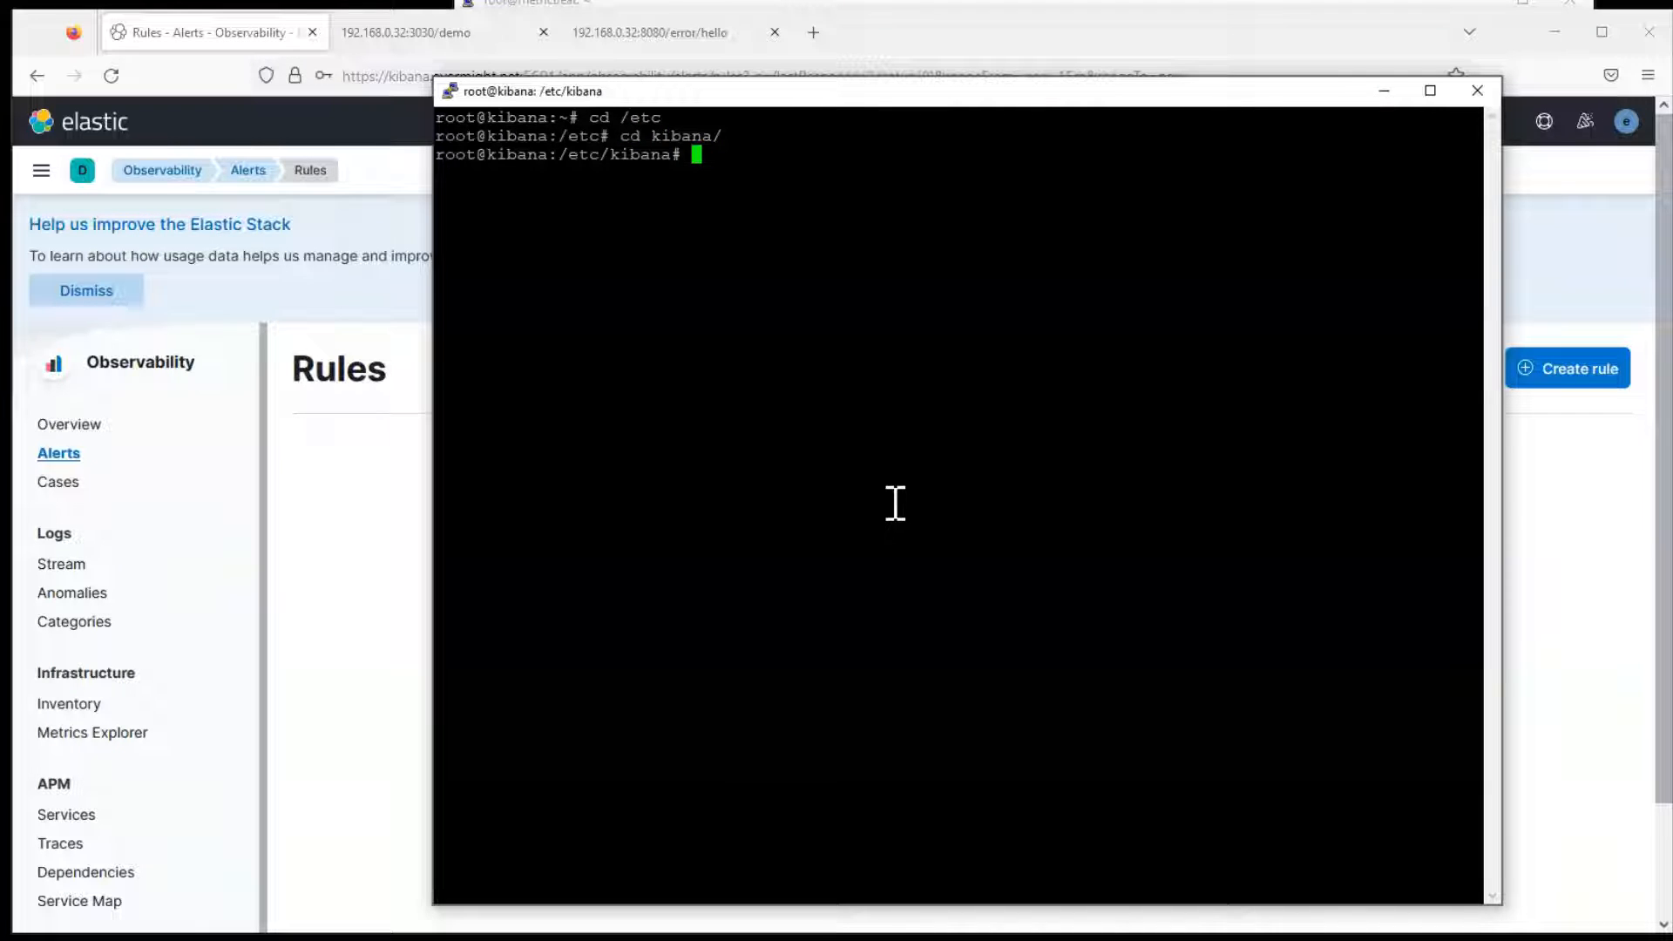
pyautogui.press('Return')
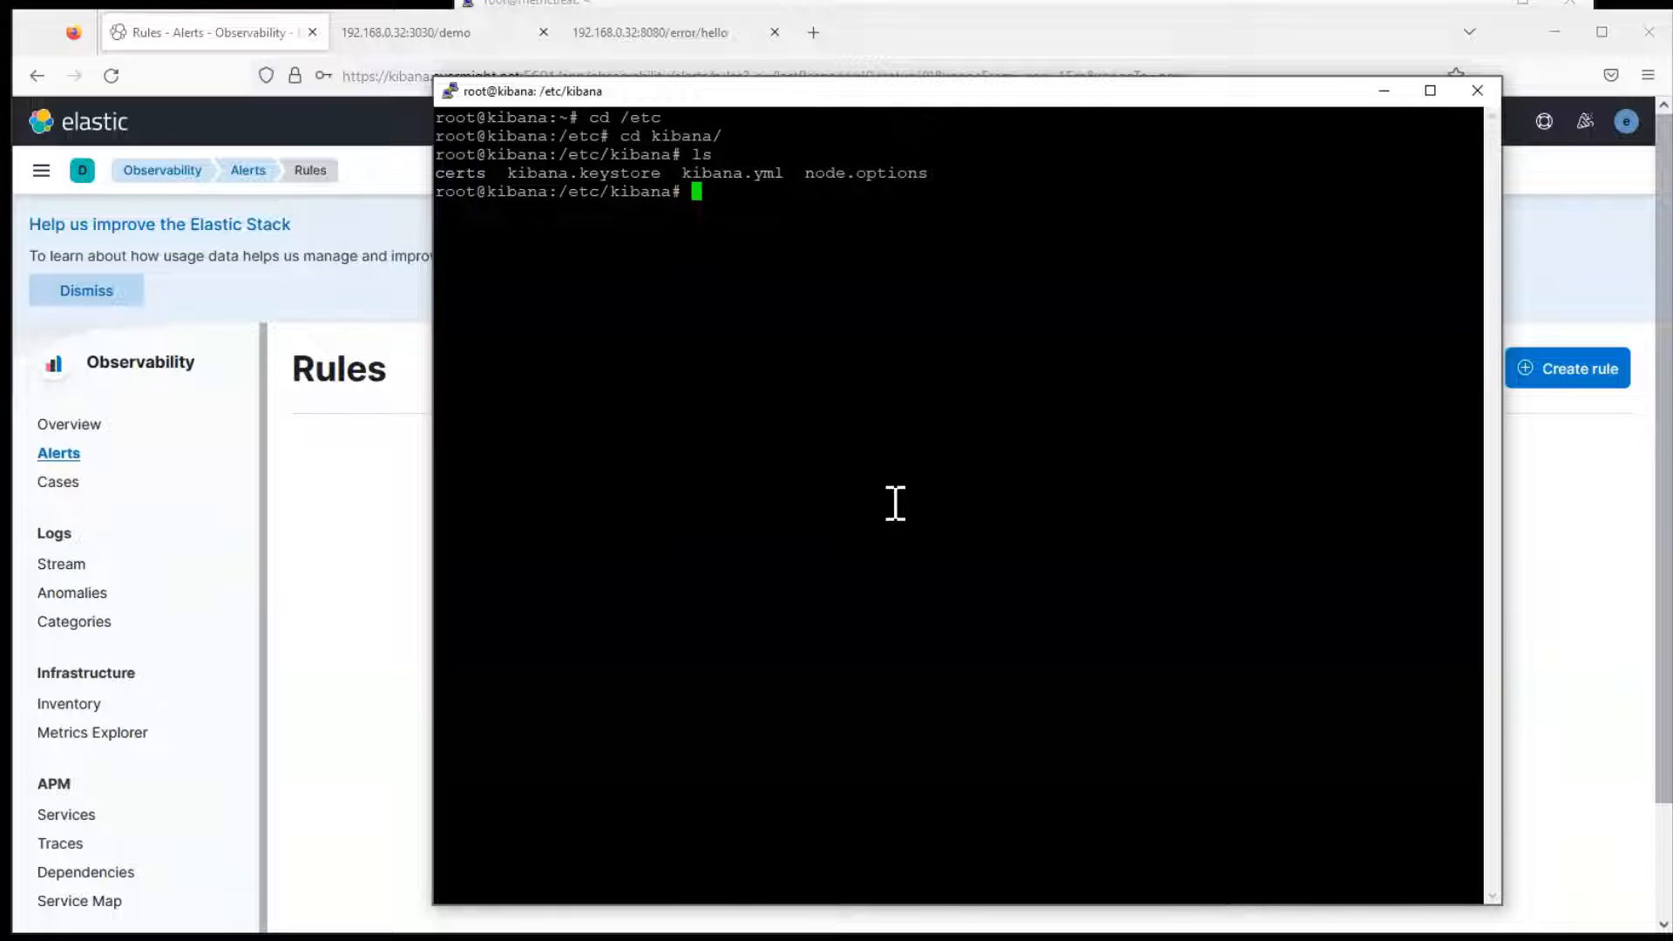
pyautogui.write('vi kibana.yml')
pyautogui.press('Return')
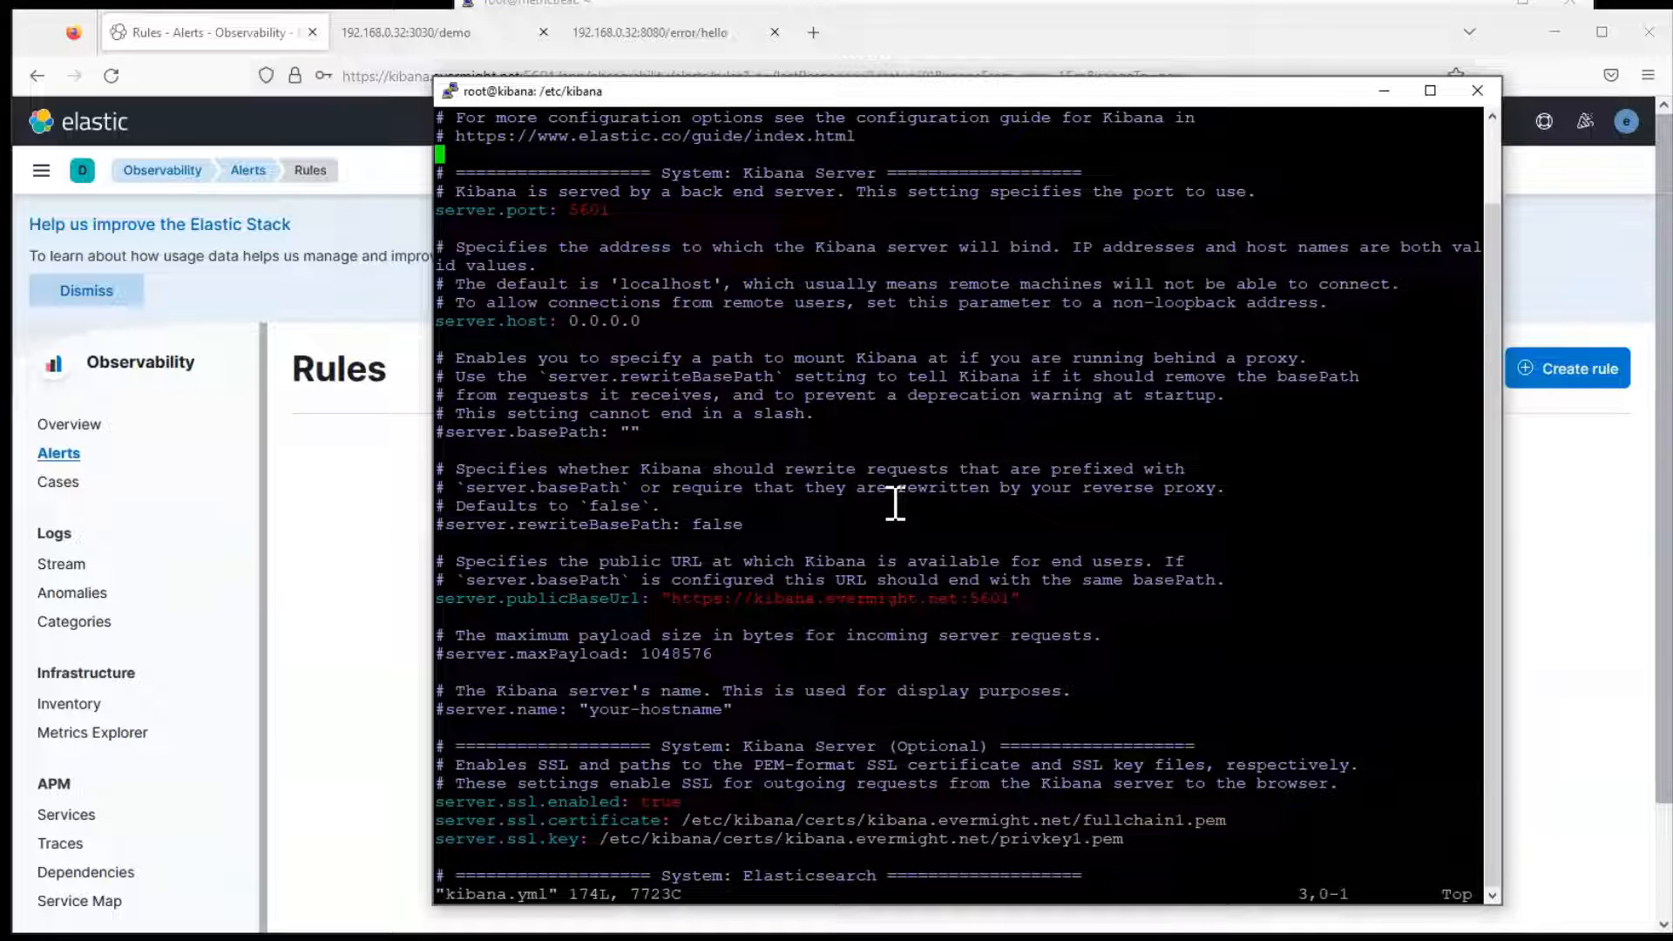
# - Add an xpack.encryptedSavedObjects.encryptionKey line to kibana.yml above server.port and paste the encryption key as its value
pyautogui.hotkey('alt', 'Tab')
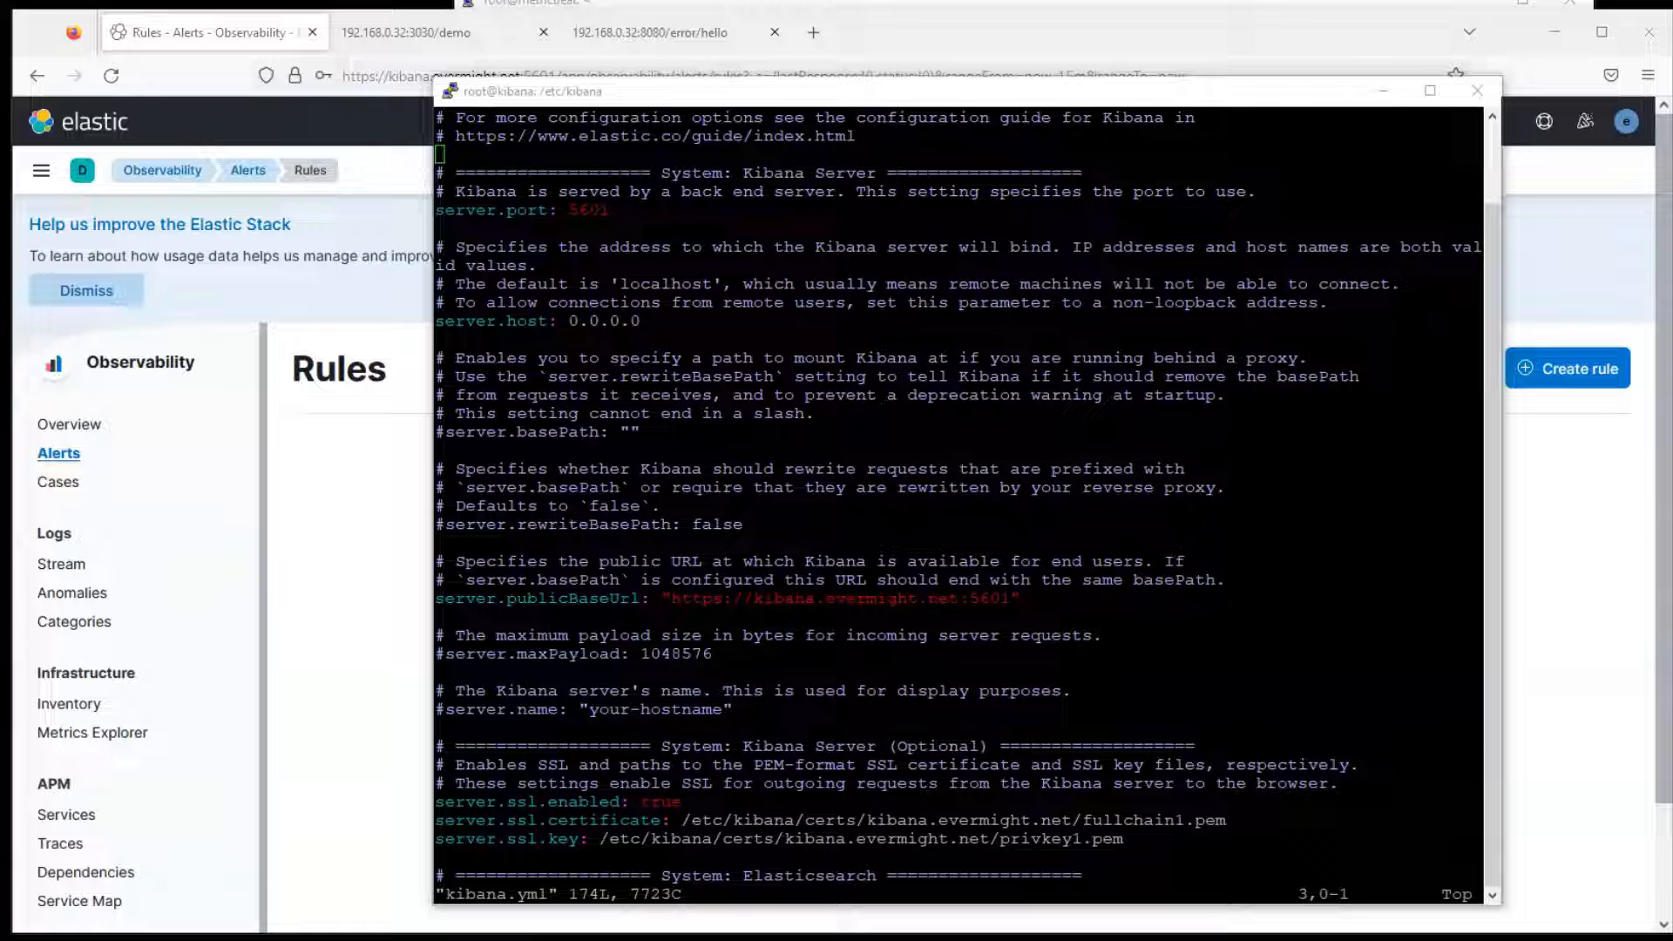
pyautogui.click(669, 449)
pyautogui.press('Down')
pyautogui.press('Down')
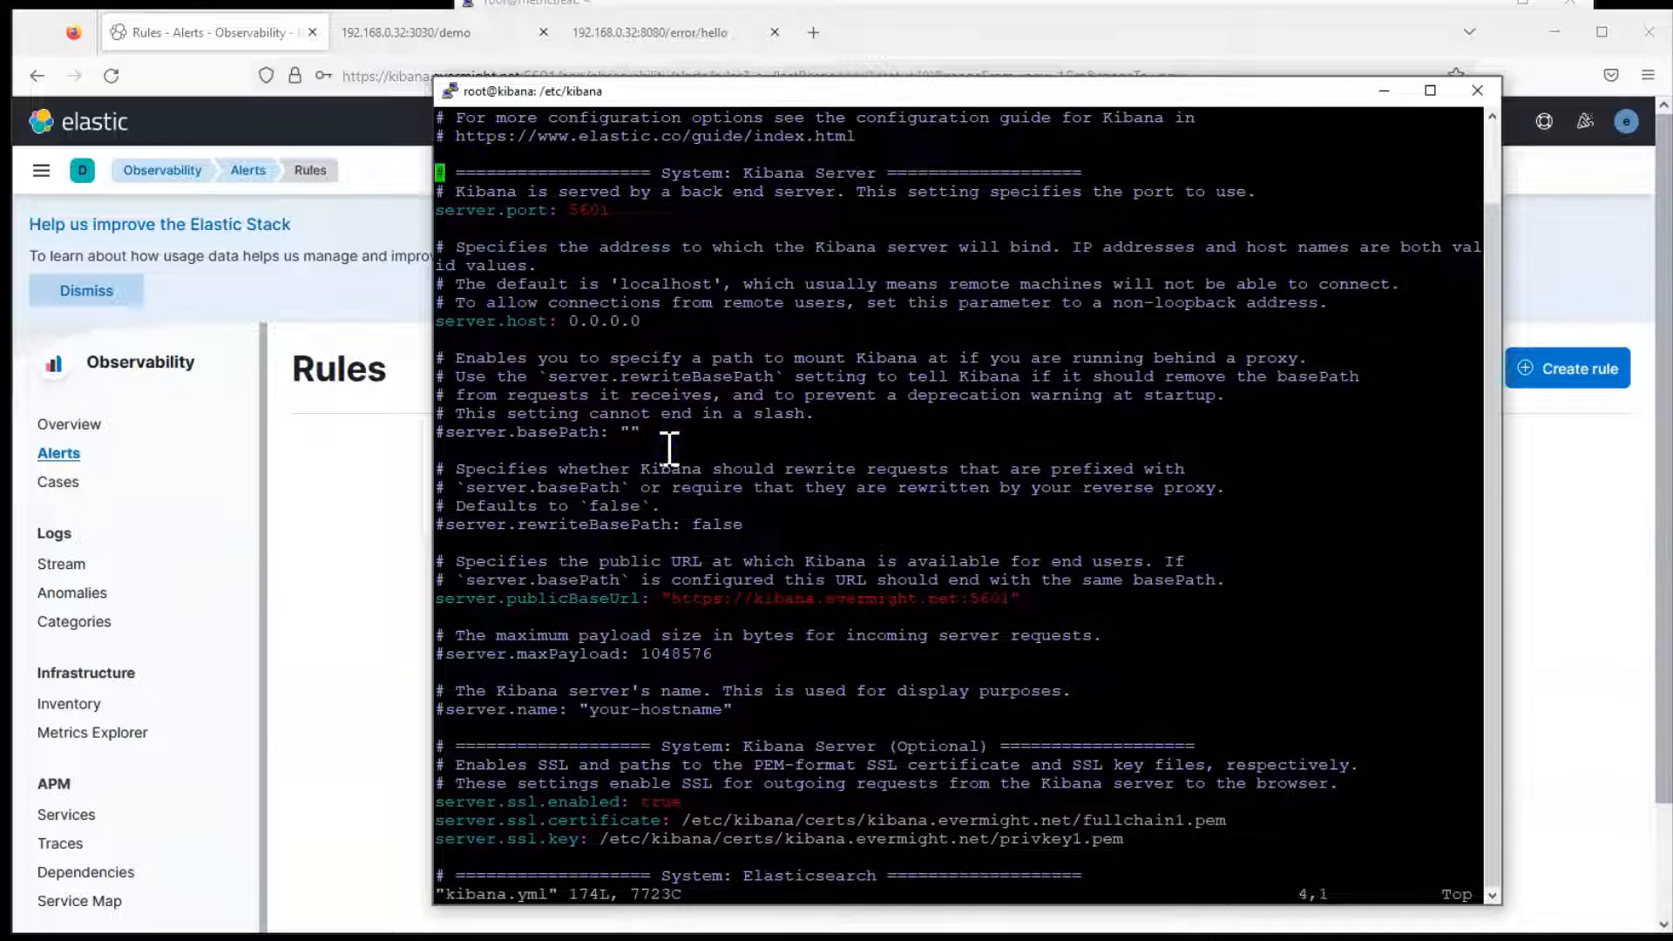
pyautogui.press('o')
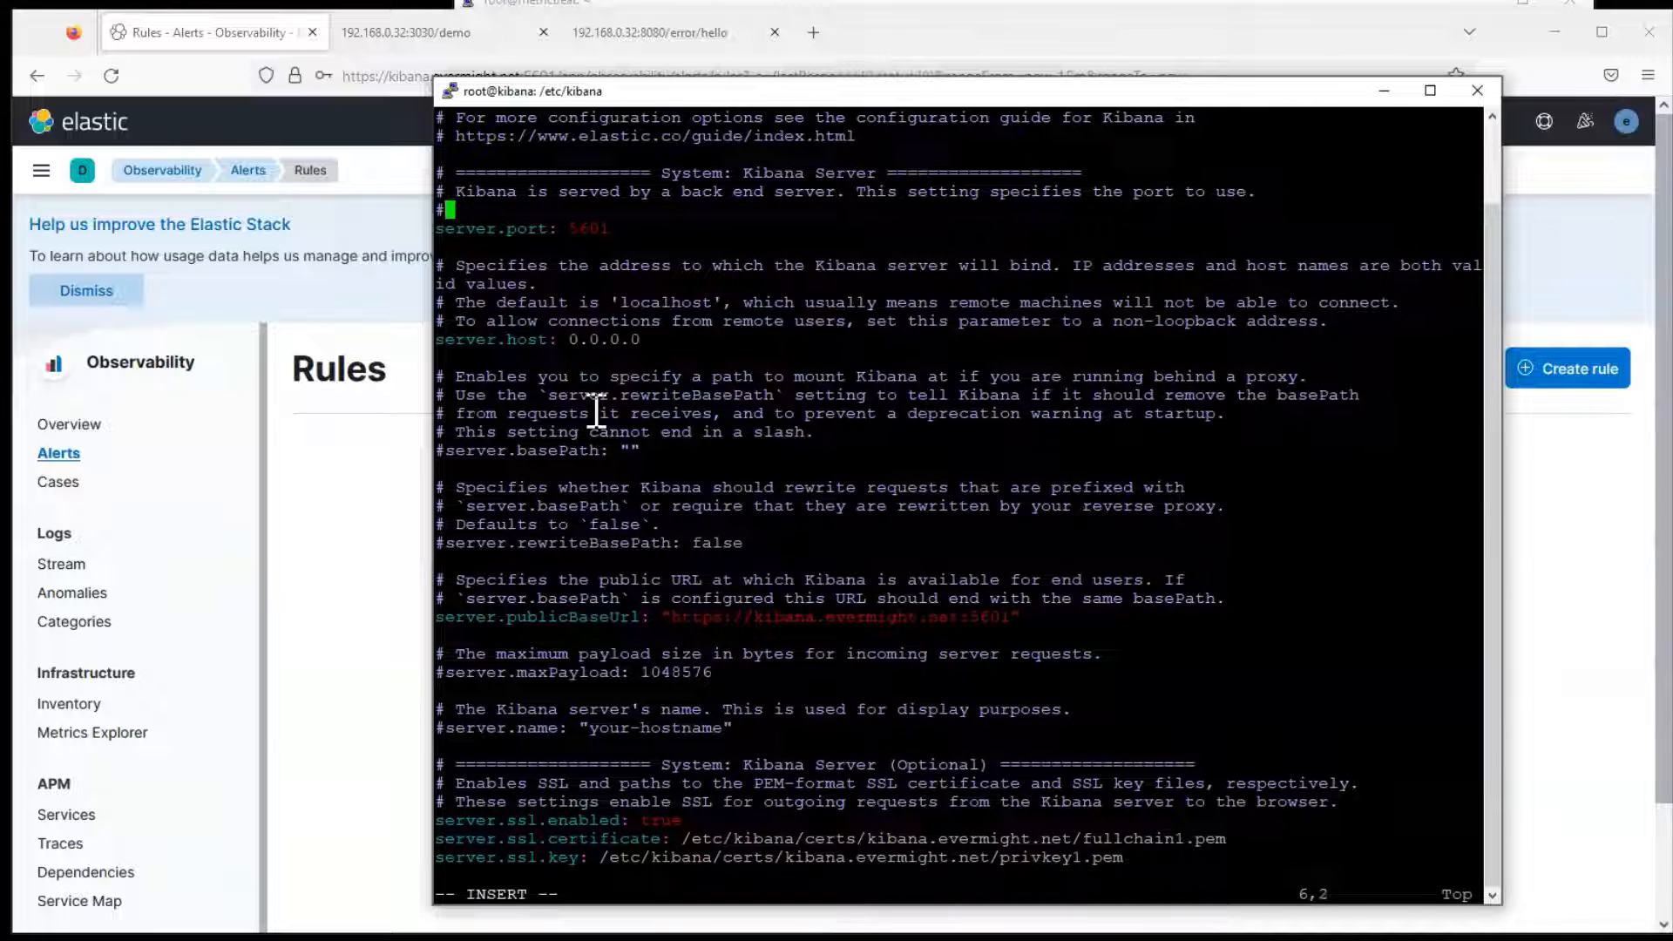
pyautogui.rightClick(743, 403)
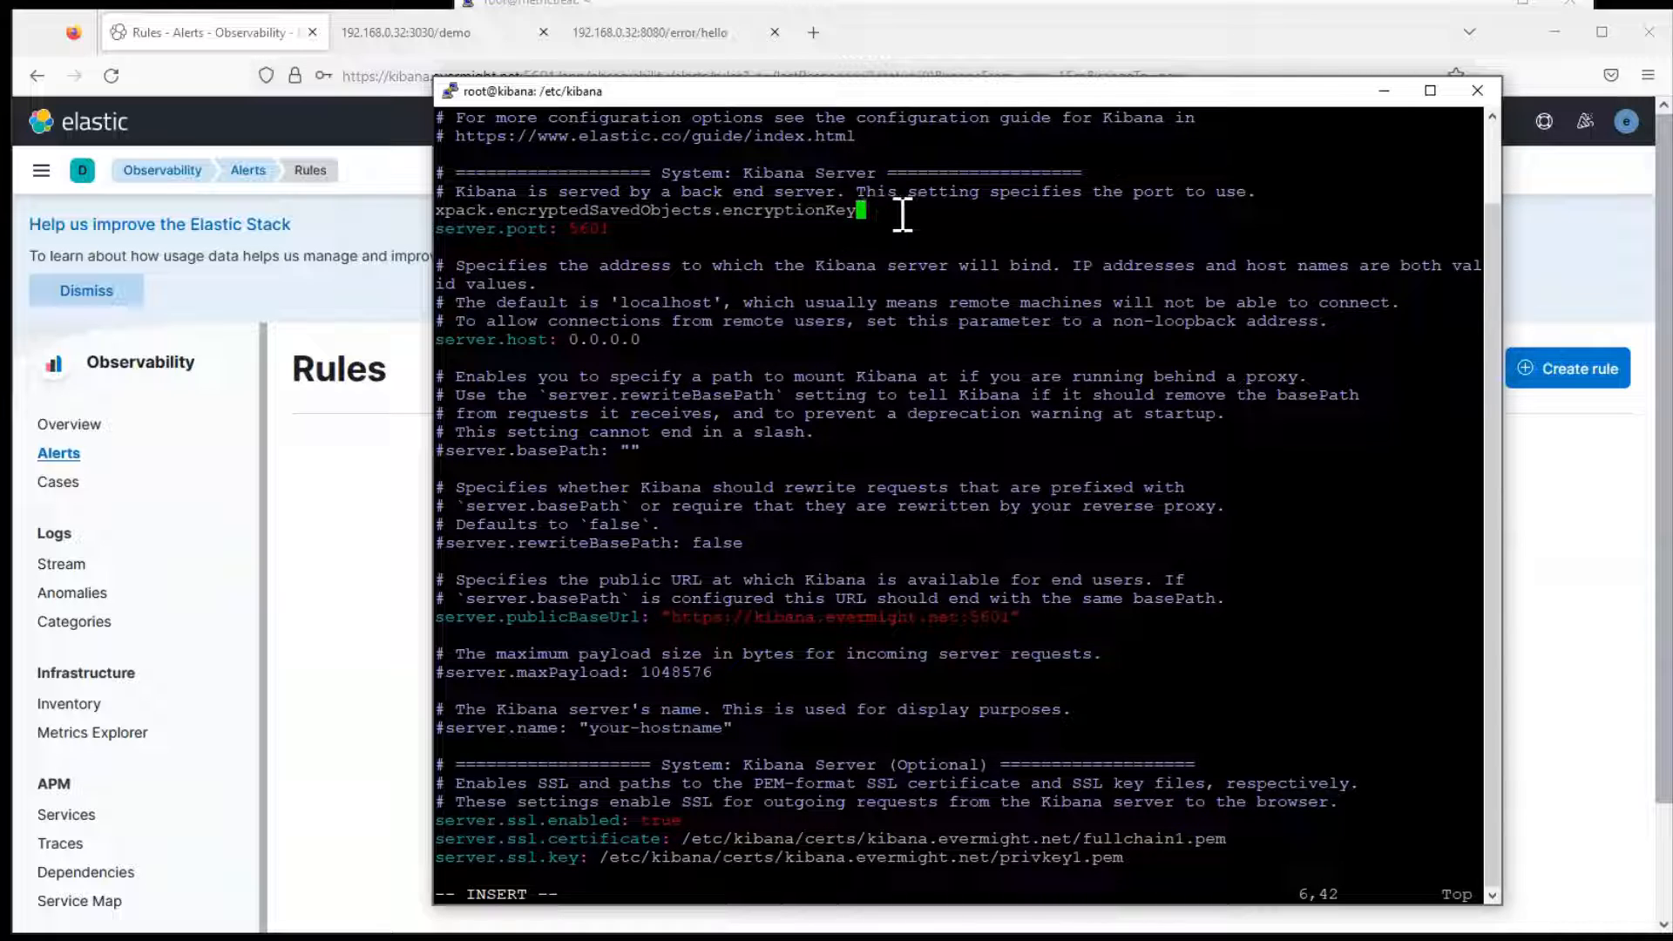
pyautogui.write(':')
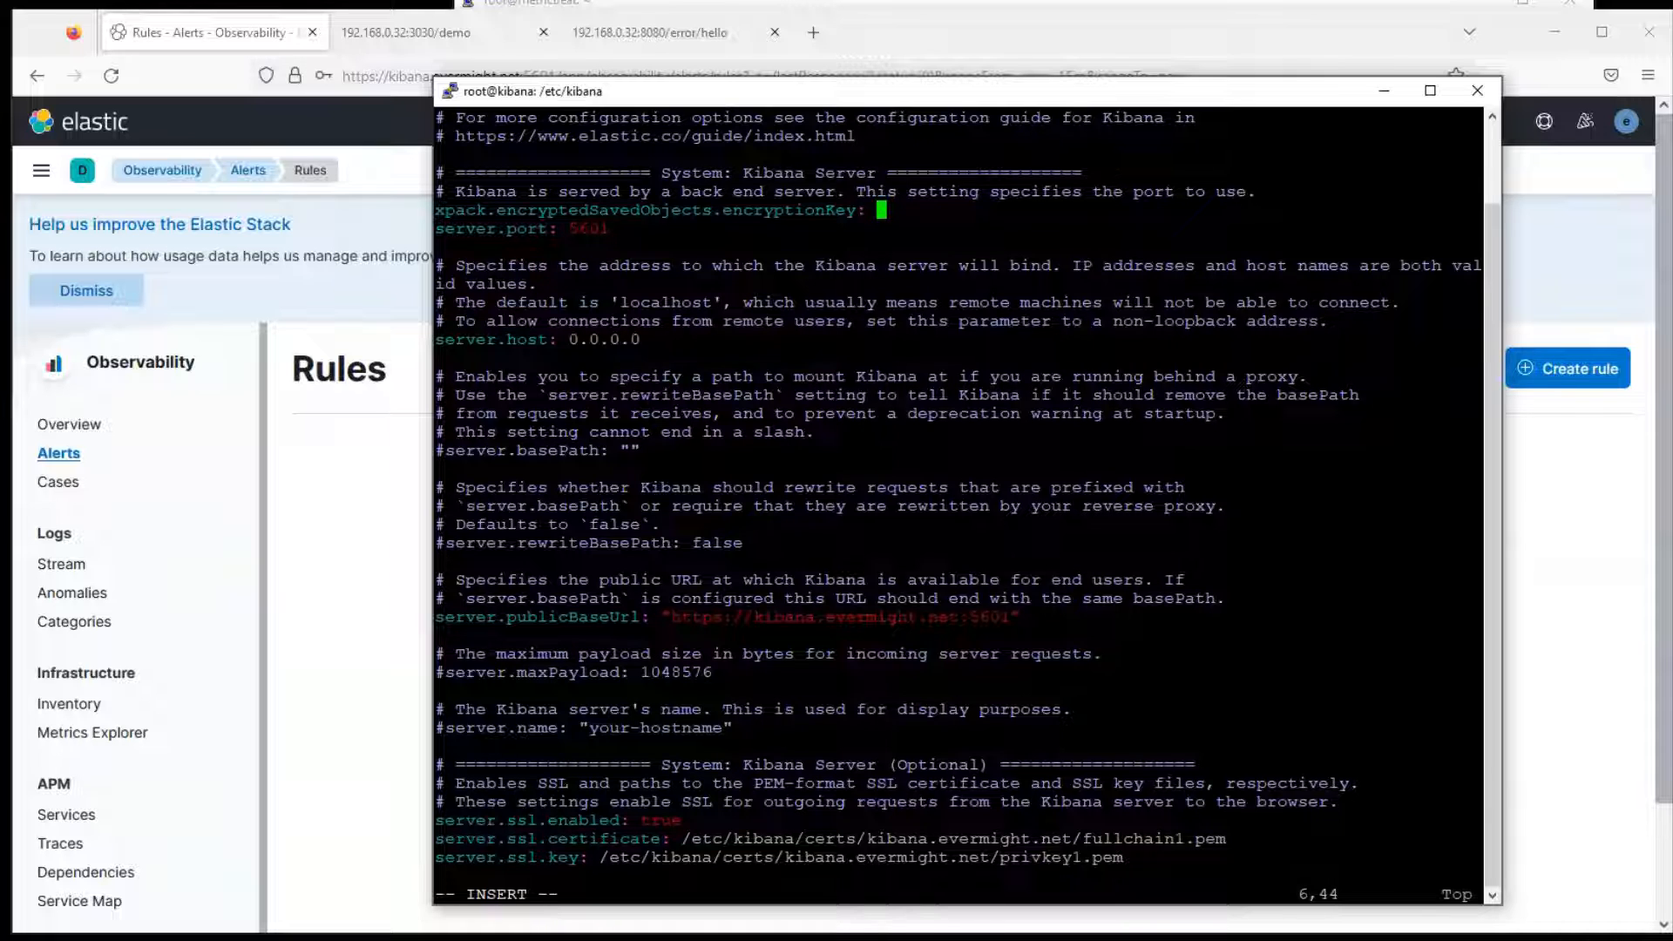
pyautogui.hotkey('alt', 'Tab')
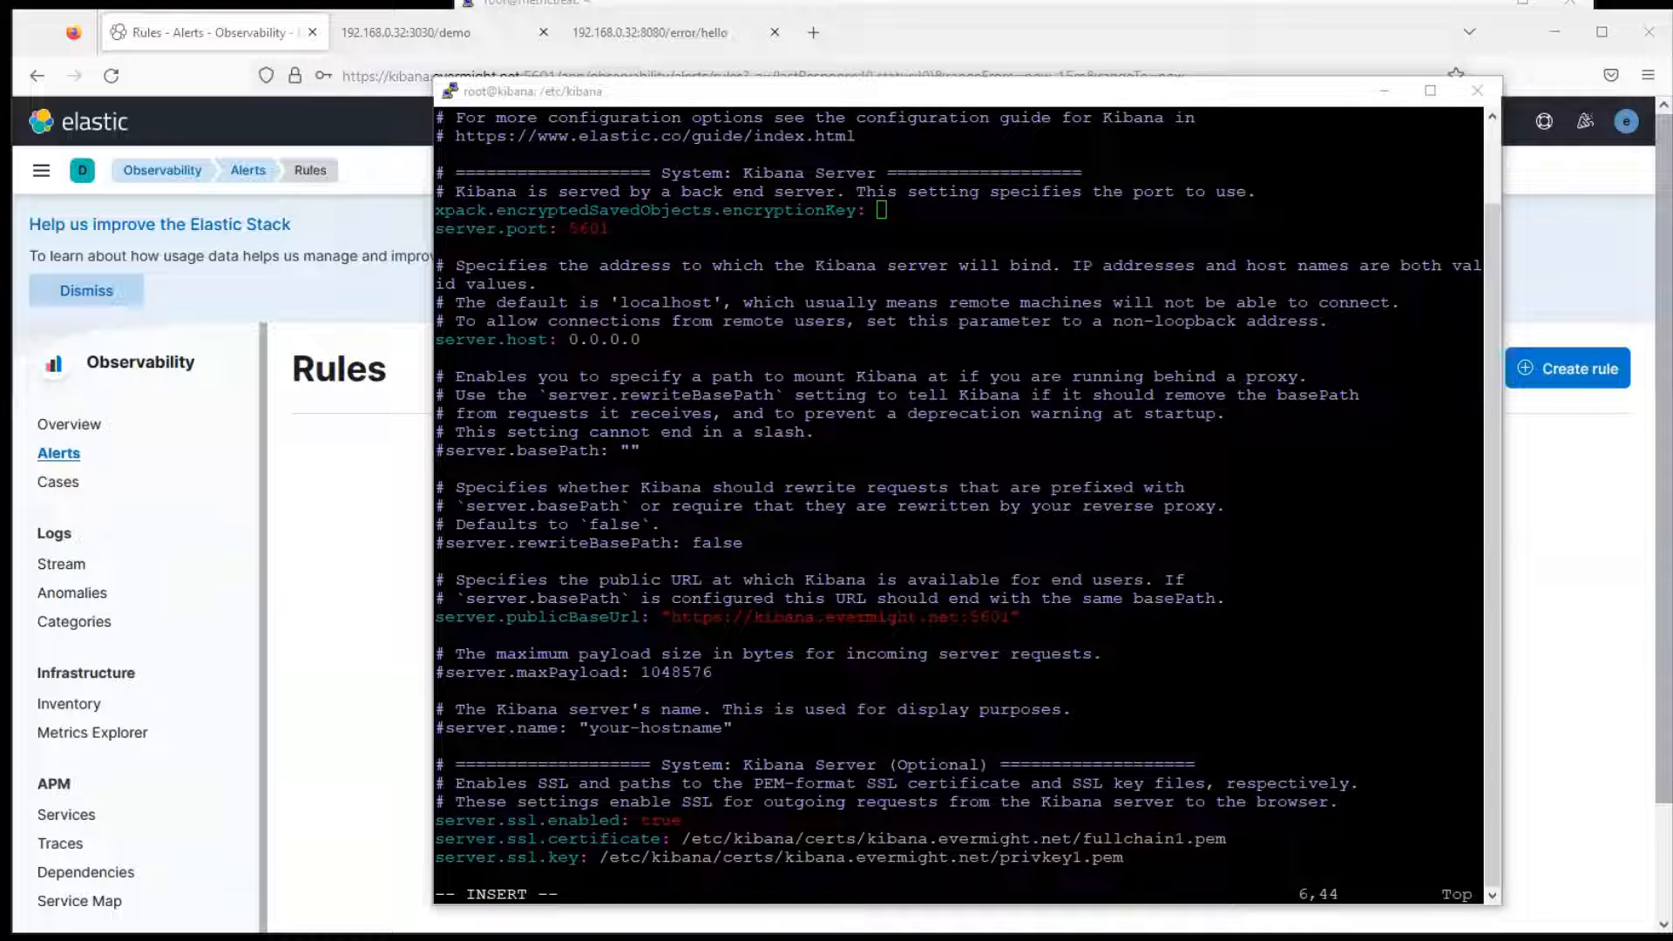
pyautogui.click(735, 288)
pyautogui.rightClick(736, 288)
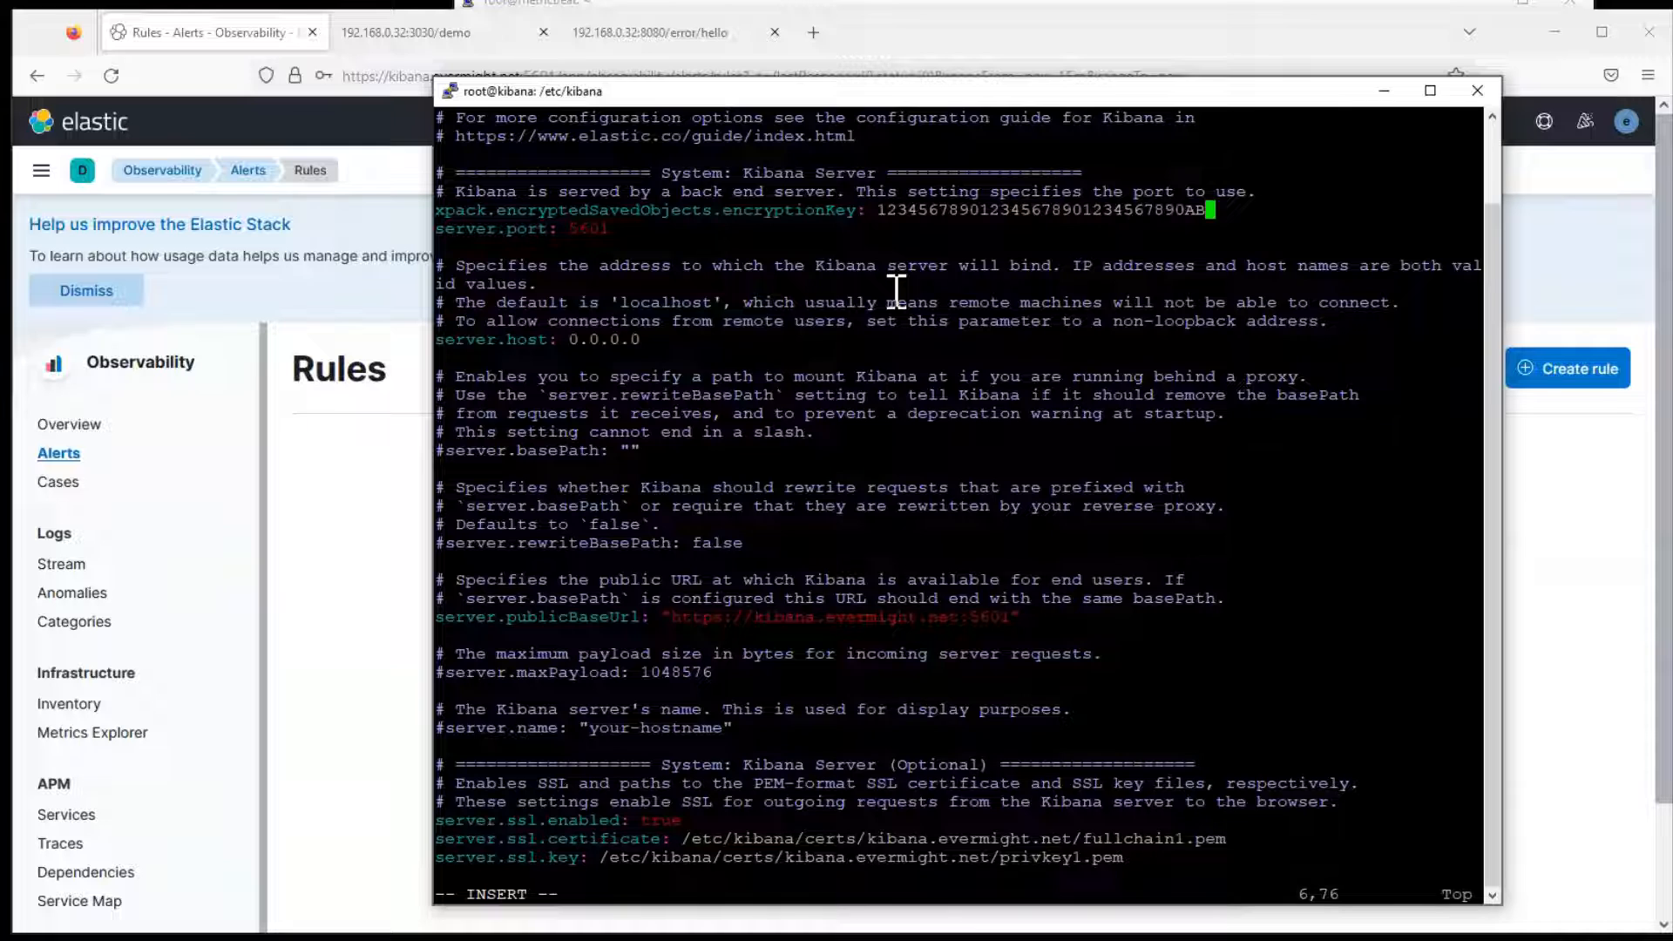
pyautogui.click(1614, 277)
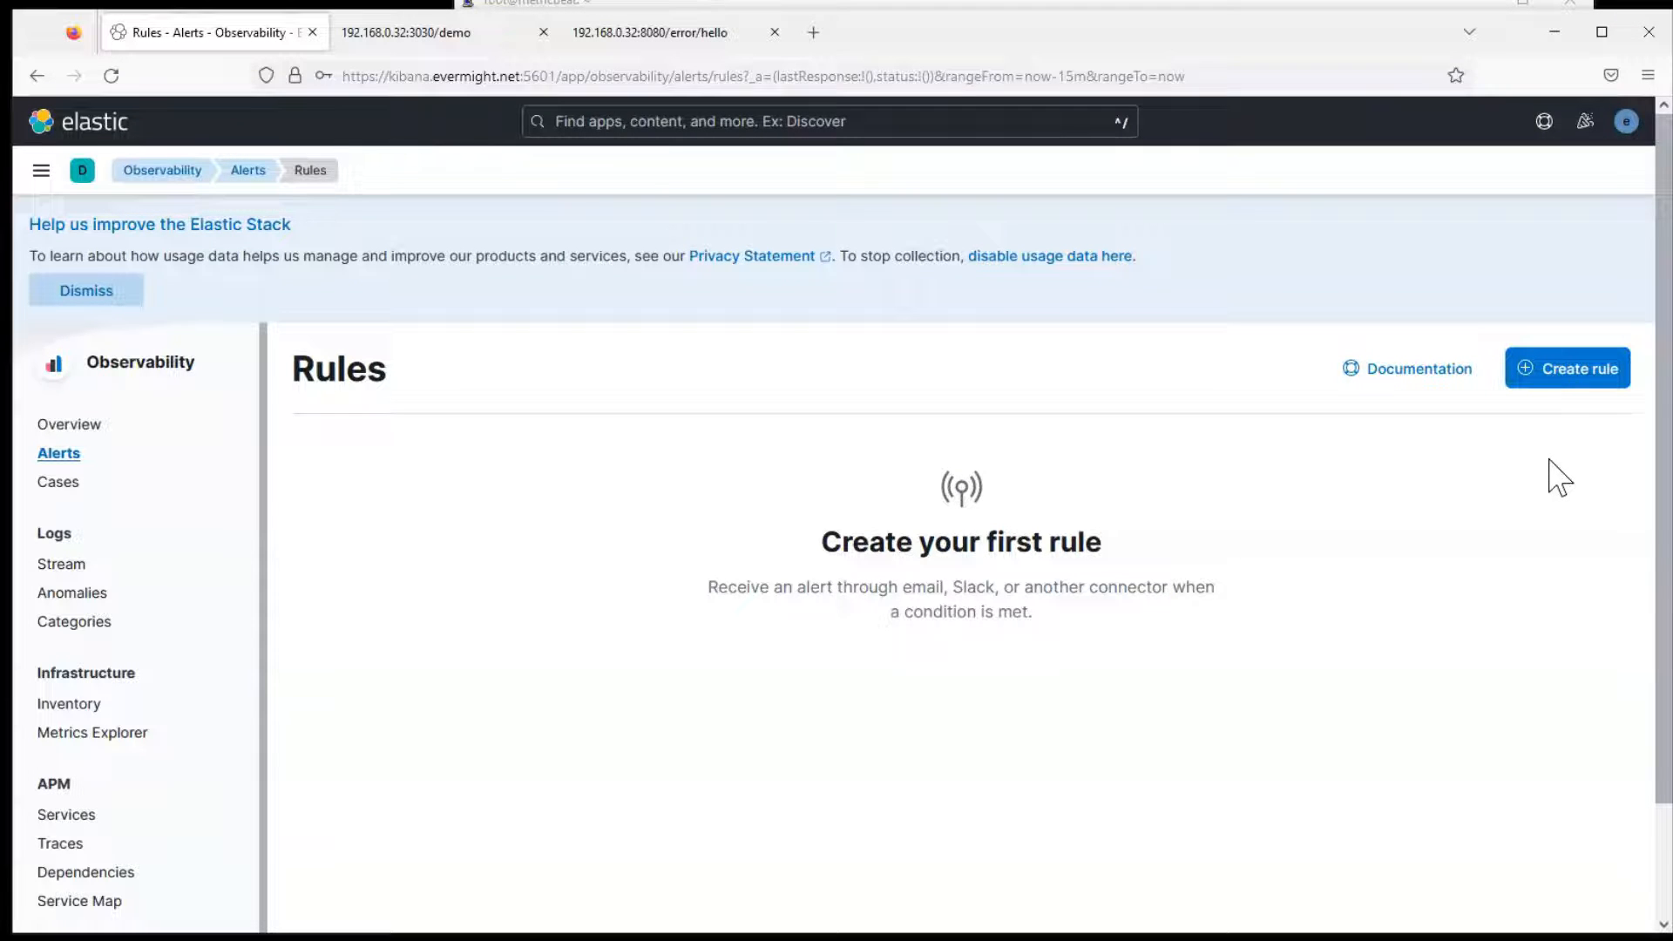
pyautogui.hotkey('alt', 'Tab')
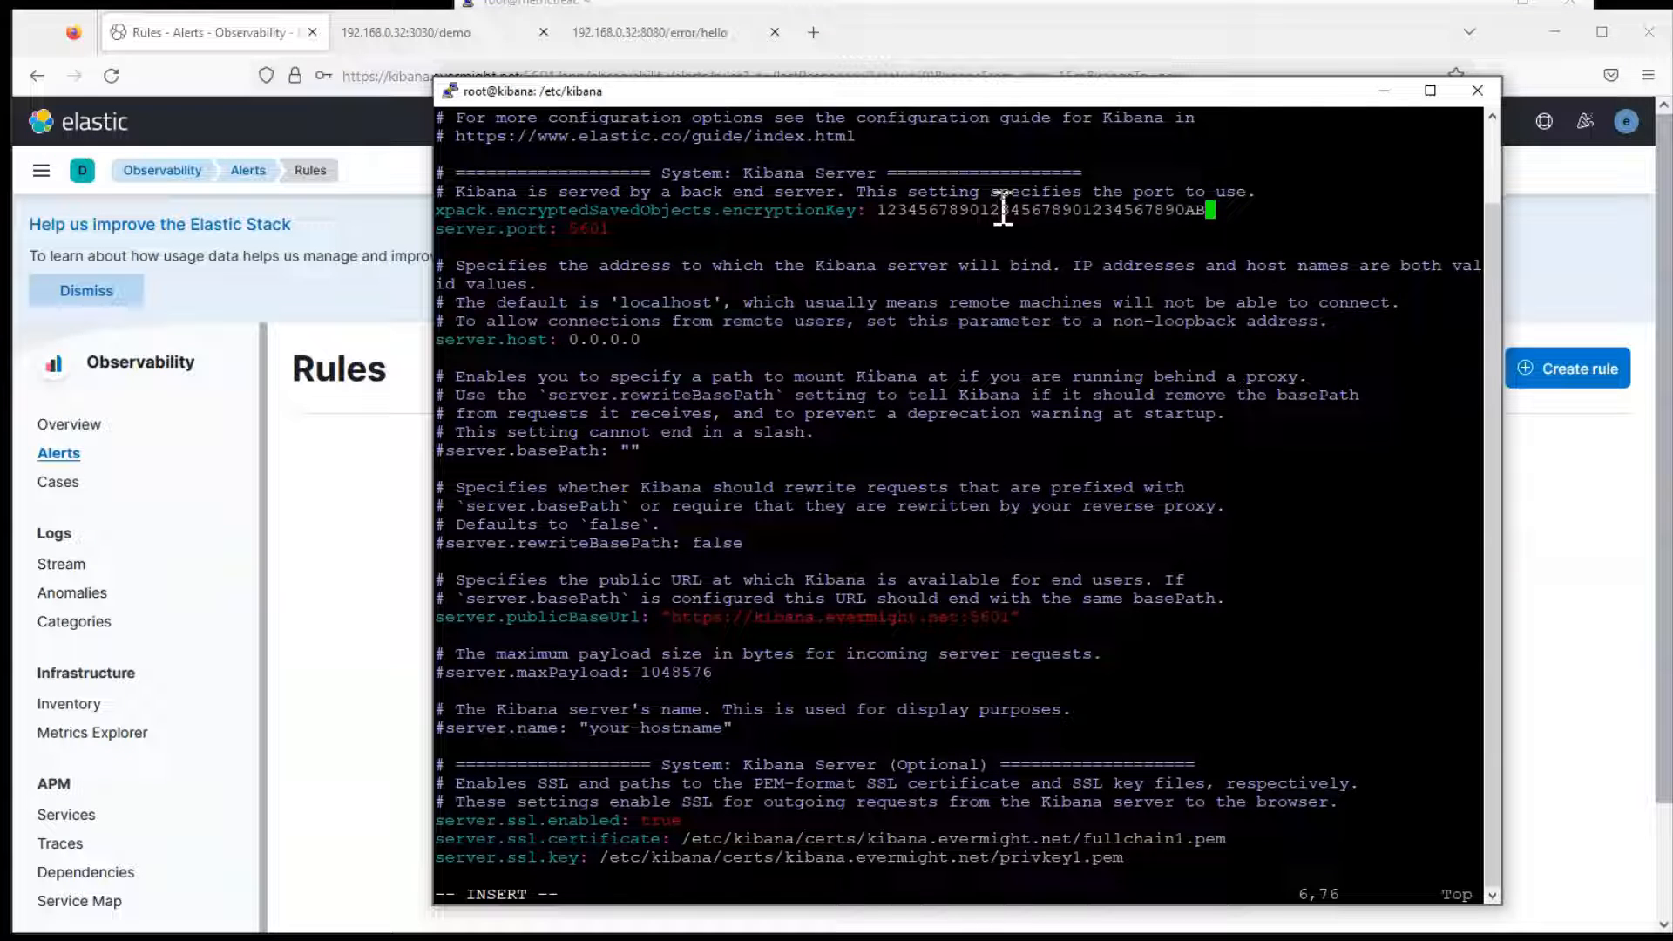
# - Undo the encryption key line in kibana.yml, then write the file and quit vi
pyautogui.press('Escape')
pyautogui.press('u')
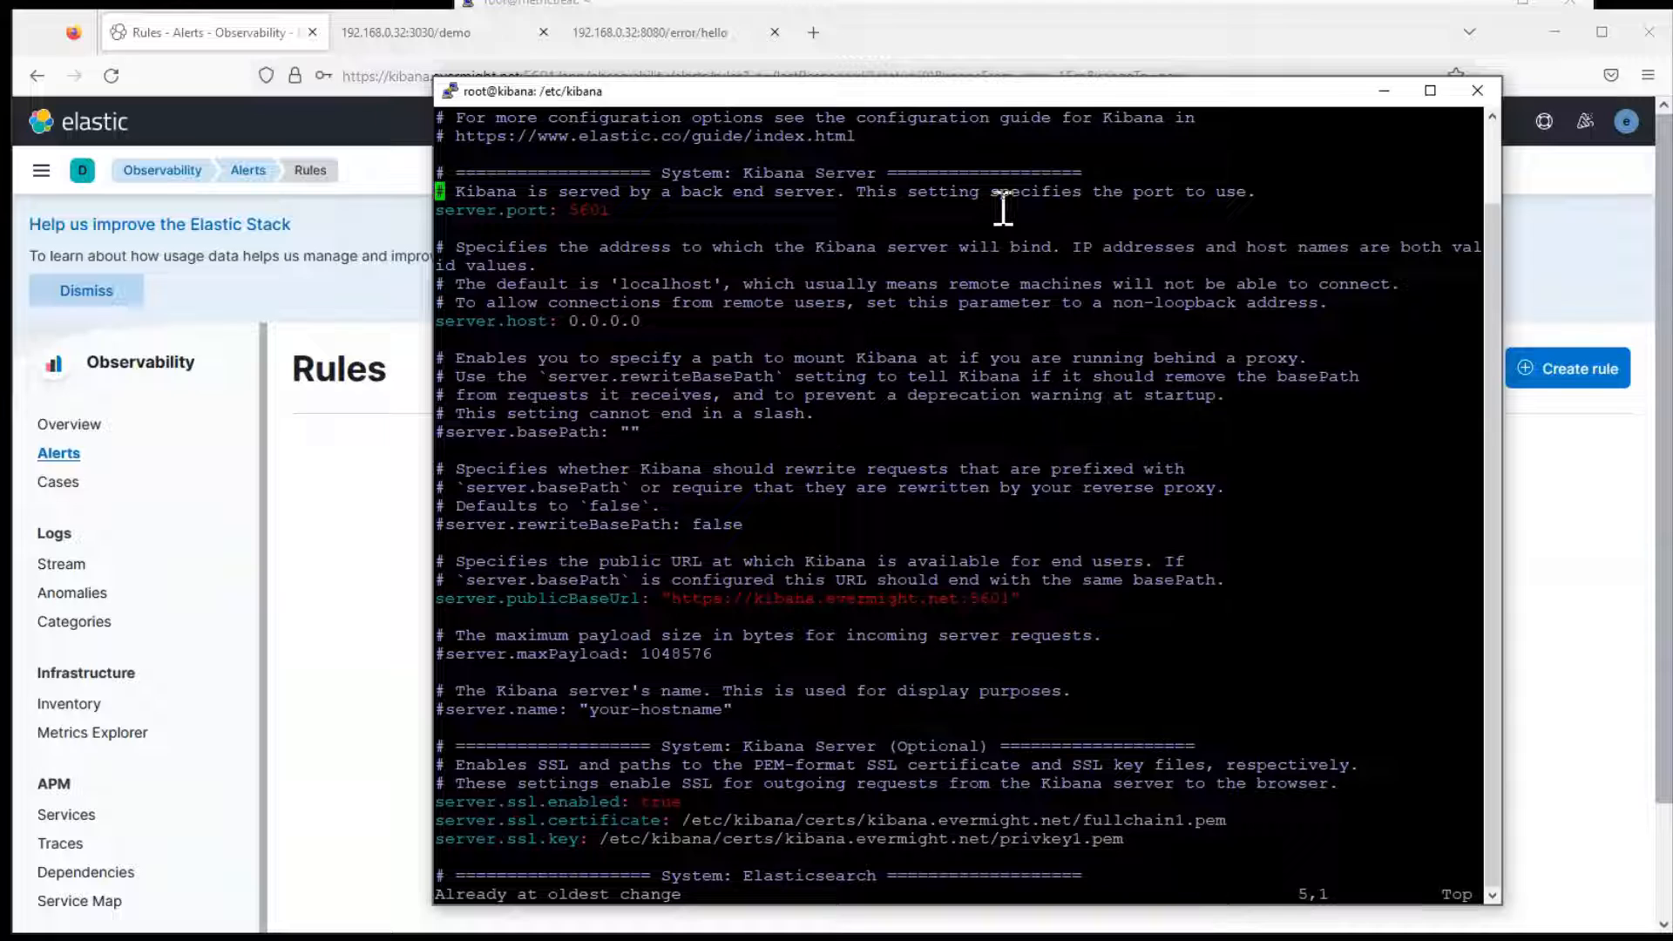
pyautogui.write(':wq')
pyautogui.press('Return')
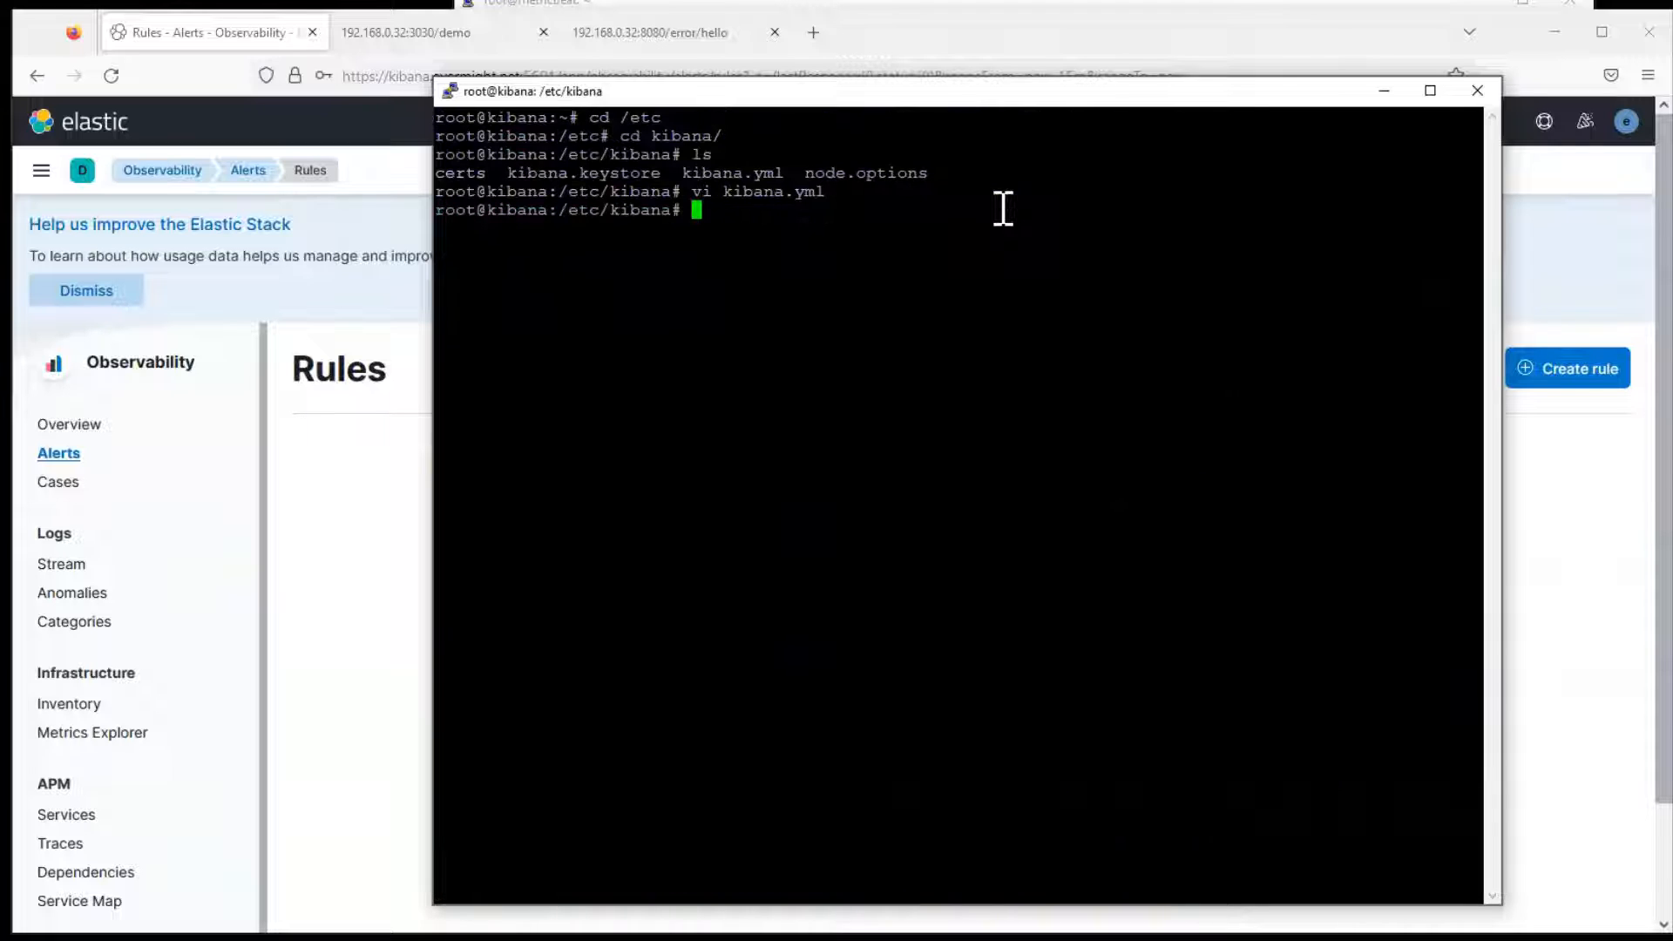
# - Change the working directory to /usr/share/kibana
pyautogui.write('cd /usr/share/binfmts')
pyautogui.press('BackSpace')
pyautogui.press('BackSpace')
pyautogui.press('BackSpace')
pyautogui.press('BackSpace')
pyautogui.press('BackSpace')
pyautogui.press('BackSpace')
pyautogui.press('BackSpace')
pyautogui.press('Return')
pyautogui.write('cd kibana/')
pyautogui.press('Return')
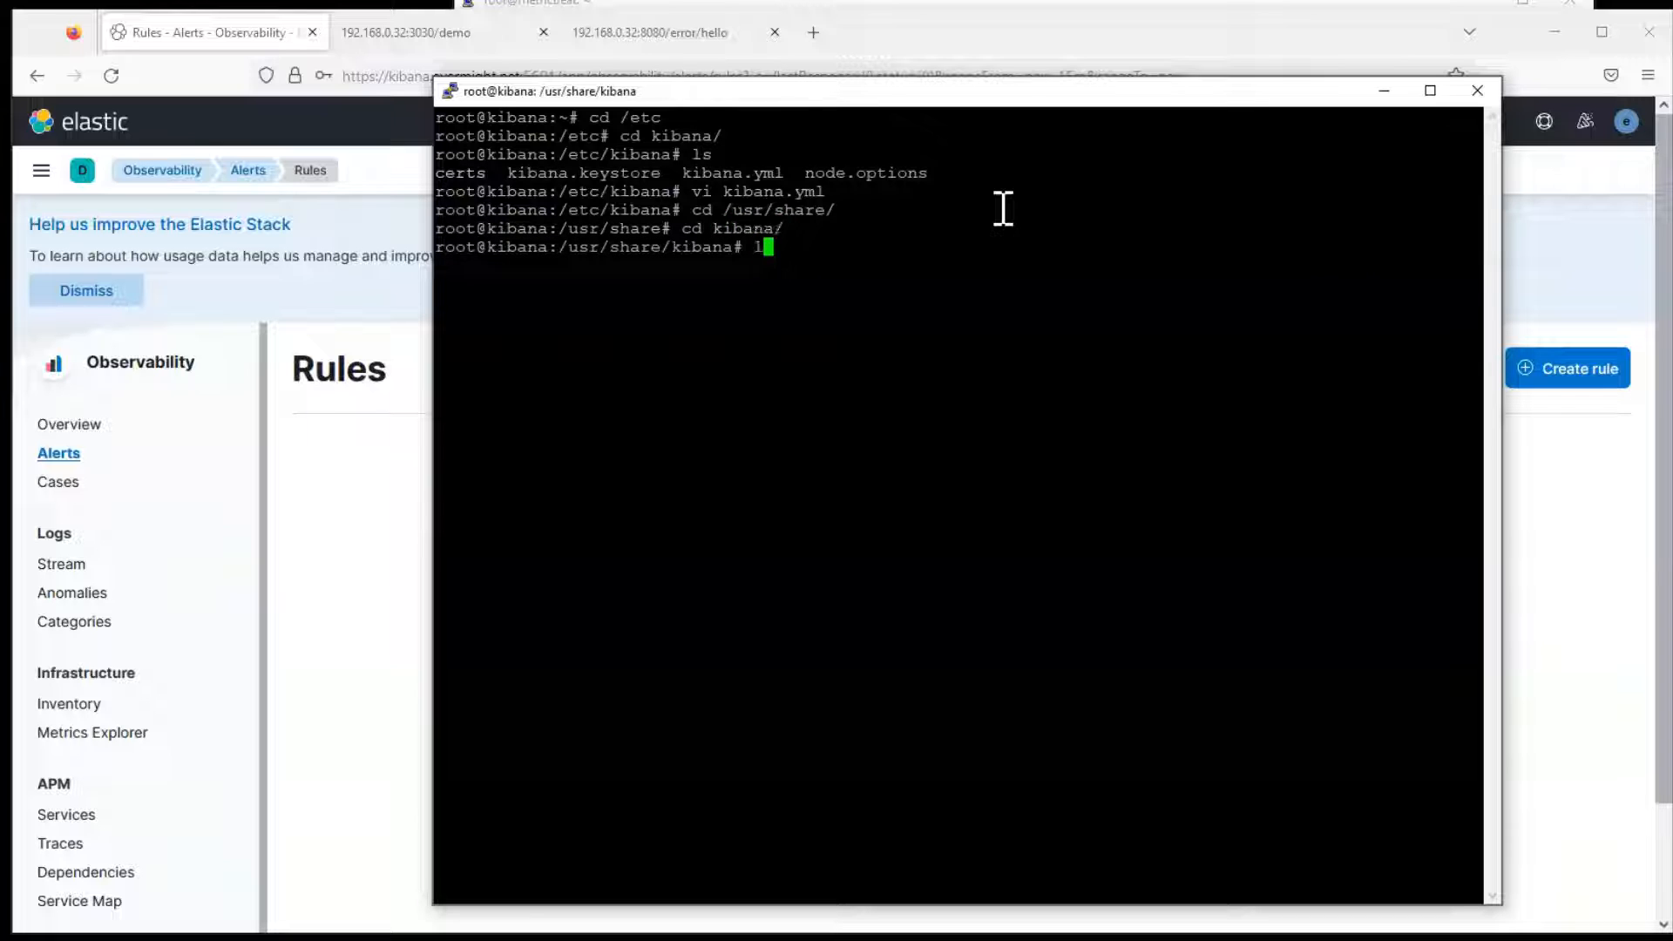
# - List the Kibana directory, enter its bin subdirectory and list the executables there
pyautogui.write('ls')
pyautogui.press('Return')
pyautogui.write('cd bin/')
pyautogui.press('Return')
pyautogui.write('ls')
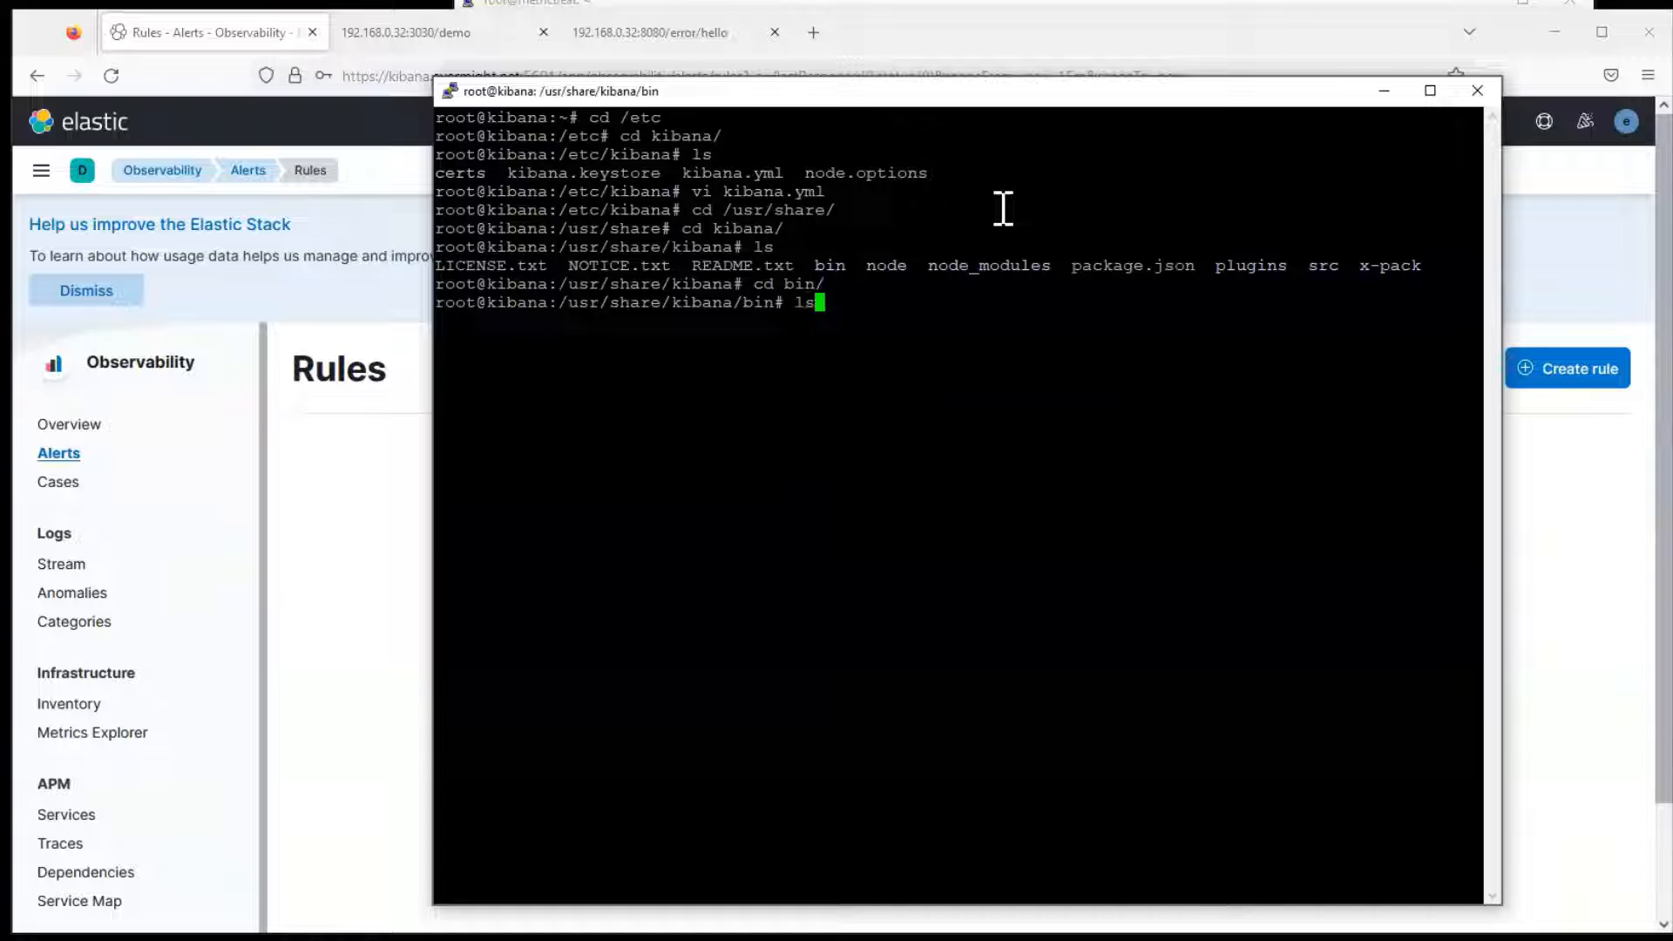
pyautogui.press('Return')
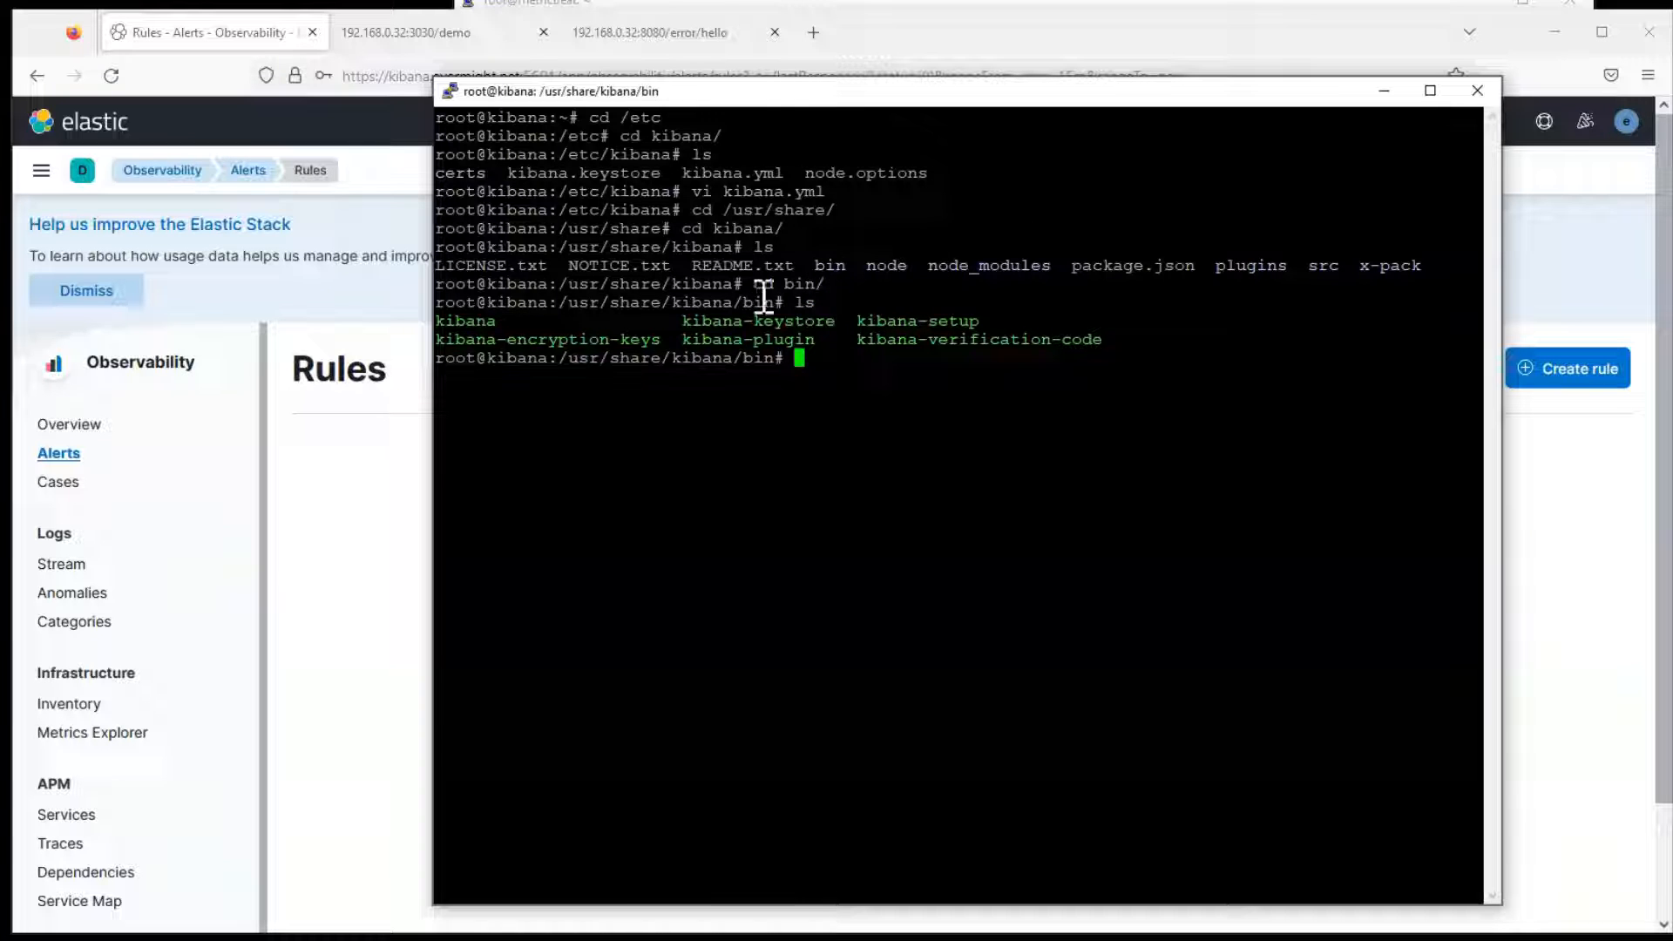
# - Run ./kibana-keystore add for the setting xpack.encryptedSavedObjects.encryptionKey
pyautogui.write('.k')
pyautogui.press('BackSpace')
pyautogui.write('/k')
pyautogui.press('Tab')
pyautogui.write('-key')
pyautogui.press('Tab')
pyautogui.write('add')
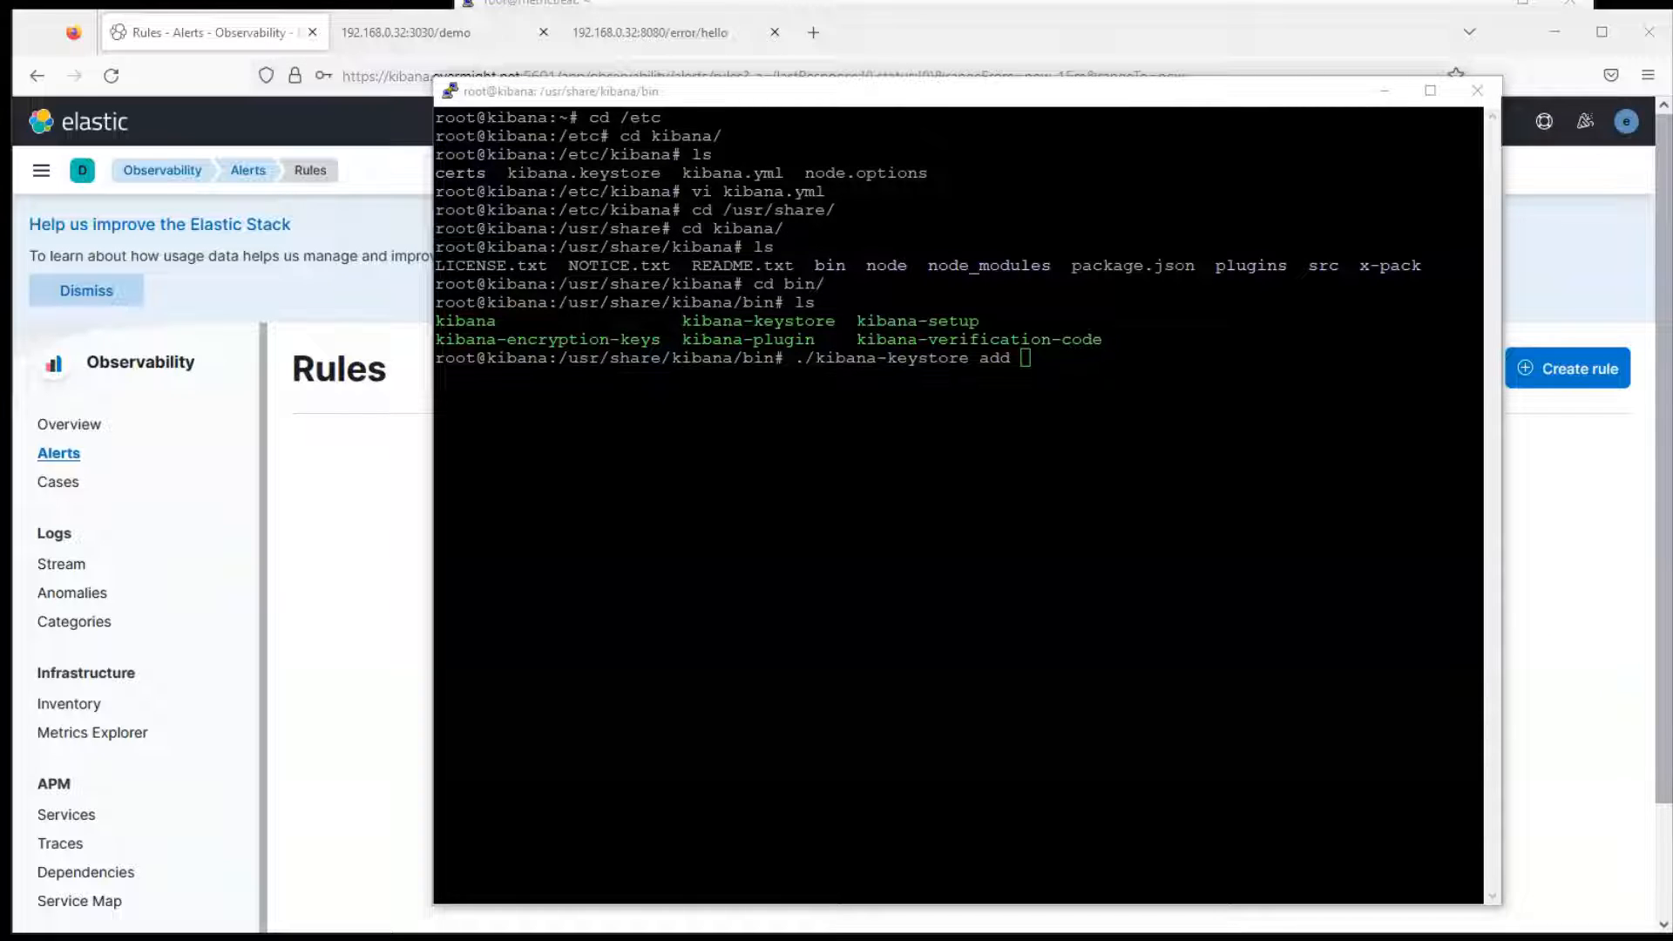
pyautogui.rightClick(1058, 626)
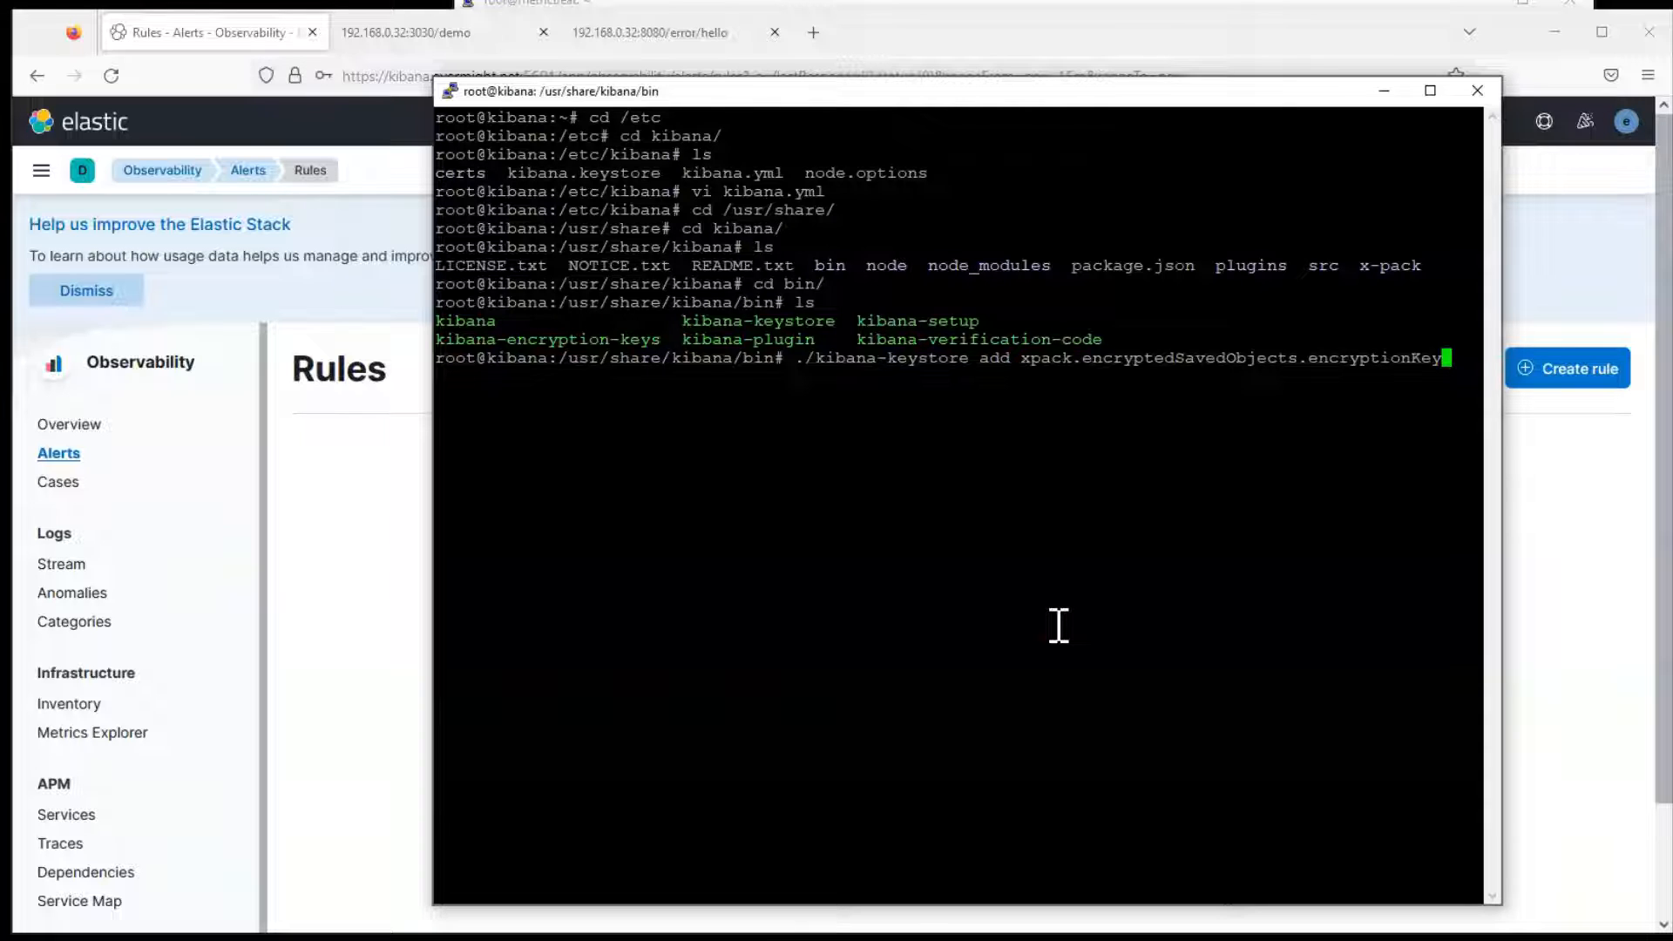
pyautogui.press('Return')
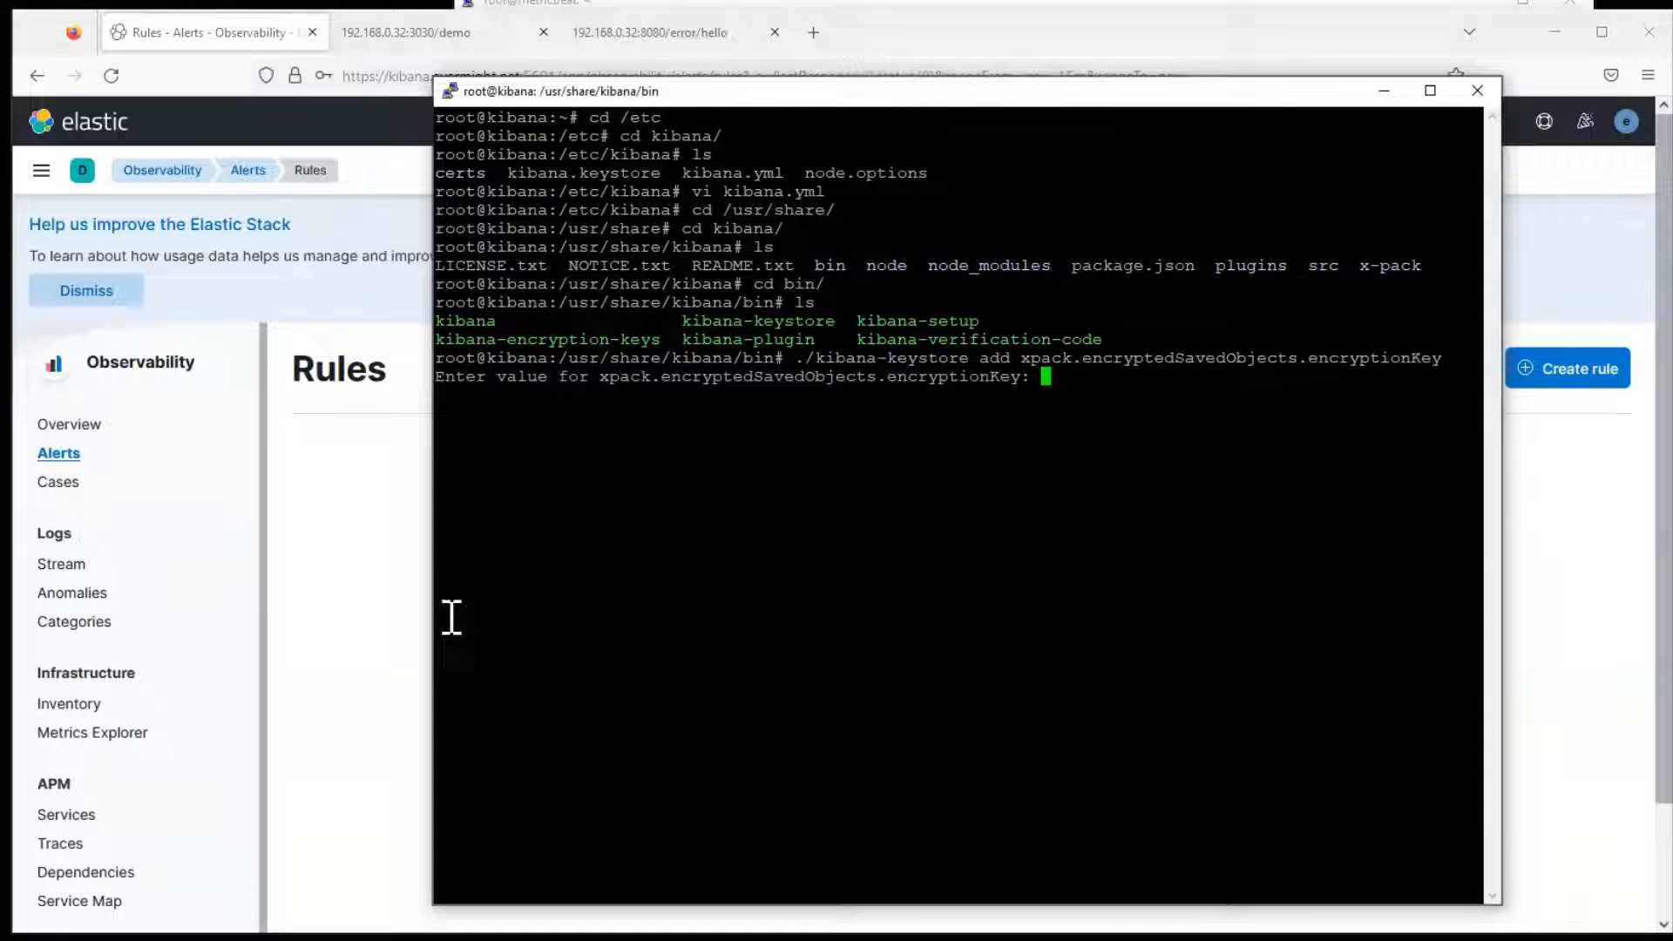
# - Paste the encryption key as the keystore value for xpack.encryptedSavedObjects.encryptionKey and submit it
pyautogui.hotkey('alt', 'Tab')
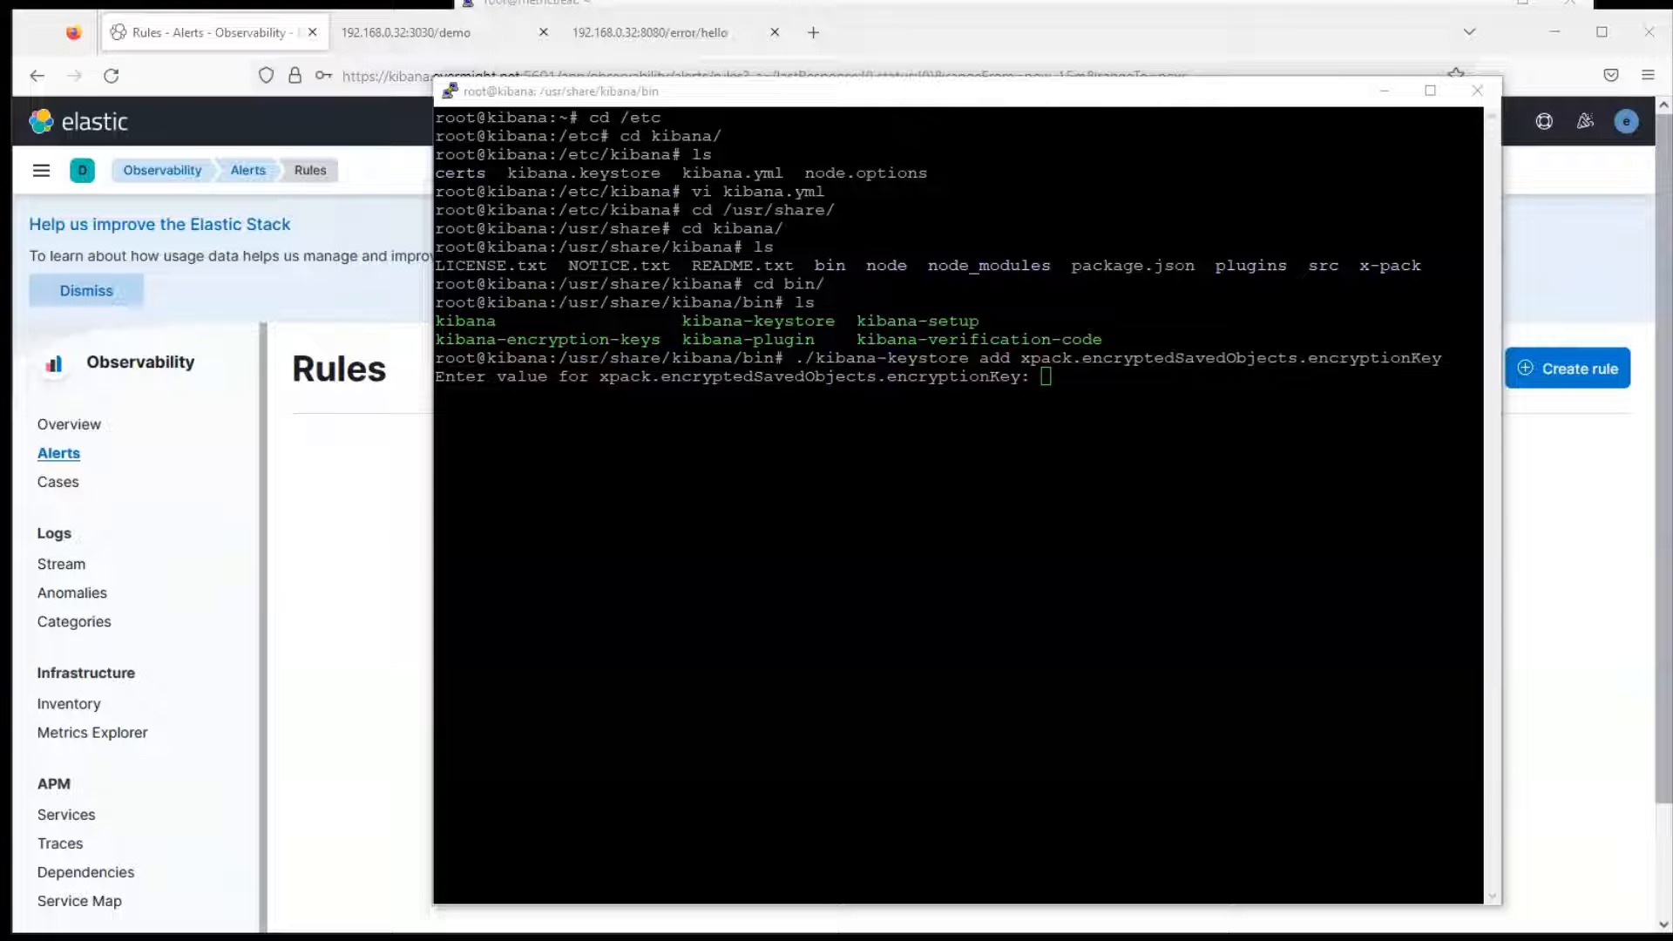
pyautogui.click(813, 594)
pyautogui.rightClick(814, 594)
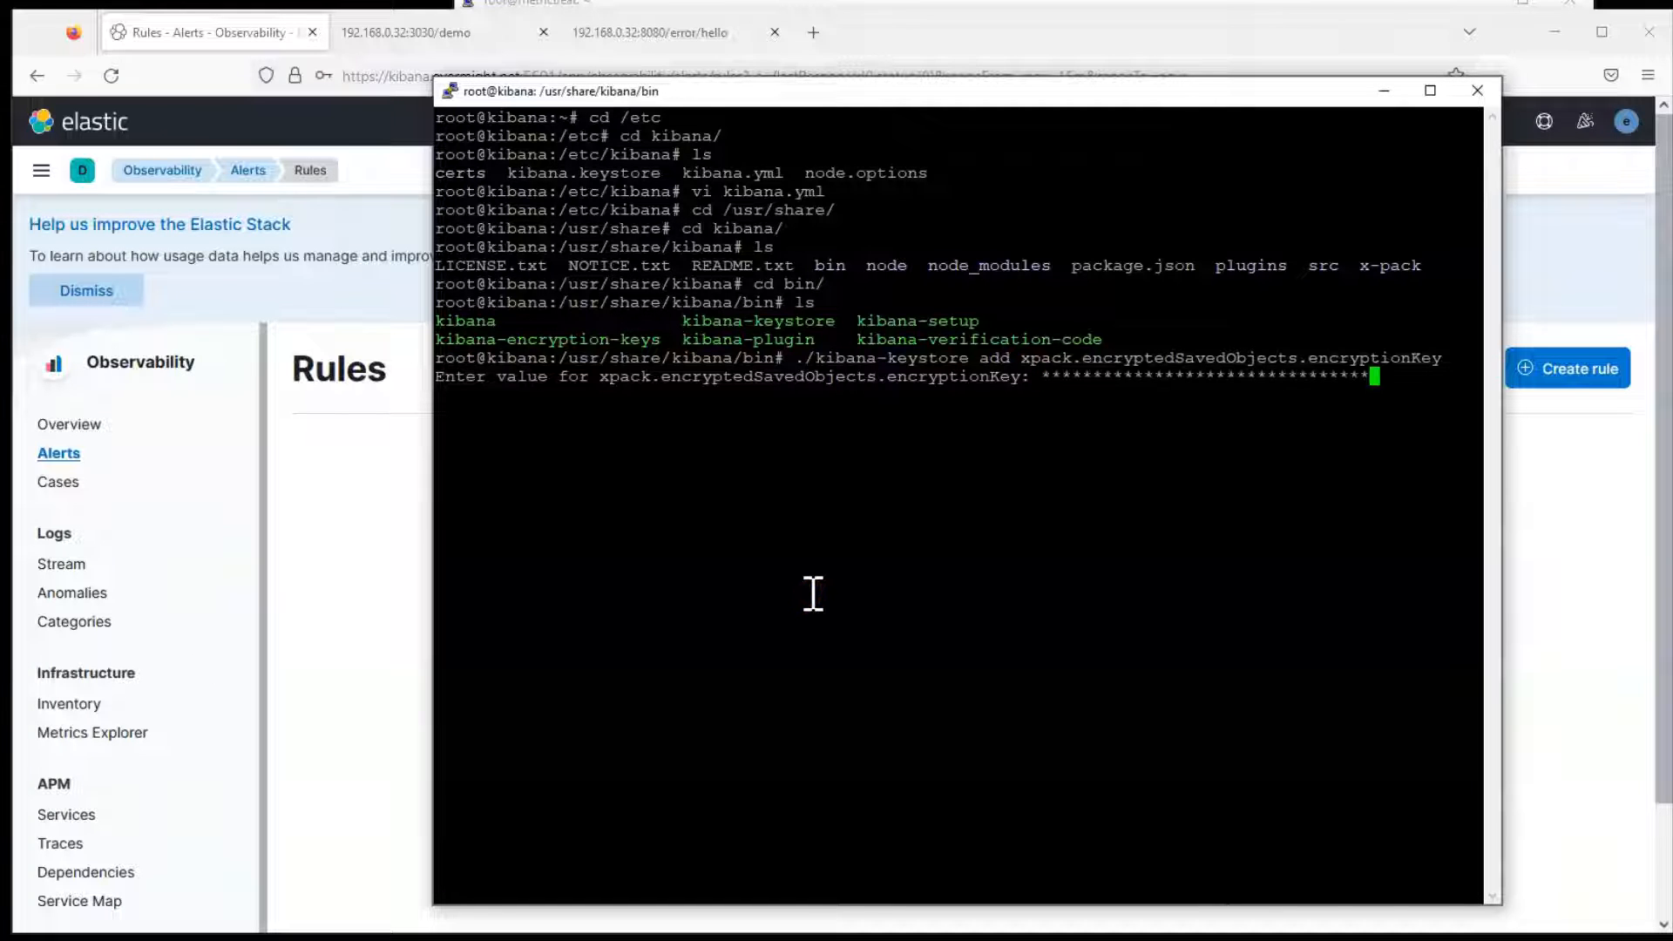
pyautogui.press('Return')
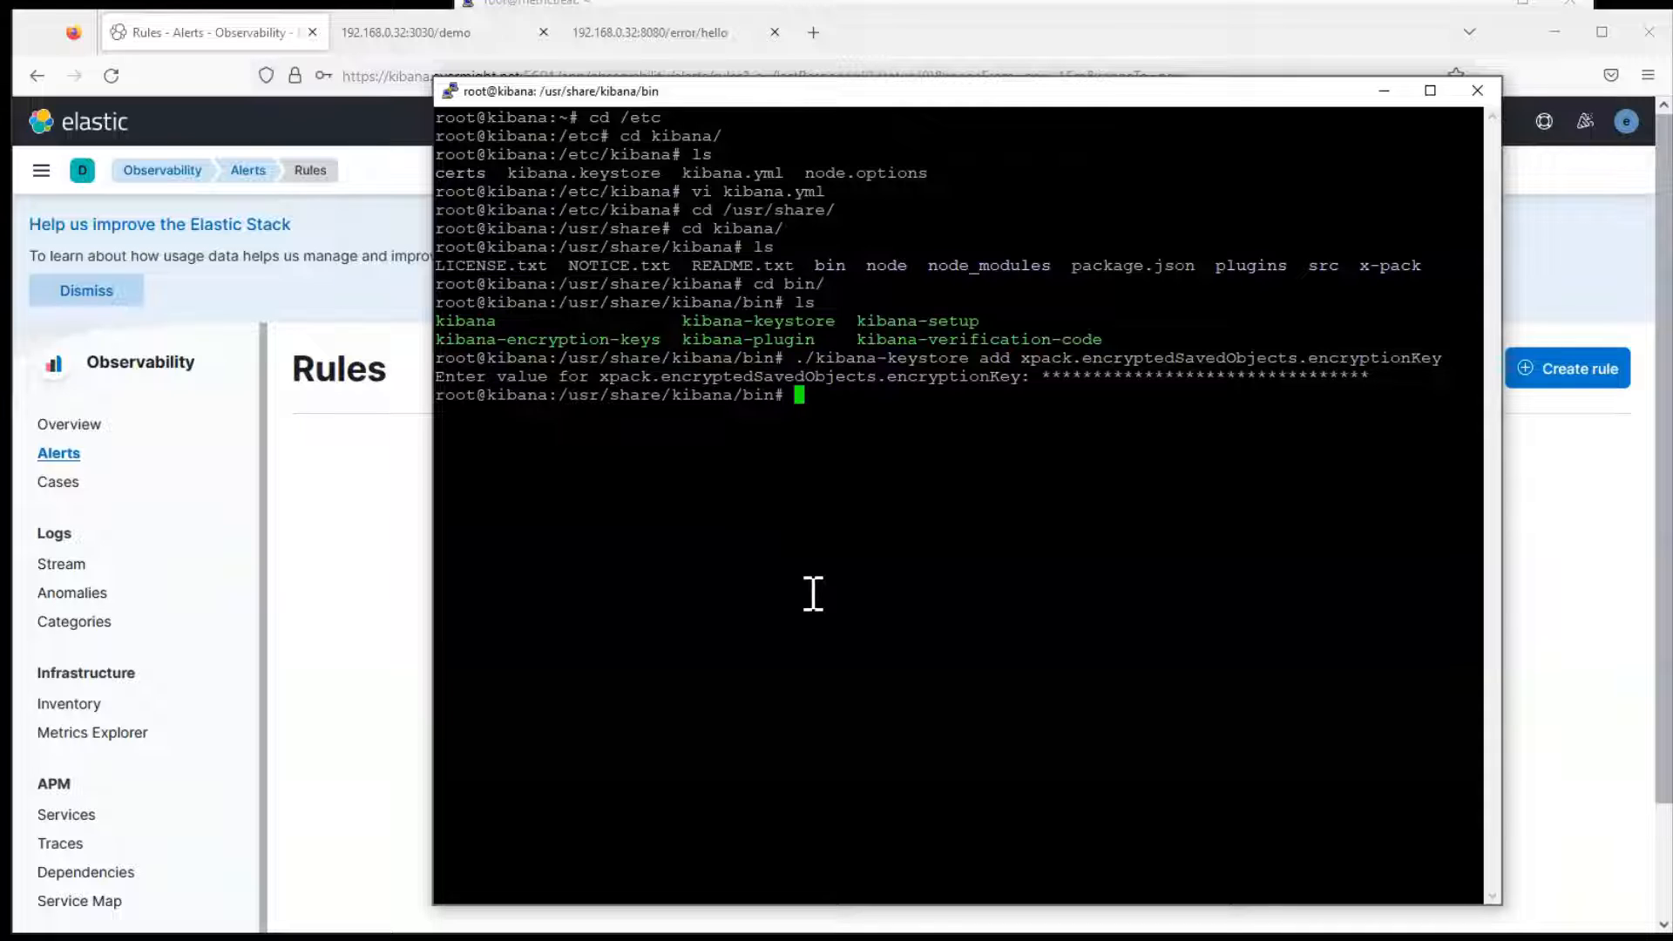
# - Restart kibana.service with systemctl and check the service's status
pyautogui.write('systemctl restart kibana.service')
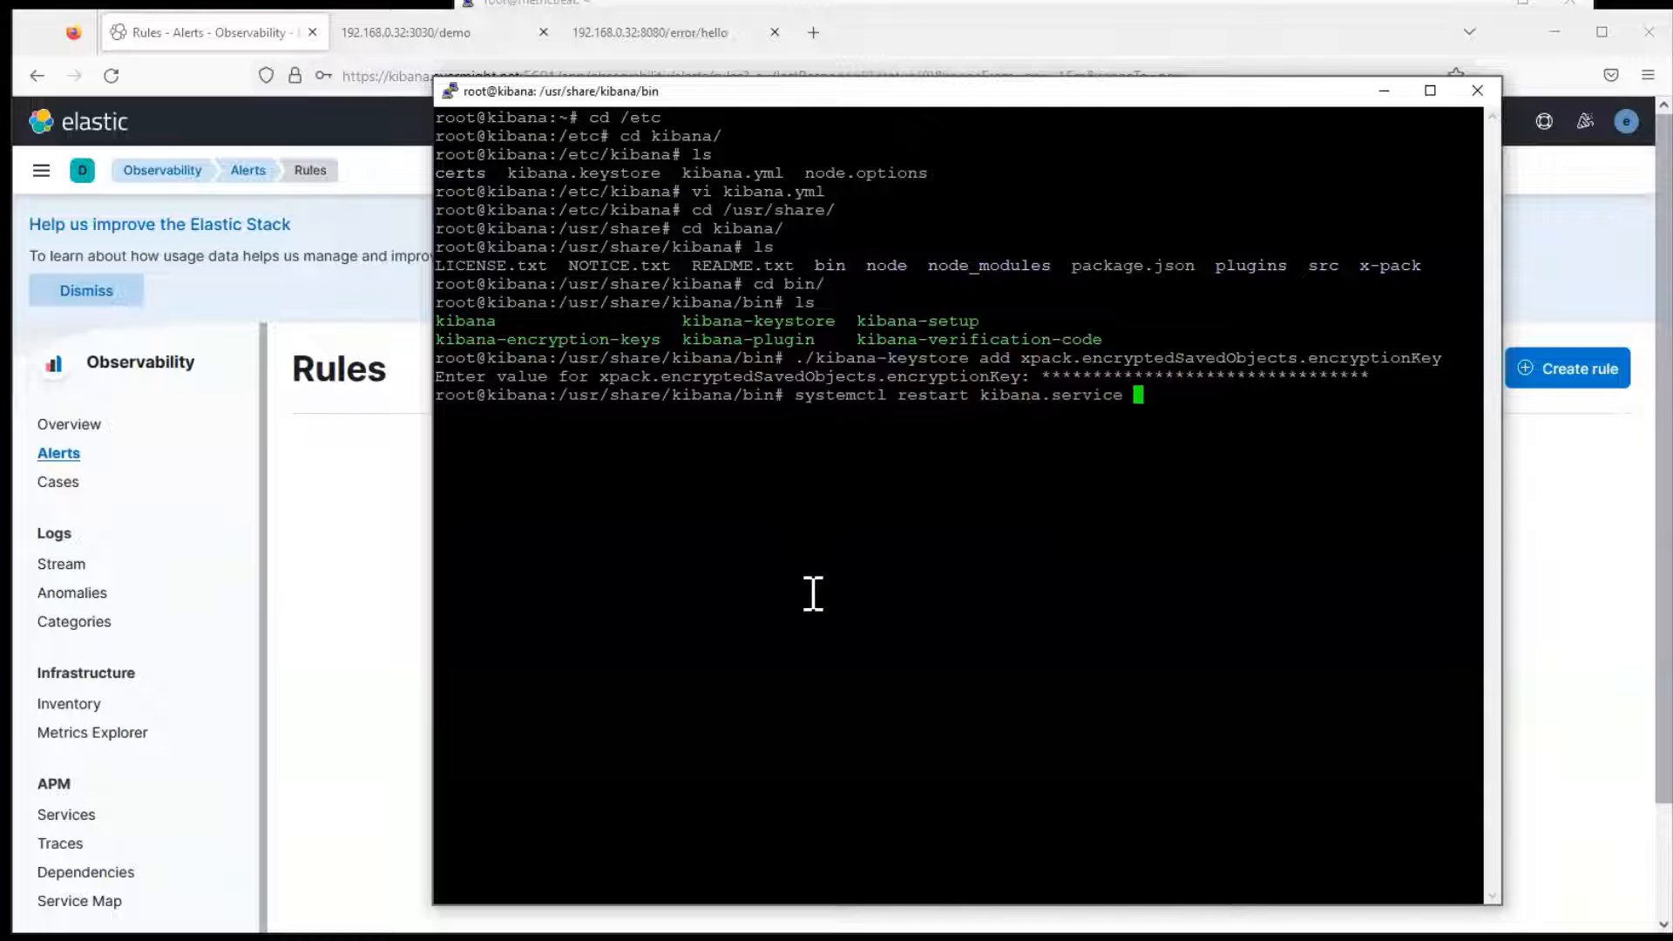
pyautogui.press('Return')
pyautogui.write('systemctl status')
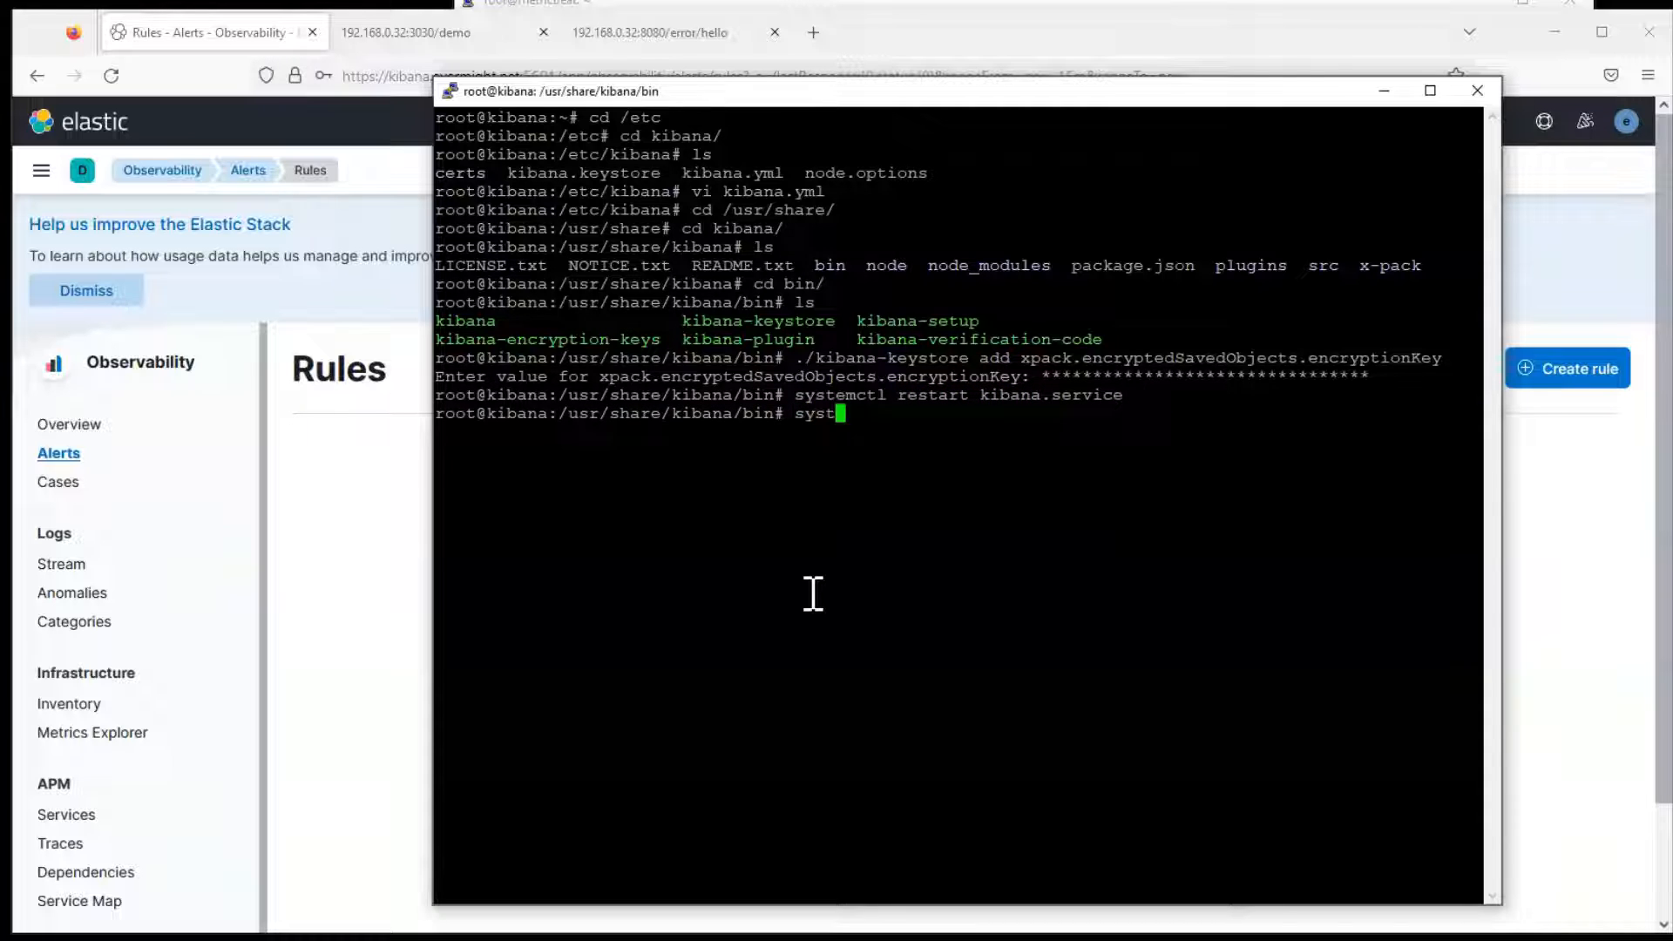
pyautogui.press('Return')
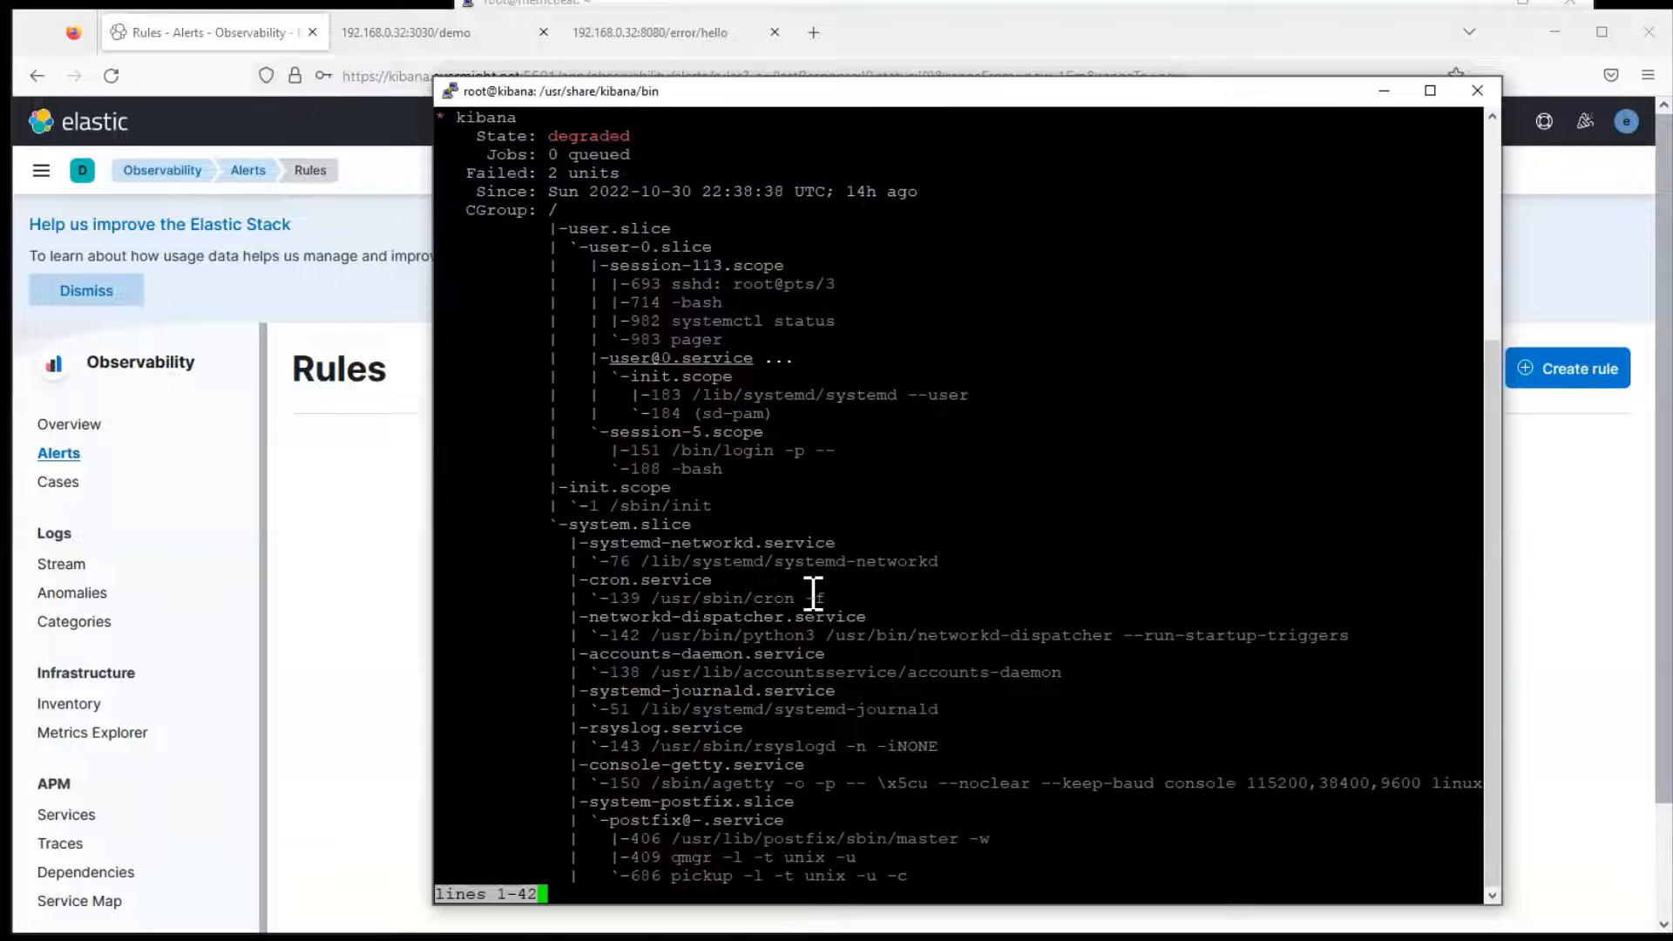
pyautogui.press('q')
pyautogui.press('Up')
pyautogui.write('kibana.service')
pyautogui.press('Return')
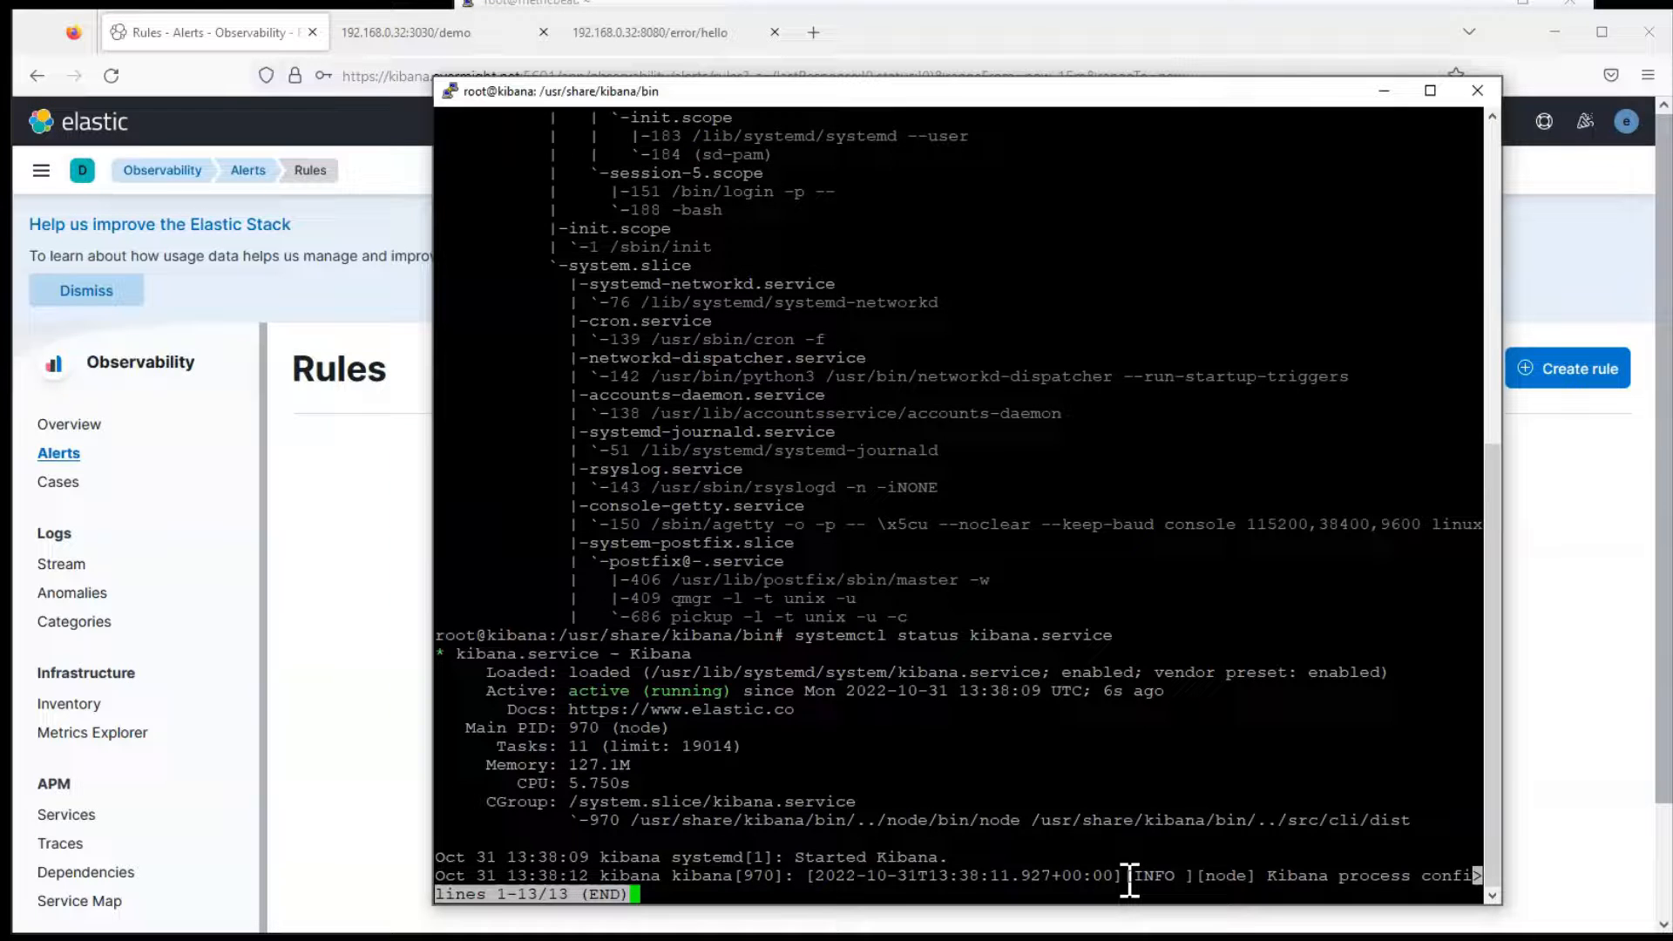
# - Clear the terminal and recheck the status of kibana.service until startup has finished
pyautogui.write('qclear')
pyautogui.press('Return')
pyautogui.press('Up')
pyautogui.press('Up')
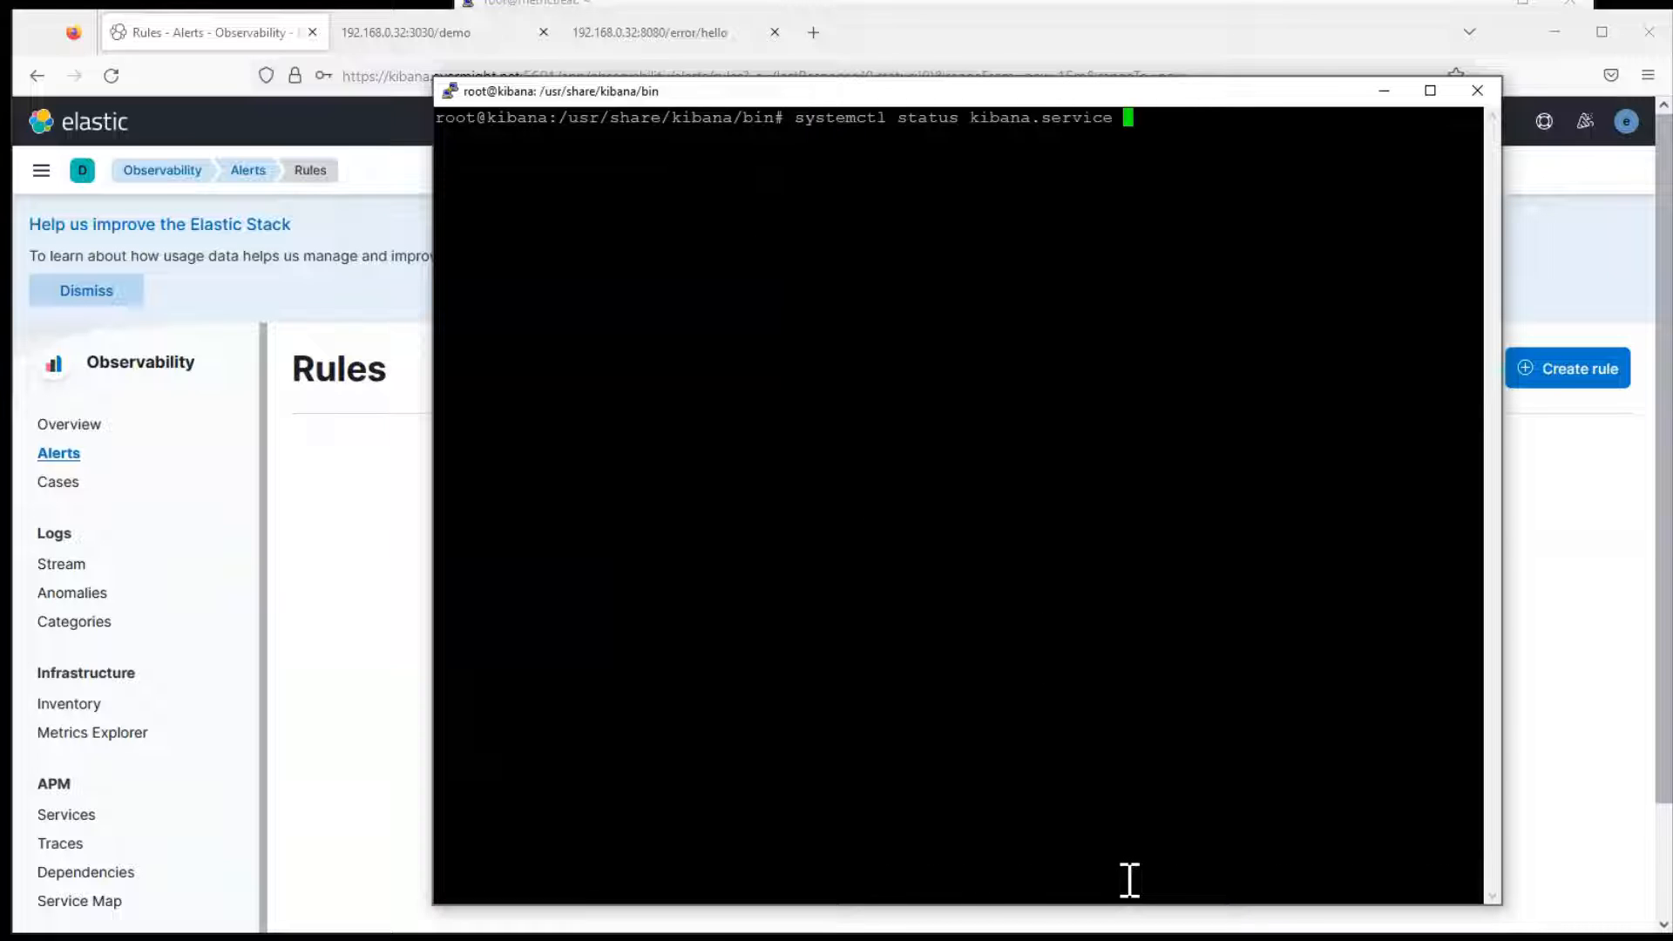
pyautogui.press('Return')
pyautogui.press('q')
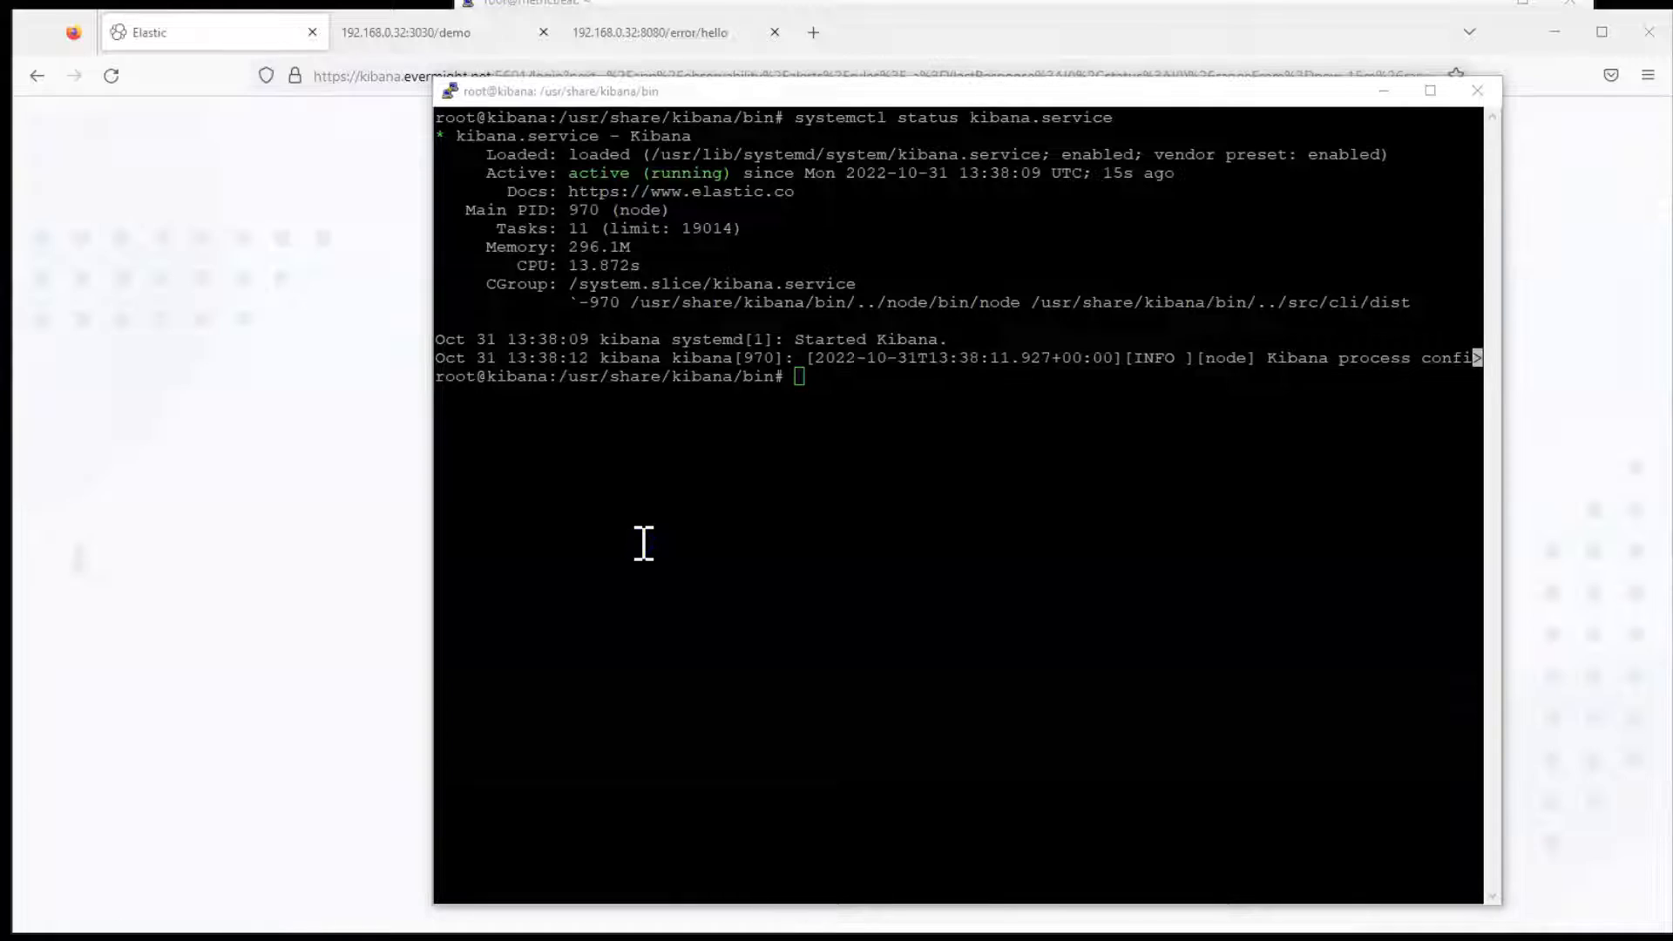
pyautogui.click(643, 543)
pyautogui.press('Up')
pyautogui.press('Return')
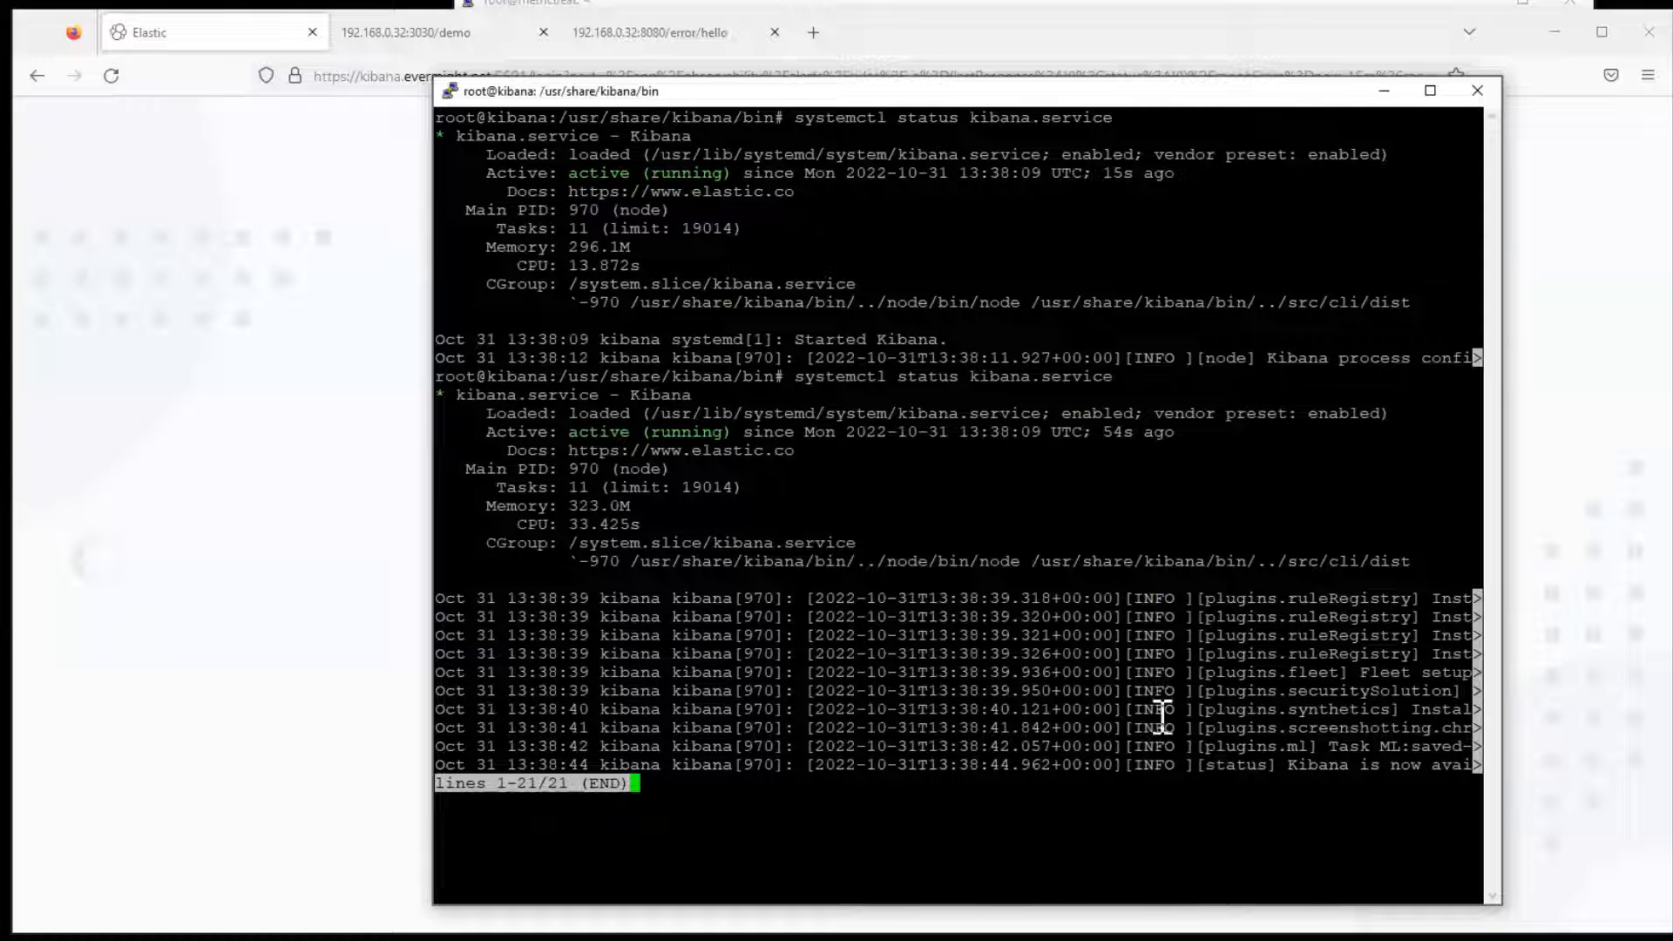
# - Switch to the browser, log in to Kibana as elastic with the account password and dismiss the offer to save the login
pyautogui.click(177, 266)
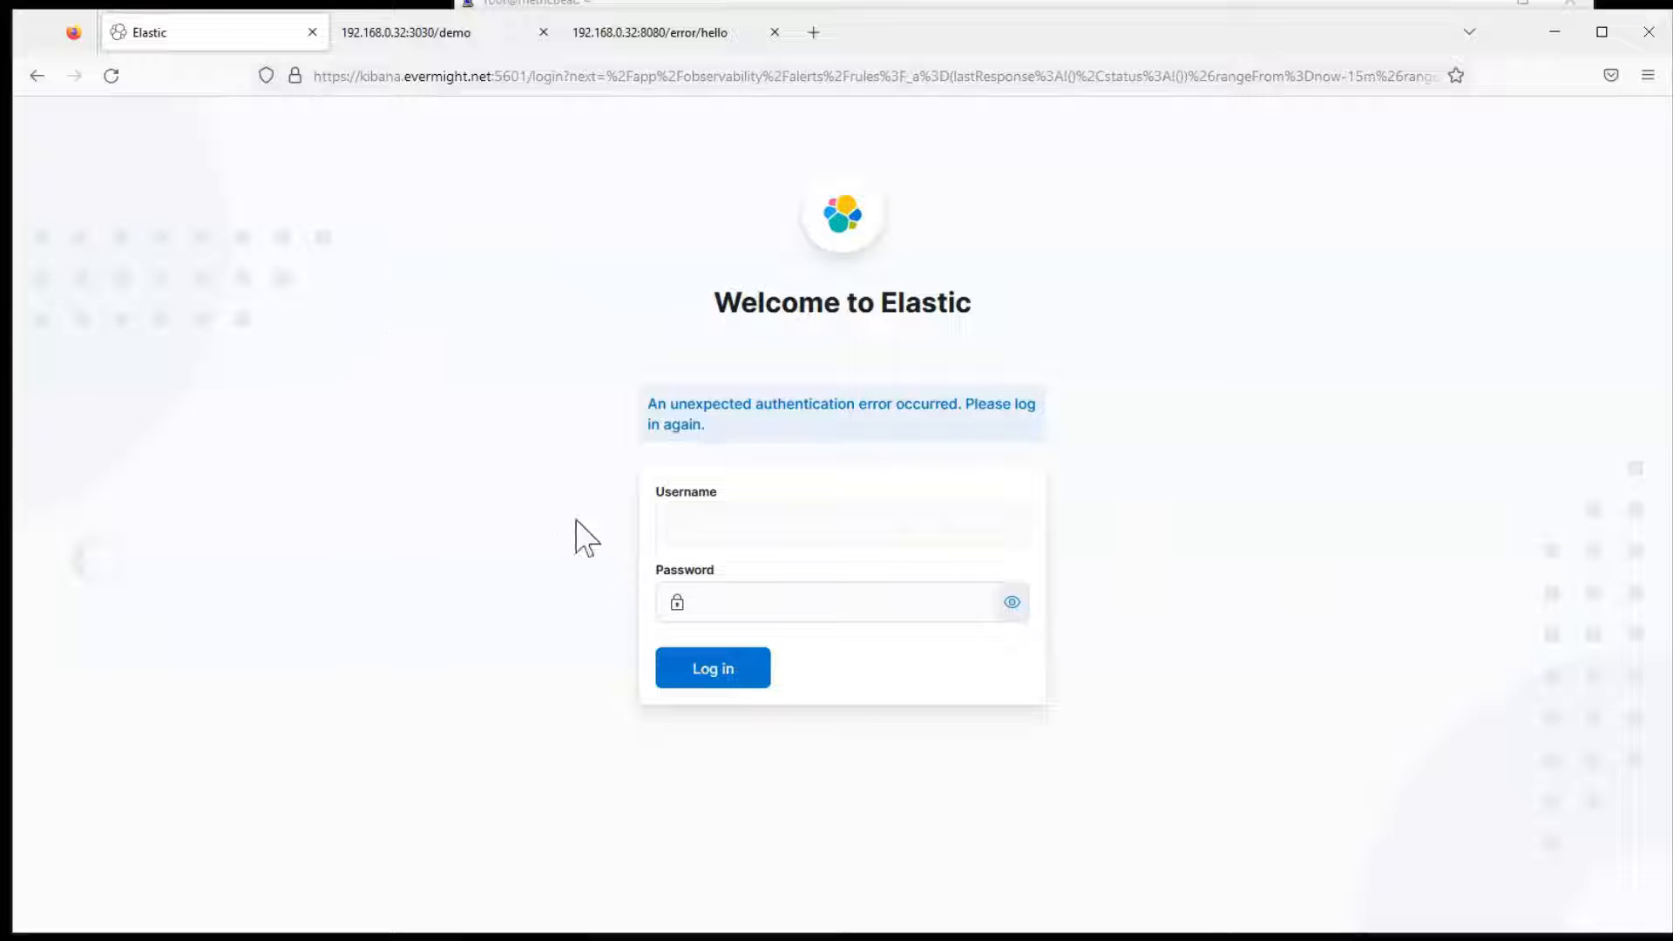
pyautogui.click(710, 514)
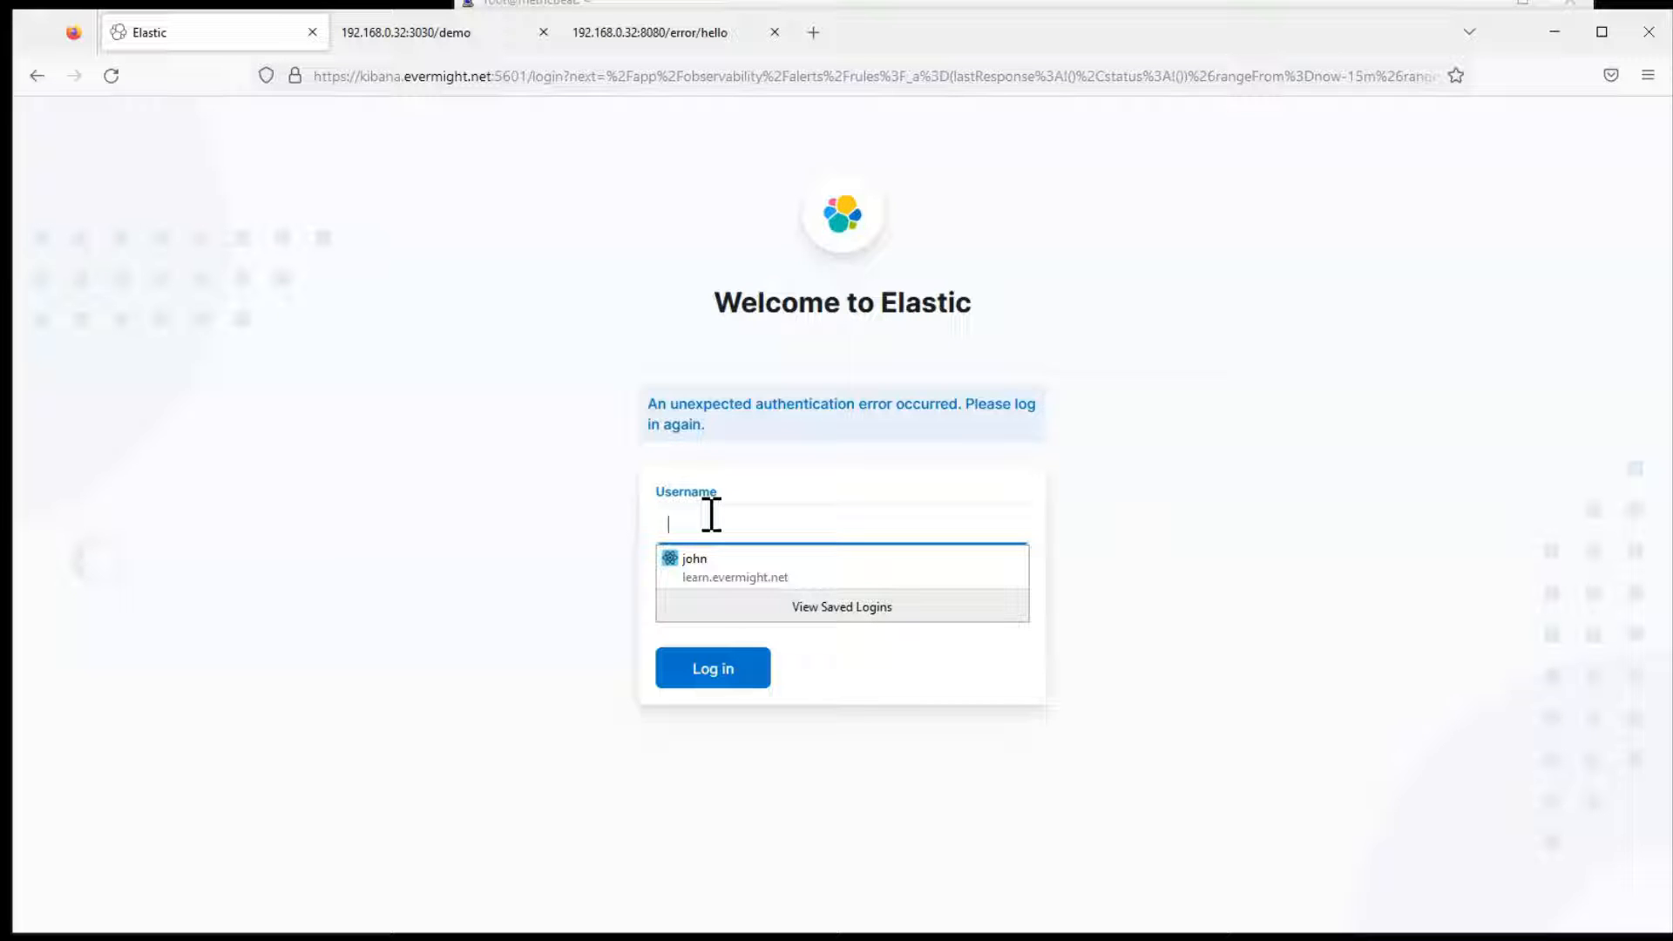
pyautogui.write('elastic')
pyautogui.press('Tab')
pyautogui.write('****')
pyautogui.press('BackSpace')
pyautogui.press('BackSpace')
pyautogui.press('BackSpace')
pyautogui.press('BackSpace')
pyautogui.write('*****')
pyautogui.press('BackSpace')
pyautogui.press('BackSpace')
pyautogui.press('BackSpace')
pyautogui.press('BackSpace')
pyautogui.write('*******')
pyautogui.press('Return')
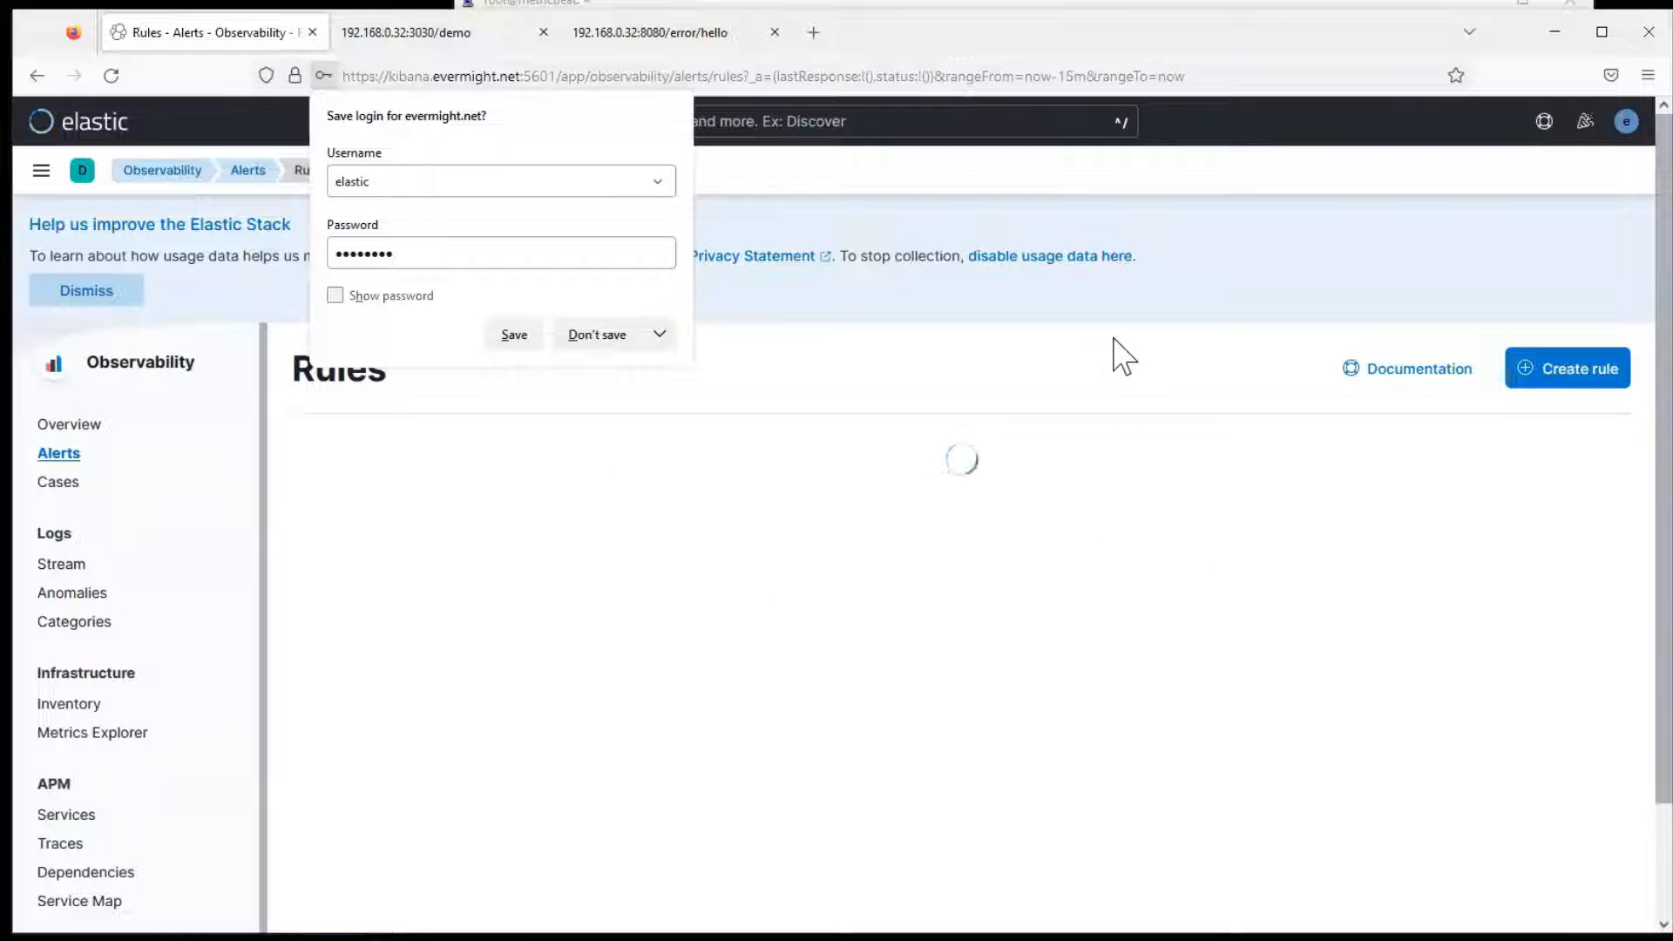
pyautogui.click(1124, 358)
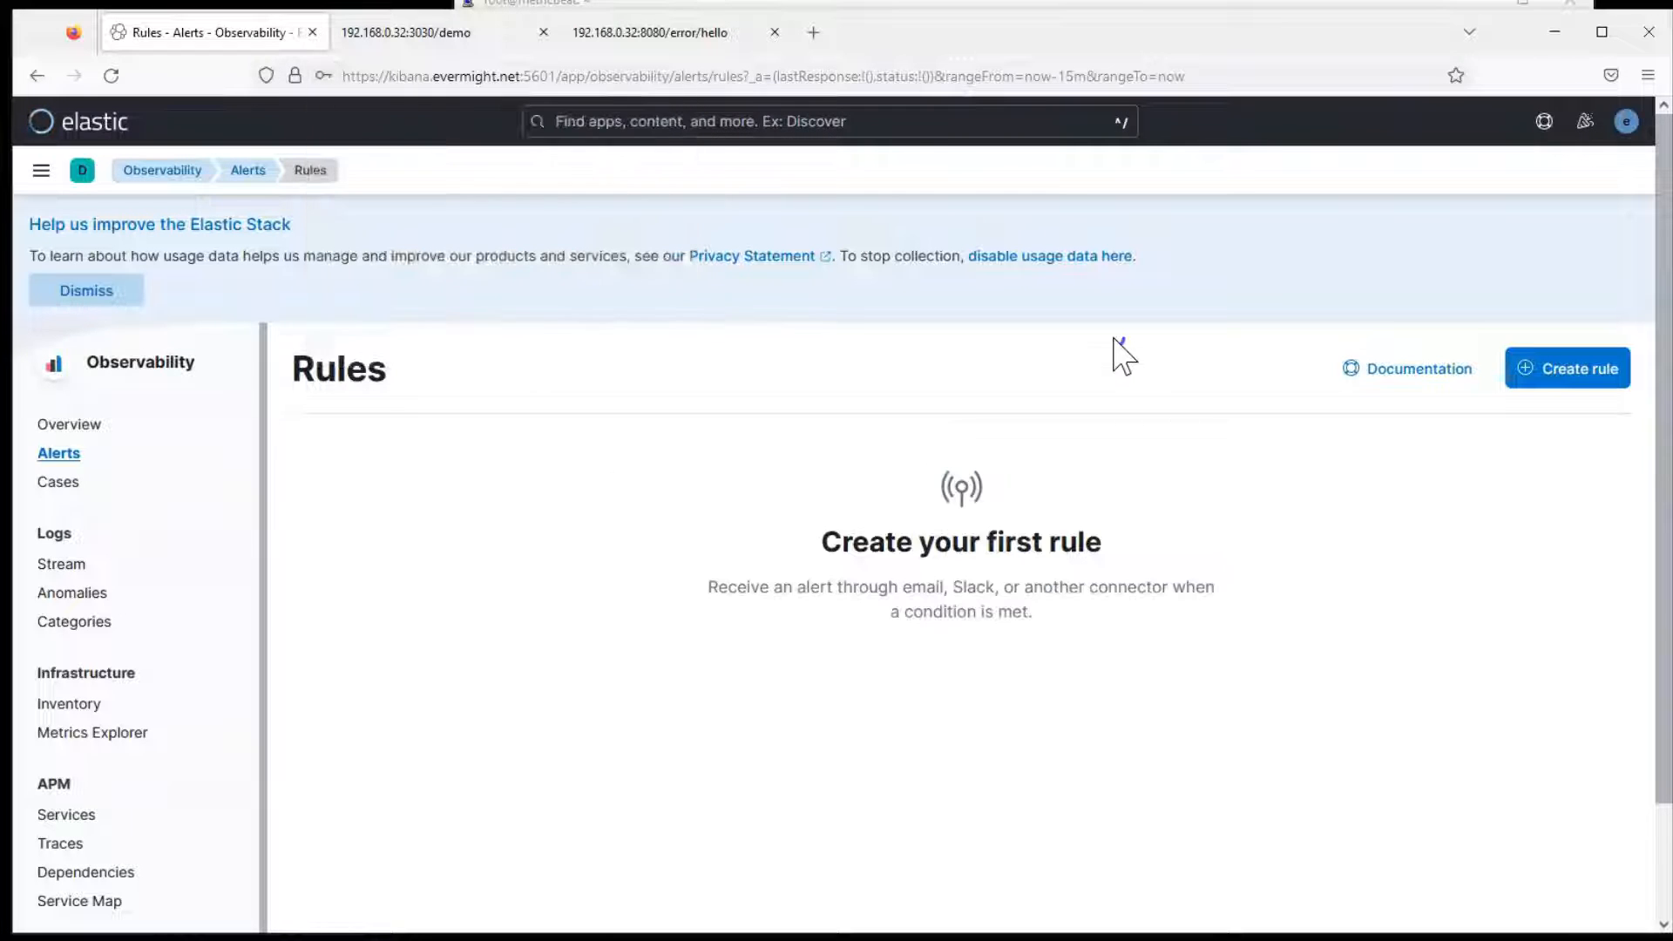
# - Open the form for creating an alert rule and look through the available rule types
pyautogui.click(1586, 384)
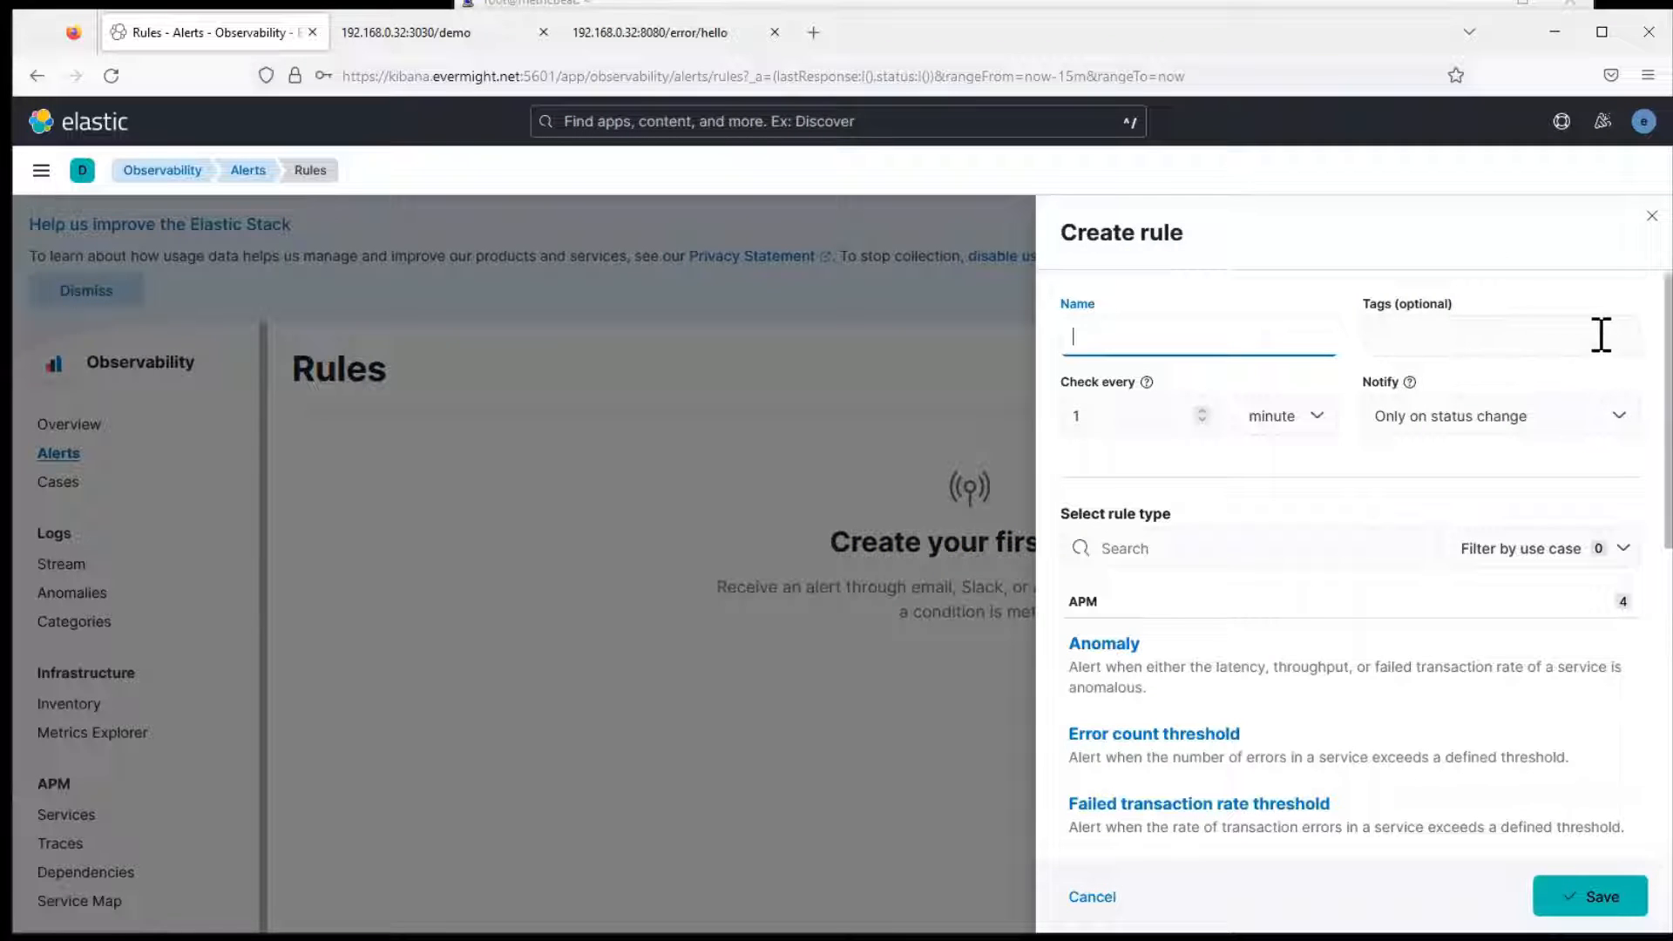
pyautogui.scroll(-3, 1669, 521)
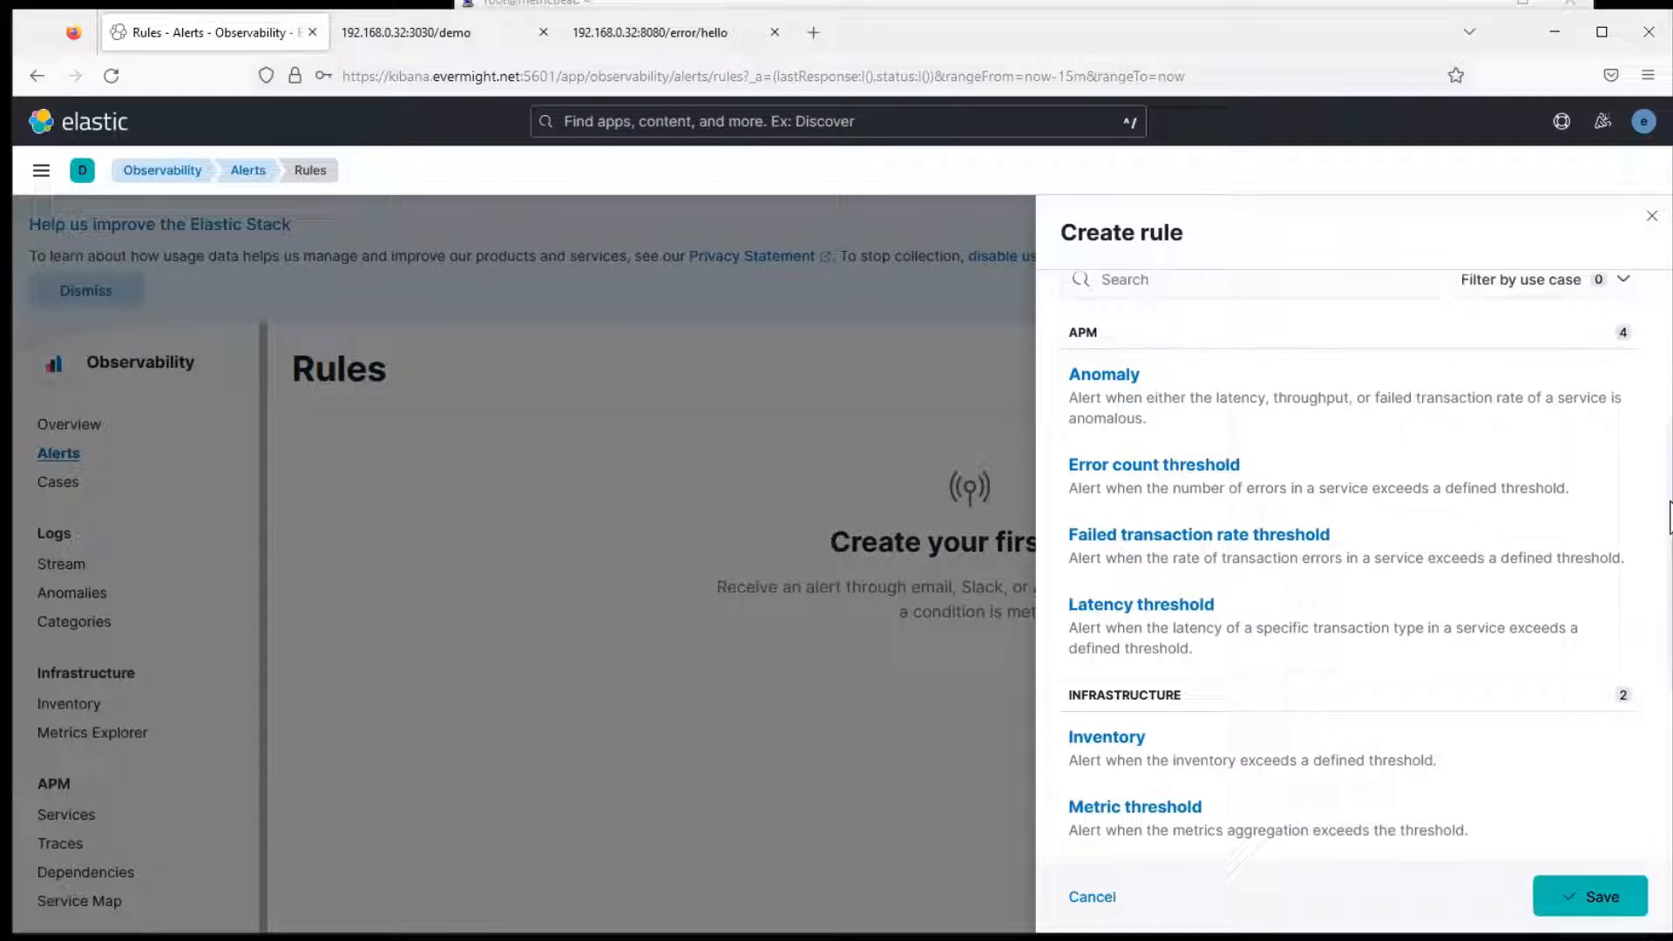
pyautogui.click(645, 391)
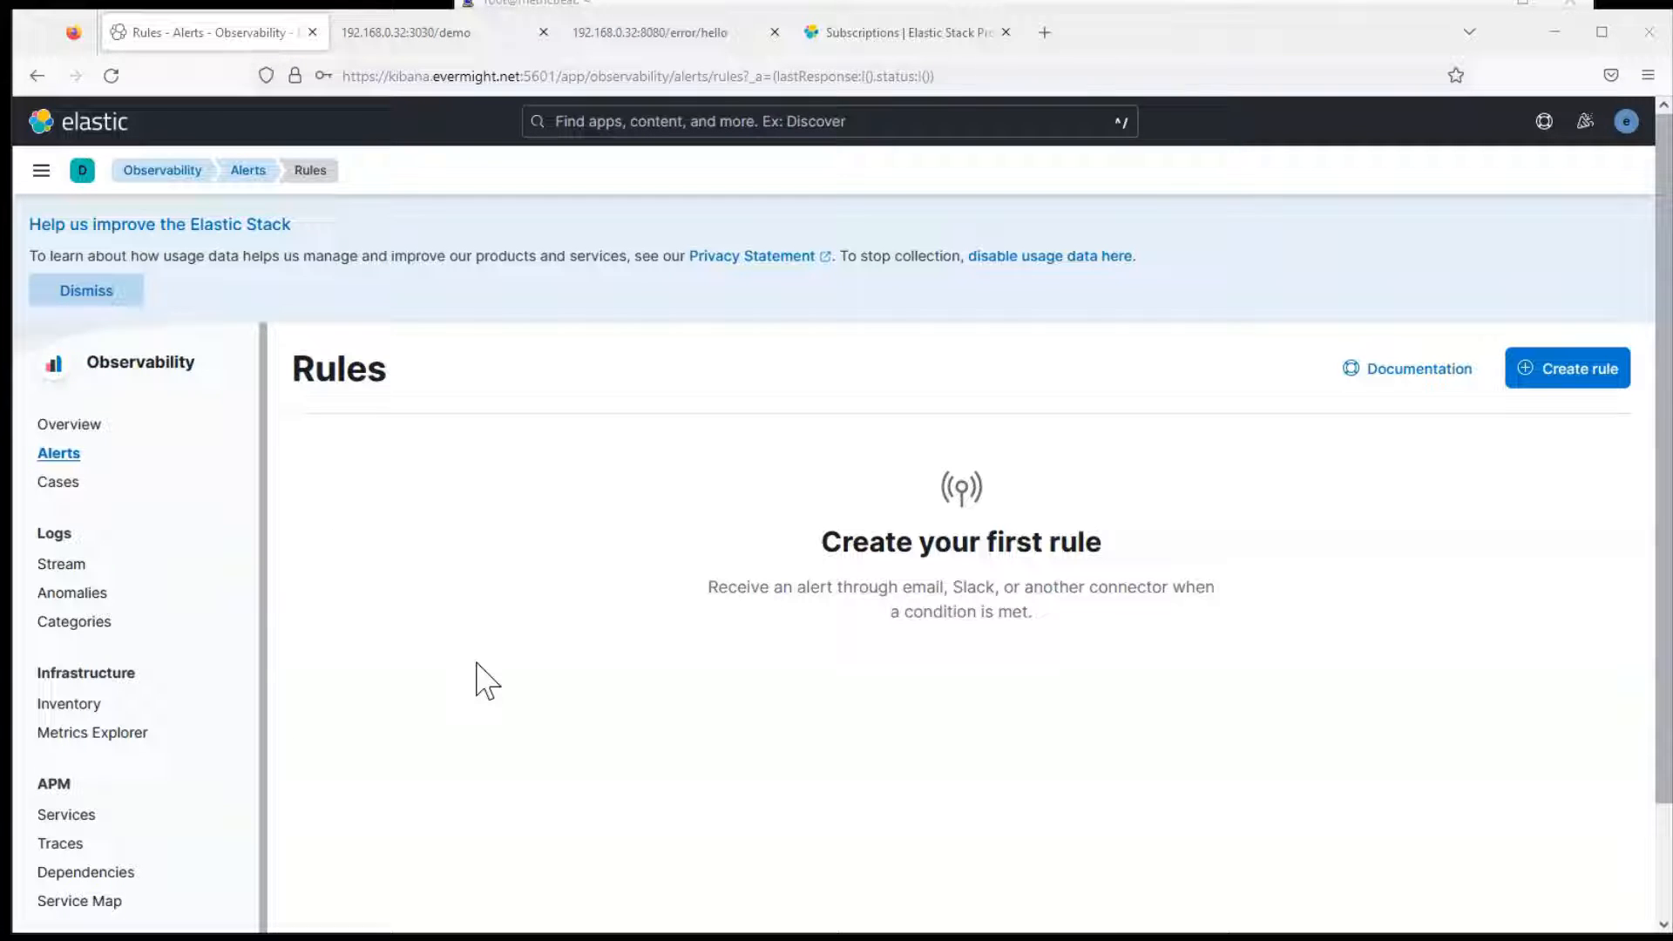
pyautogui.click(1574, 370)
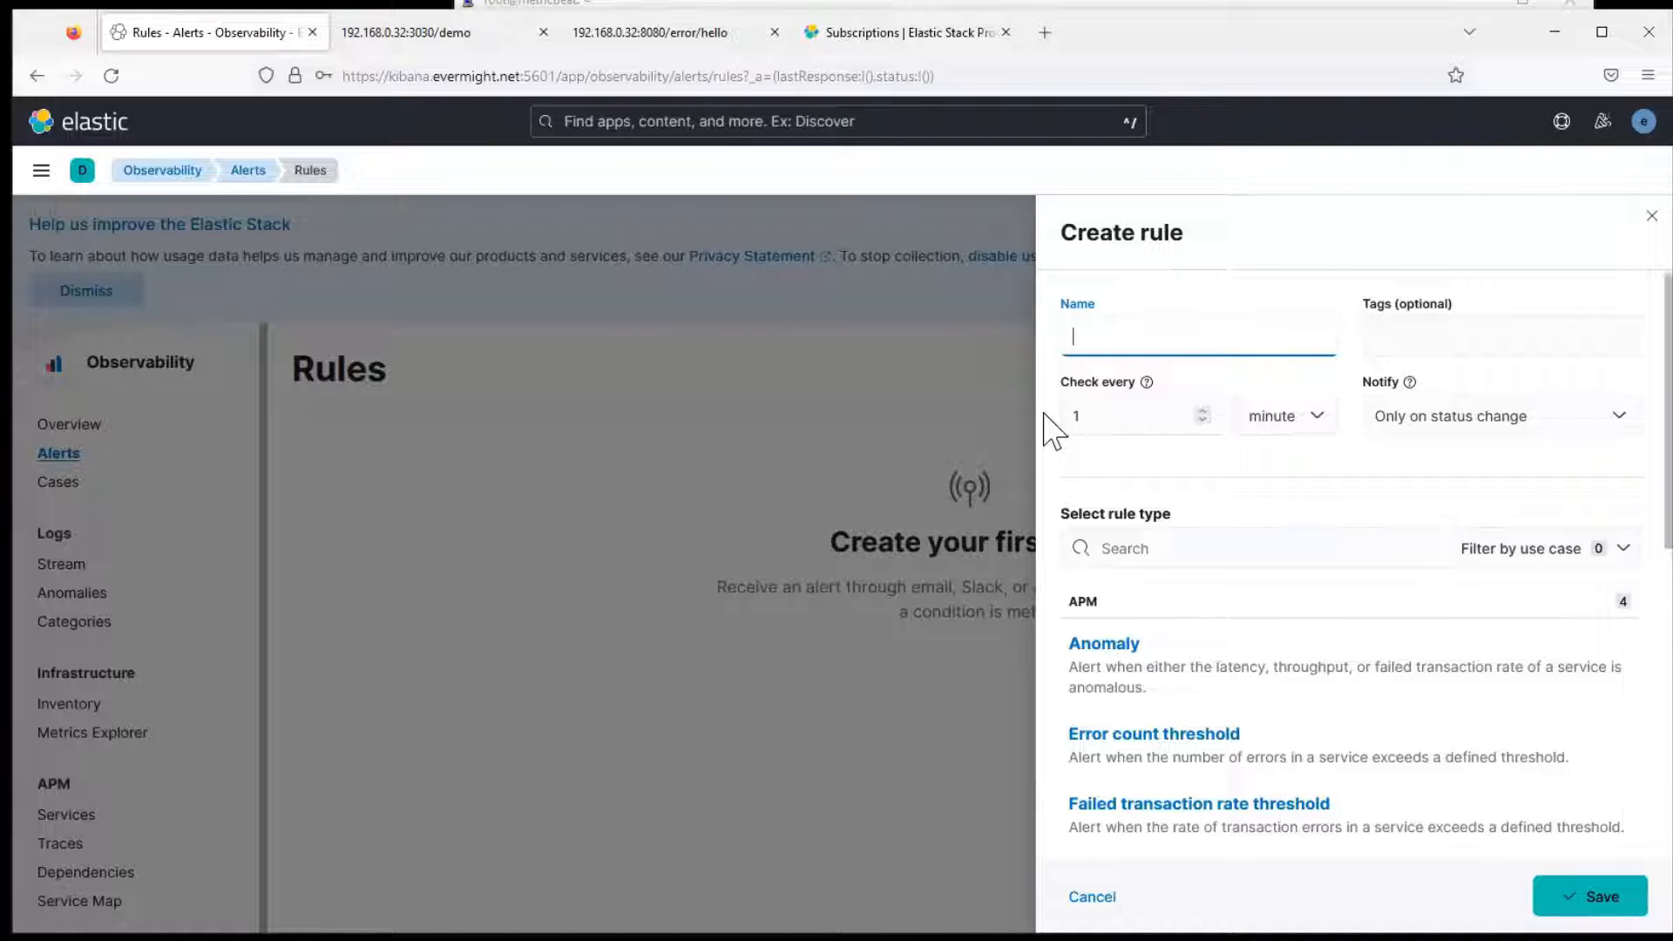
# - Review the notification options and the rule types offered for APM, infrastructure, logs and uptime in the rule form
pyautogui.click(1604, 418)
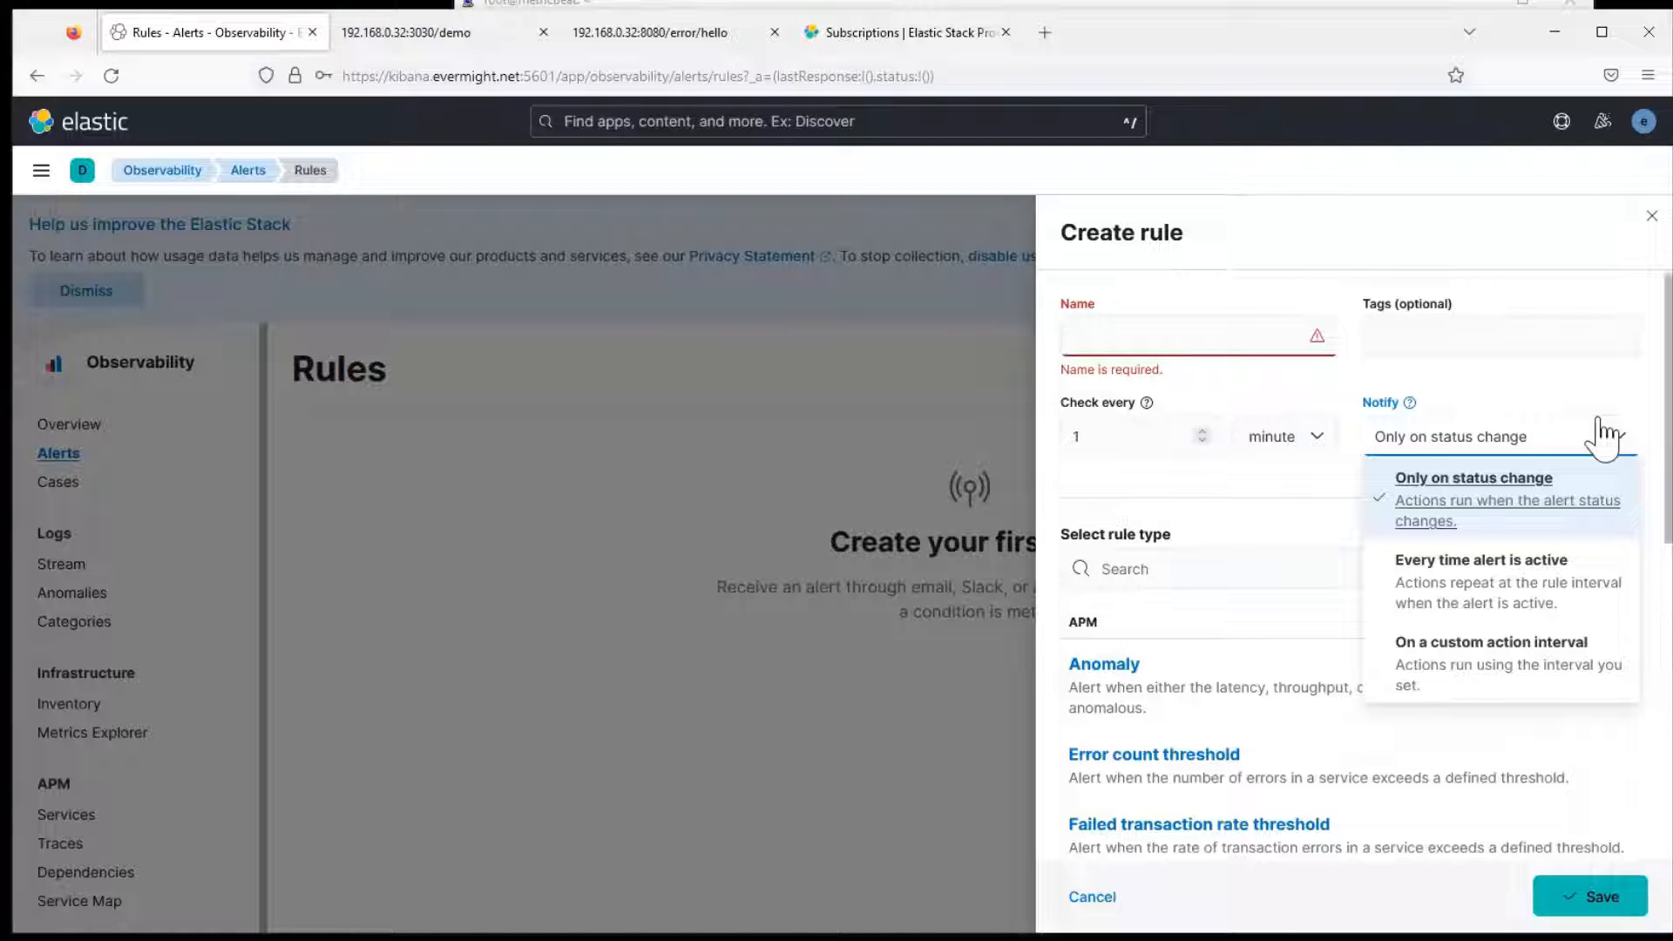
pyautogui.click(1611, 429)
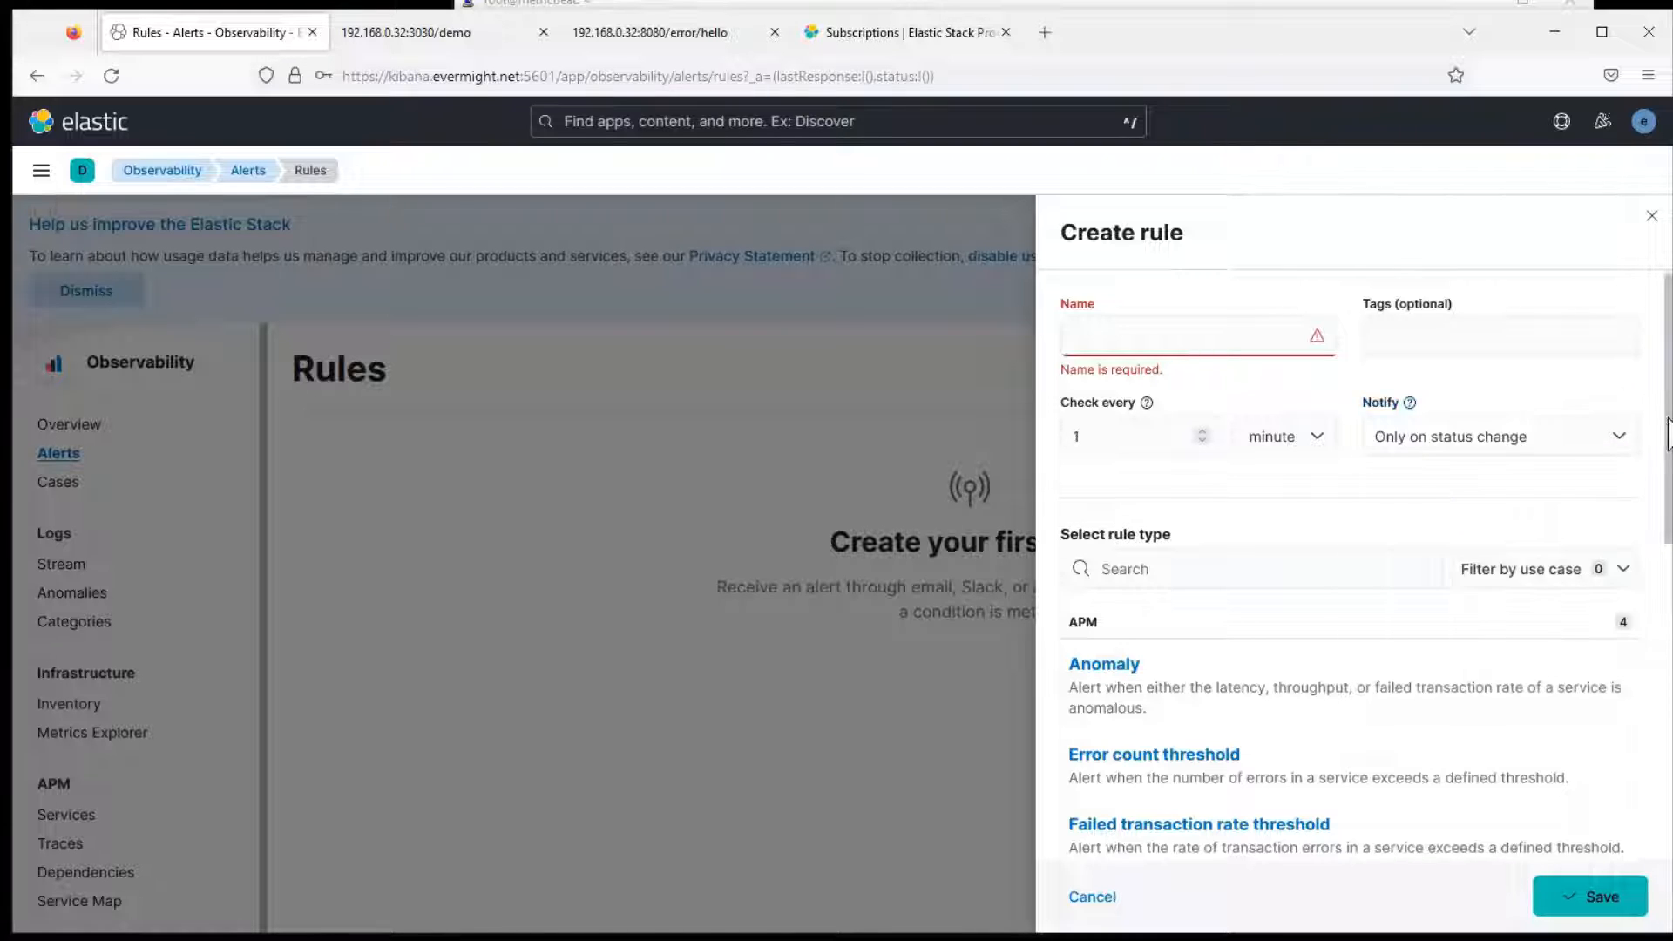
pyautogui.scroll(-3, 1667, 433)
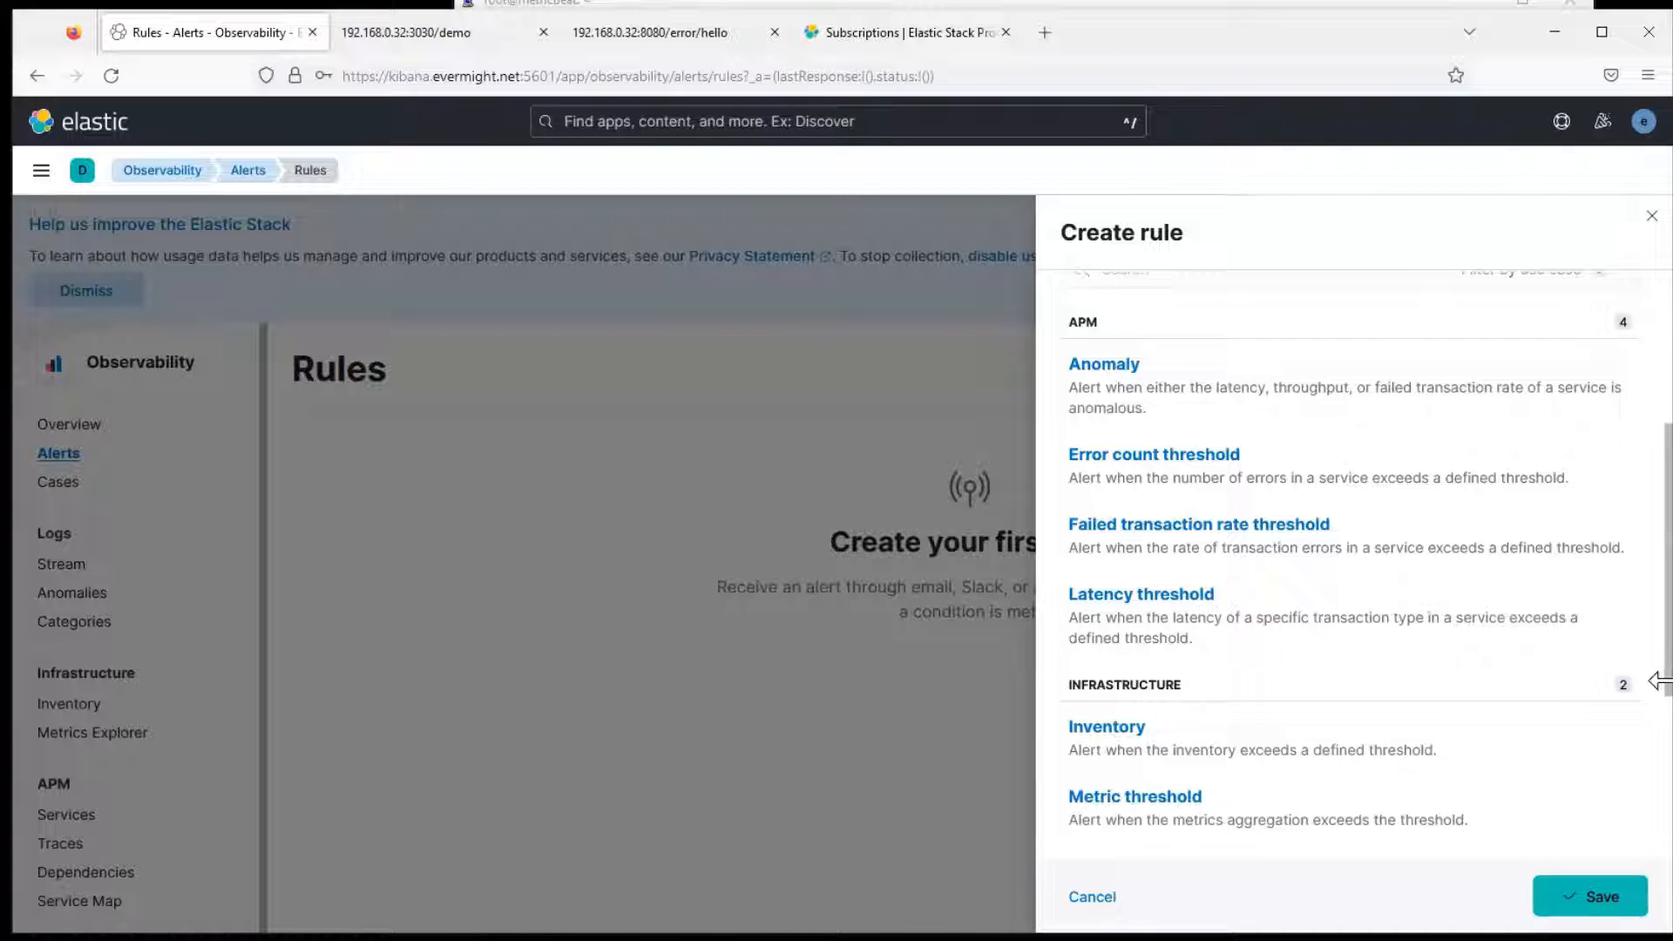
pyautogui.scroll(-4, 1671, 697)
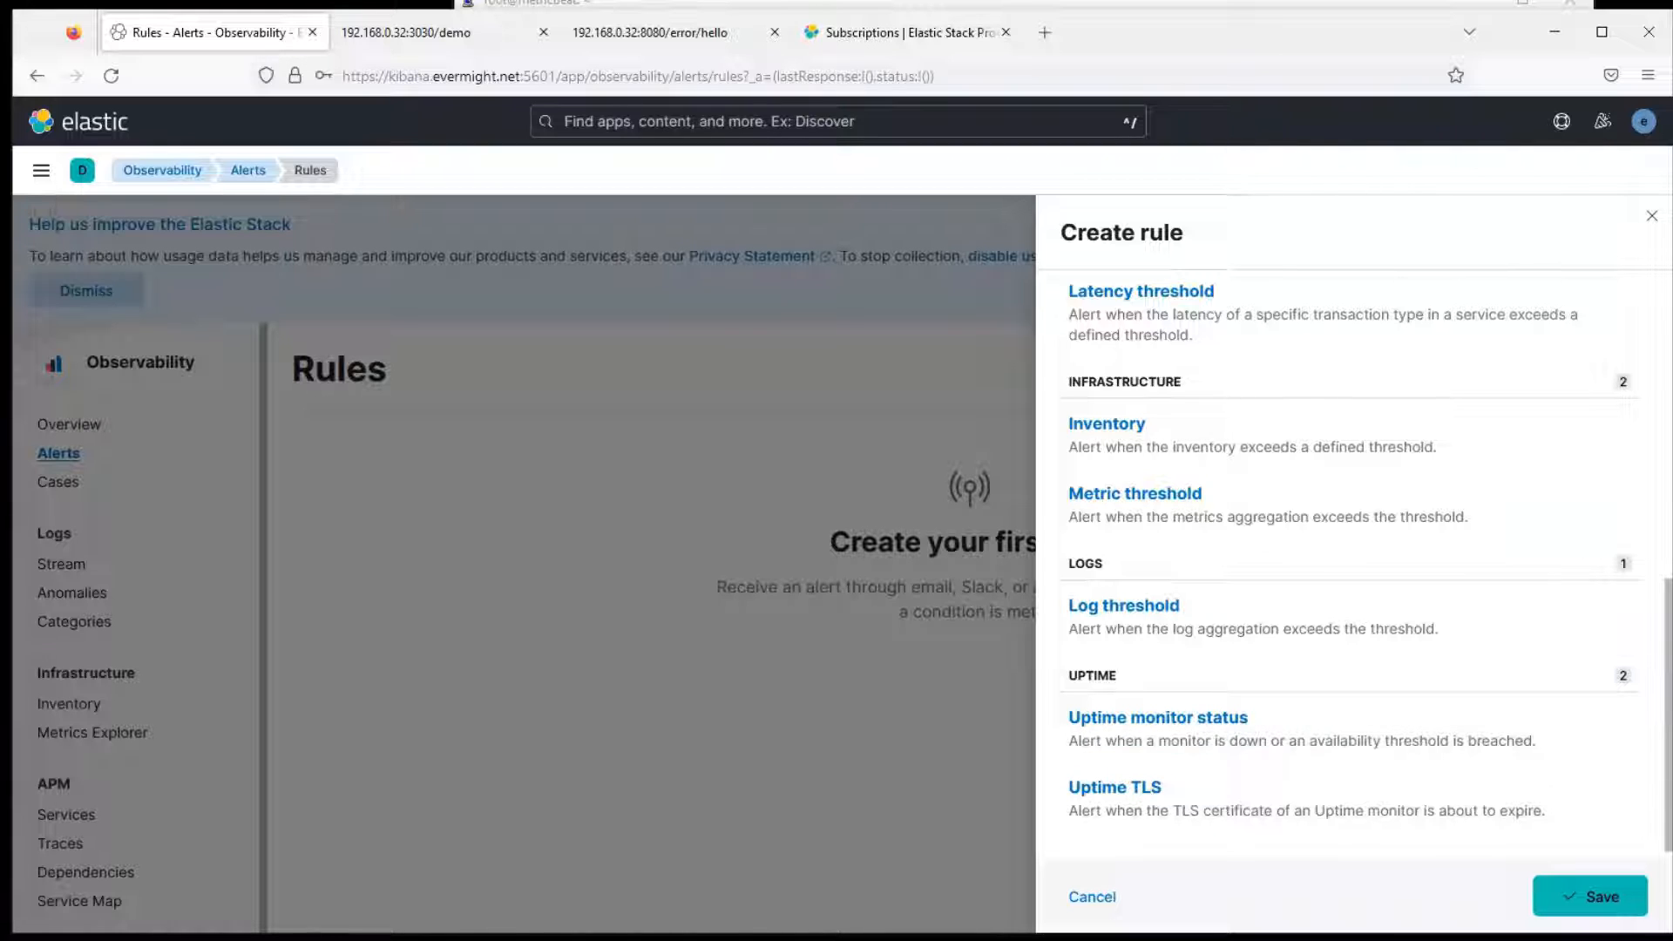
pyautogui.scroll(5, 1643, 665)
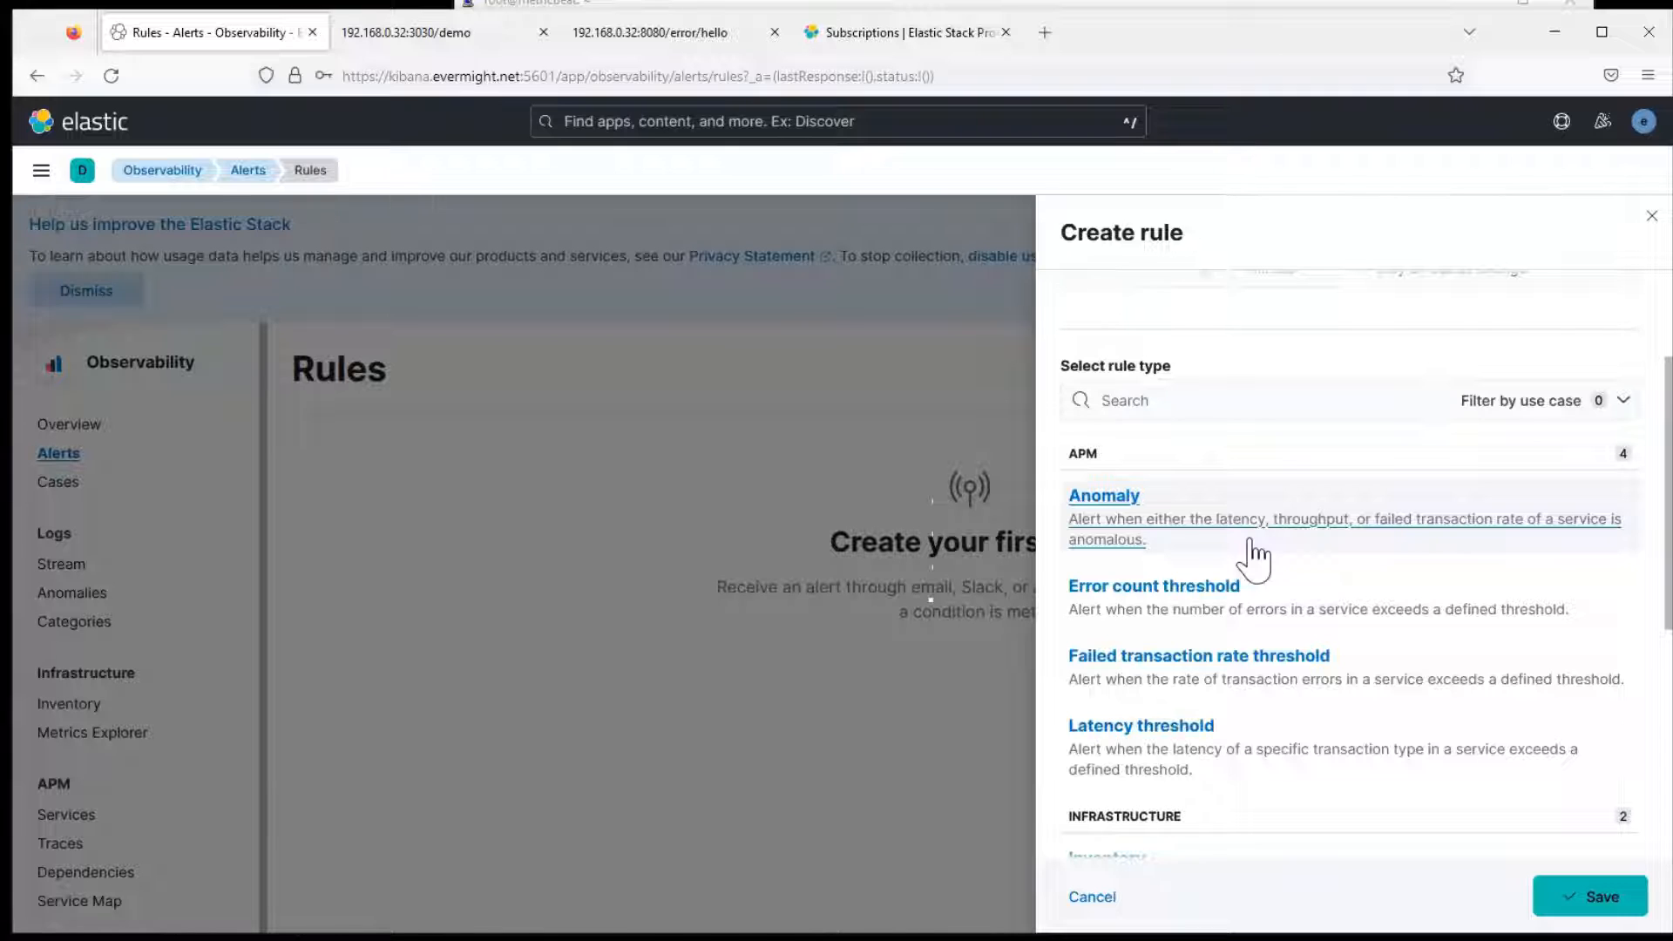
# - Consult the Elastic subscriptions page to compare the features of the Basic, Platinum and Enterprise plans, and return to the rule form
pyautogui.click(872, 34)
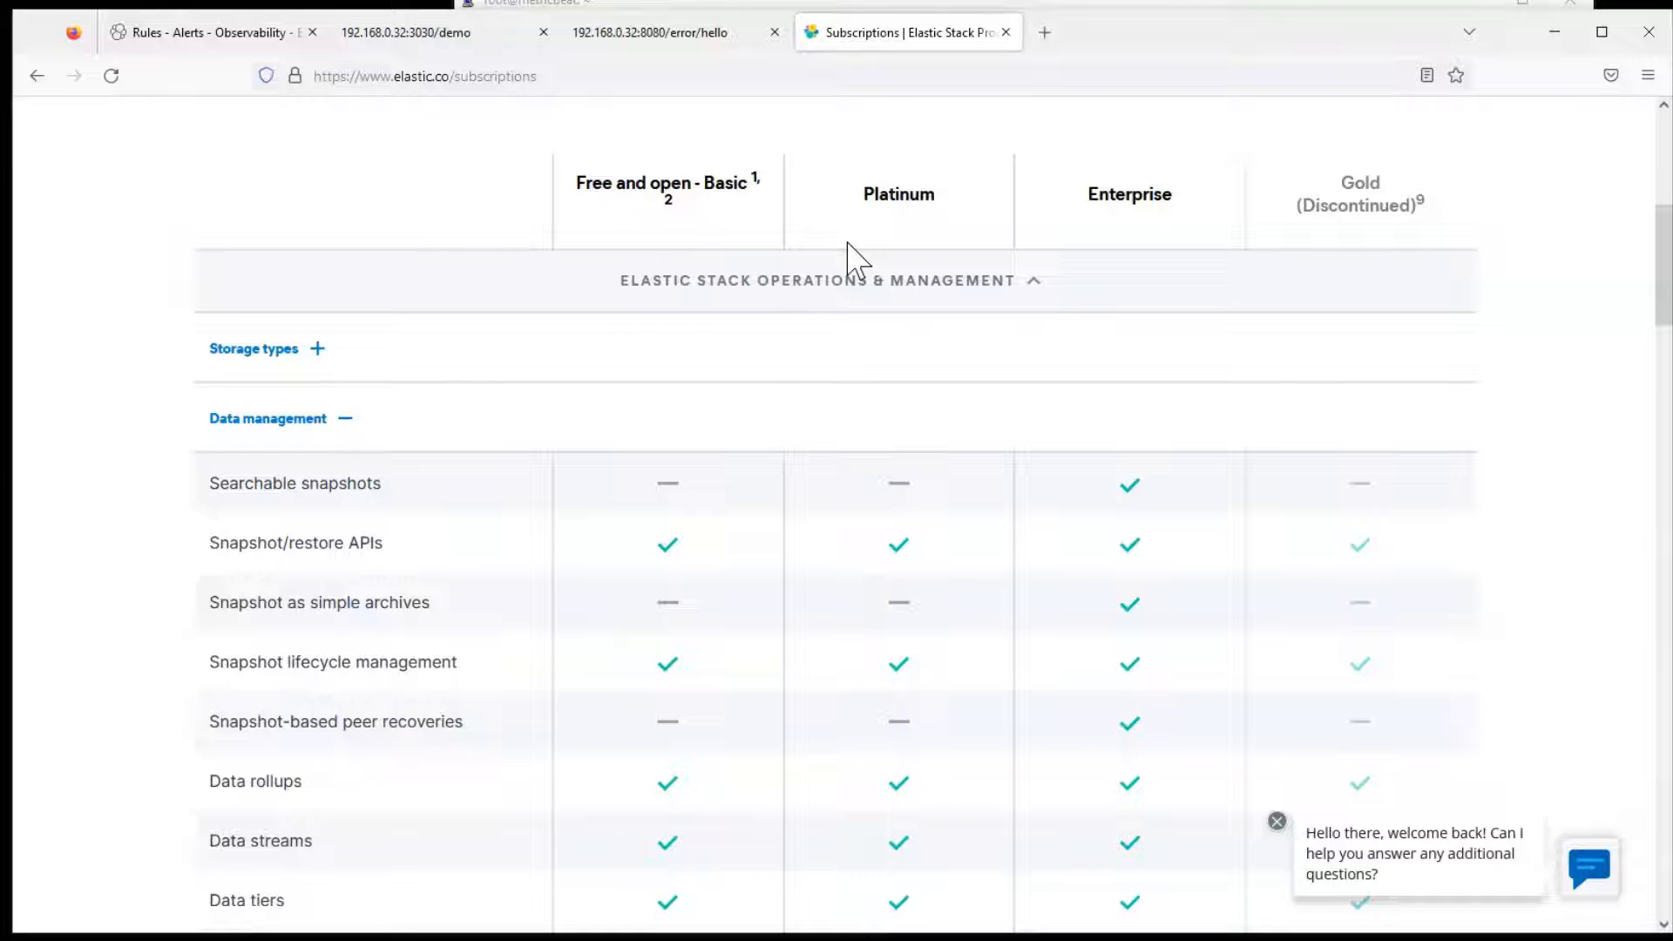
pyautogui.click(227, 40)
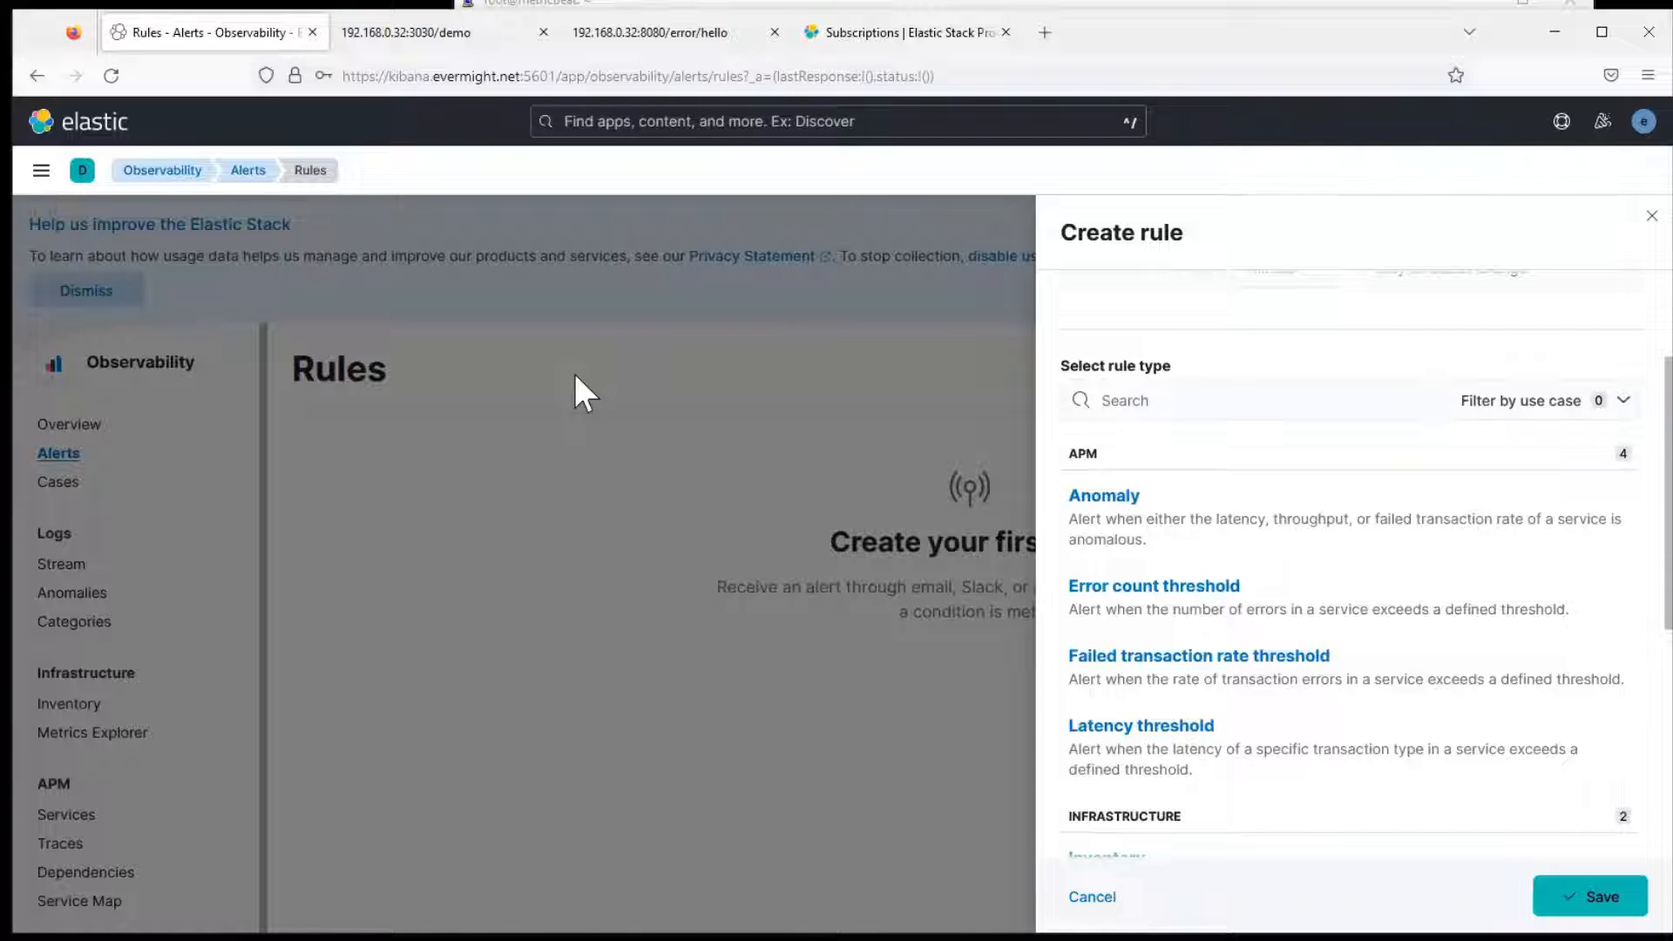
pyautogui.click(854, 35)
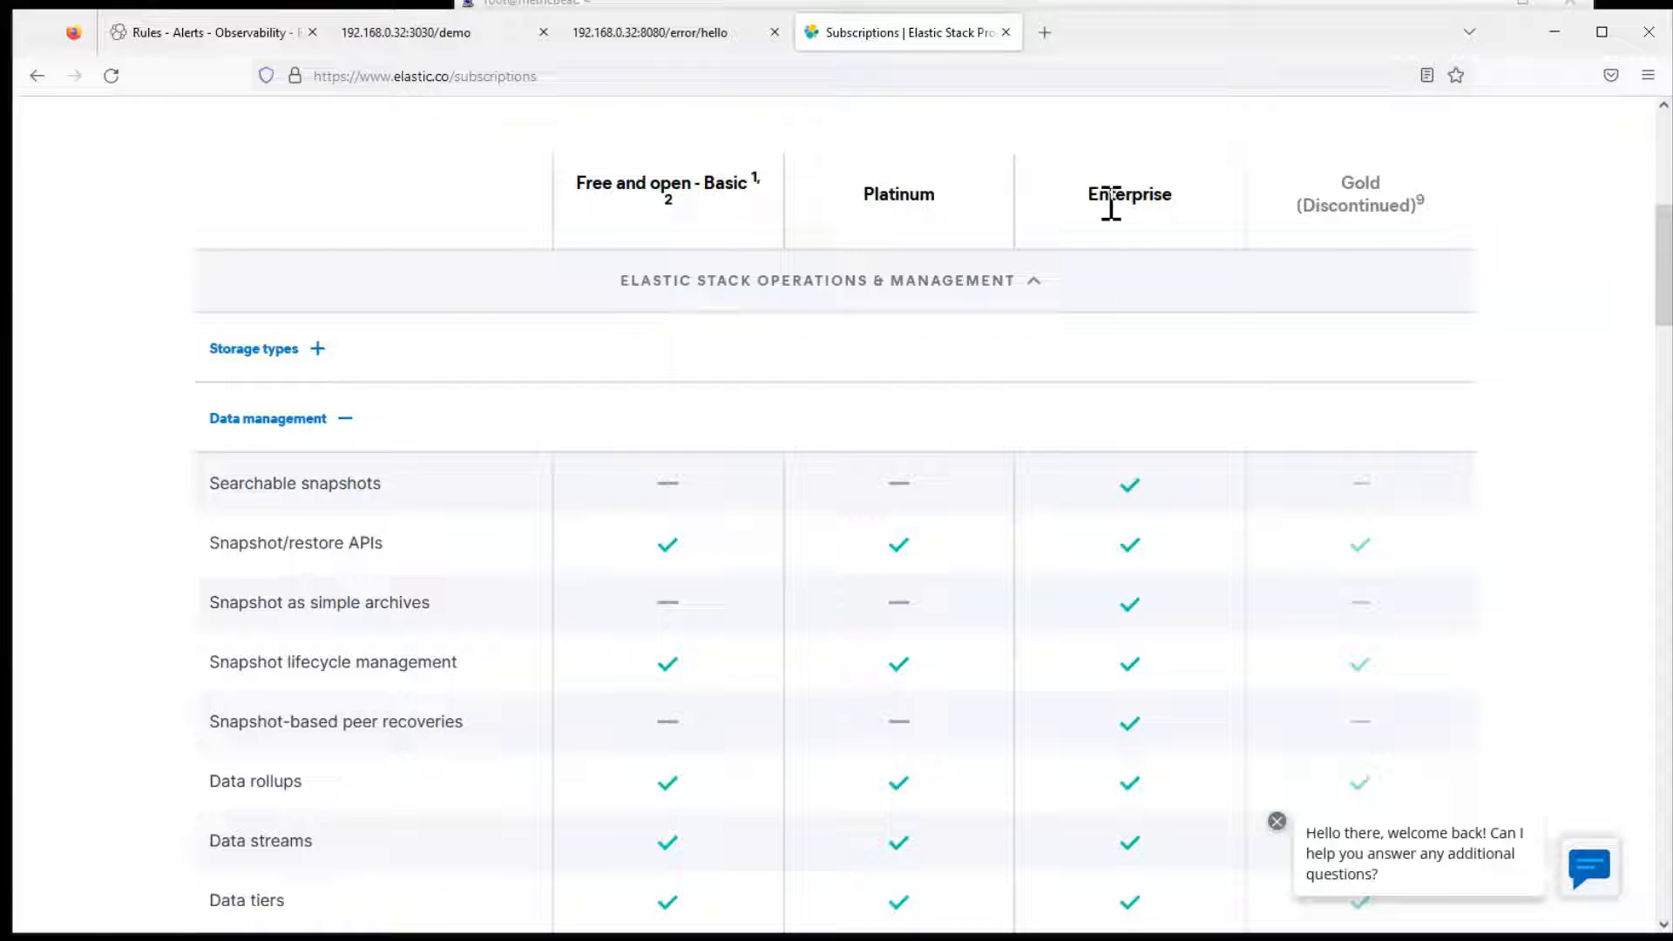
pyautogui.click(237, 36)
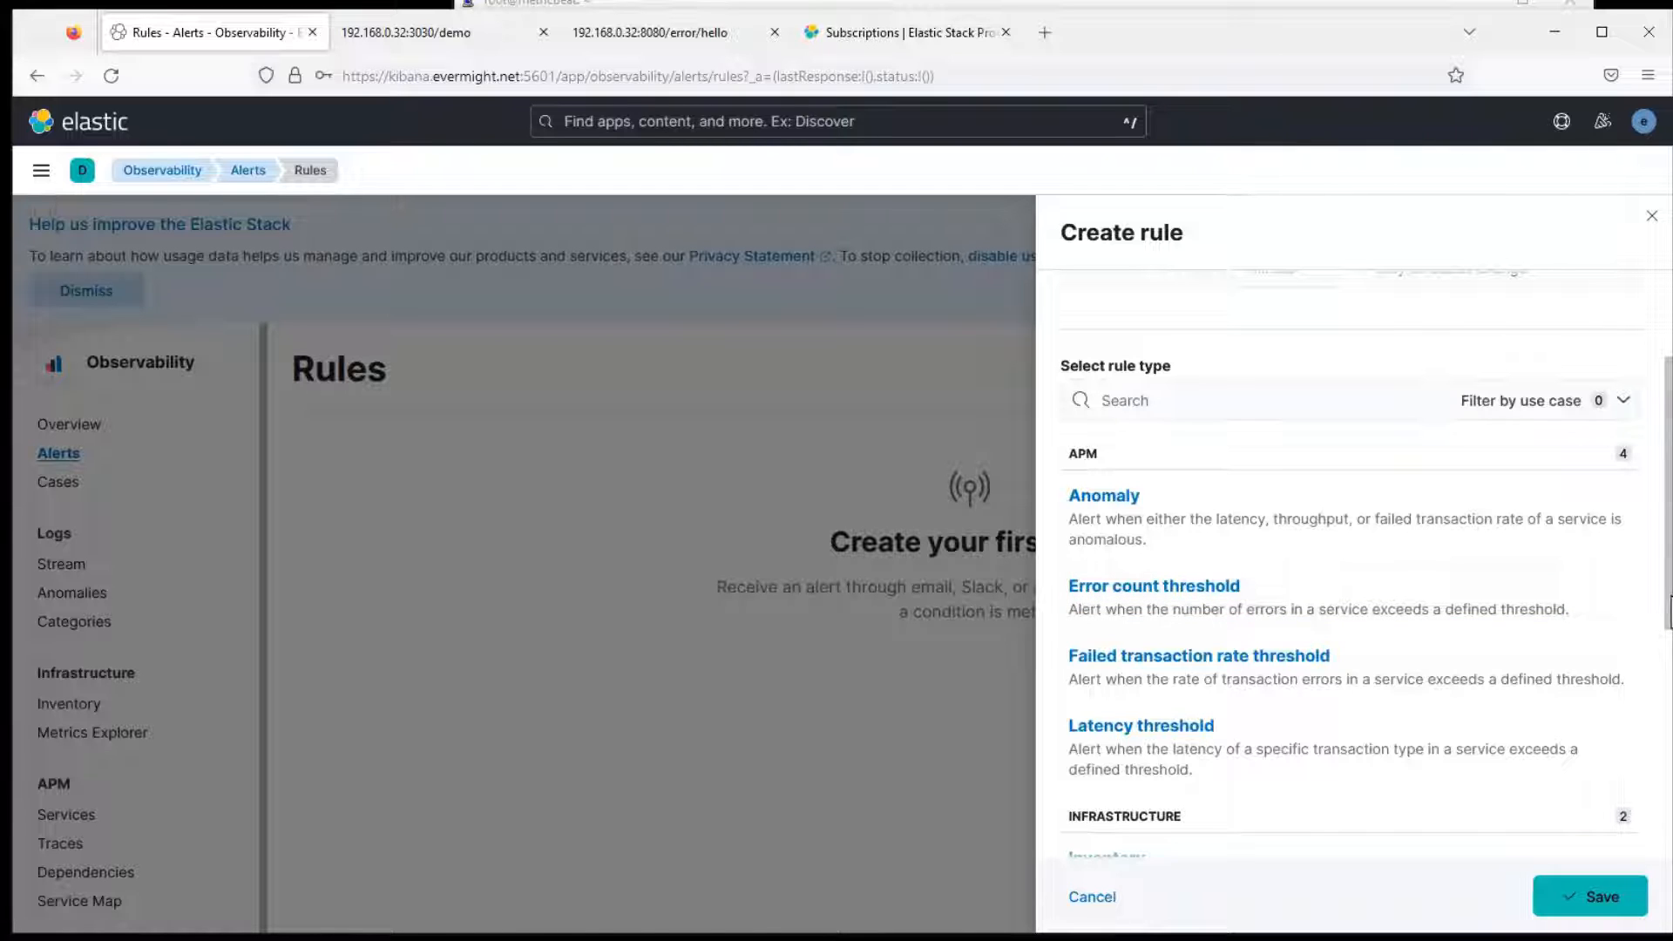
# - Name the new rule "Error Rule Threshold"
pyautogui.scroll(2, 1663, 540)
pyautogui.scroll(1, 1666, 493)
pyautogui.click(1130, 330)
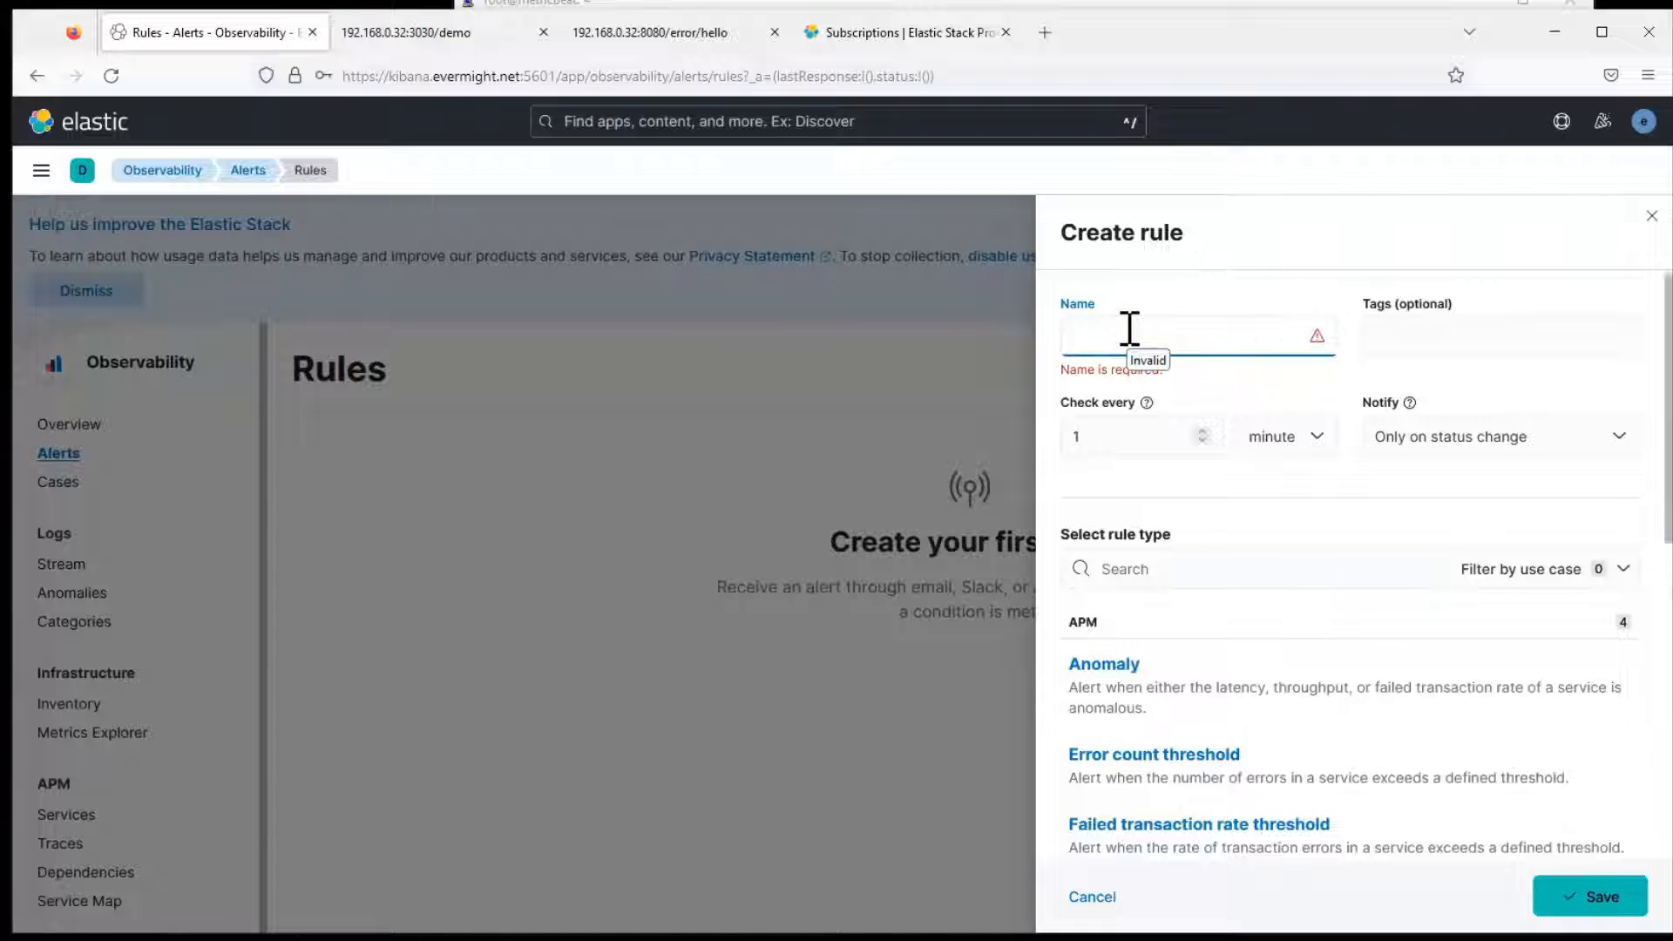
pyautogui.write('E')
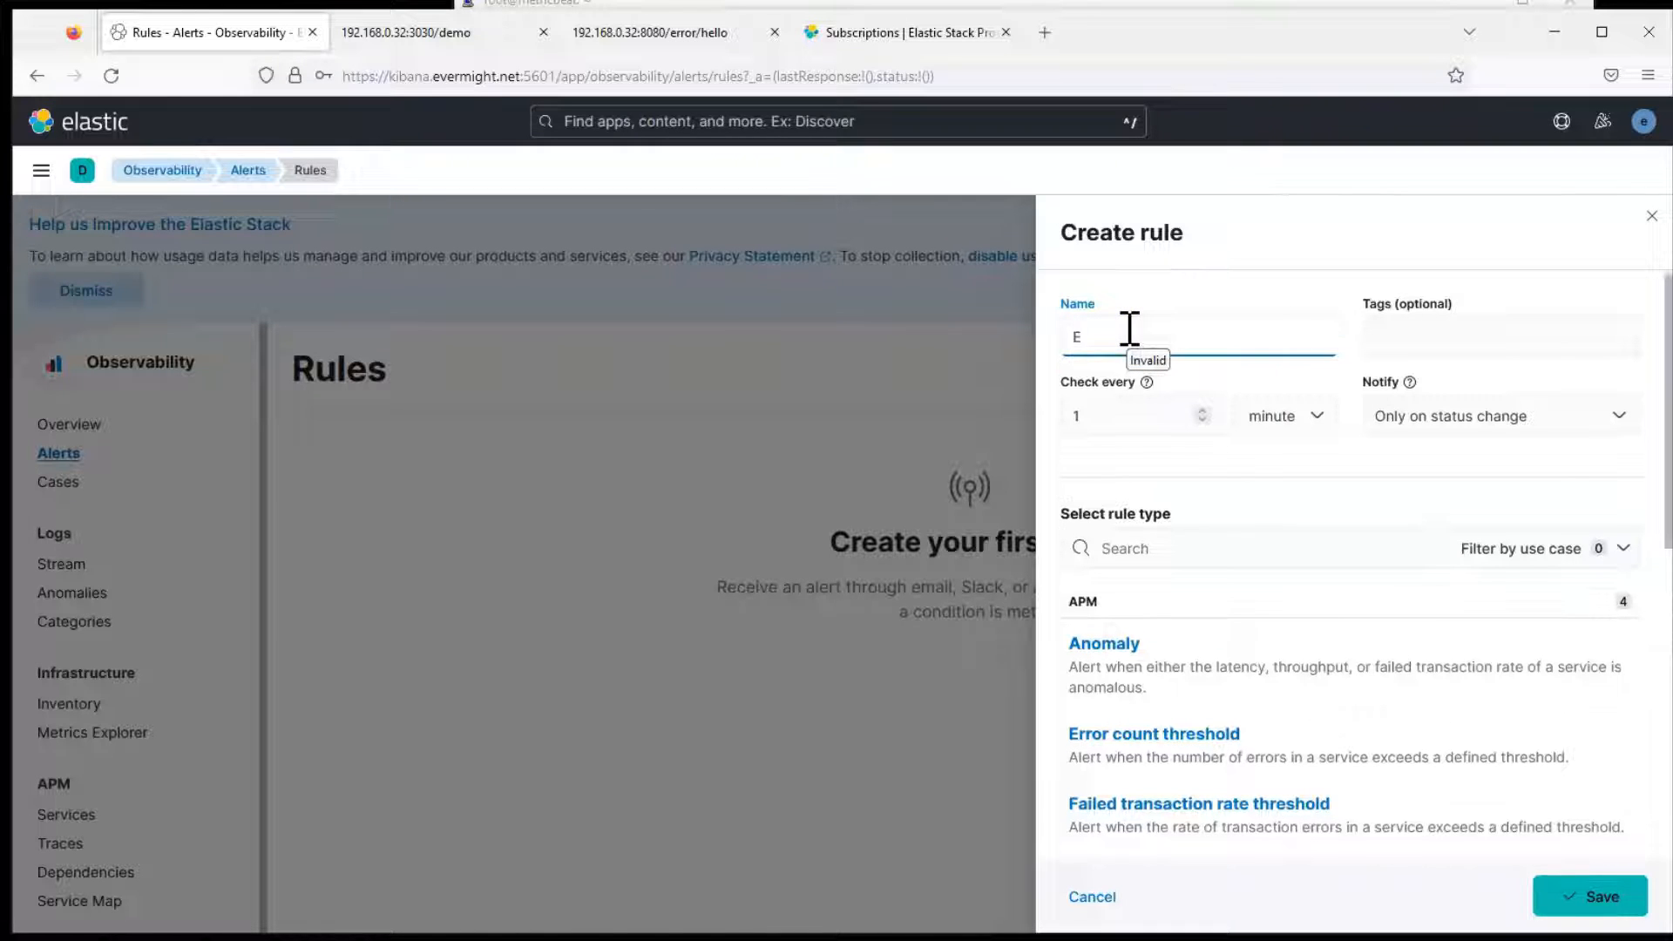
pyautogui.write('rror Ruel')
pyautogui.press('BackSpace')
pyautogui.press('BackSpace')
pyautogui.press('BackSpace')
pyautogui.write('le Threshold')
# - Keep the rule's check interval at 1 minute and set it to notify every time the alert is active
pyautogui.click(1131, 425)
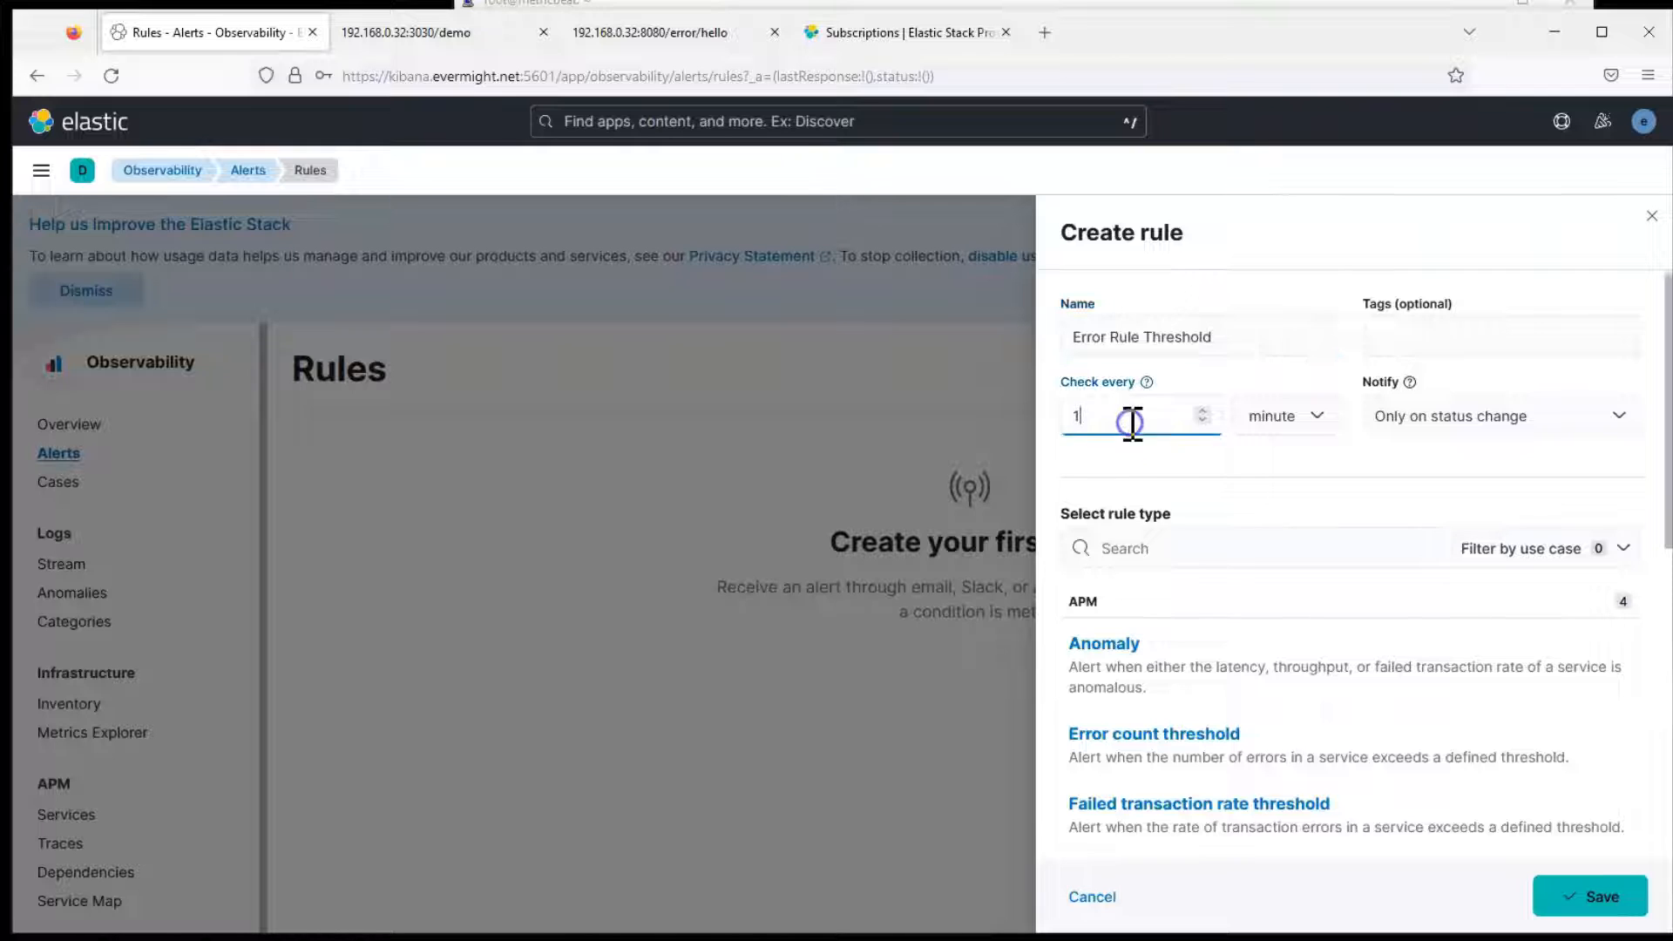
pyautogui.click(1158, 474)
pyautogui.click(1576, 433)
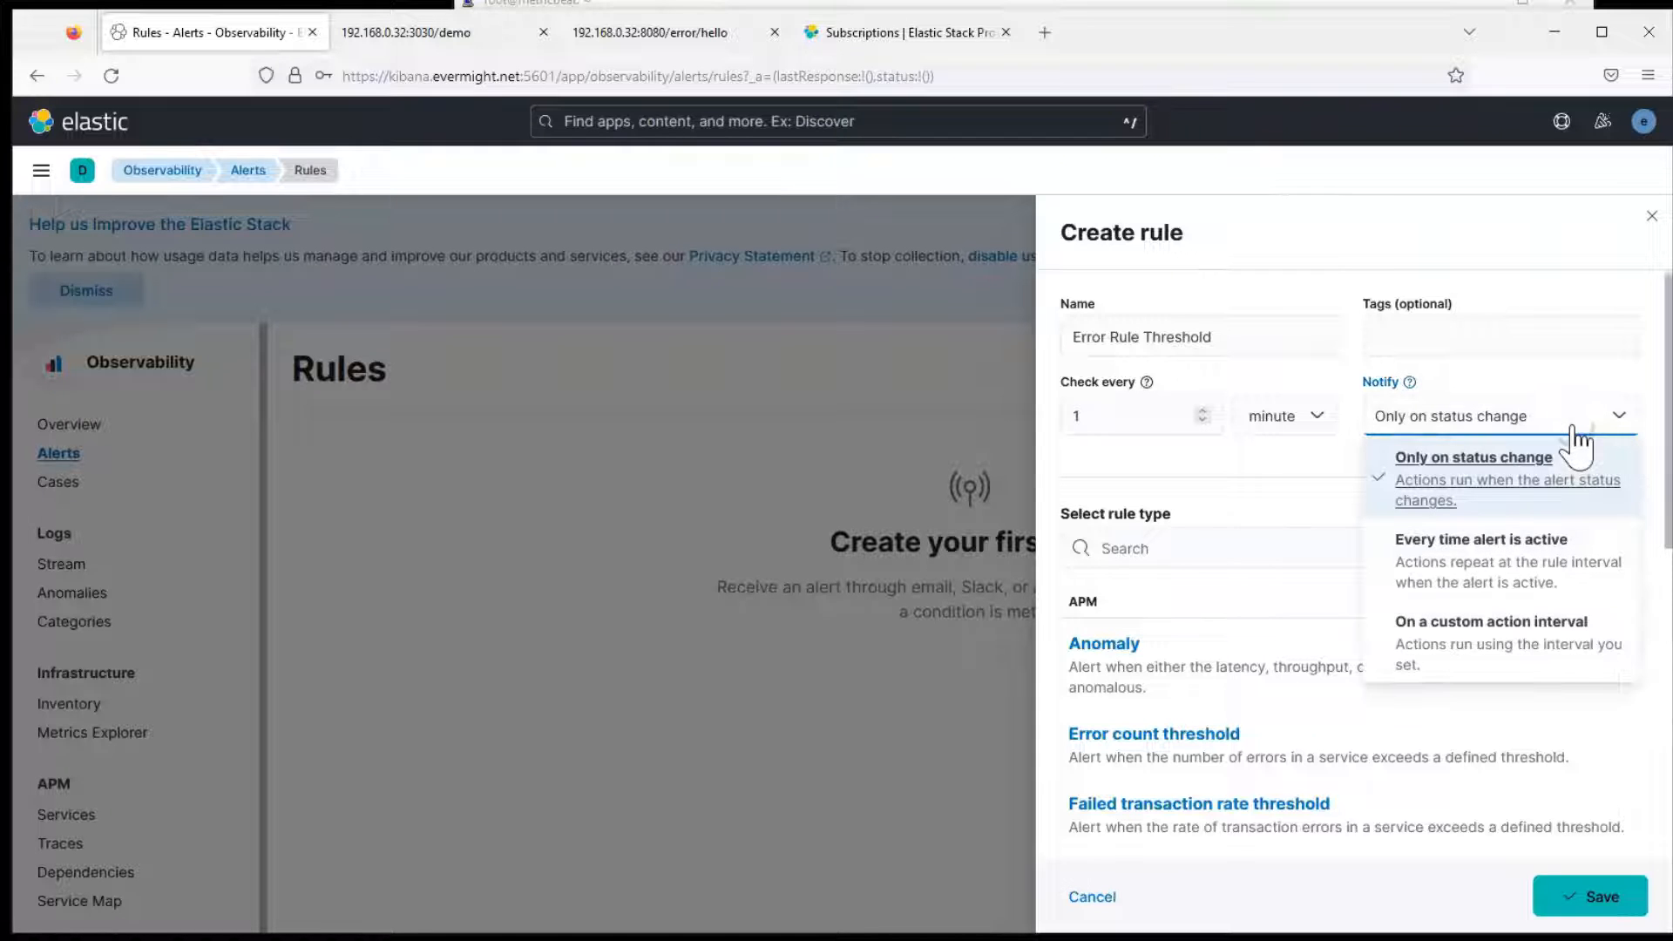
pyautogui.click(1475, 566)
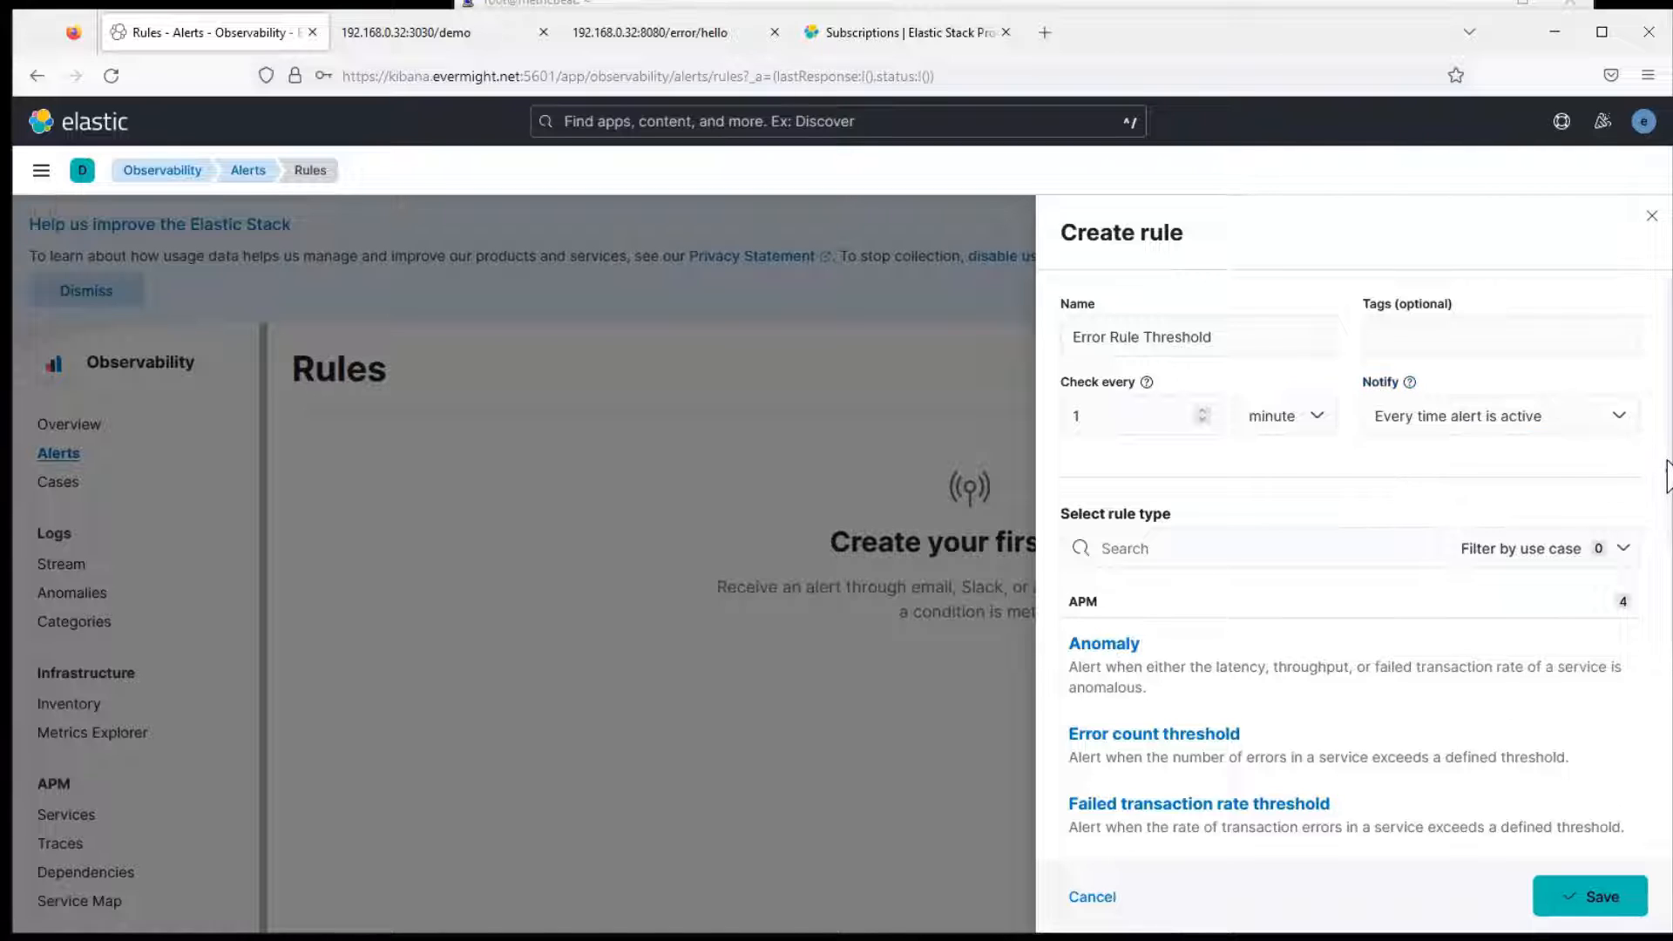
# - Choose Error count threshold from the APM group as the rule type
pyautogui.scroll(-3, 1668, 475)
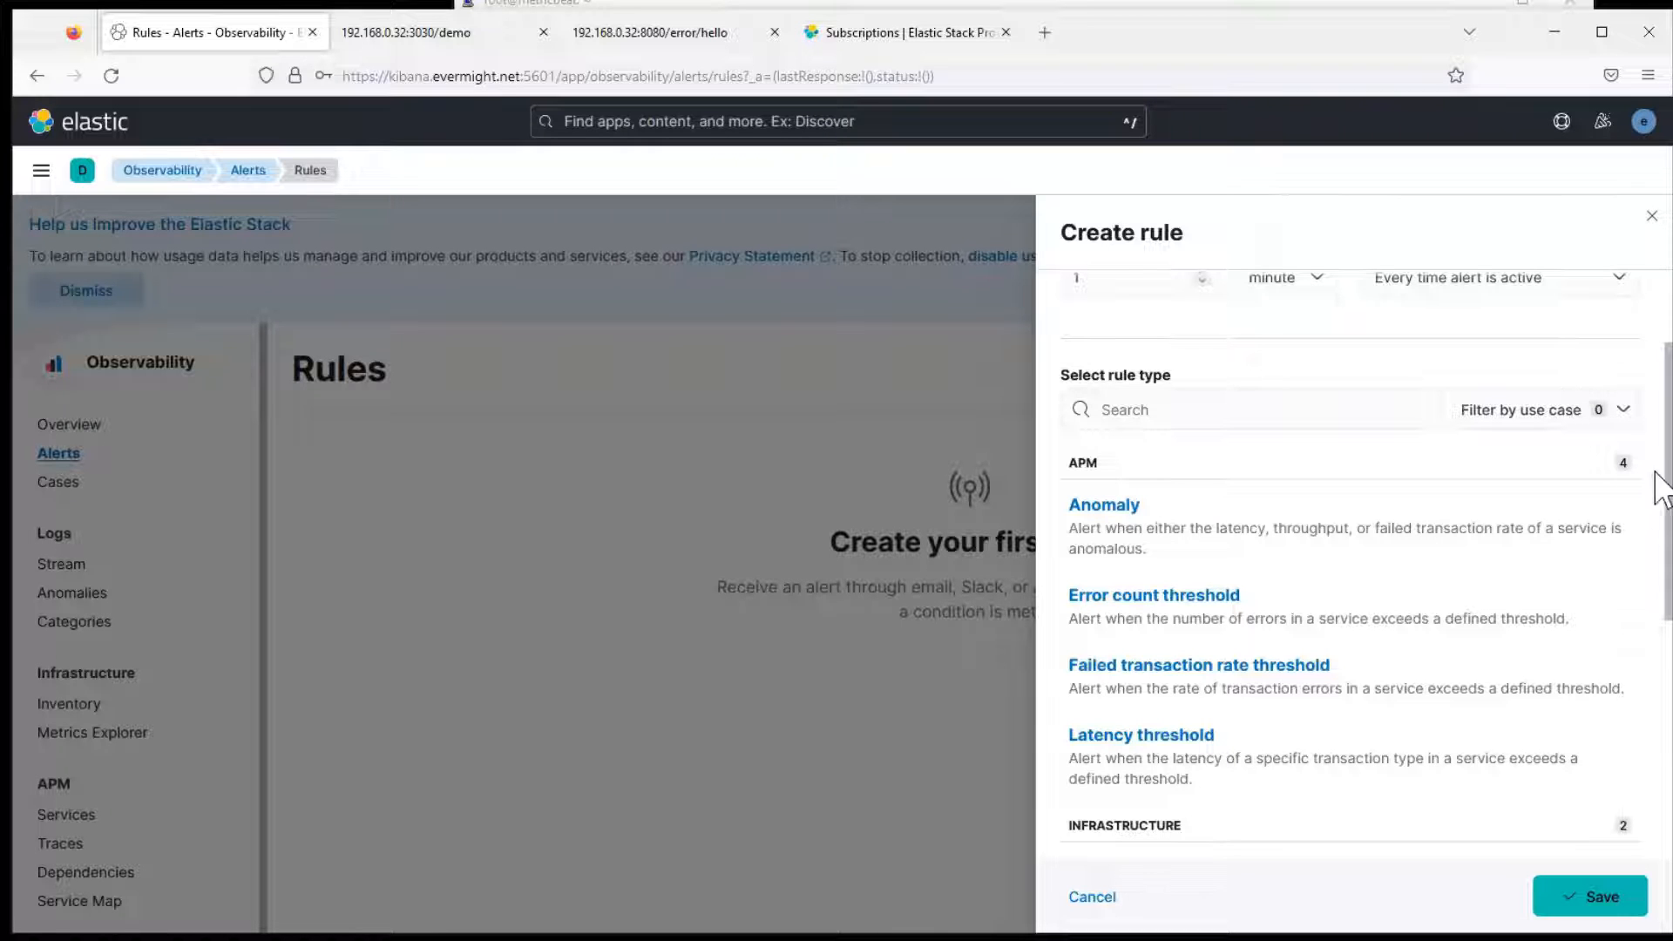
pyautogui.scroll(-3, 1668, 479)
pyautogui.scroll(-2, 1225, 546)
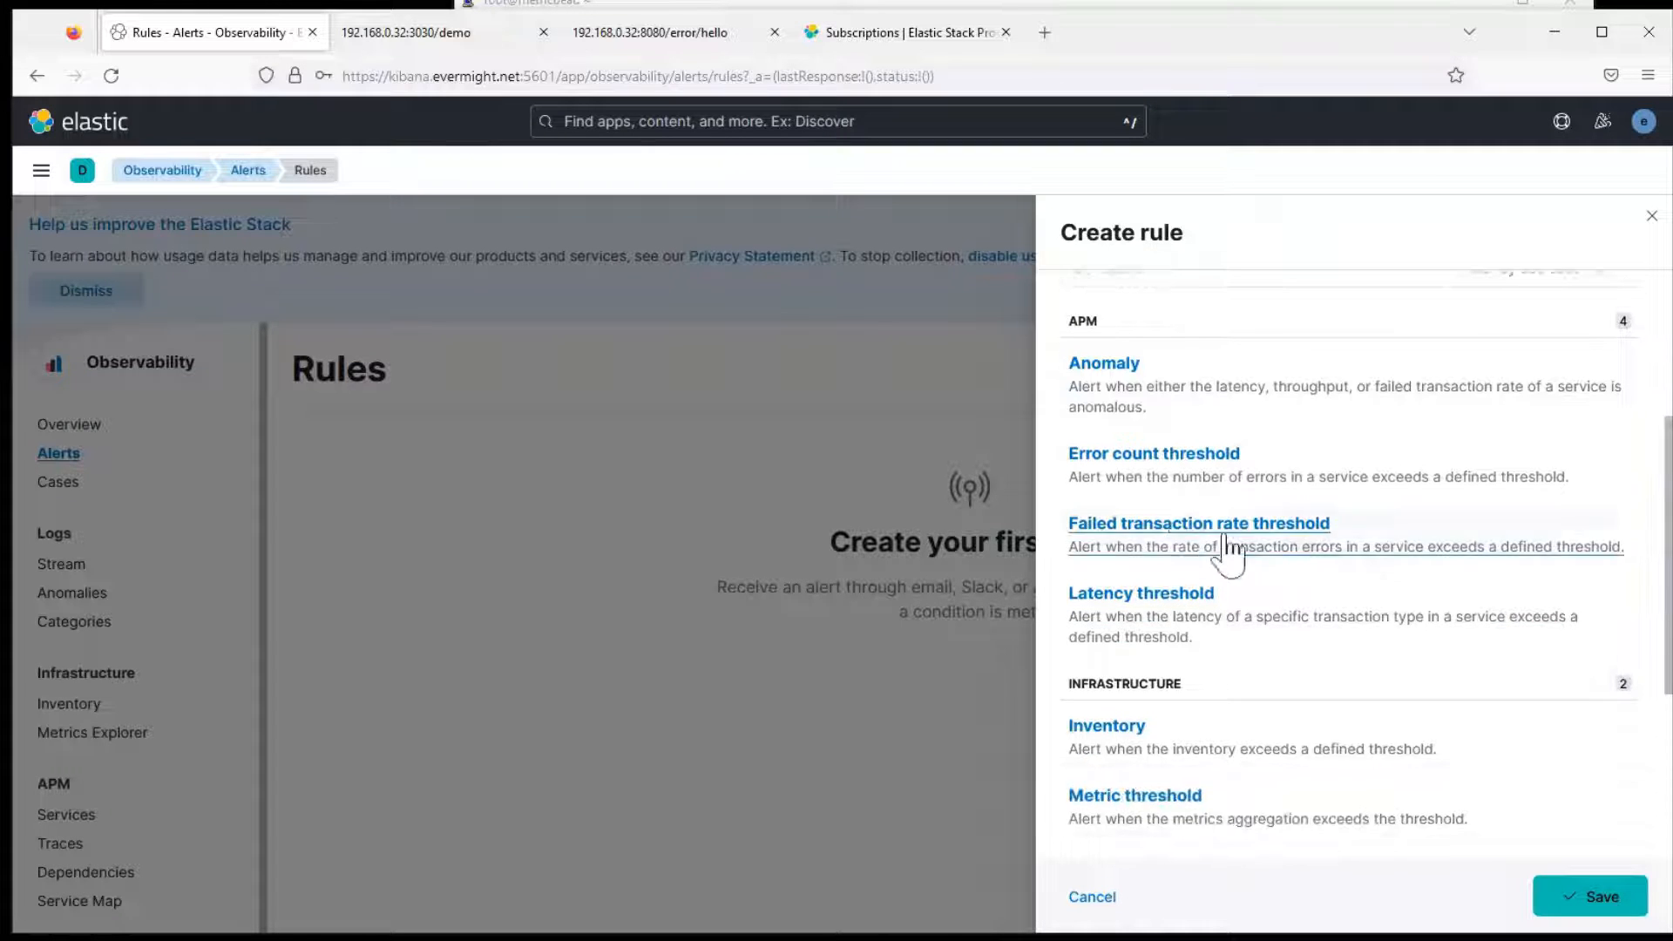
pyautogui.click(1115, 467)
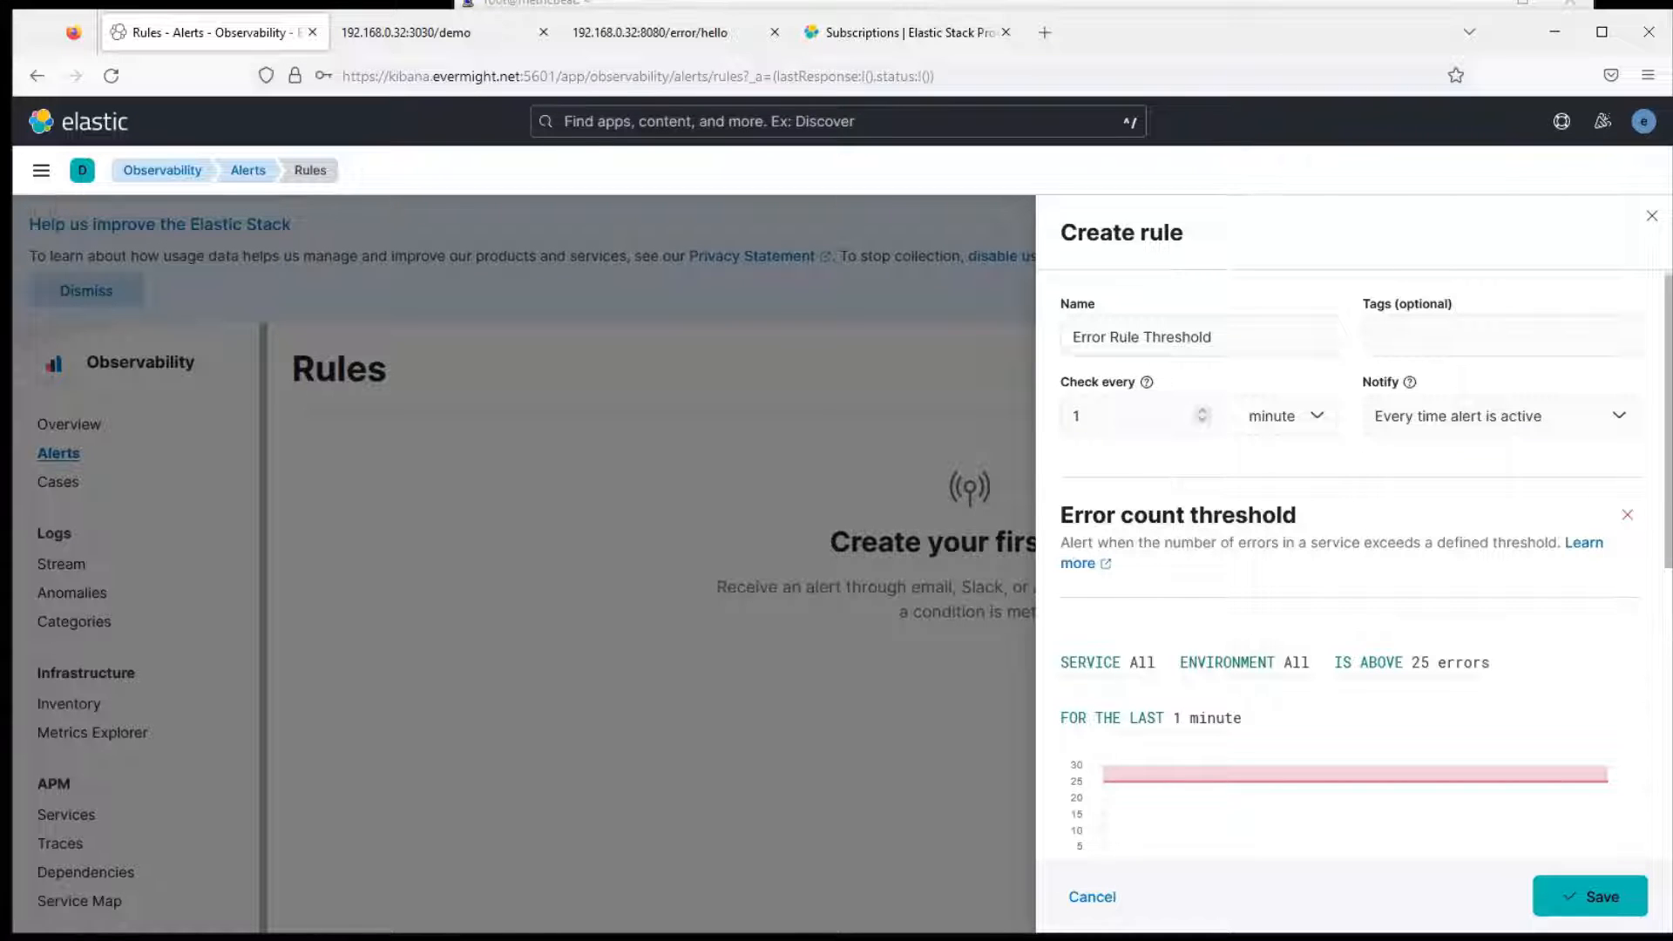
# - Inspect the service and environment choices of the error count condition, leaving both set to All
pyautogui.scroll(-2, 1667, 514)
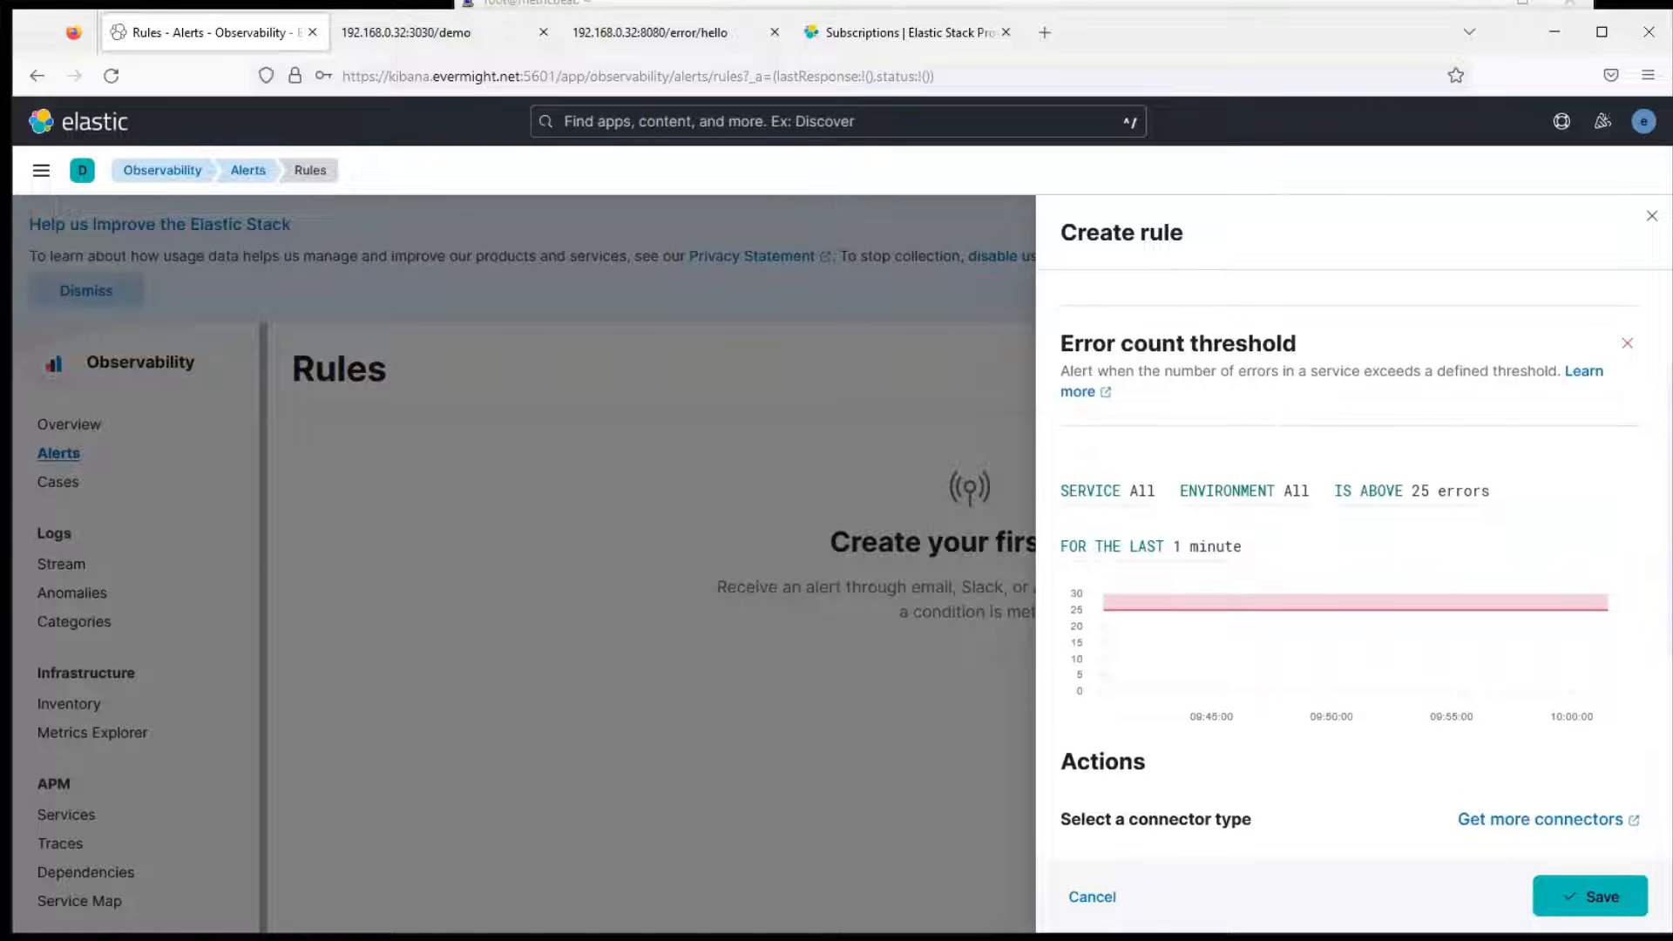
pyautogui.click(1142, 495)
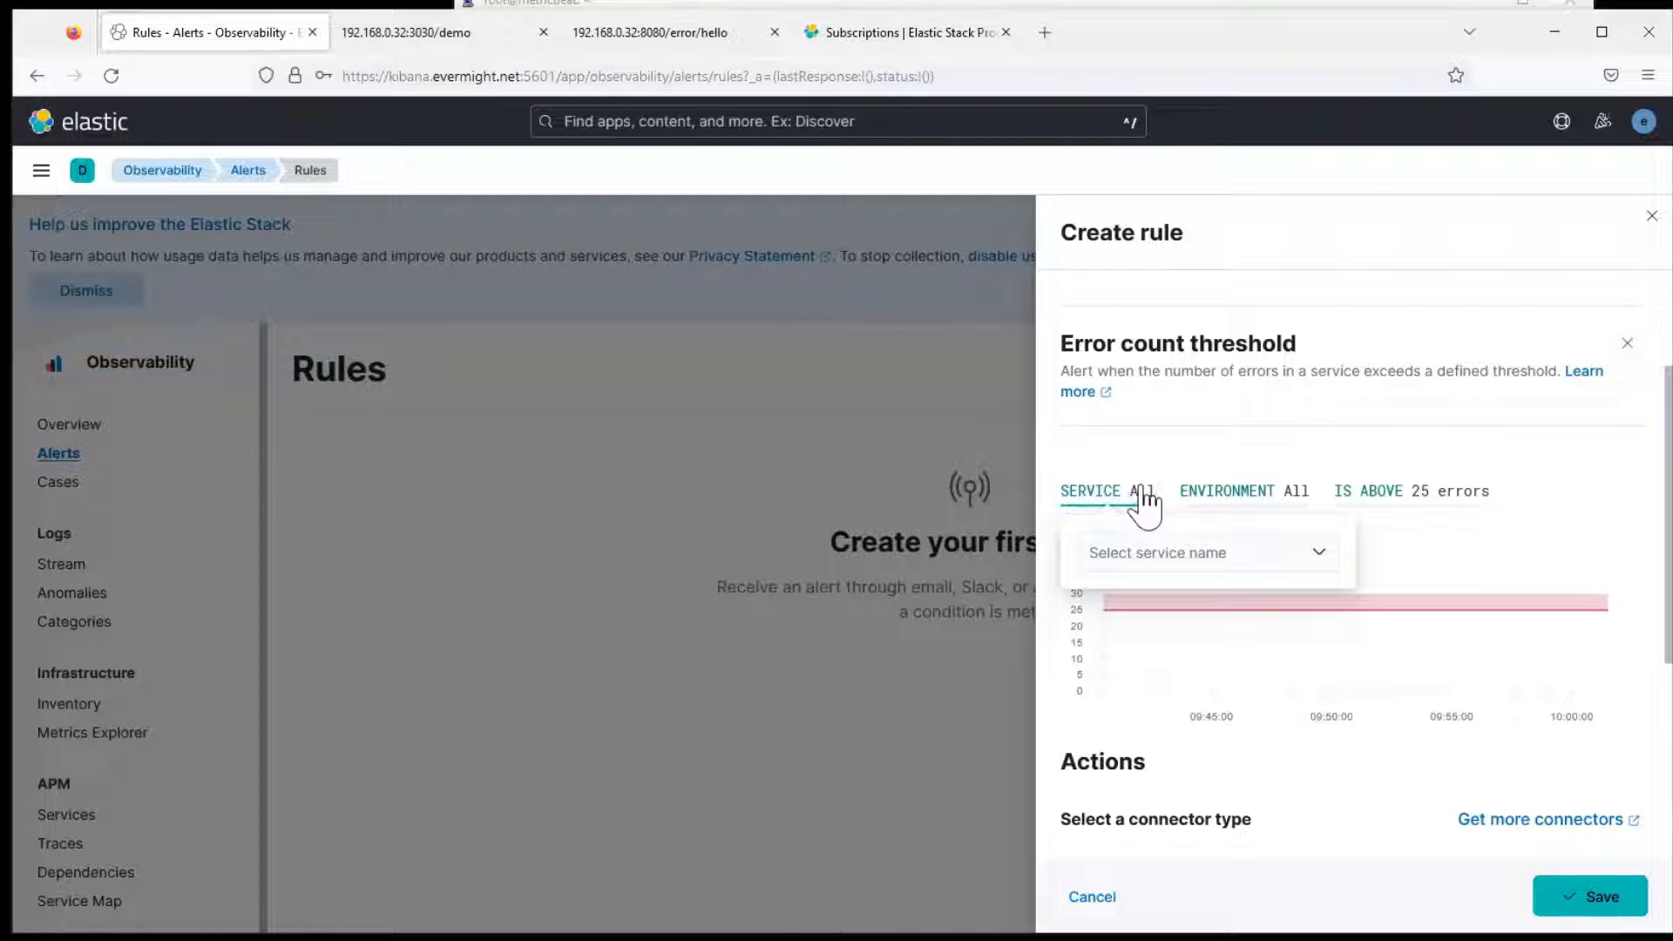
pyautogui.click(1318, 554)
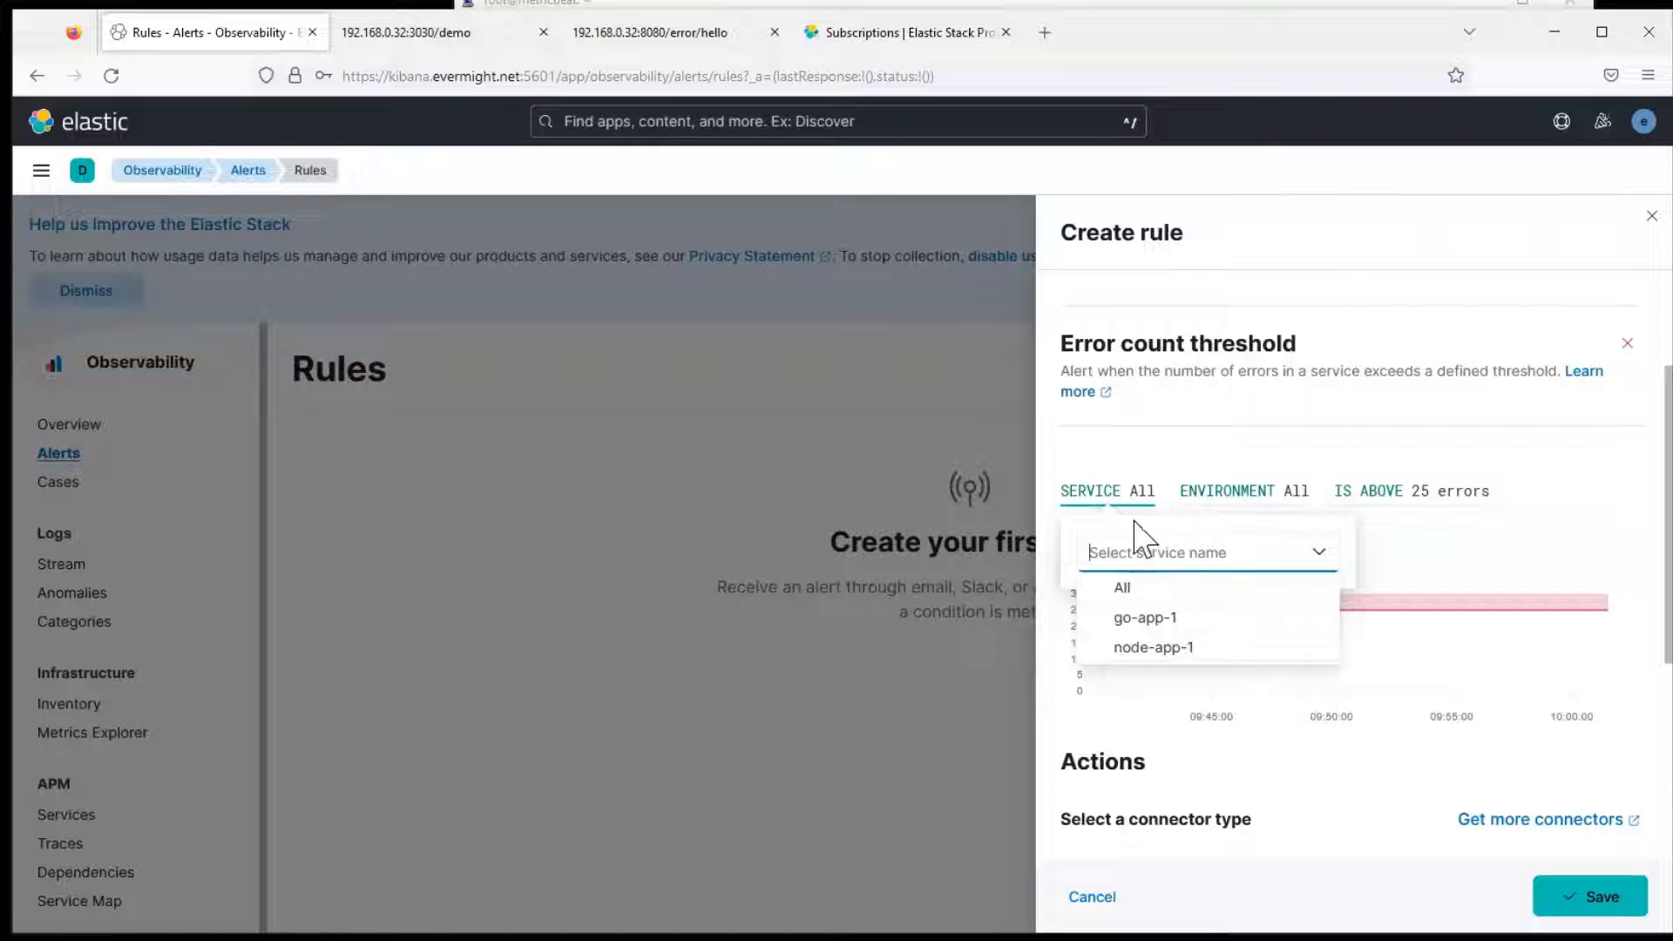
pyautogui.click(1096, 475)
pyautogui.click(1292, 497)
pyautogui.click(1249, 458)
# - Set the rule condition to alert when the error count is above 2 errors
pyautogui.click(1436, 493)
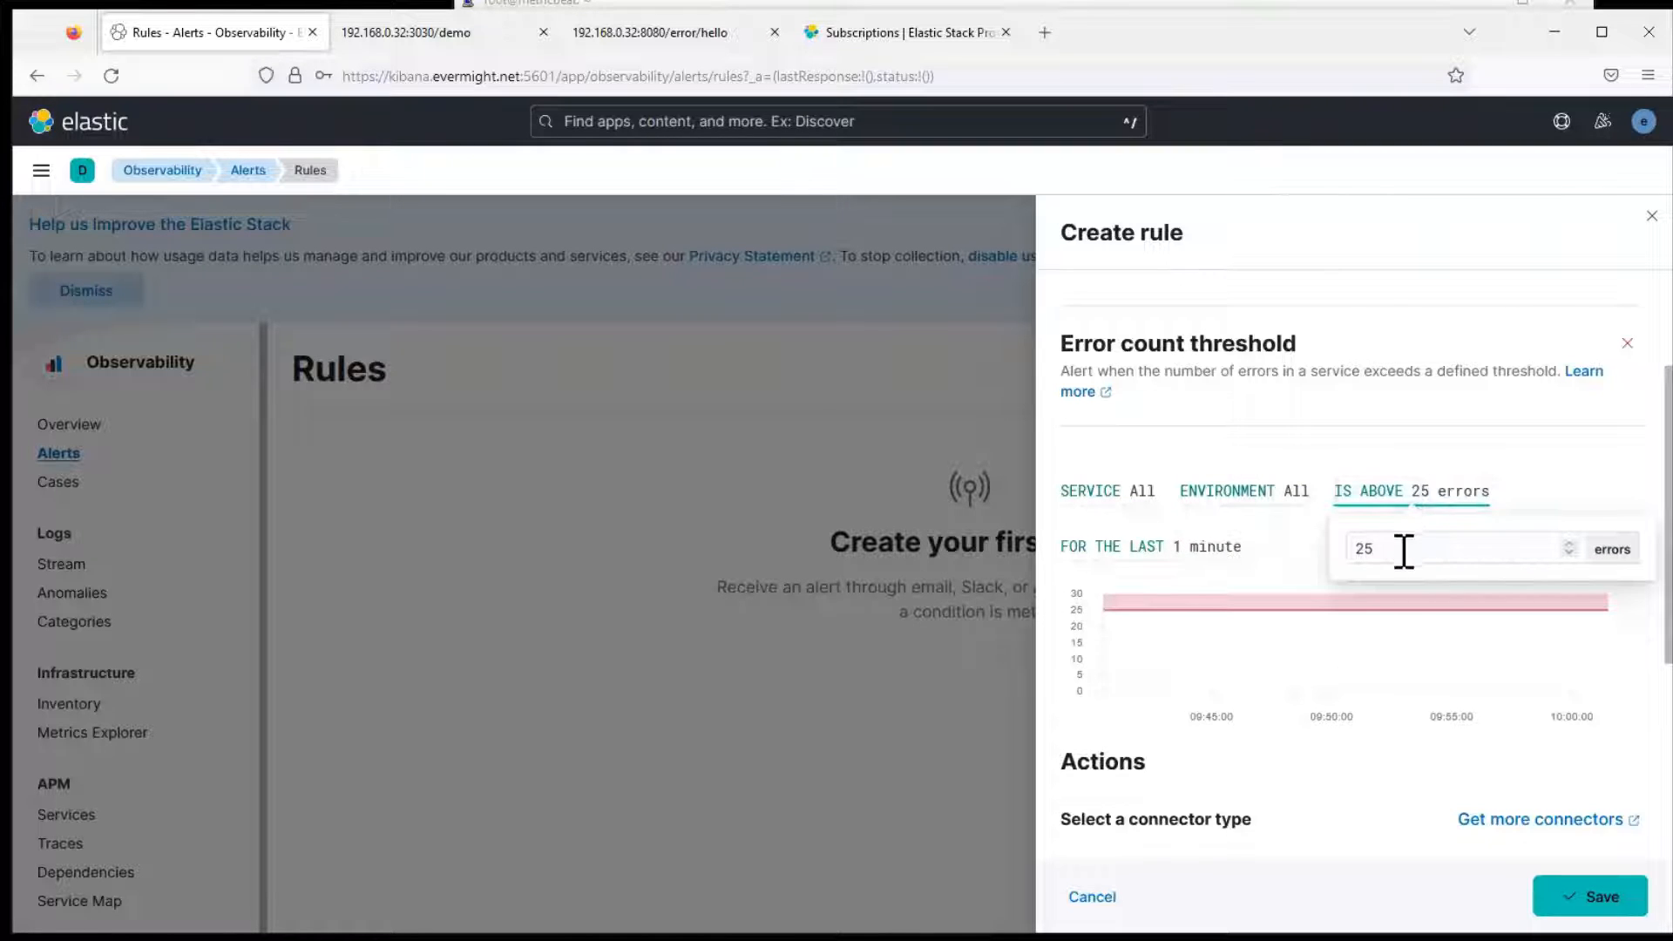
pyautogui.press('BackSpace')
pyautogui.click(1592, 446)
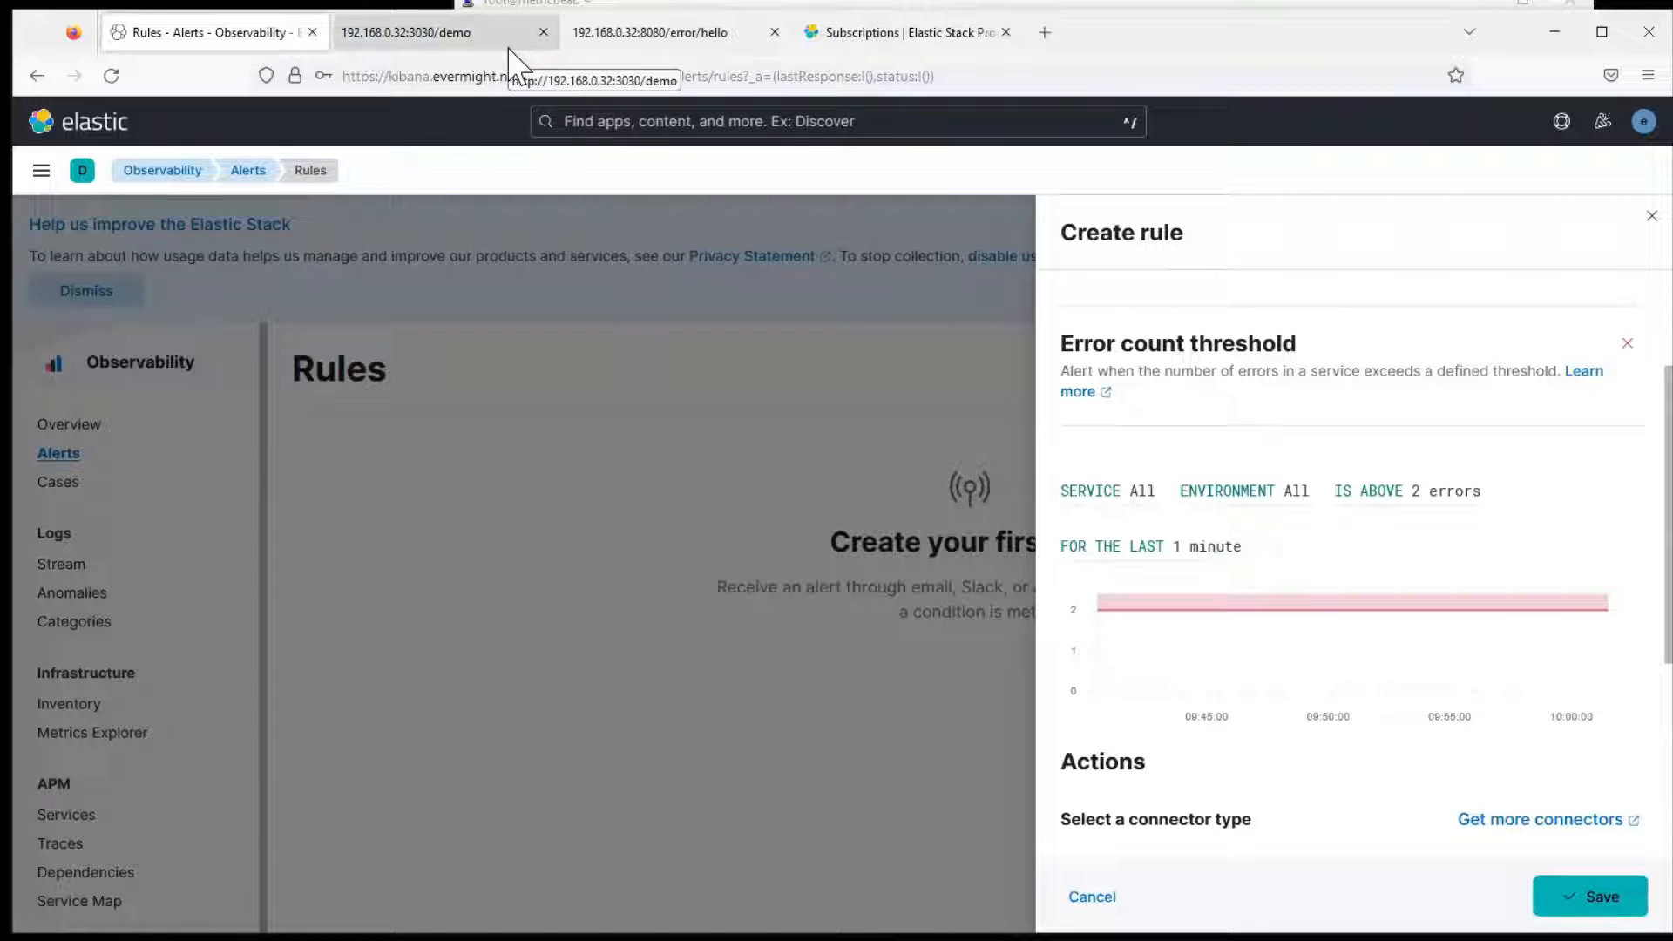
# - View the error/hello test page and review the connector types offered for the rule's actions
pyautogui.click(610, 39)
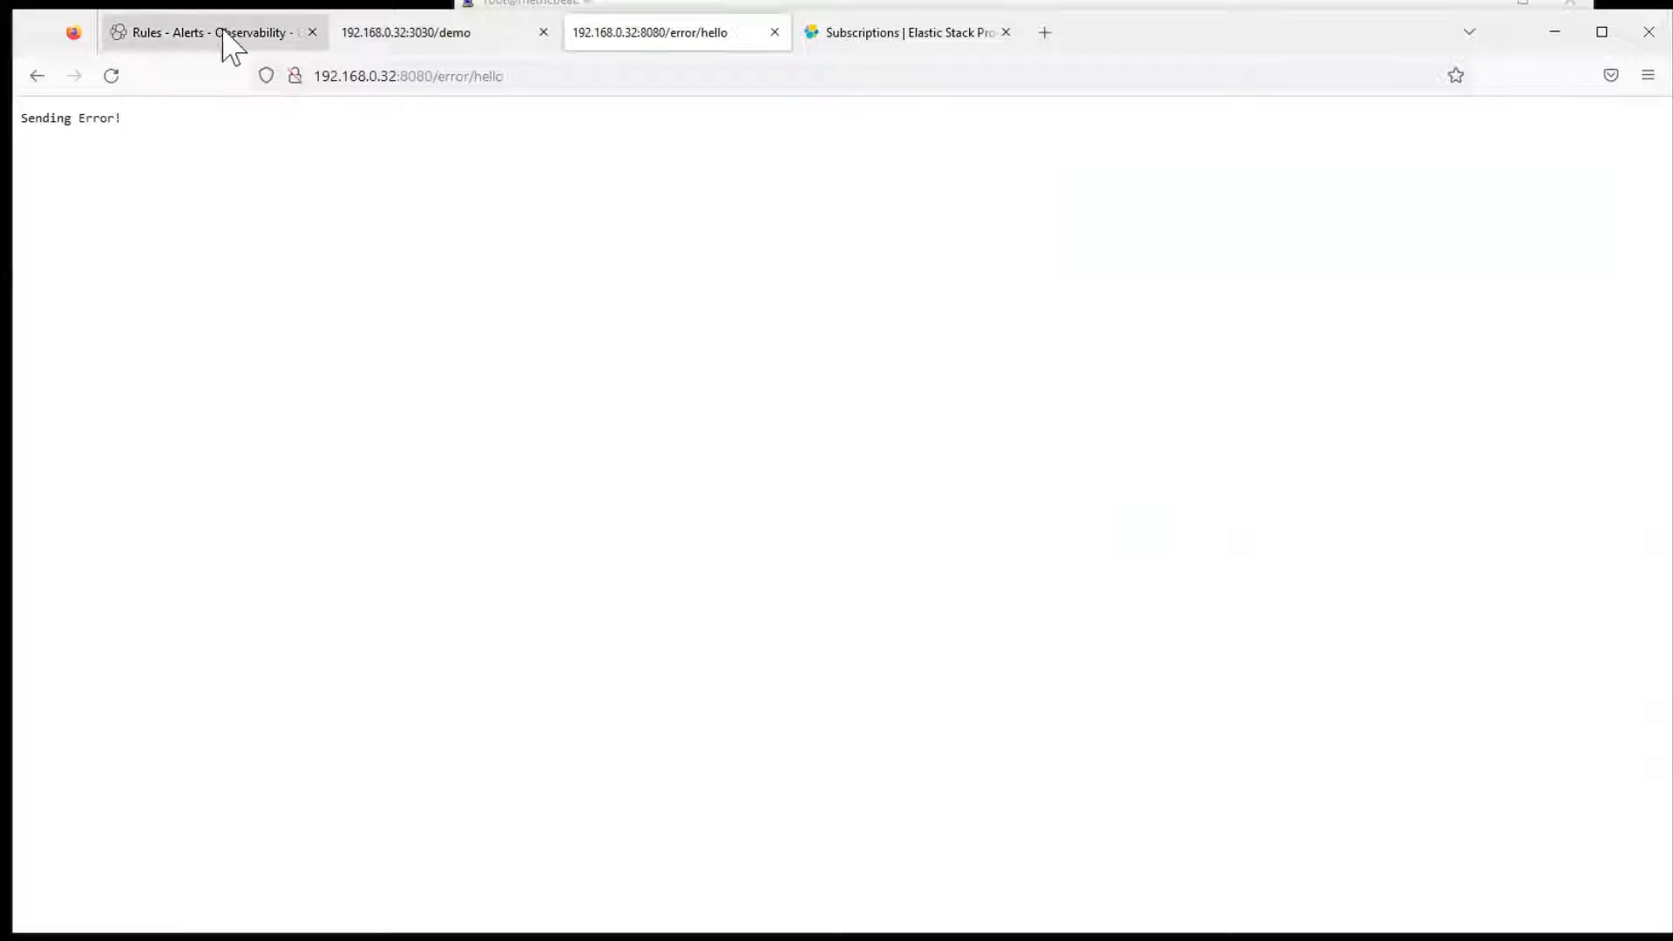
pyautogui.click(207, 35)
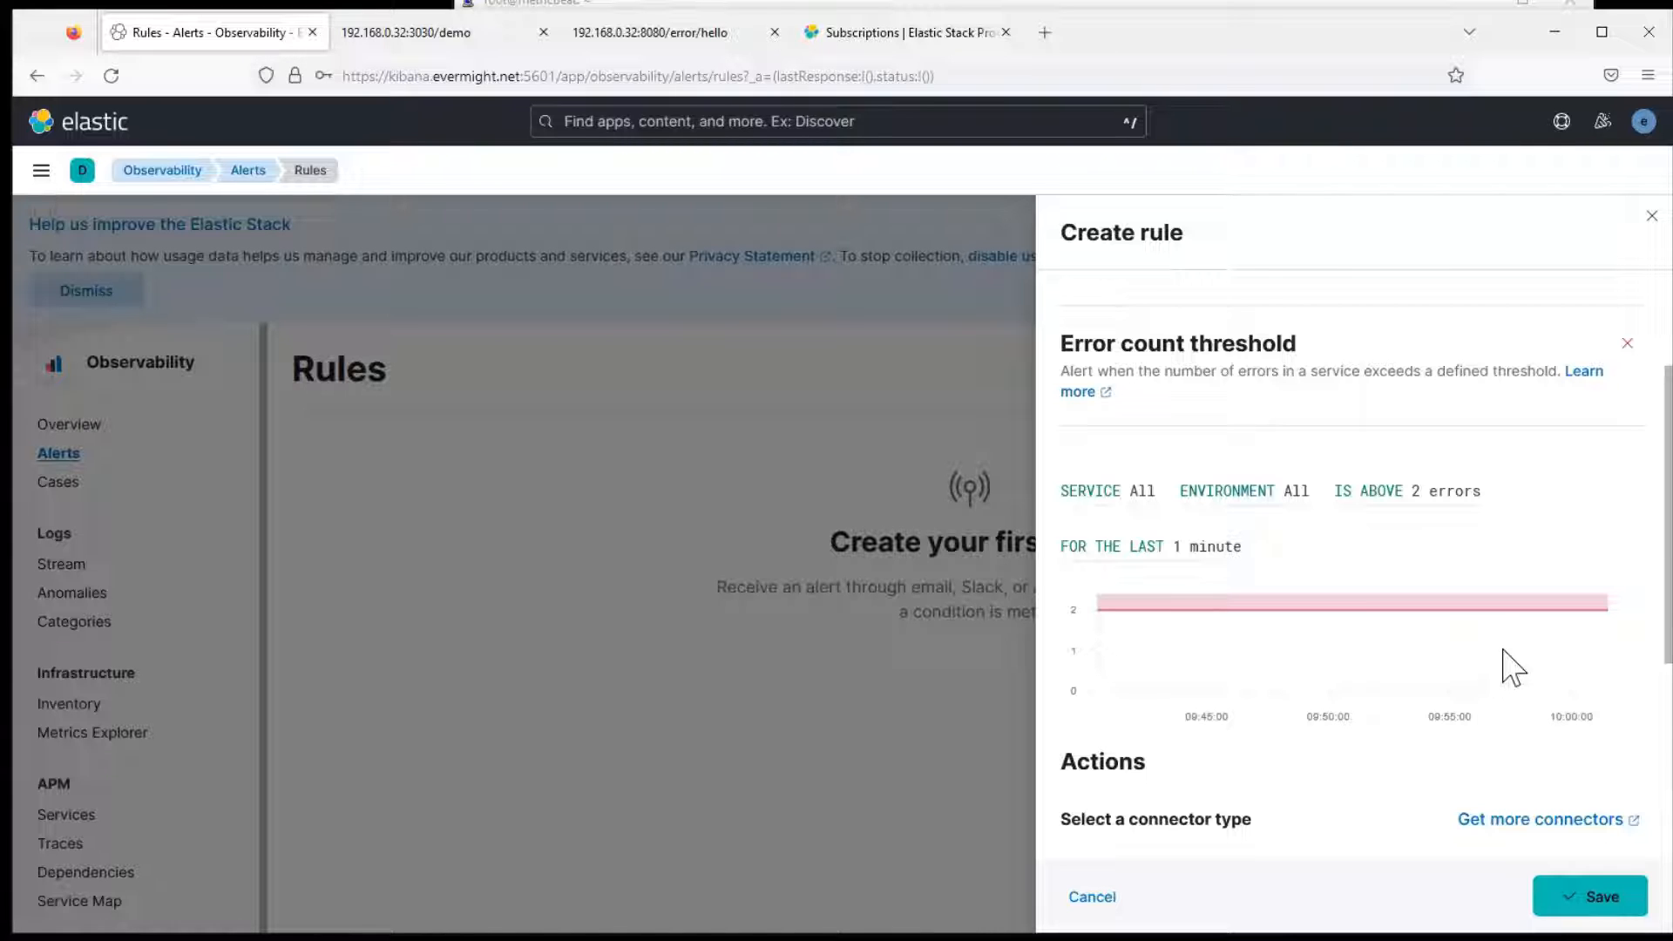
pyautogui.scroll(-1, 1661, 640)
pyautogui.scroll(-2, 1660, 640)
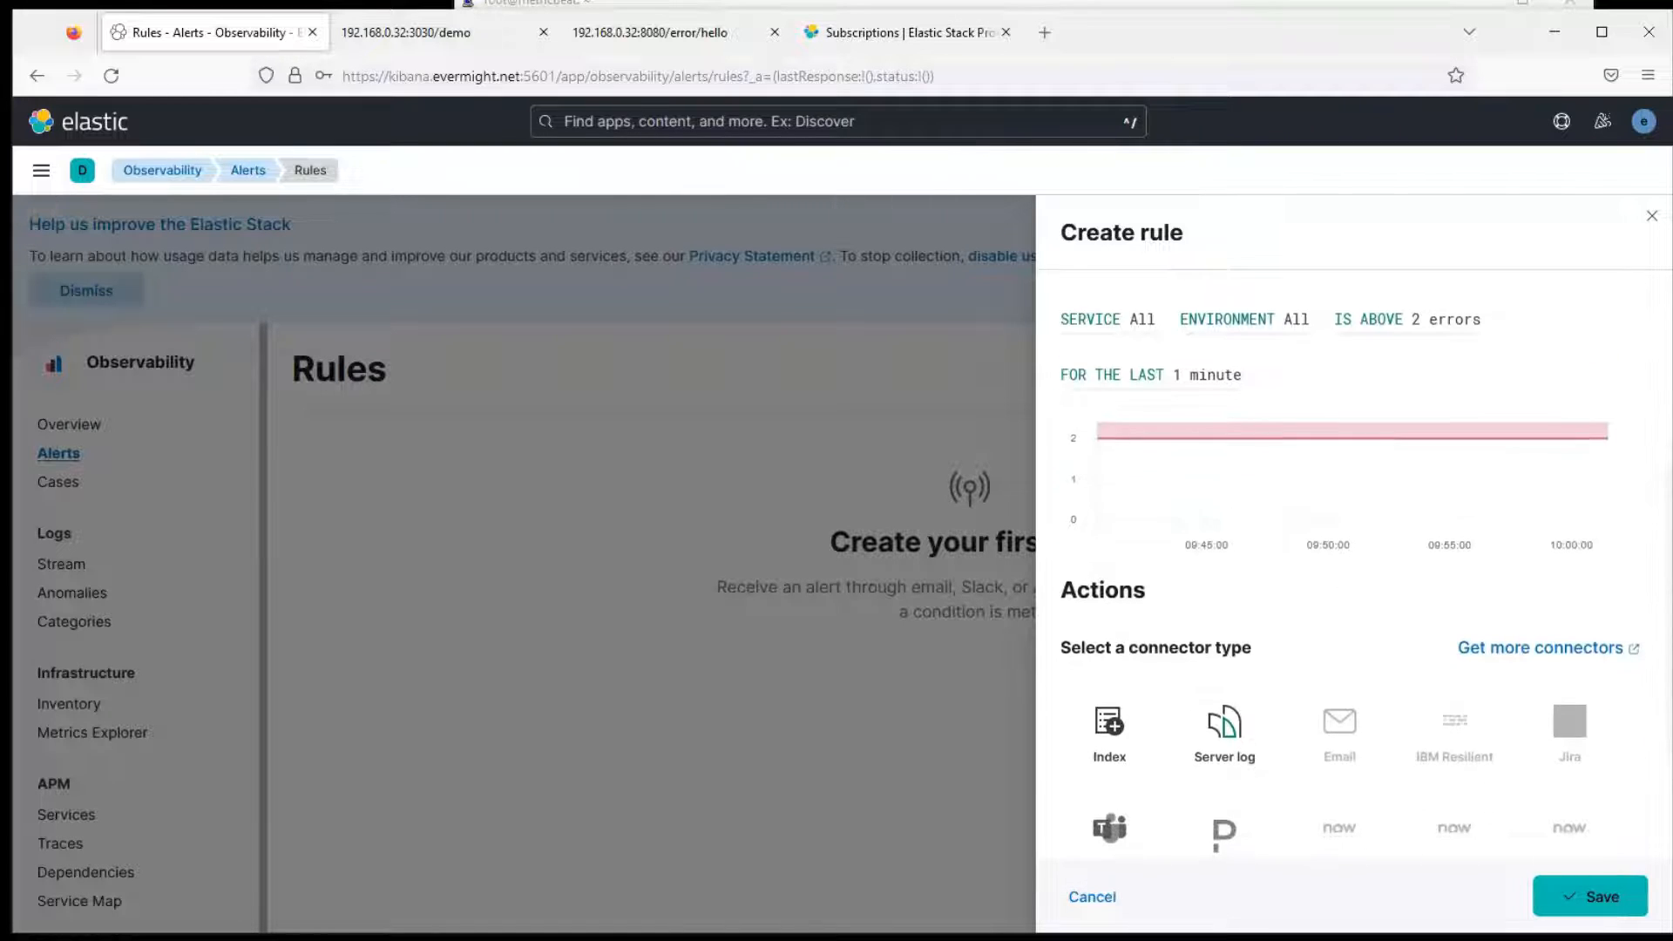
pyautogui.scroll(-1, 1660, 640)
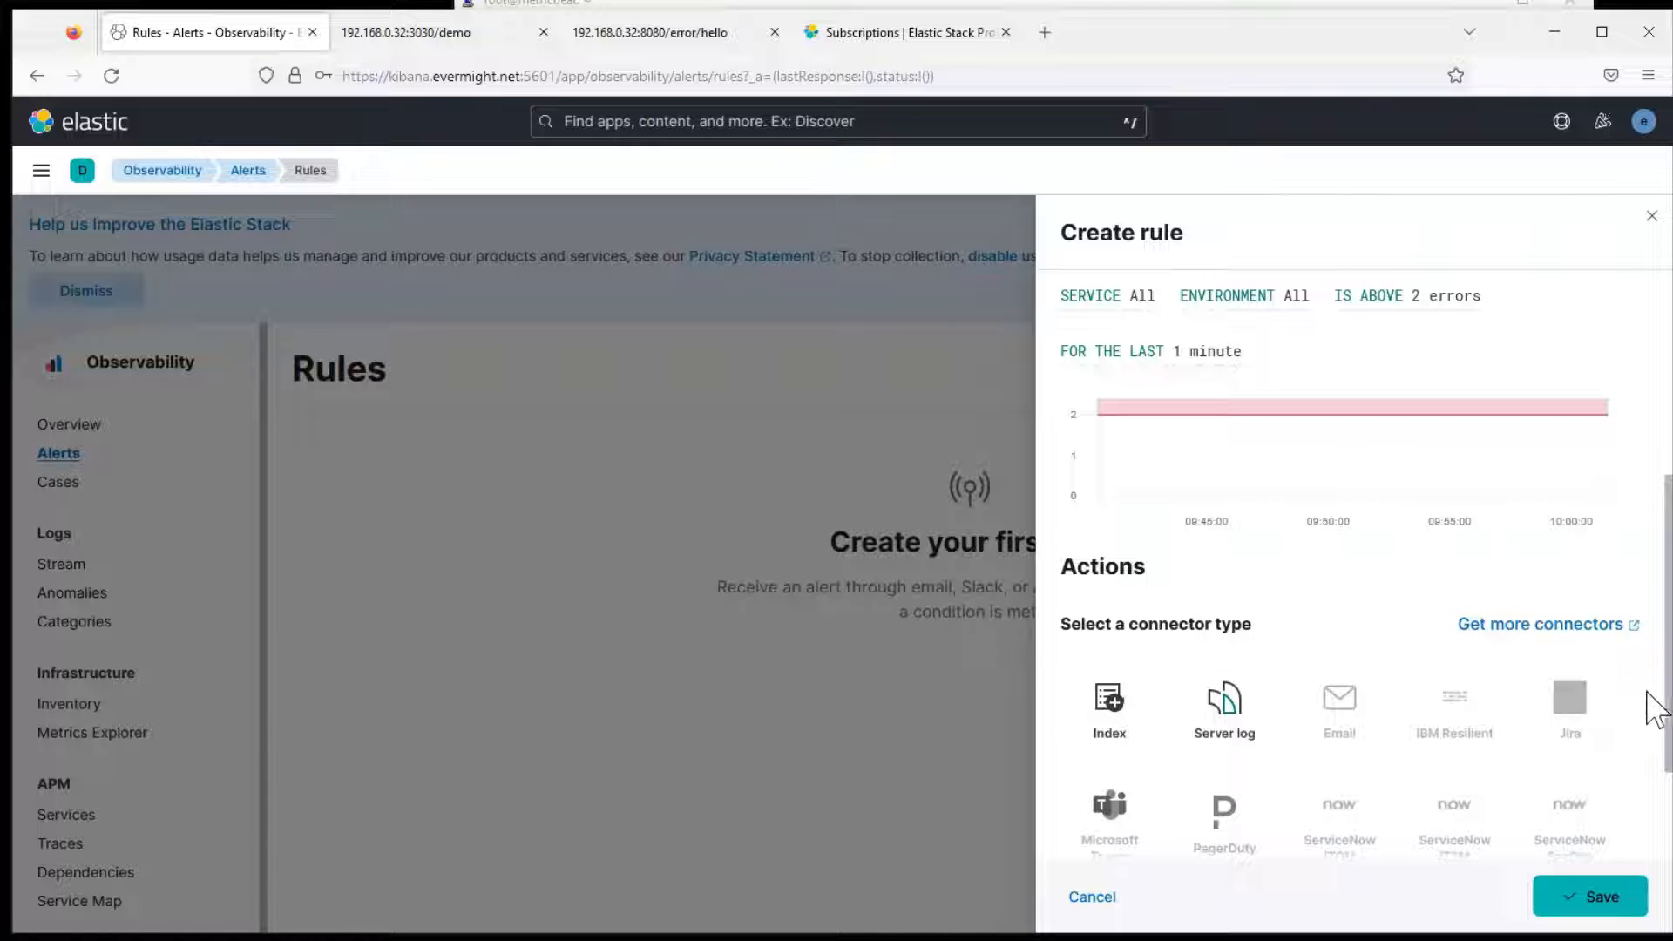
pyautogui.scroll(-2, 1668, 750)
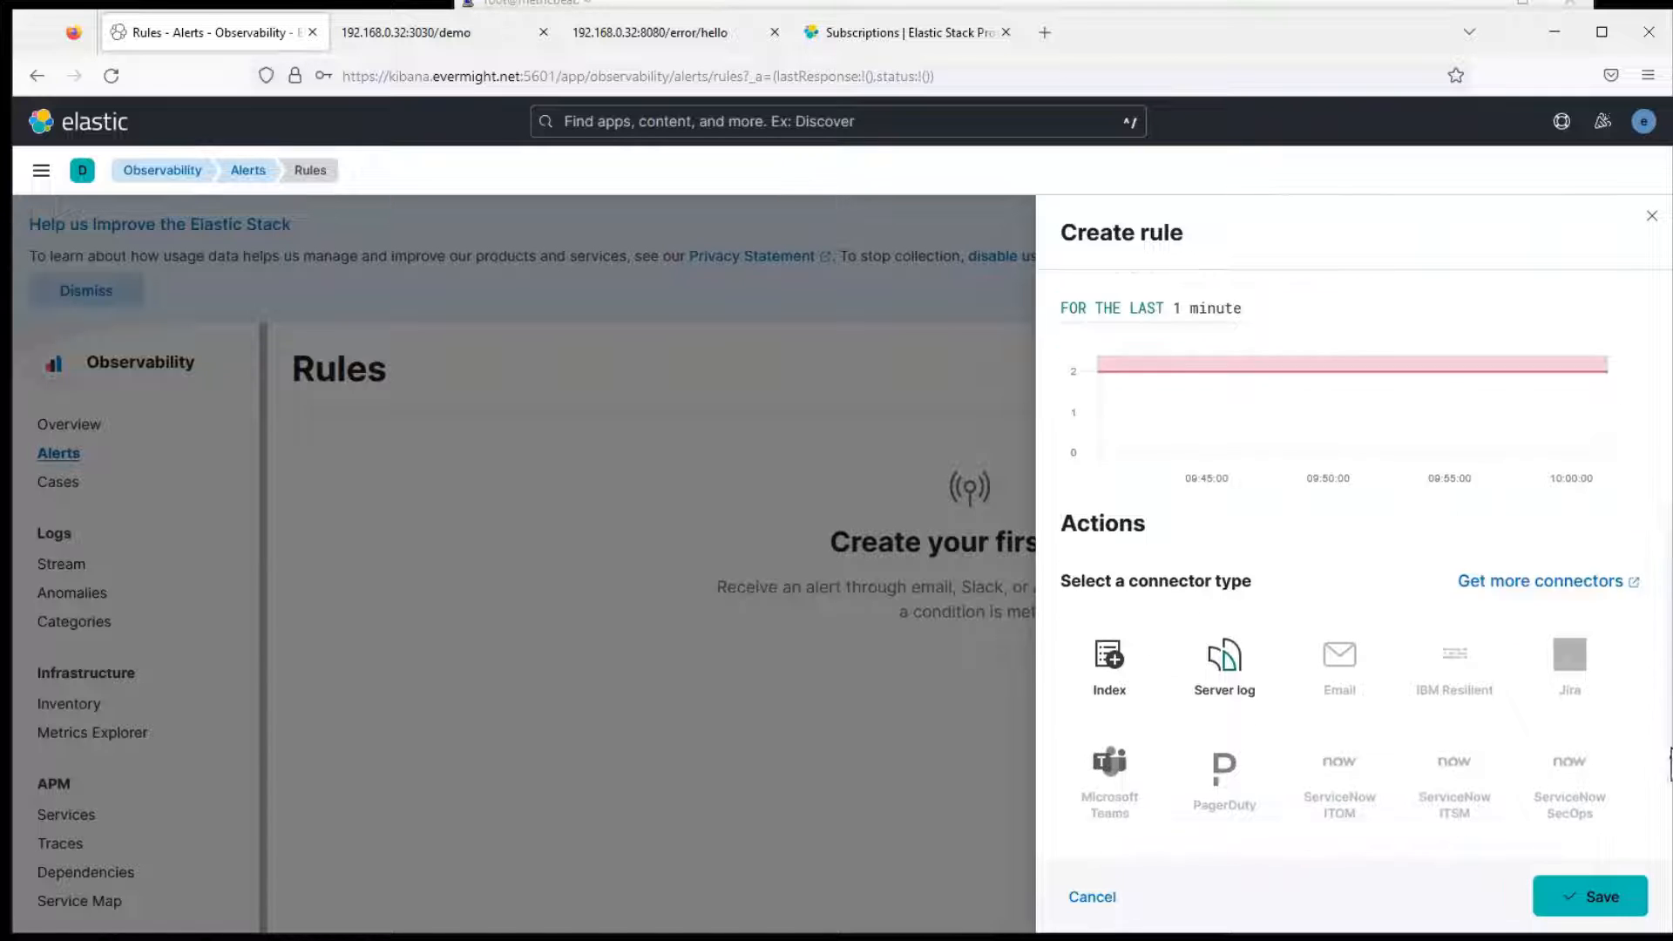
pyautogui.scroll(-2, 1668, 762)
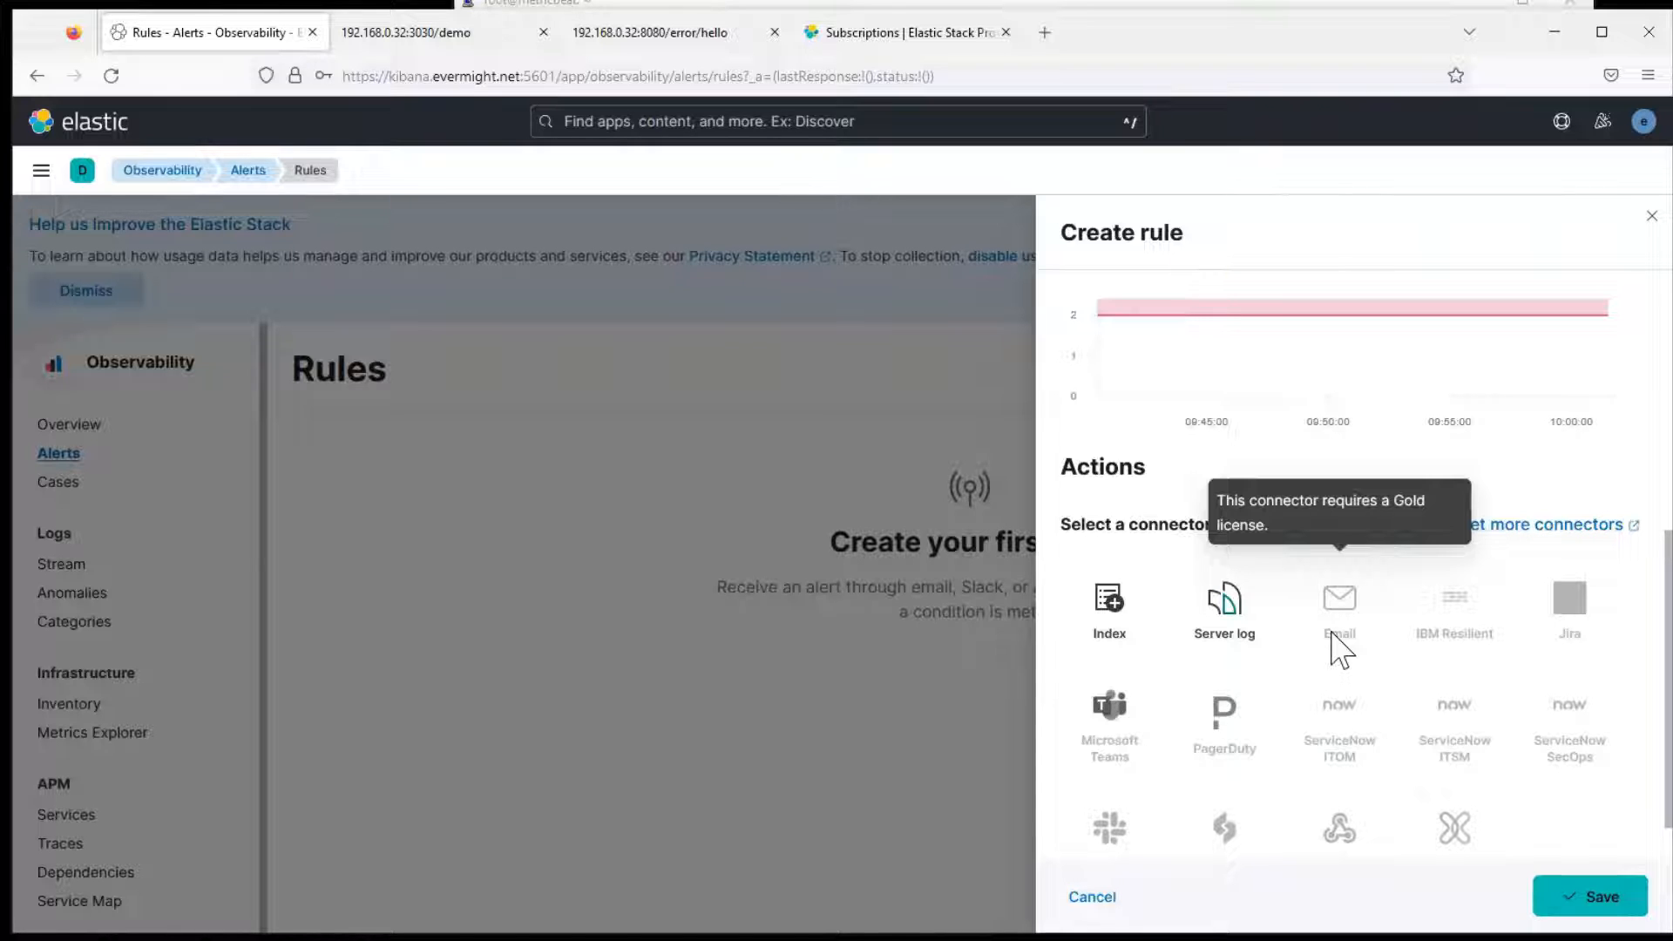
pyautogui.scroll(2, 1661, 558)
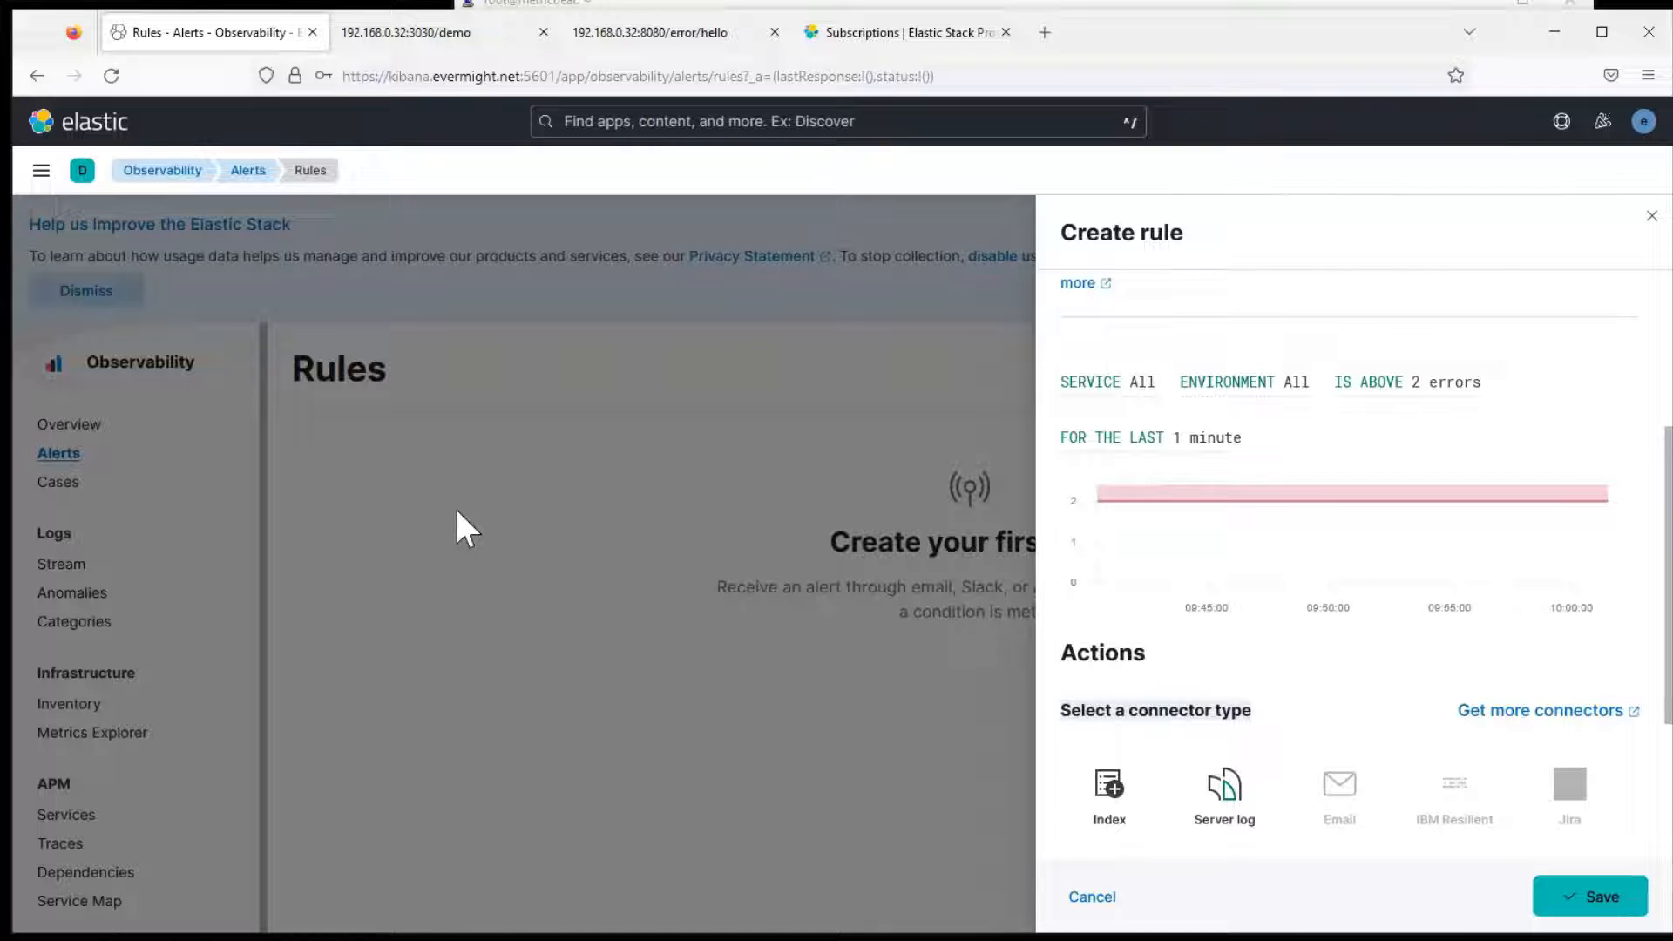
# - Save the Error Rule Threshold rule with no actions and refresh the rules list
pyautogui.click(1608, 889)
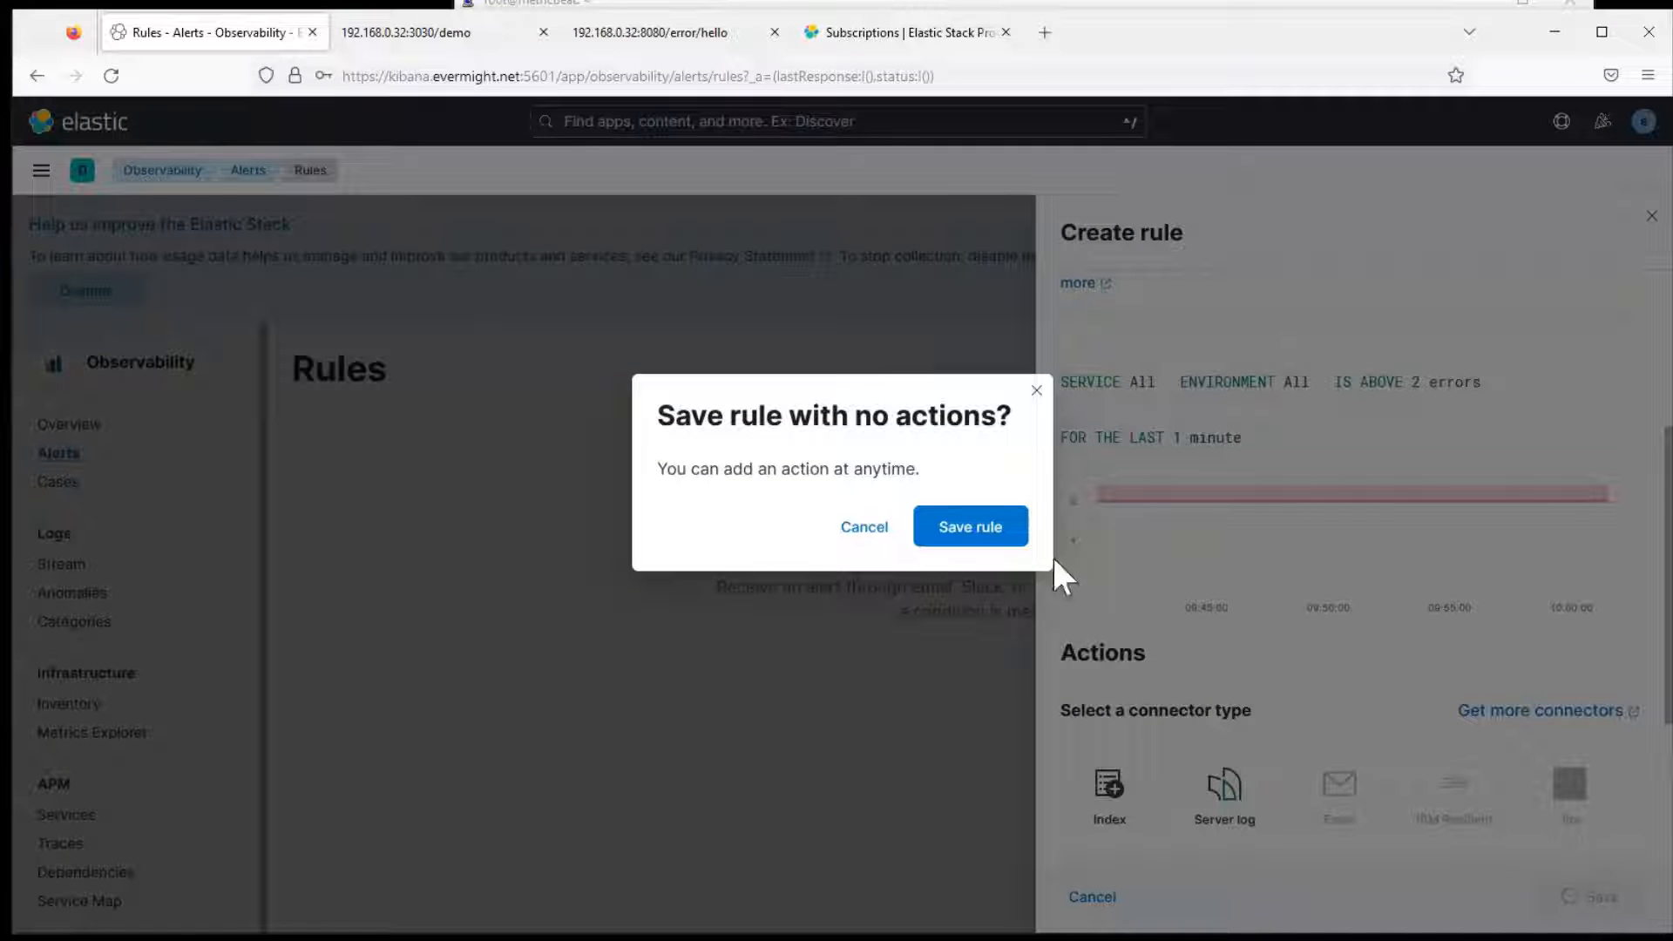
pyautogui.click(1004, 542)
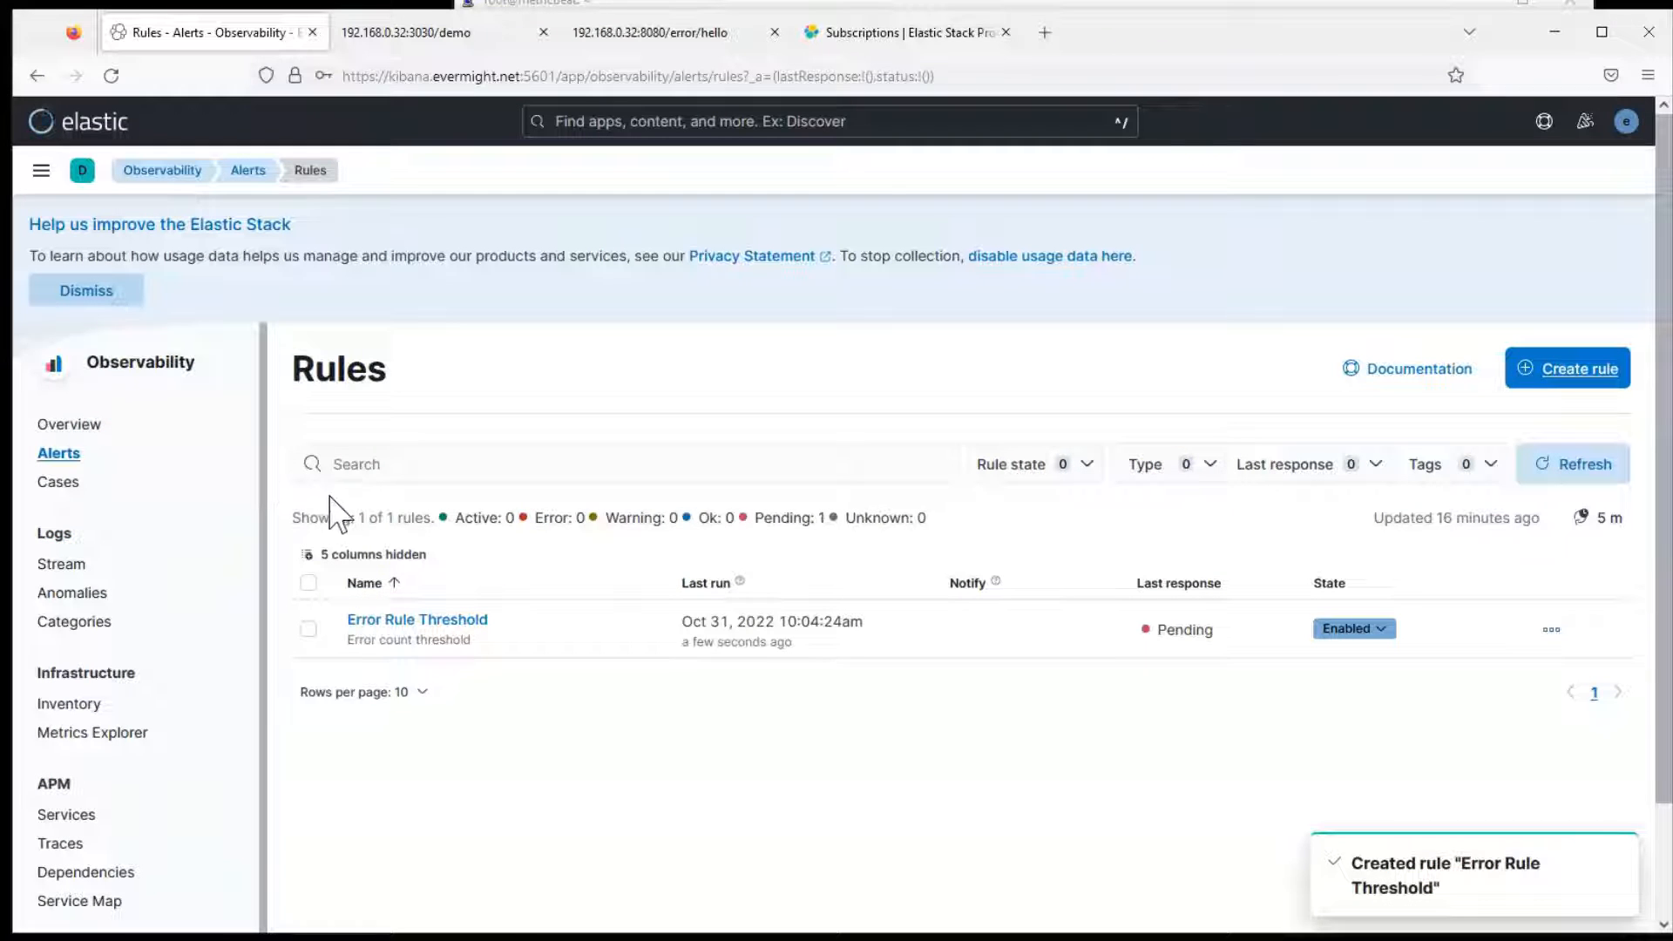
pyautogui.click(1592, 462)
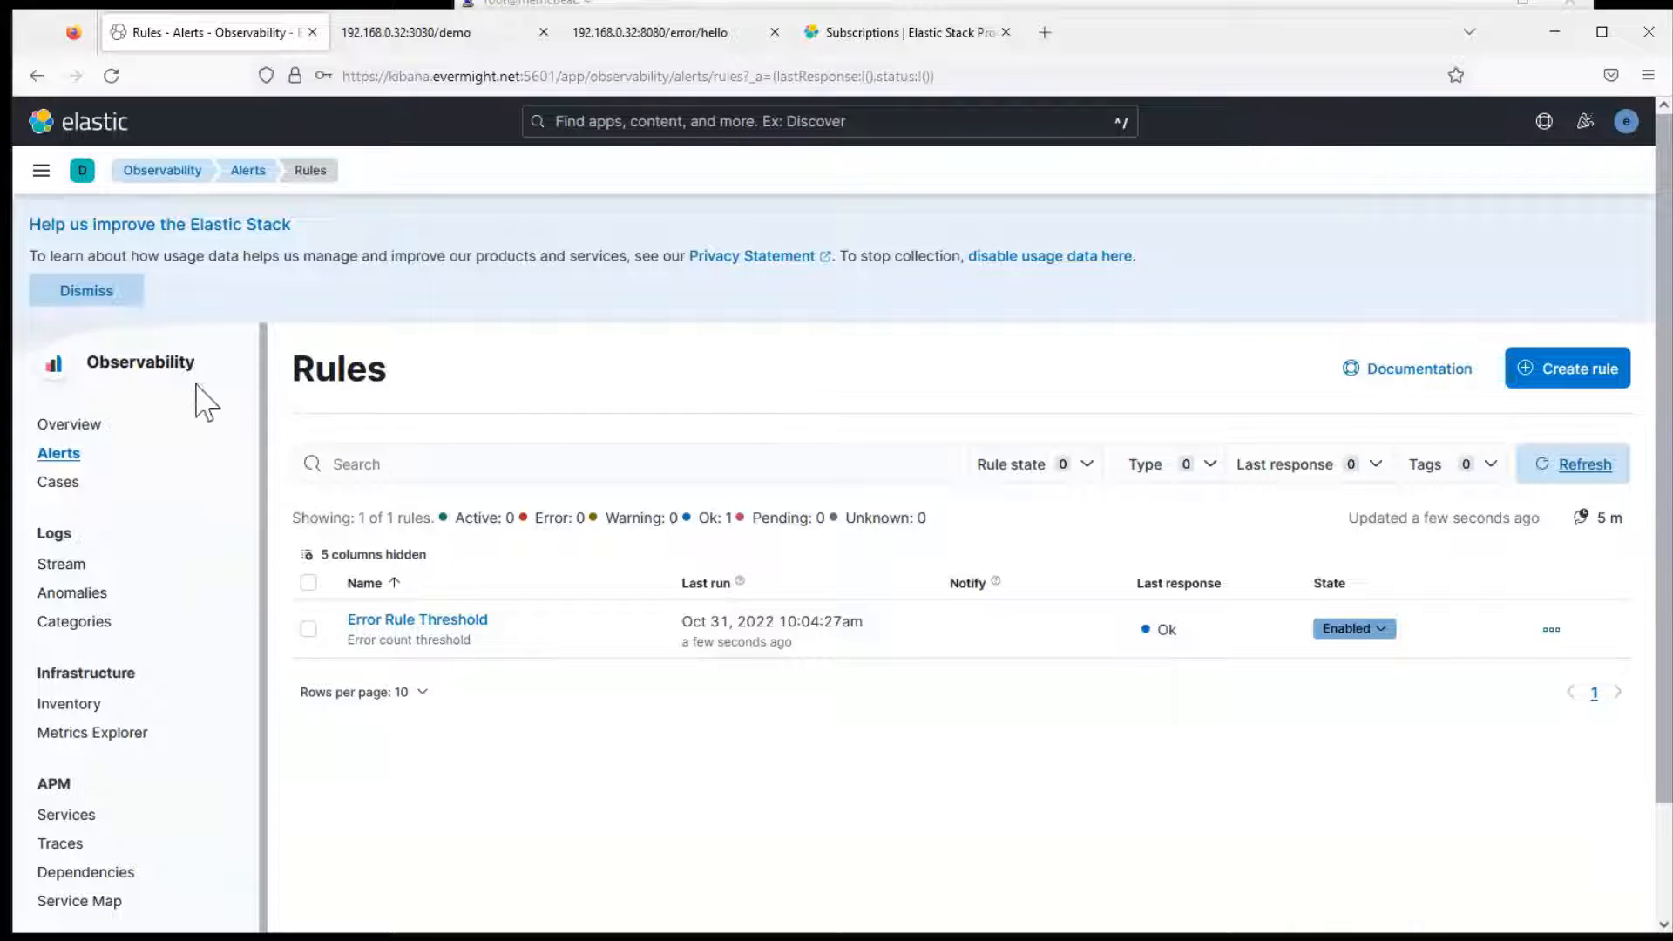
# - Check the Observability alerts page for alerts and return to the rules list
pyautogui.click(70, 452)
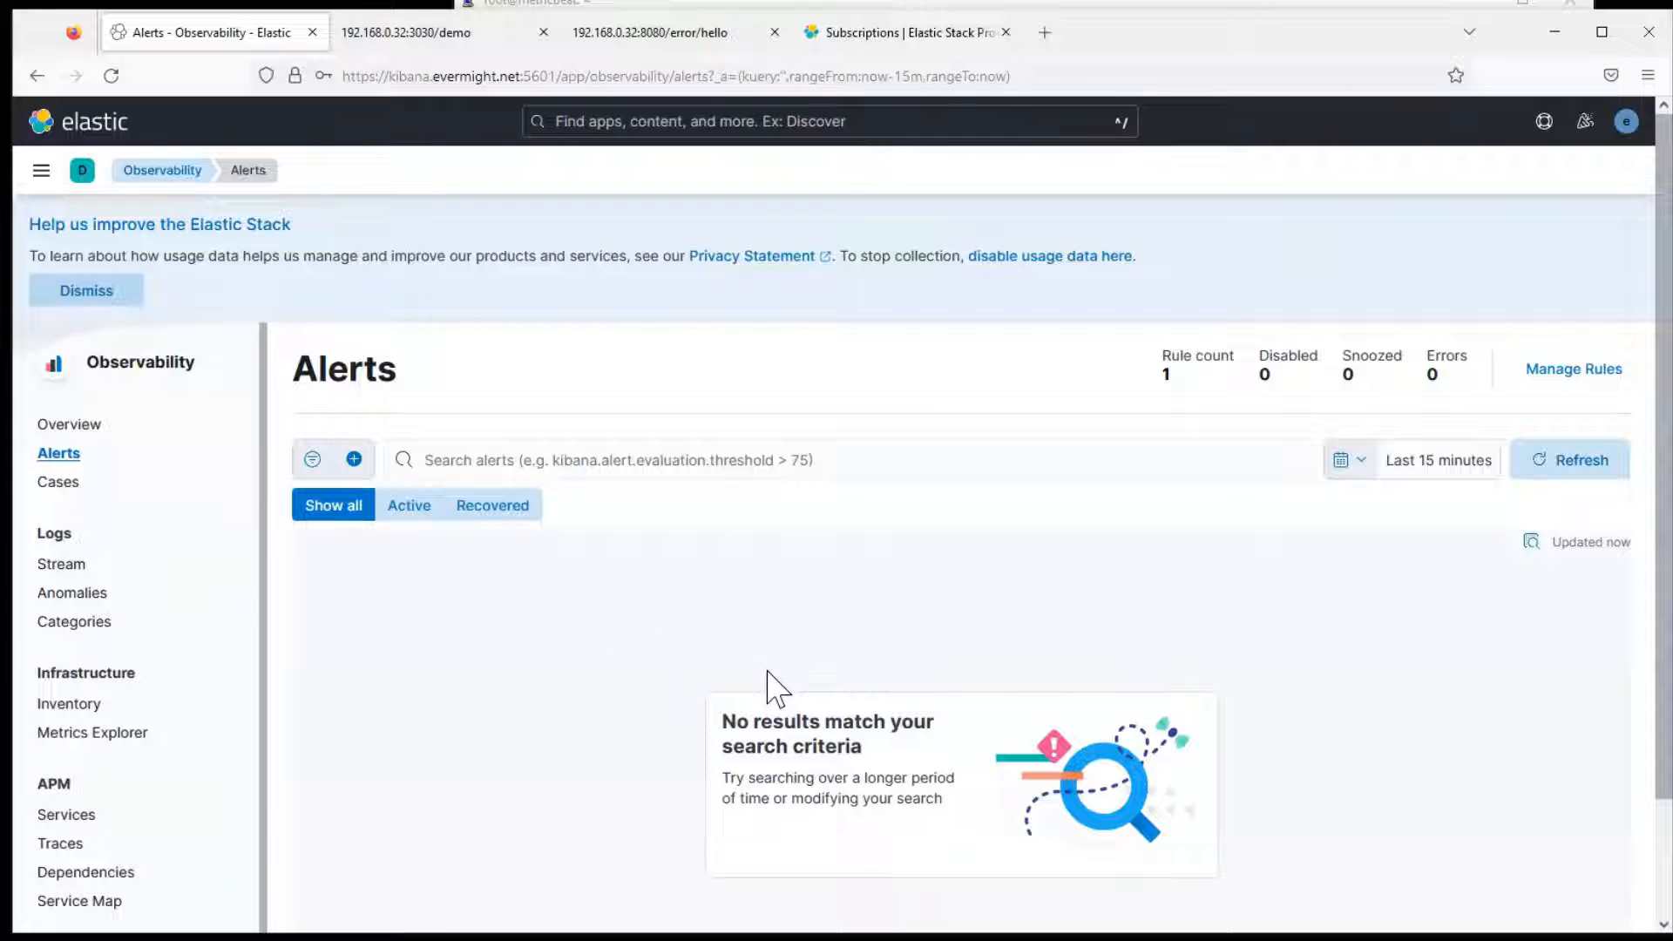
pyautogui.click(1574, 369)
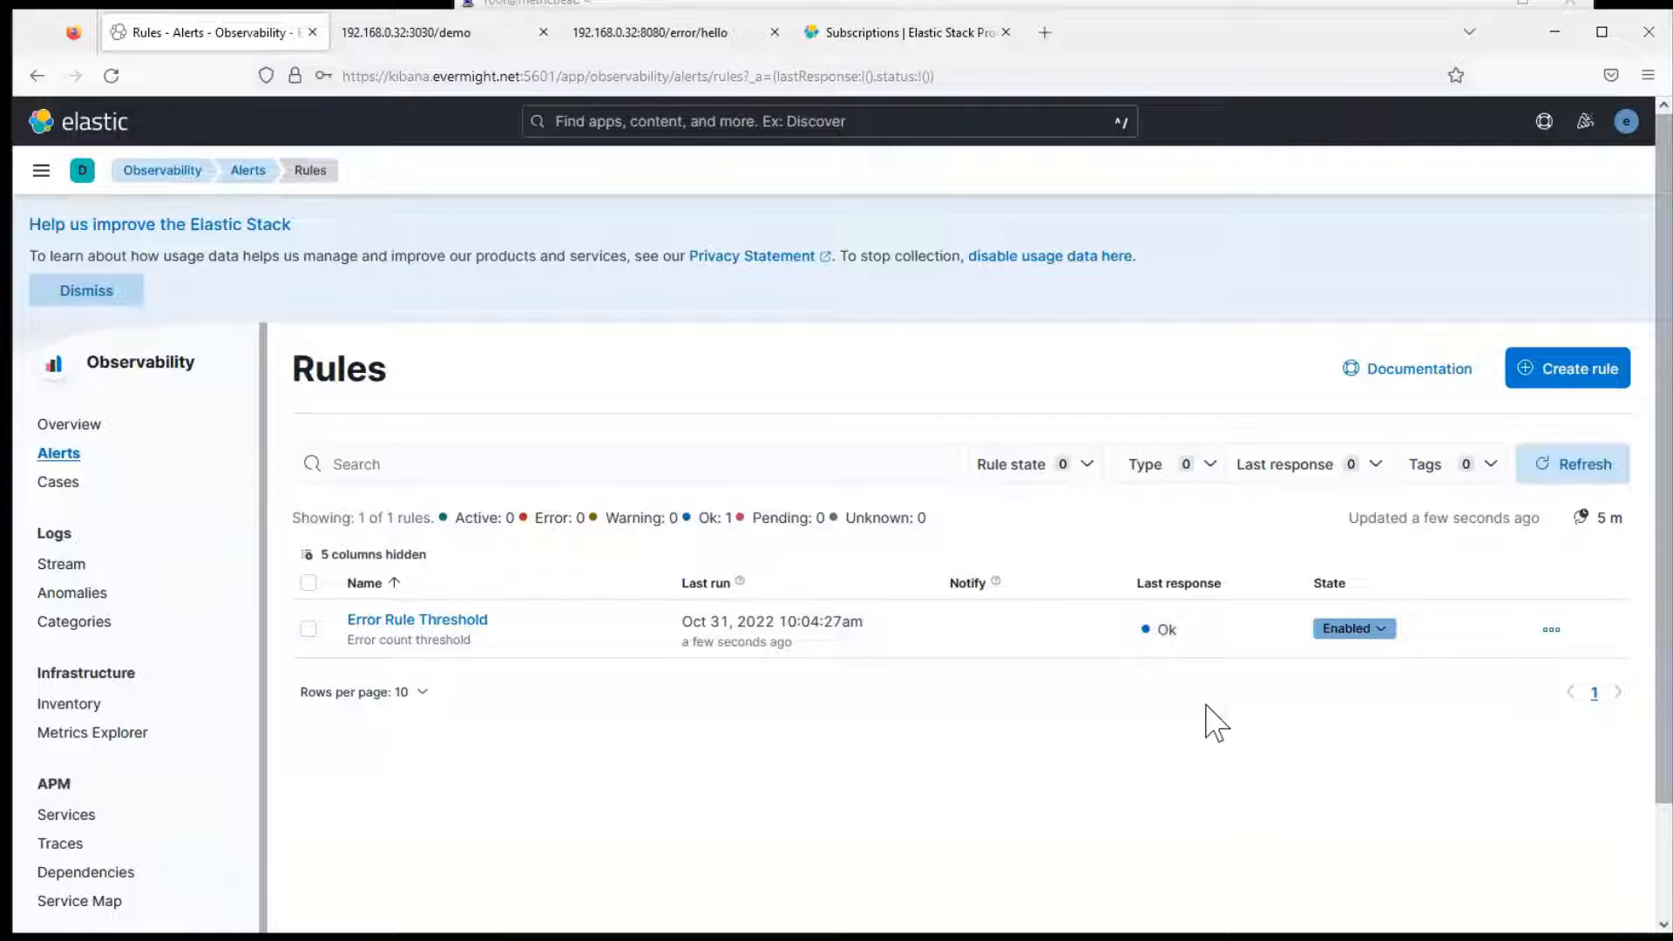
# - View the error/hello test page and check the Node app's error route in node/apm/index.js in the terminal
pyautogui.click(621, 39)
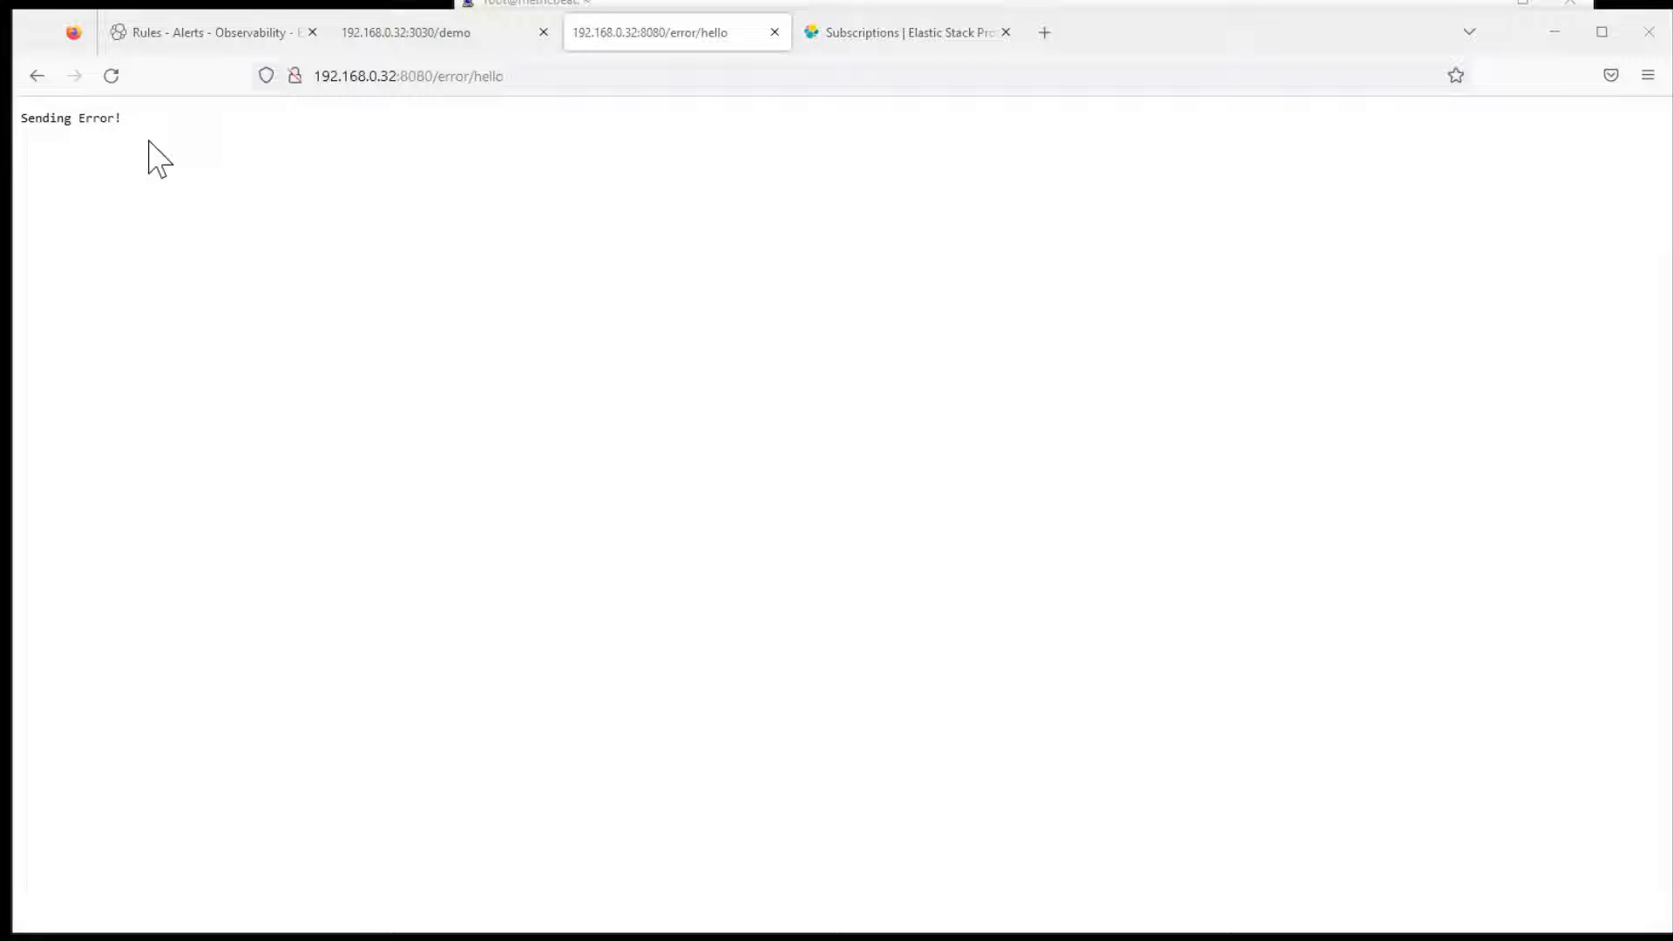
pyautogui.hotkey('alt', 'Tab')
pyautogui.press('Up')
pyautogui.press('Return')
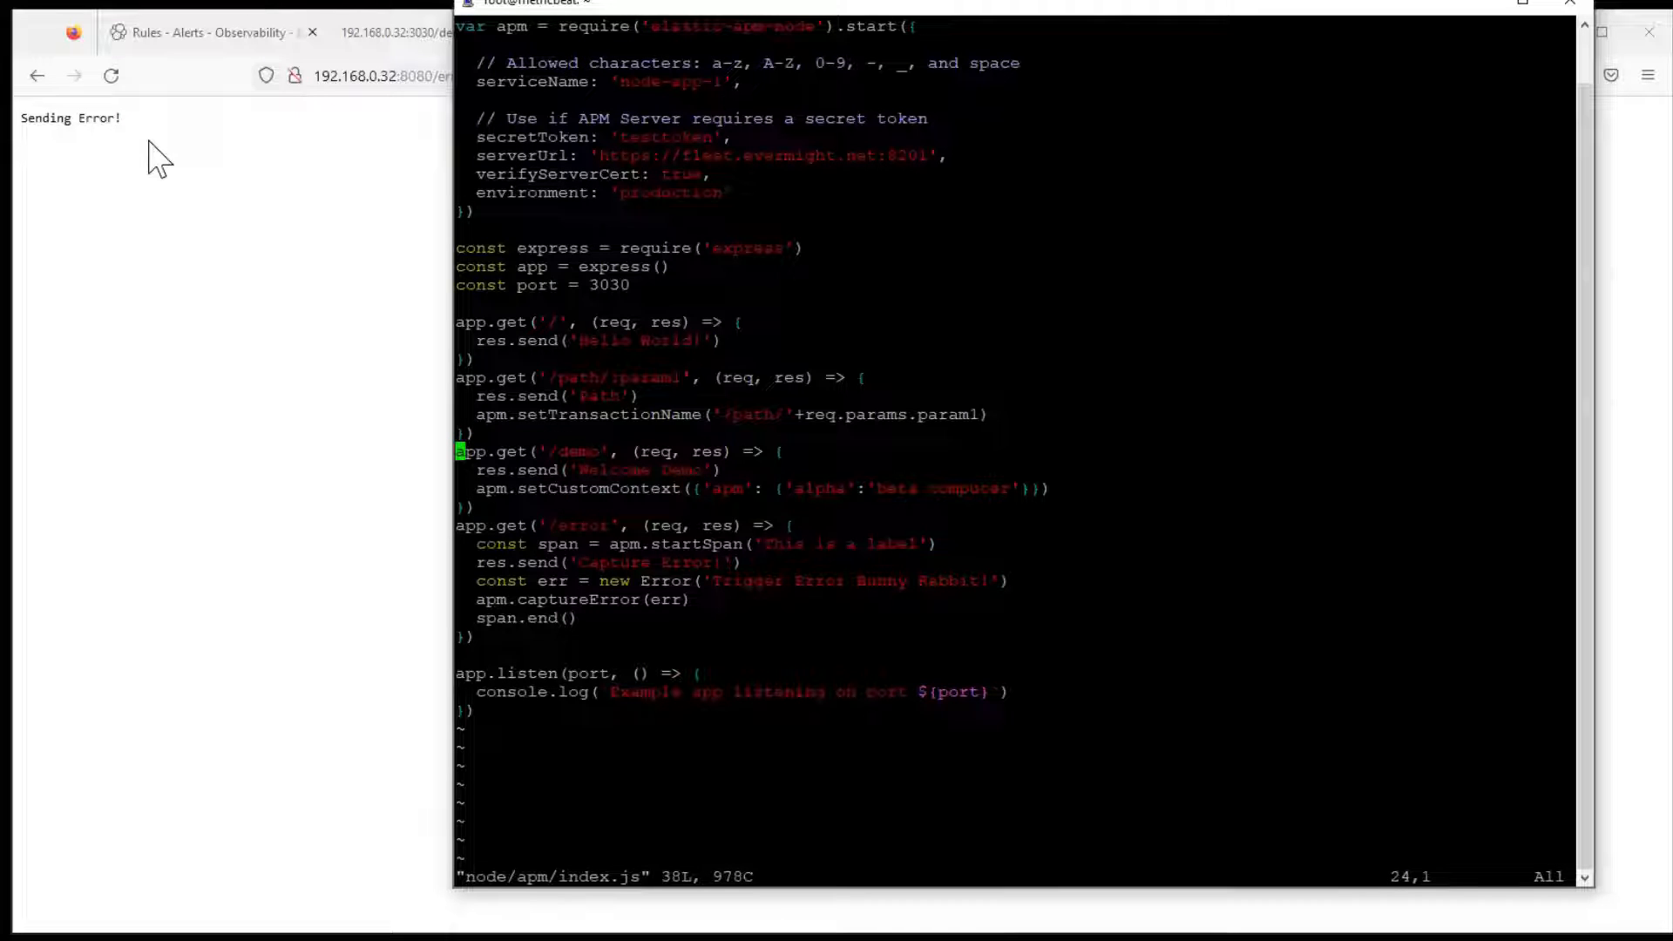
# - Load 192.168.0.32:3030/error/ in place of the Node app's demo page to generate captured errors
pyautogui.click(337, 441)
pyautogui.click(411, 29)
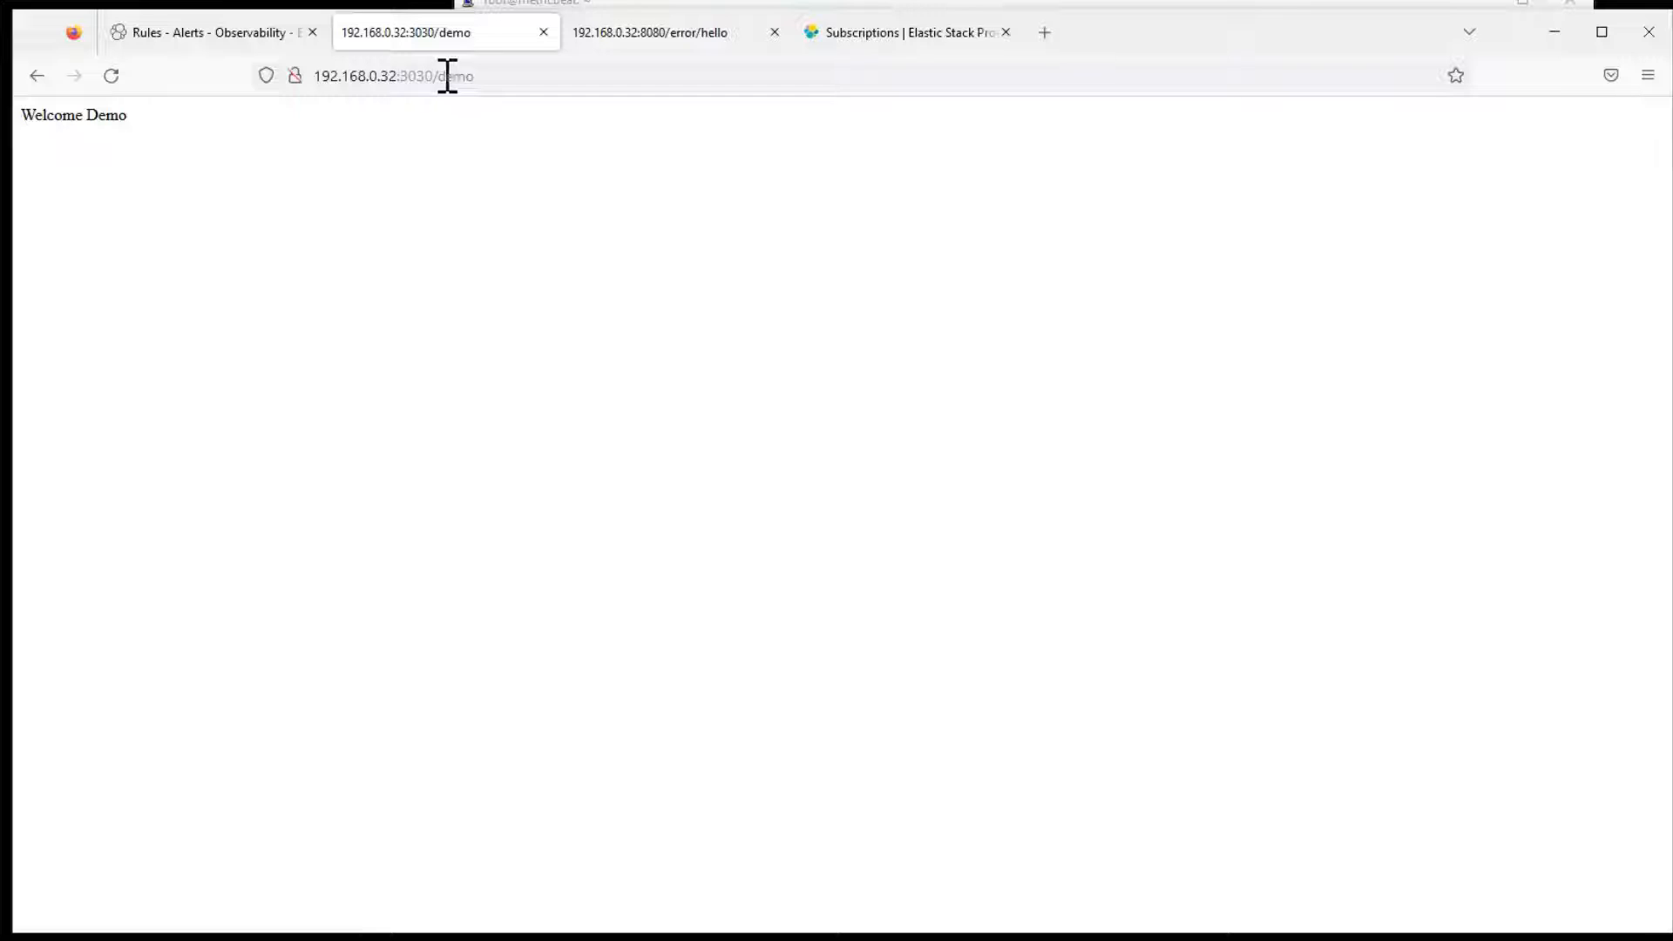
pyautogui.moveTo(448, 75); pyautogui.dragTo(477, 77)
pyautogui.press('BackSpace')
pyautogui.press('BackSpace')
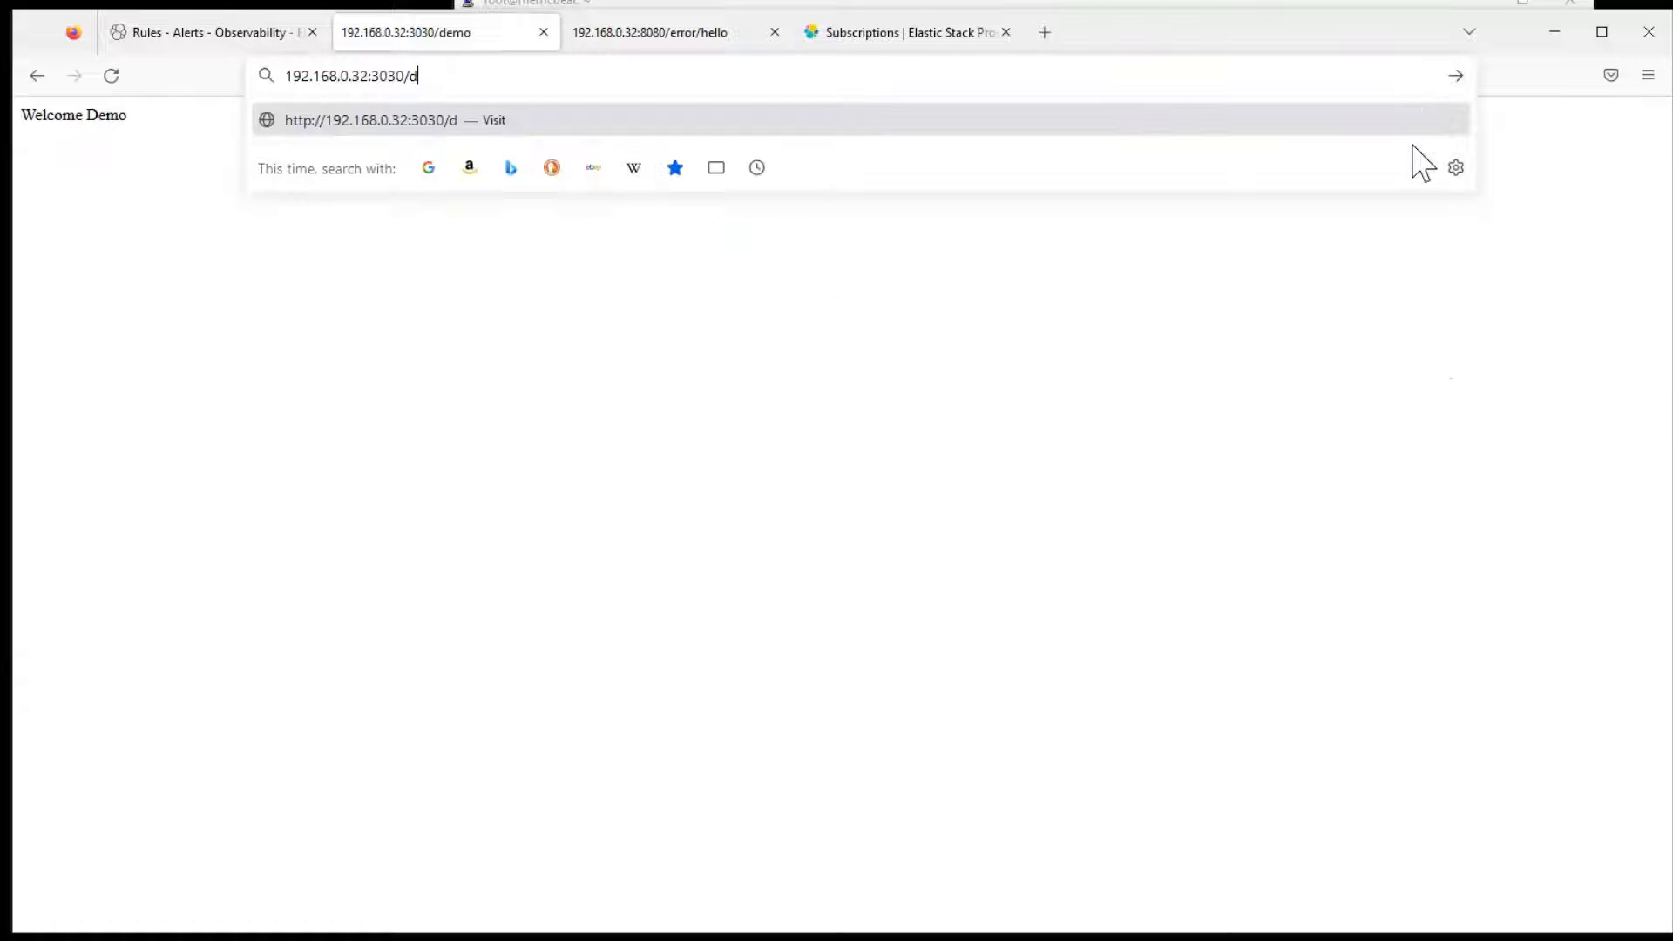
pyautogui.write('er')
pyautogui.press('BackSpace')
pyautogui.write('ror/')
pyautogui.press('Return')
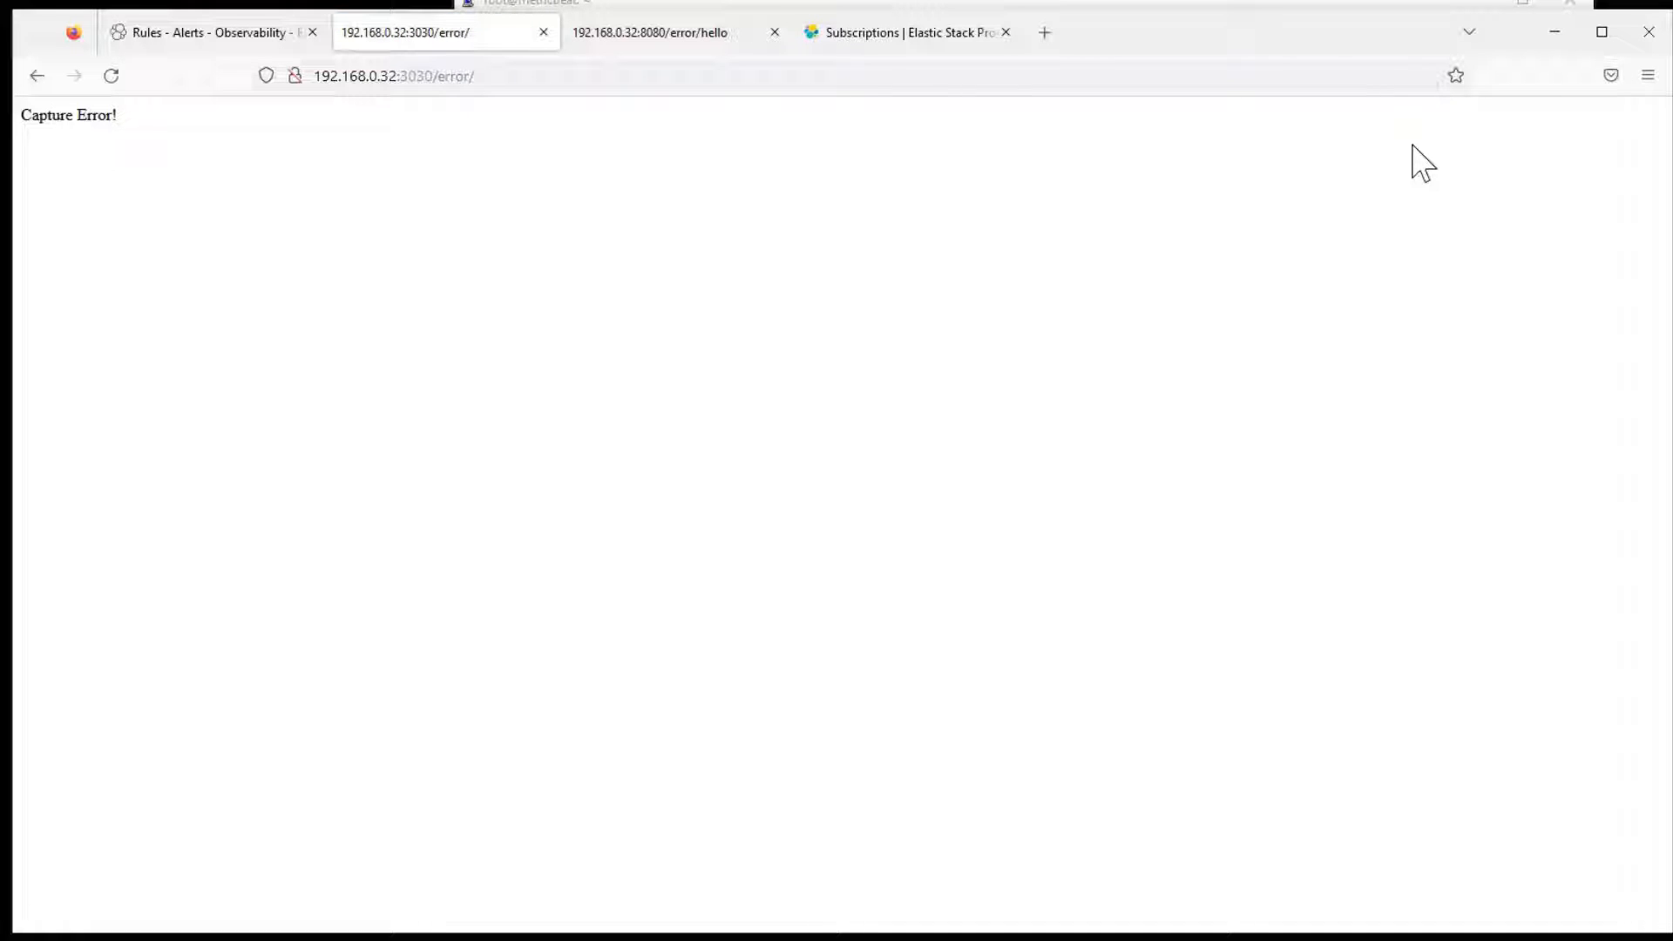
# - Open the APM services list in Kibana and refresh its data
pyautogui.click(177, 39)
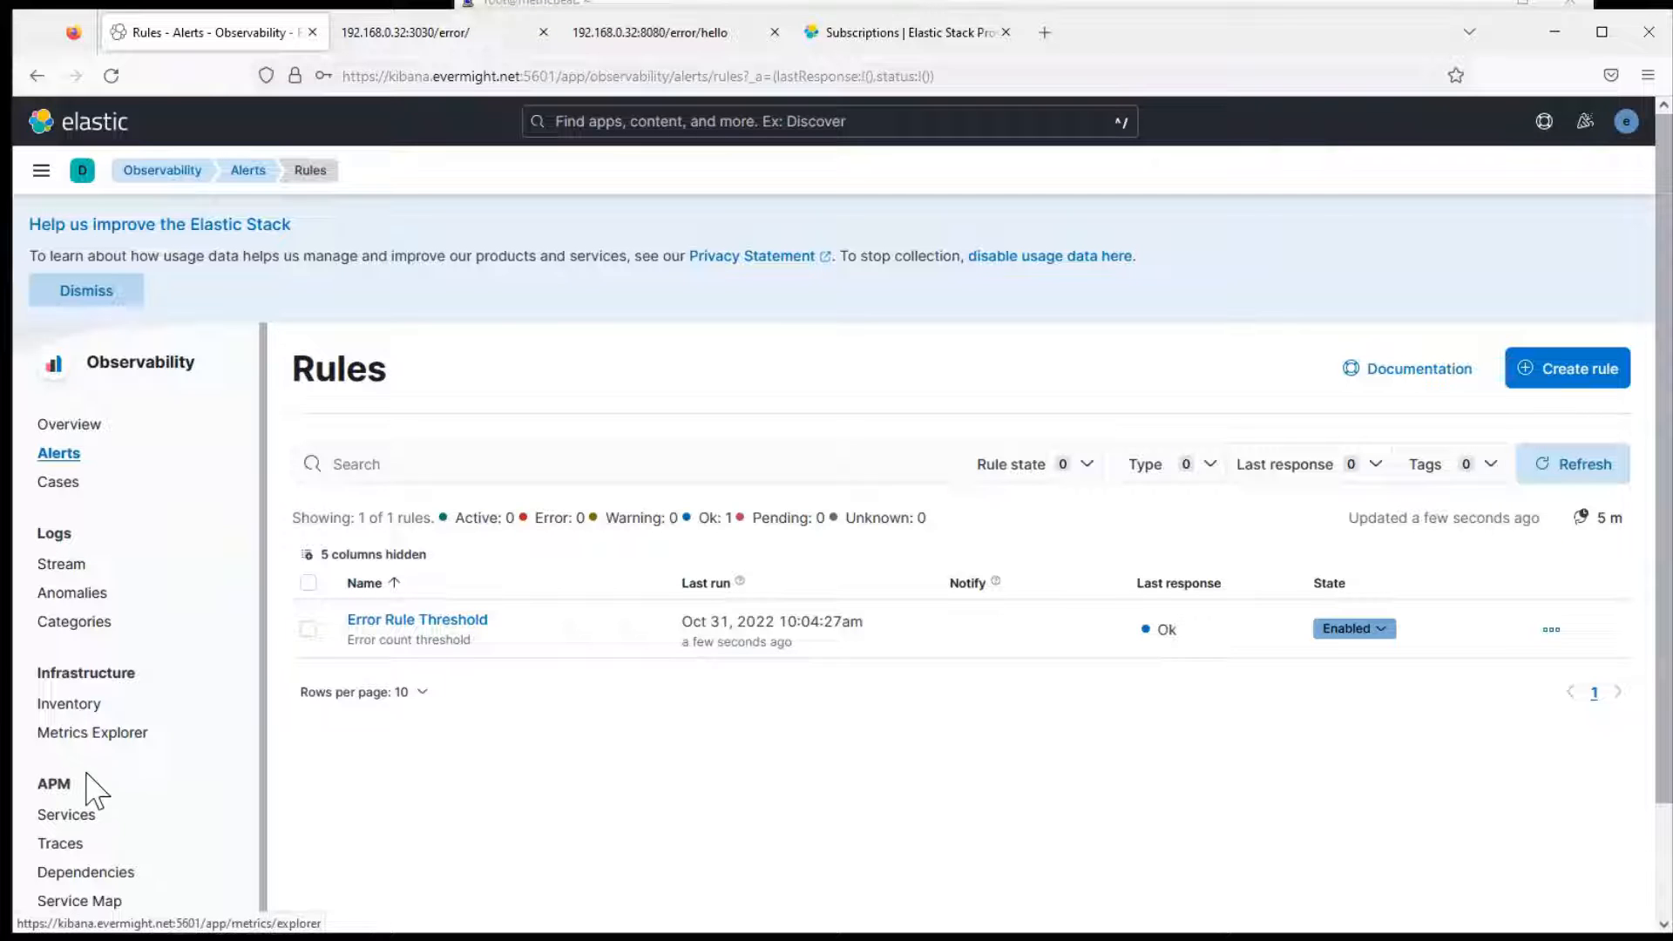
pyautogui.click(74, 817)
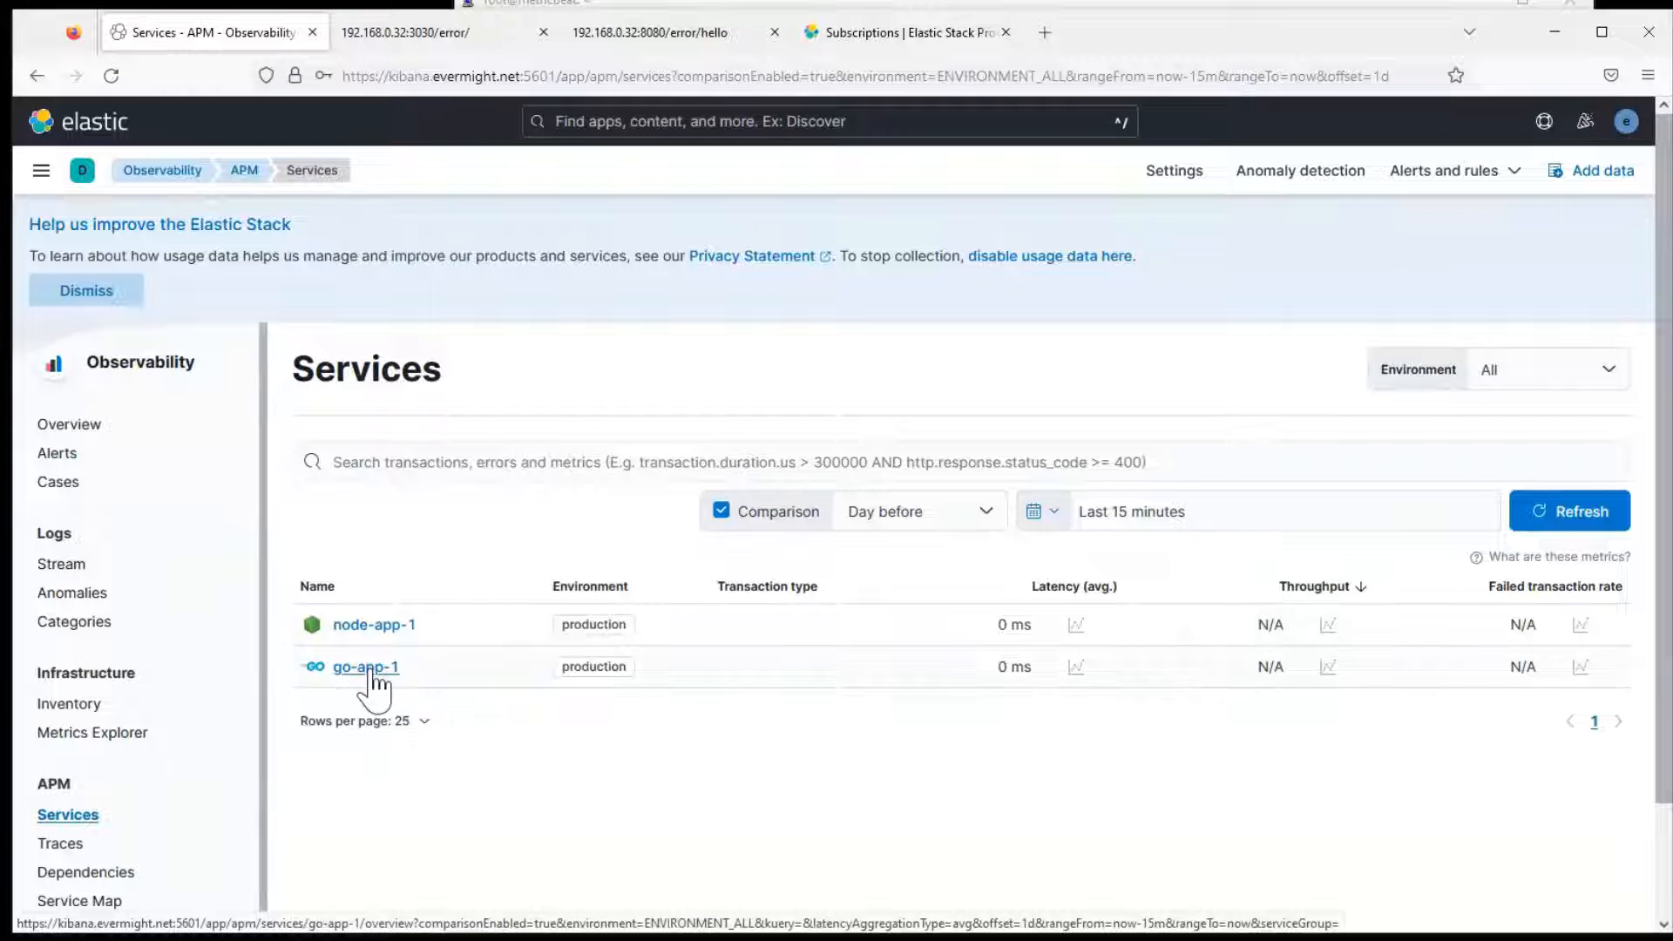
pyautogui.click(1576, 513)
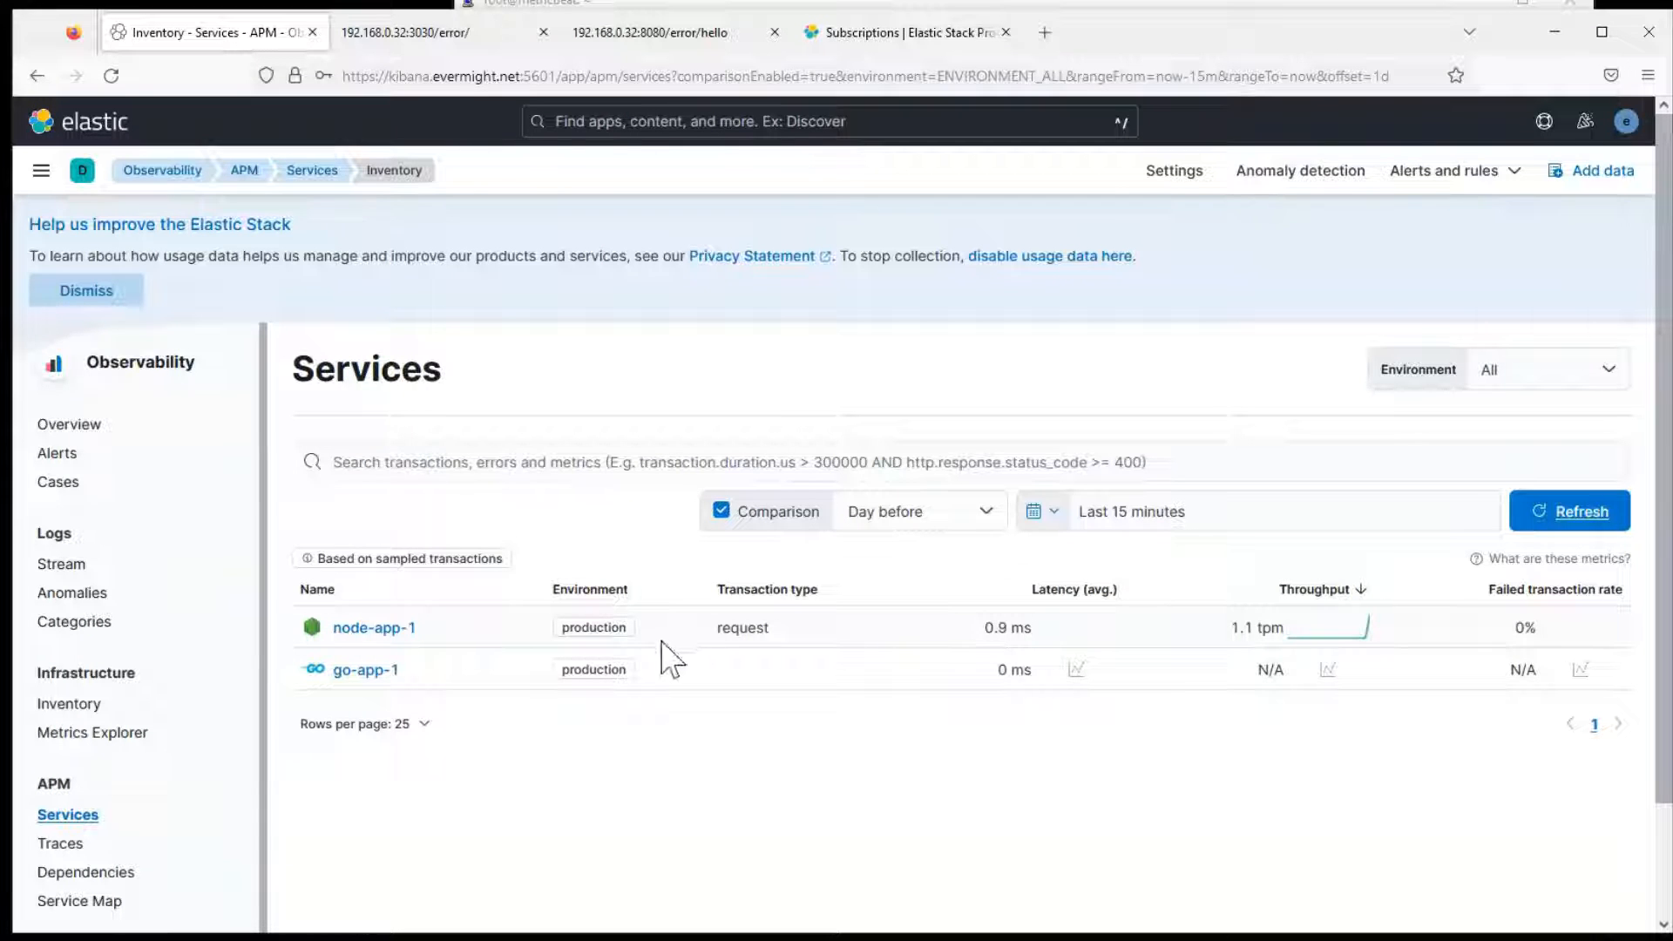
# - Examine the error occurrences and the alerts of the node-app-1 service
pyautogui.click(381, 630)
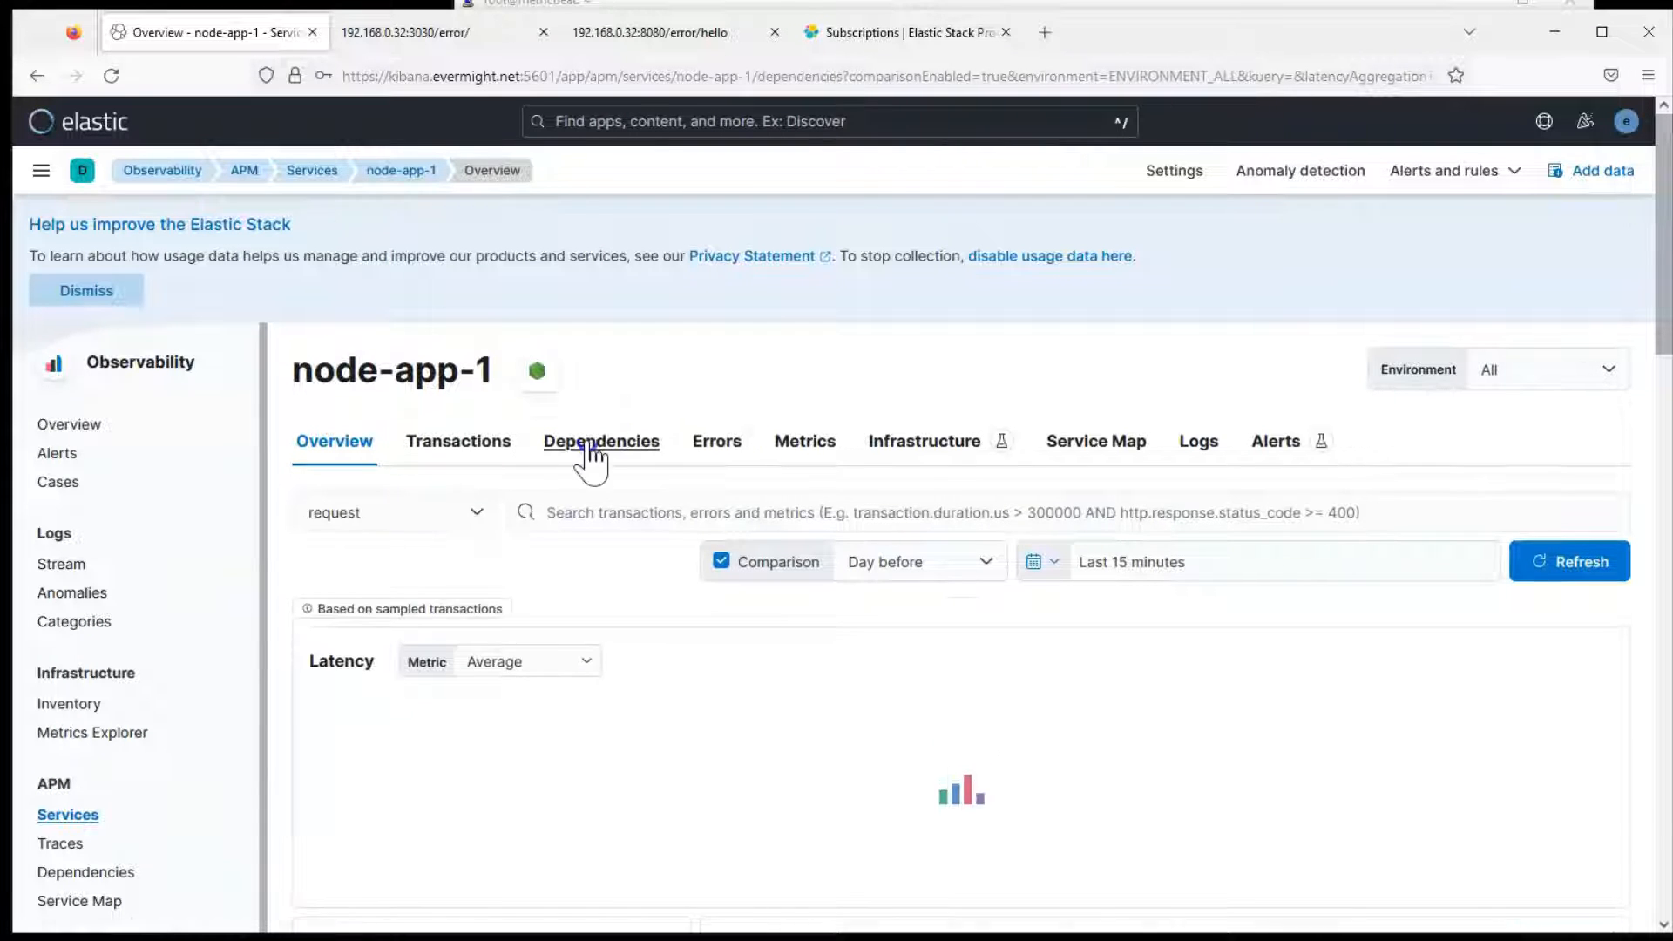
pyautogui.click(610, 442)
pyautogui.click(718, 445)
pyautogui.moveTo(893, 669)
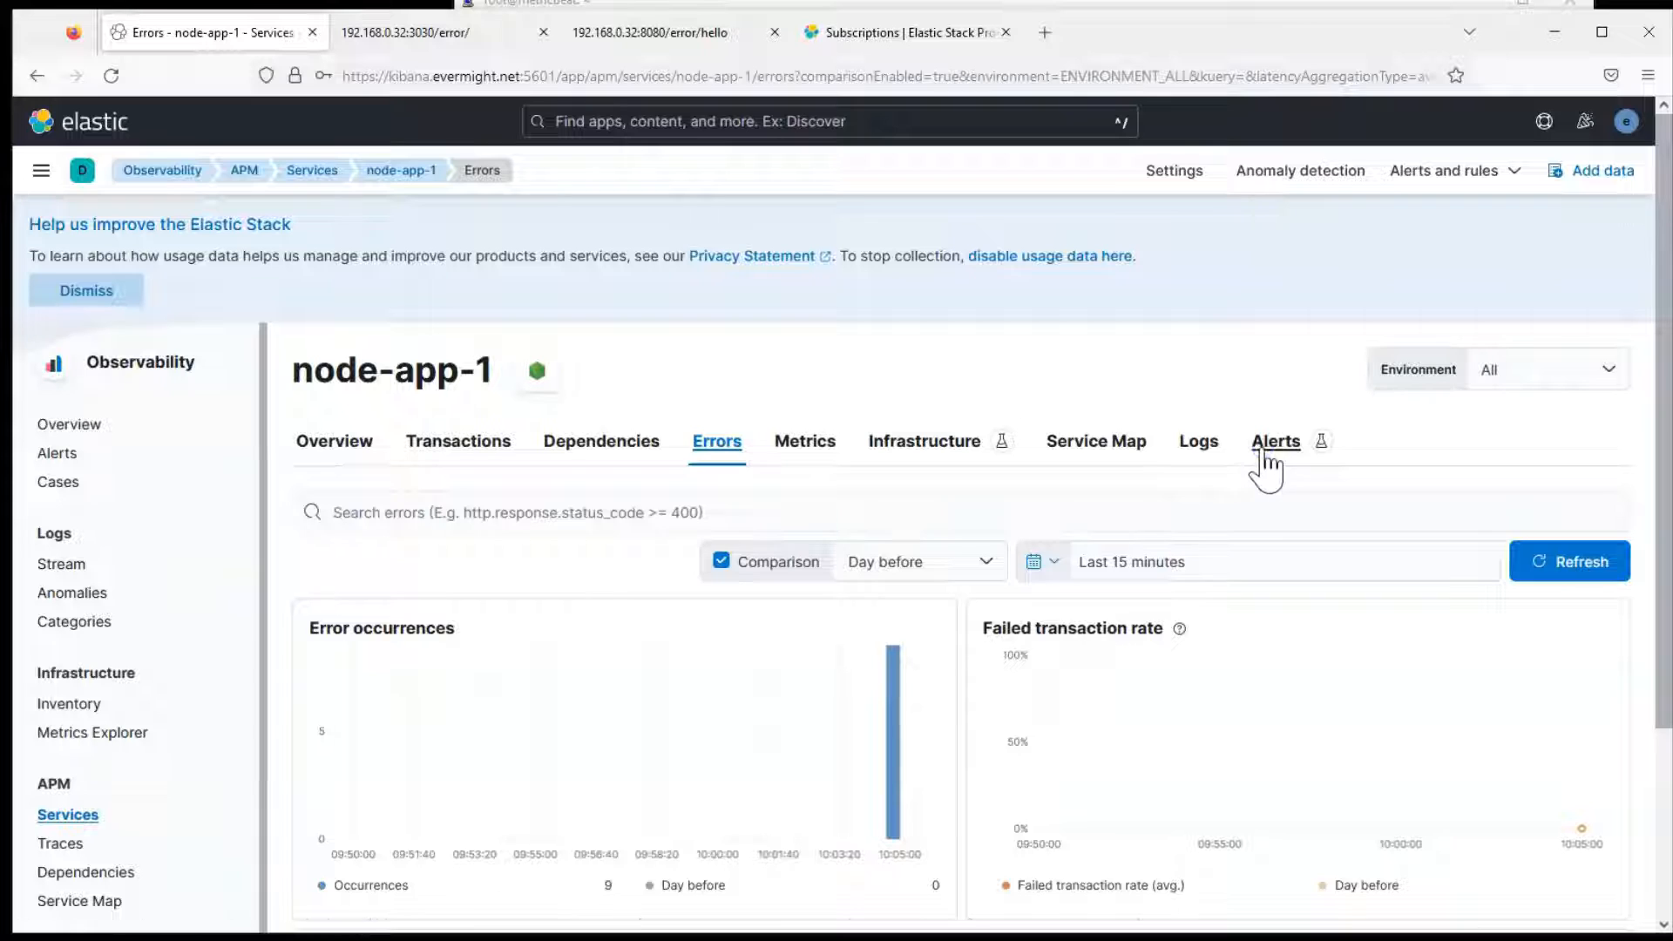
pyautogui.click(1261, 462)
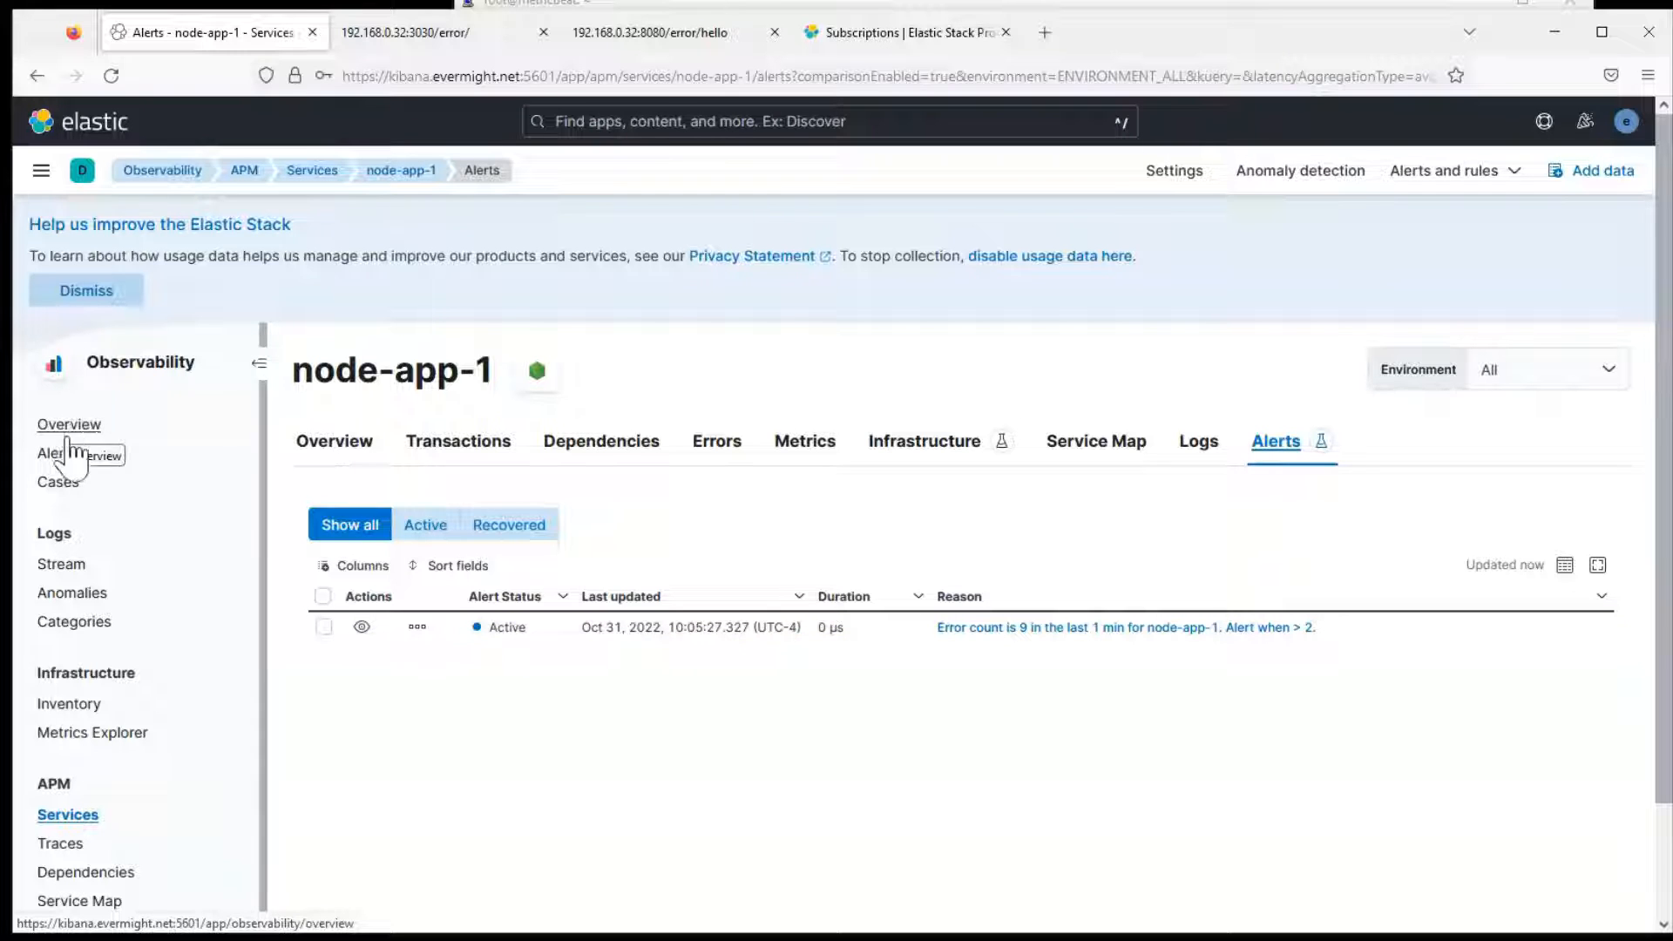
# - Open the Observability alerts list, revisit both apps' error test pages and refresh the alerts
pyautogui.click(66, 455)
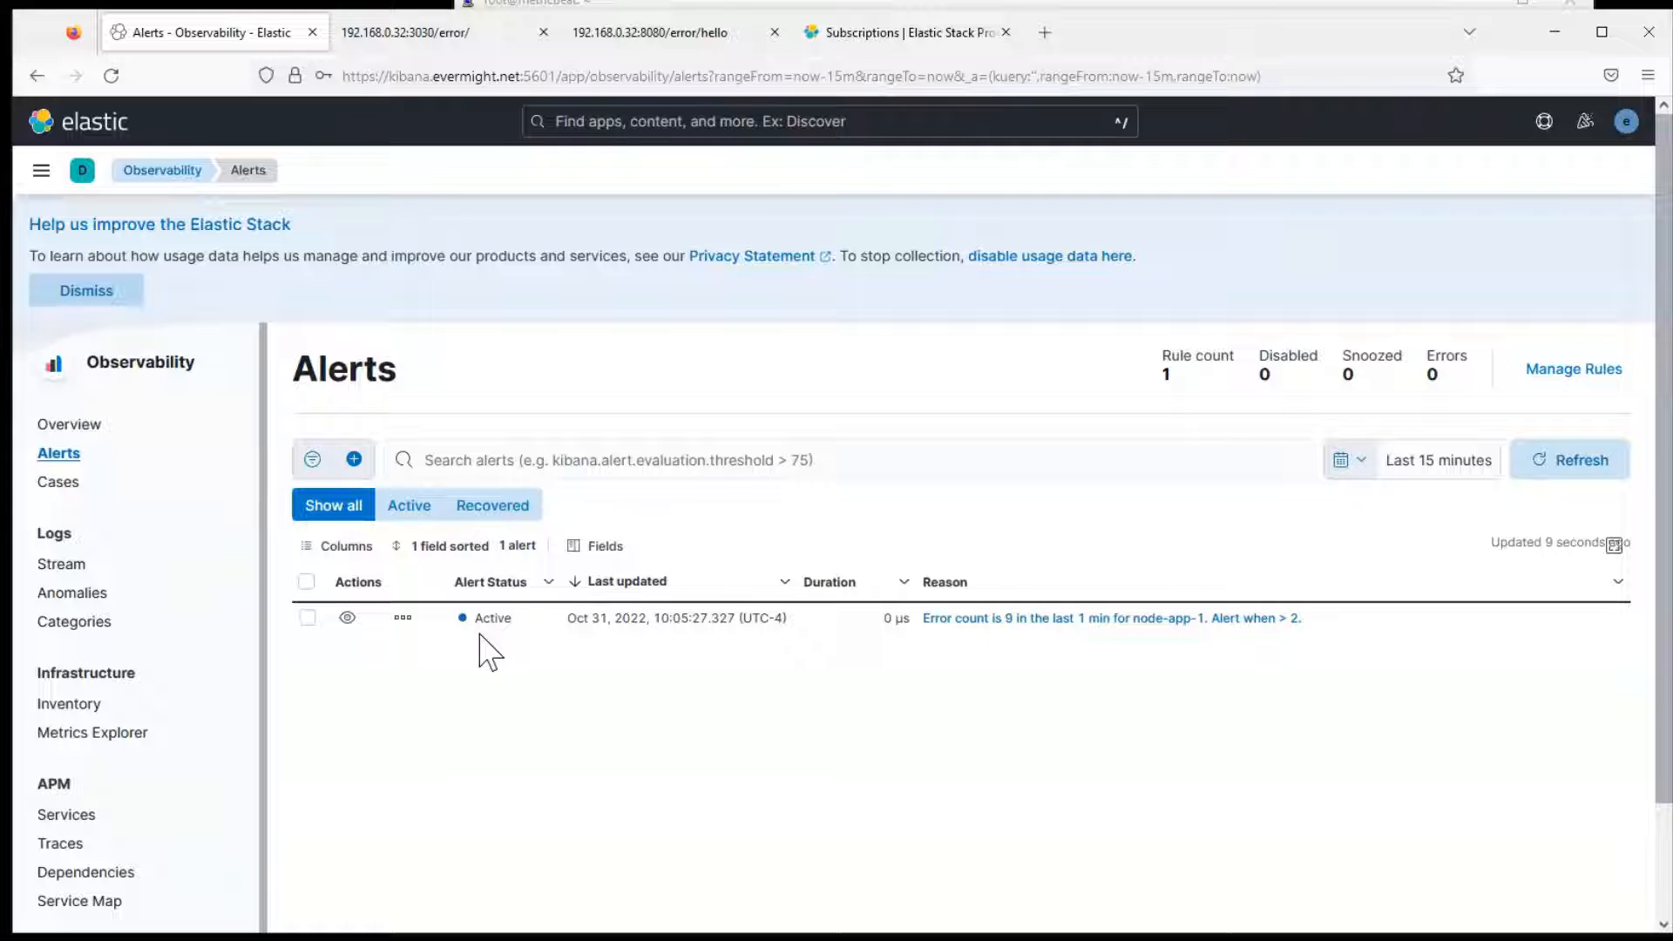
pyautogui.click(593, 35)
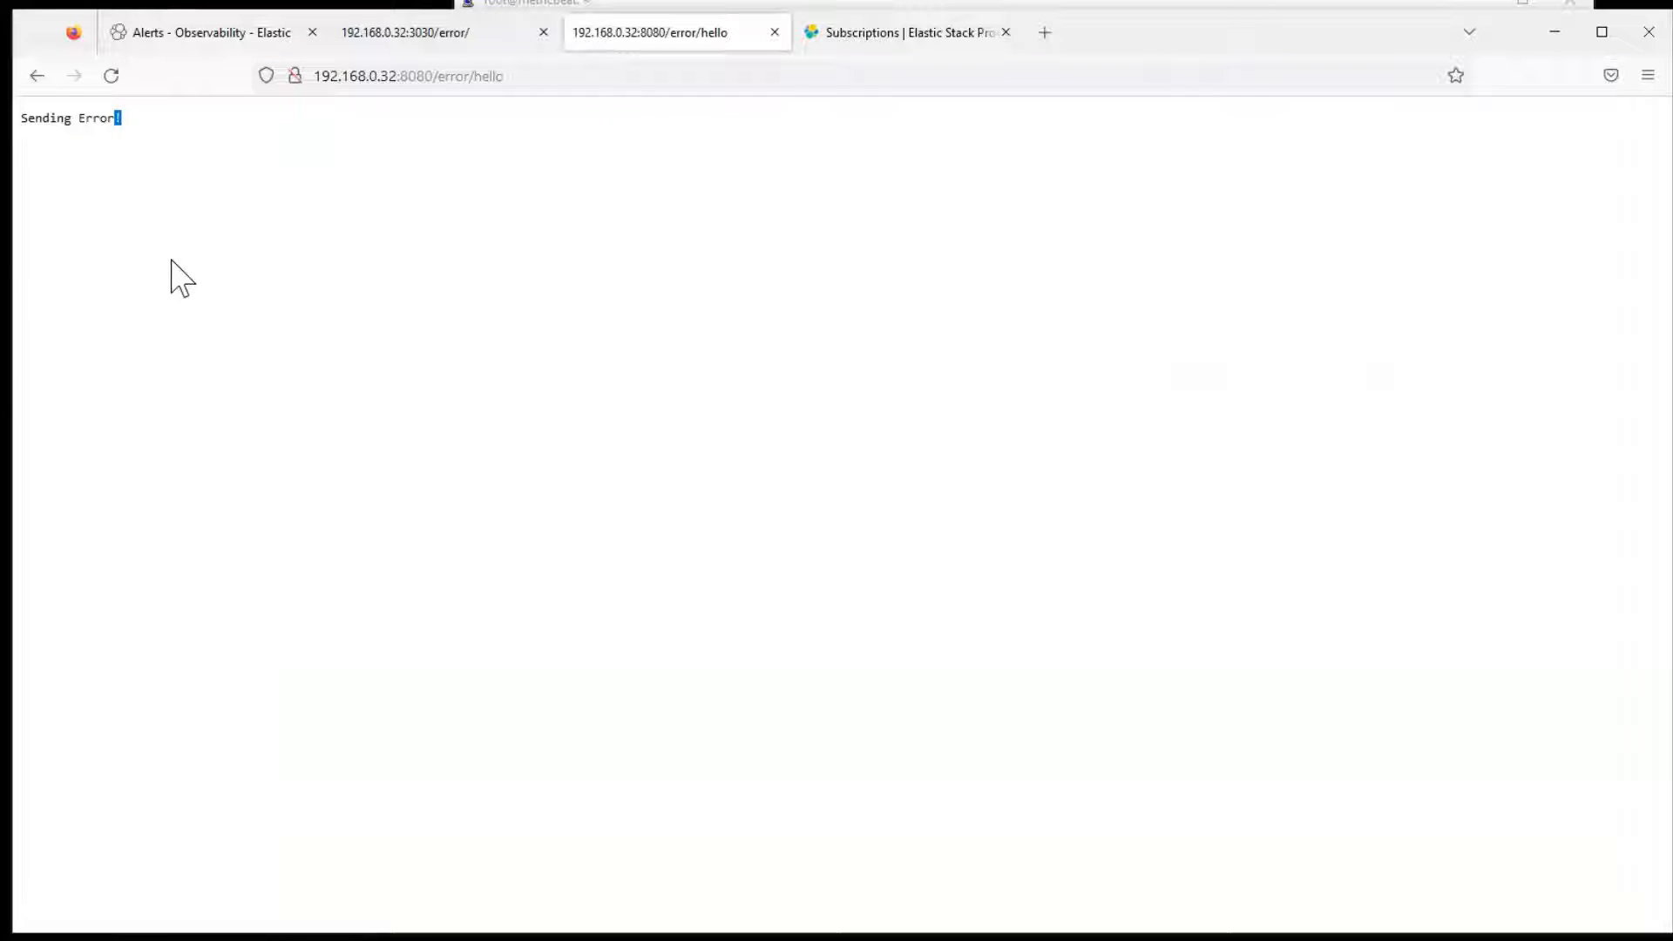
pyautogui.click(376, 38)
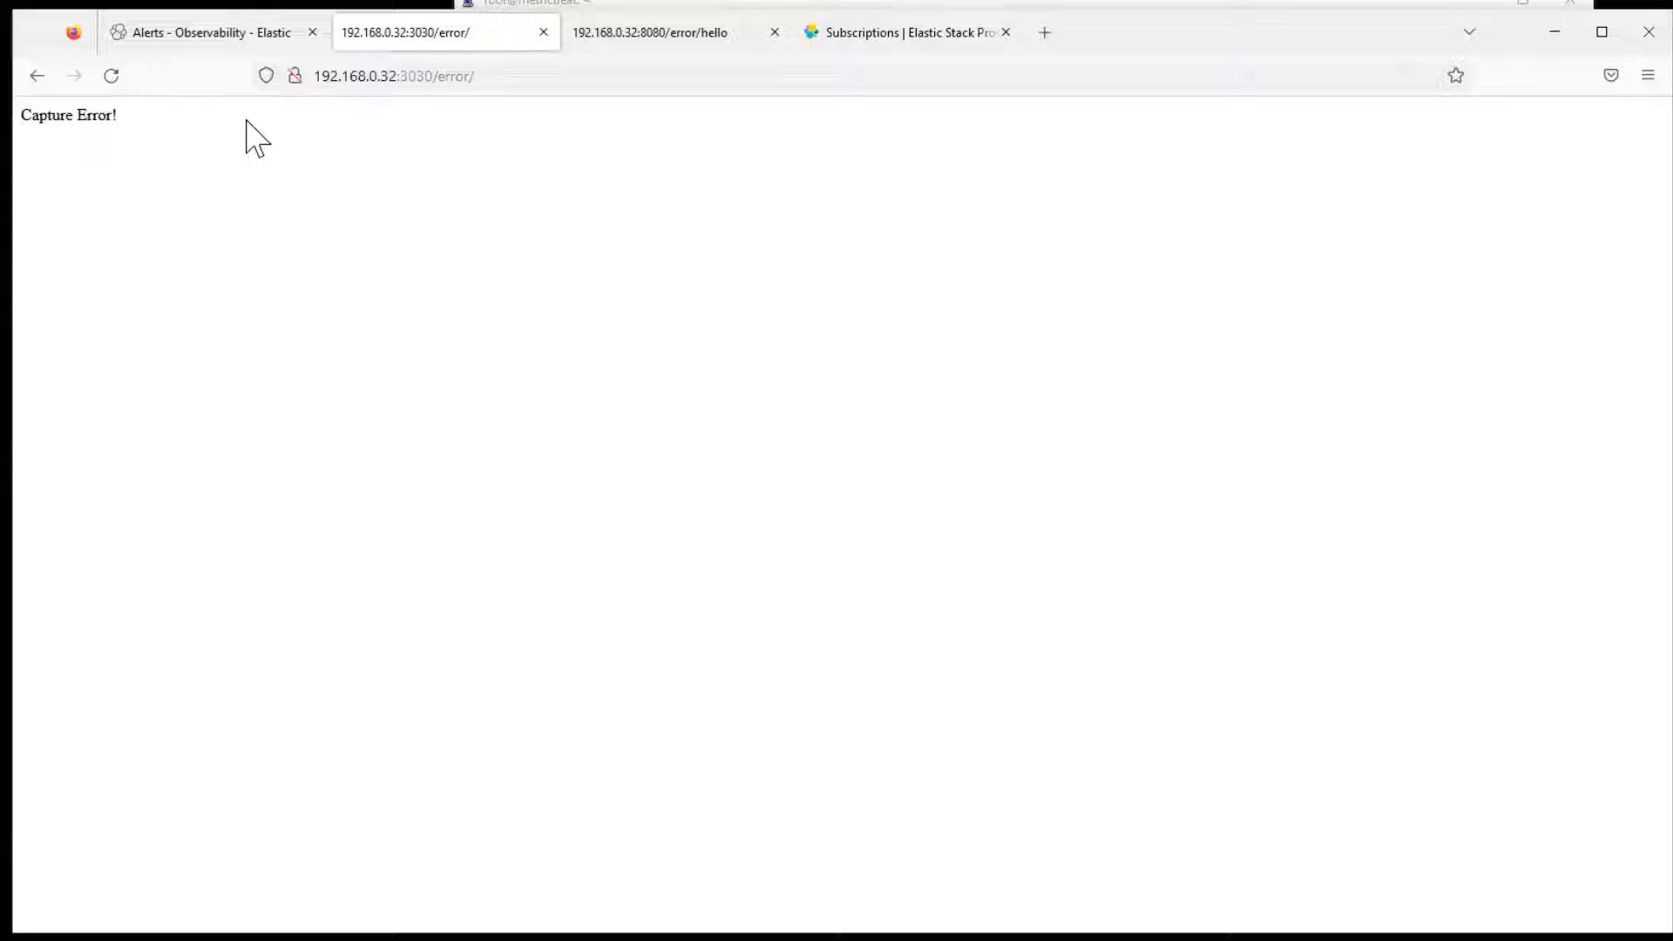
pyautogui.click(179, 42)
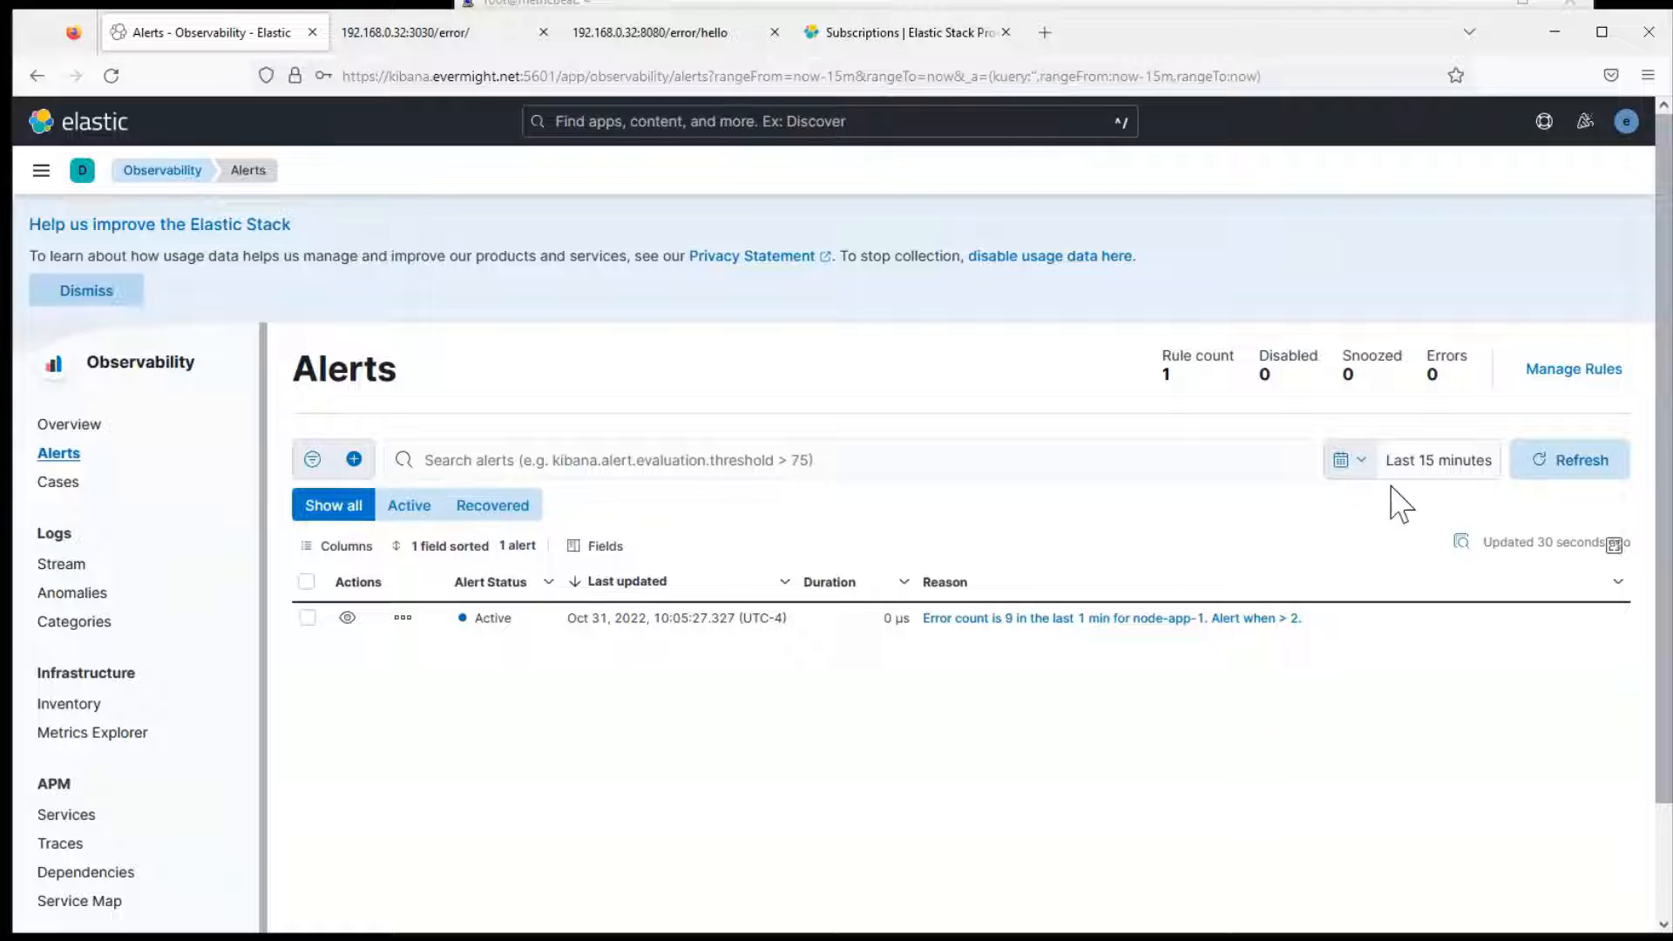
pyautogui.click(1567, 467)
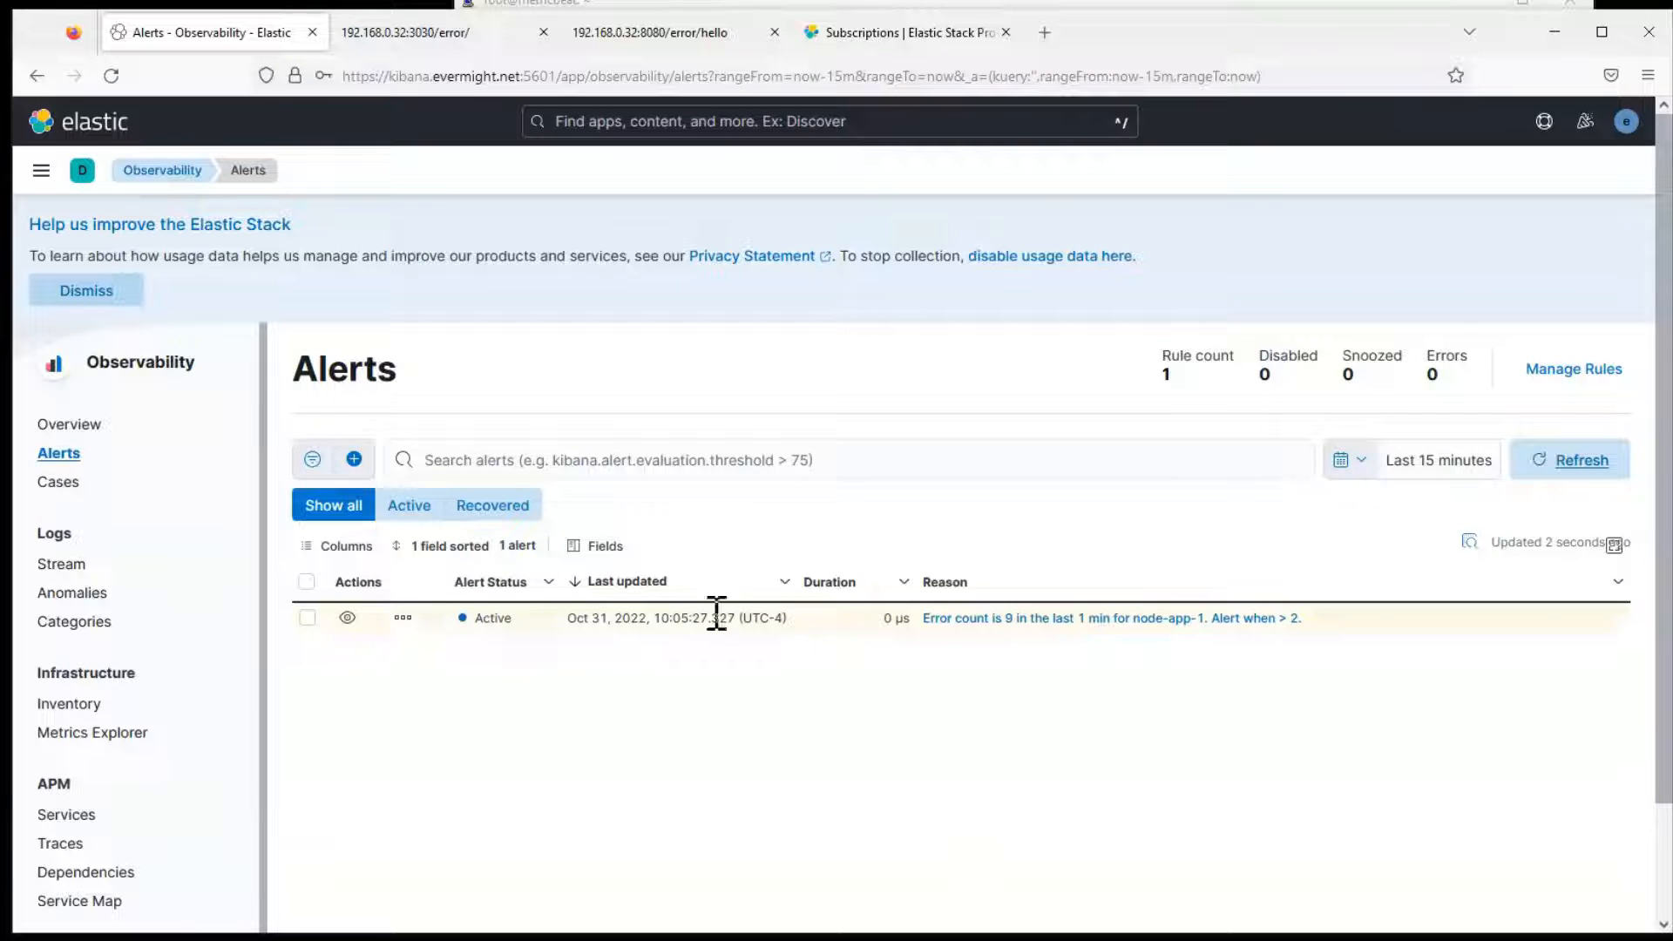
# - Filter the alerts list to Recovered and switch it back to Show all
pyautogui.click(463, 521)
pyautogui.click(312, 514)
pyautogui.click(478, 684)
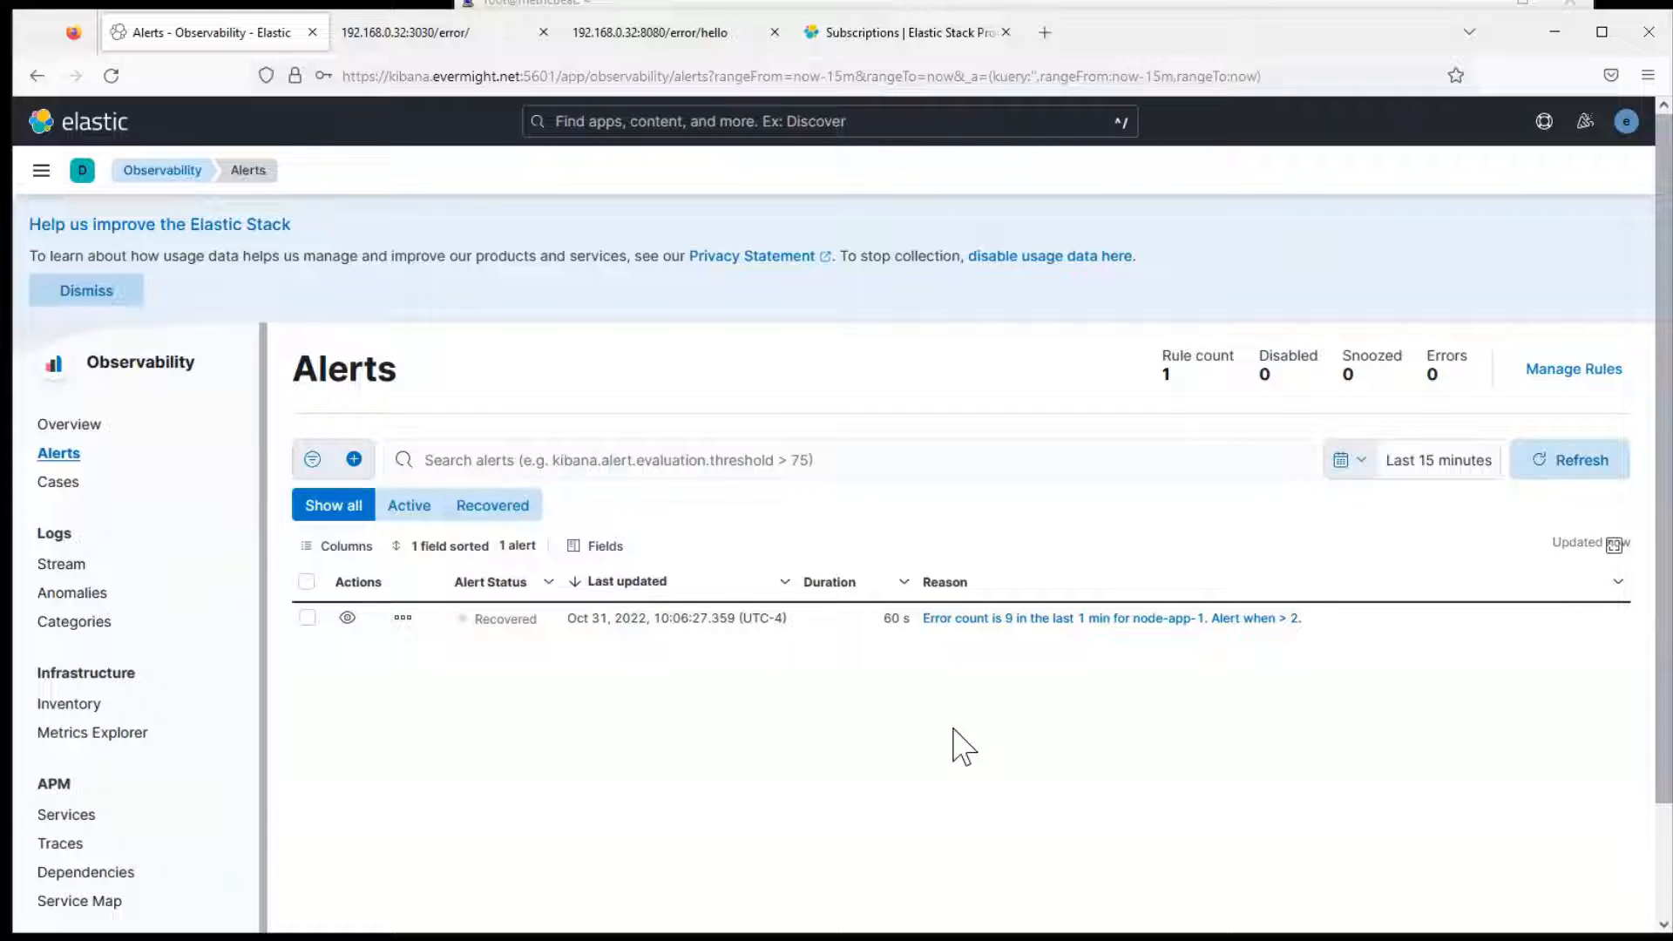
# - Try the Notify option Only on status change in the Error Rule Threshold rule and discard the unsaved changes
pyautogui.click(1577, 371)
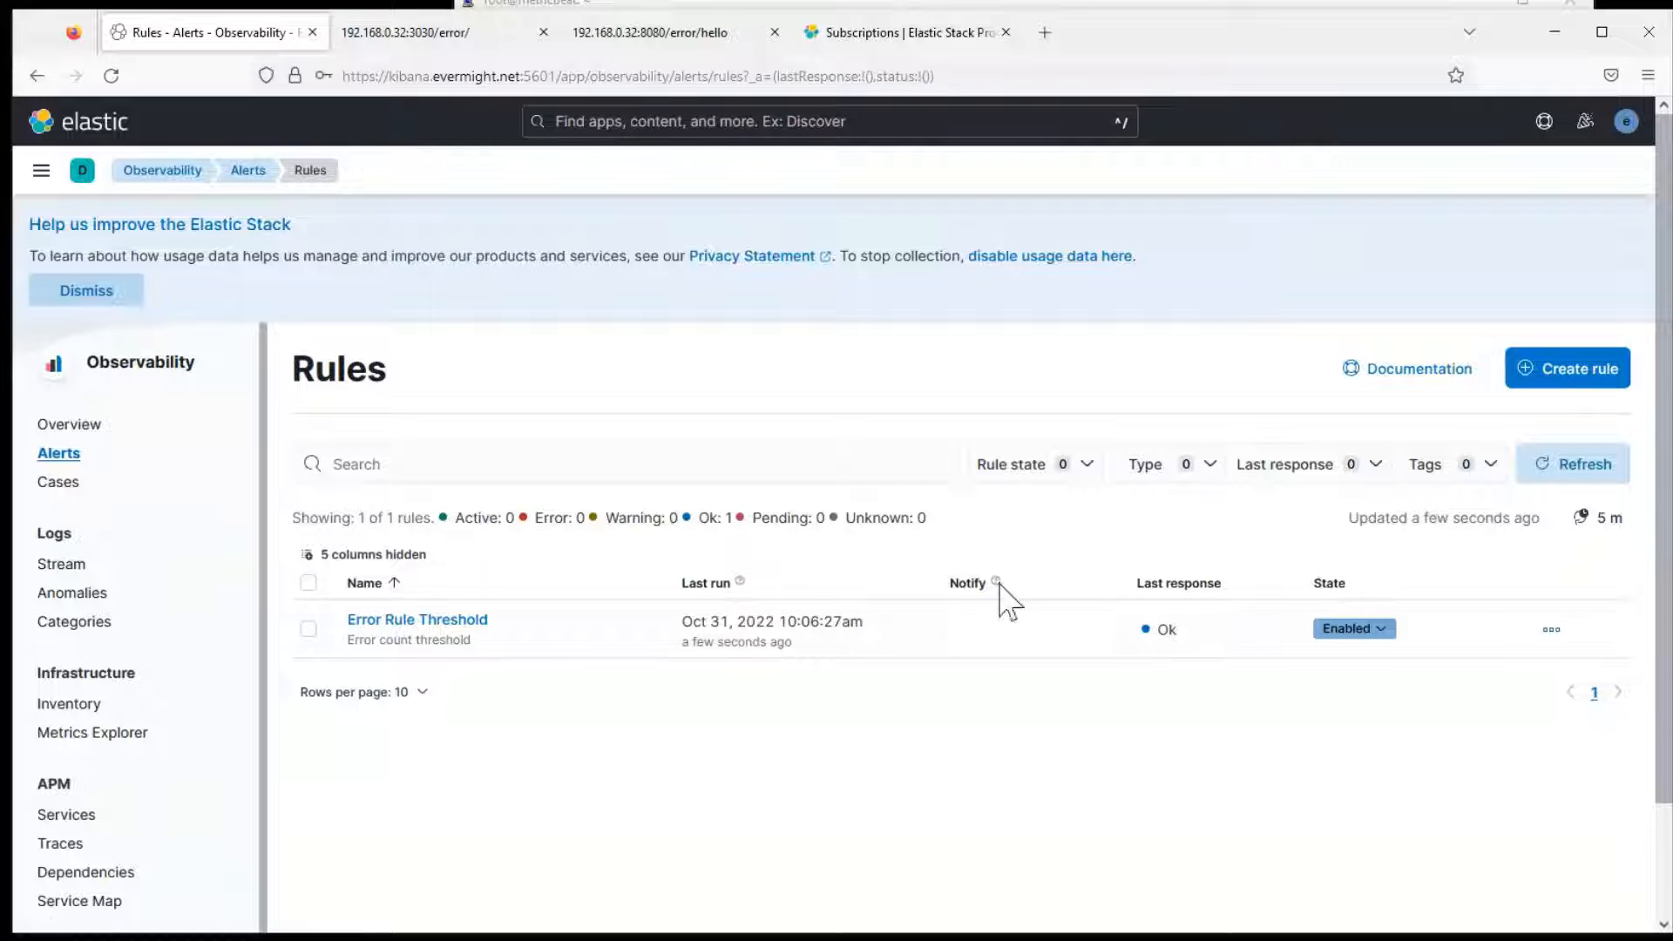
pyautogui.click(388, 626)
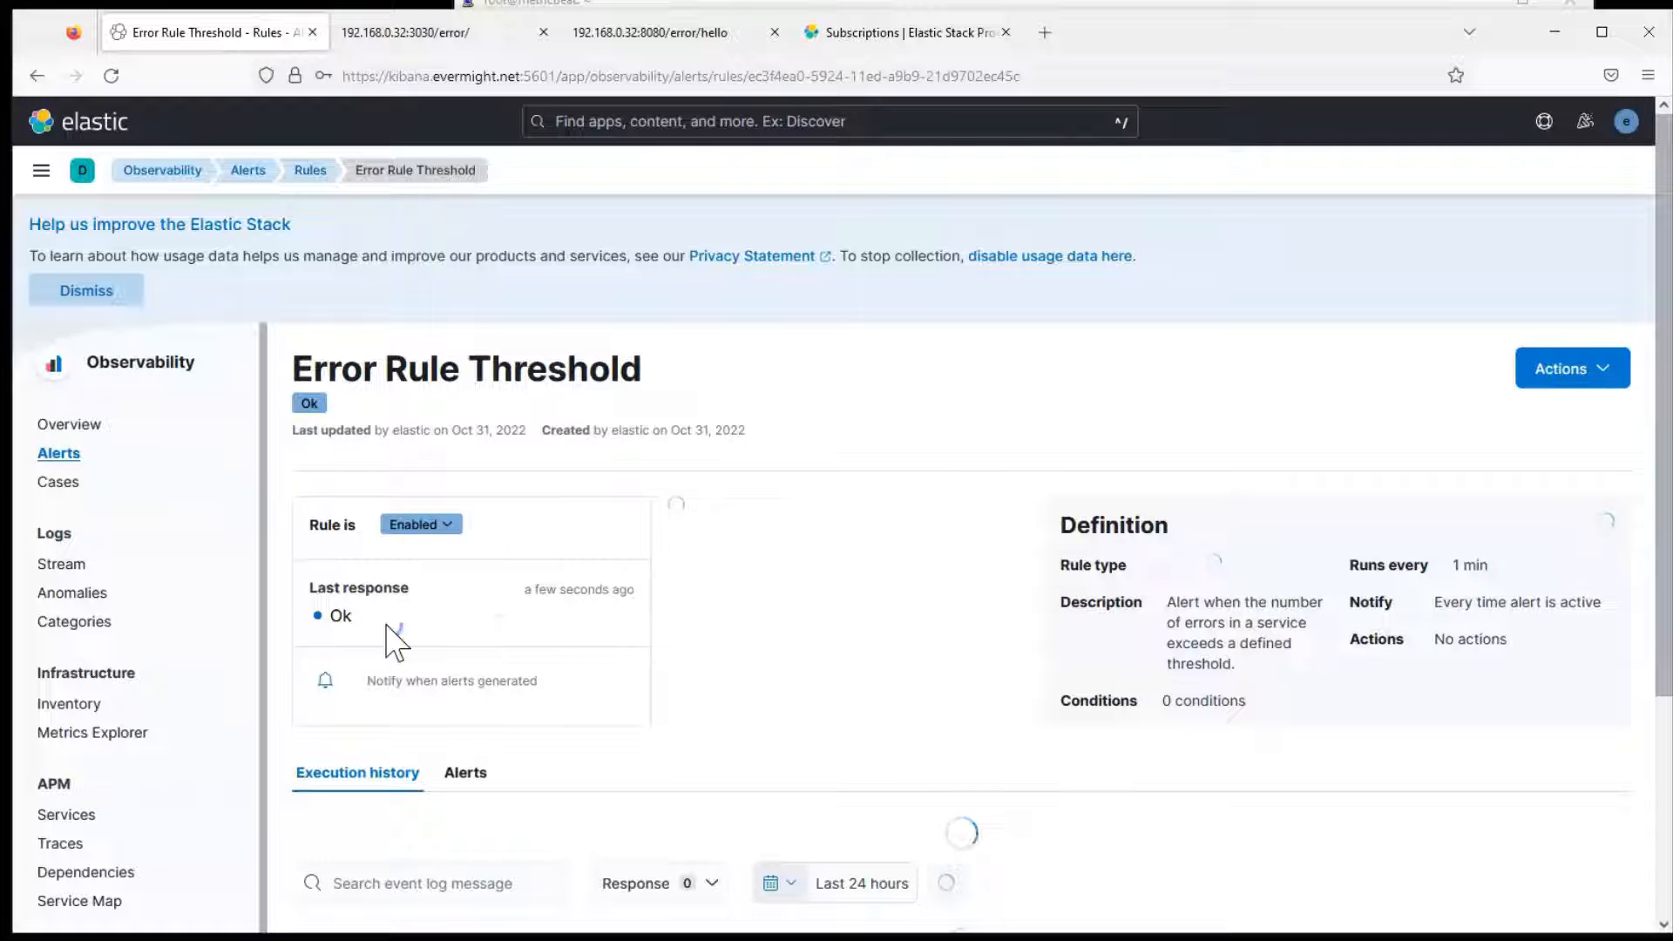
pyautogui.click(1573, 371)
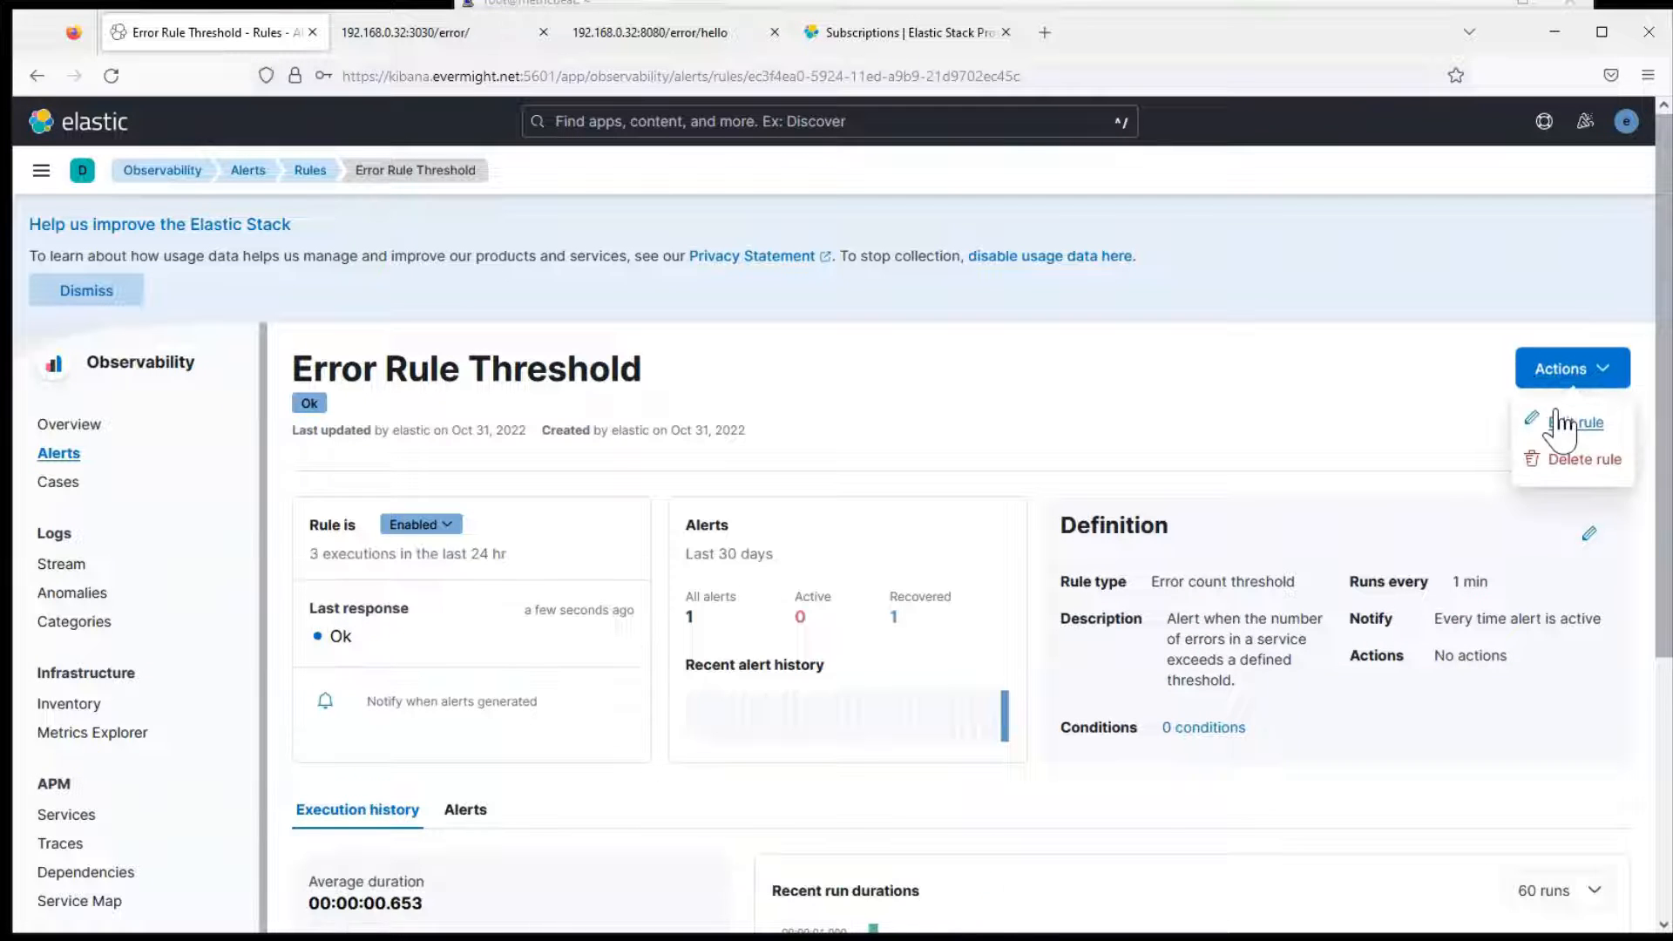
pyautogui.click(1563, 428)
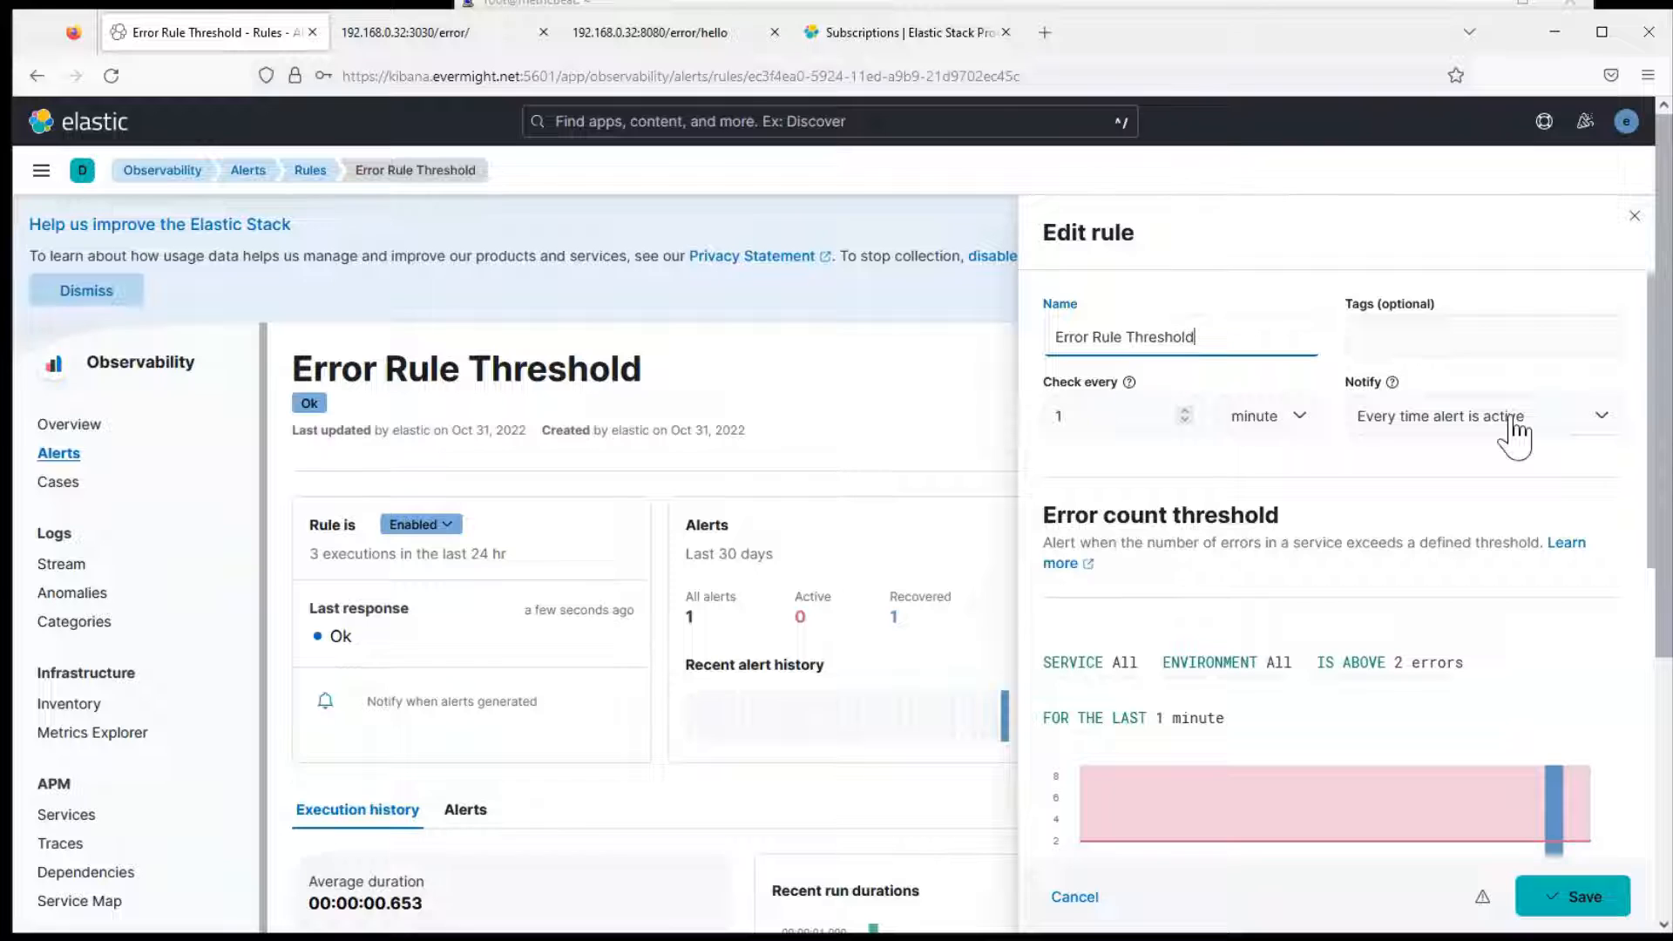
pyautogui.click(1588, 433)
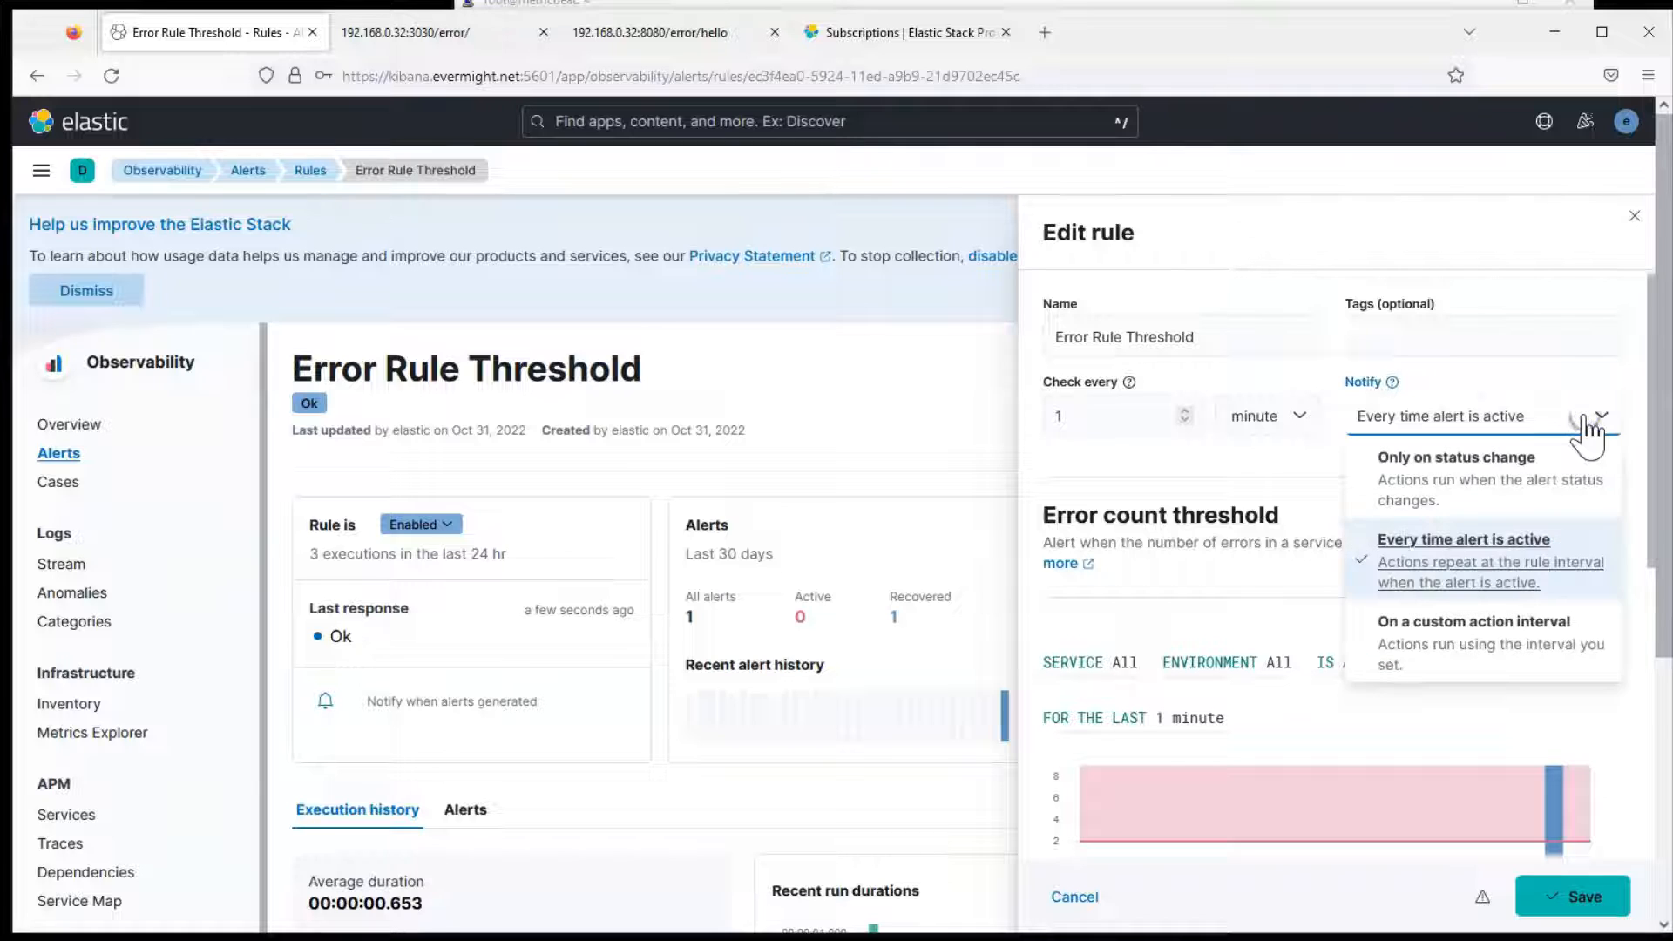
pyautogui.click(1569, 482)
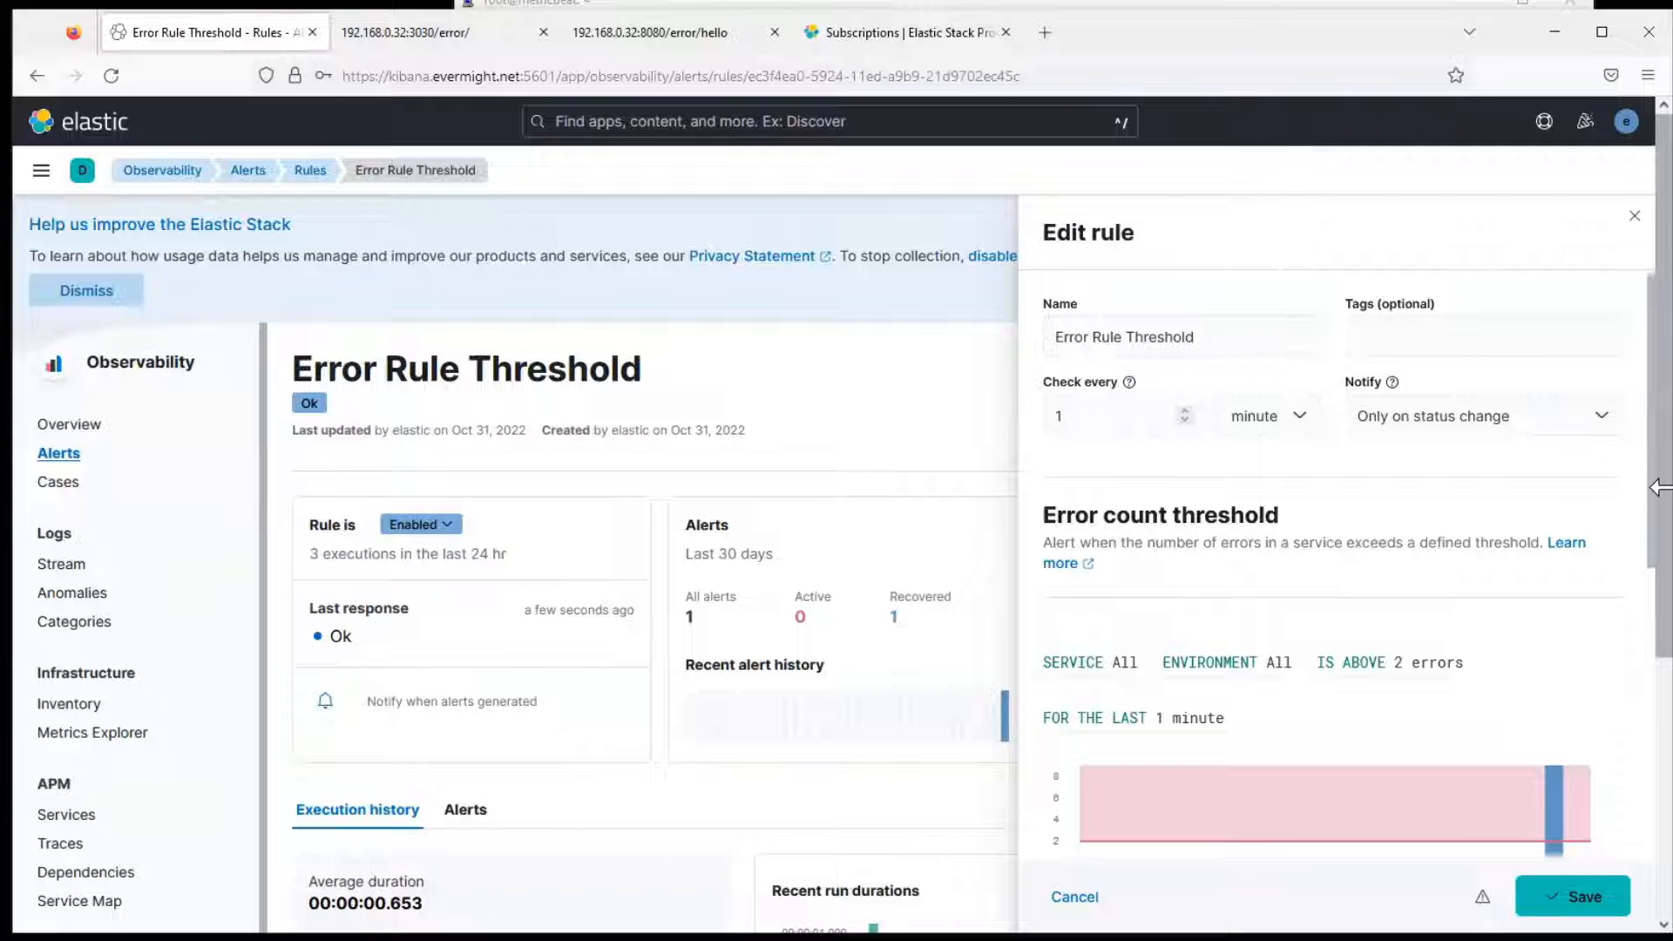
pyautogui.click(1634, 216)
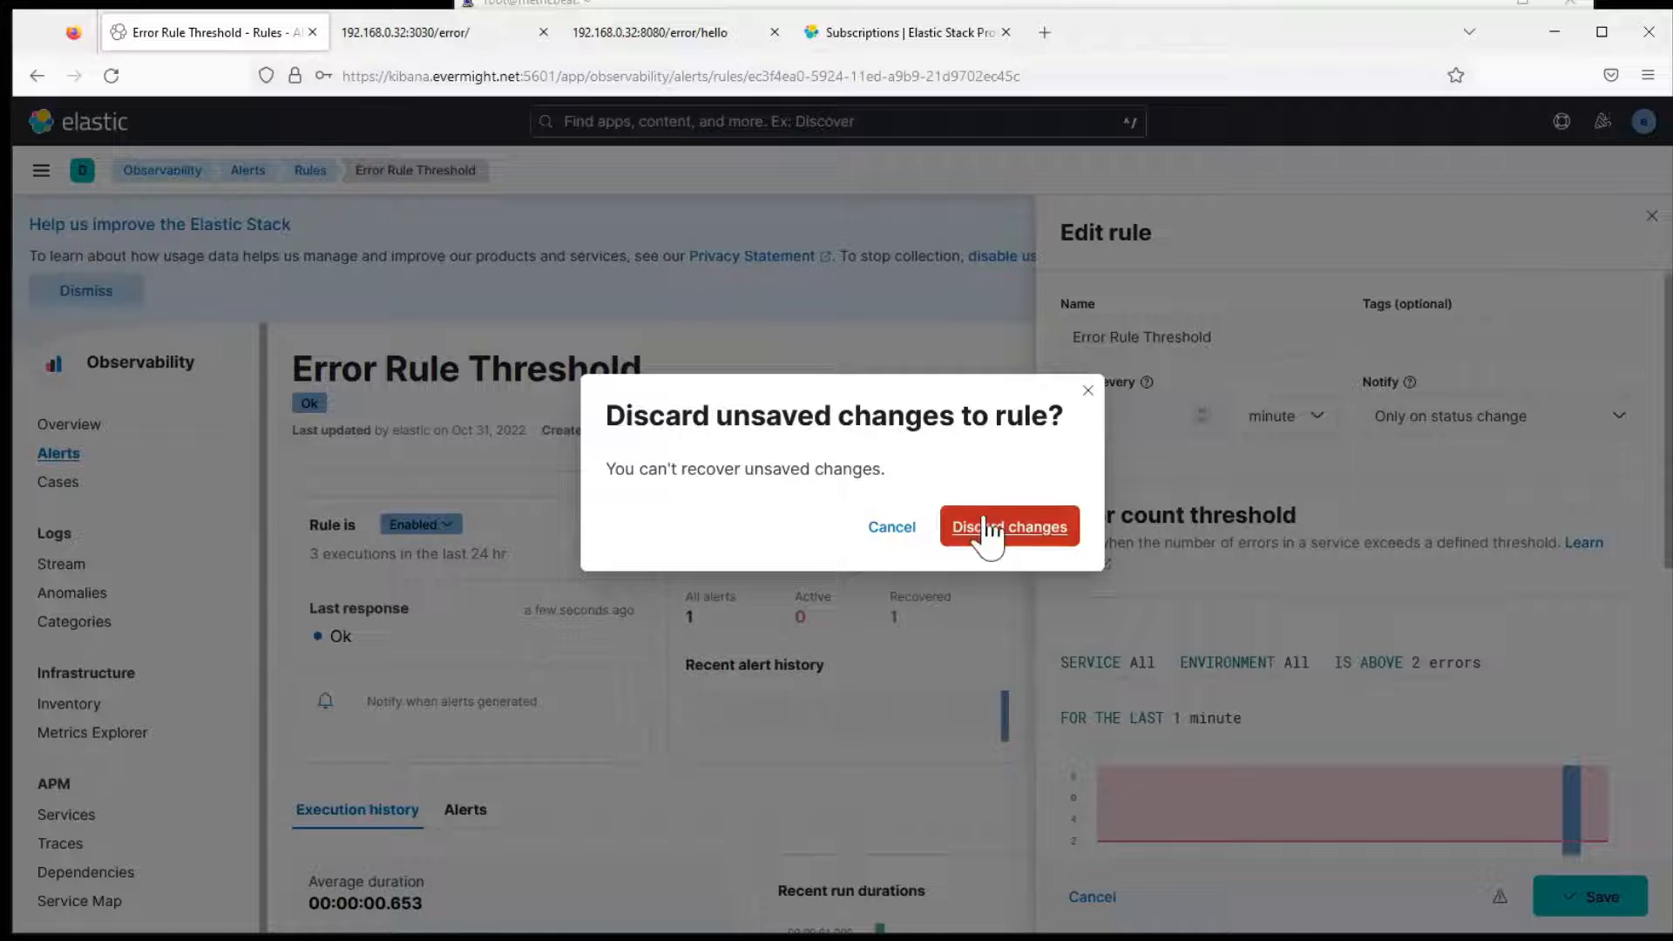
pyautogui.click(893, 527)
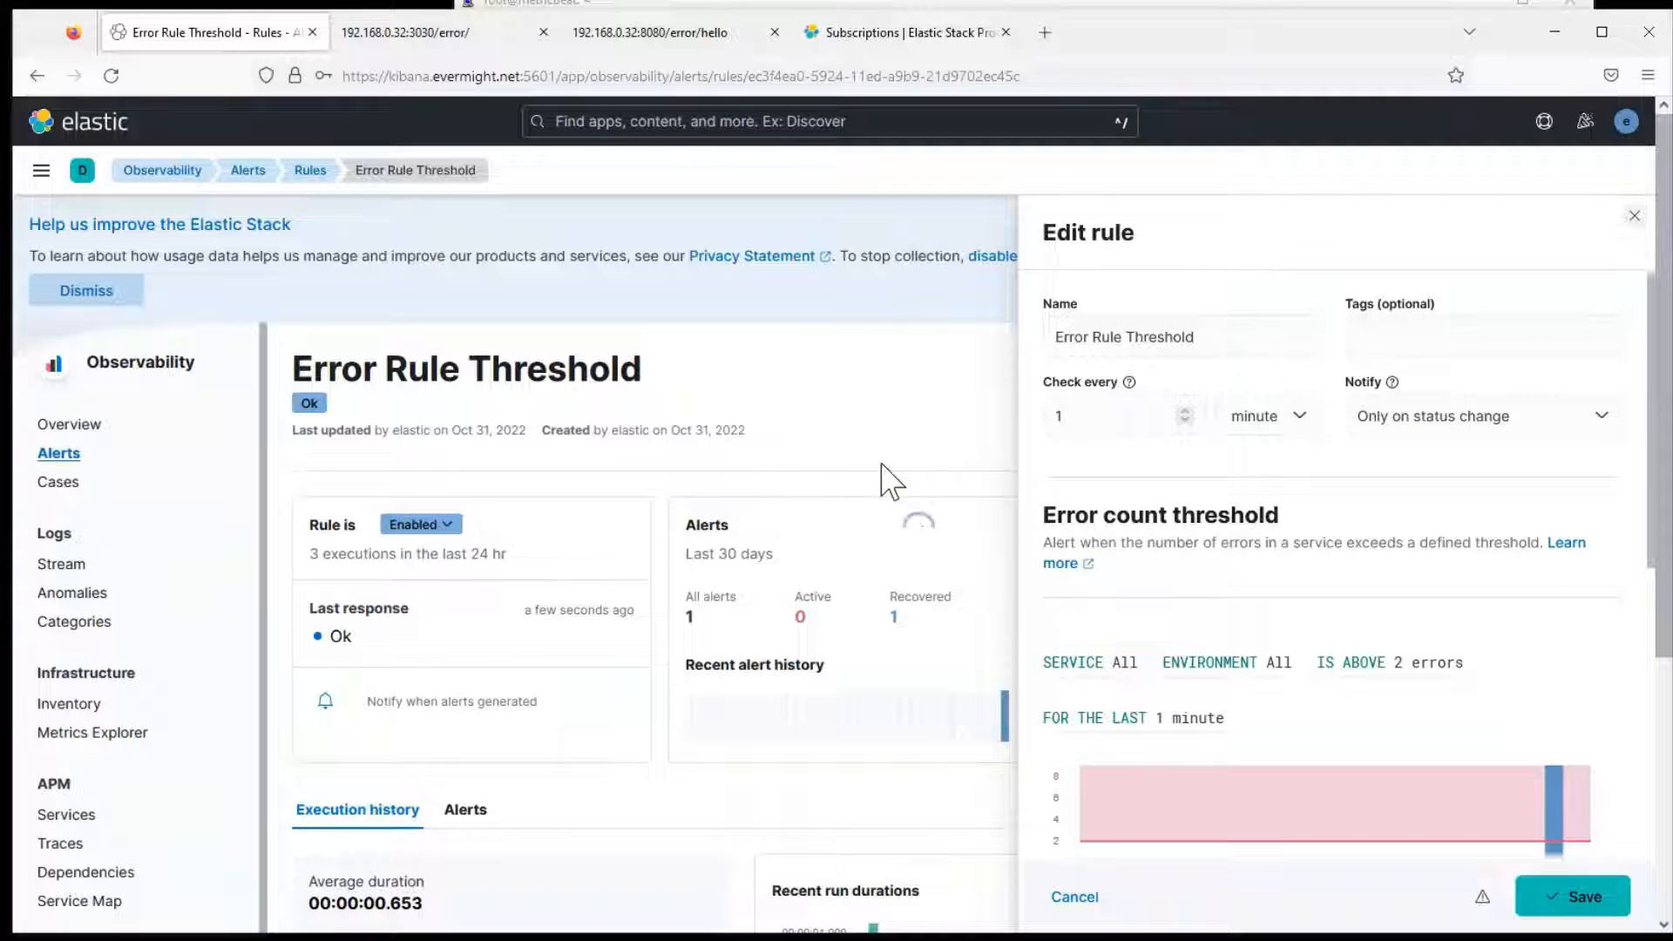
pyautogui.click(1634, 216)
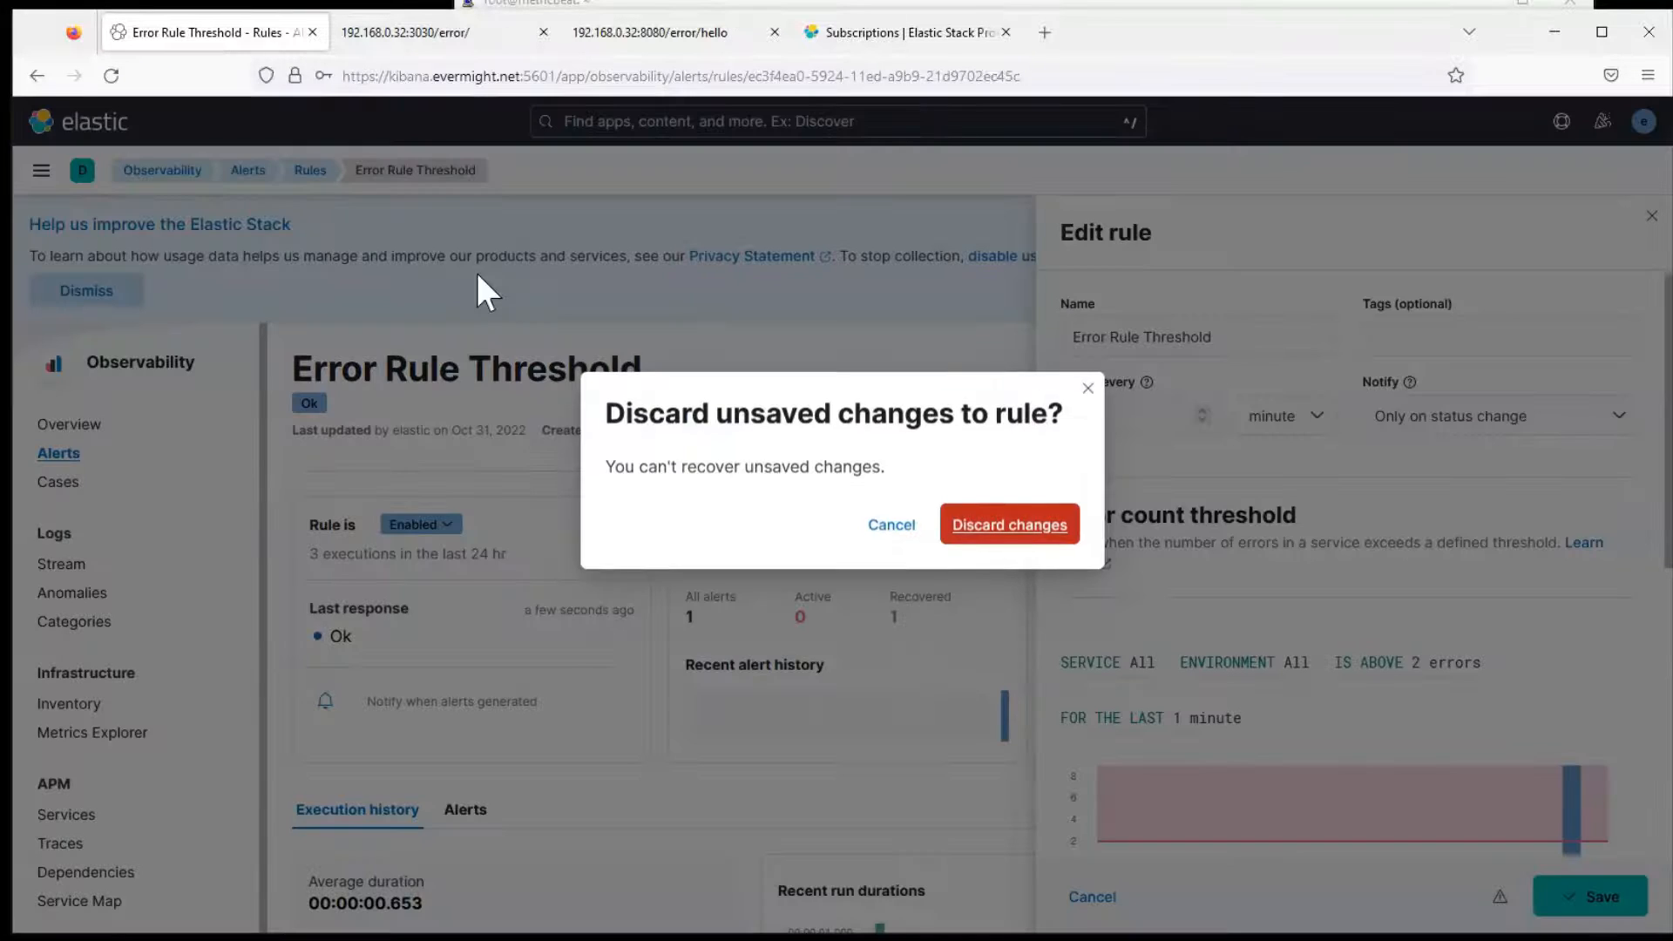
pyautogui.click(1016, 526)
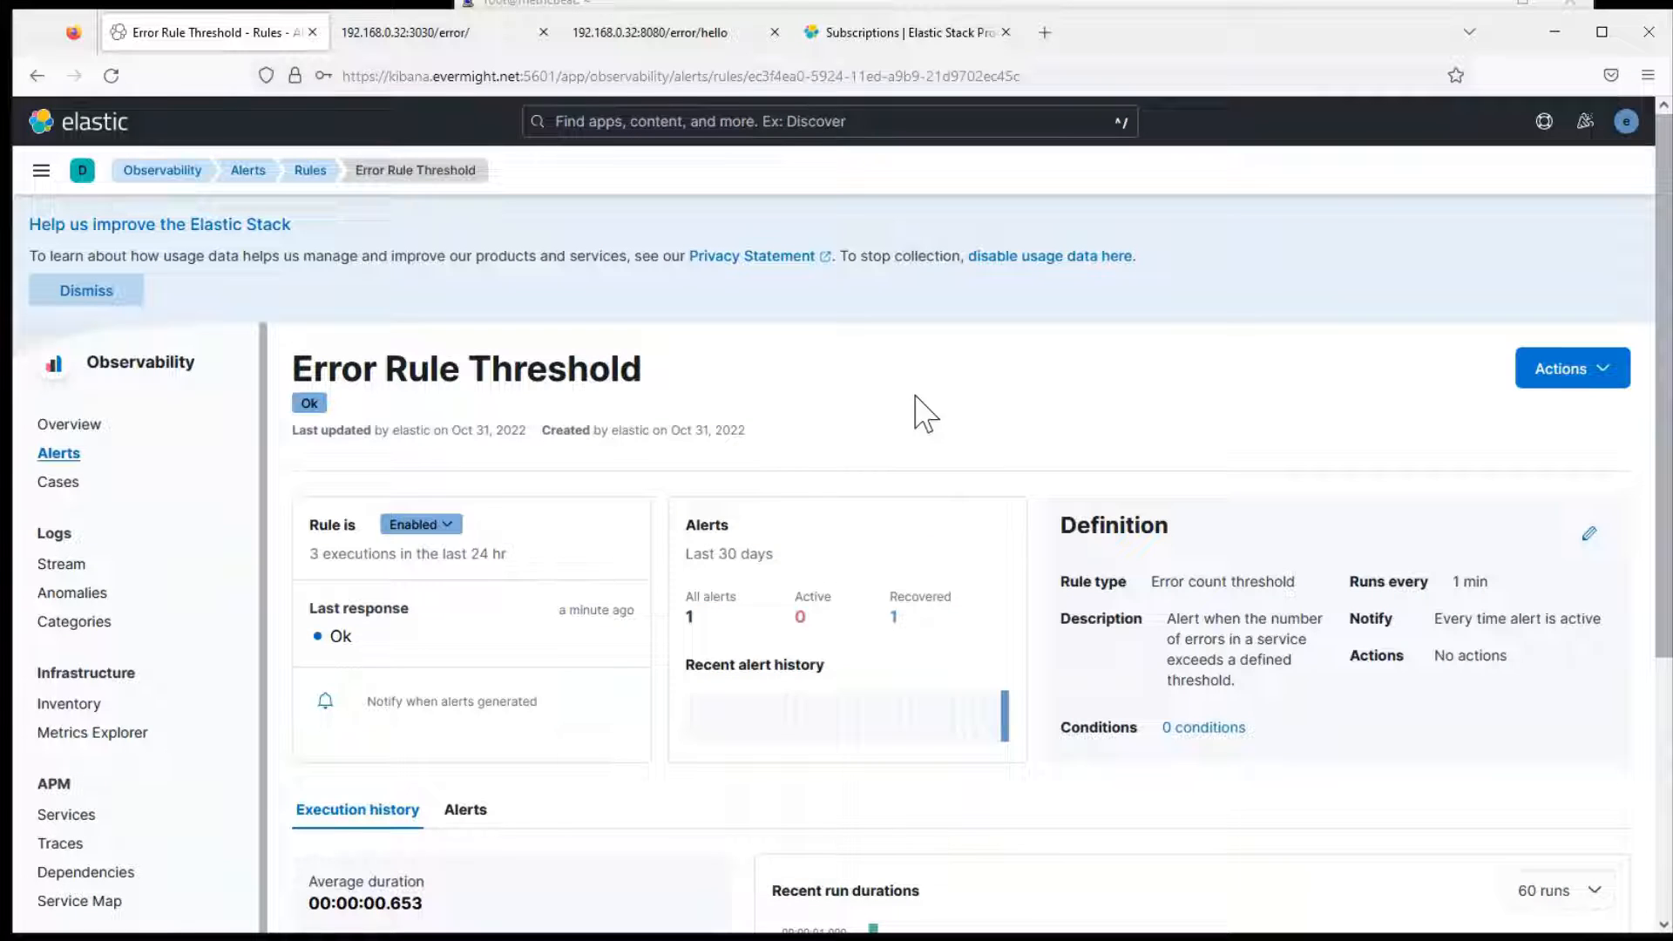
# - Review the rule's execution history and return to the rules list
pyautogui.scroll(-4, 1661, 416)
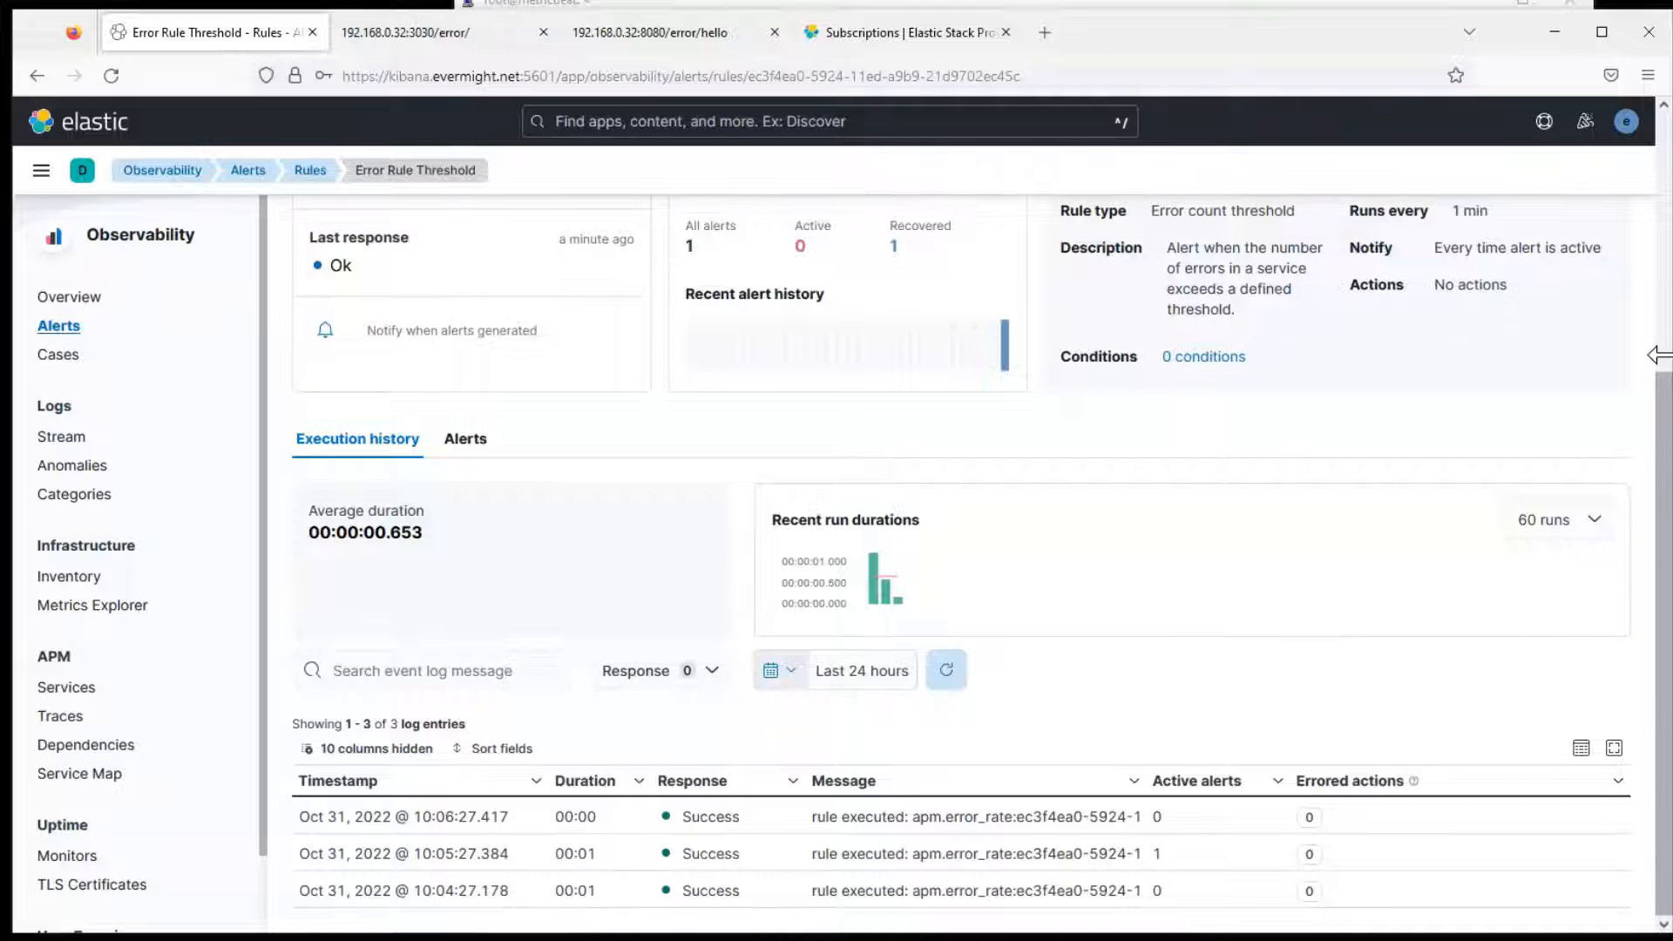
pyautogui.scroll(4, 1664, 362)
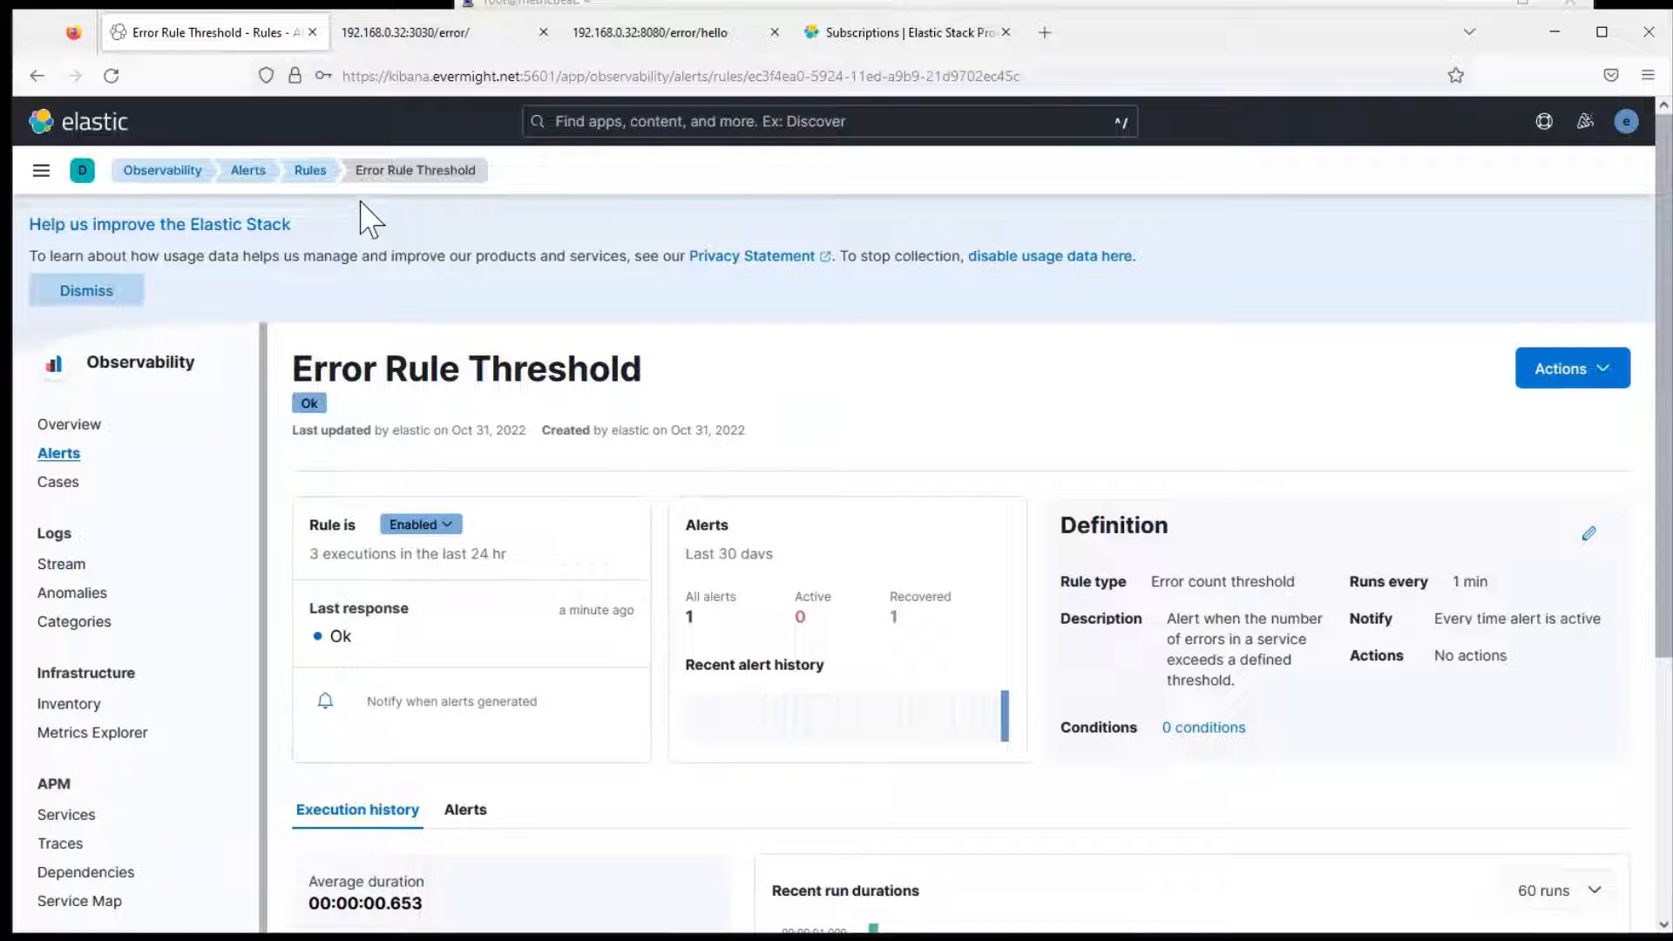
pyautogui.click(300, 171)
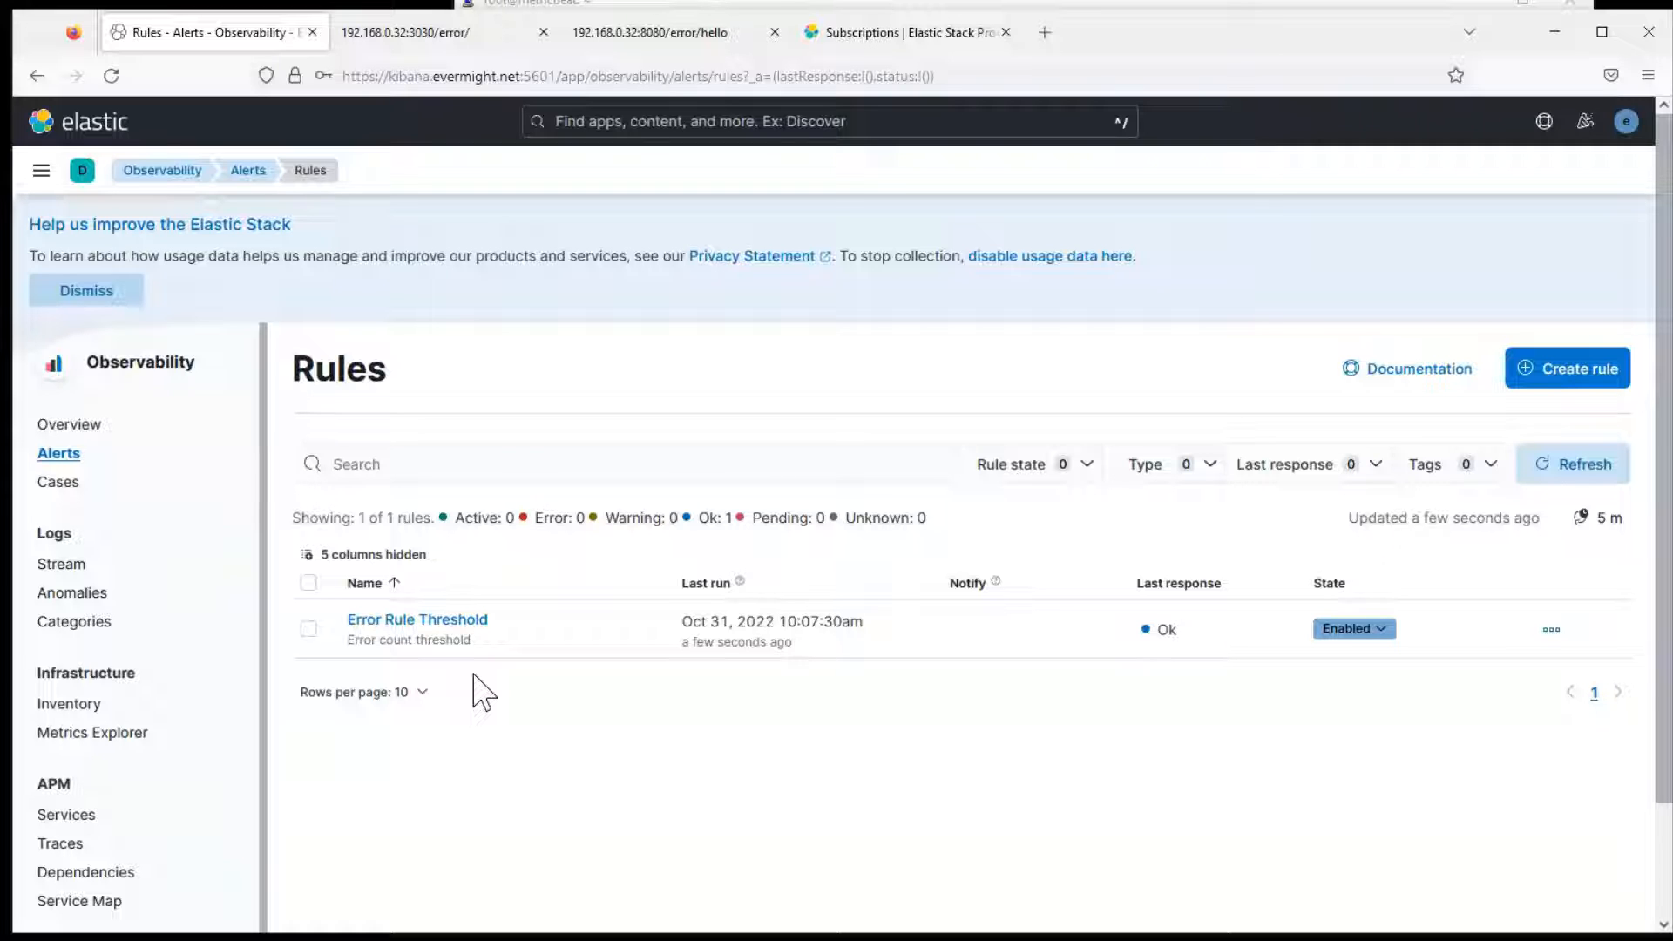
# - Open the Error Rule Threshold rule for editing and look at the service choices of its condition
pyautogui.click(418, 622)
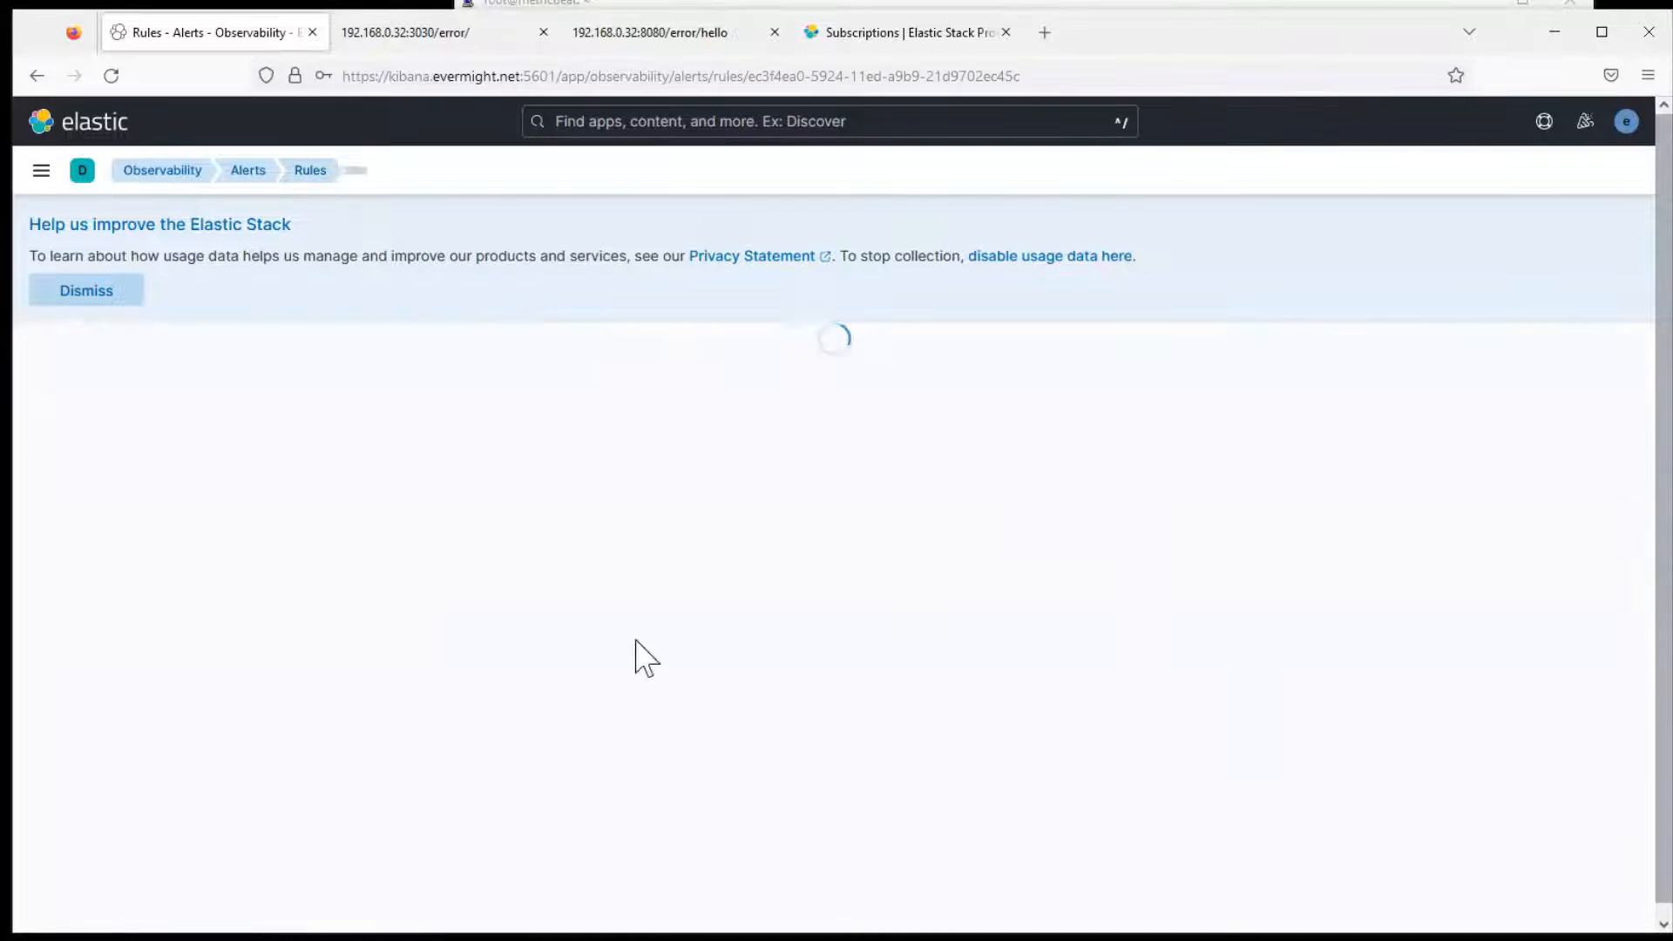
pyautogui.click(1570, 388)
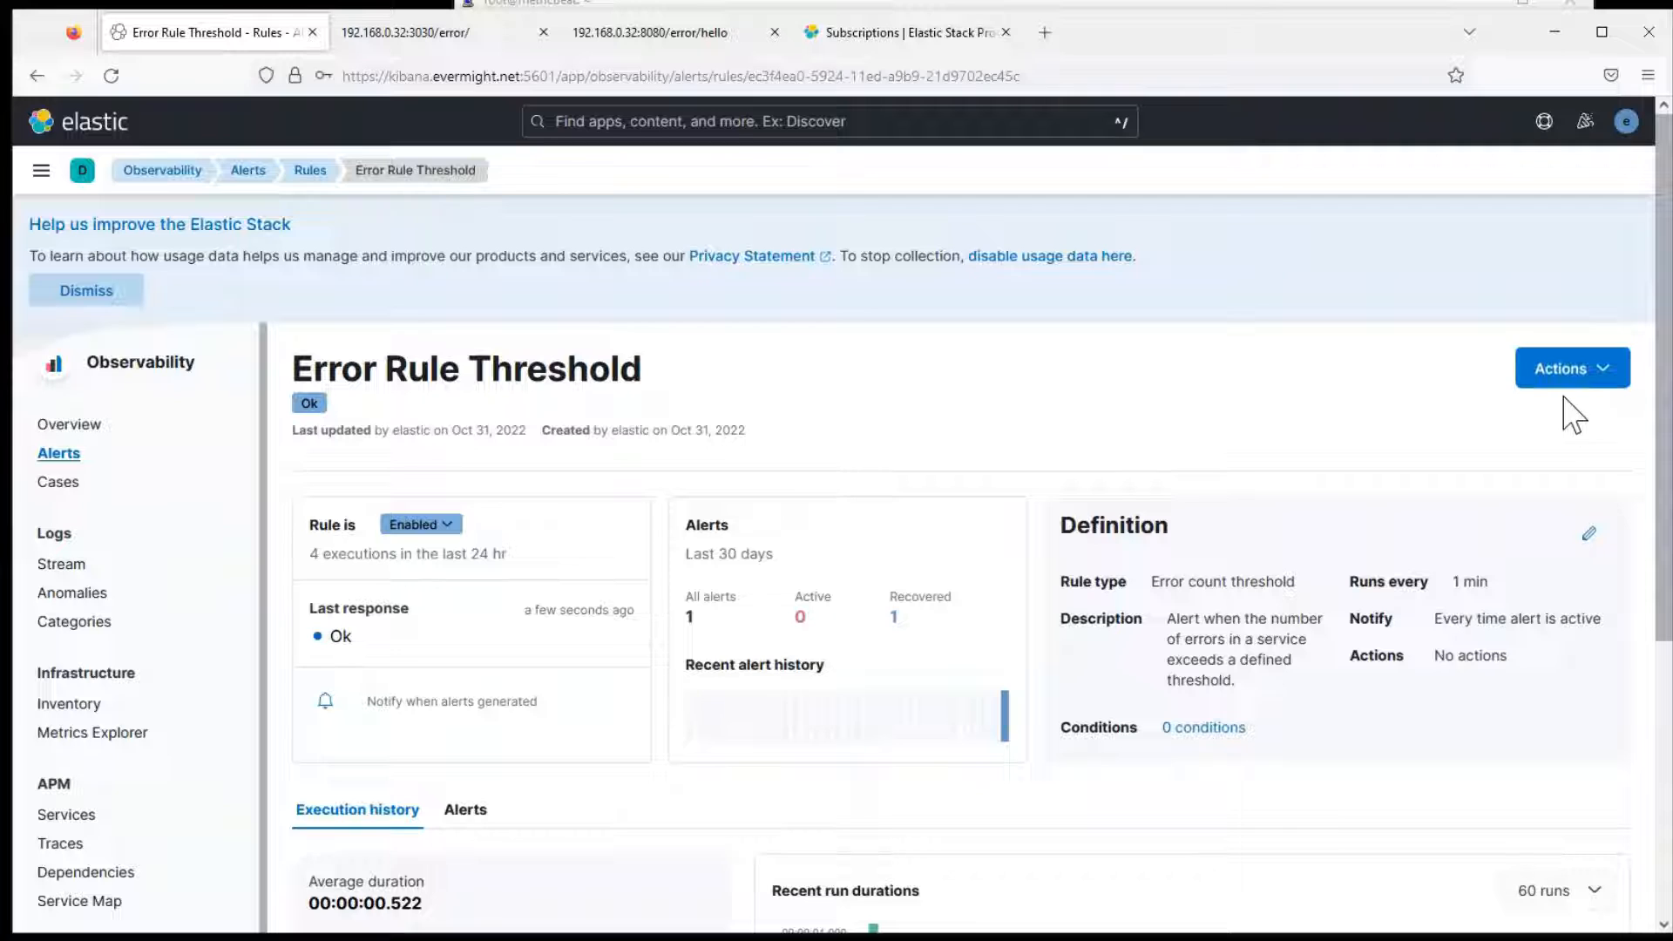
pyautogui.click(1556, 427)
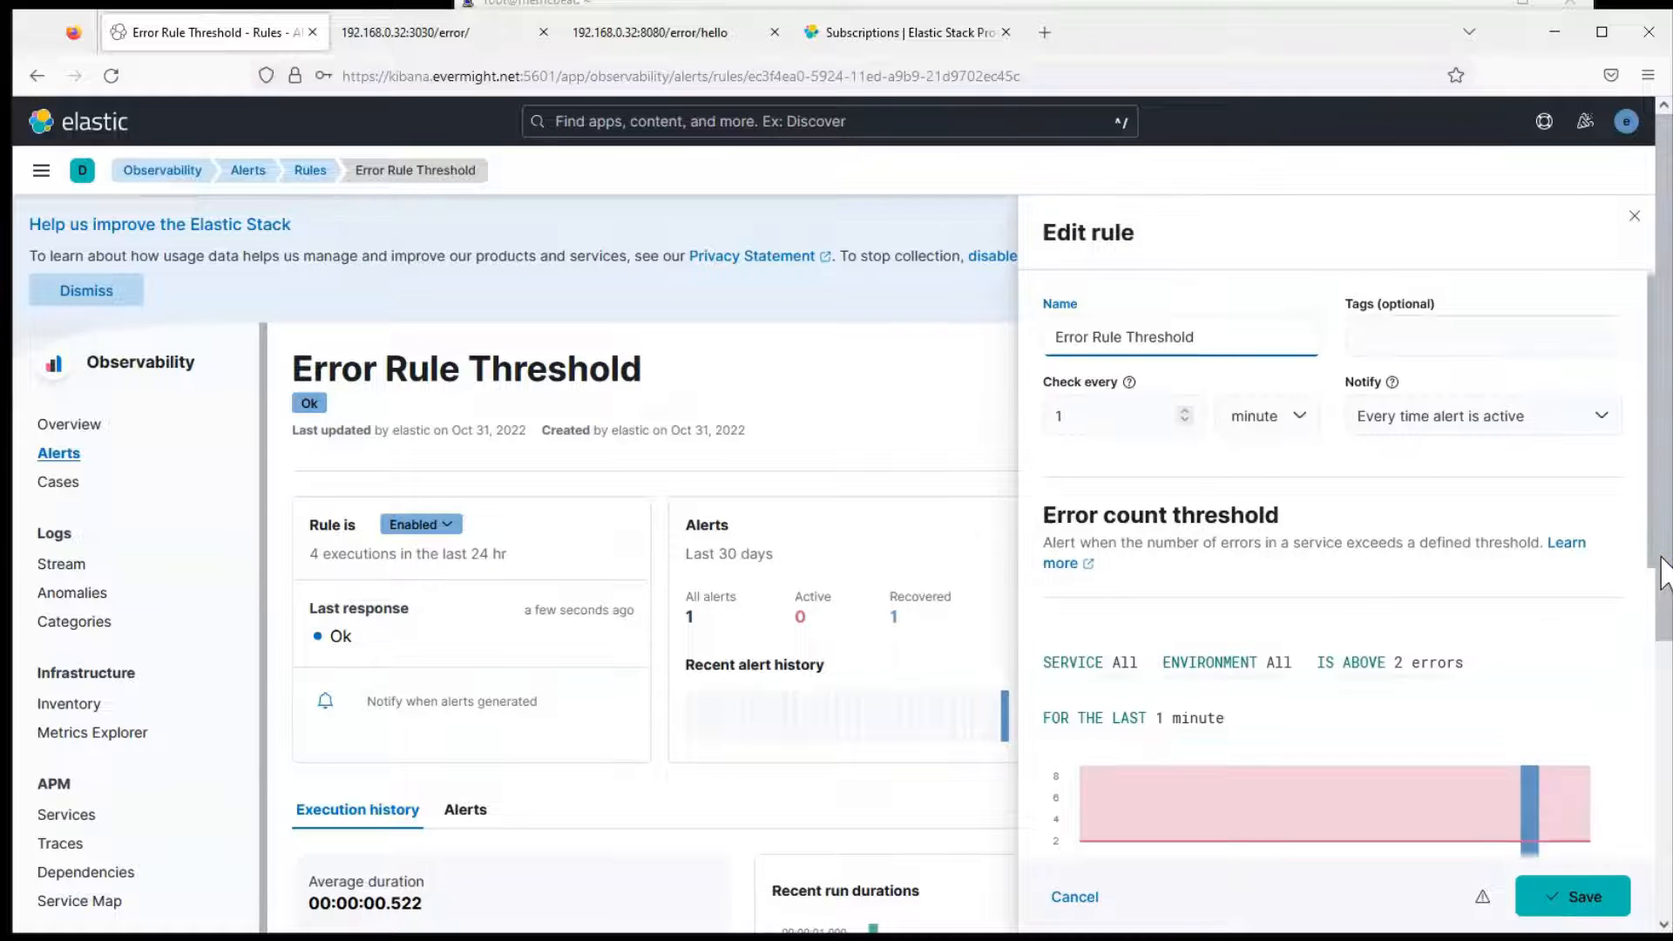
pyautogui.click(1124, 680)
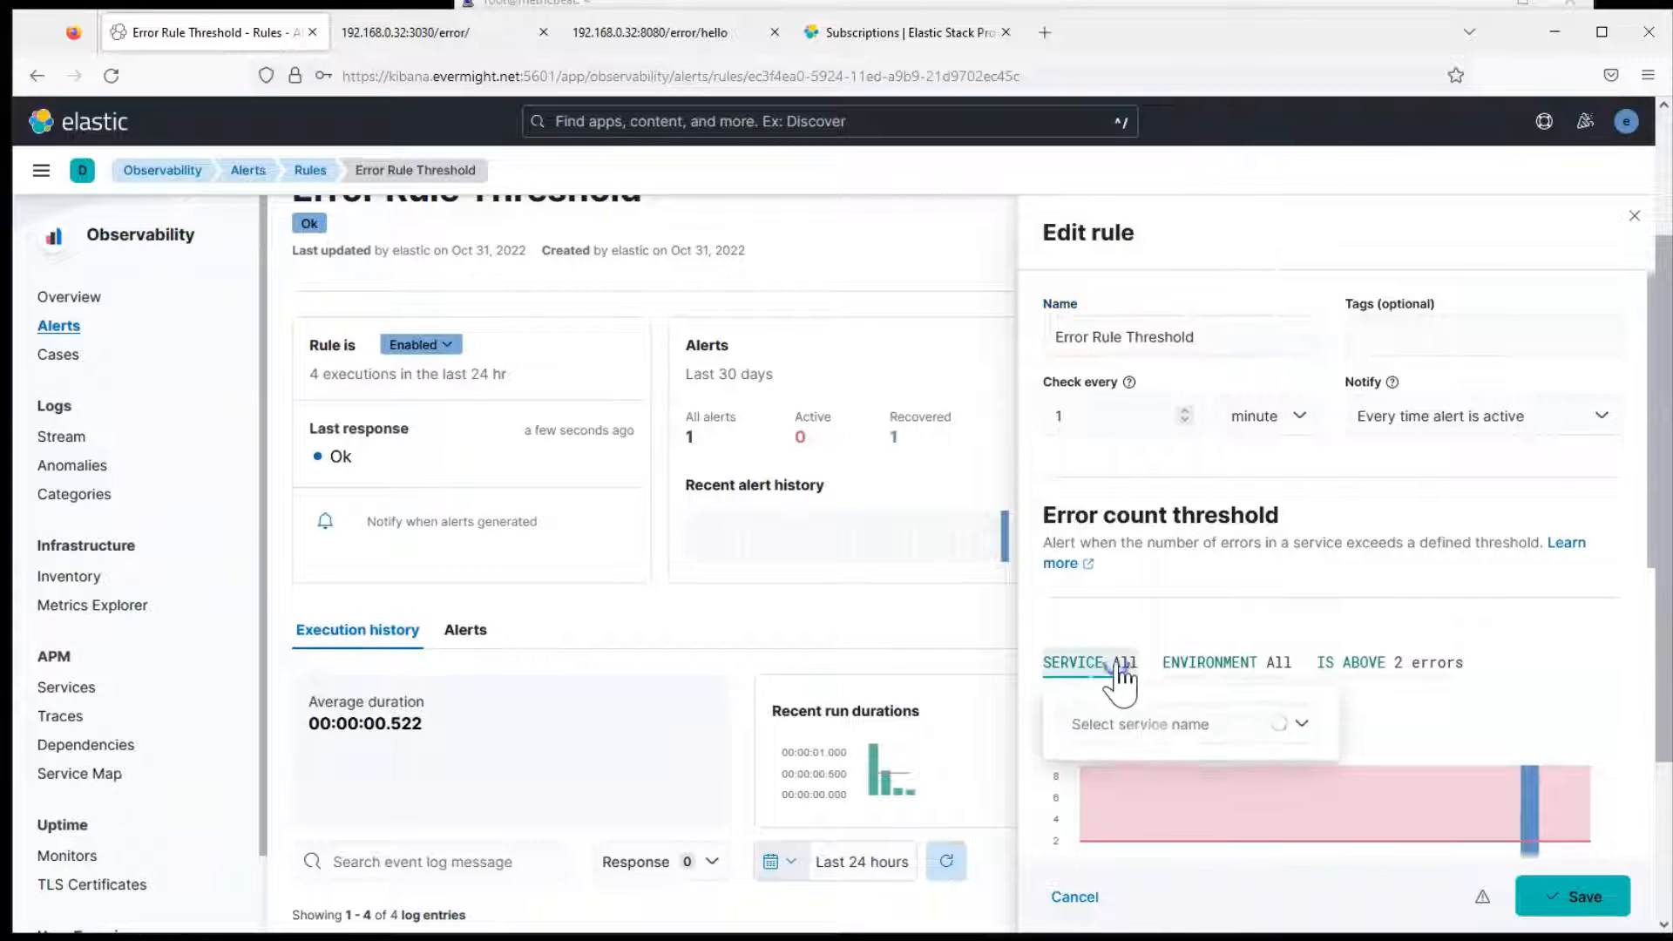
pyautogui.click(1196, 727)
pyautogui.click(1207, 646)
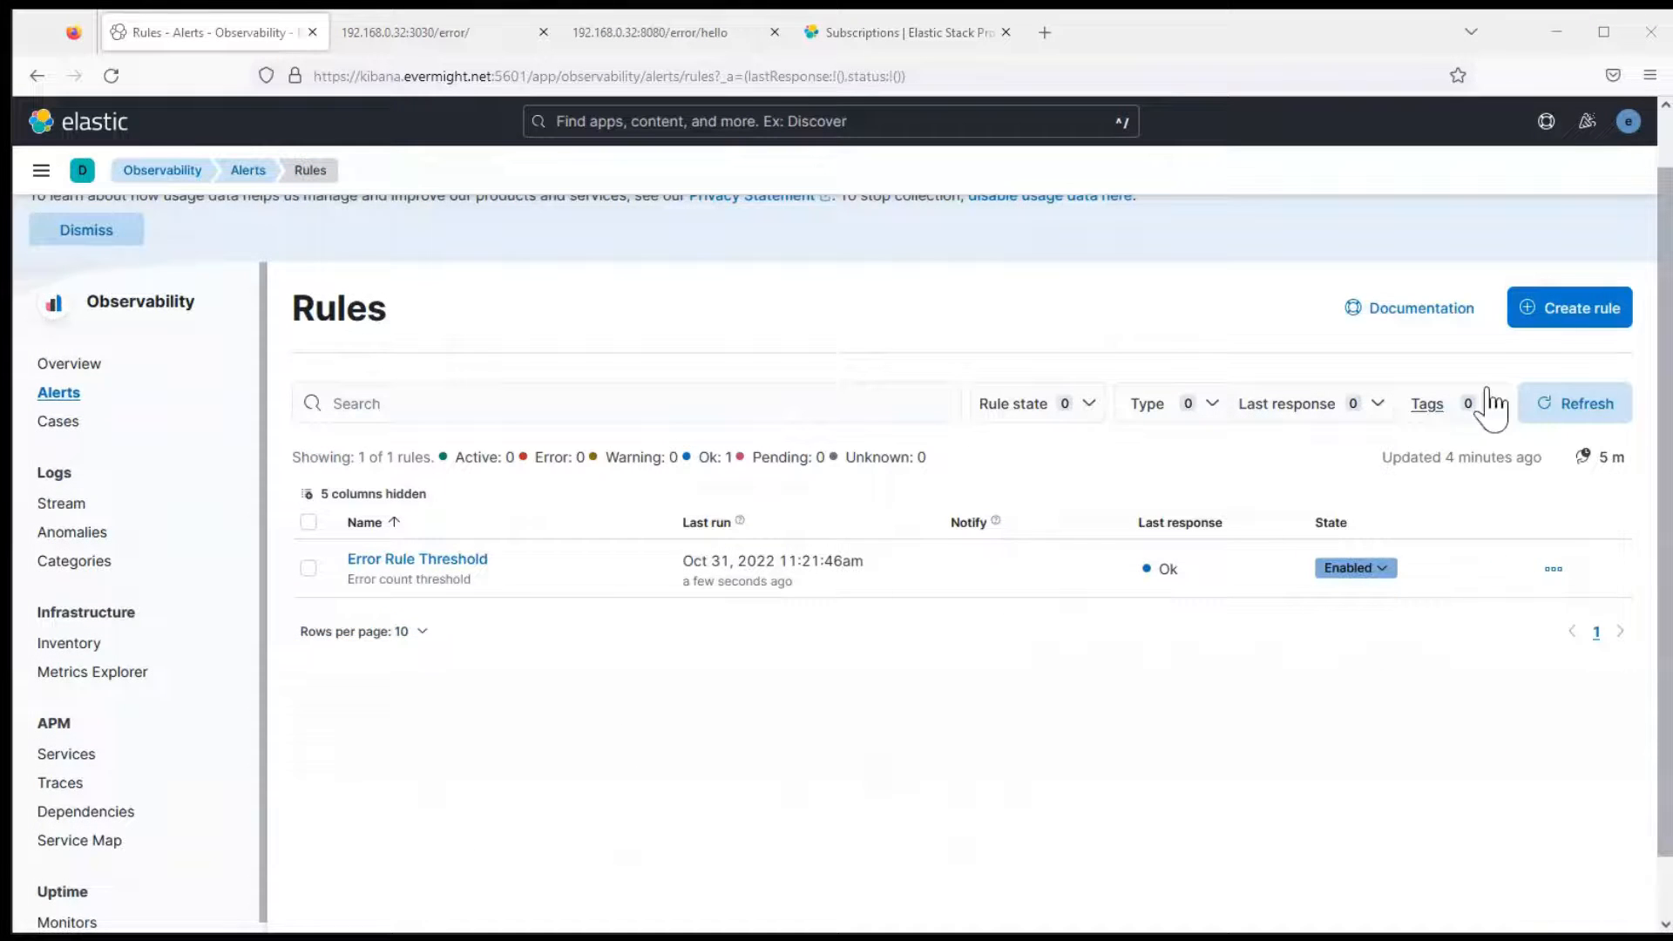
# - Start a new alert rule named Failed Tx Rate with a check interval of 5 minutes
pyautogui.click(1579, 316)
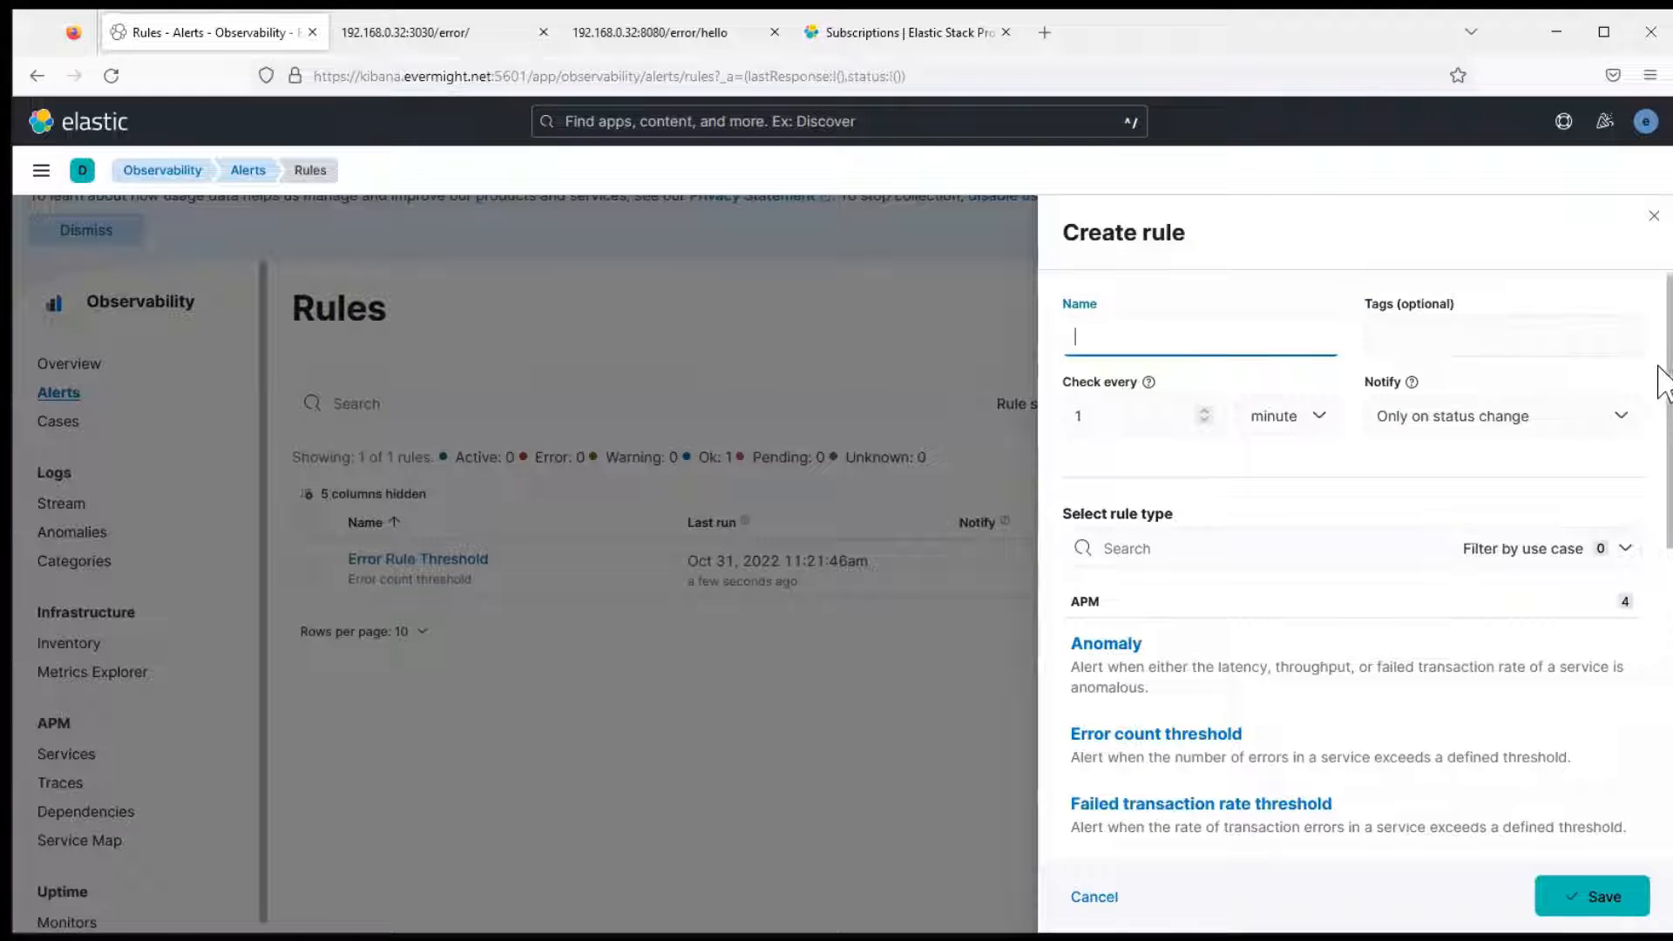
pyautogui.scroll(-2, 1670, 462)
pyautogui.scroll(-2, 1670, 488)
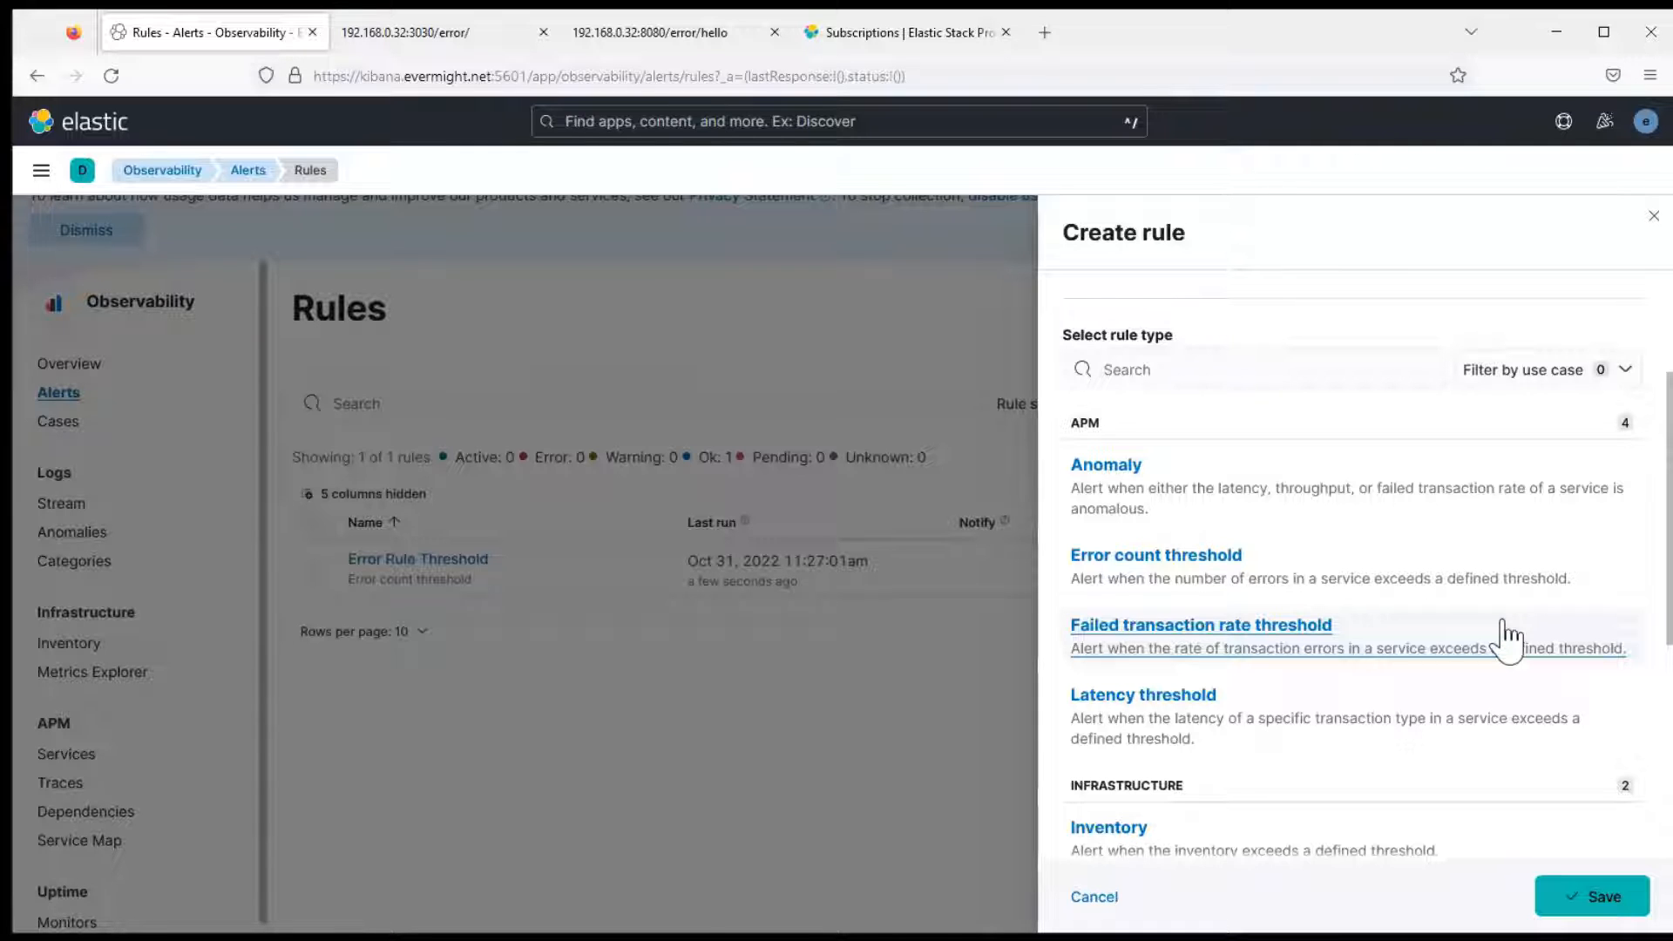
pyautogui.moveTo(1669, 528); pyautogui.dragTo(1661, 418)
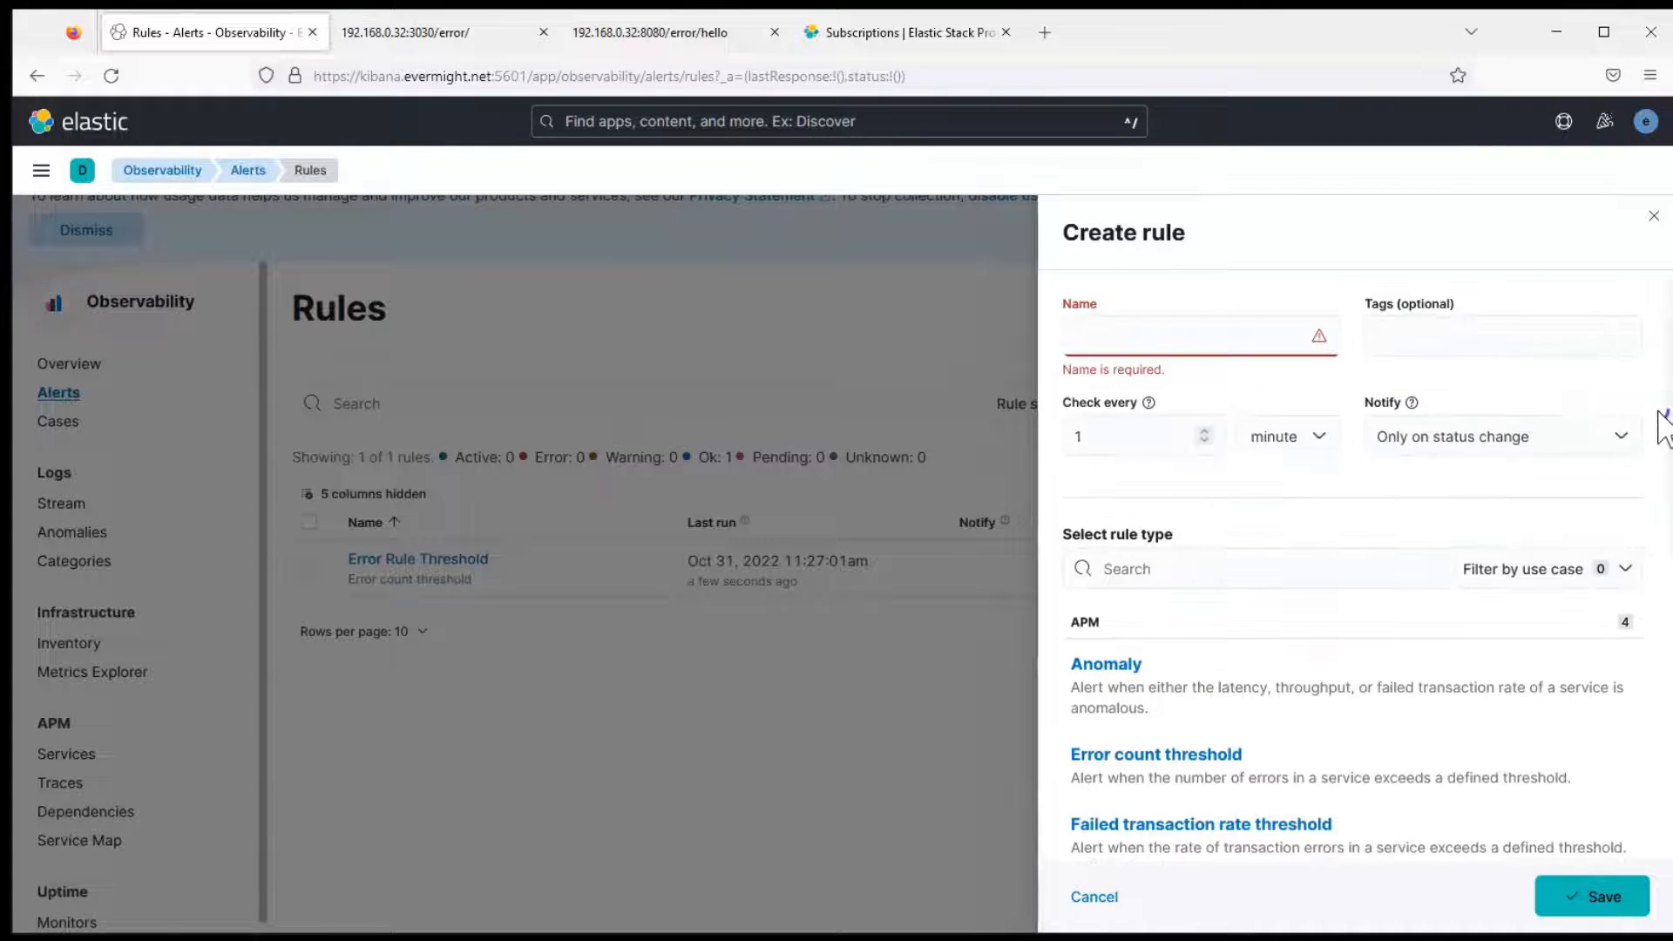
pyautogui.click(1103, 330)
pyautogui.write('F')
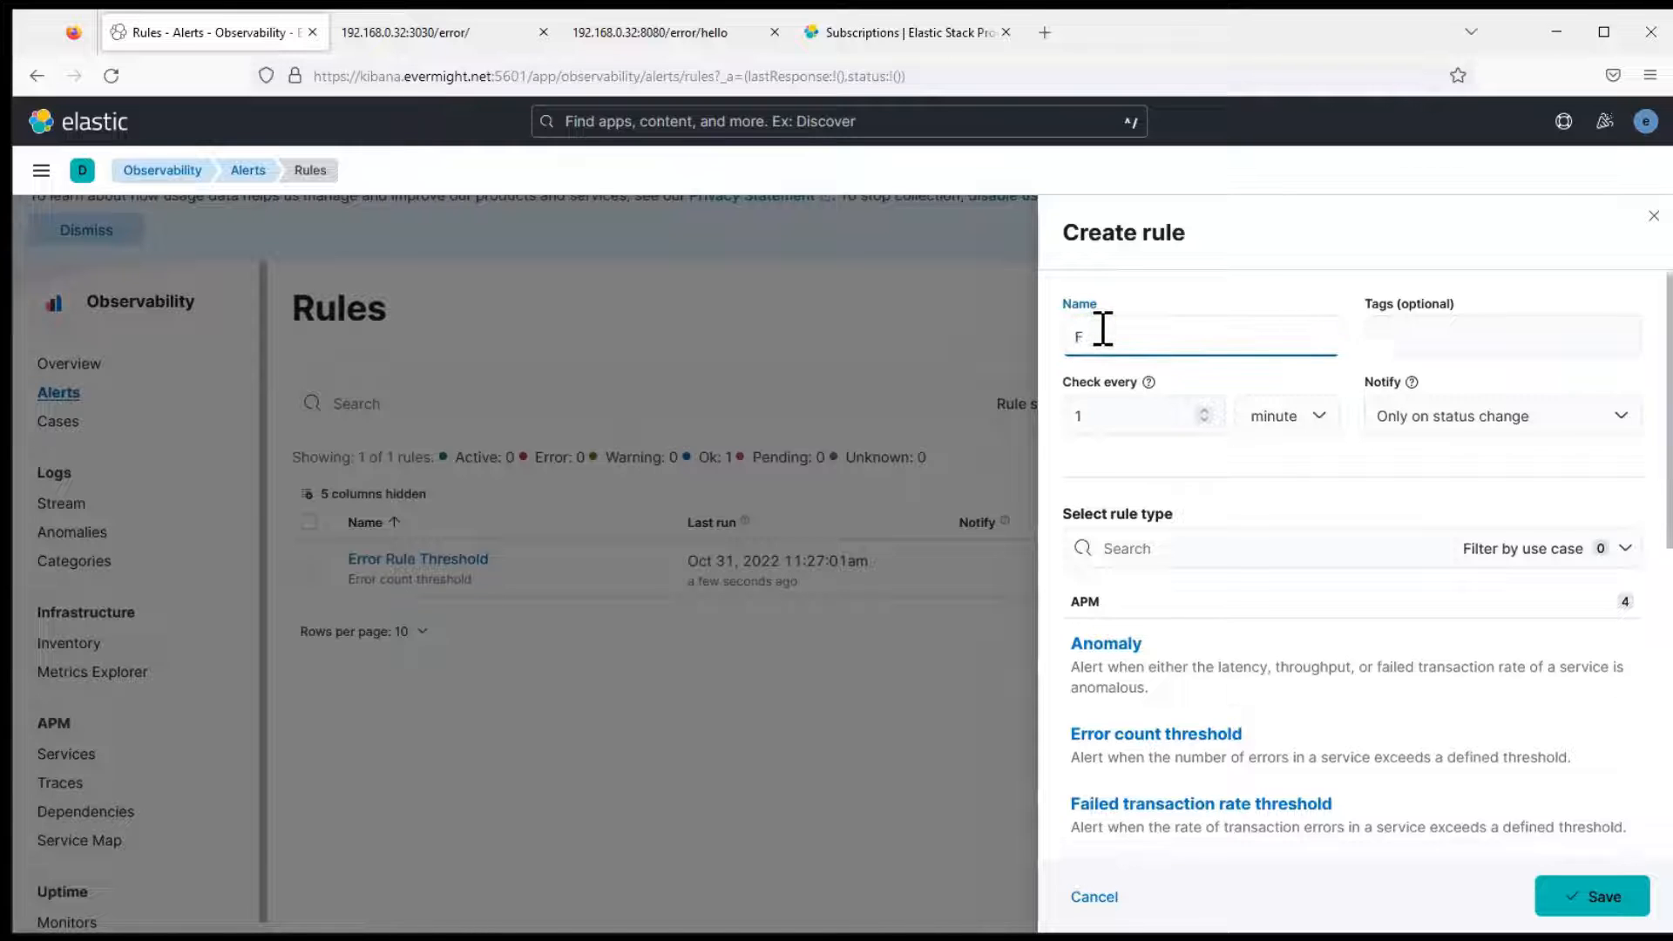
pyautogui.write('ailed Tx Rate')
pyautogui.click(1100, 415)
pyautogui.press('BackSpace')
pyautogui.write('5')
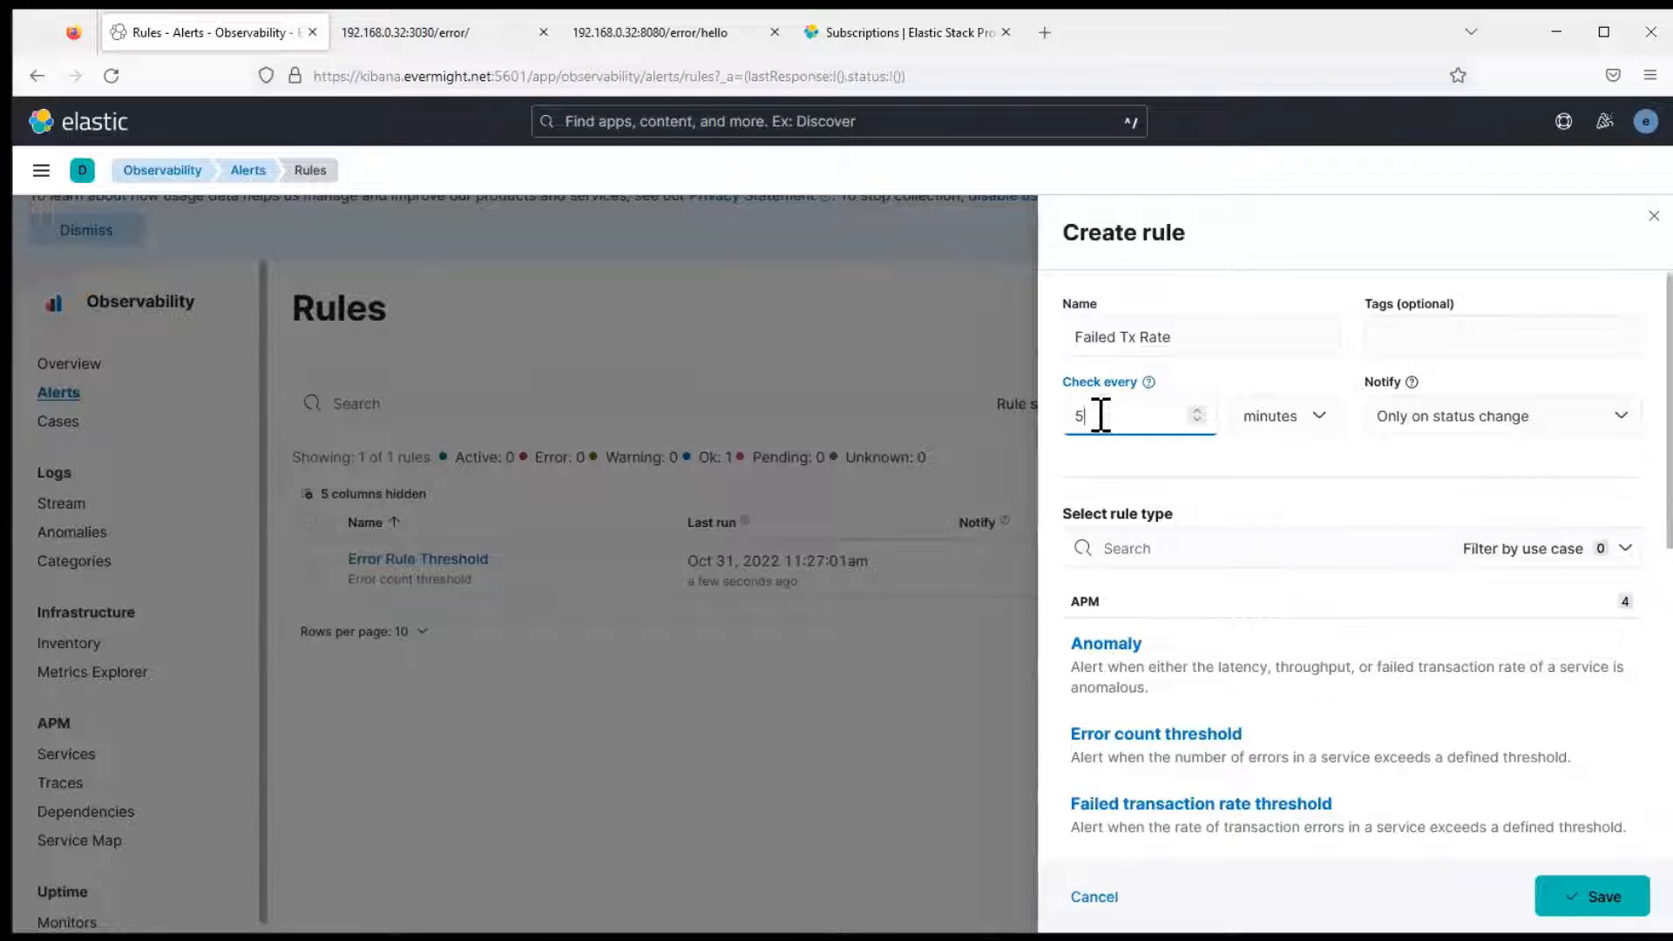
pyautogui.click(1087, 475)
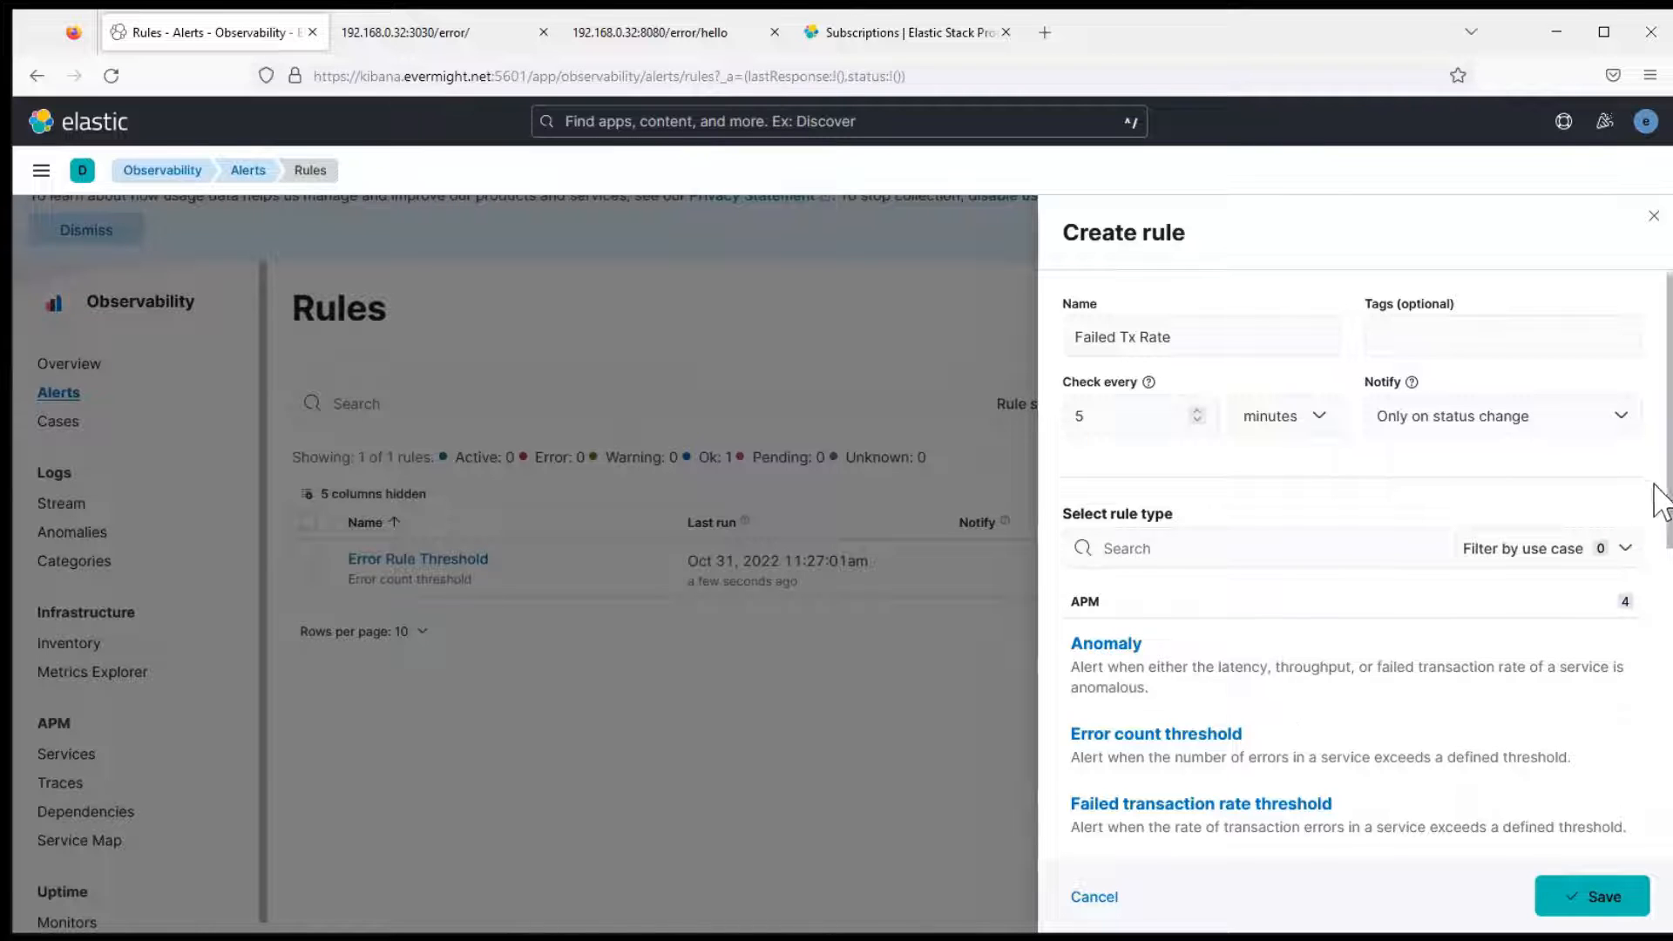
# - Choose the Failed transaction rate threshold rule type and look at its service choices, keeping All
pyautogui.moveTo(1662, 485); pyautogui.dragTo(1654, 635)
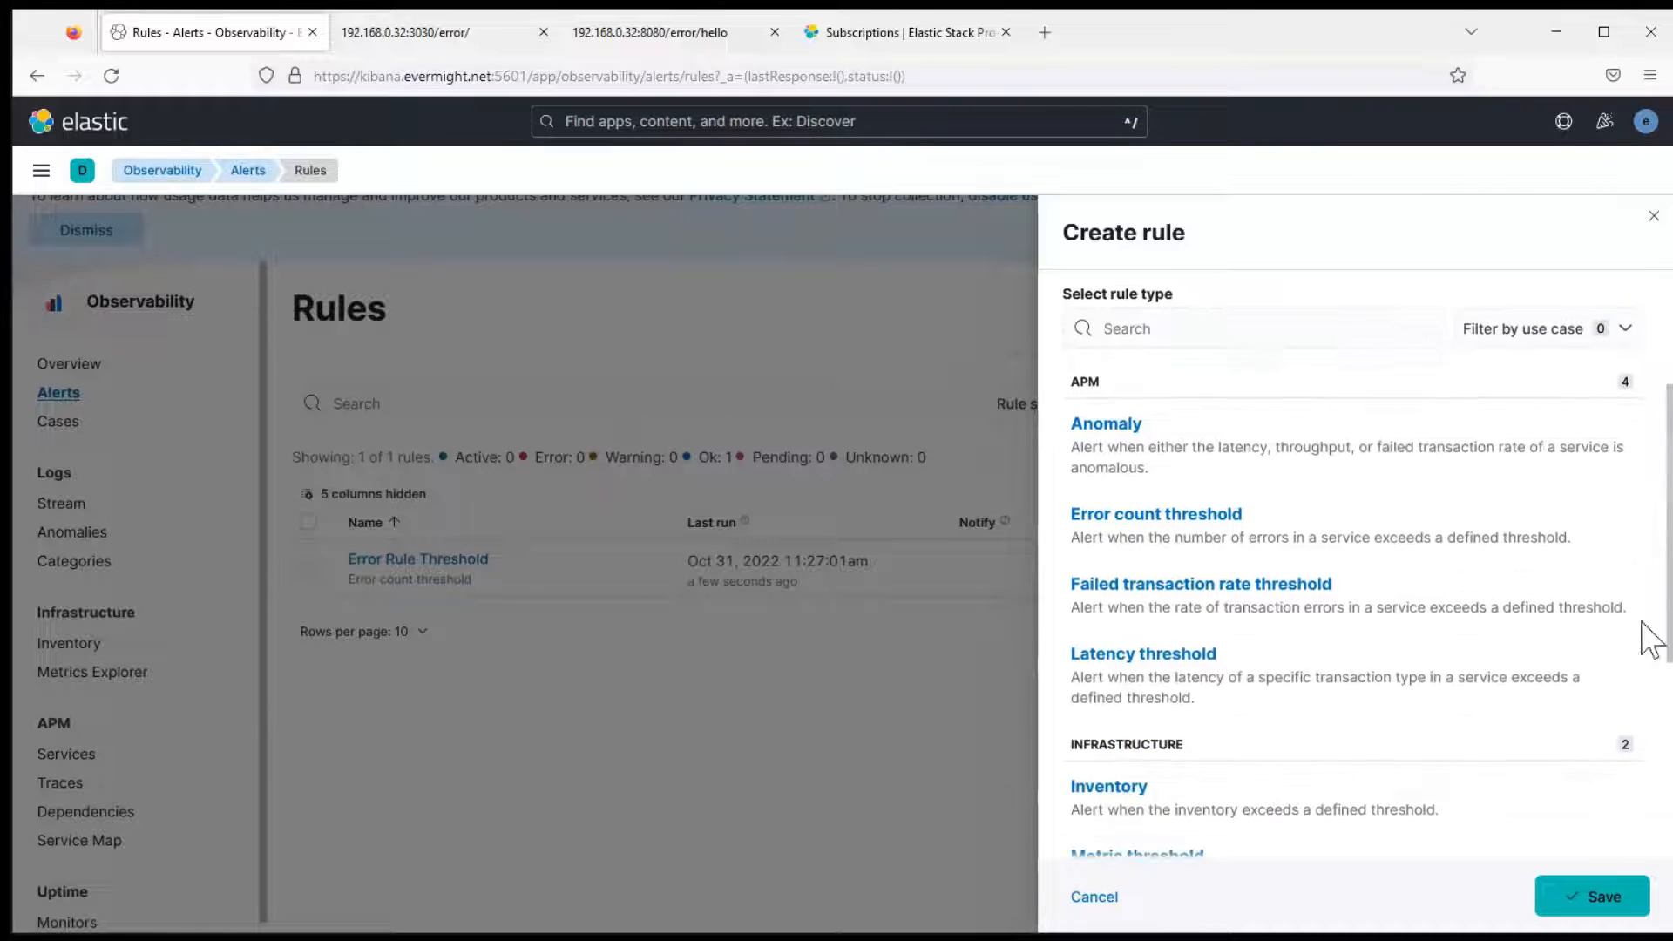
pyautogui.click(1223, 610)
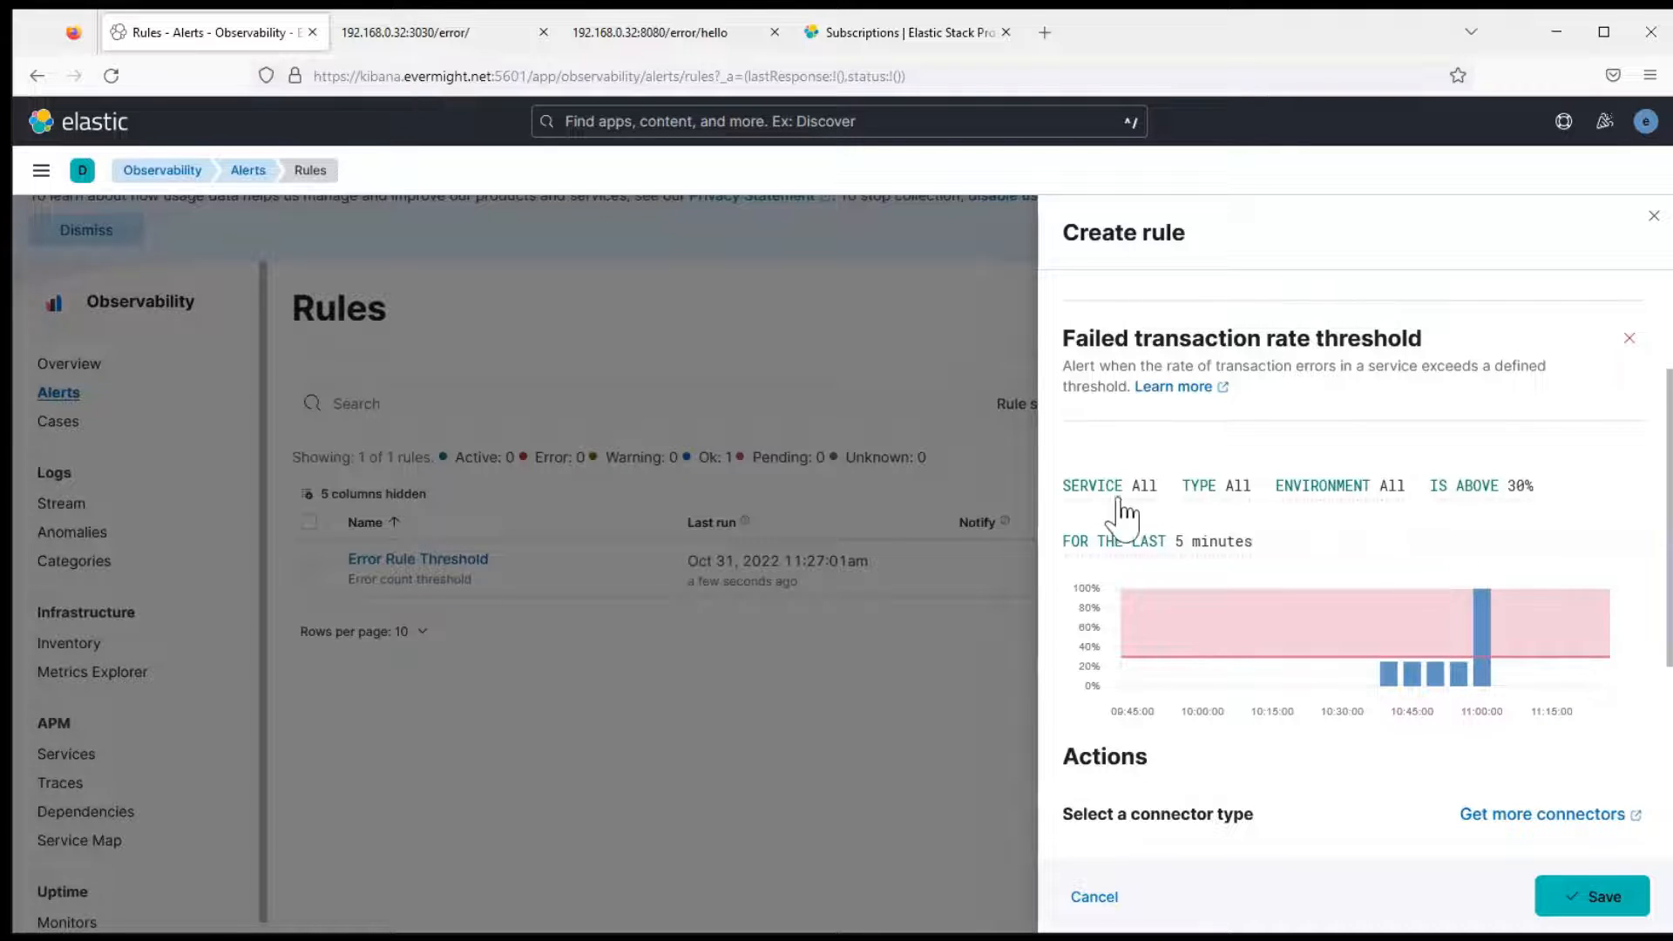
pyautogui.click(1151, 504)
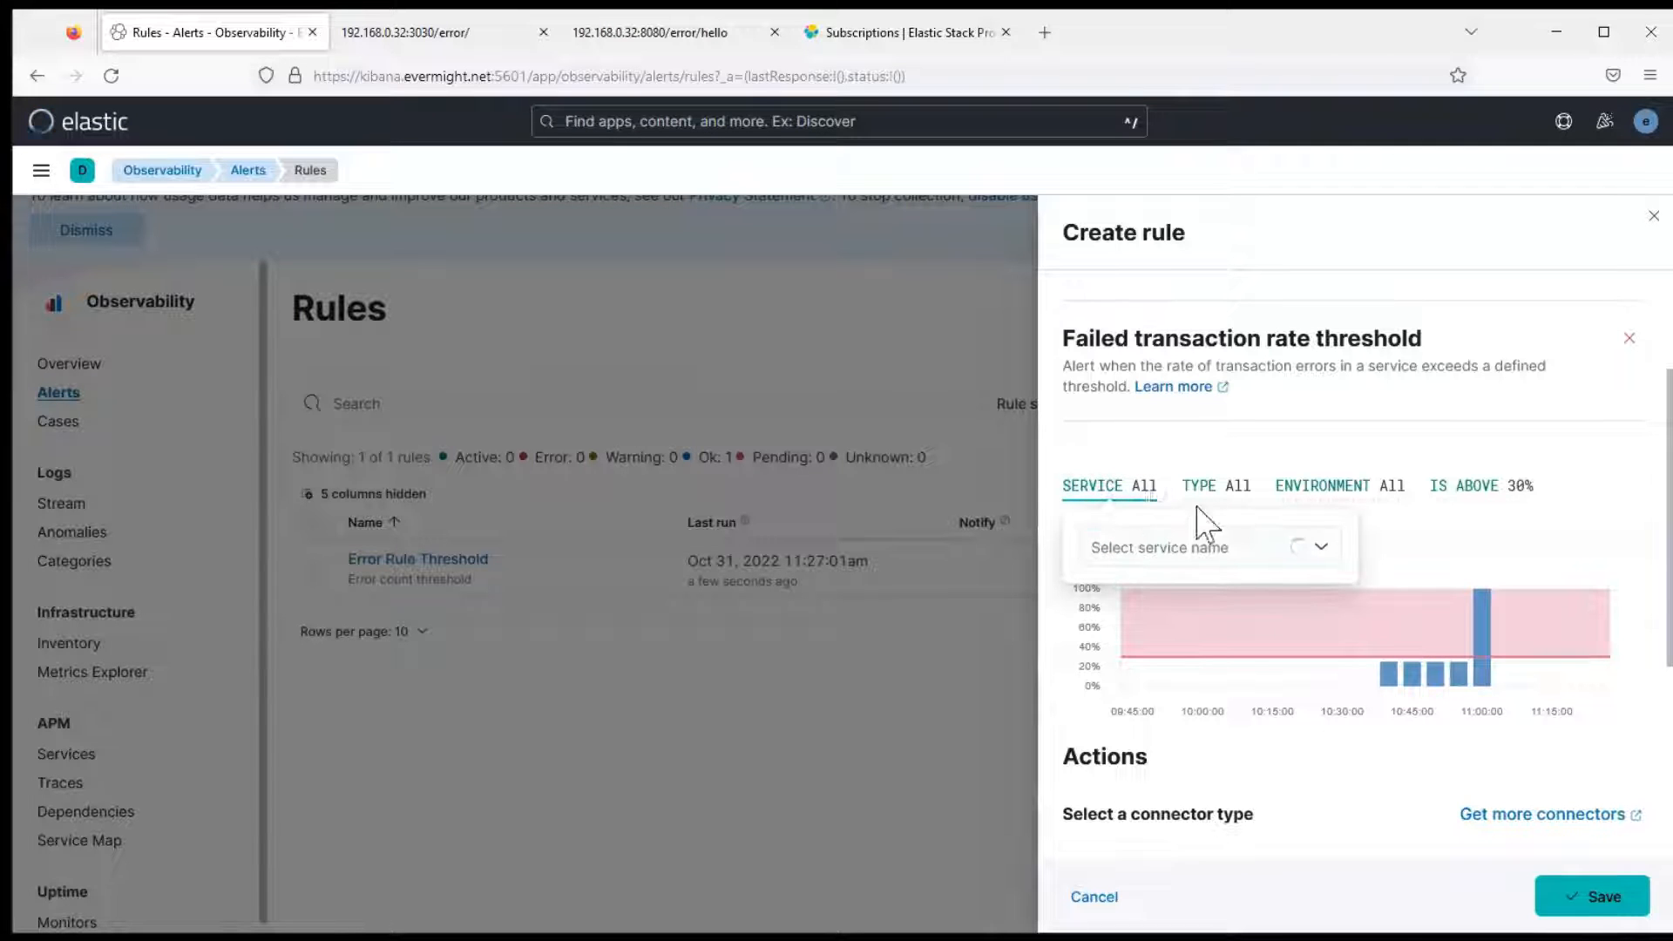
pyautogui.click(1317, 551)
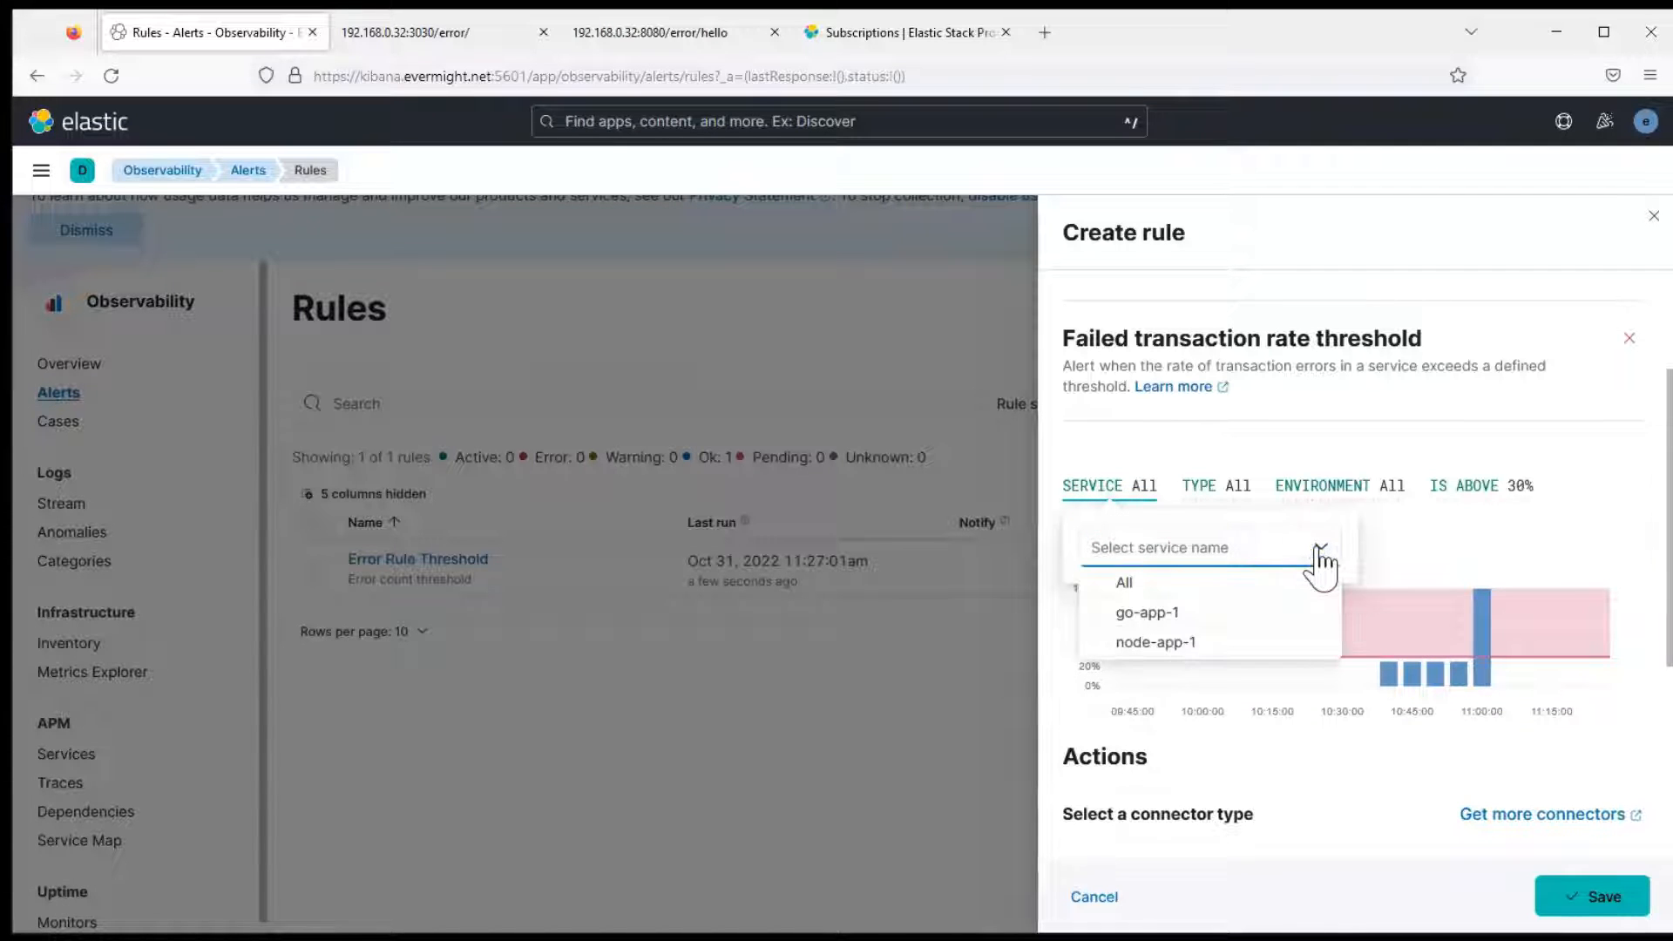
pyautogui.click(1451, 536)
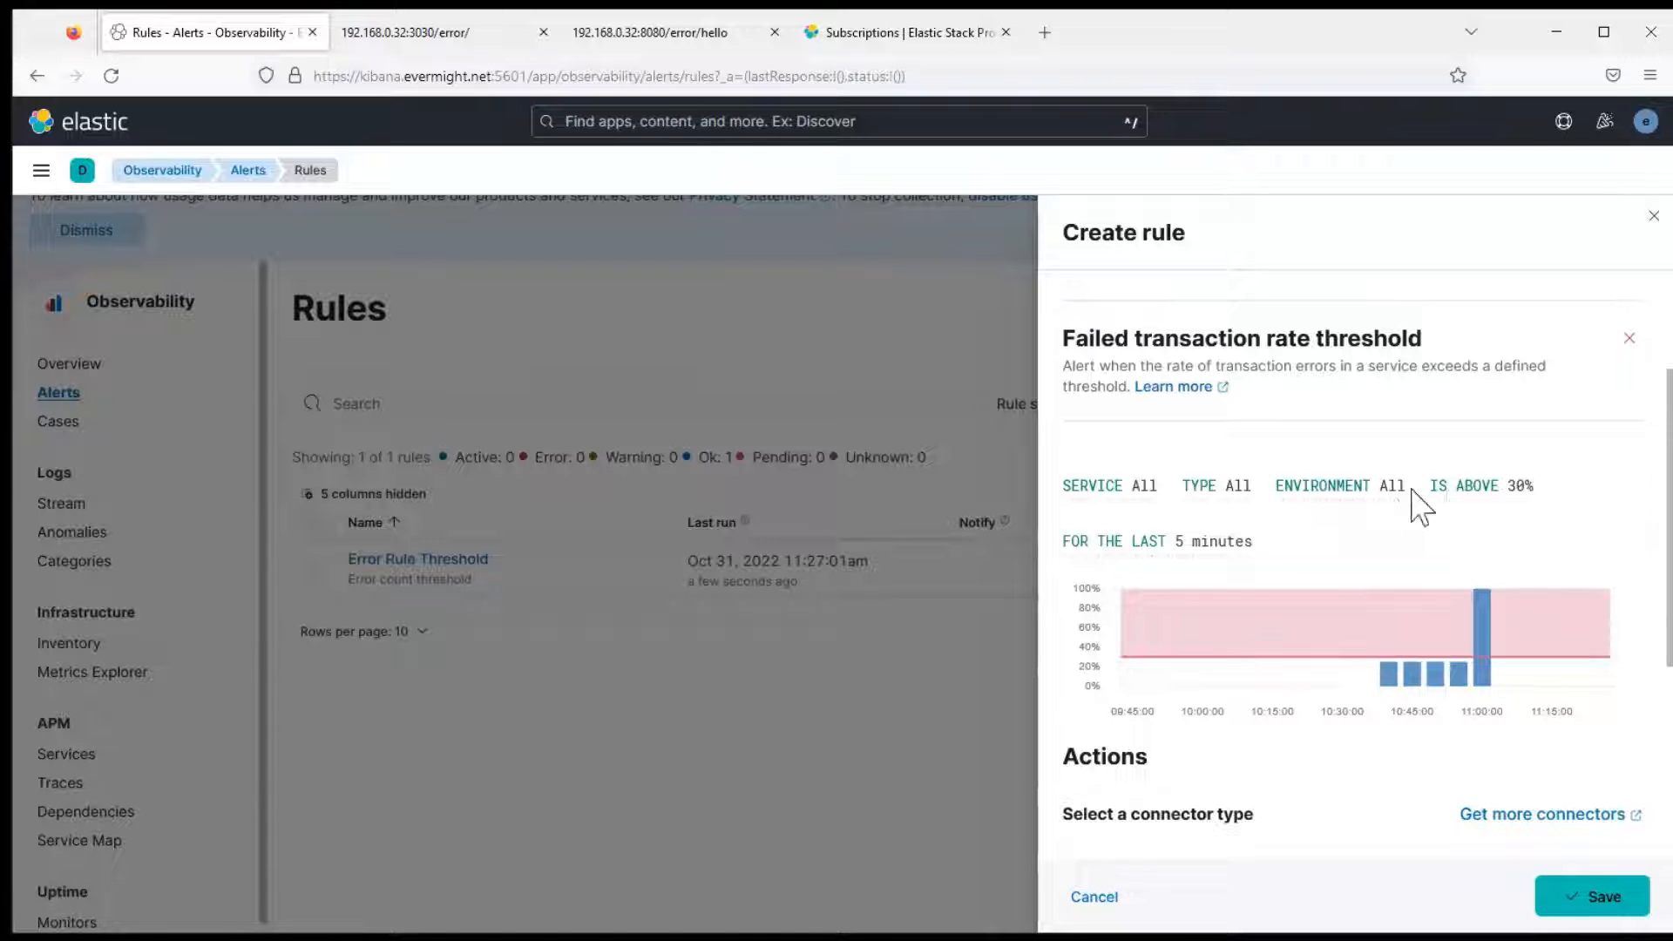
# - Set the failed transaction rate condition to above 2%
pyautogui.click(1464, 495)
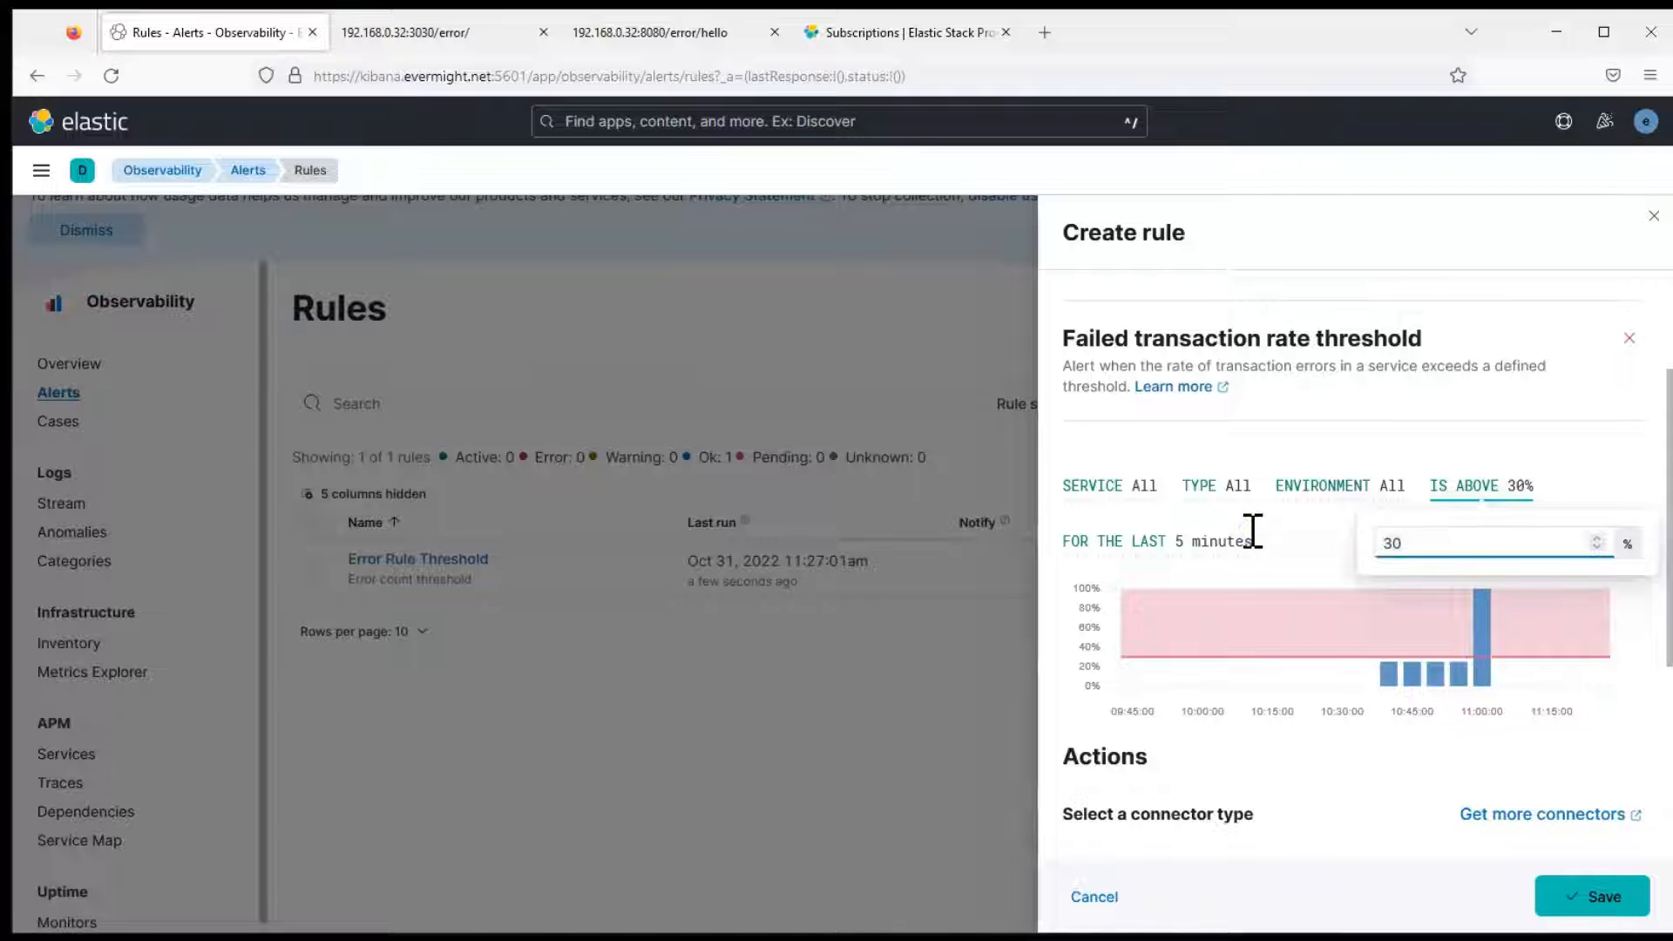
pyautogui.press('BackSpace')
pyautogui.press('BackSpace')
pyautogui.write('2')
pyautogui.click(1297, 540)
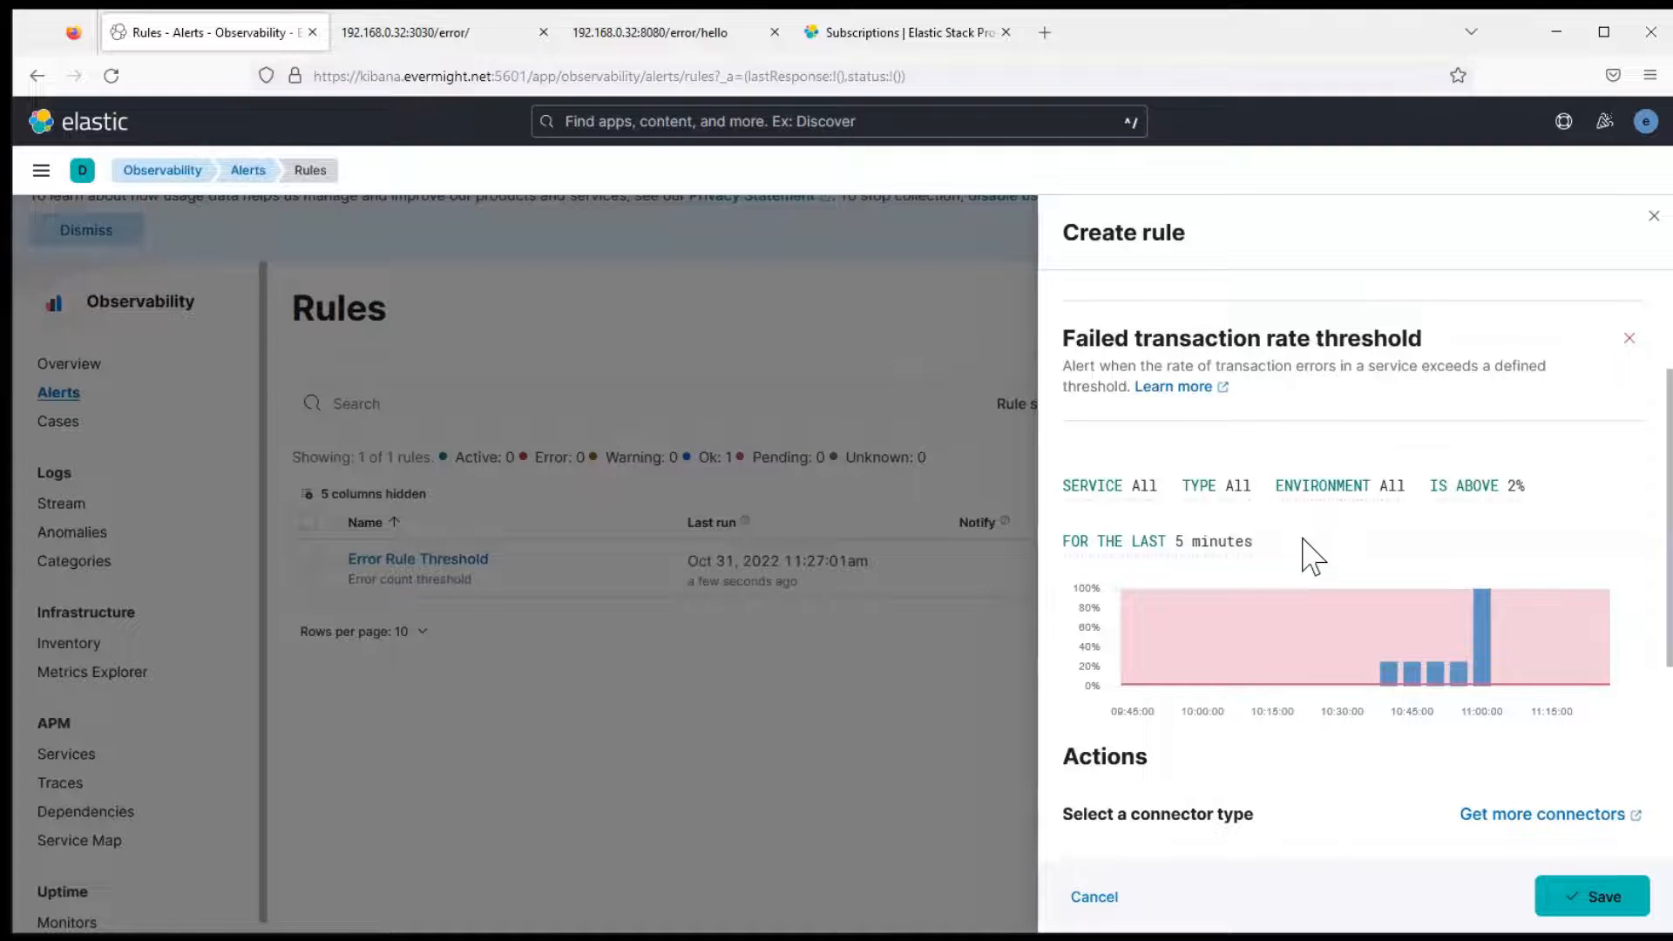
# - Set the condition's time window to the last 10 minutes
pyautogui.click(1248, 548)
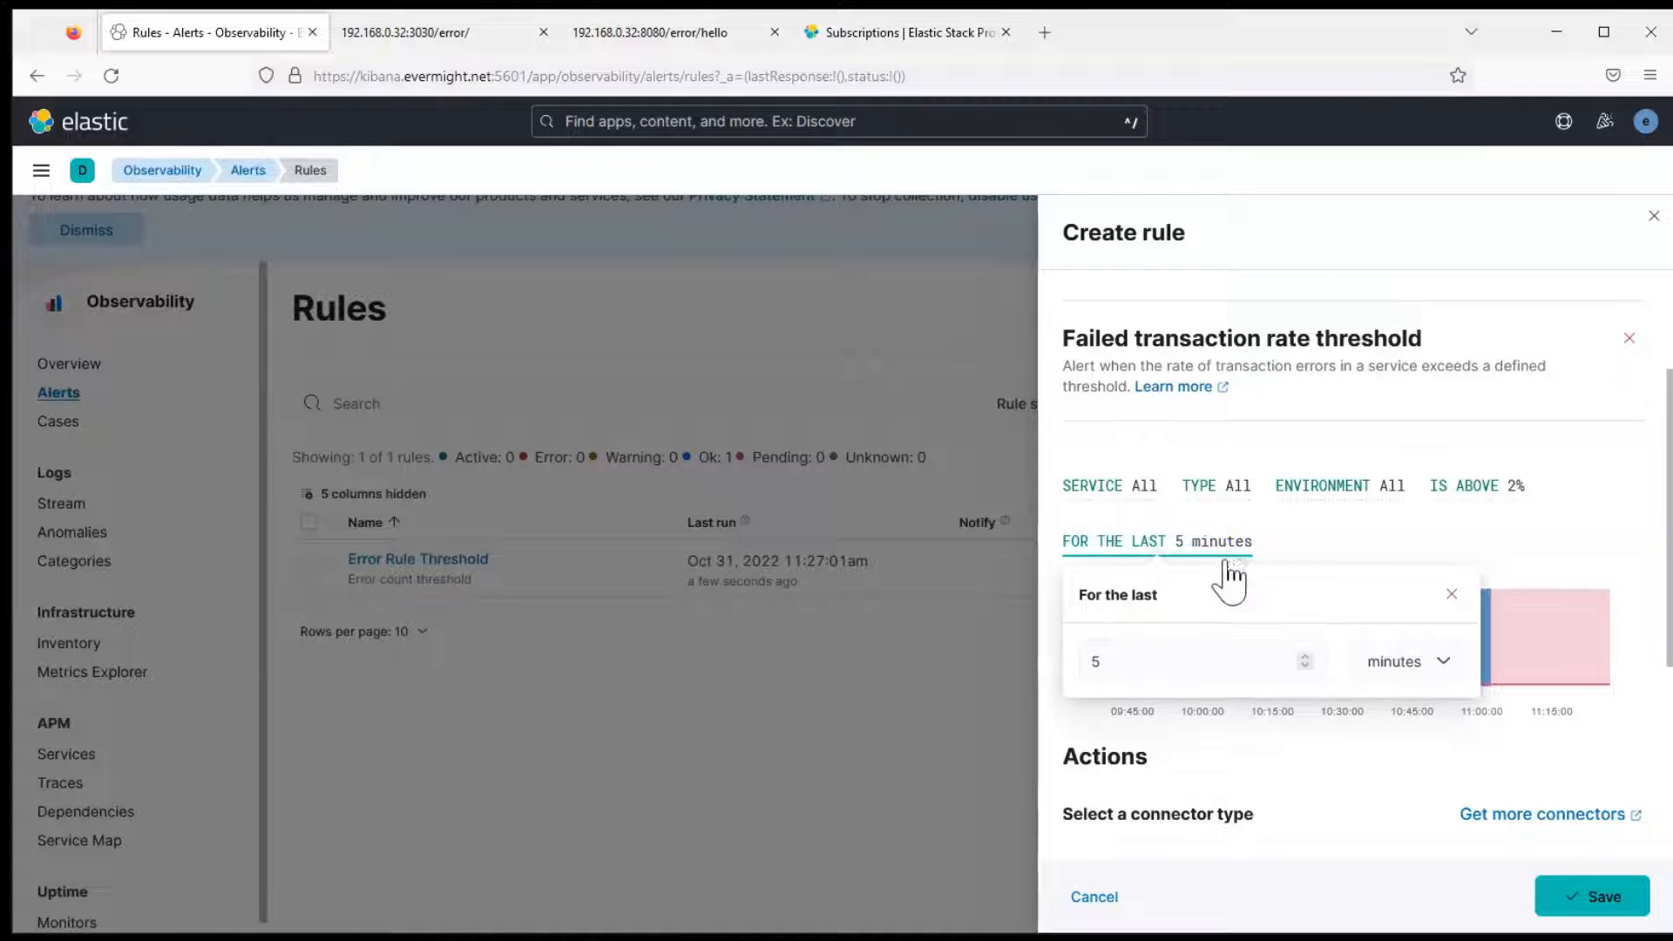
pyautogui.moveTo(1119, 664); pyautogui.dragTo(1013, 614)
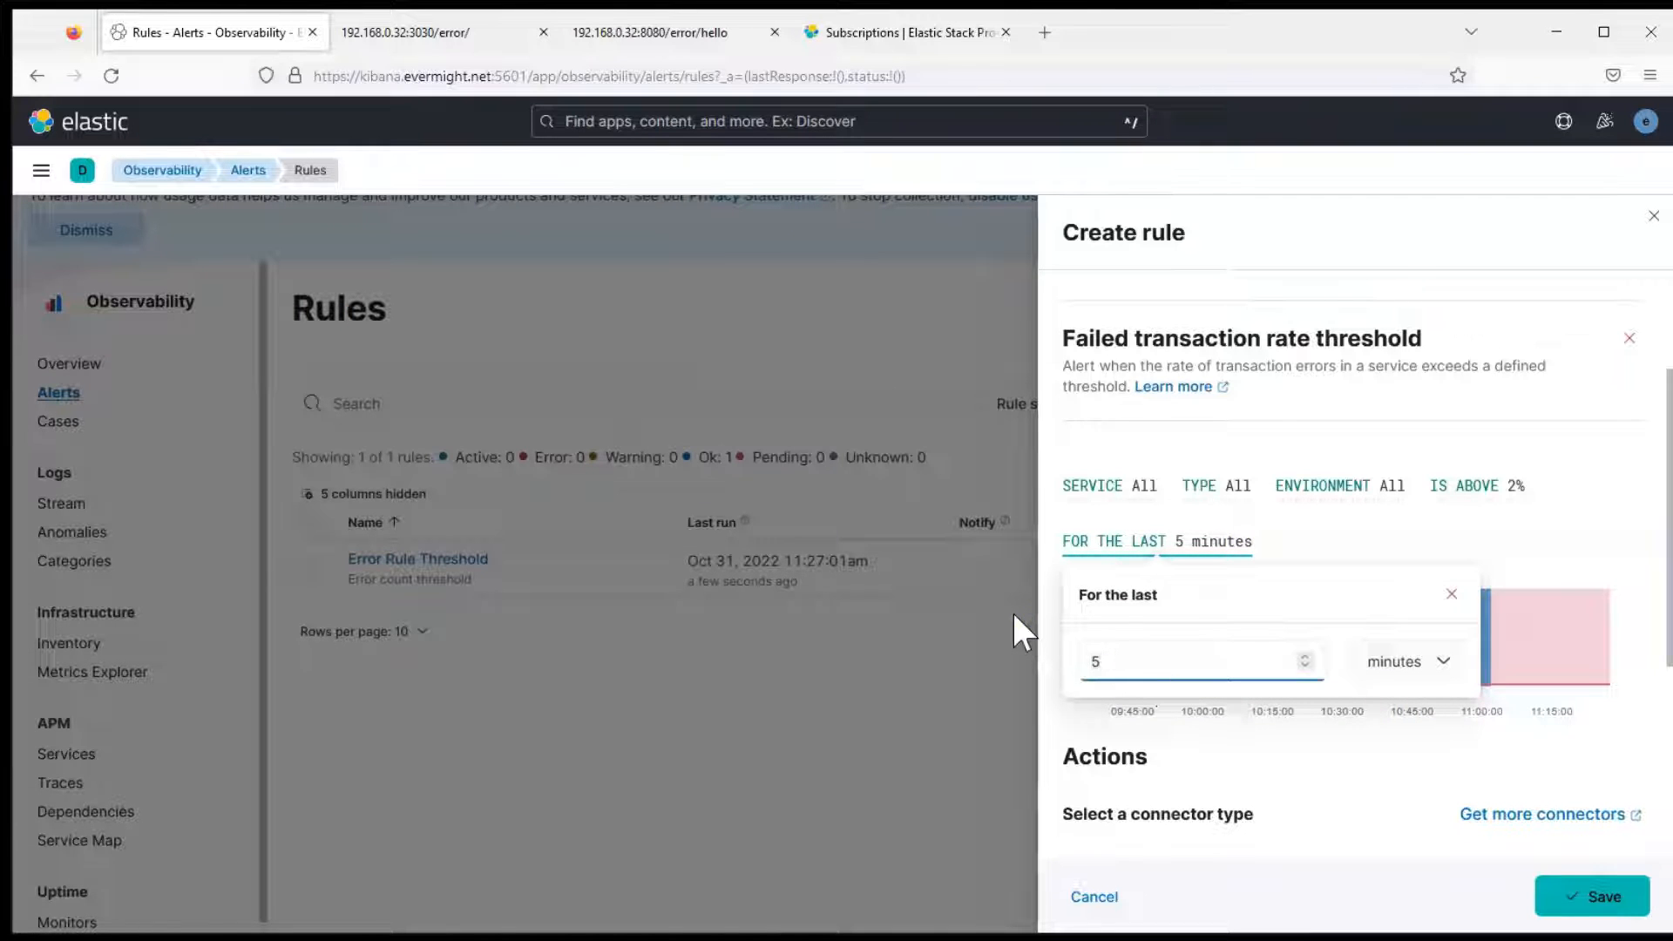
pyautogui.write('10')
pyautogui.click(1403, 551)
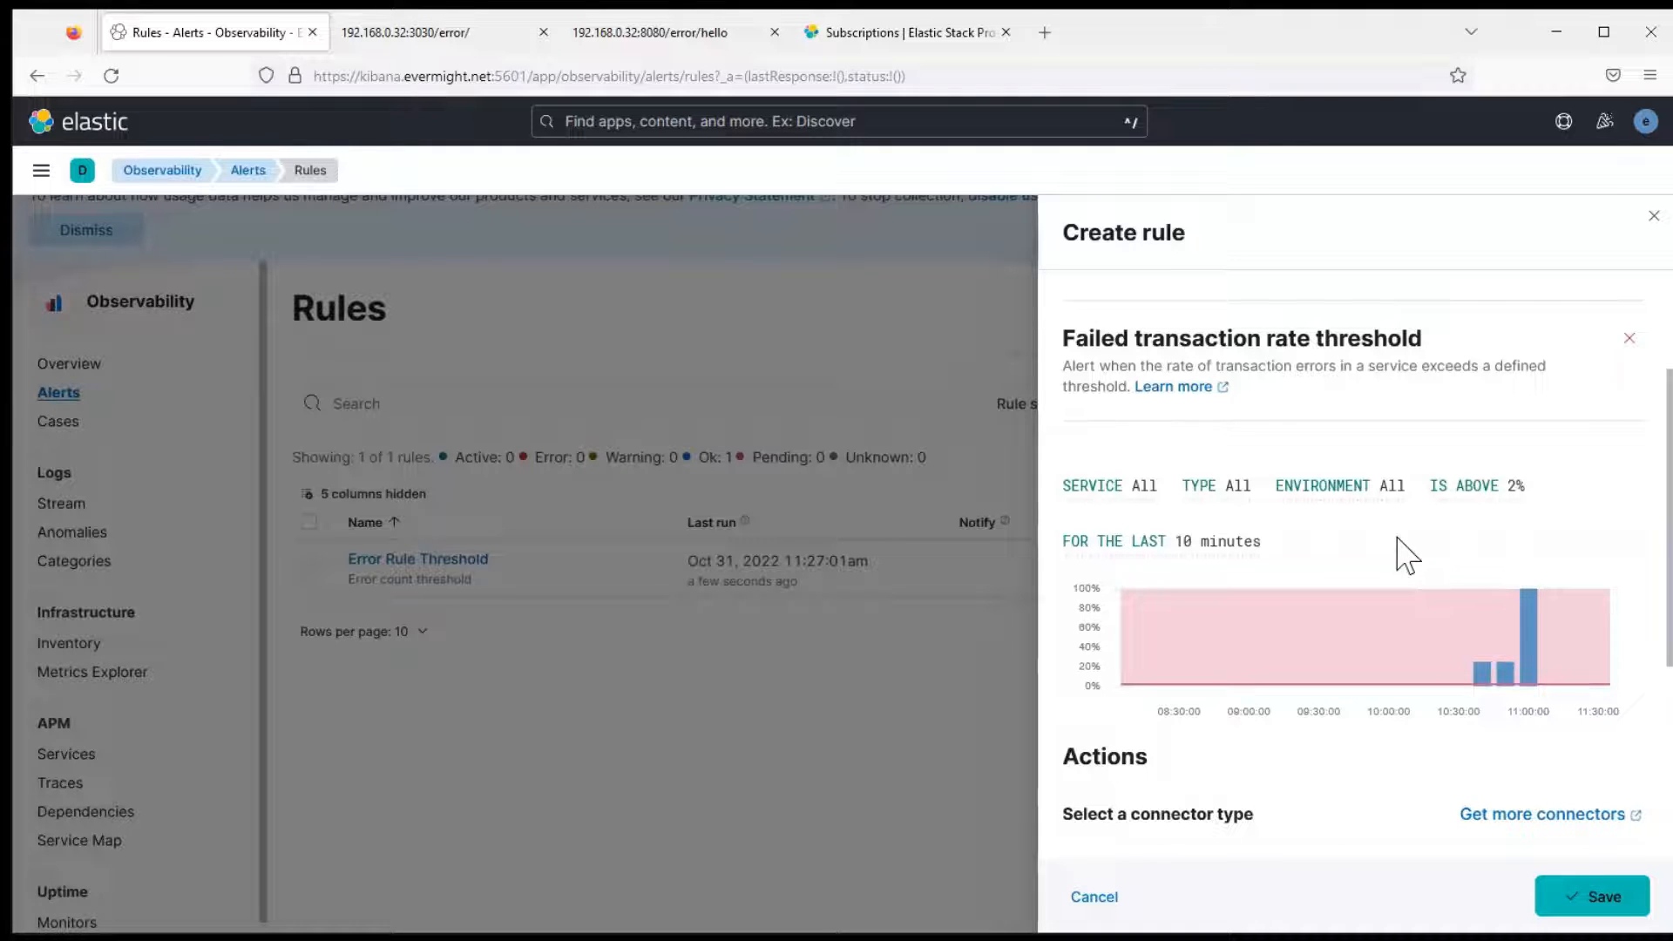
# - Review the Failed Tx Rate settings, save the rule with no actions and refresh the rules list
pyautogui.moveTo(1667, 523); pyautogui.dragTo(1669, 414)
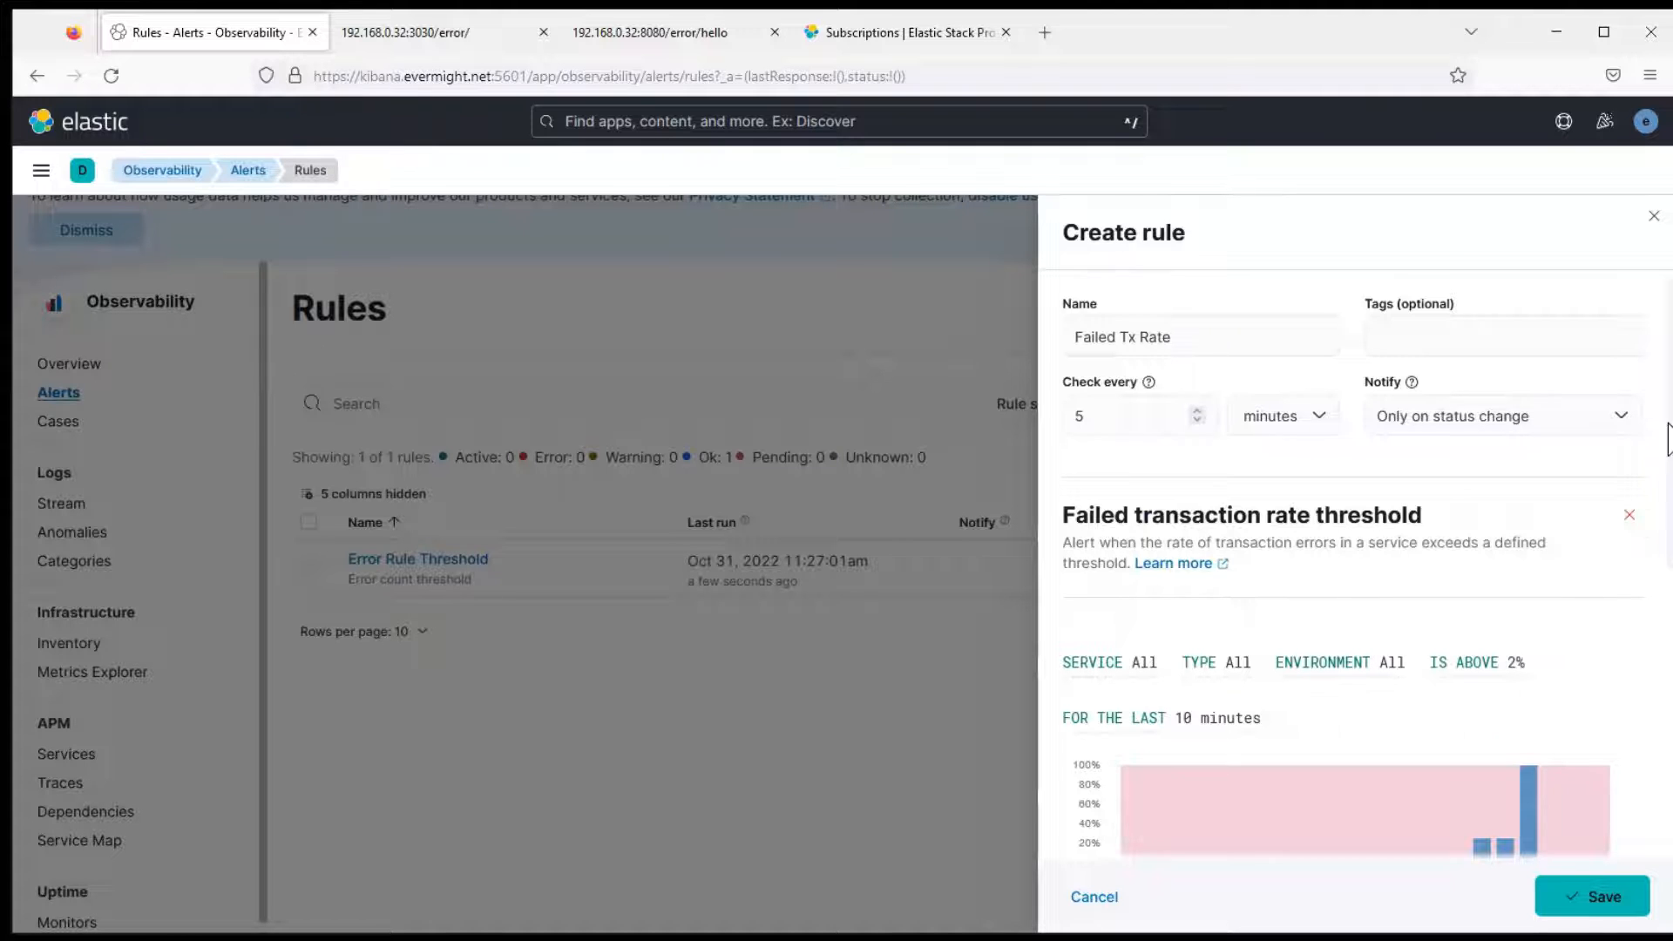
pyautogui.moveTo(1670, 429); pyautogui.dragTo(1667, 520)
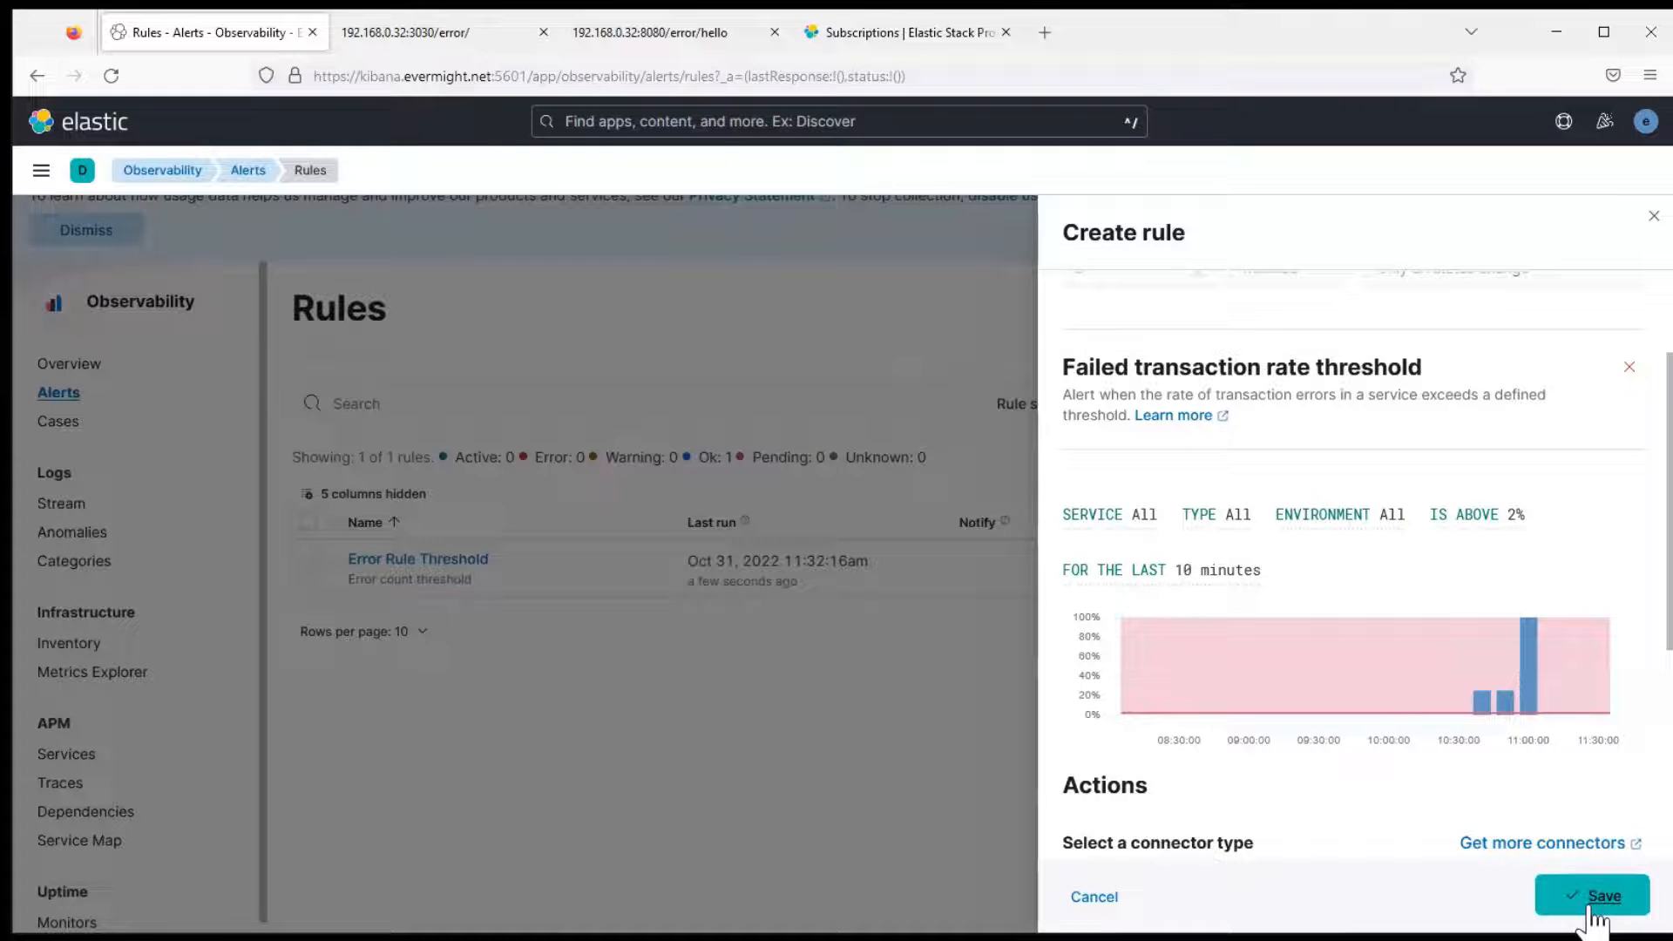
pyautogui.click(1589, 908)
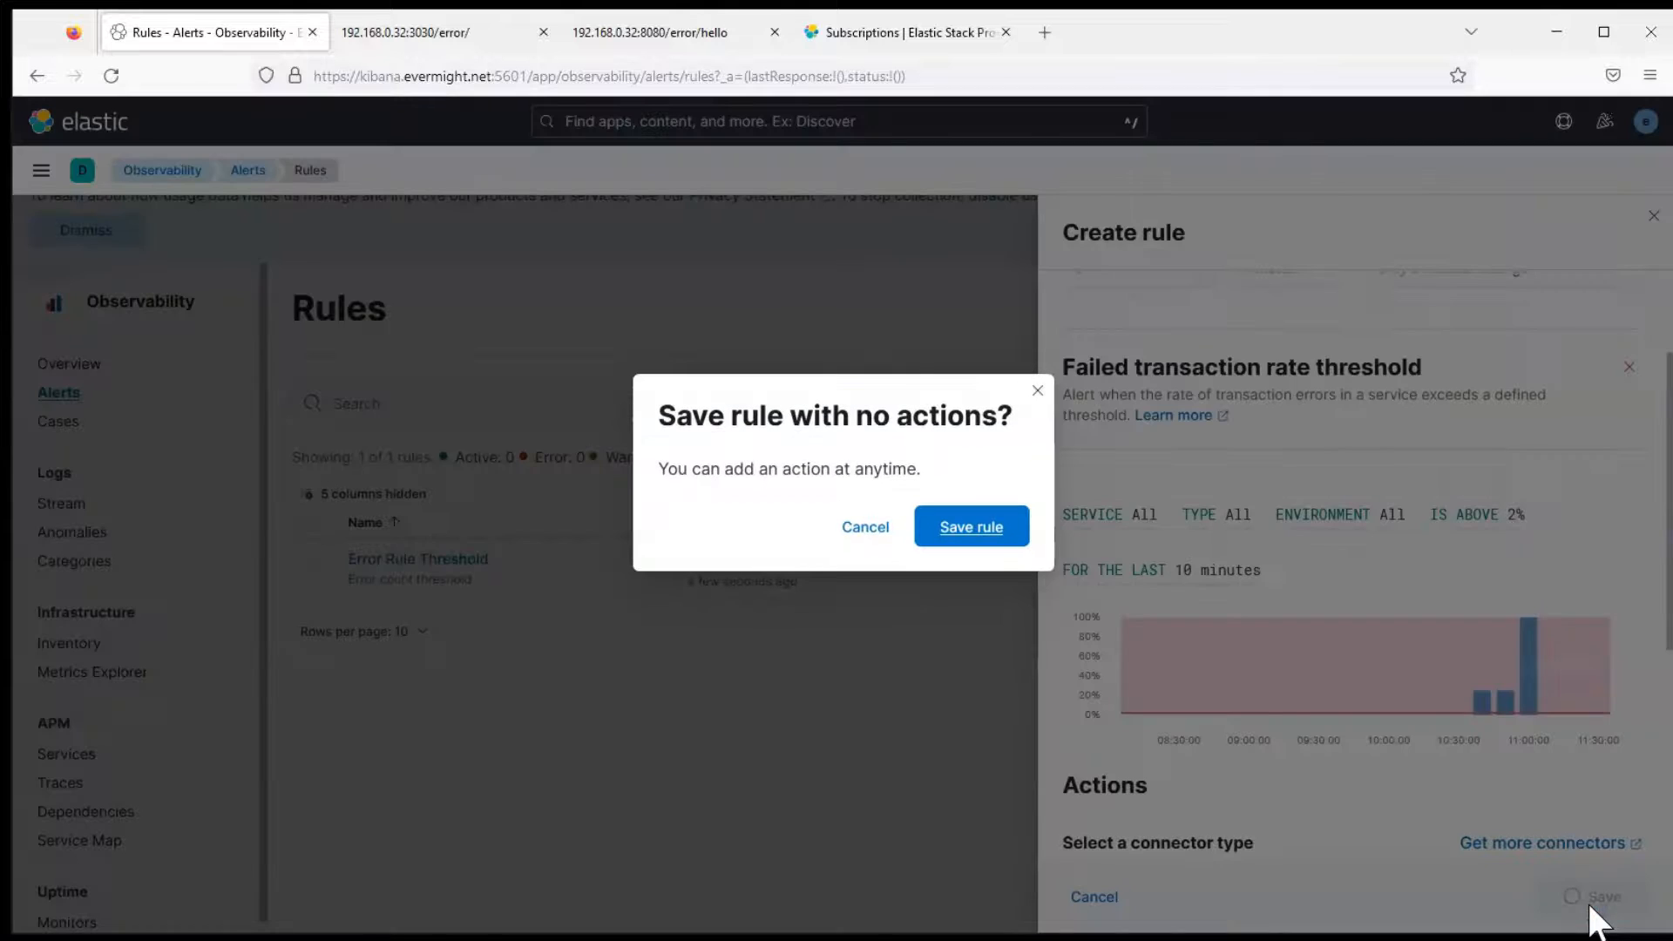
pyautogui.click(972, 525)
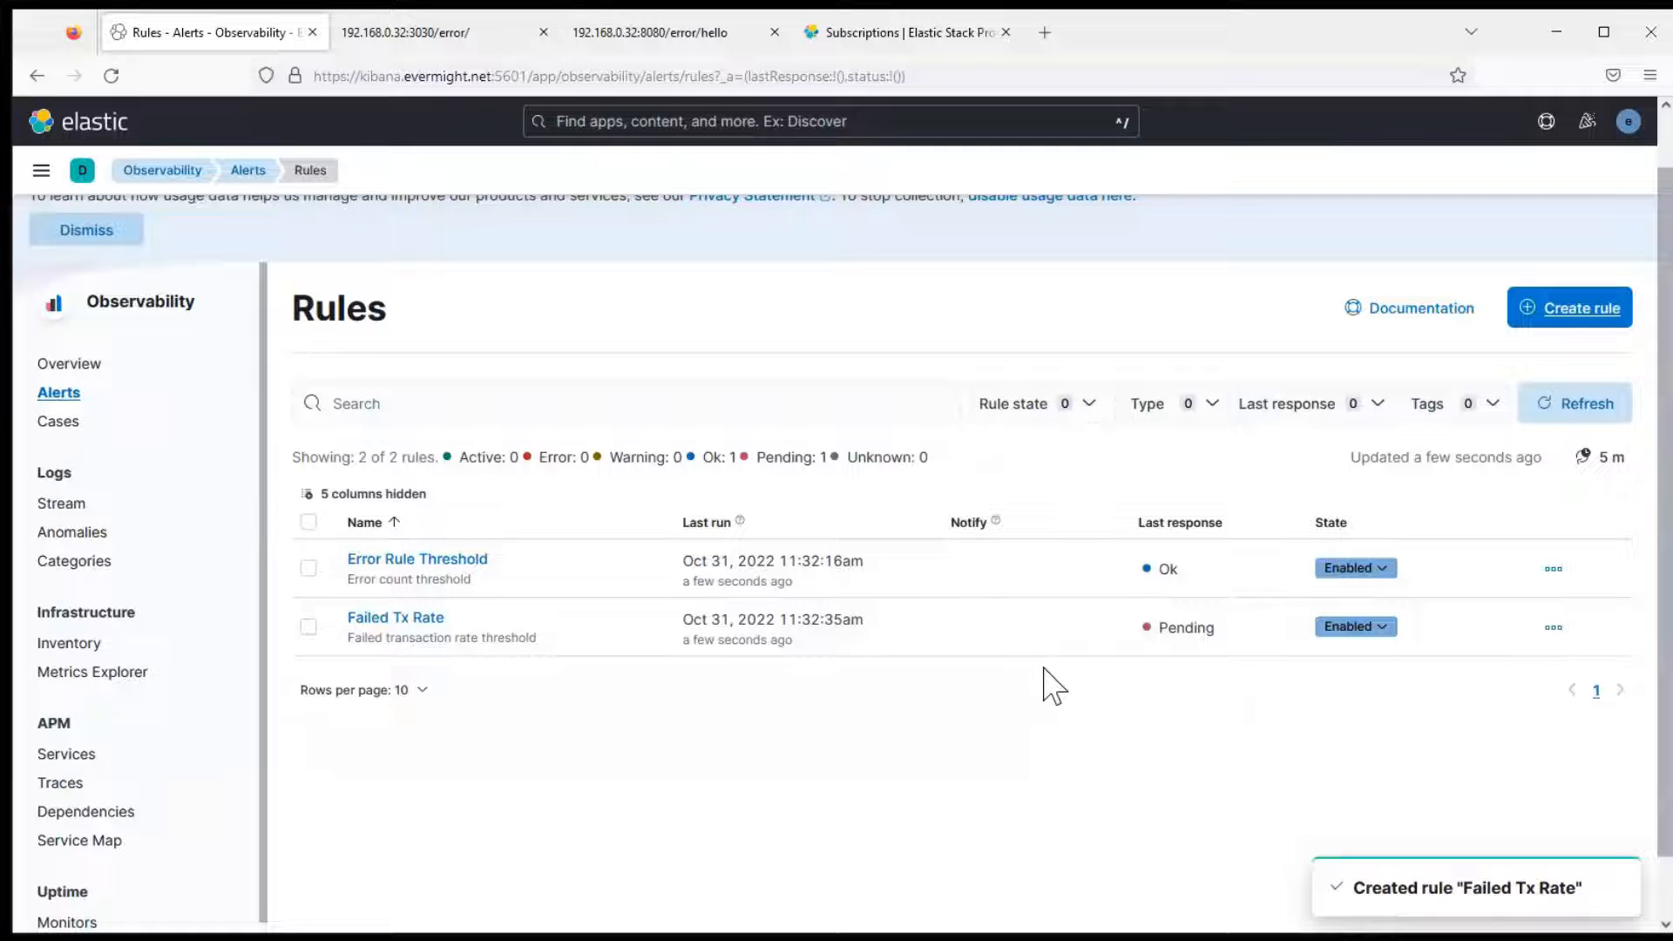
pyautogui.click(1578, 406)
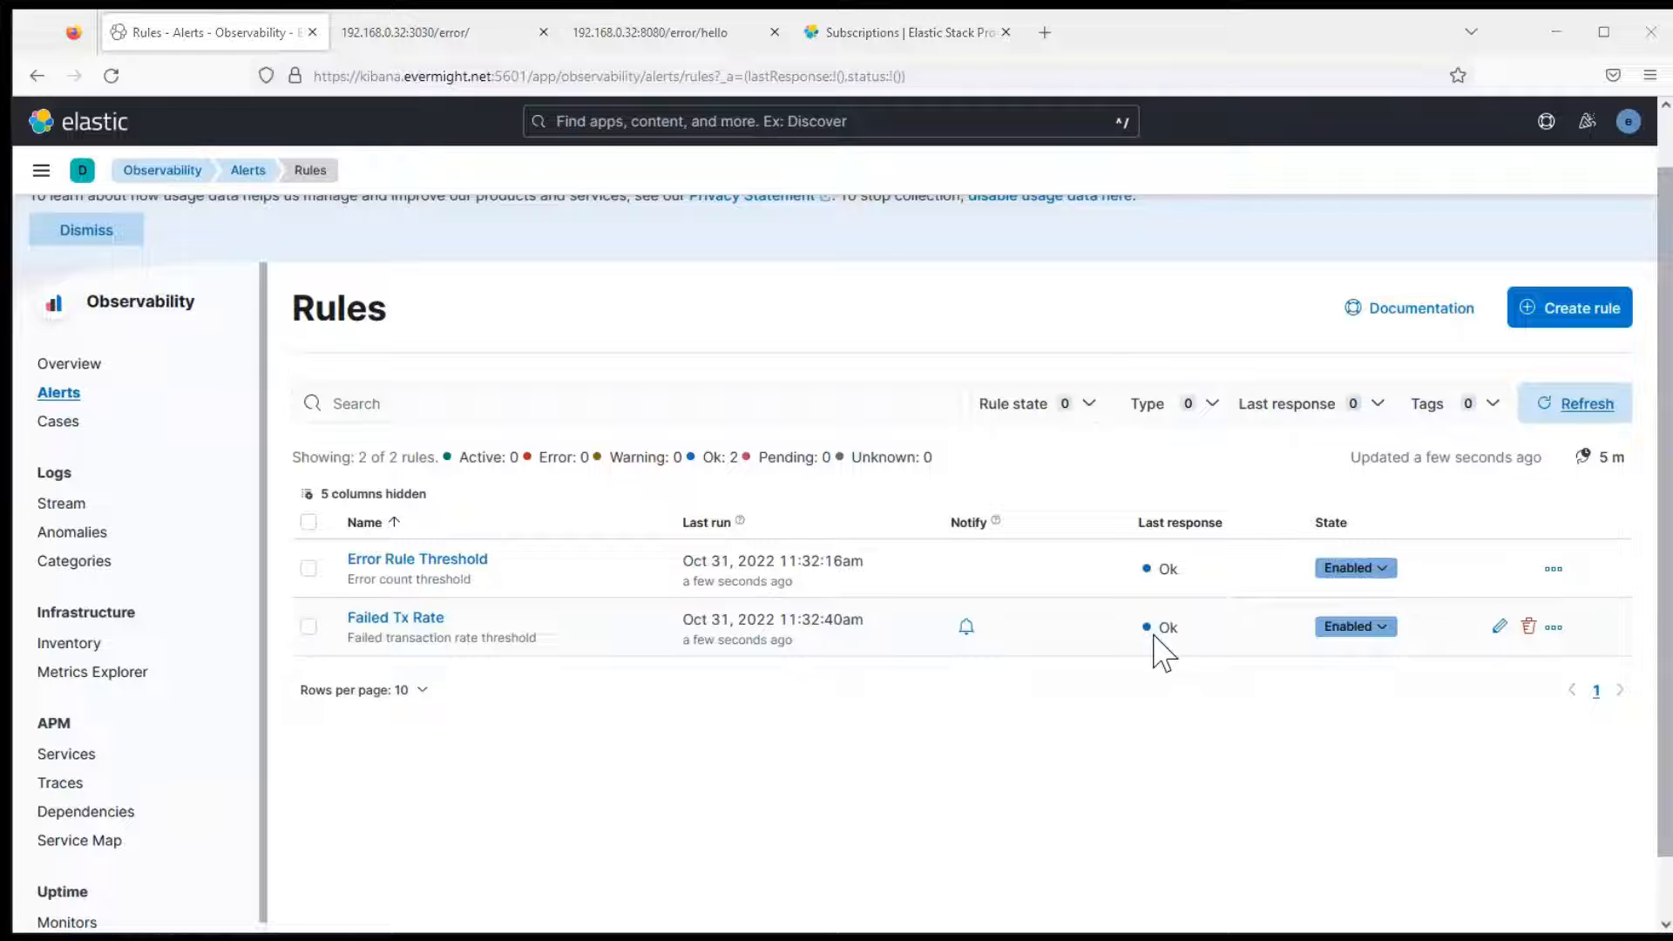
# - Switch to the metricbeat terminal and open node/apm/index.js in vi
pyautogui.hotkey('alt', 'Tab')
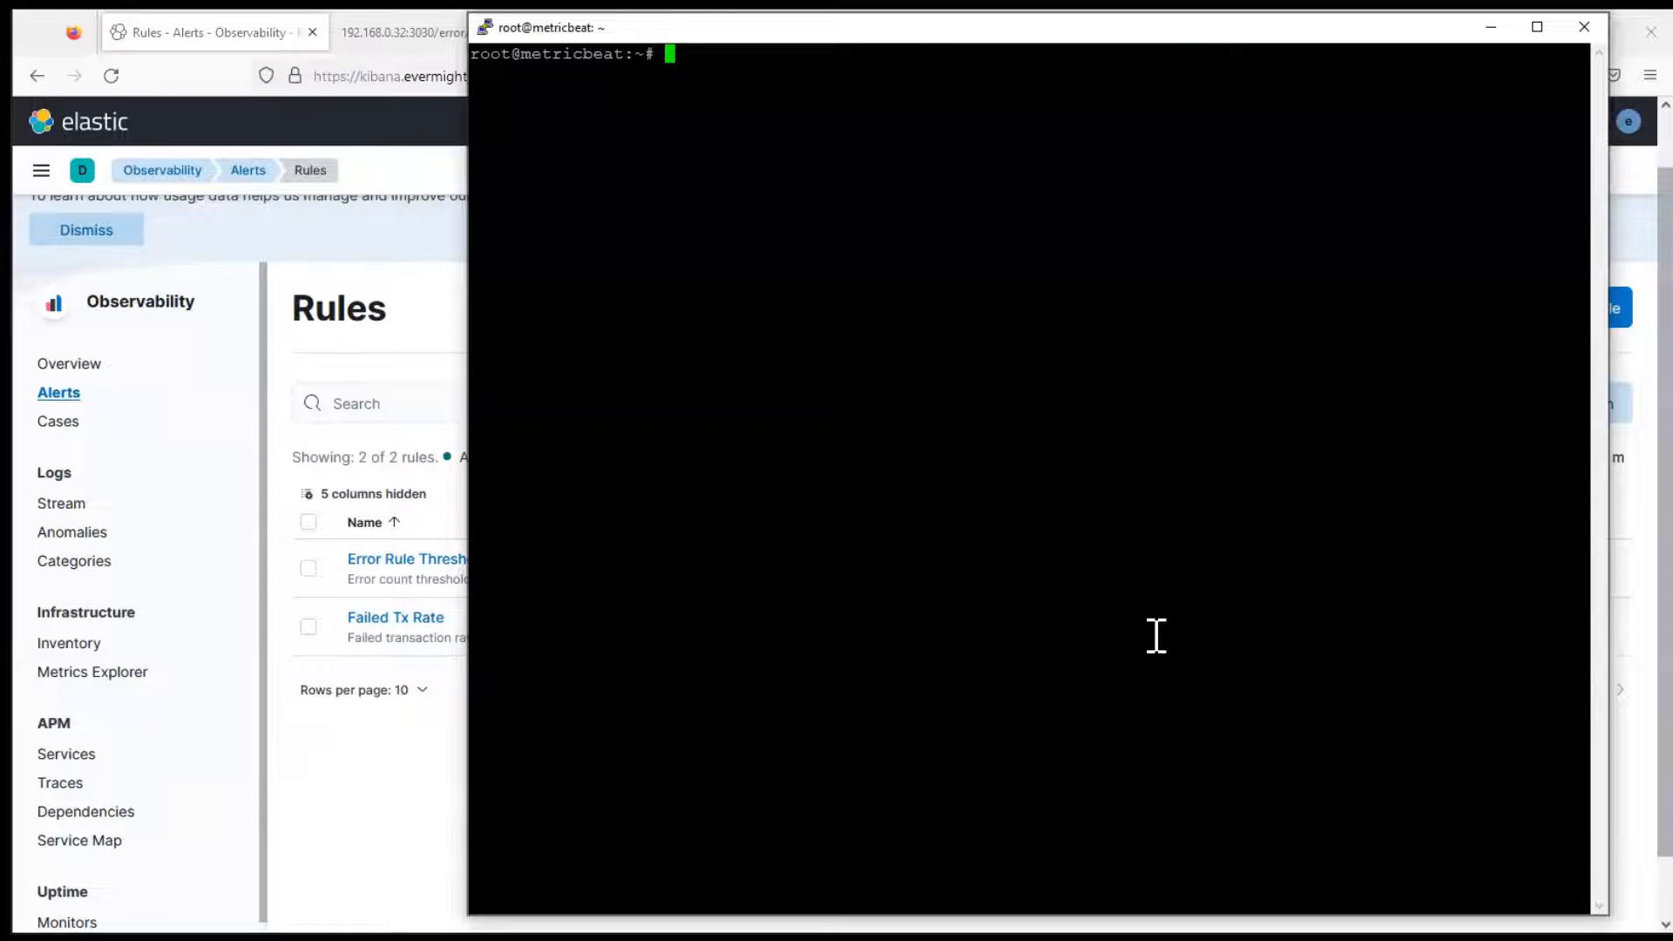
pyautogui.write('cd')
pyautogui.press('BackSpace')
pyautogui.press('BackSpace')
pyautogui.press('BackSpace')
pyautogui.write('vi node/apm/idde')
pyautogui.press('Tab')
pyautogui.press('Return')
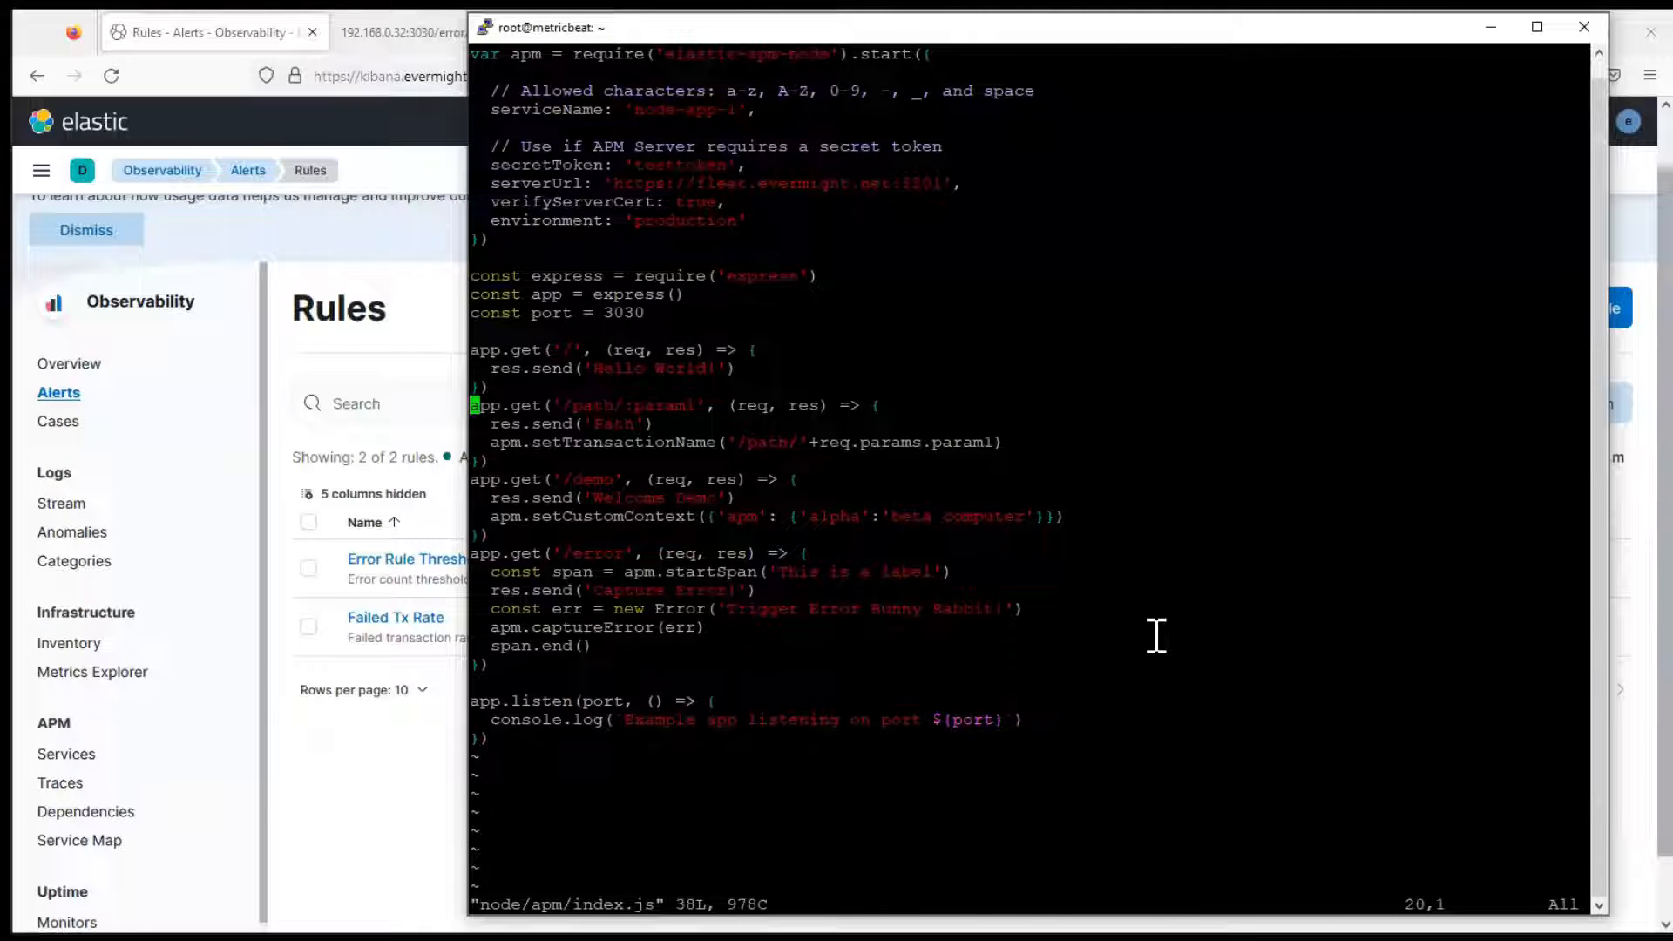
# - With vi's paste mode set, paste an async /fail route returning status 500 and 'Fail ' + statnum above the /path/:param1 route
pyautogui.hotkey('alt', 'Tab')
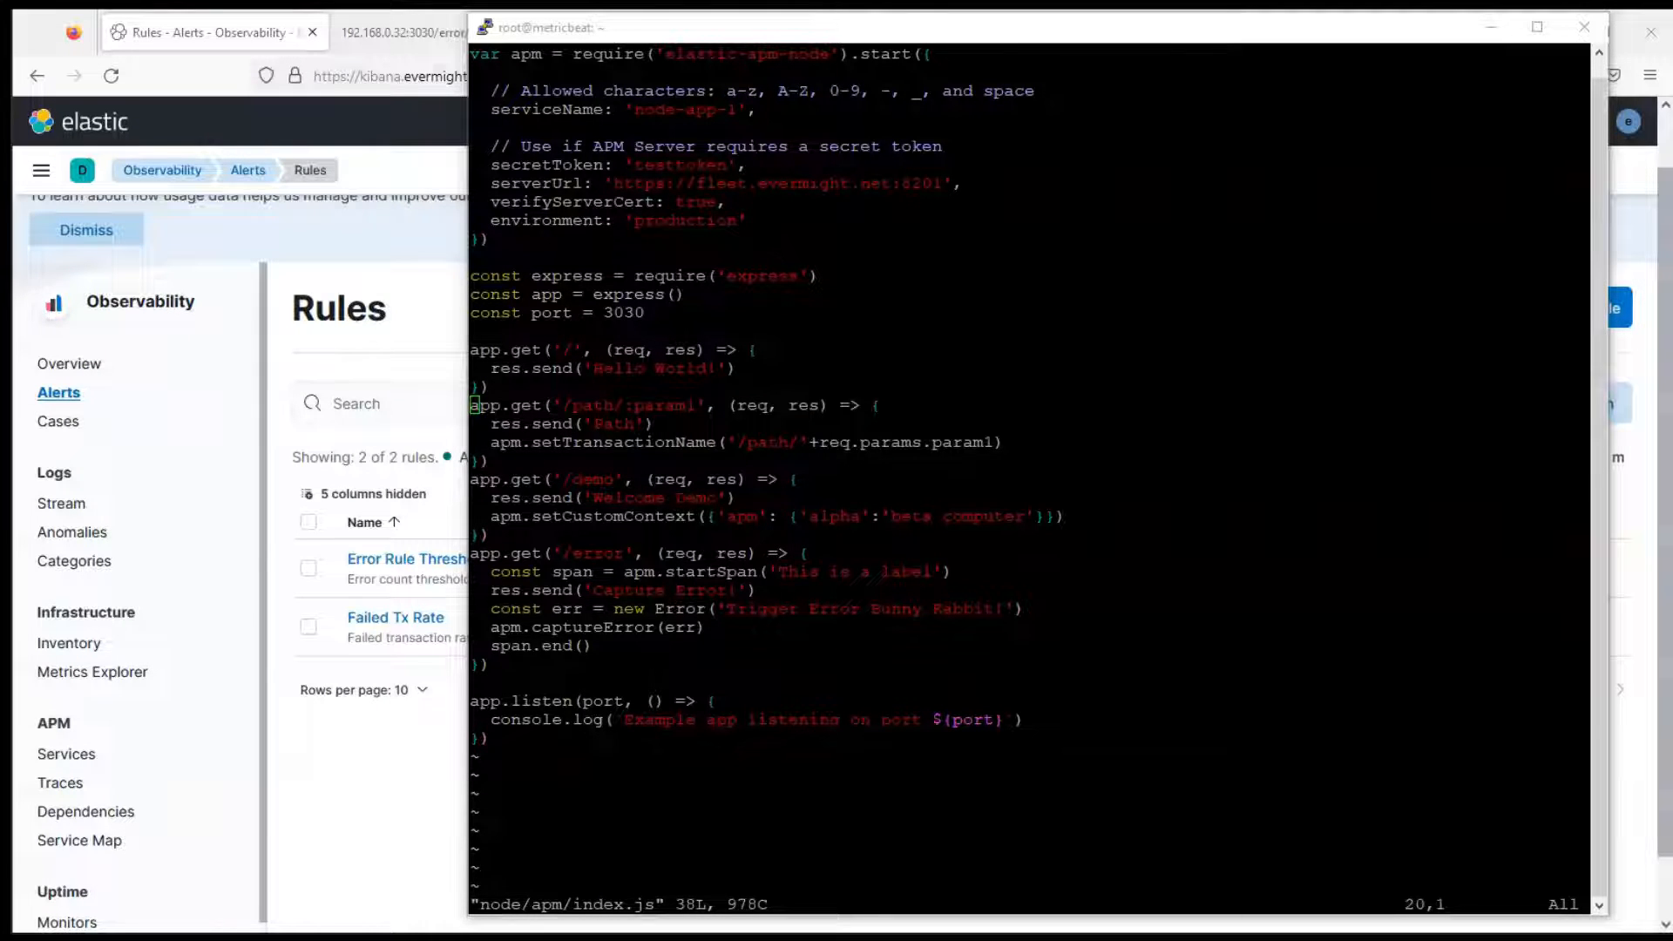
pyautogui.click(629, 615)
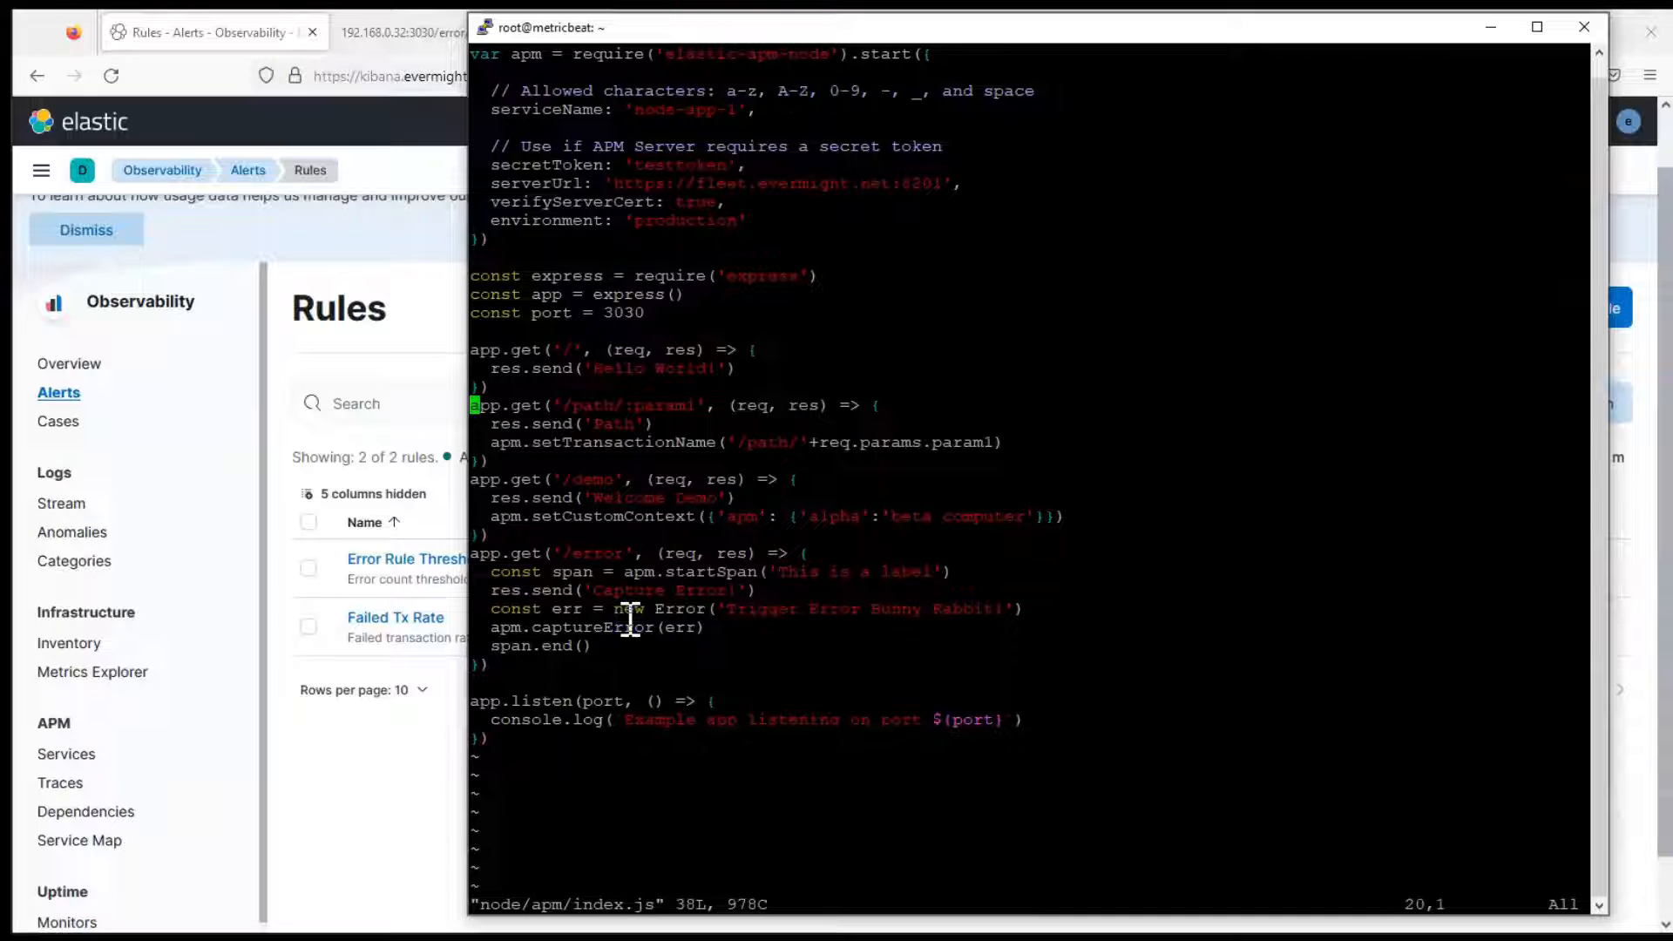
pyautogui.press('O')
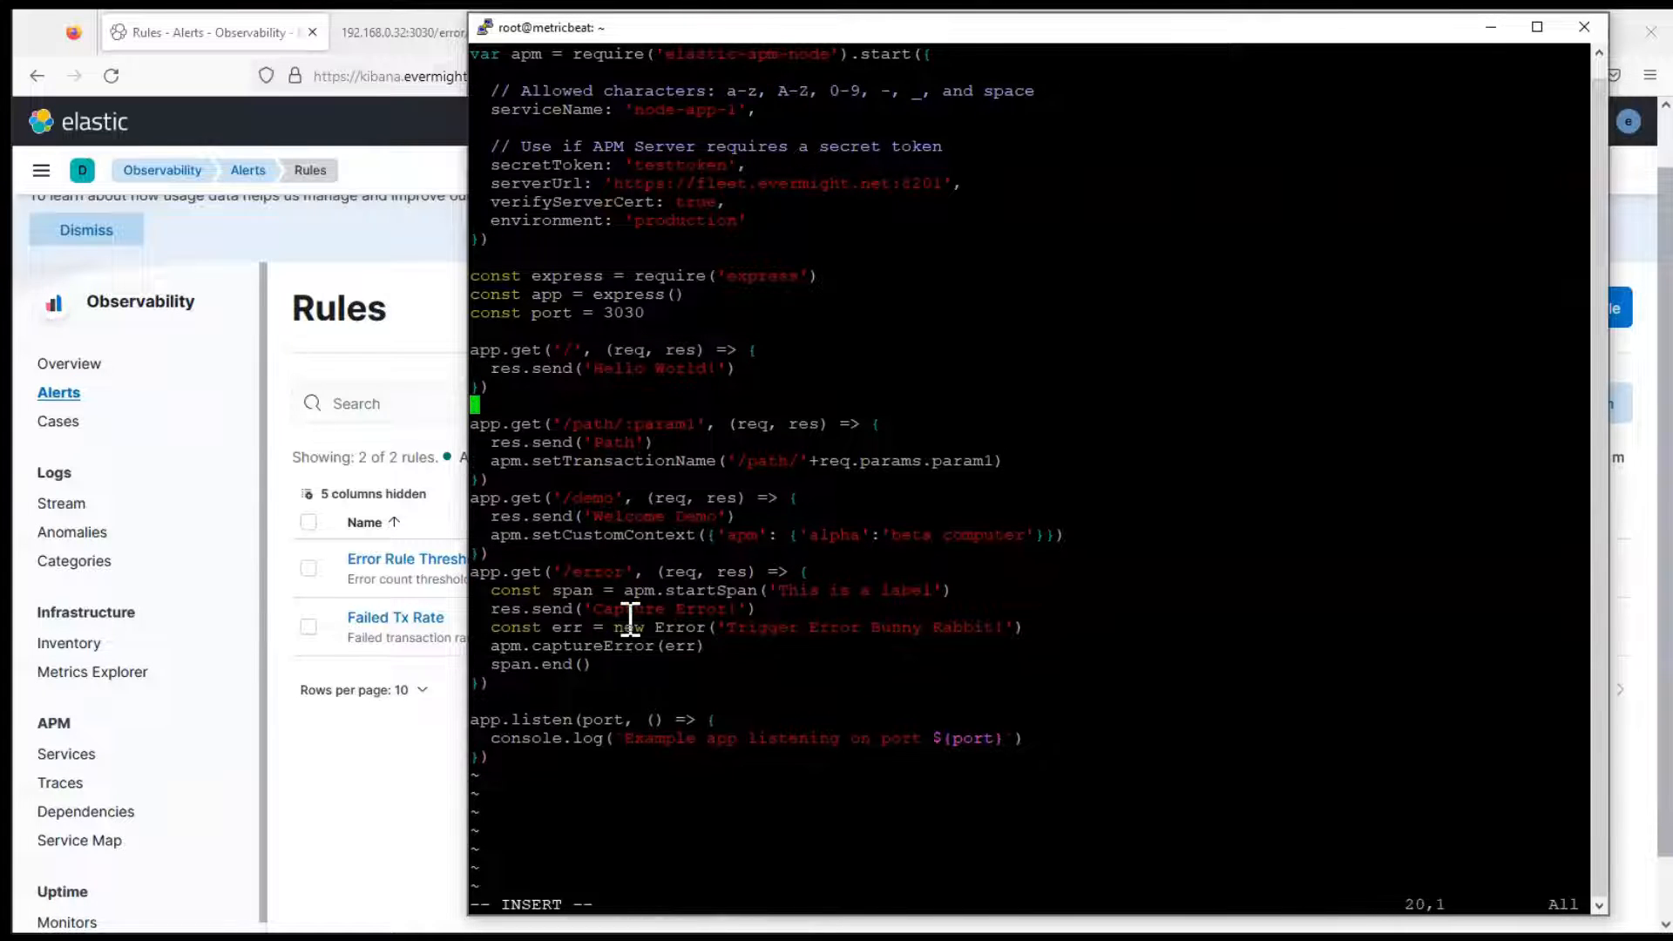
pyautogui.press('Escape')
pyautogui.write(':set paste')
pyautogui.press('Return')
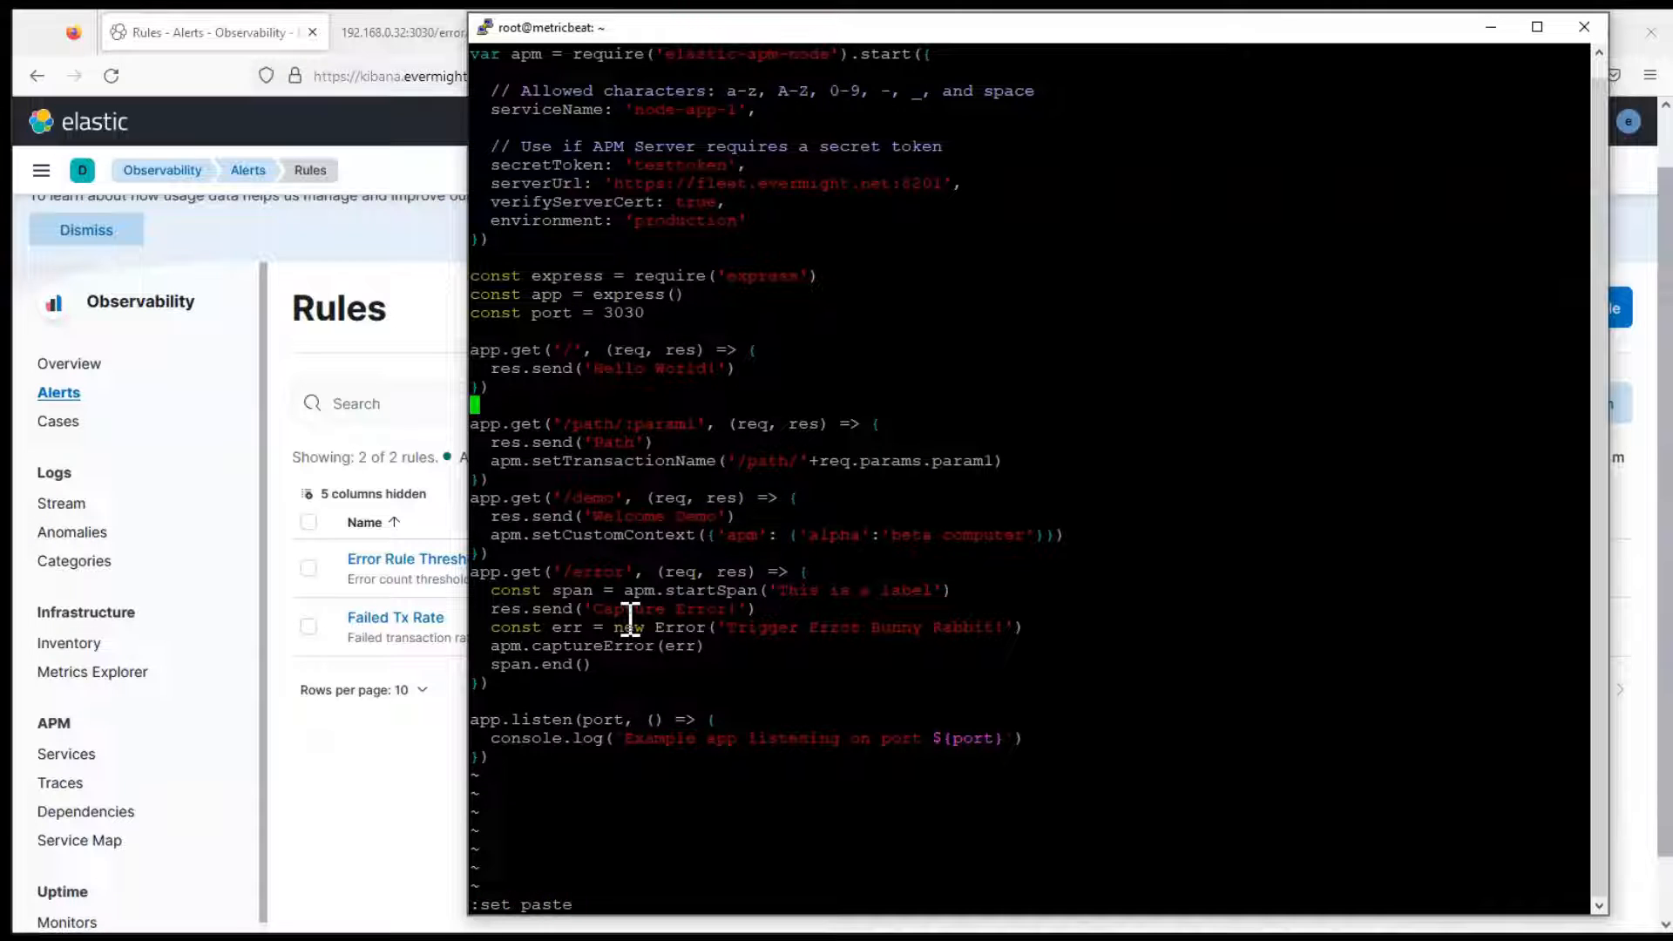
pyautogui.press('i')
pyautogui.rightClick(967, 532)
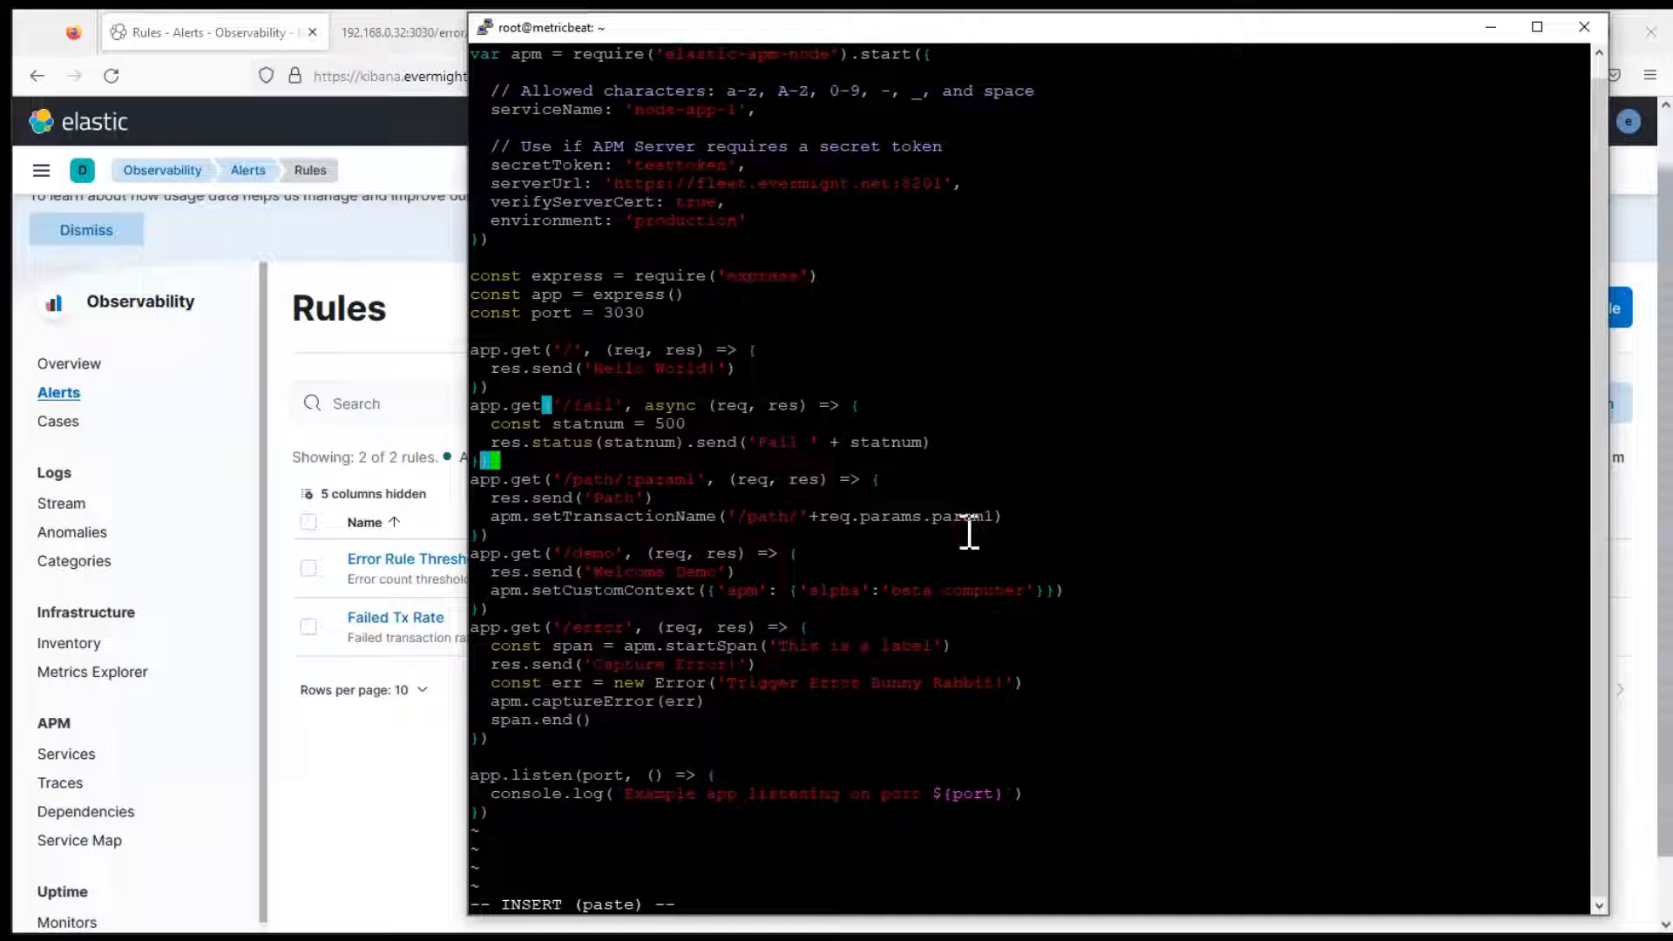
# - Save node/apm/index.js and quit vi
pyautogui.press('Escape')
pyautogui.write(':w')
pyautogui.press('Return')
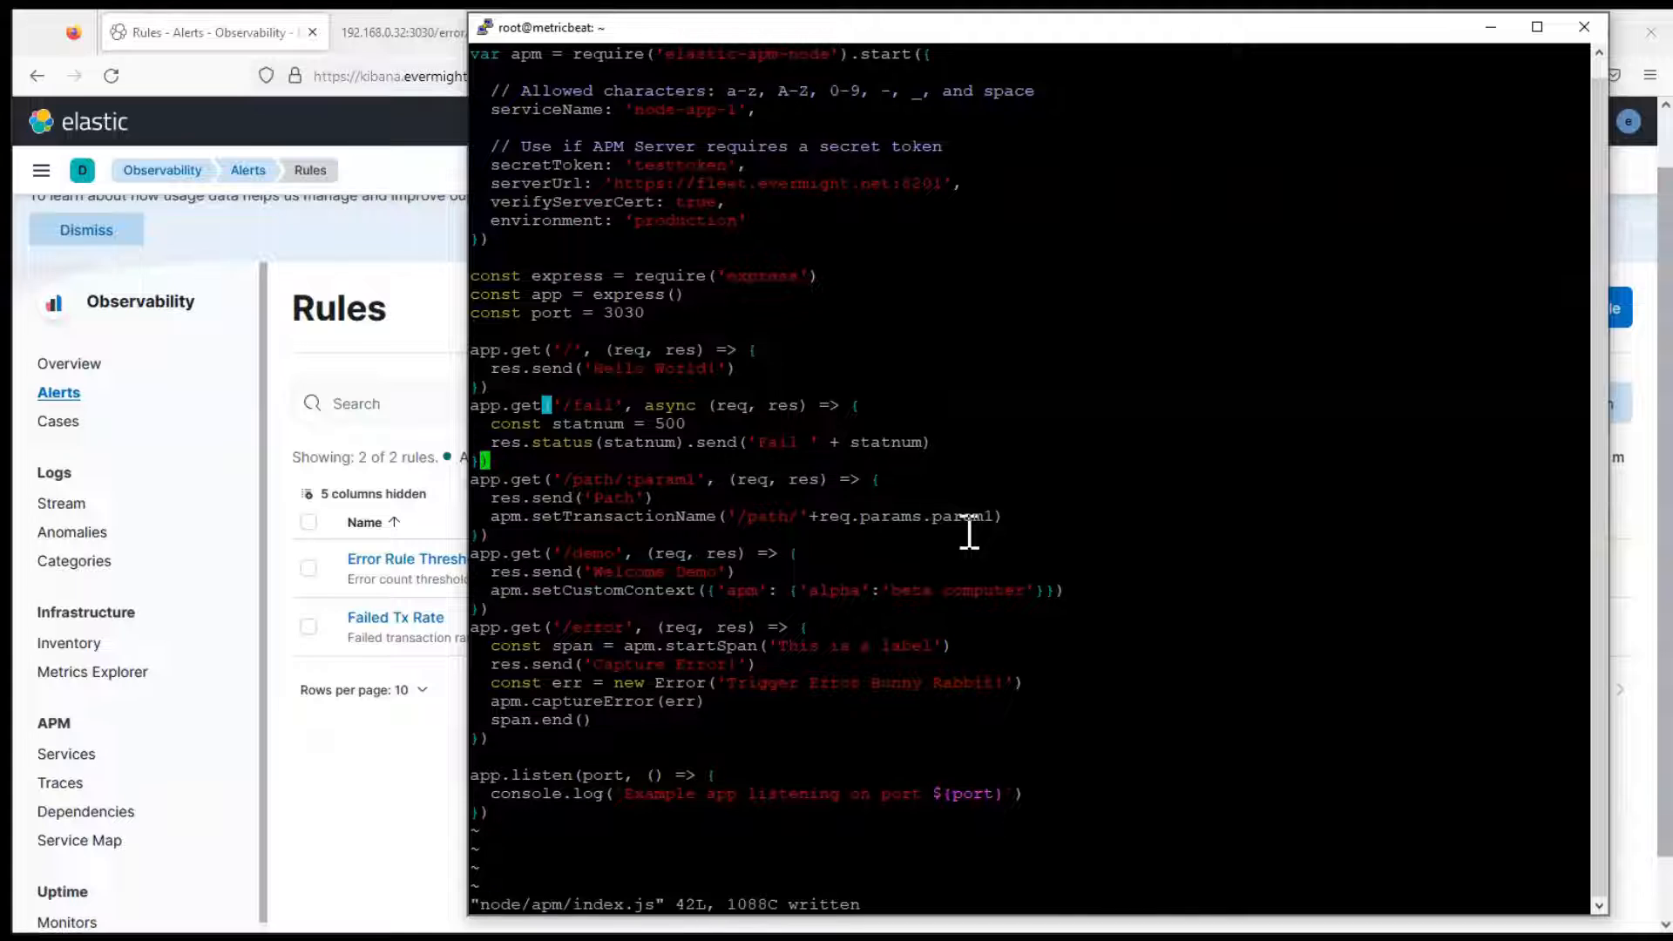
pyautogui.press('Up')
pyautogui.press('Up')
pyautogui.write(':q')
pyautogui.press('Return')
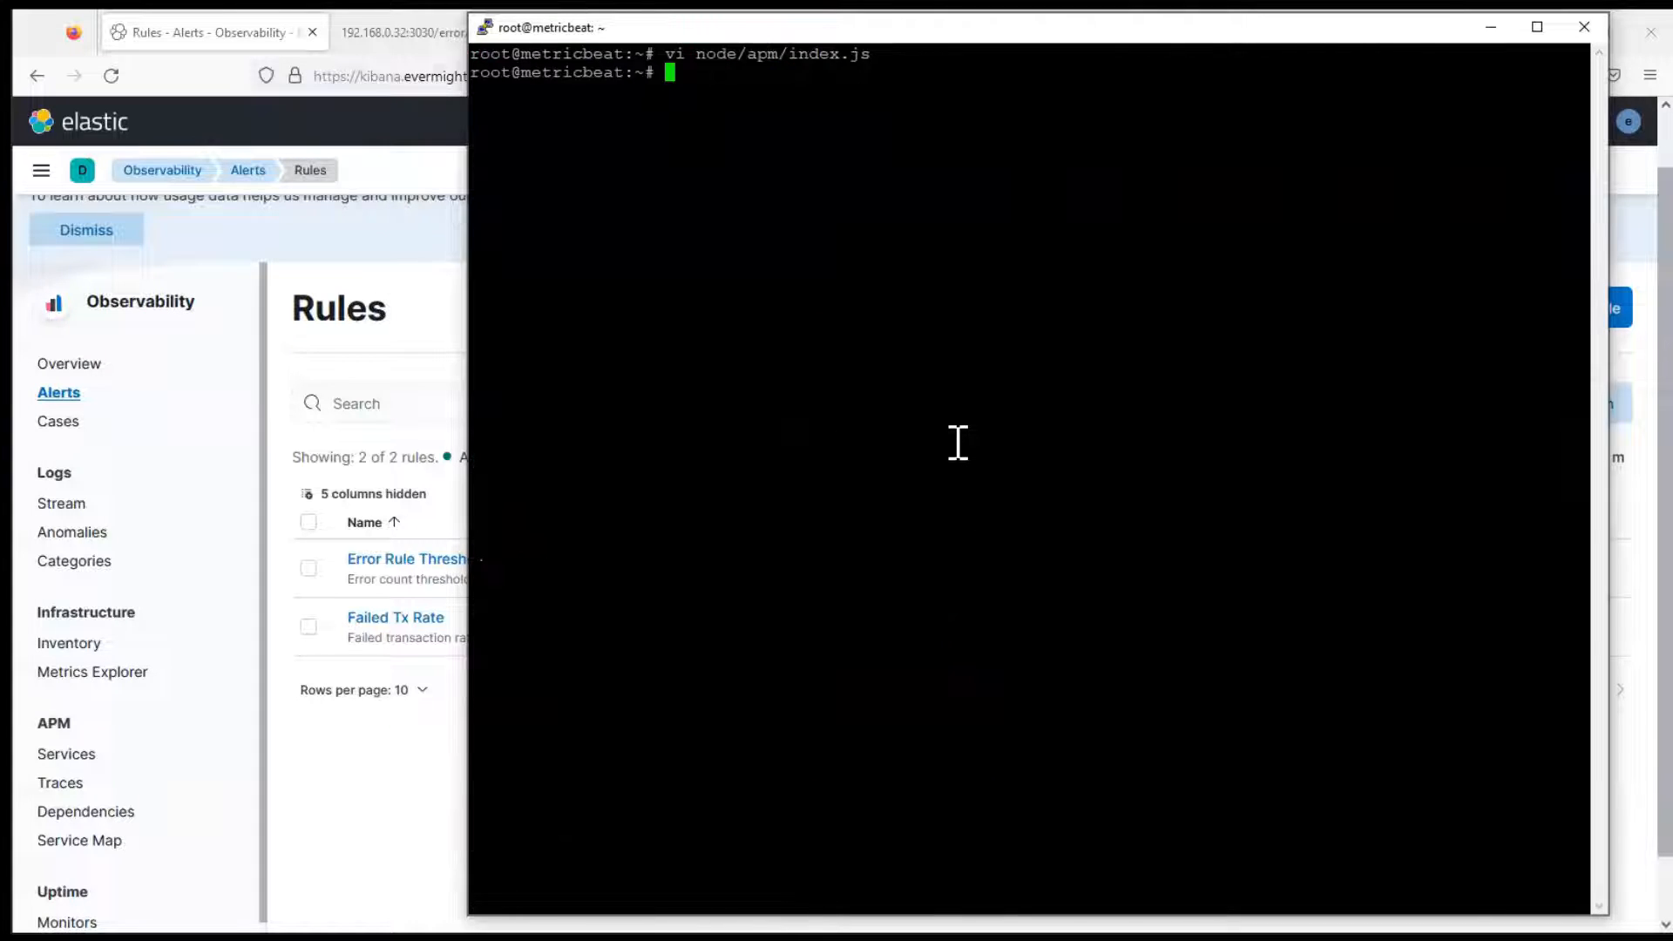
# - Stop the nodeapm.service systemd service
pyautogui.write('systemctl stop node')
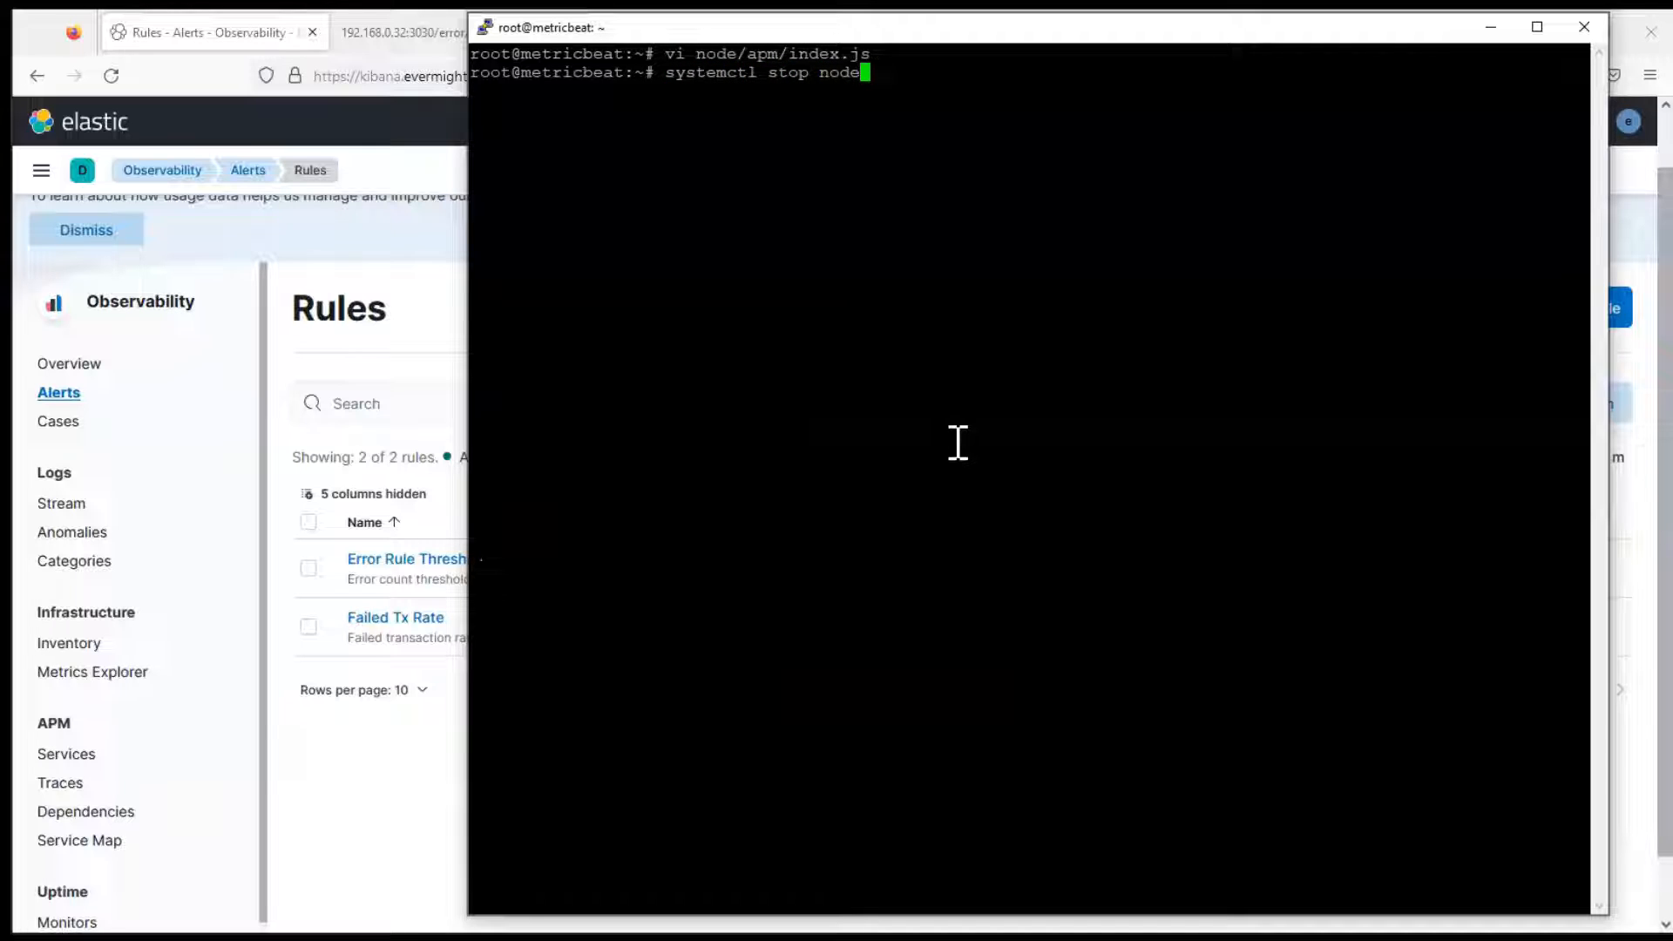
pyautogui.write('apm.service')
pyautogui.press('Return')
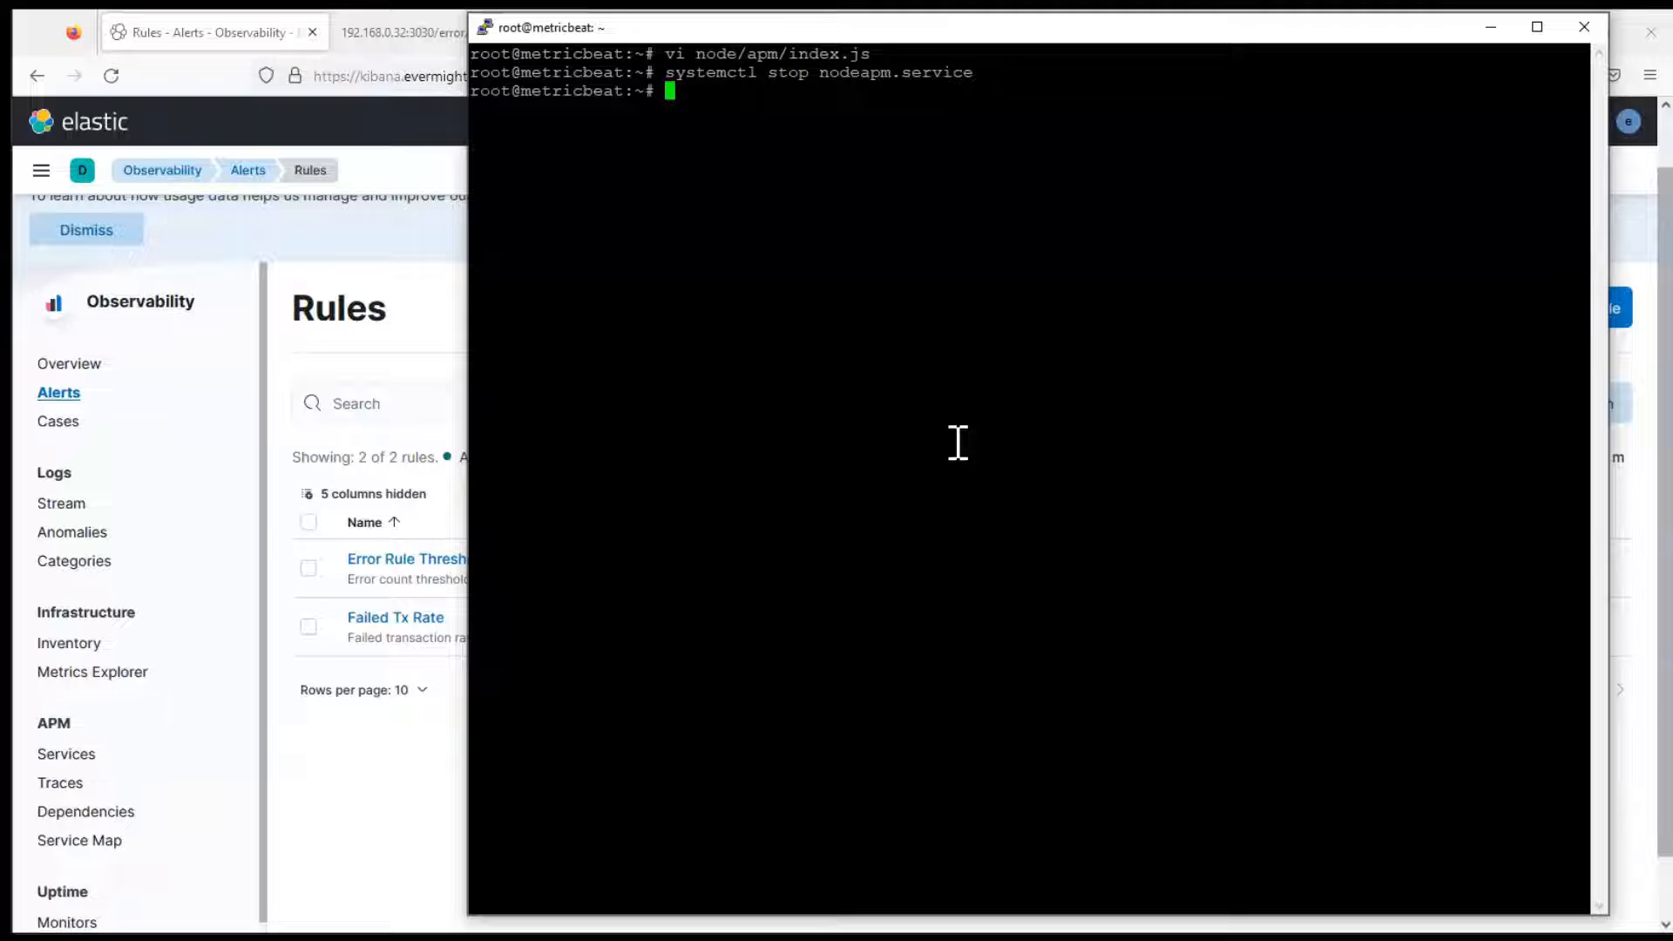
# - View /etc/systemd/system/nodeapm.service in vi to check its ExecStart path, and quit without changes
pyautogui.write('vi /et')
pyautogui.write('c/y')
pyautogui.write('ystemd/')
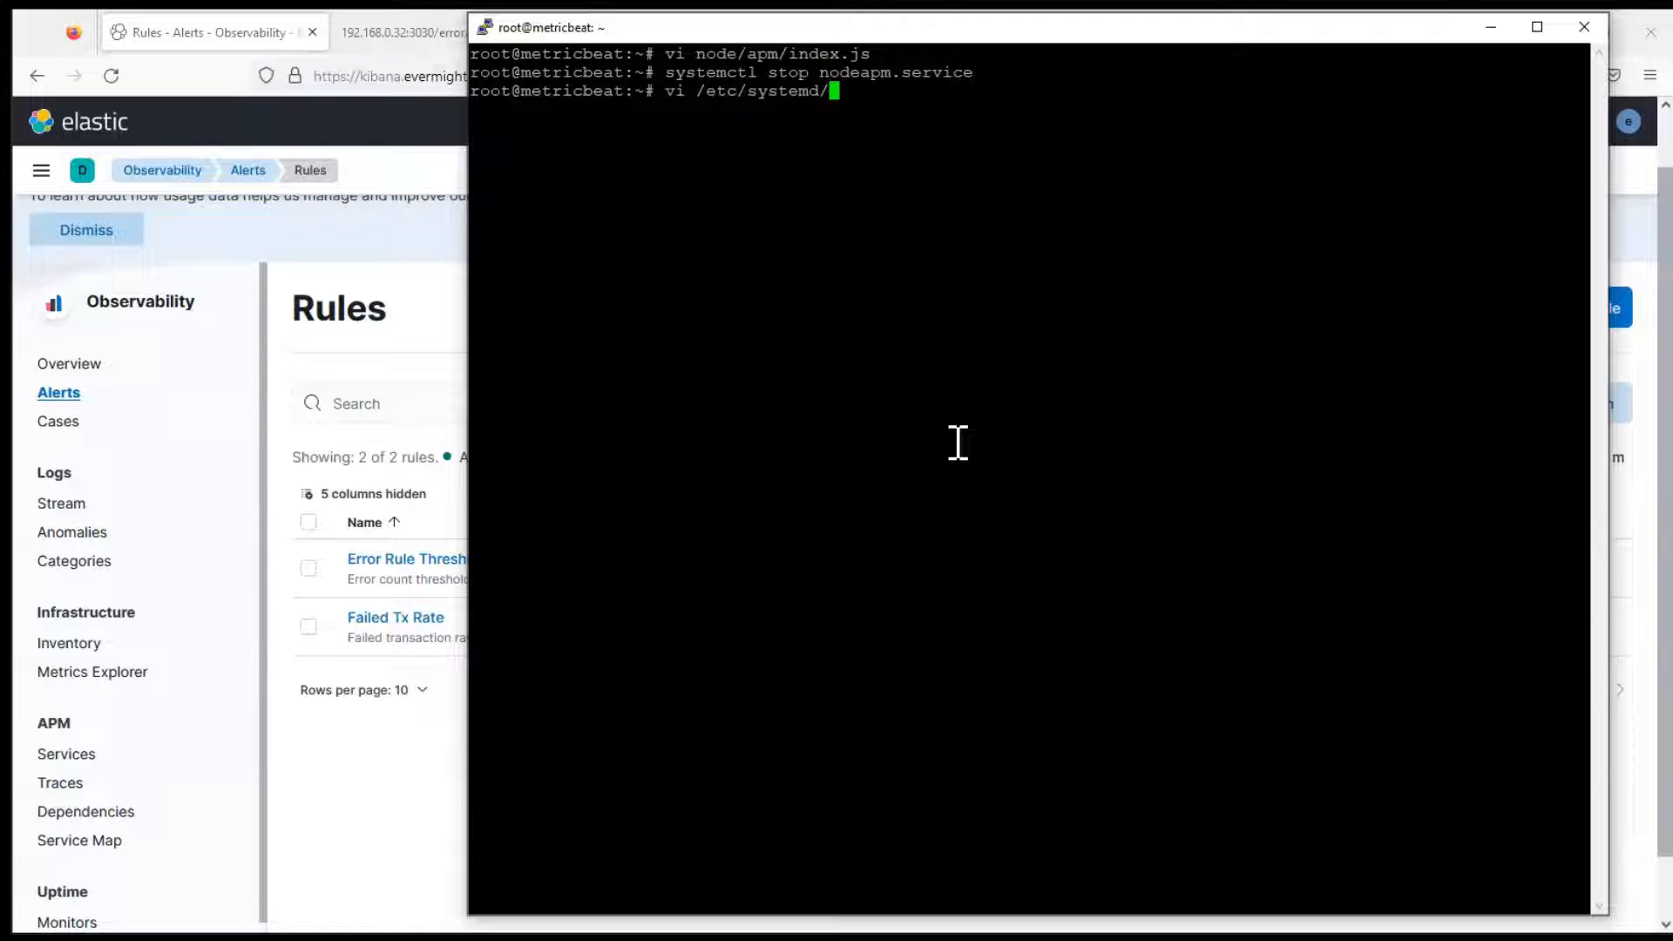
pyautogui.write('system/nod')
pyautogui.press('Tab')
pyautogui.press('Return')
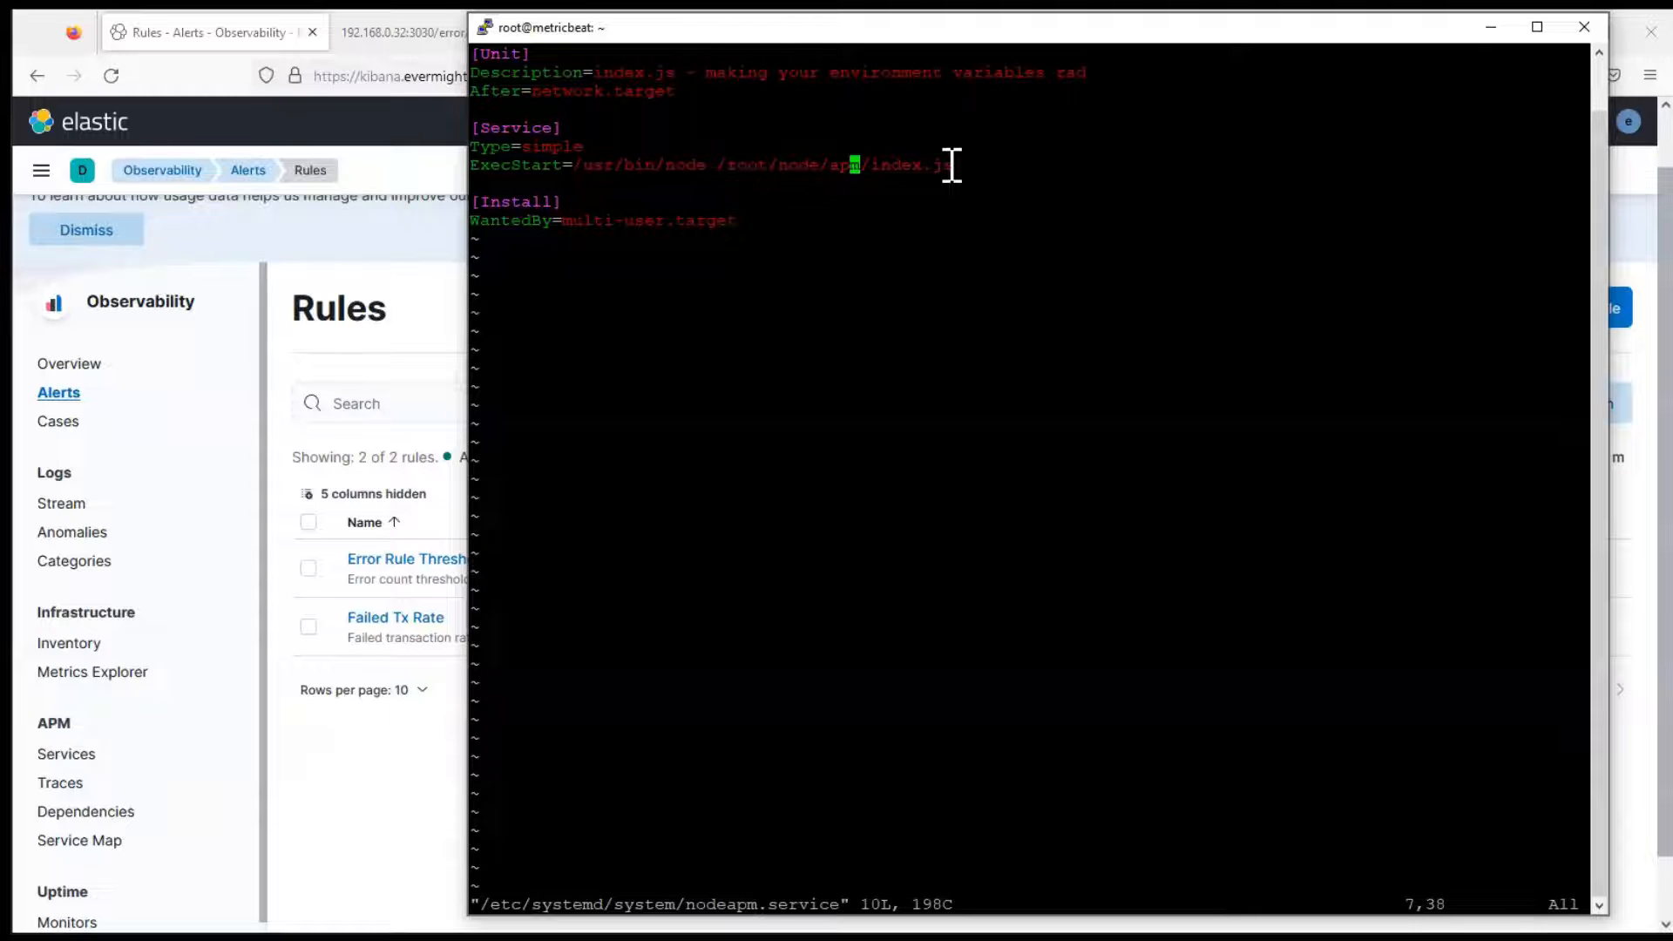
pyautogui.write(':q')
pyautogui.press('Return')
# - Start nodeapm.service again with systemctl
pyautogui.write('systemc')
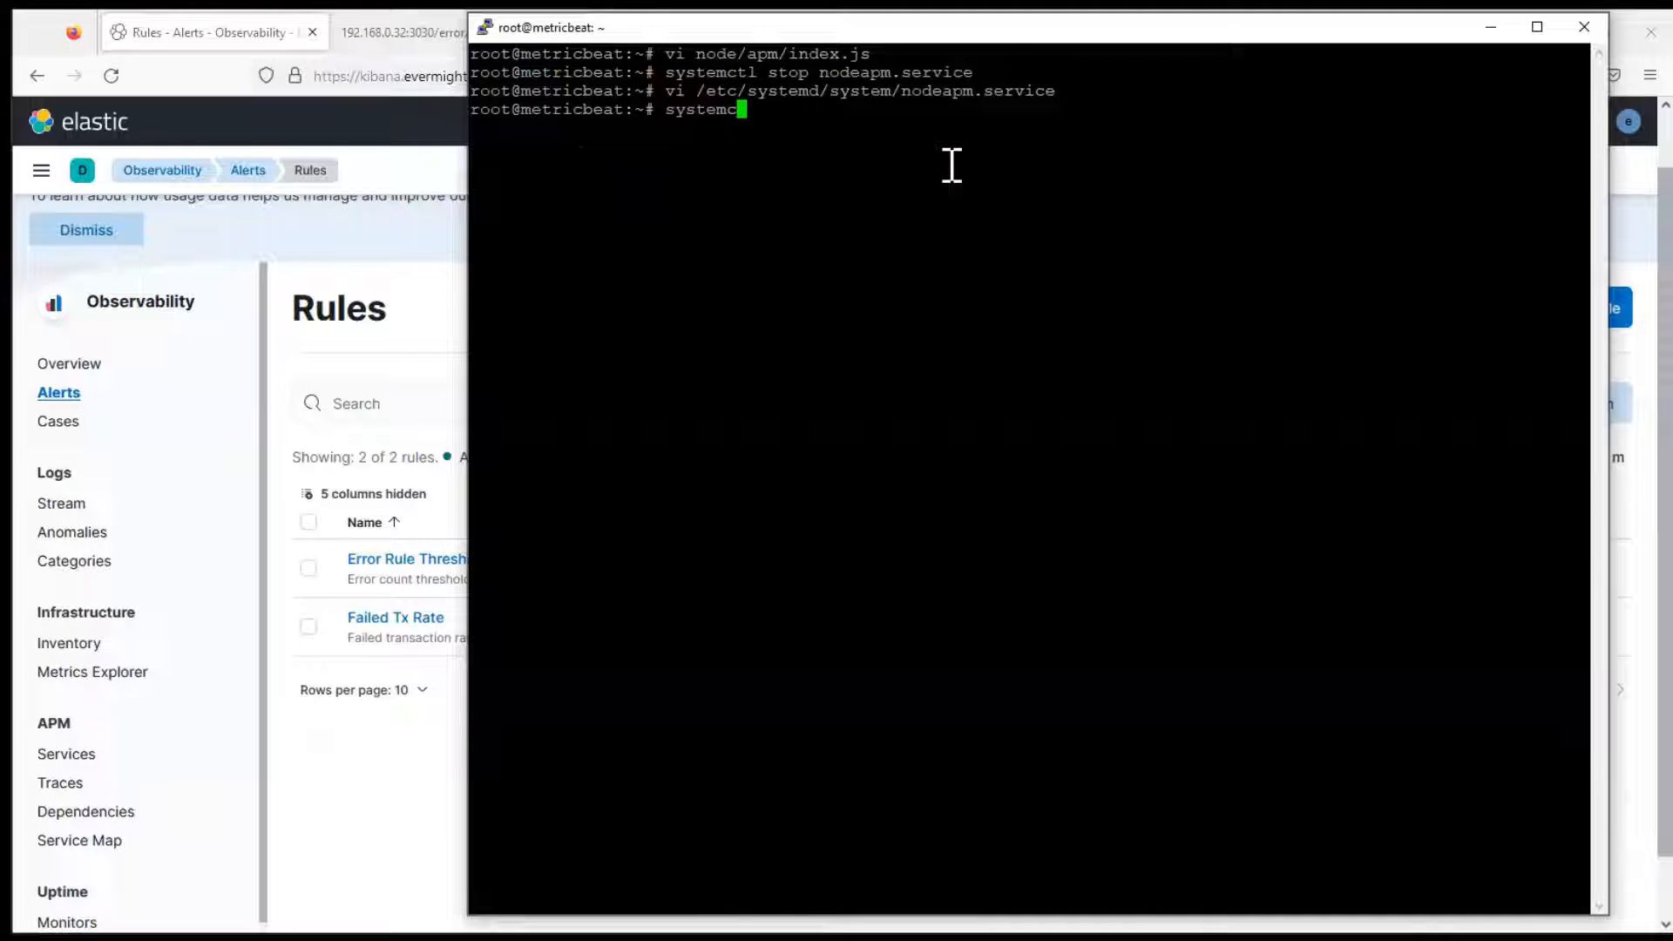
pyautogui.write('tl stop')
pyautogui.press('BackSpace')
pyautogui.press('BackSpace')
pyautogui.press('BackSpace')
pyautogui.write('art node')
pyautogui.press('Tab')
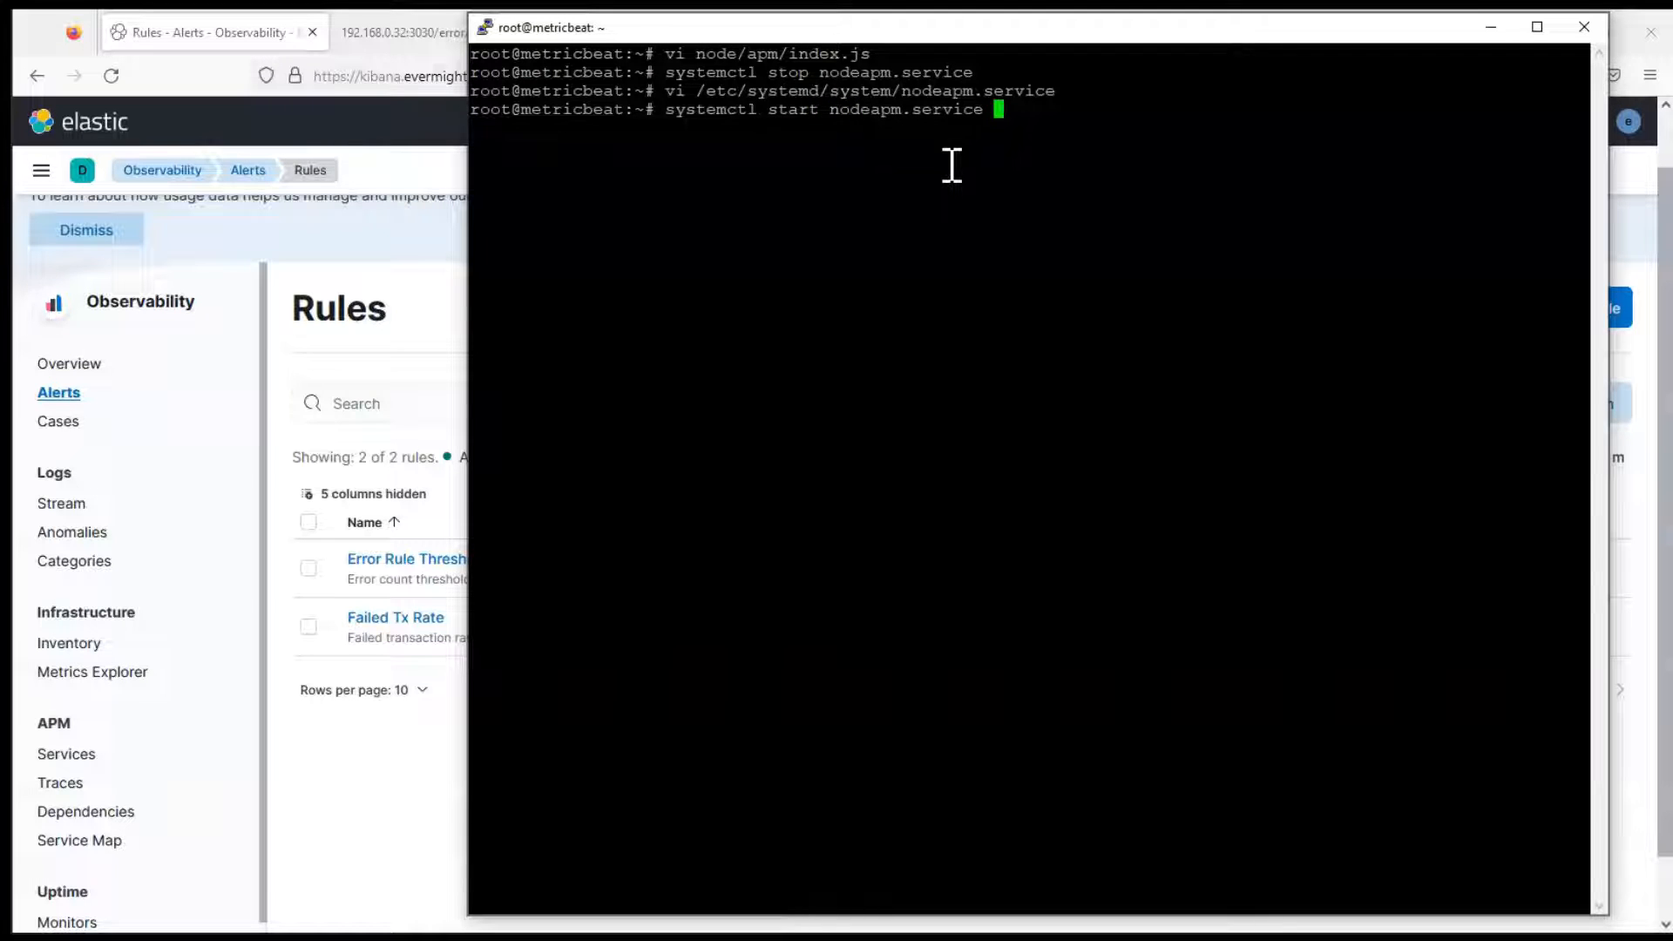
pyautogui.press('Return')
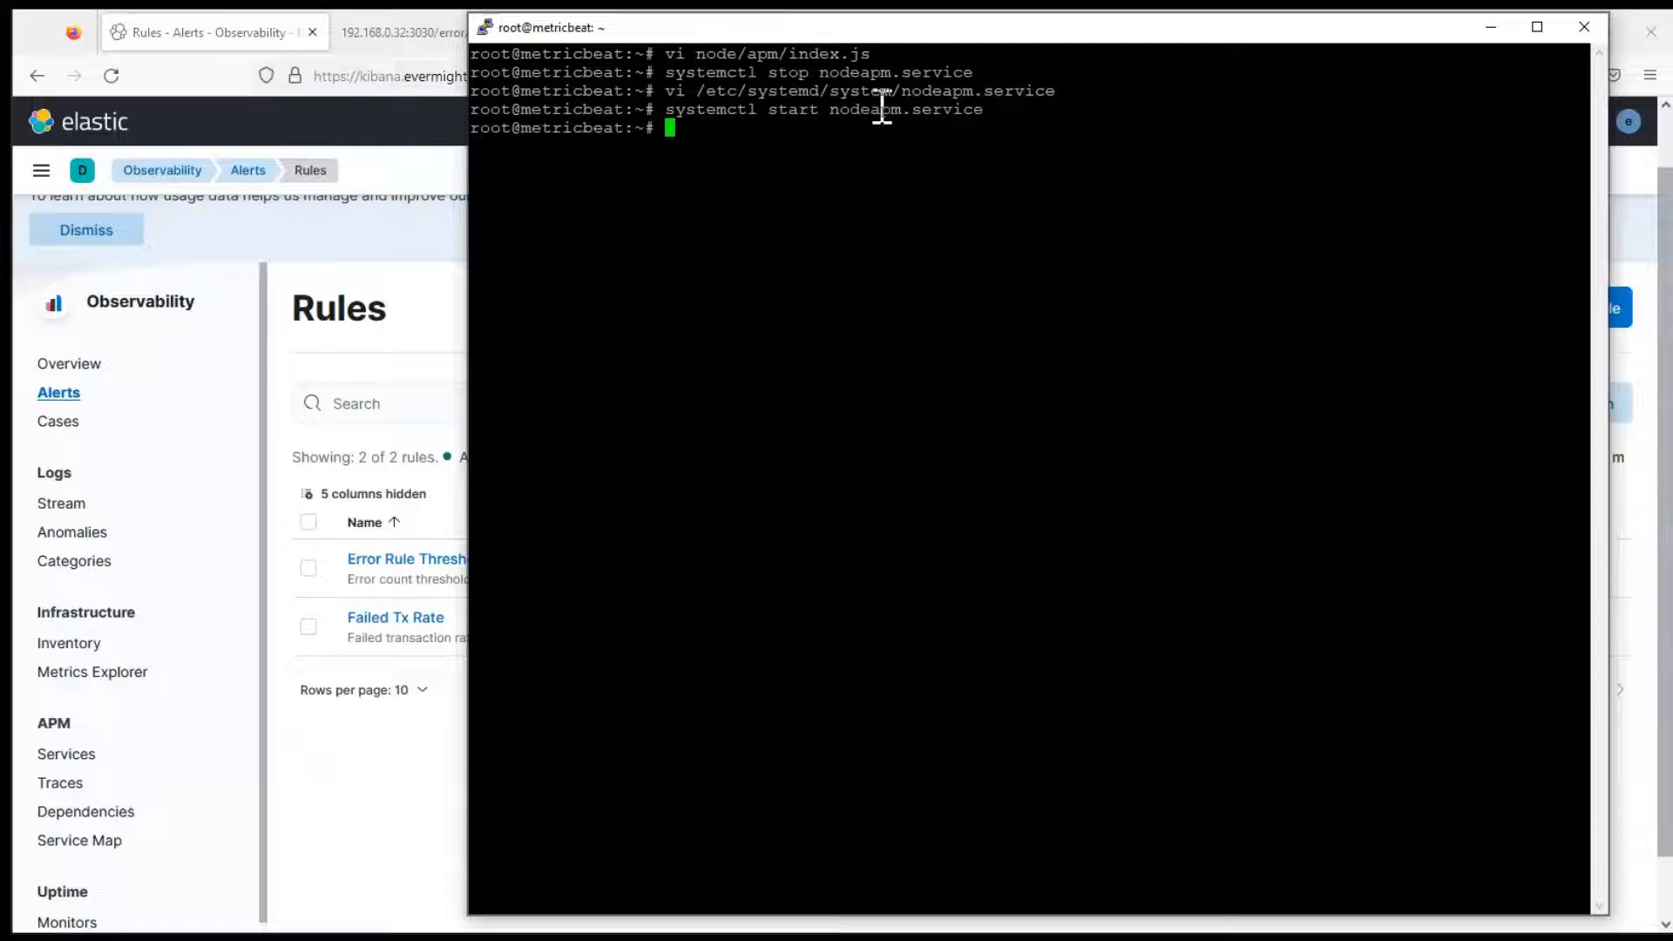
# - Switch to the browser and load 192.168.0.32:3030/fail in place of the Node app's /error/ page
pyautogui.click(401, 170)
pyautogui.click(448, 38)
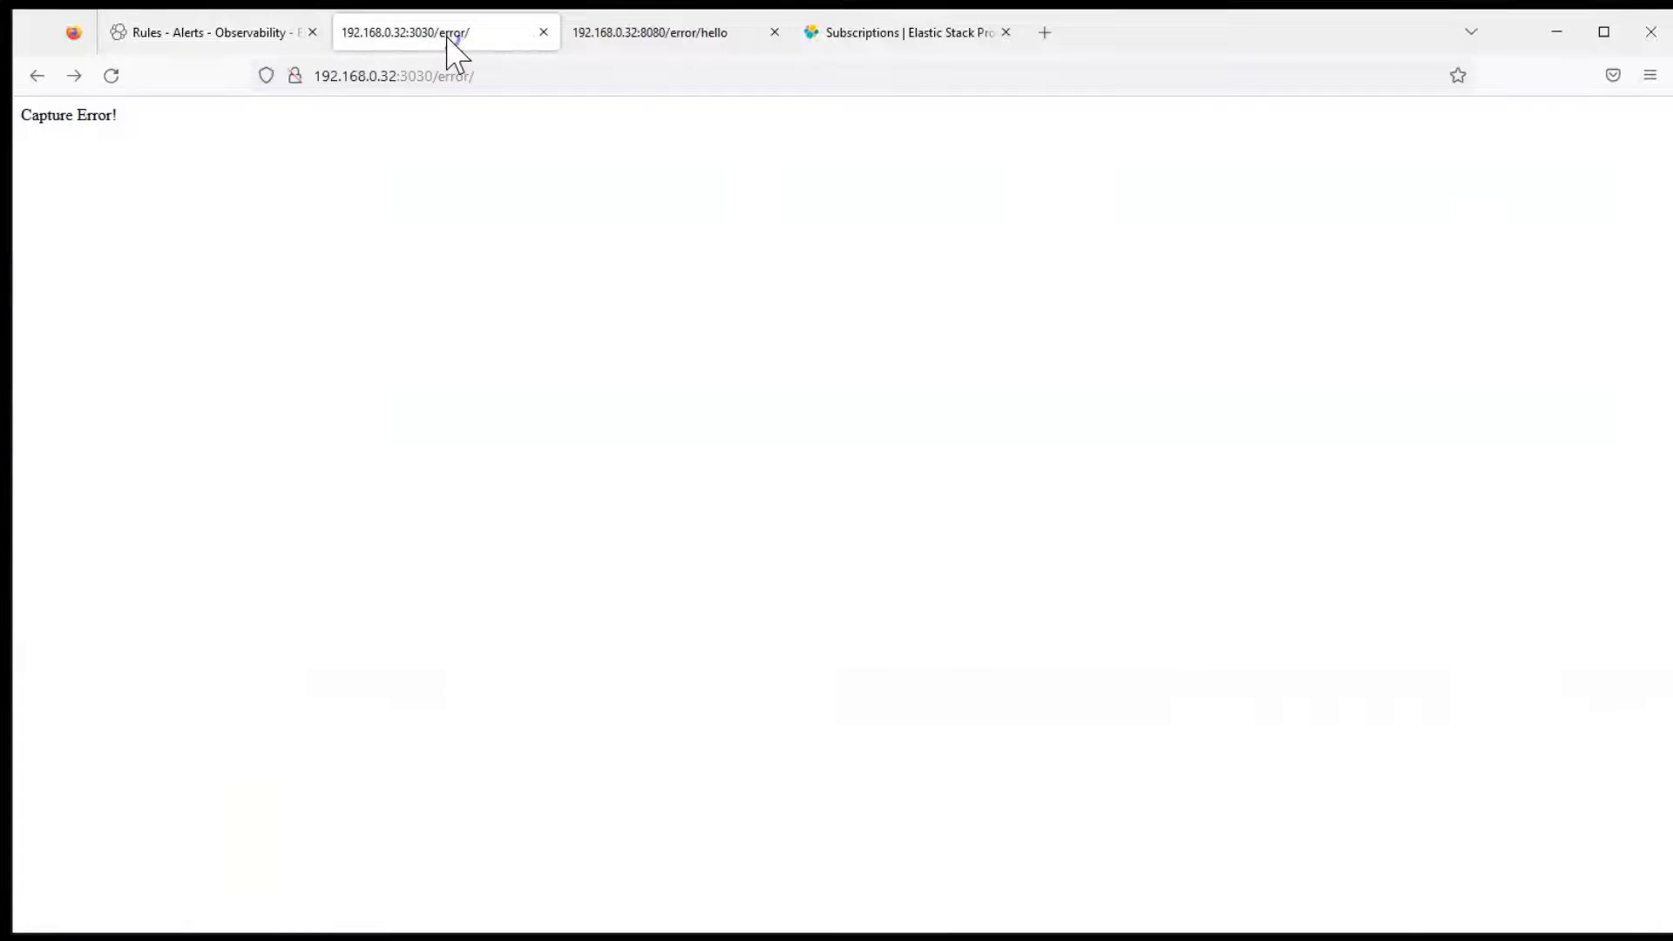
pyautogui.click(445, 76)
pyautogui.moveTo(444, 76); pyautogui.dragTo(1177, 87)
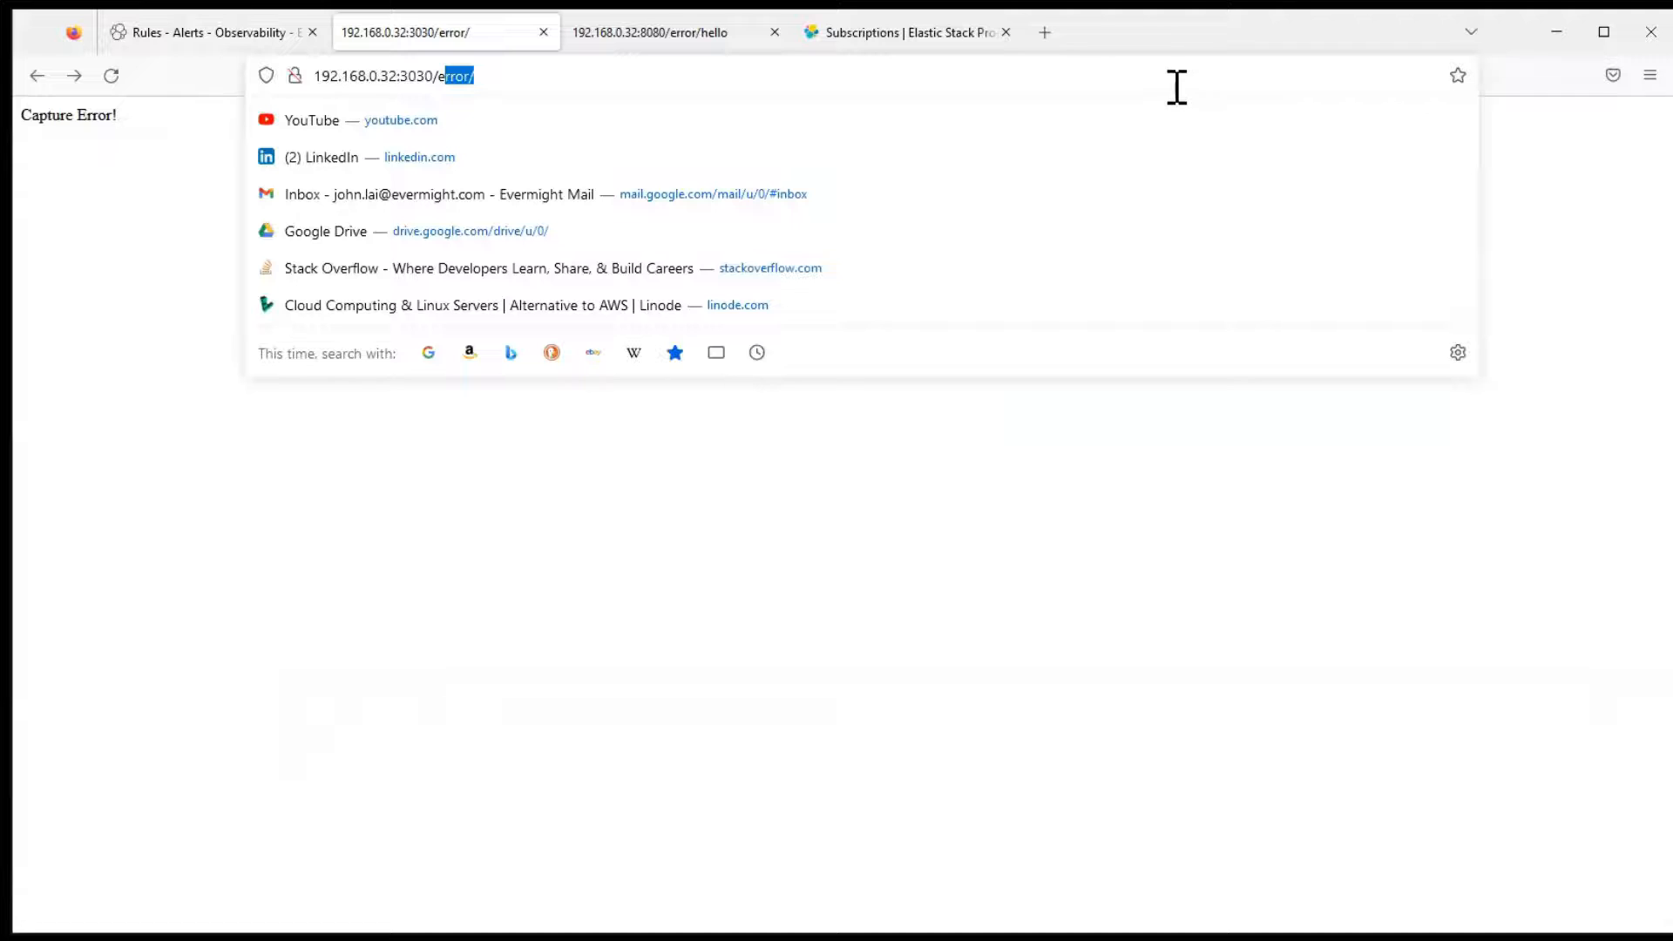
pyautogui.press('BackSpace')
pyautogui.press('BackSpace')
pyautogui.write('fail')
pyautogui.press('Return')
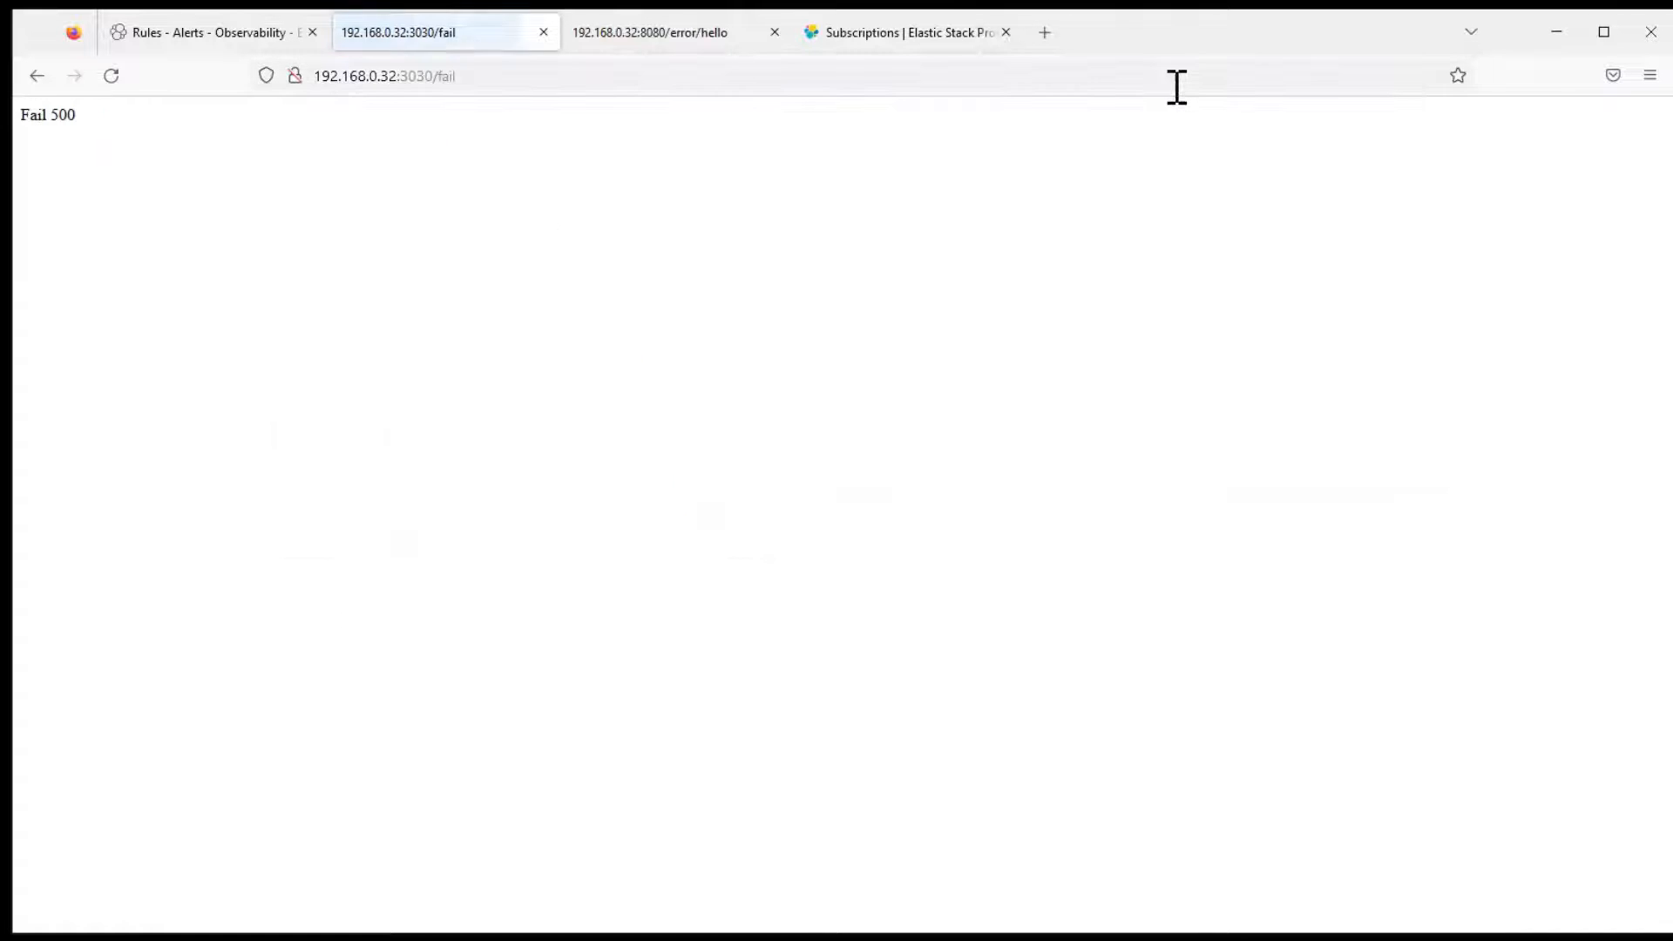
pyautogui.hotkey('alt', 'Tab')
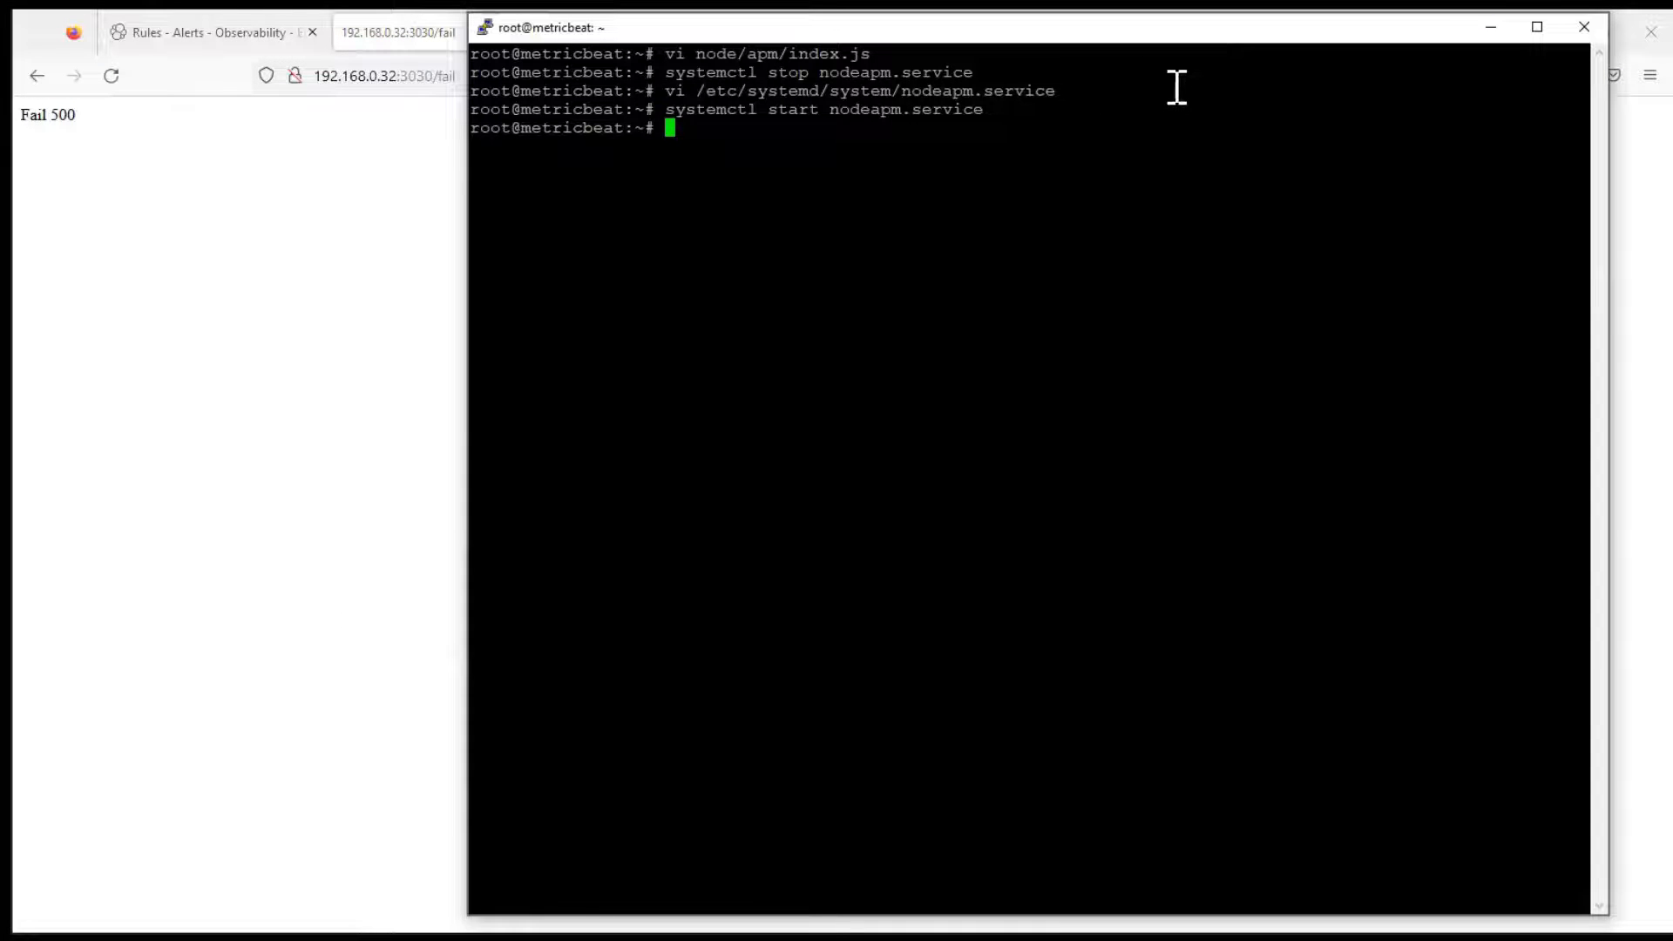
pyautogui.write('q')
pyautogui.press('Return')
pyautogui.hotkey('alt', 'Tab')
# - Open the node-app-1 service overview in Kibana's APM and check its throughput, transactions and failed transaction rate
pyautogui.click(233, 35)
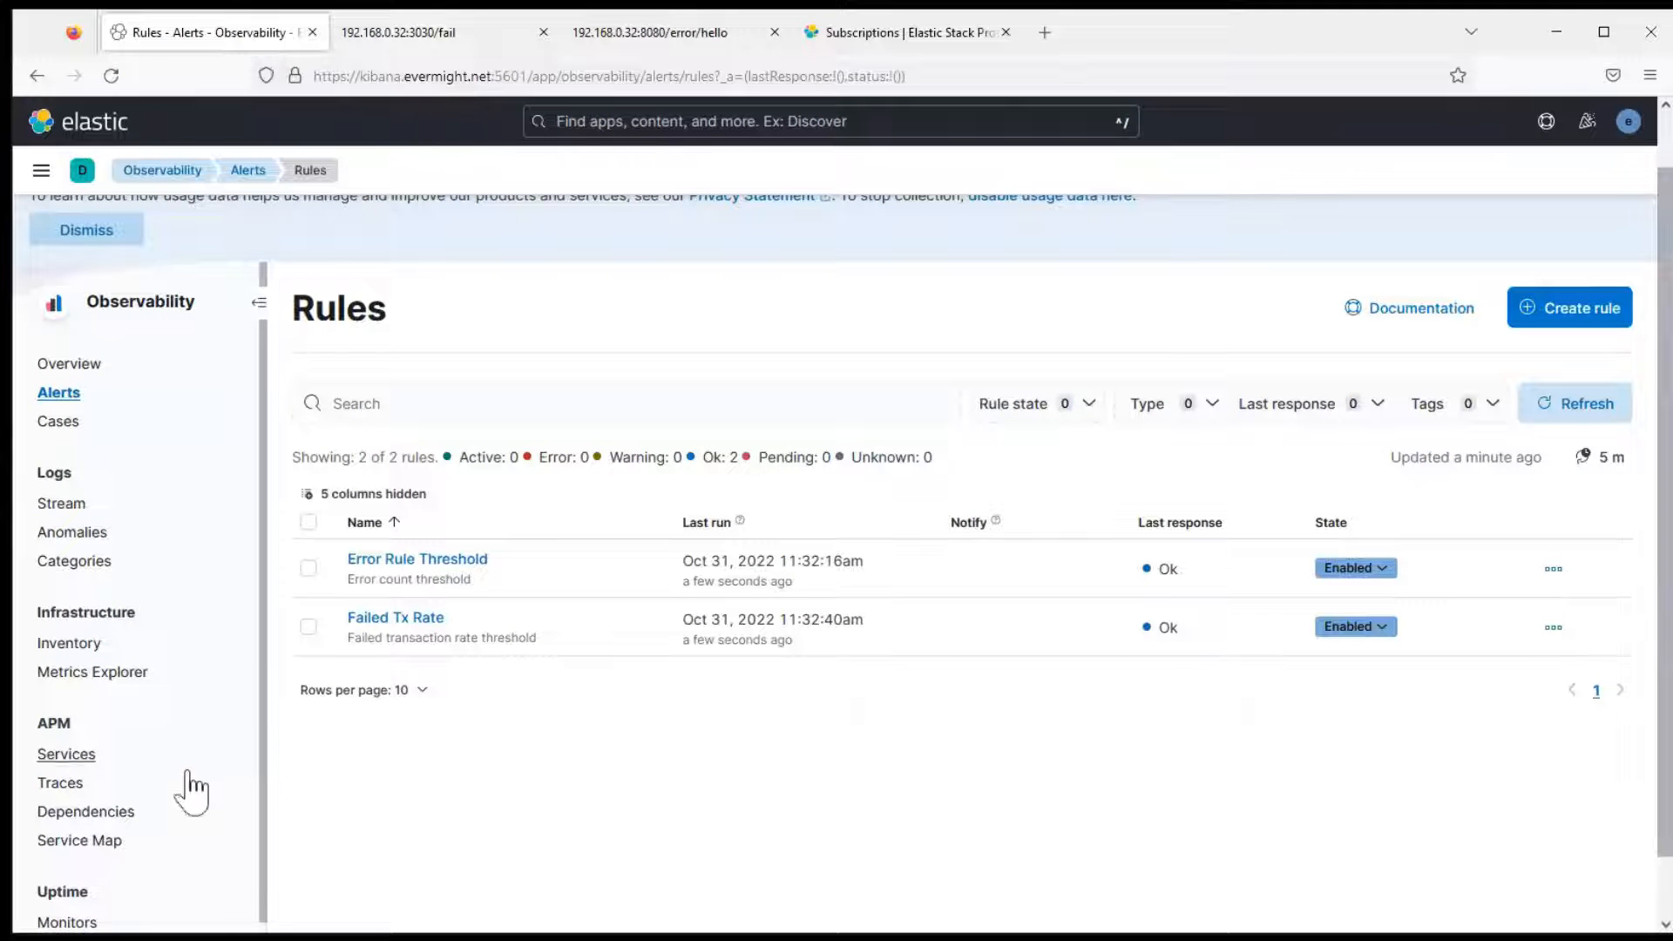
pyautogui.click(66, 755)
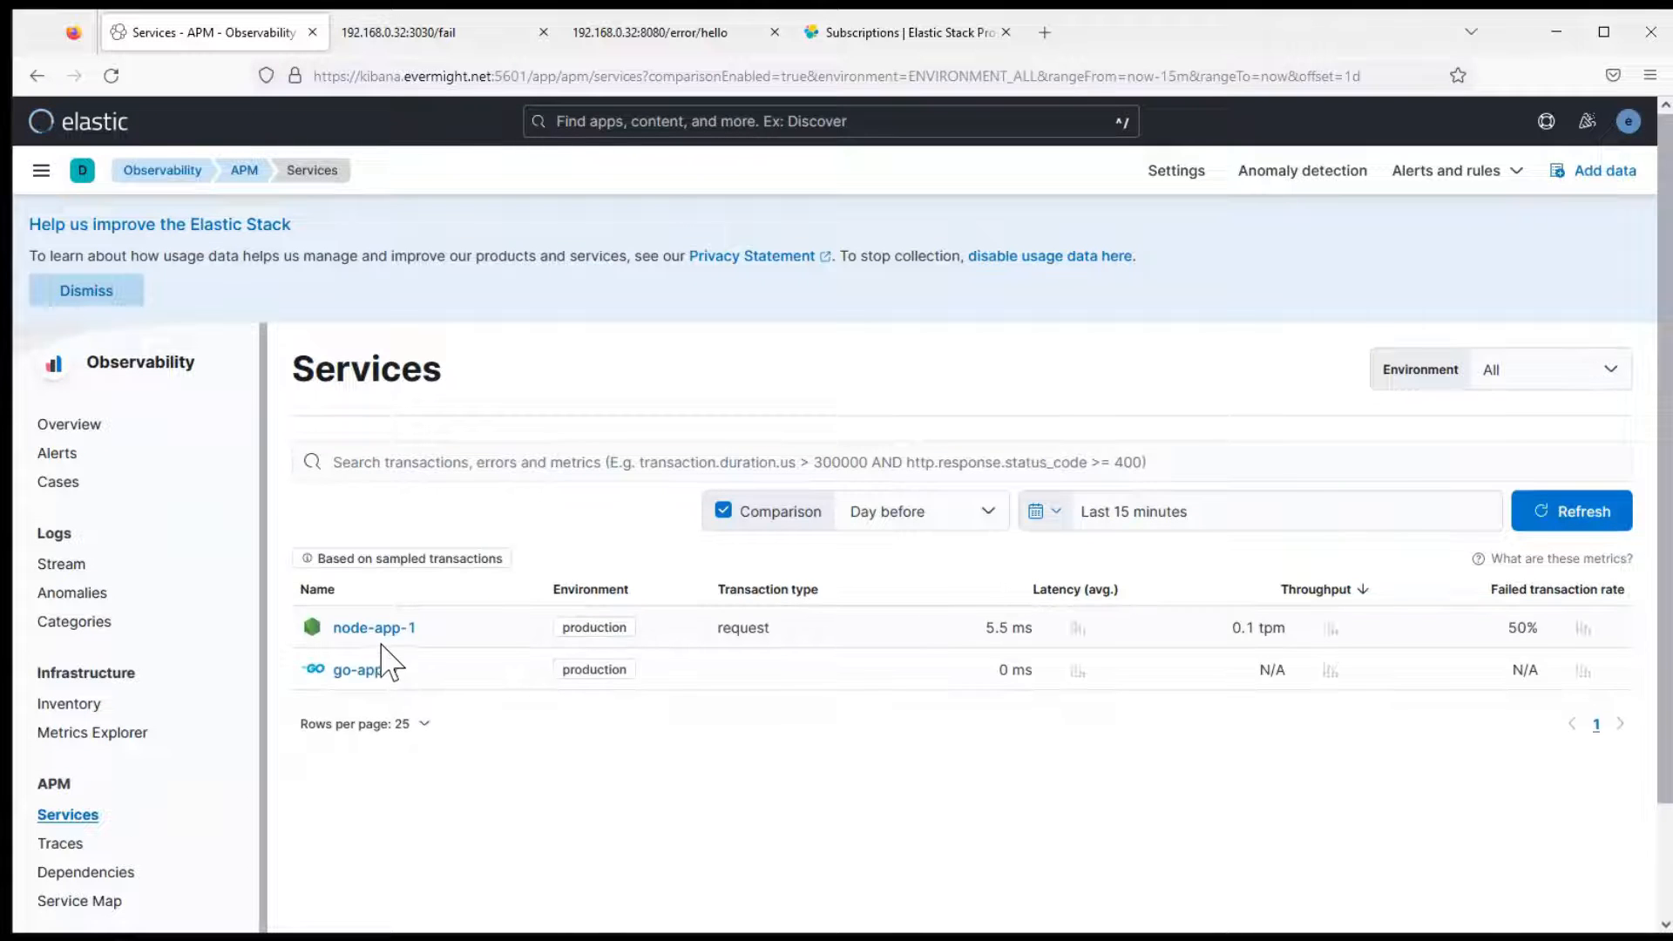
pyautogui.click(367, 631)
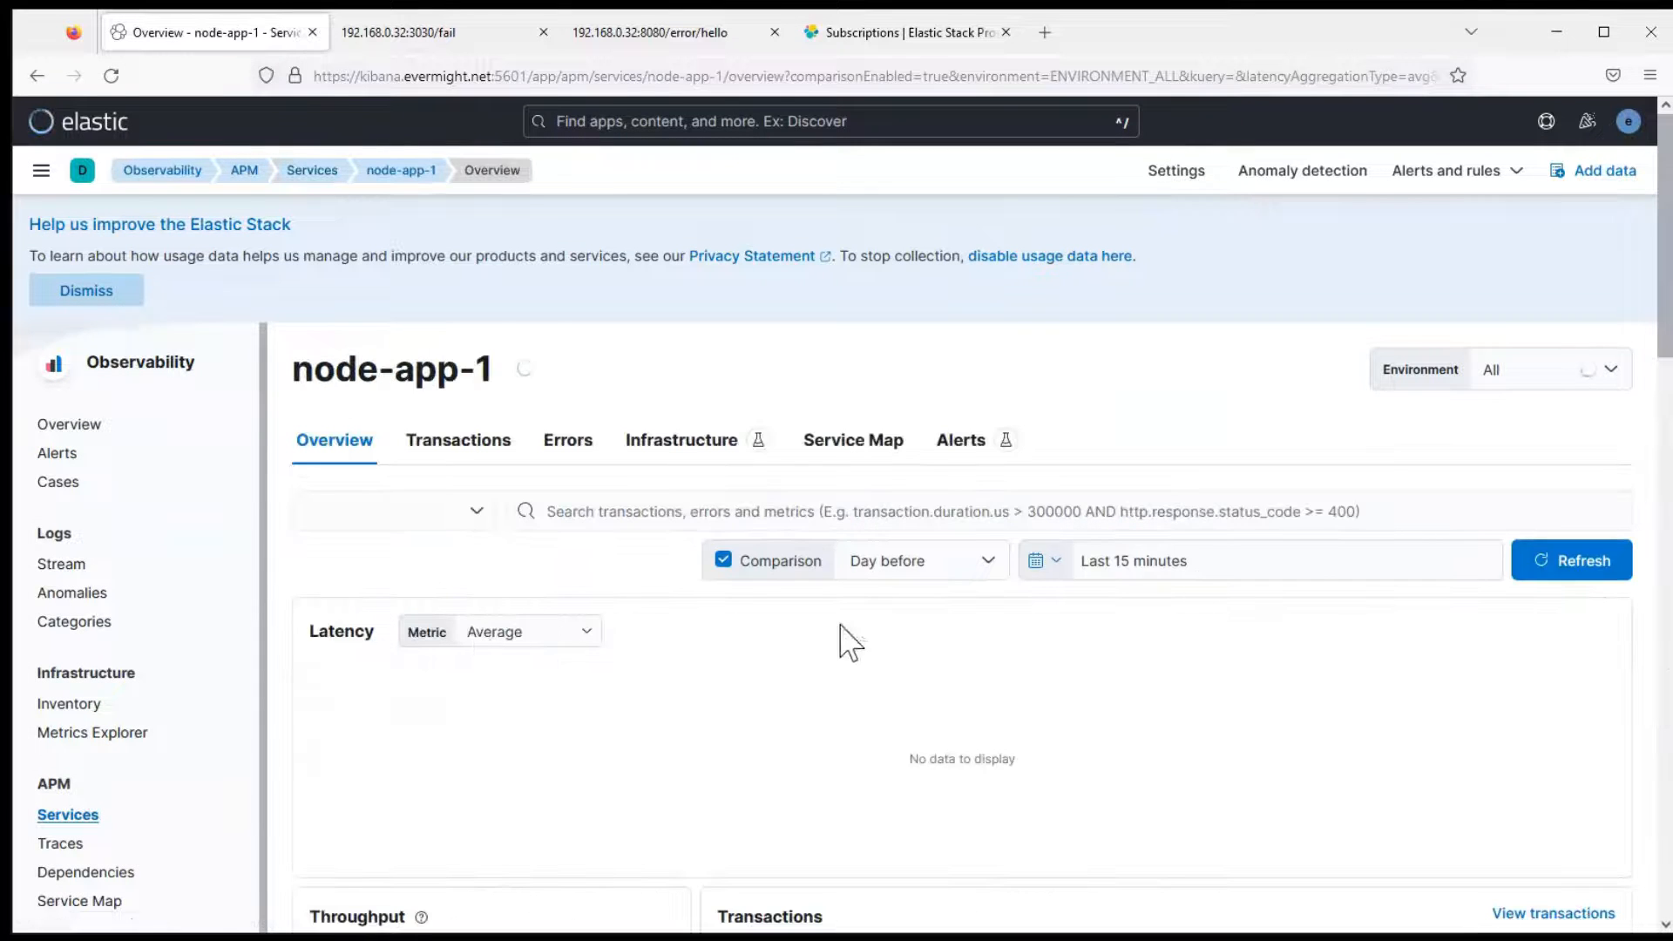
pyautogui.scroll(-8, 1660, 340)
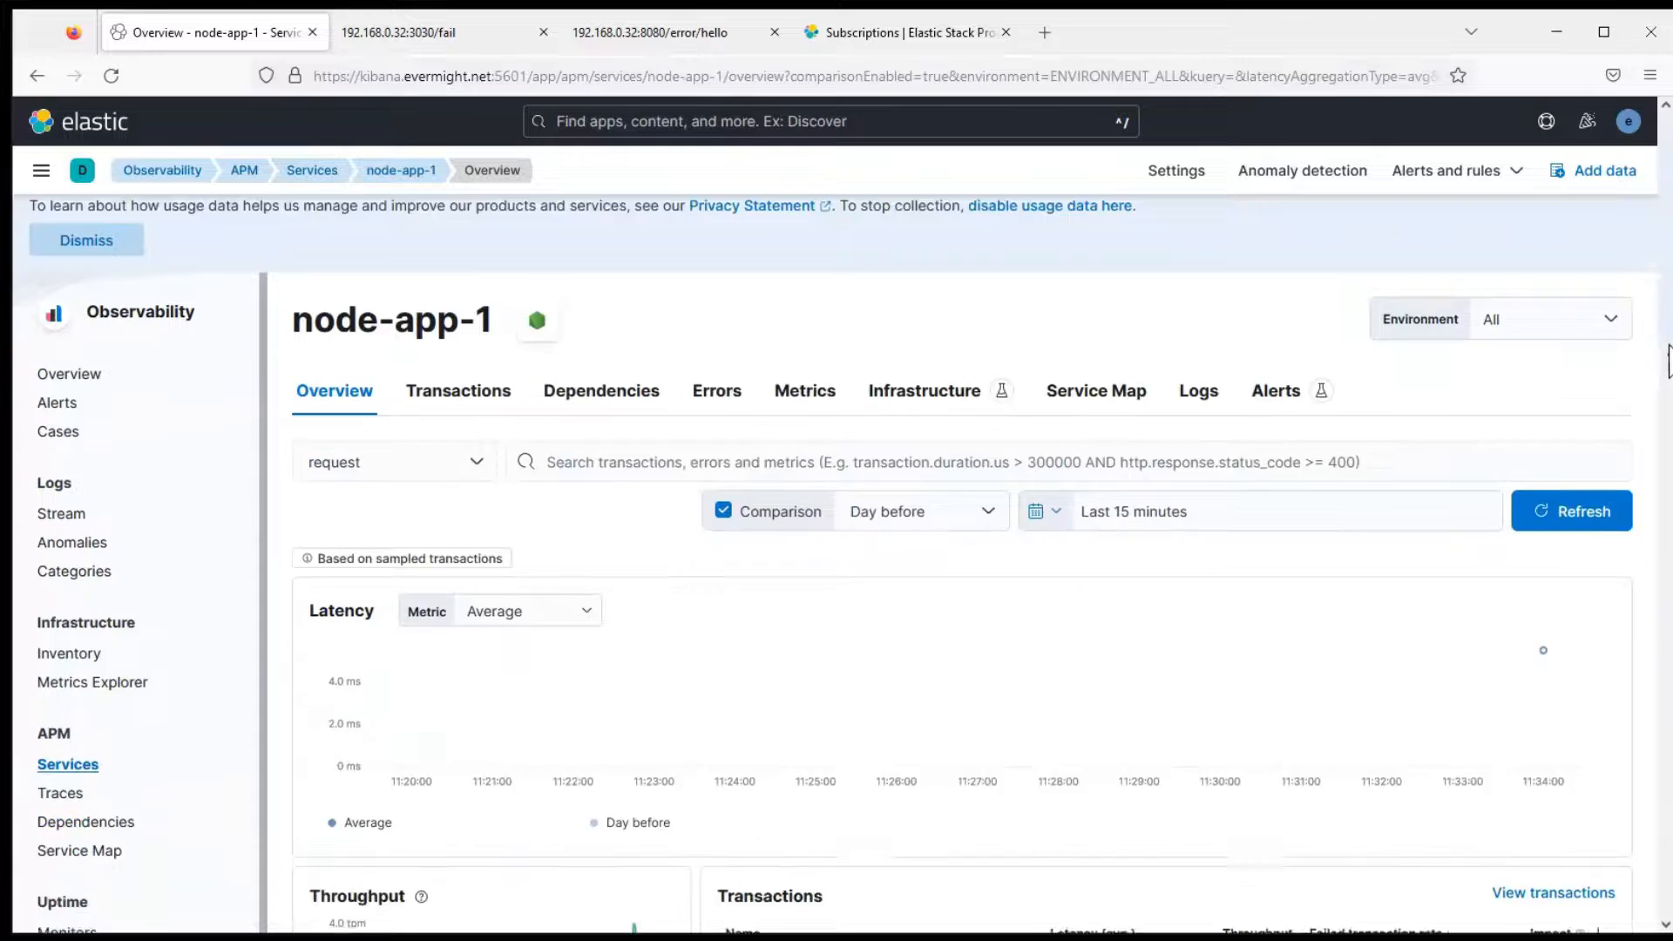
pyautogui.moveTo(638, 690)
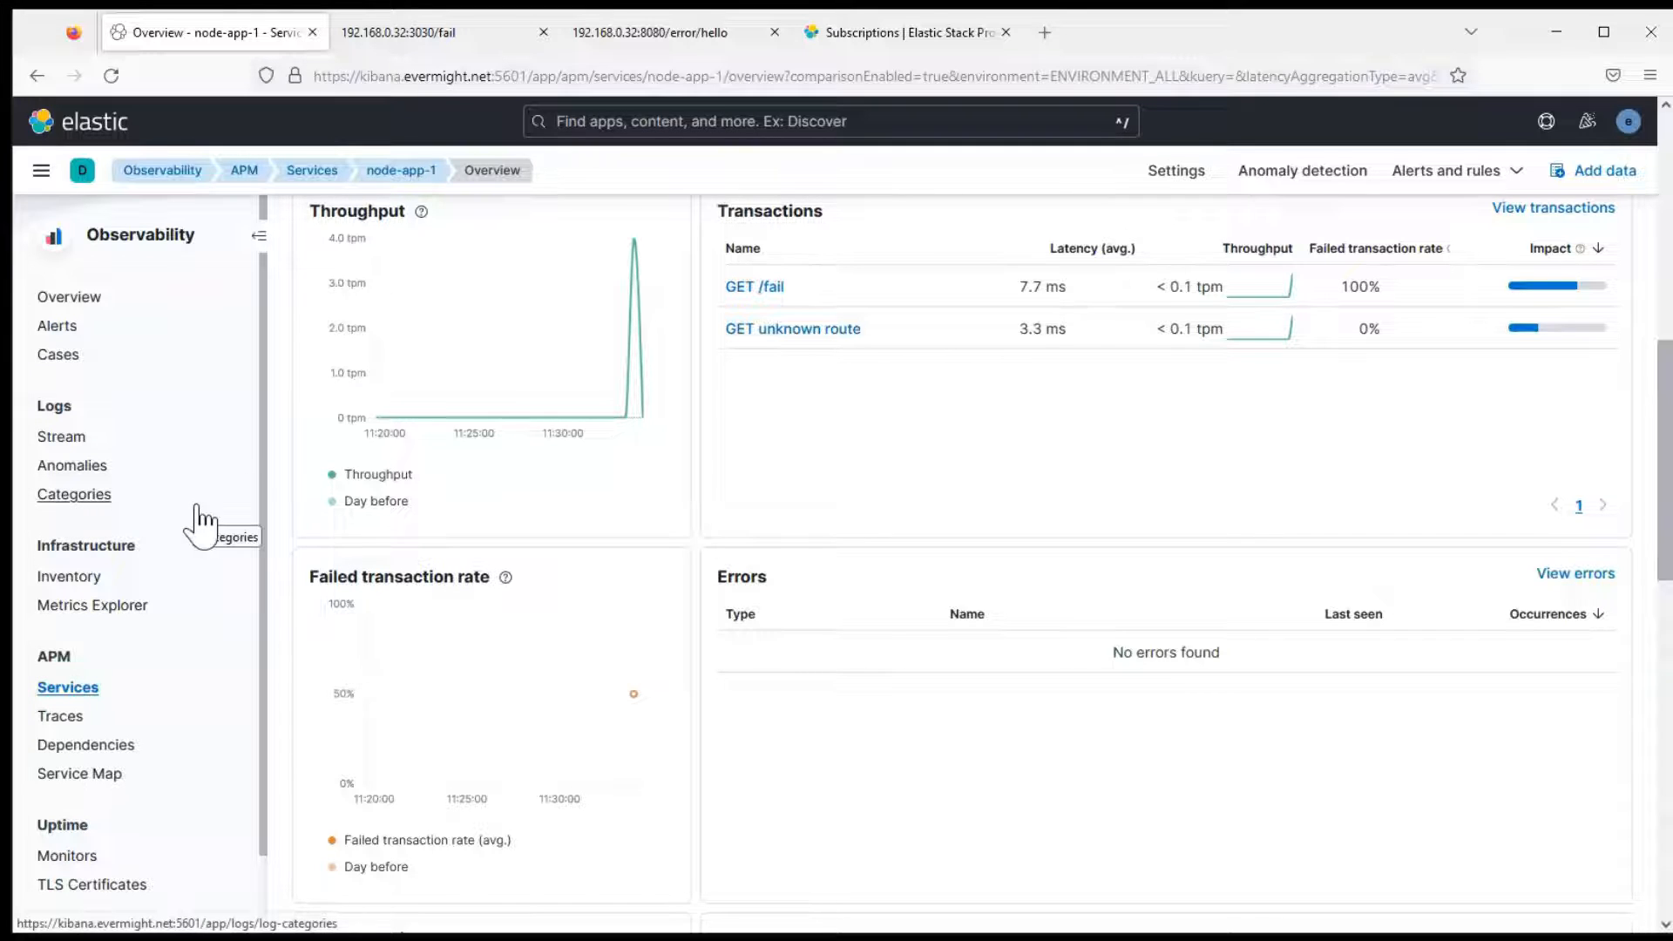
# - Switch to the metricbeat terminal, list the home directory and change into test/
pyautogui.hotkey('alt', 'Tab')
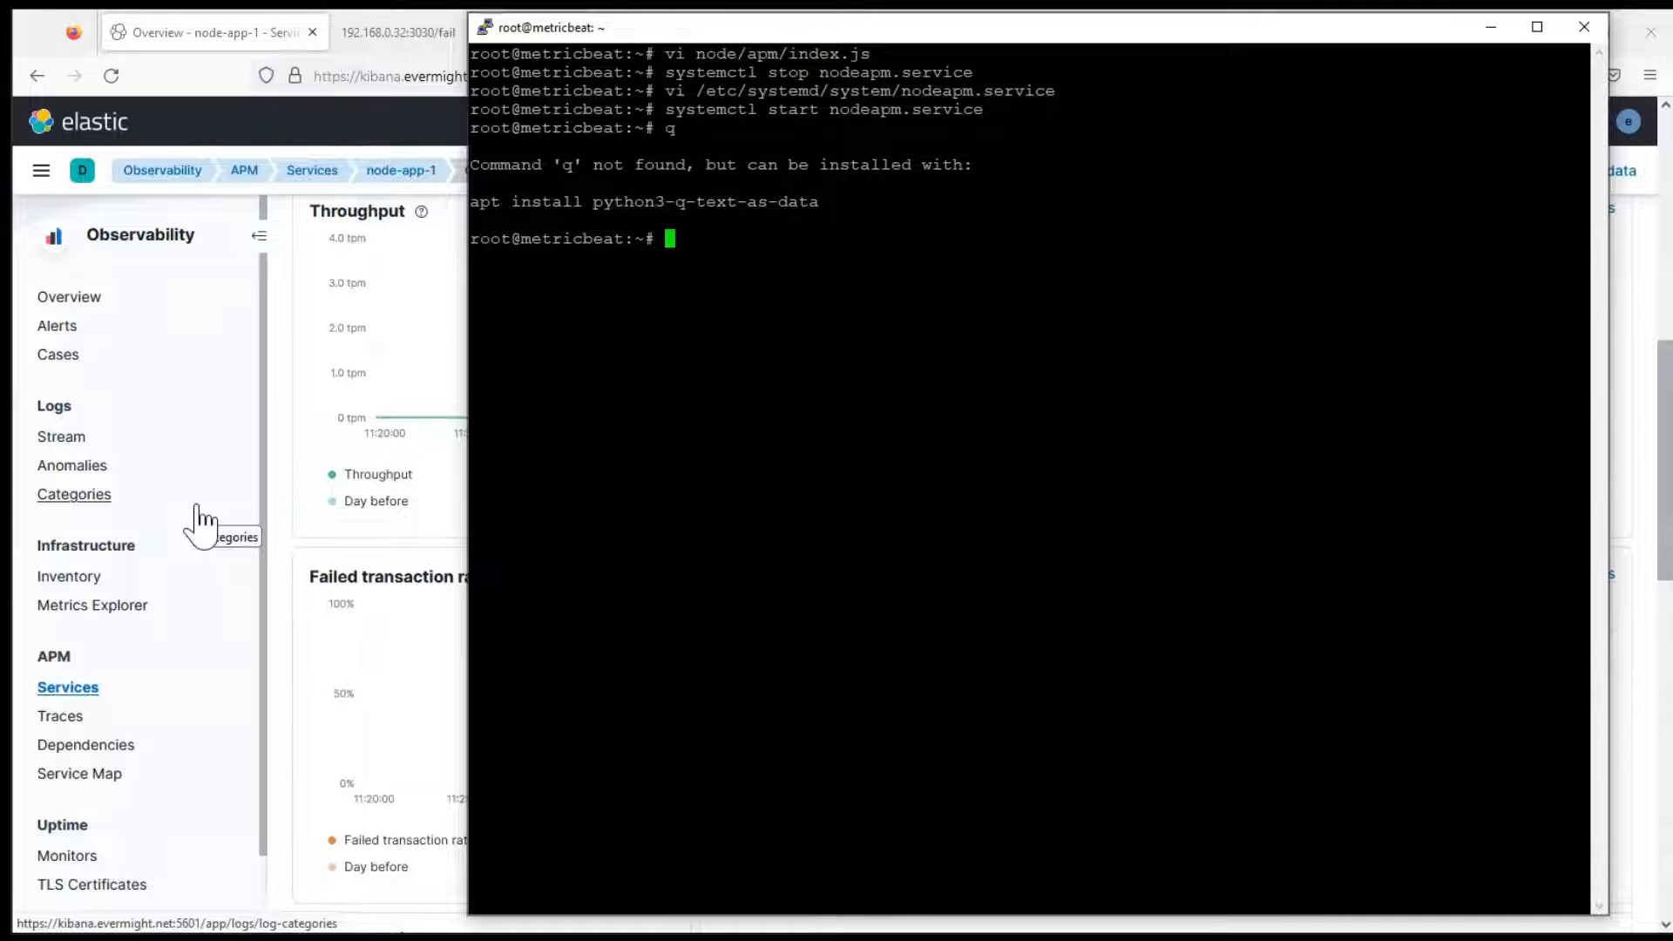
pyautogui.write('cd')
pyautogui.press('BackSpace')
pyautogui.press('BackSpace')
pyautogui.press('BackSpace')
pyautogui.write('ls')
pyautogui.press('Return')
pyautogui.write('cd test/')
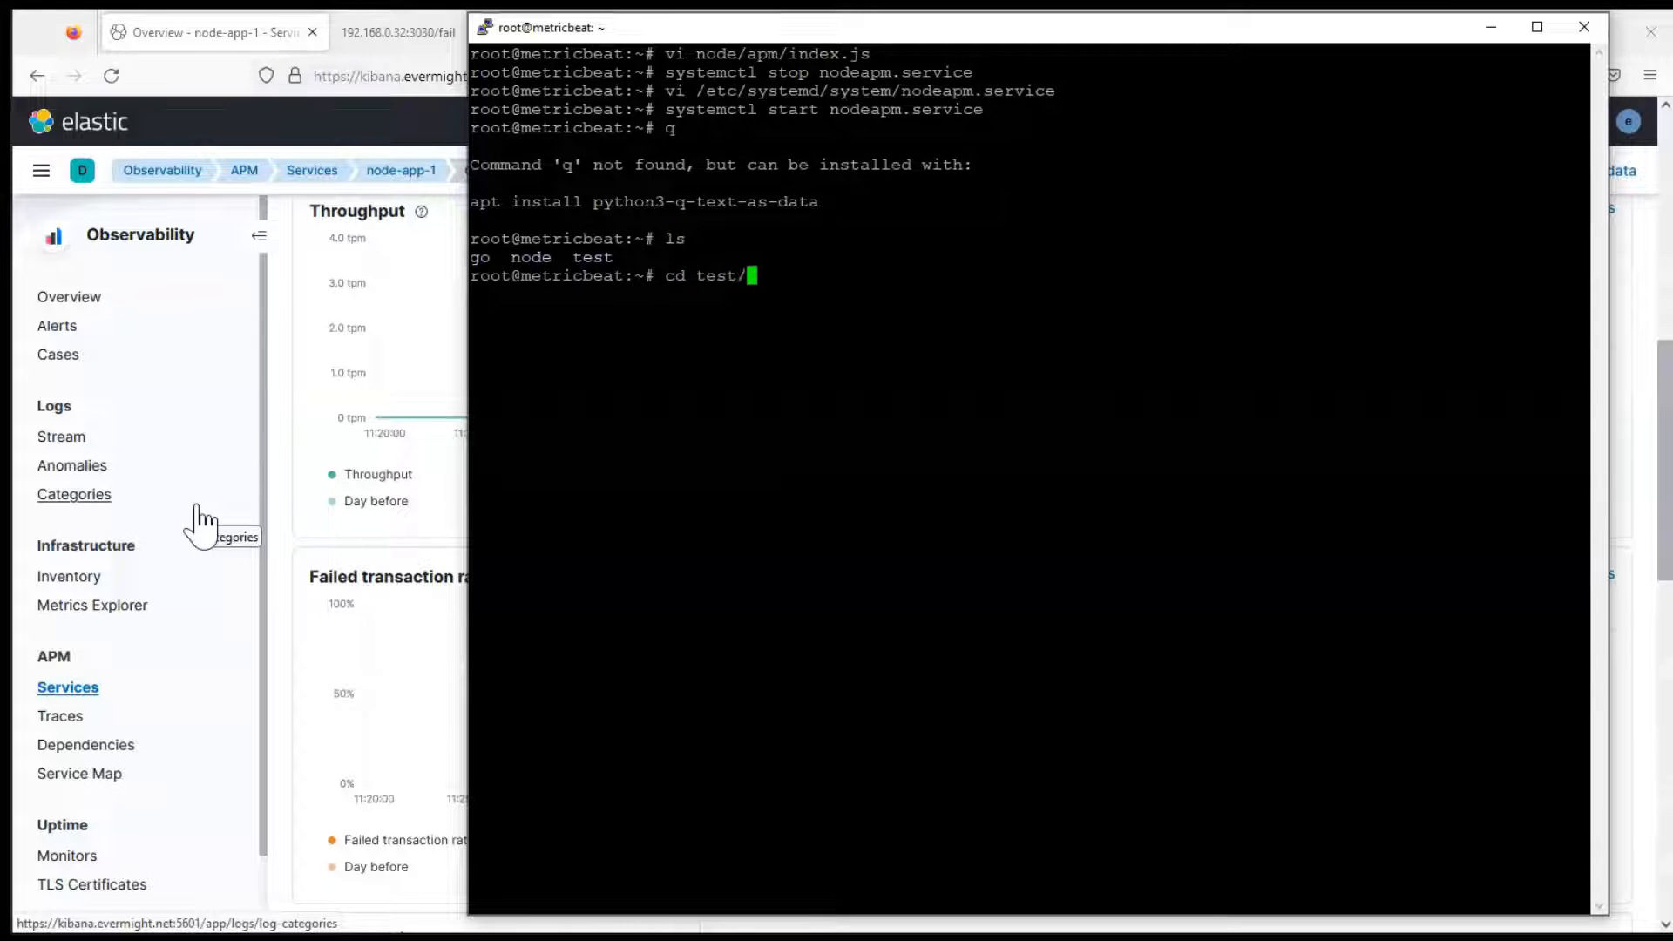
pyautogui.press('Return')
# - Review ping.sh in vi, quit without changes and run the script
pyautogui.write('vi ping.sh')
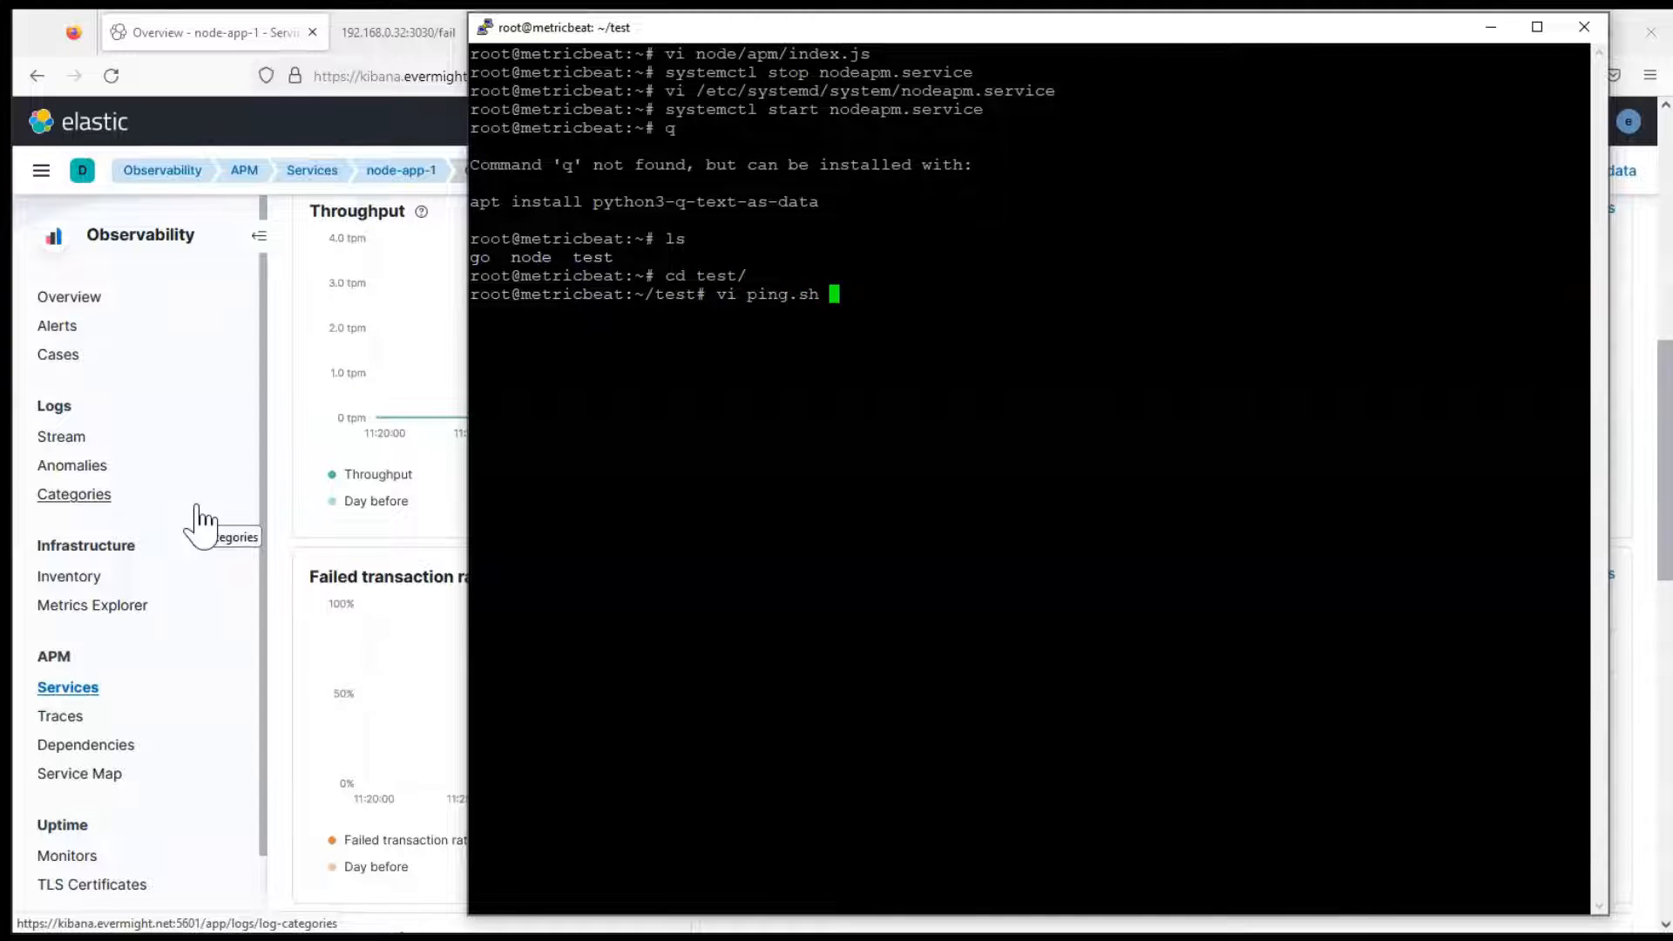
pyautogui.press('Return')
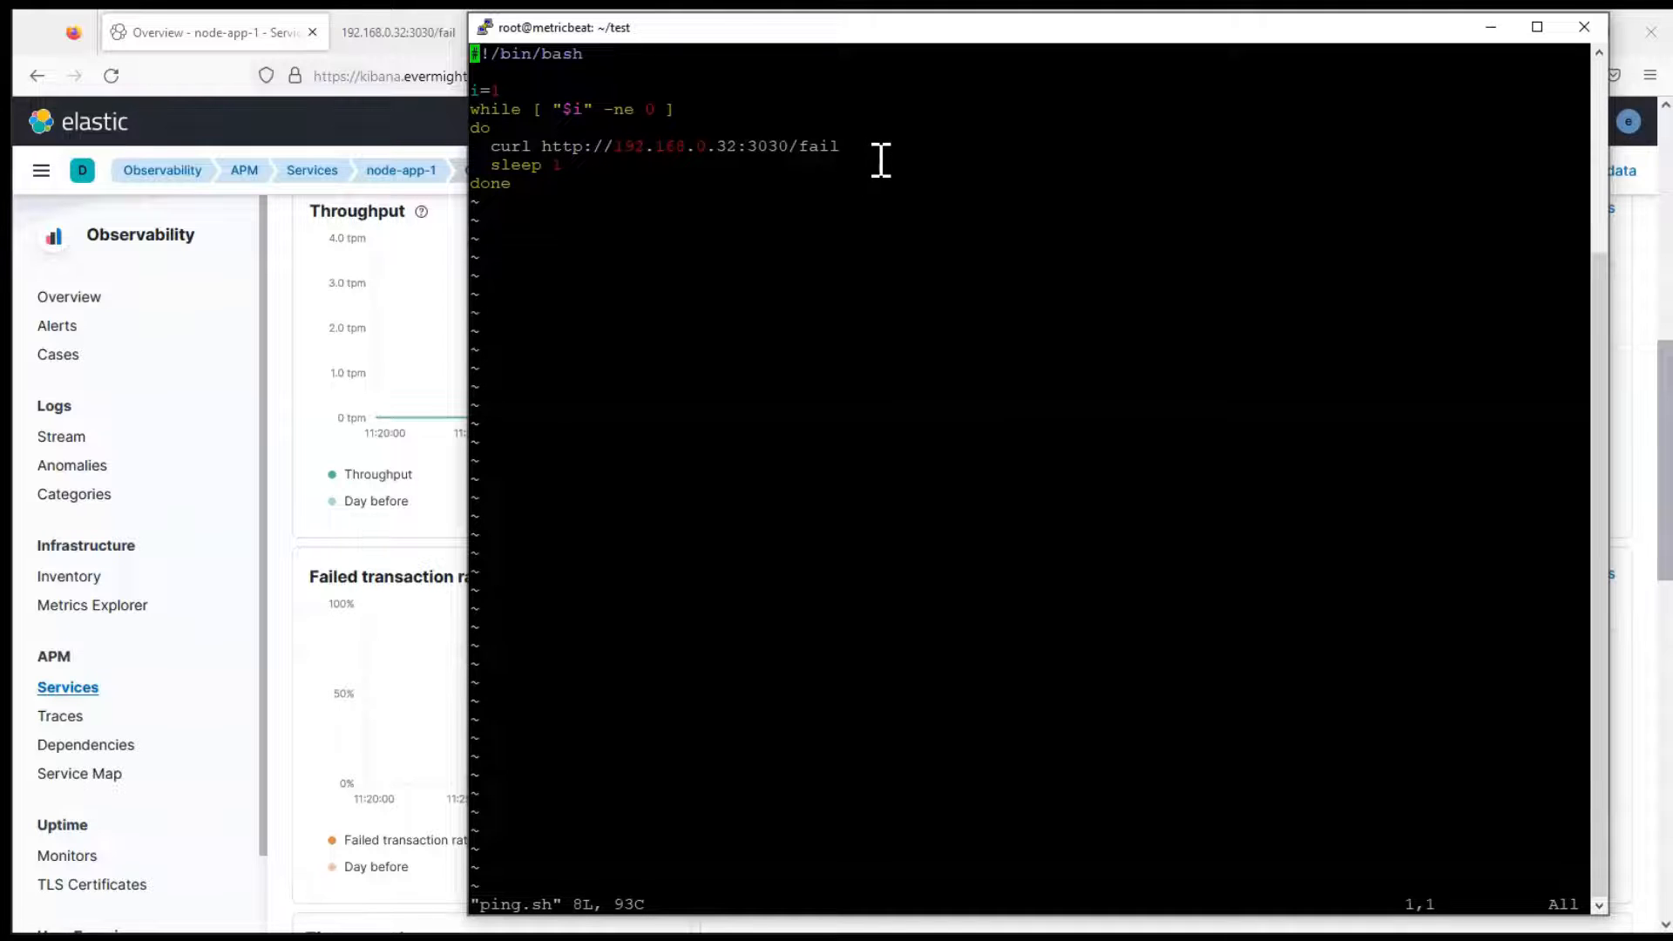
pyautogui.write(':q')
pyautogui.press('Return')
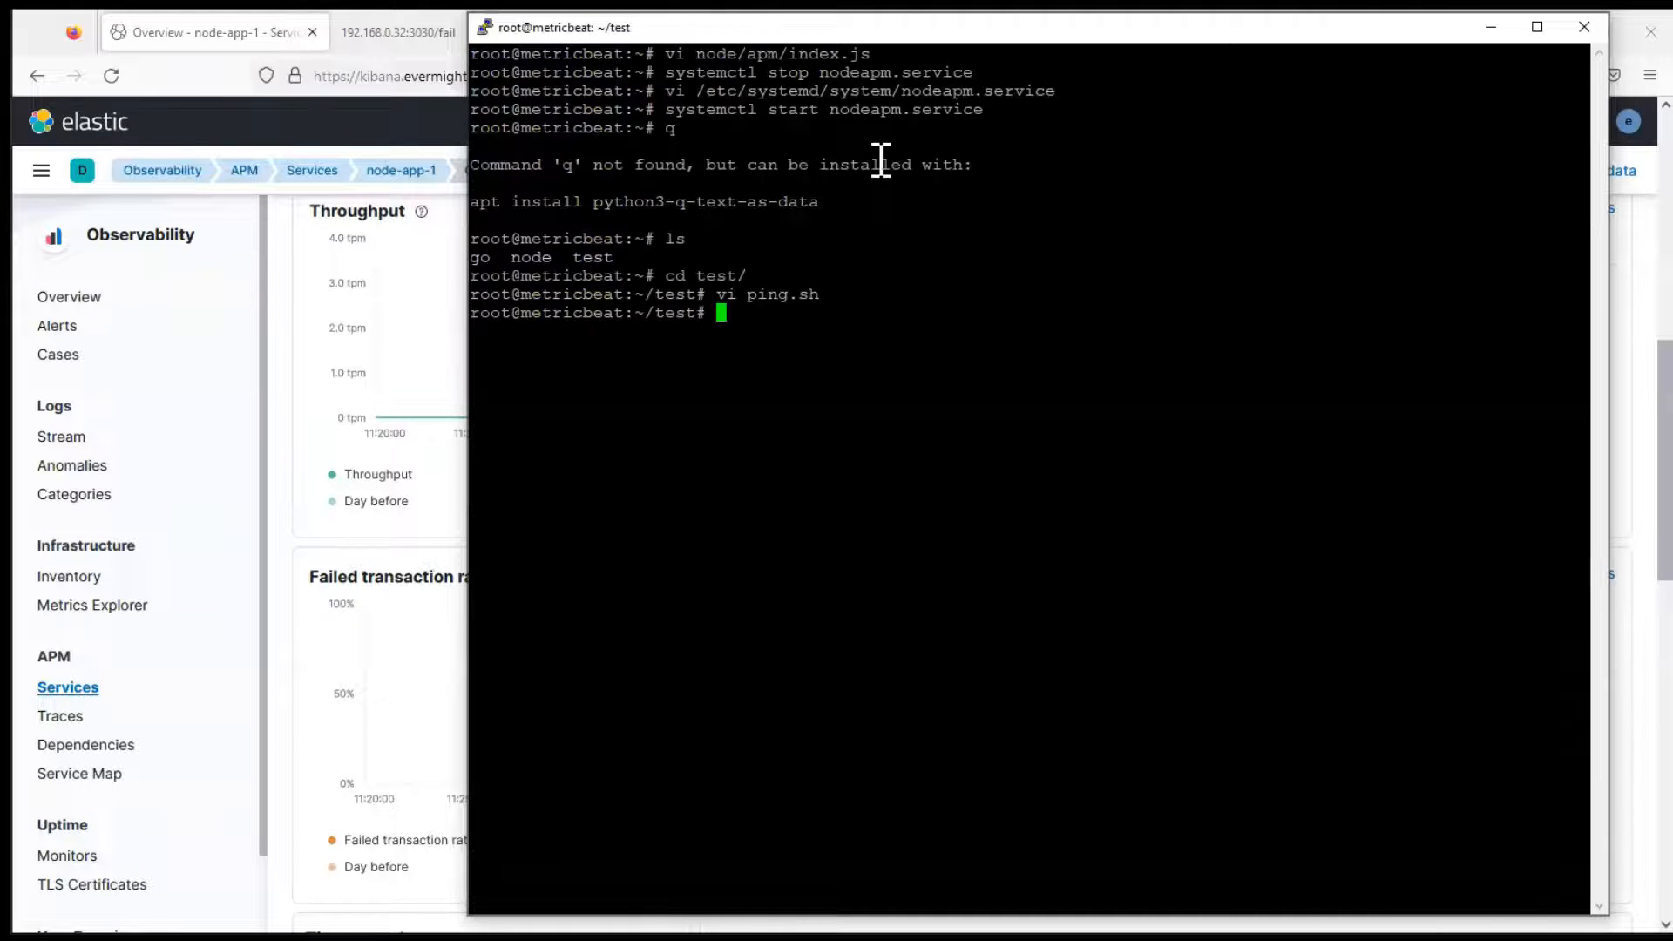
pyautogui.write('./ping.sh')
pyautogui.press('Return')
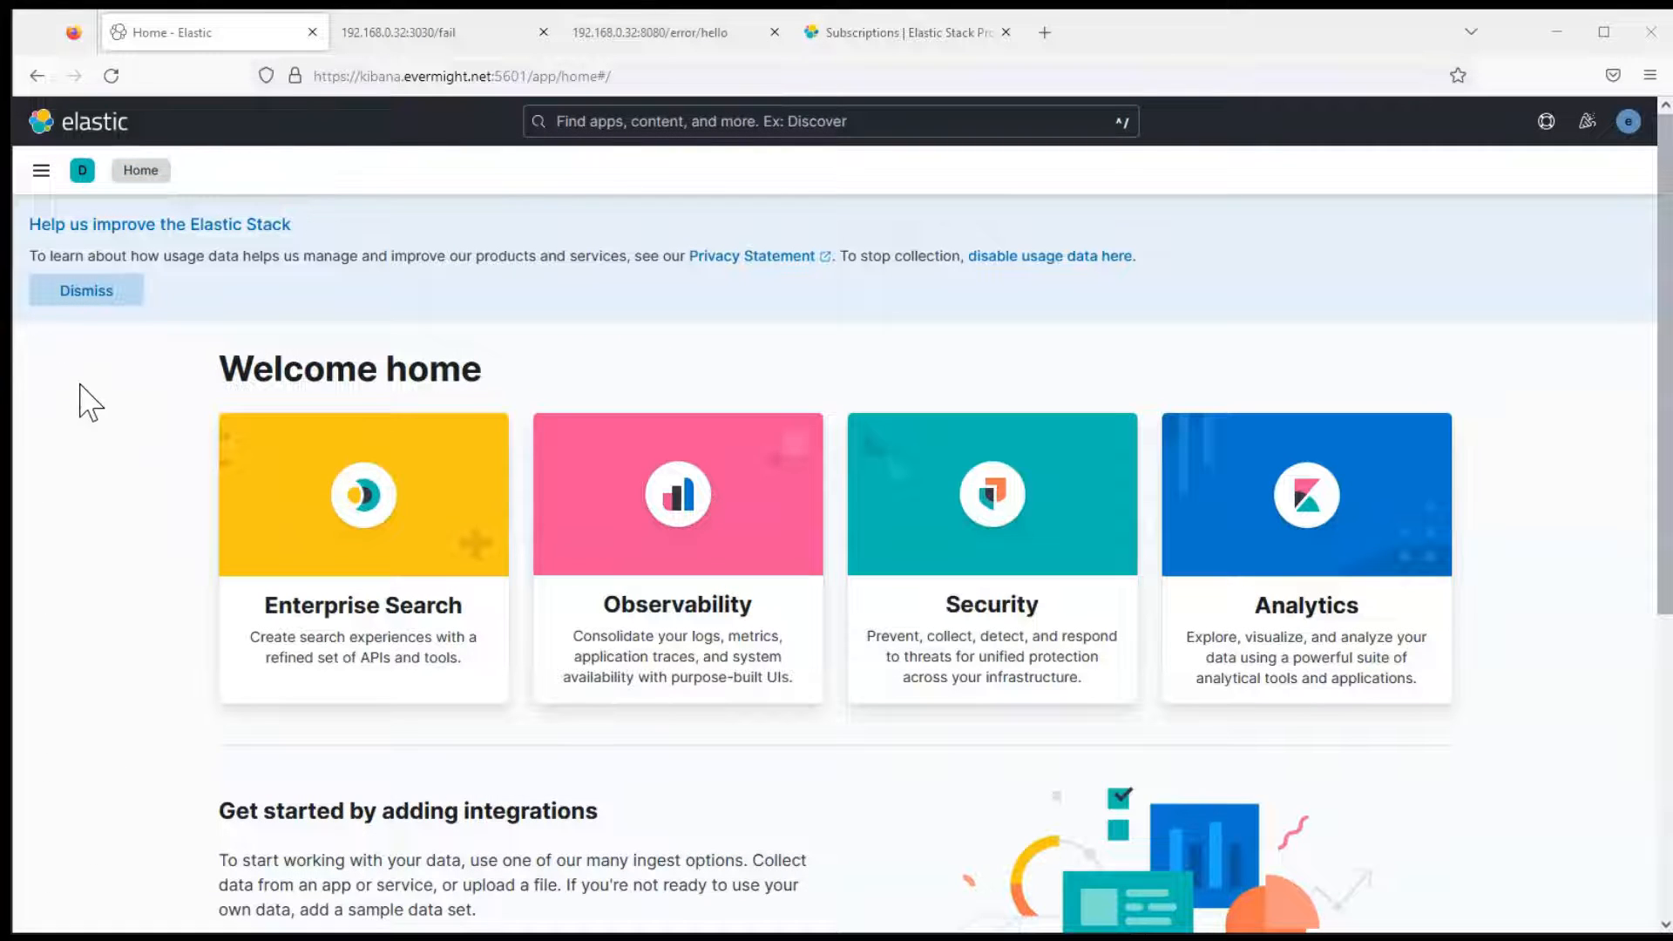
# - Open the APM services list in Kibana and check node-app-1's throughput and failed transaction rate
pyautogui.click(40, 171)
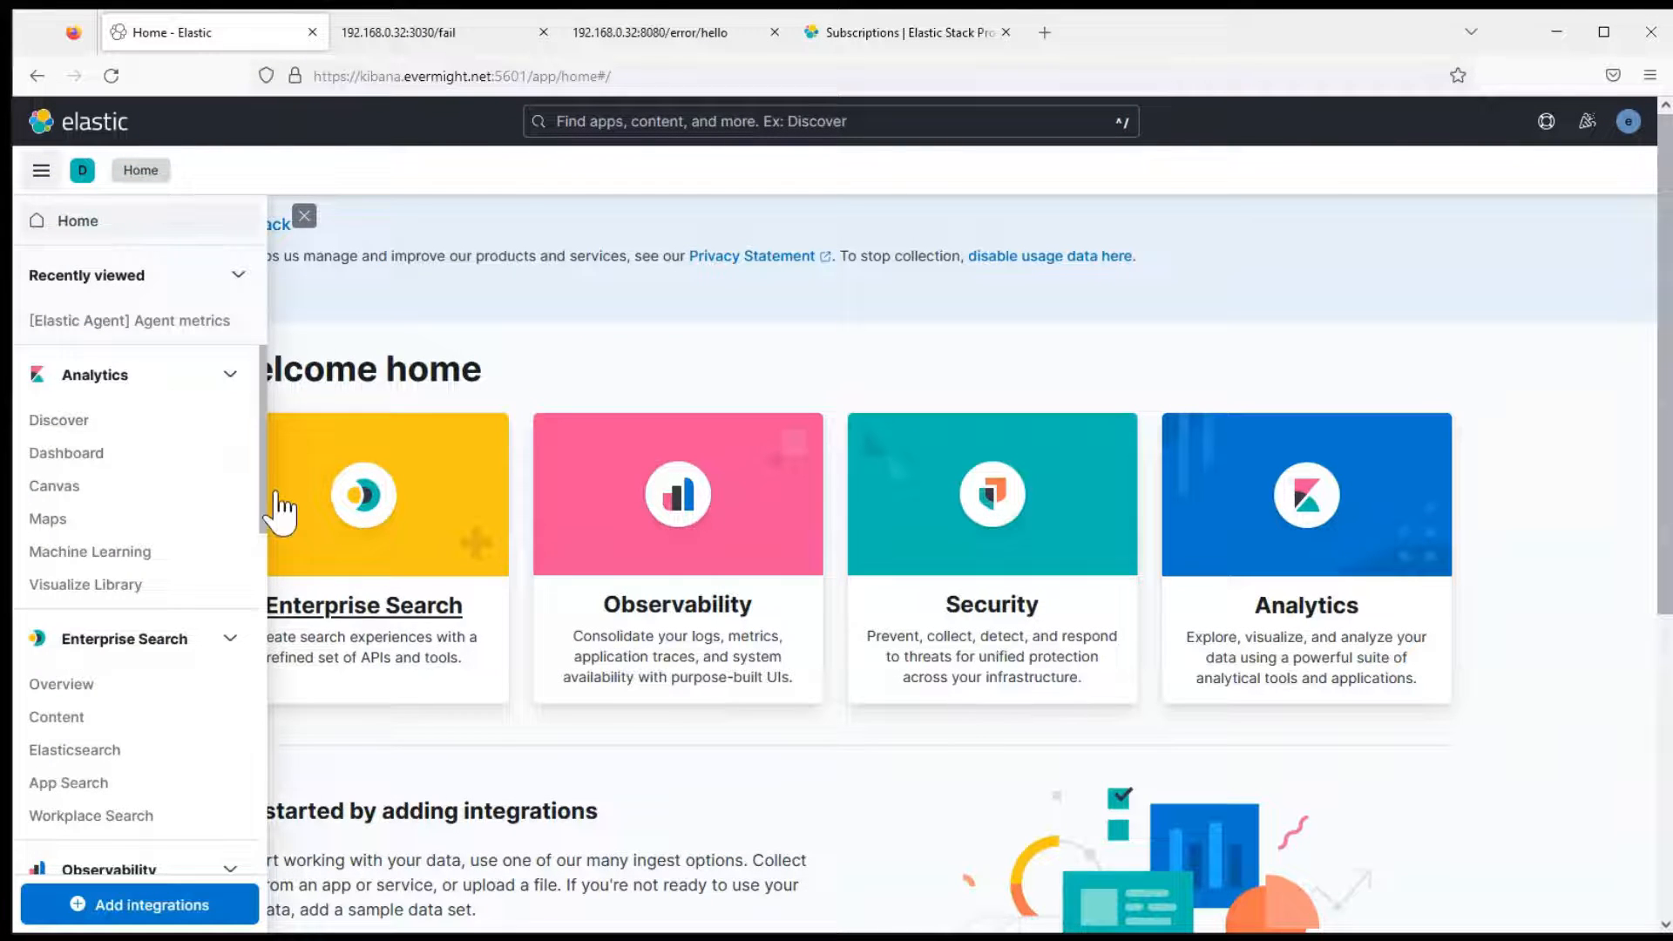
pyautogui.scroll(-5, 261, 627)
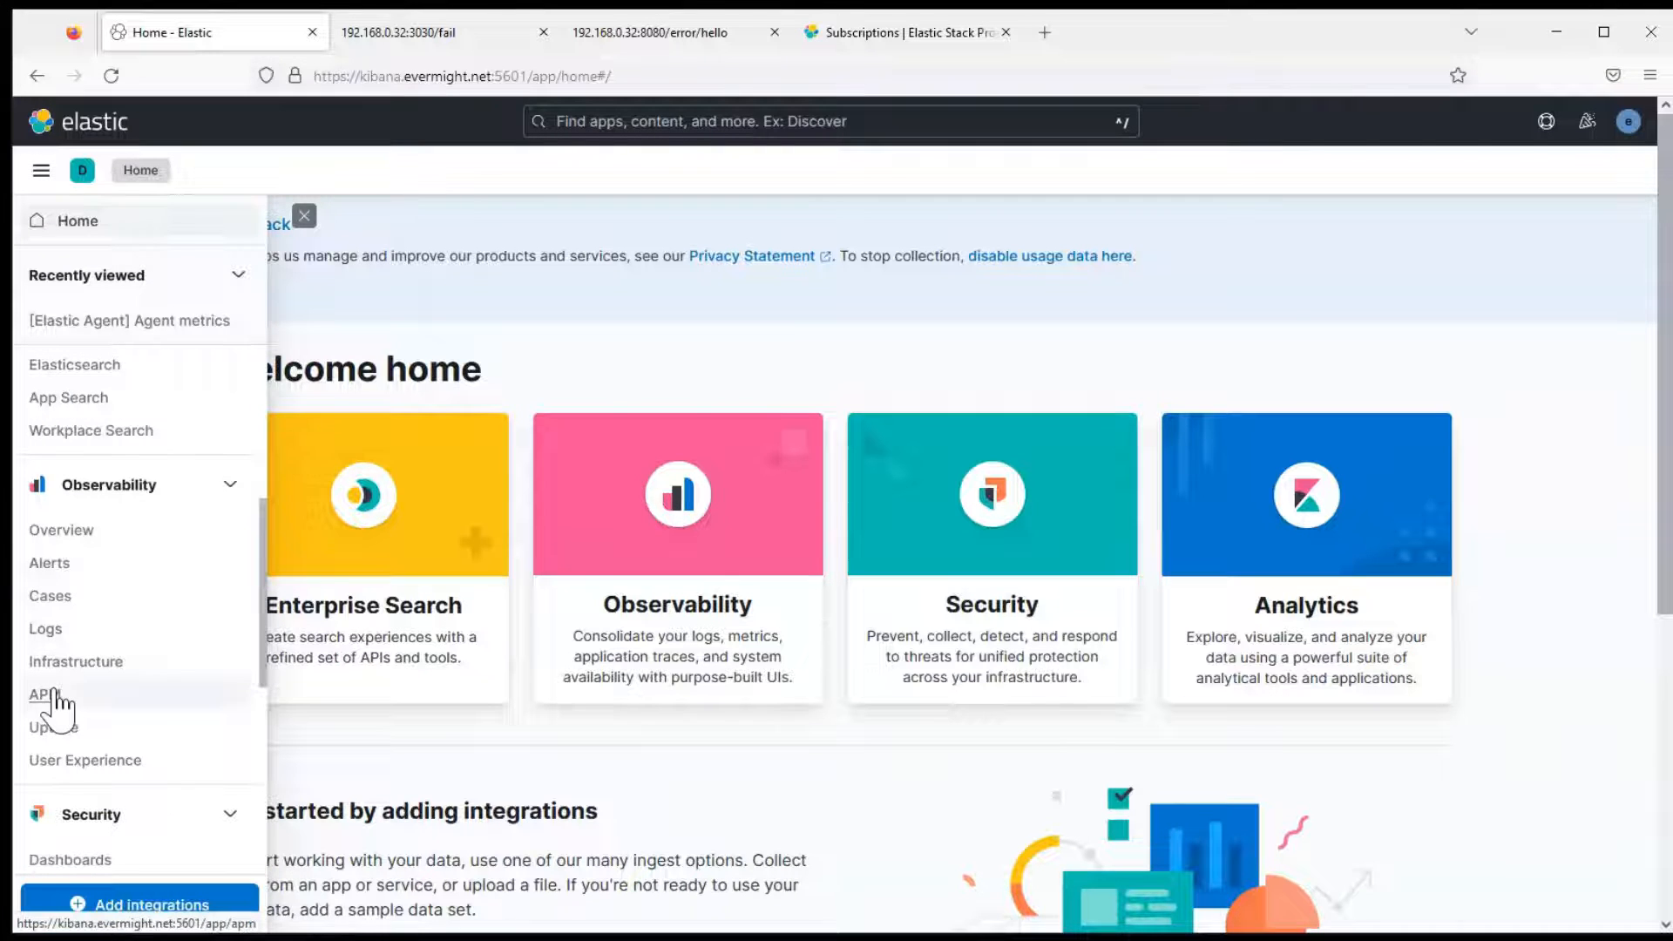
pyautogui.click(46, 696)
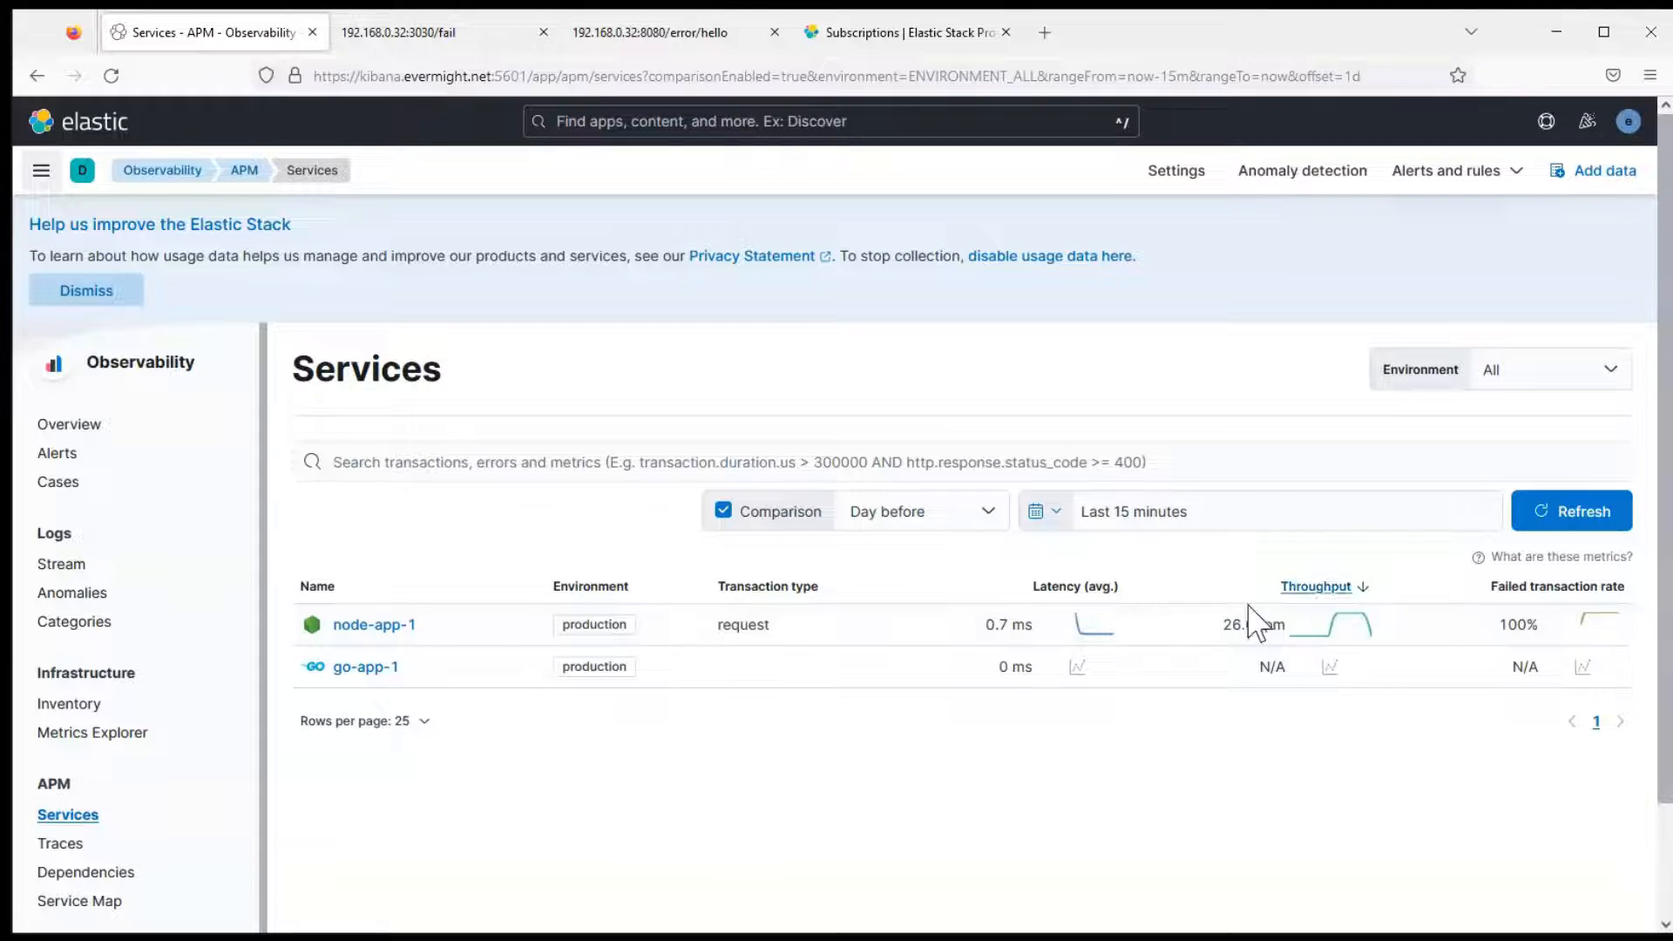
# - Check the Observability alerts, then open the Failed Tx Rate rule from the rules list and review its status and execution history
pyautogui.click(79, 459)
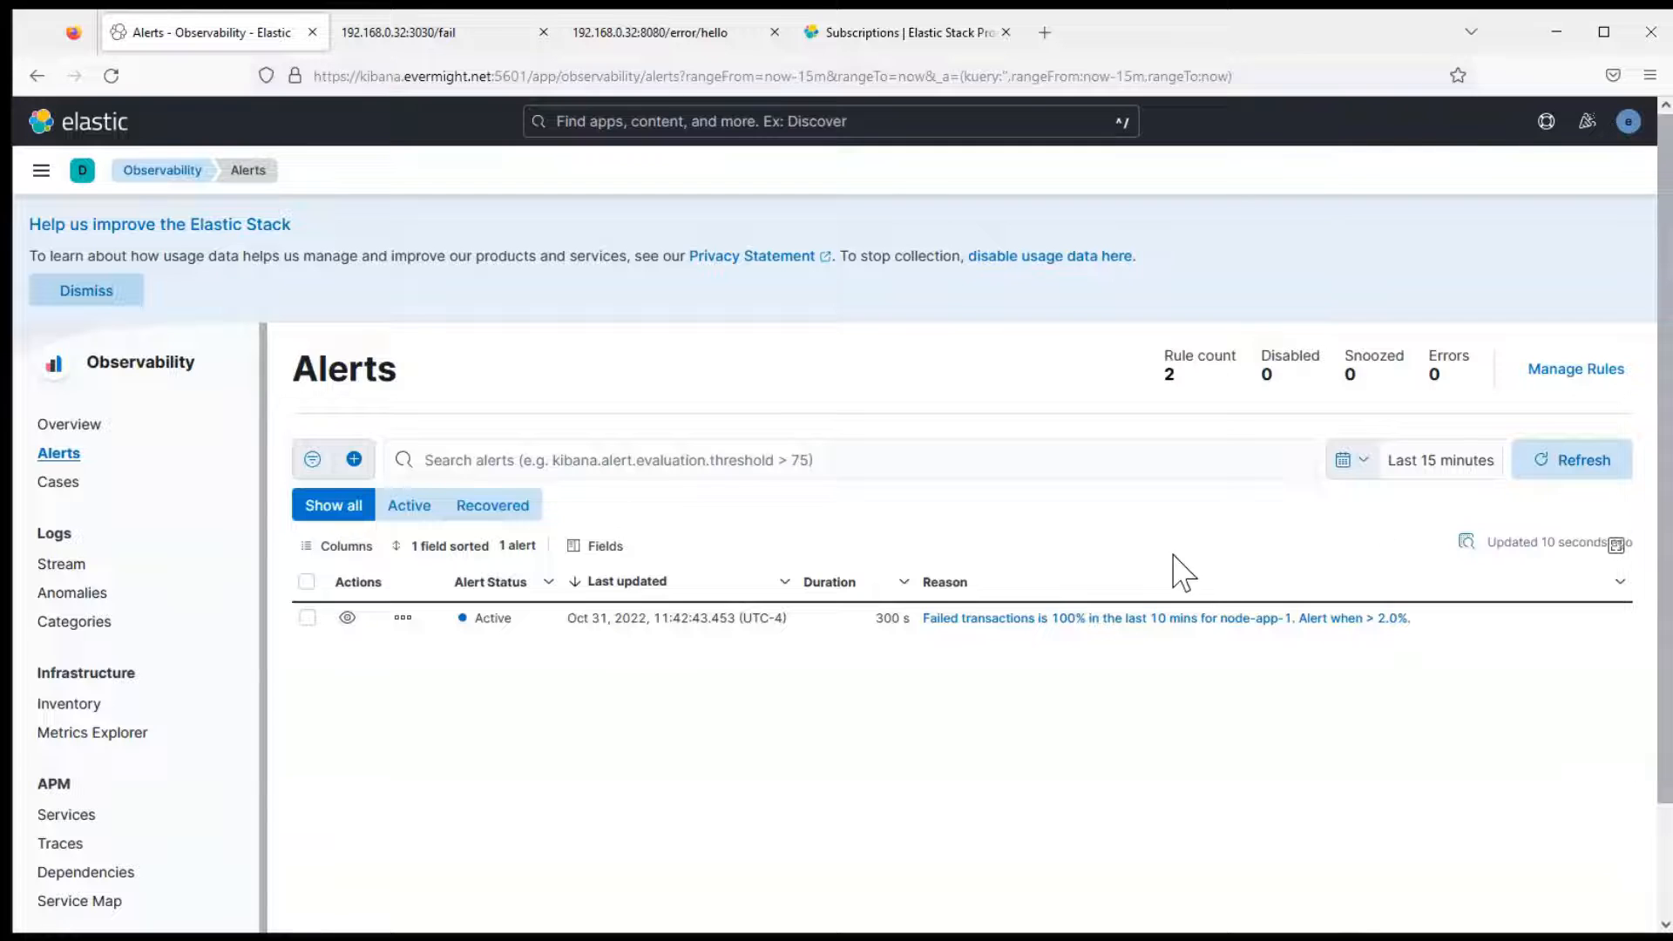
pyautogui.click(1612, 371)
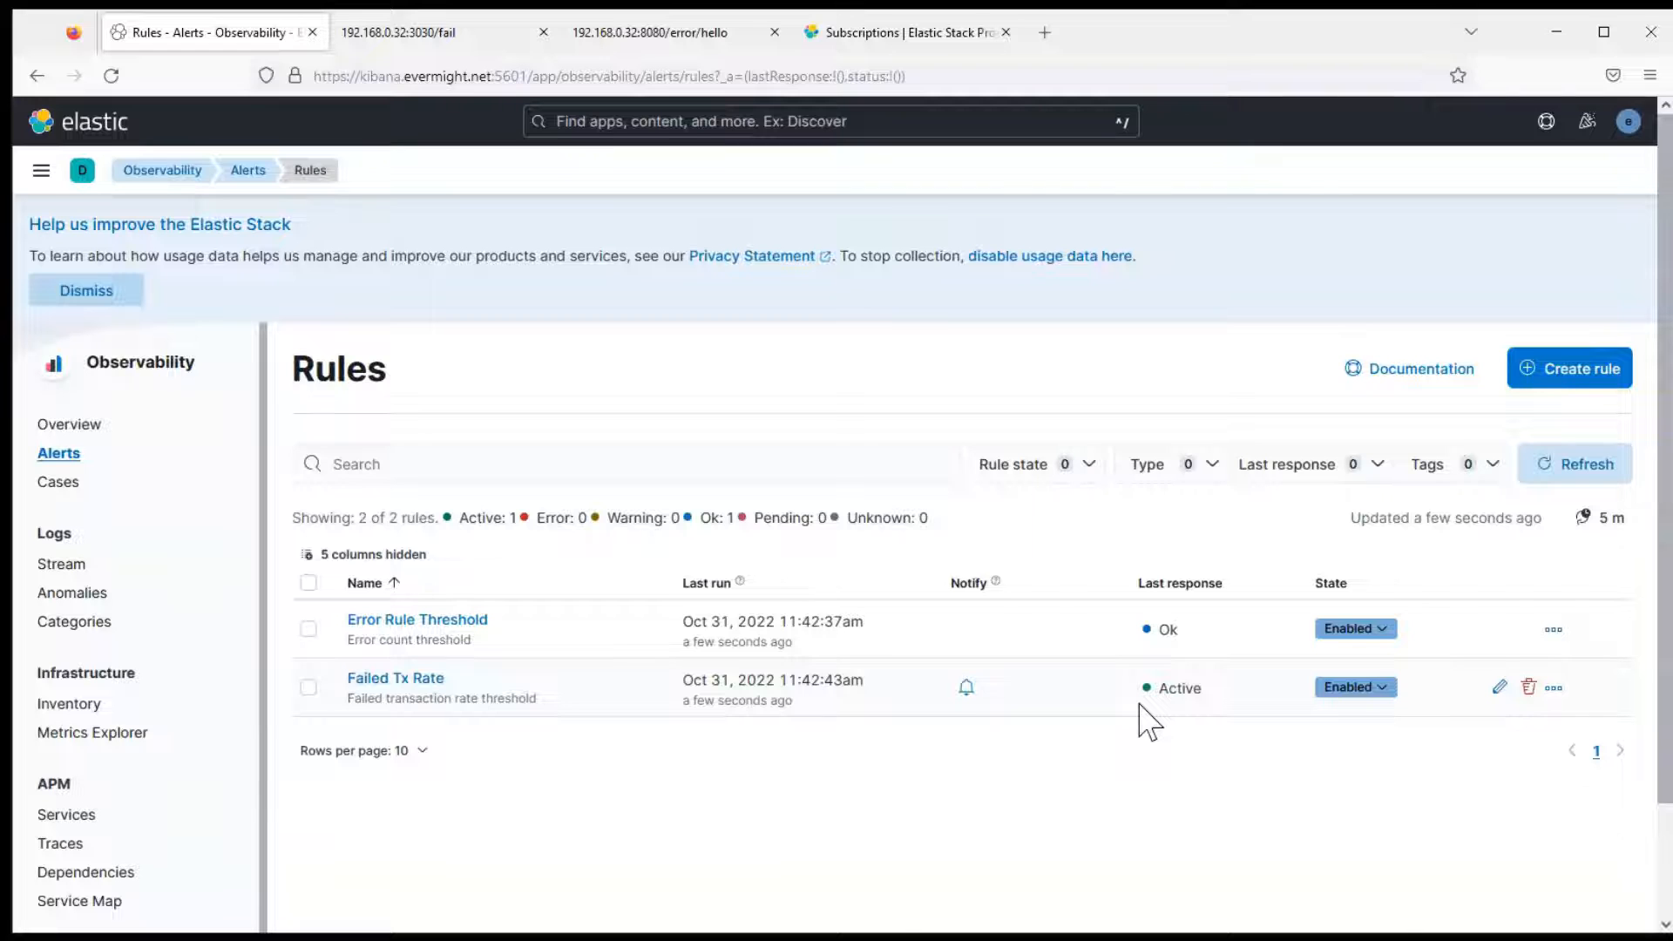
pyautogui.click(397, 687)
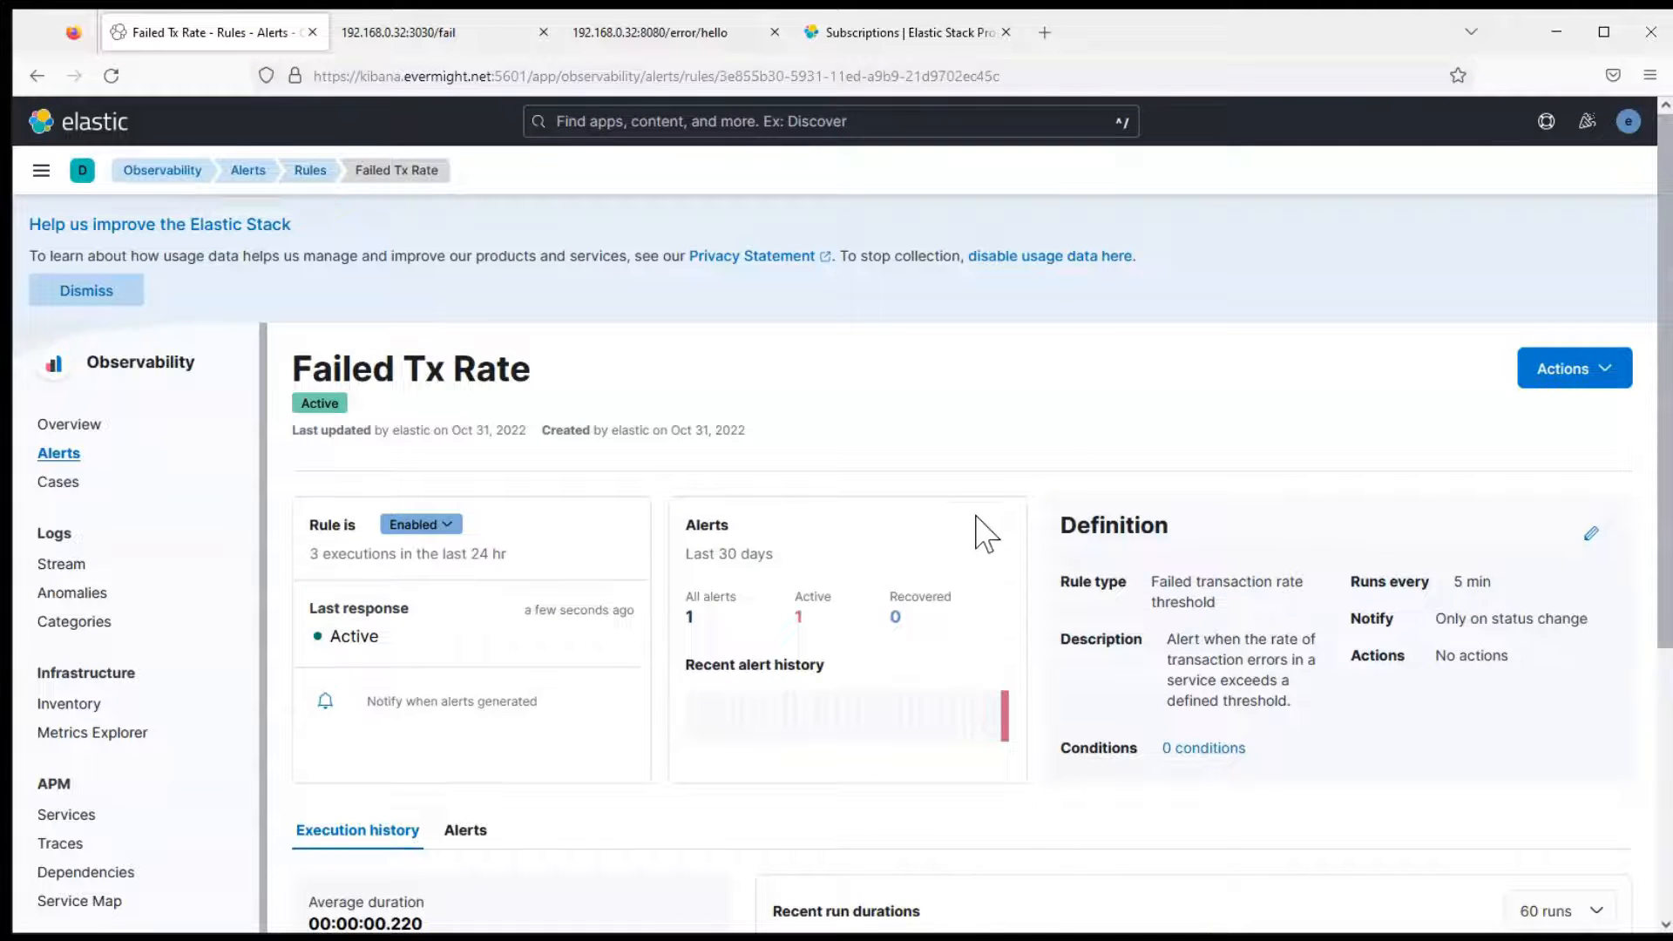
pyautogui.scroll(-5, 1656, 478)
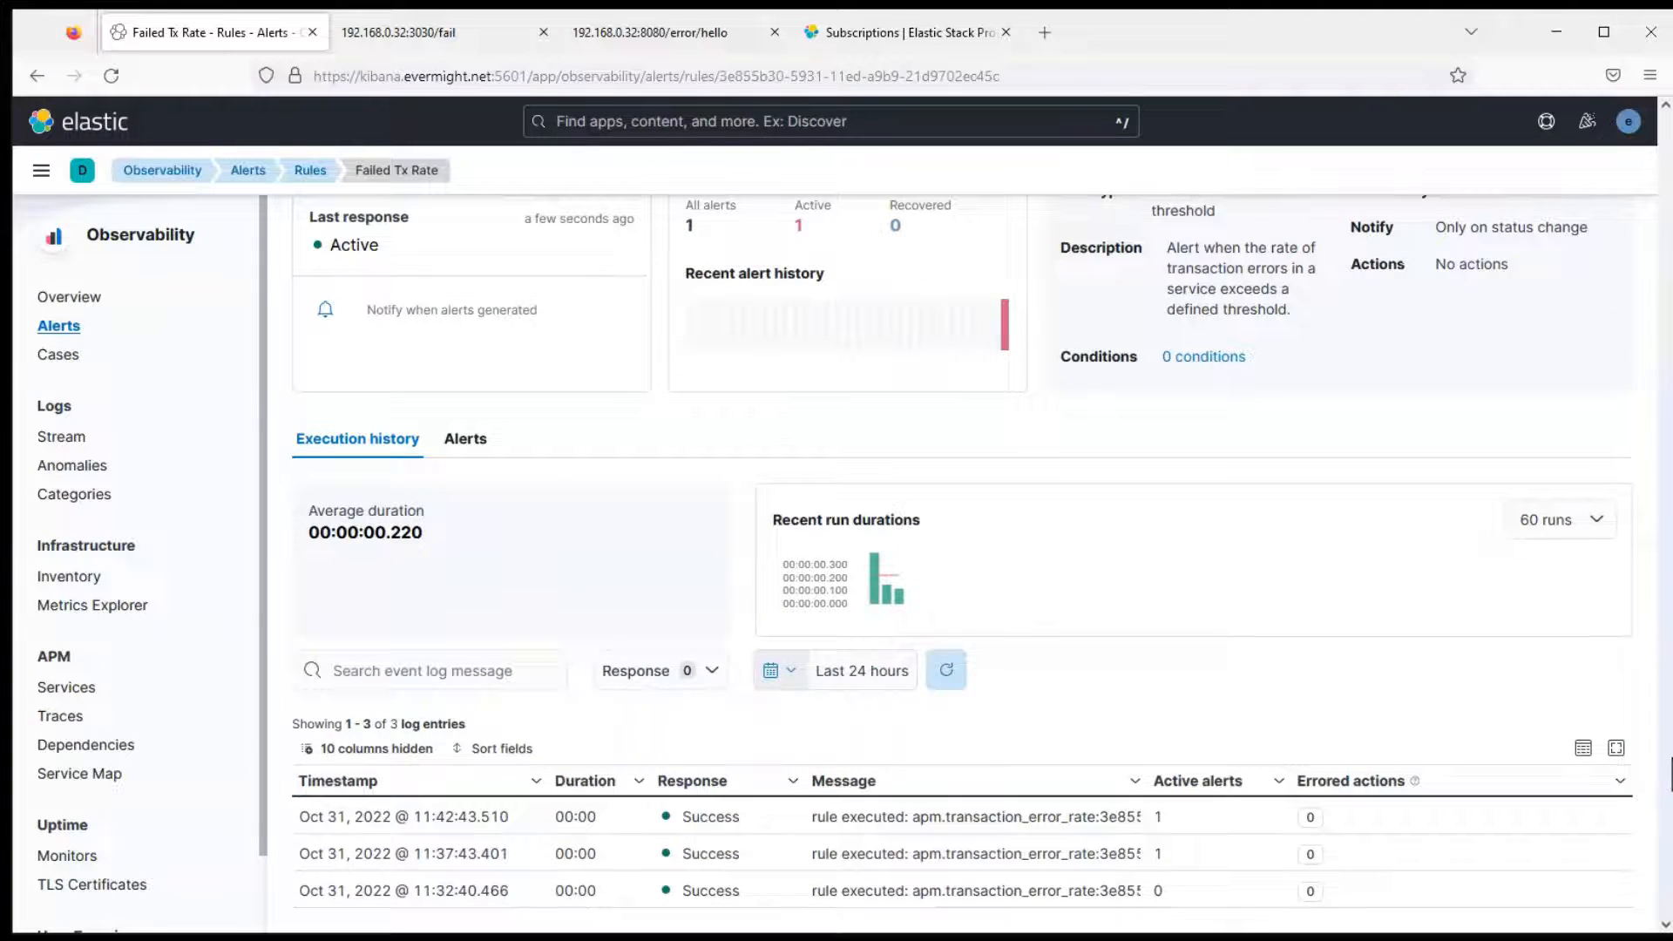
pyautogui.scroll(5, 1671, 774)
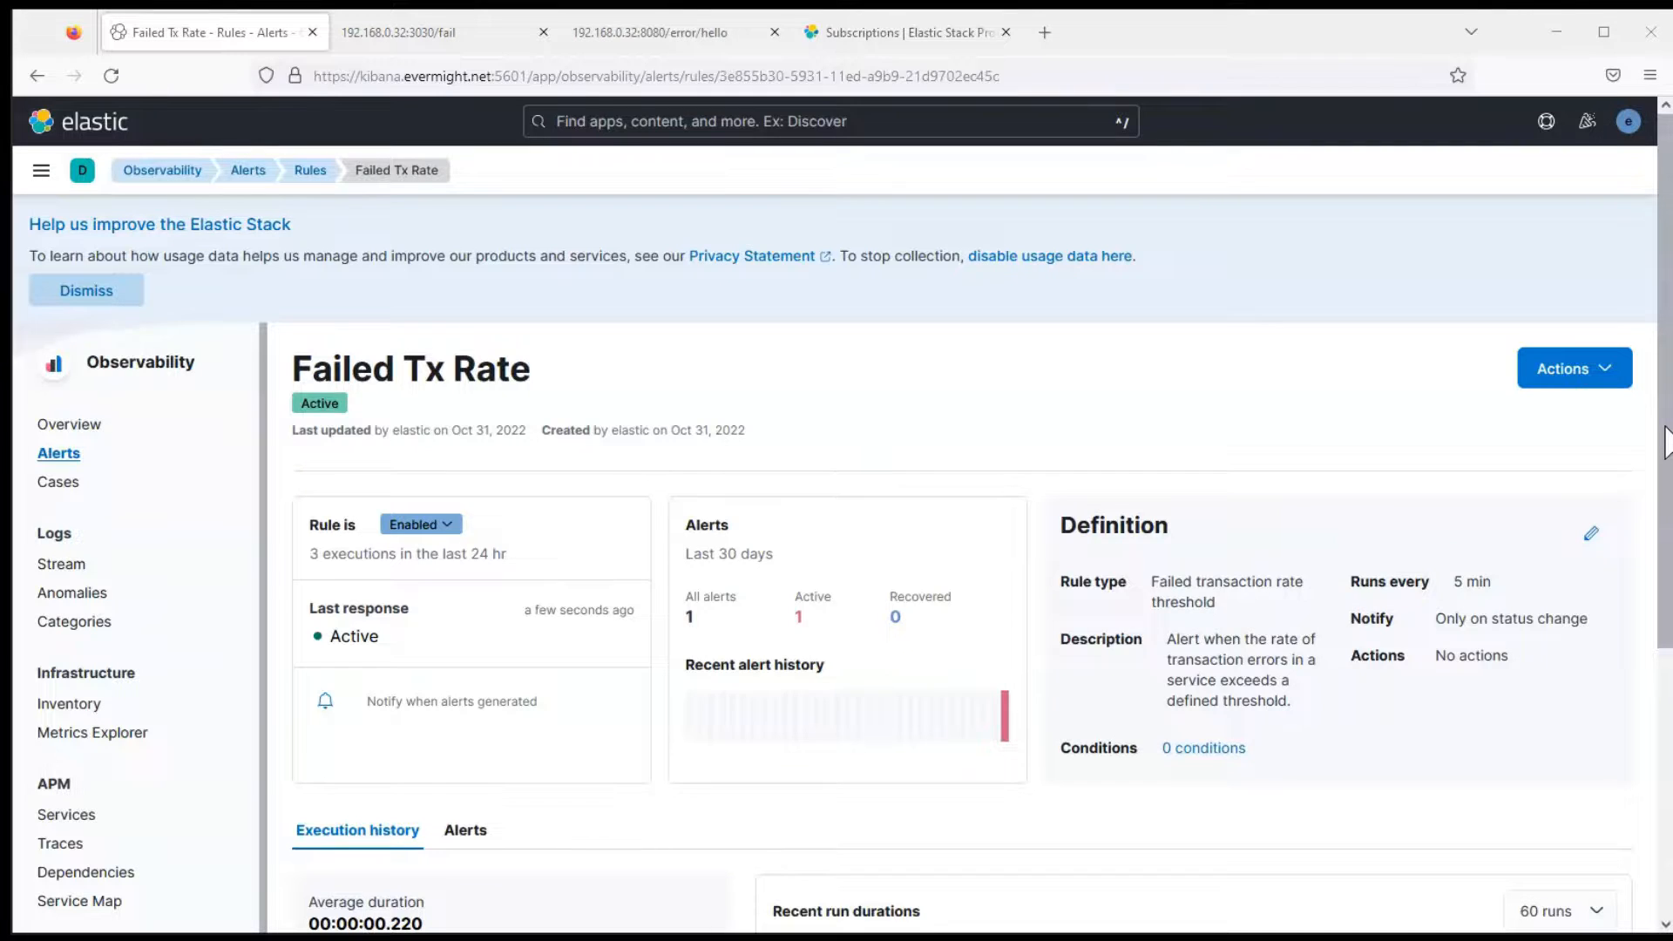
# - Stop the running ping.sh script in the metricbeat terminal and return to Kibana
pyautogui.hotkey('alt', 'Tab')
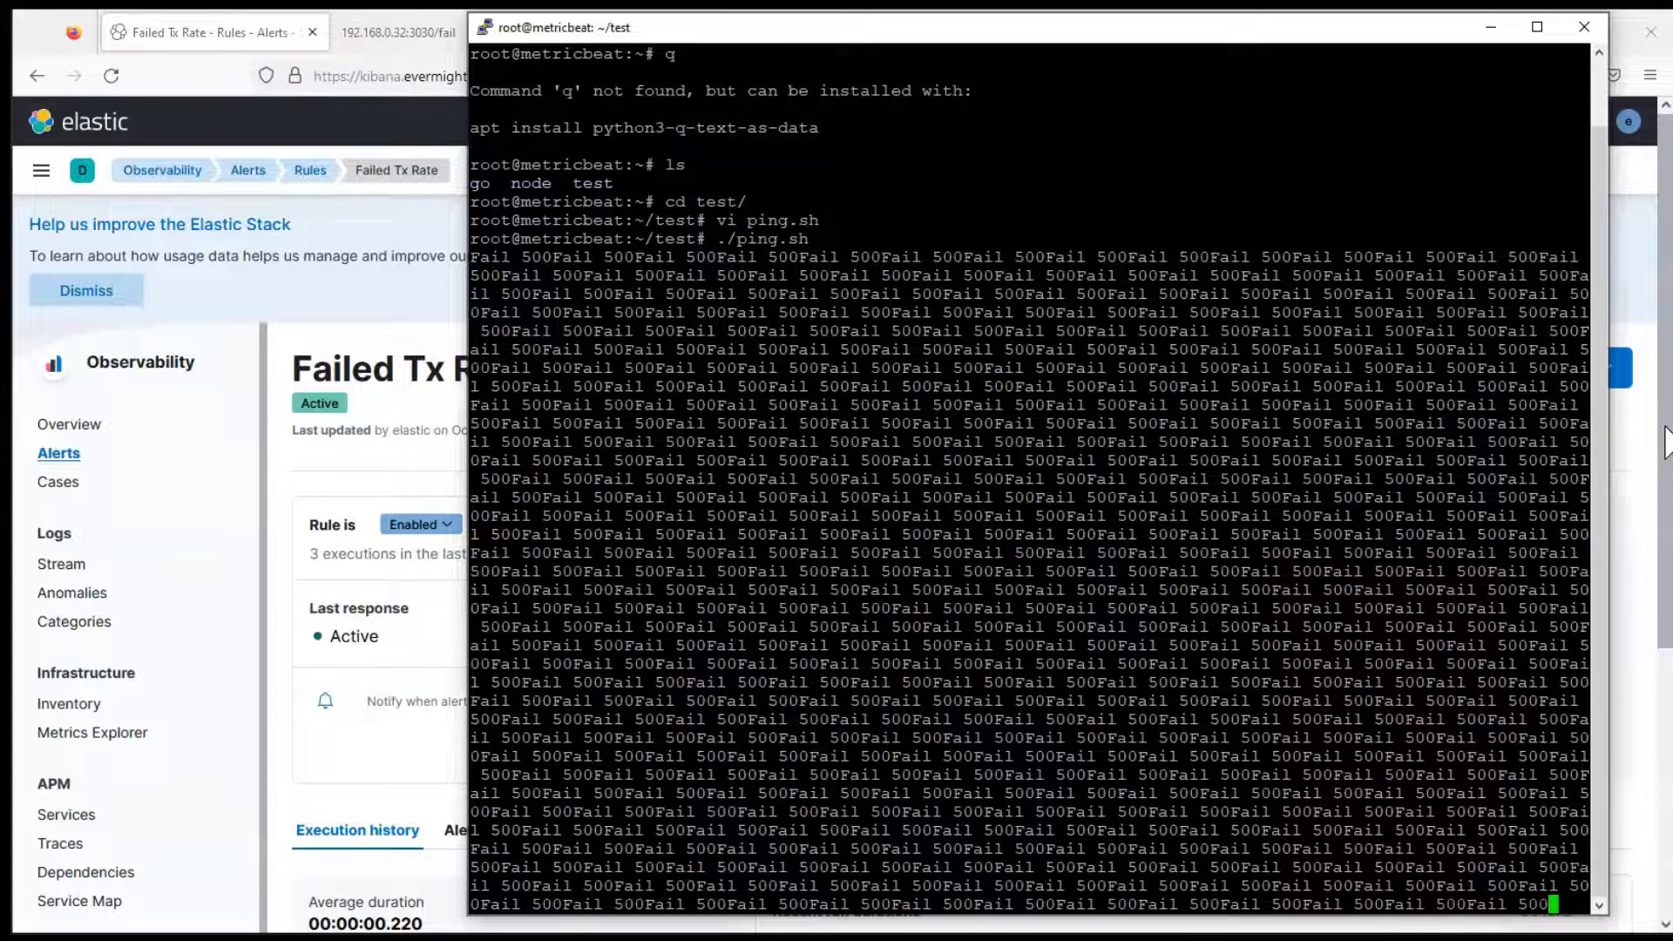
pyautogui.hotkey('ctrl', 'c')
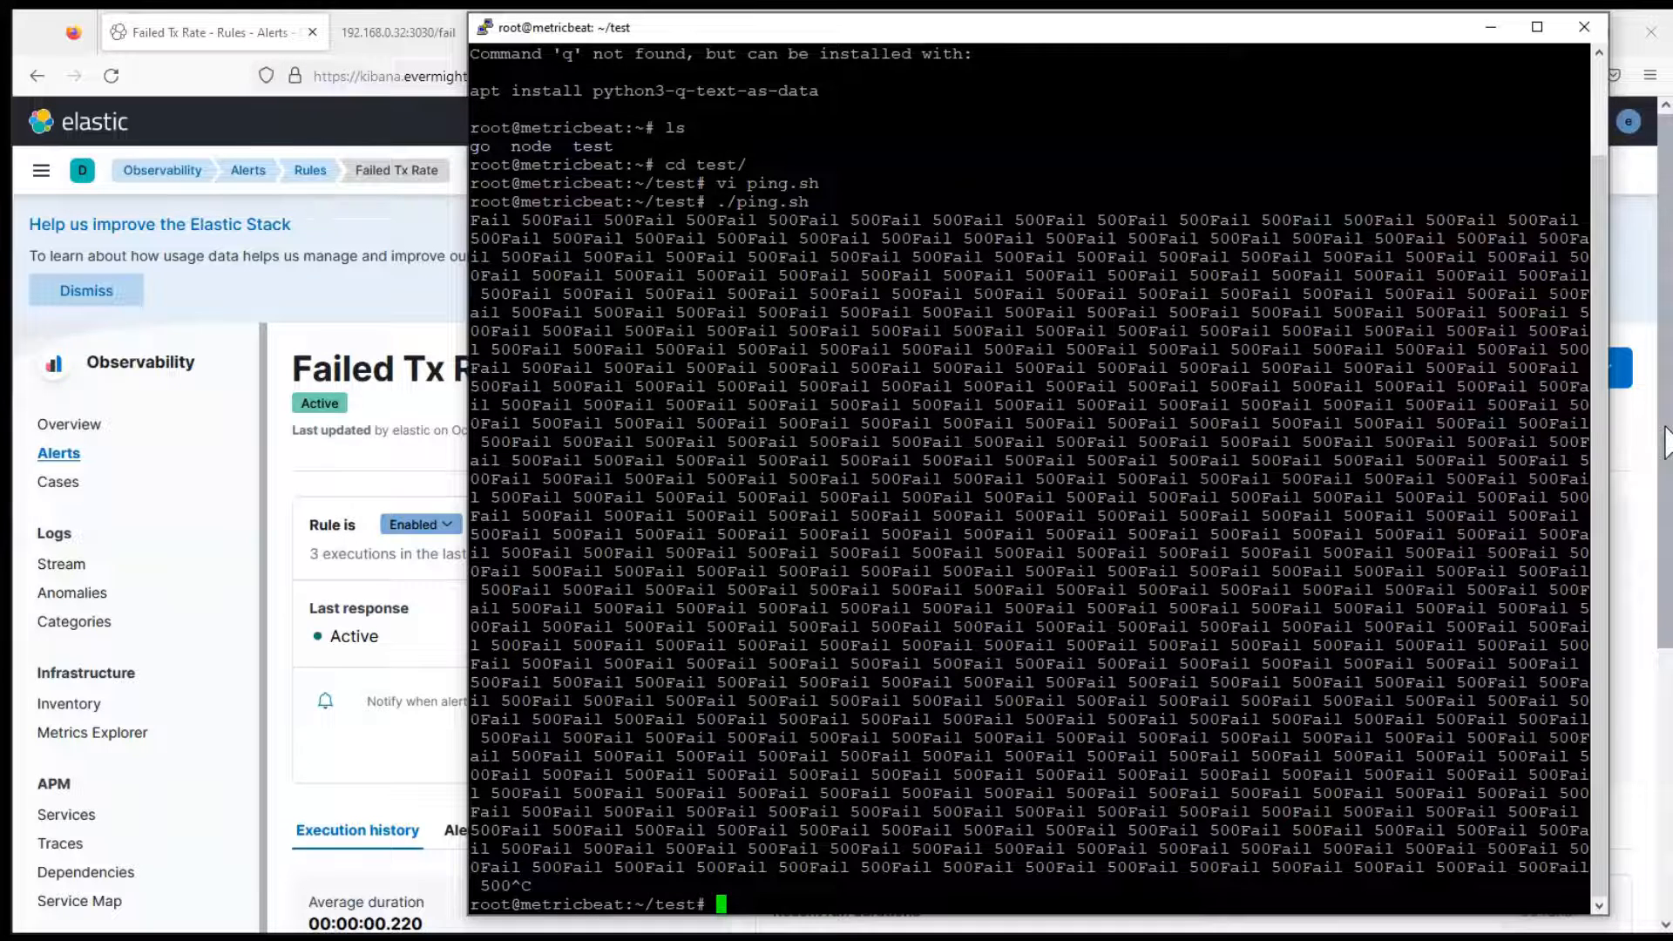
pyautogui.hotkey('alt', 'Tab')
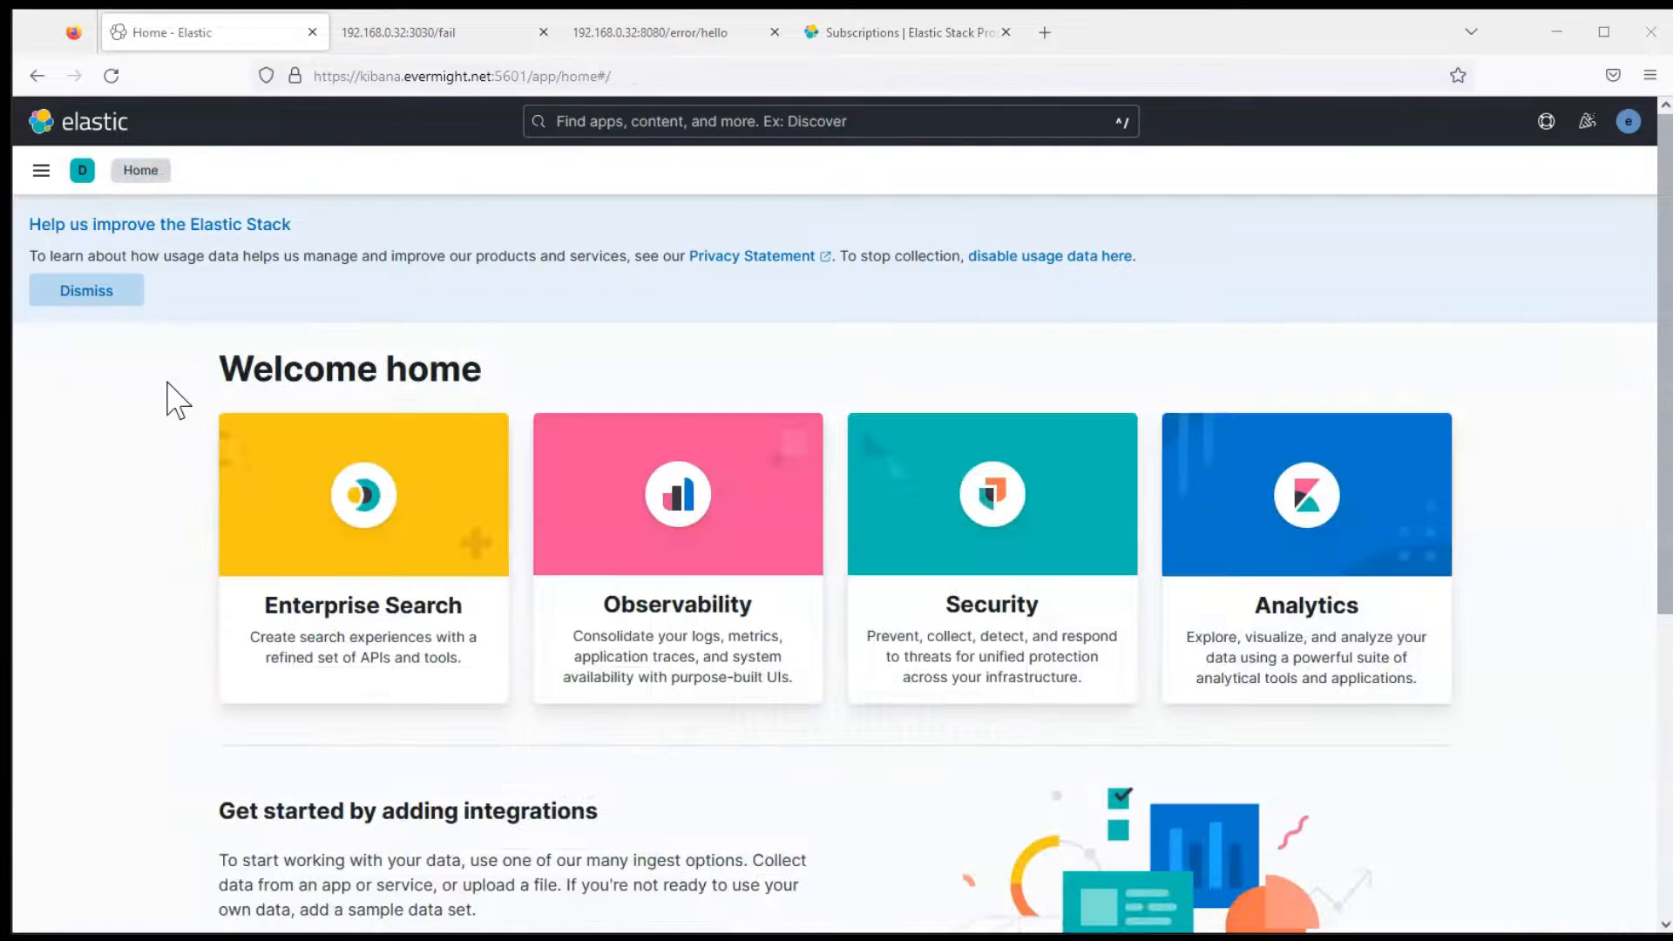
# - Open the Observability alerts and review the failed transactions alert for node-app-1
pyautogui.click(41, 171)
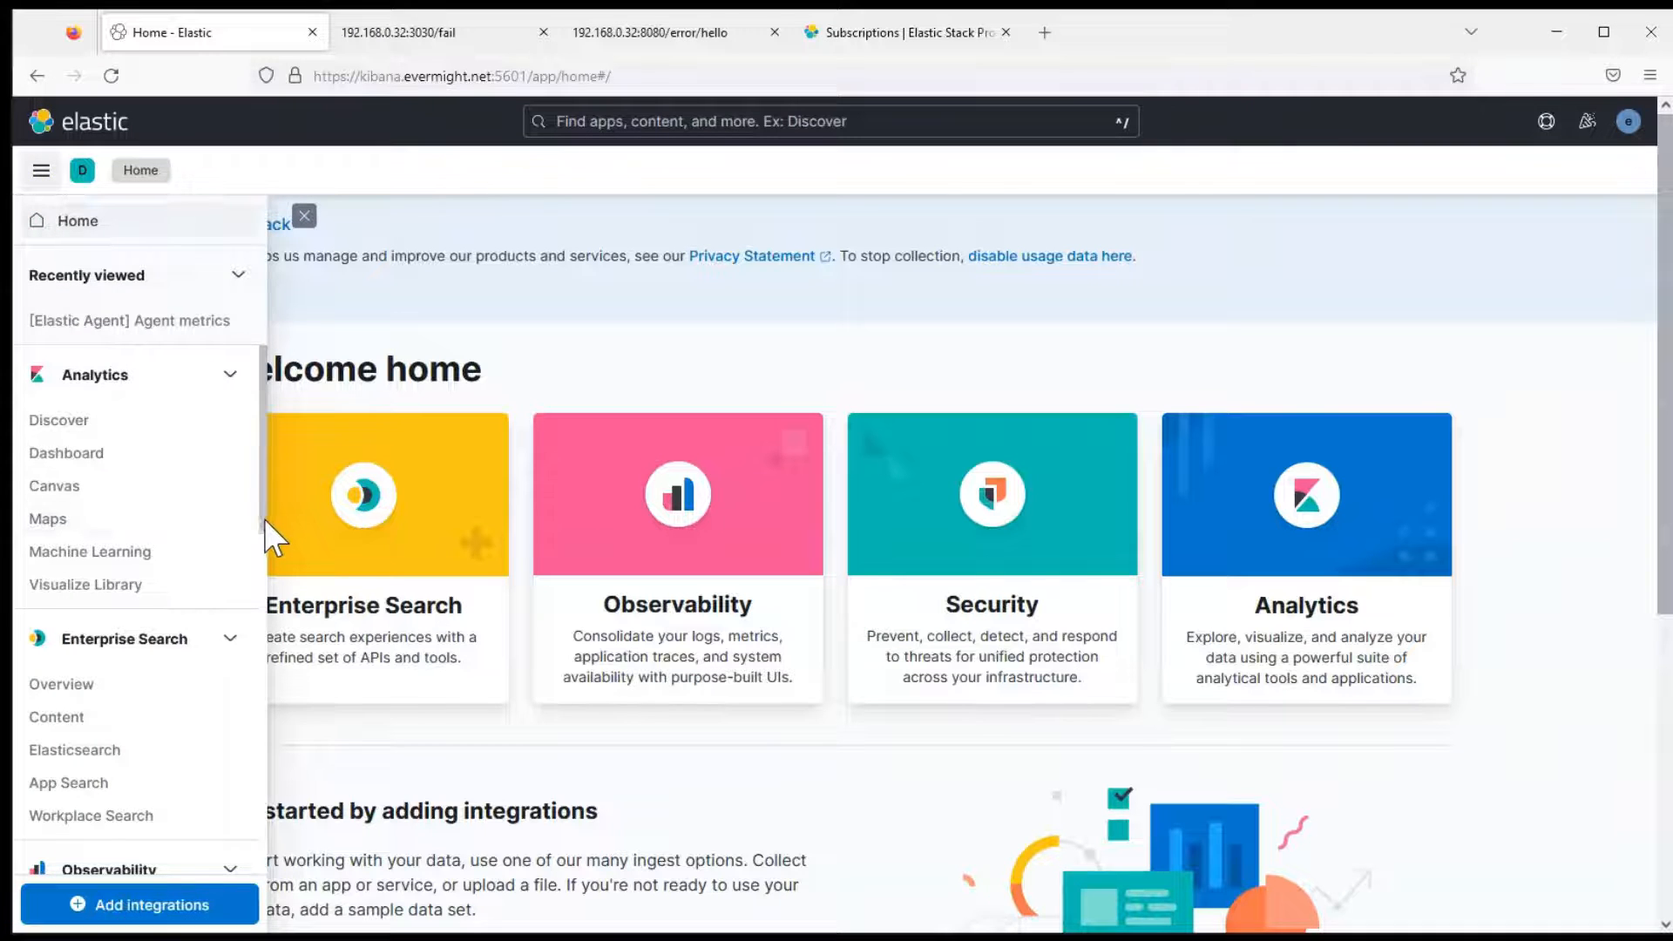
pyautogui.scroll(-4, 264, 520)
pyautogui.scroll(-2, 278, 680)
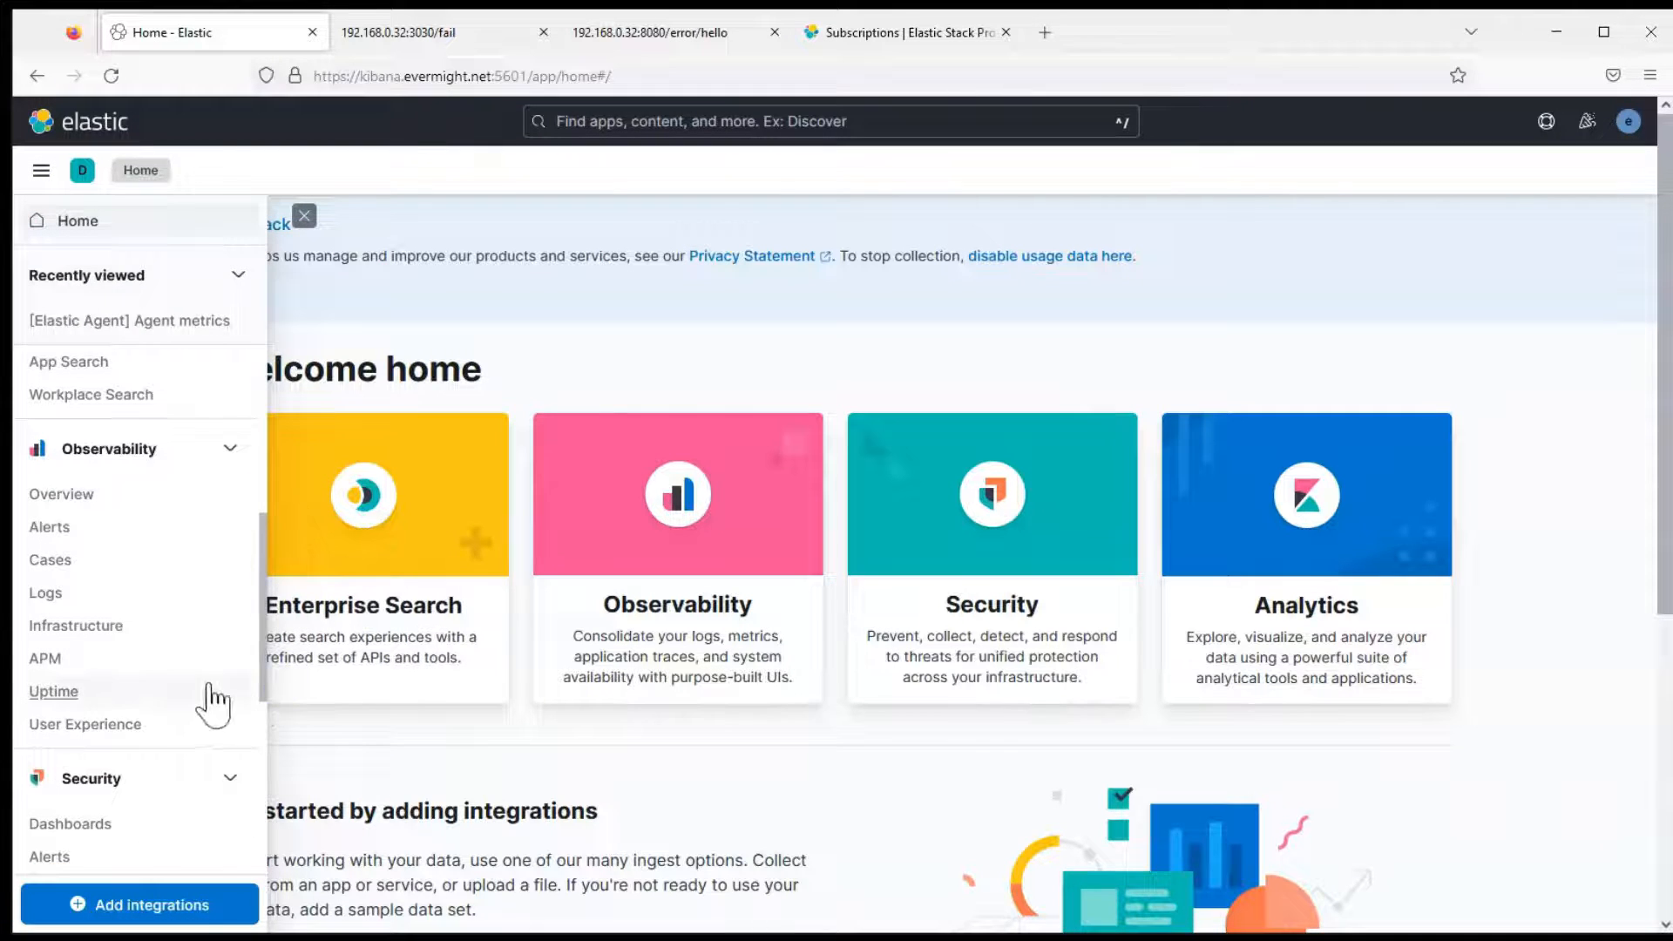
pyautogui.click(46, 527)
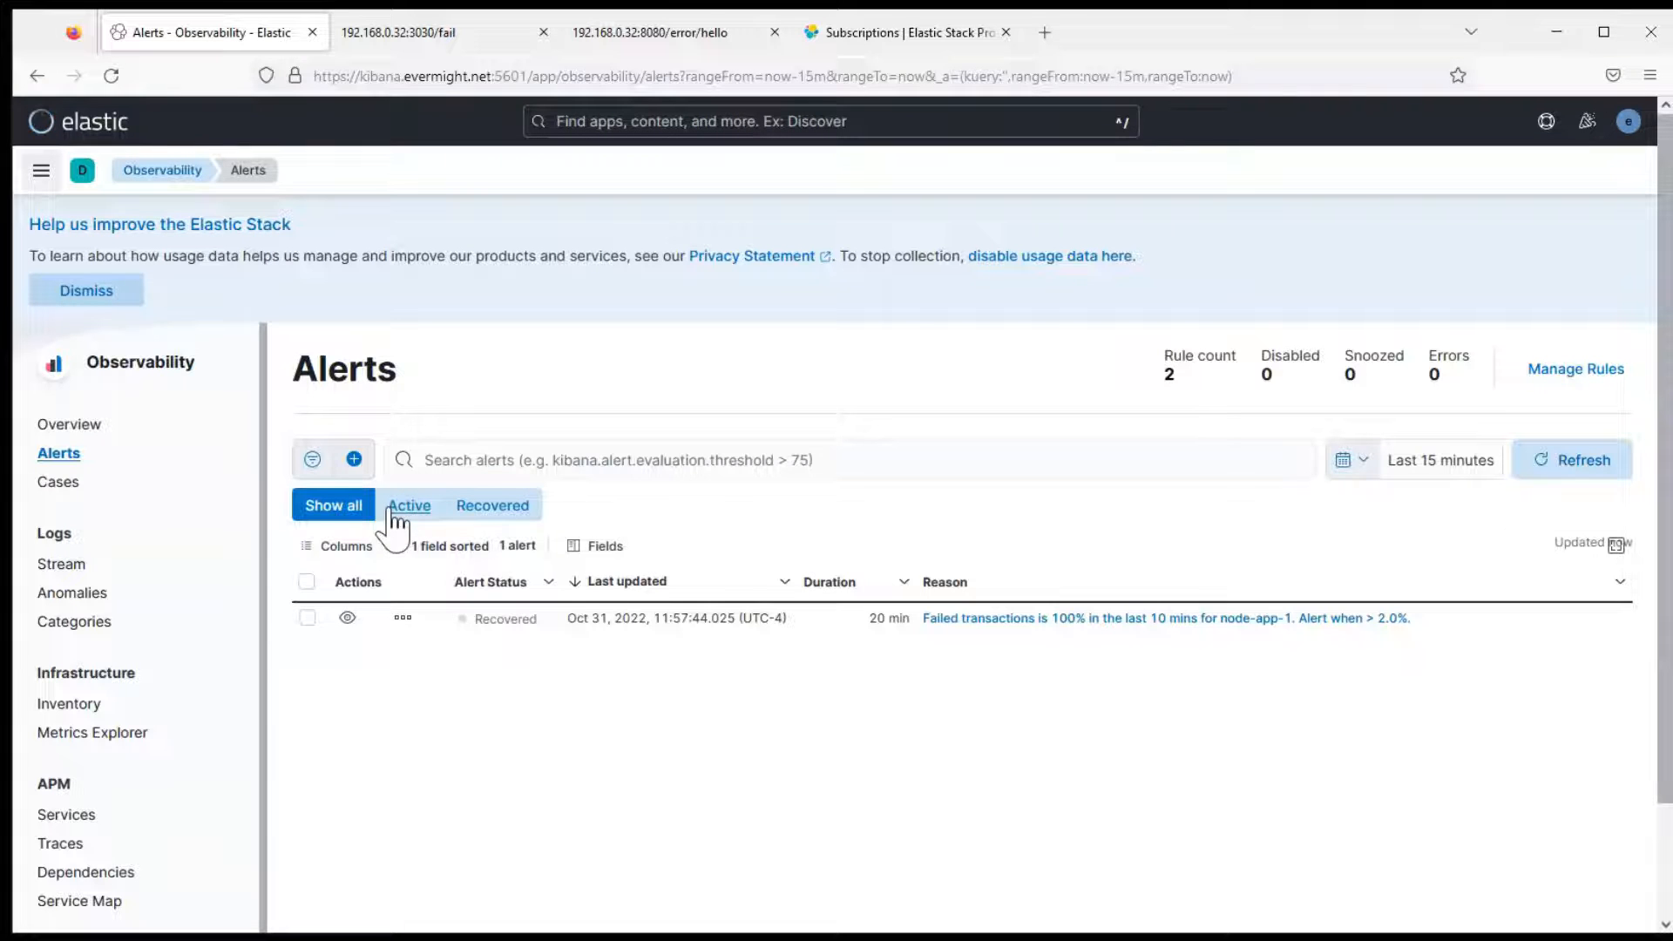
pyautogui.click(1129, 621)
pyautogui.click(991, 427)
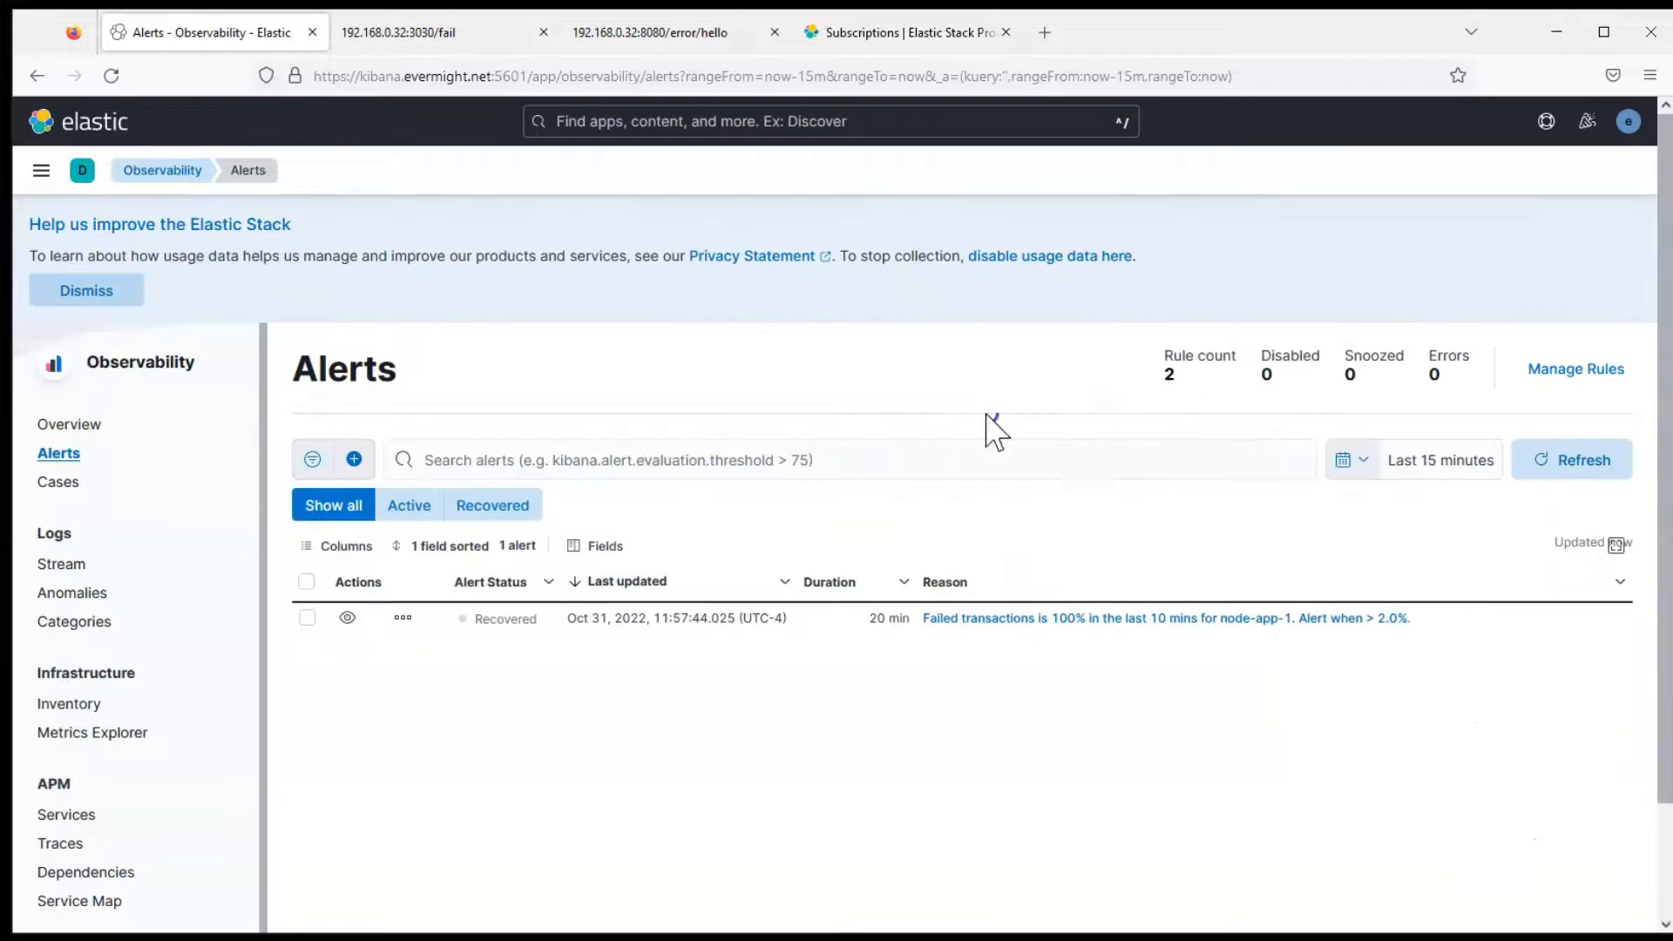
# - Open the Failed Tx Rate rule from the rules list and review its status, alert history and execution history
pyautogui.click(1582, 372)
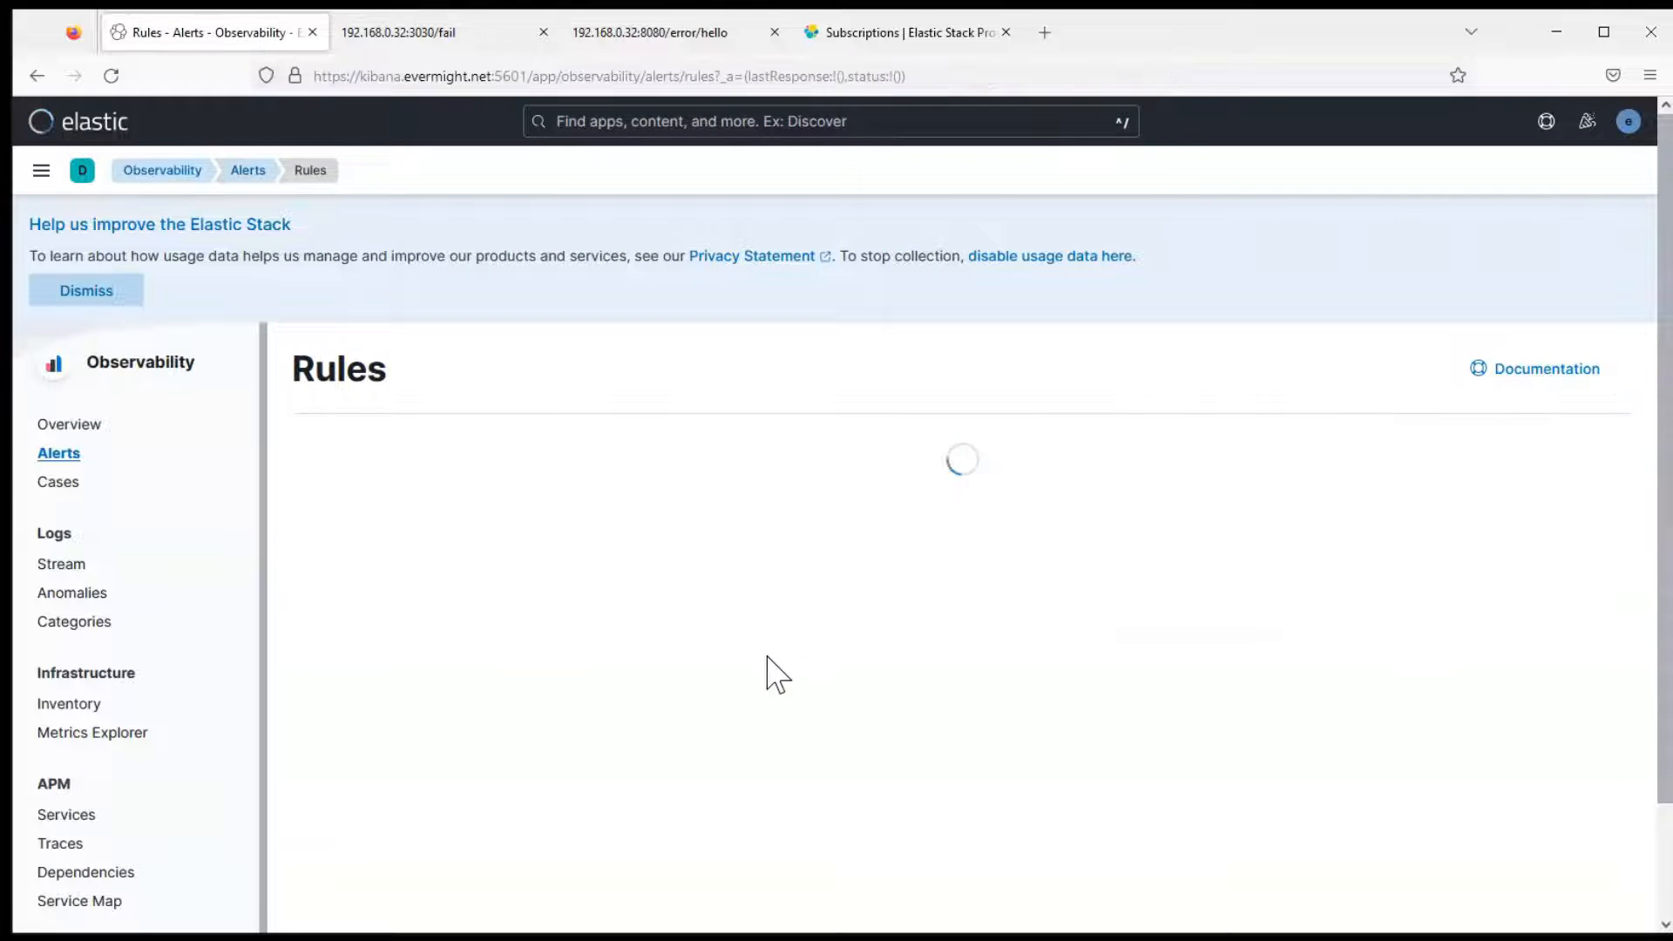
pyautogui.click(399, 678)
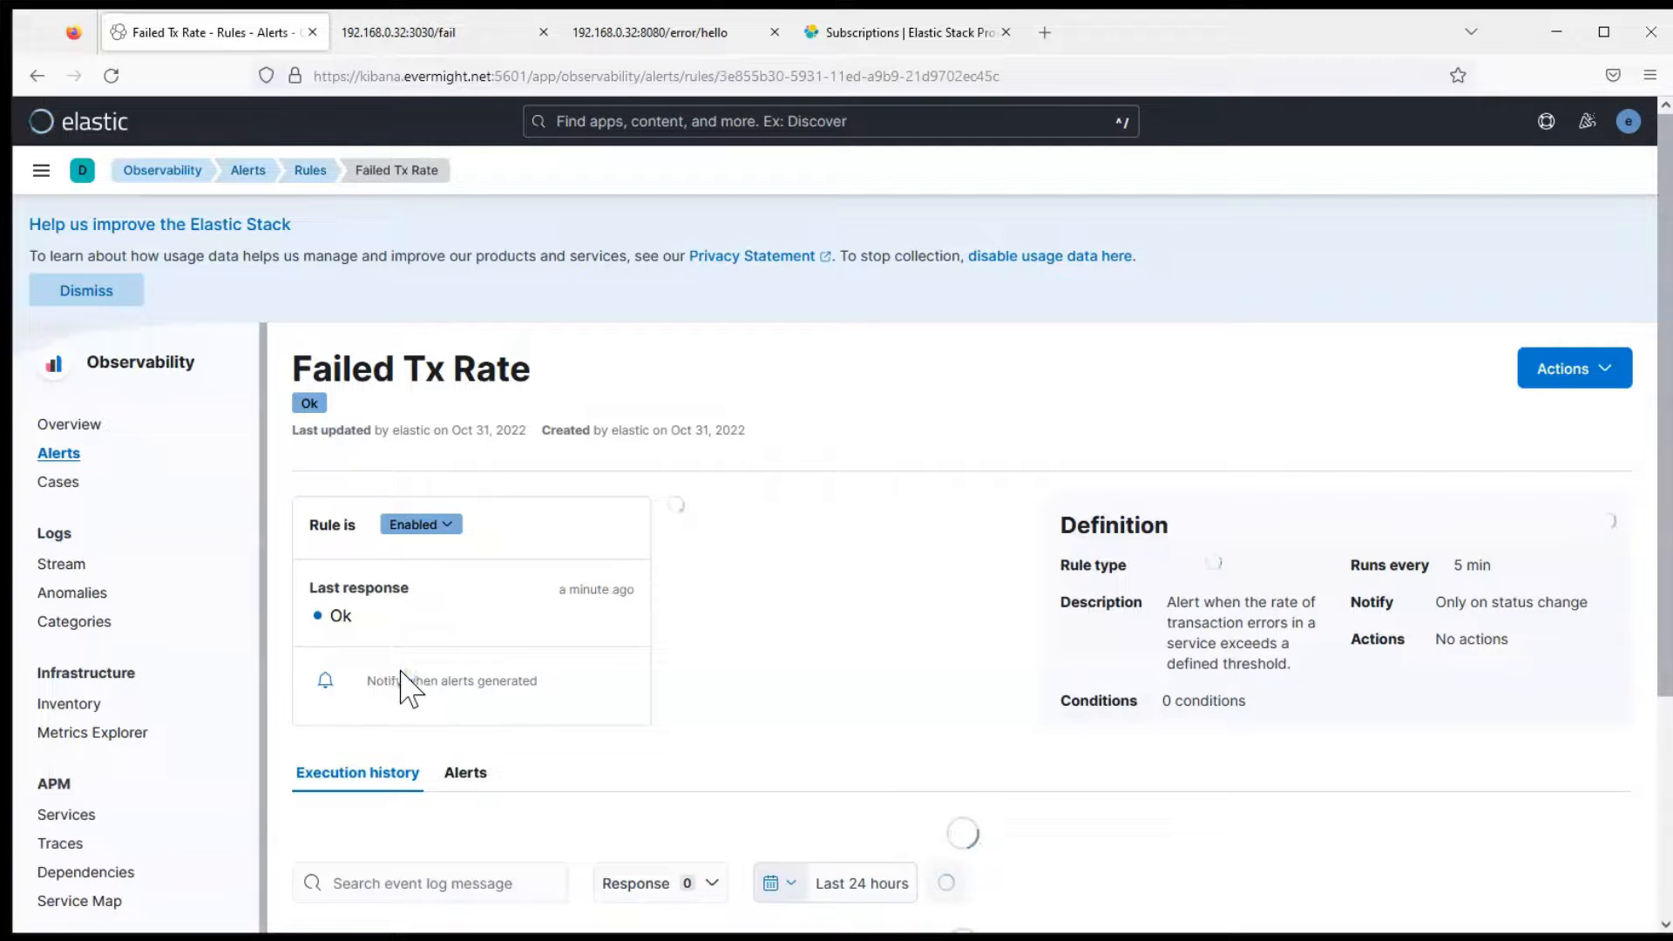
pyautogui.moveTo(1664, 444); pyautogui.dragTo(1665, 528)
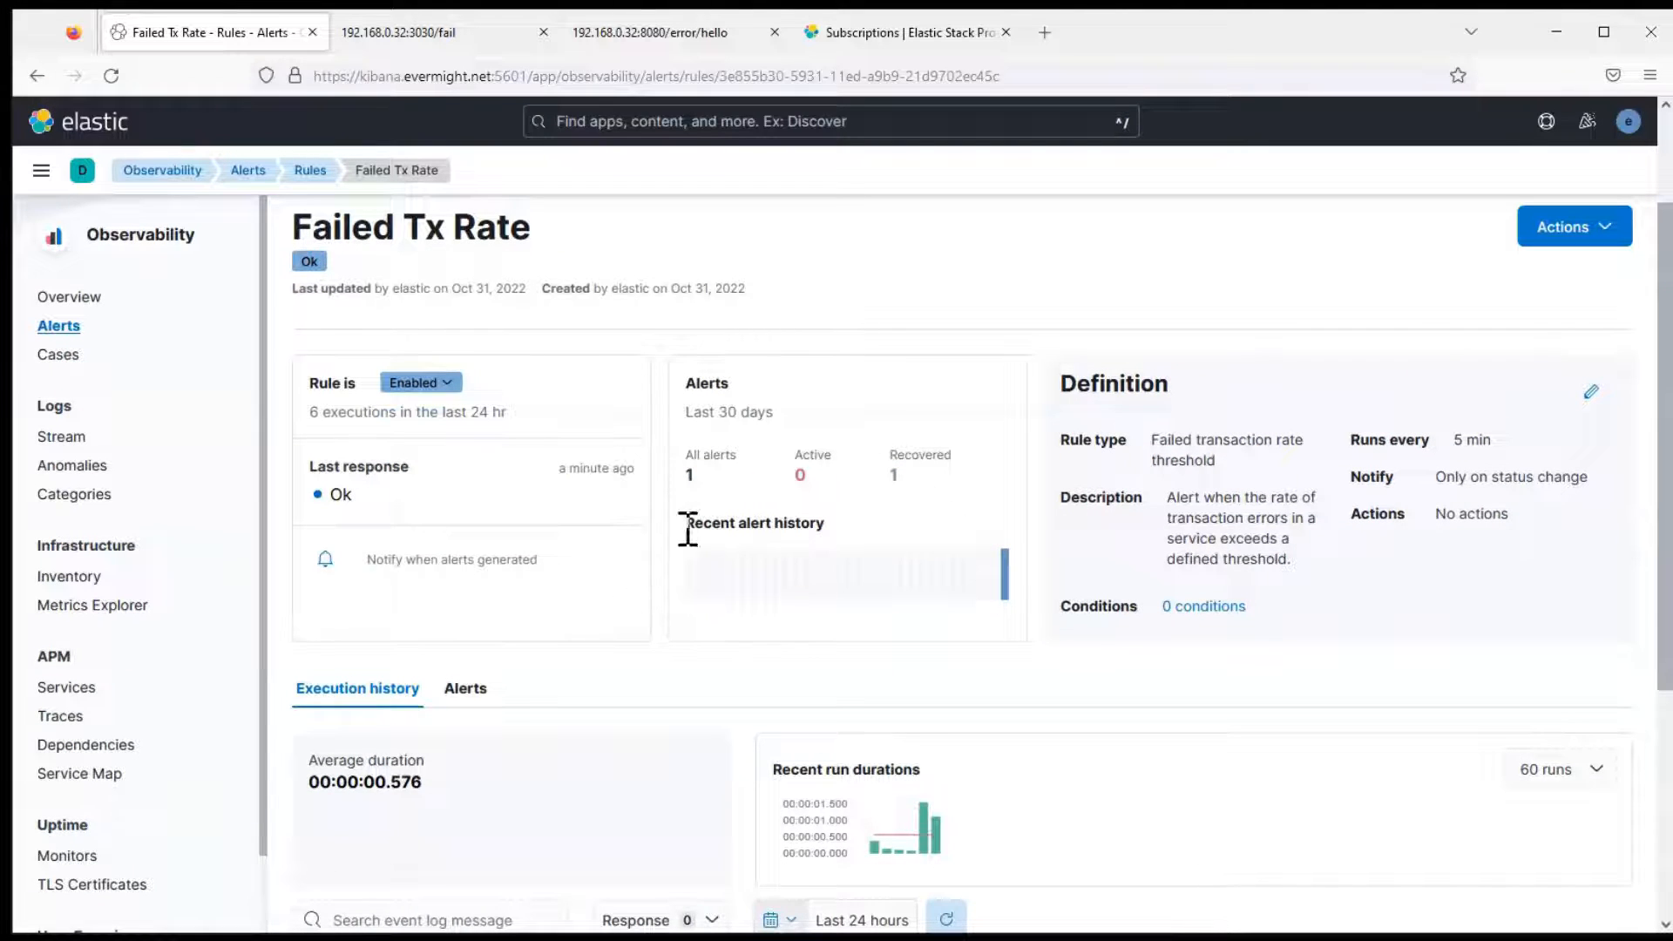
# - Open node-app-1 from the APM services list and check its failed transaction rate and errors
pyautogui.click(73, 691)
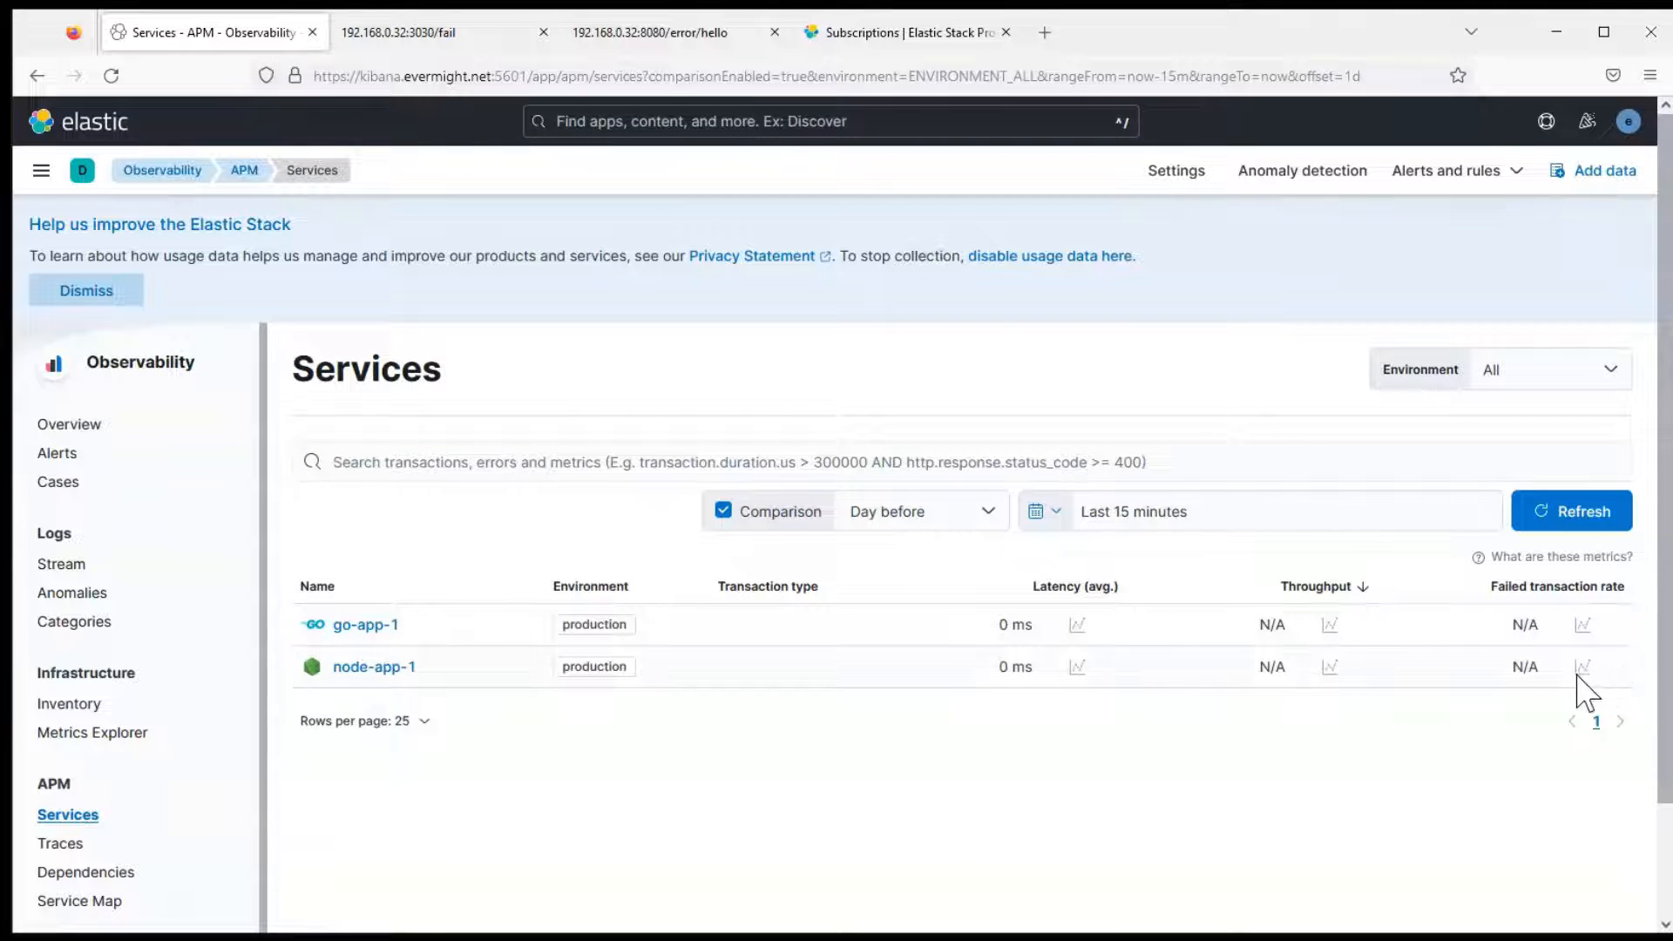
pyautogui.click(384, 667)
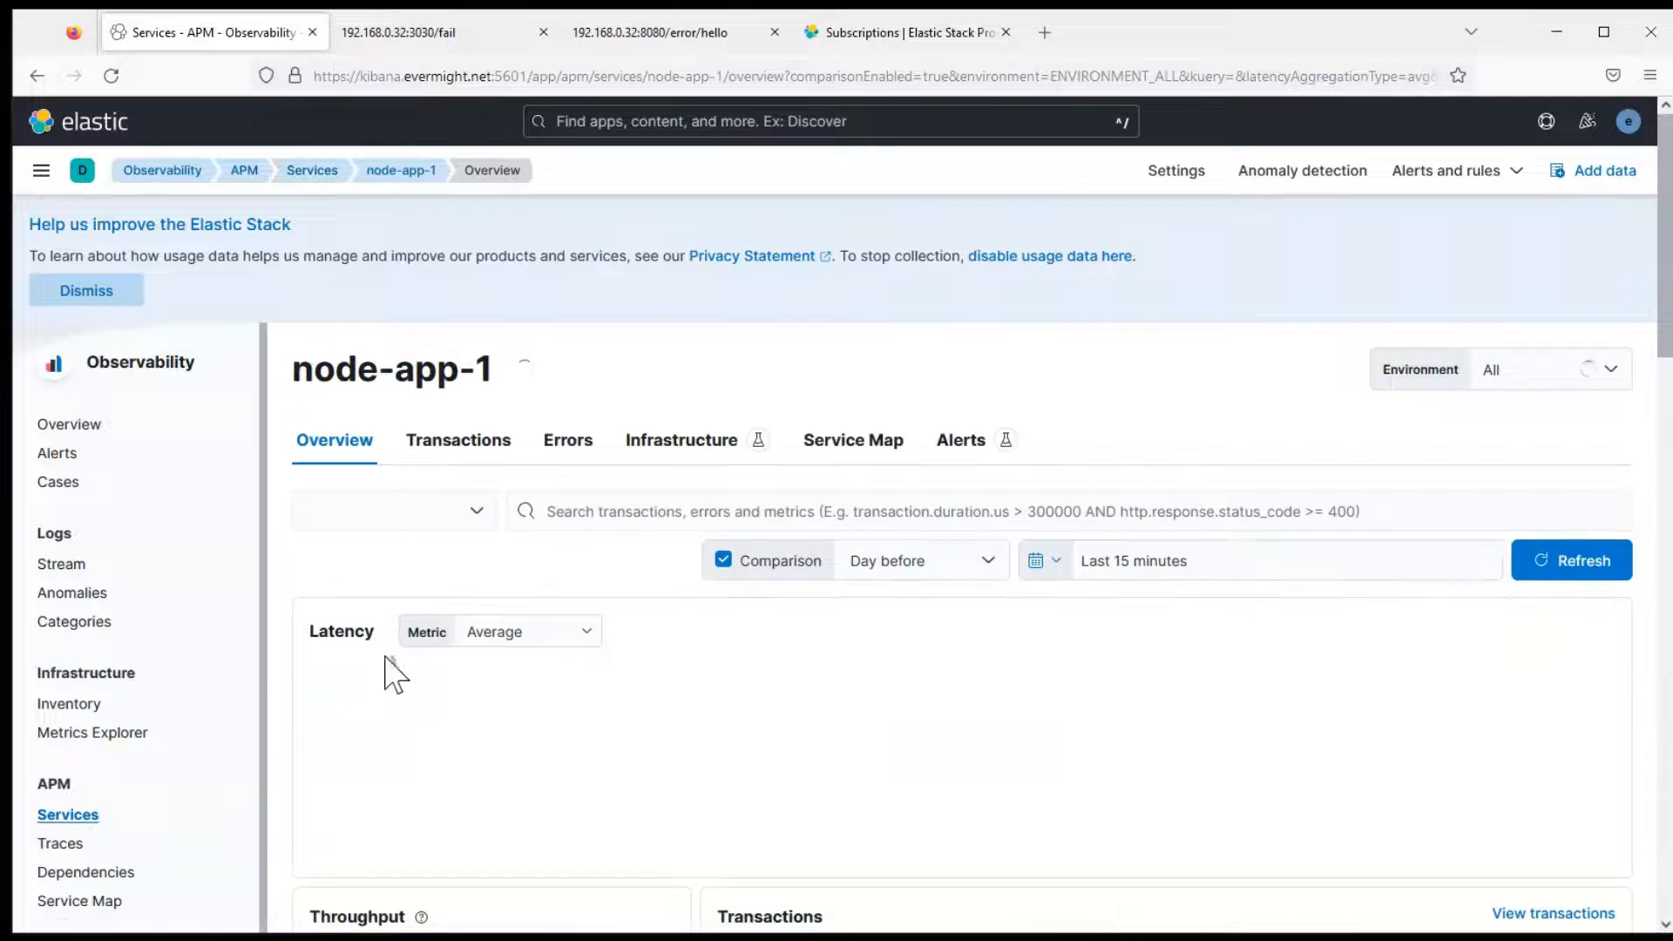
pyautogui.moveTo(1667, 305); pyautogui.dragTo(1666, 579)
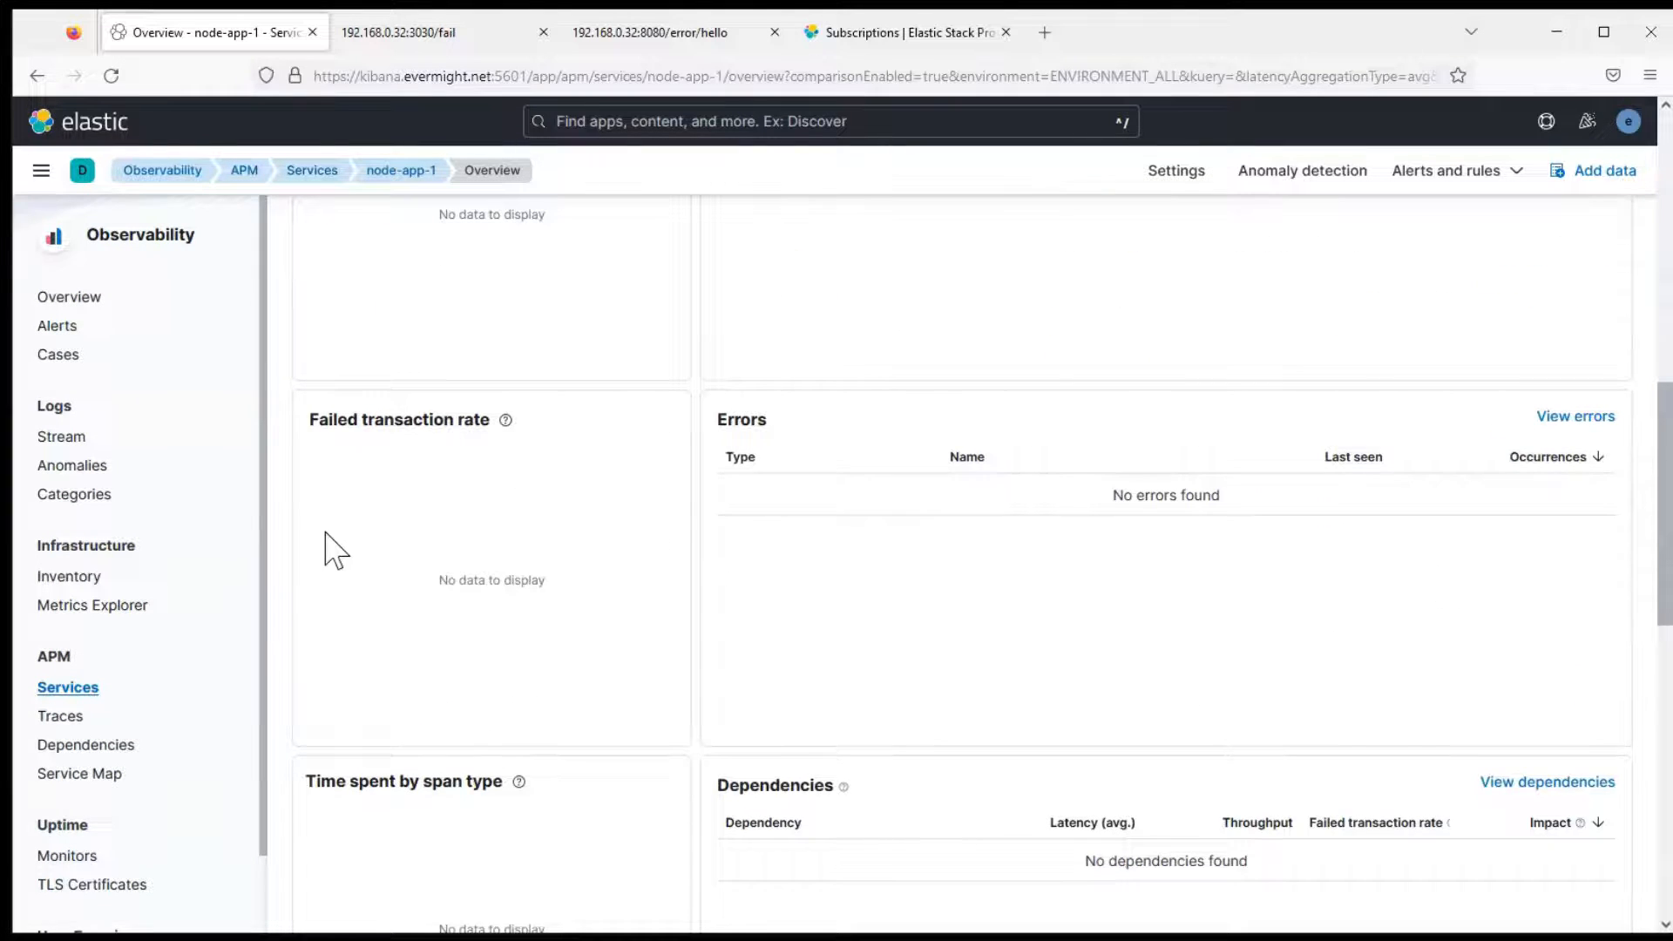
pyautogui.scroll(8, 1641, 329)
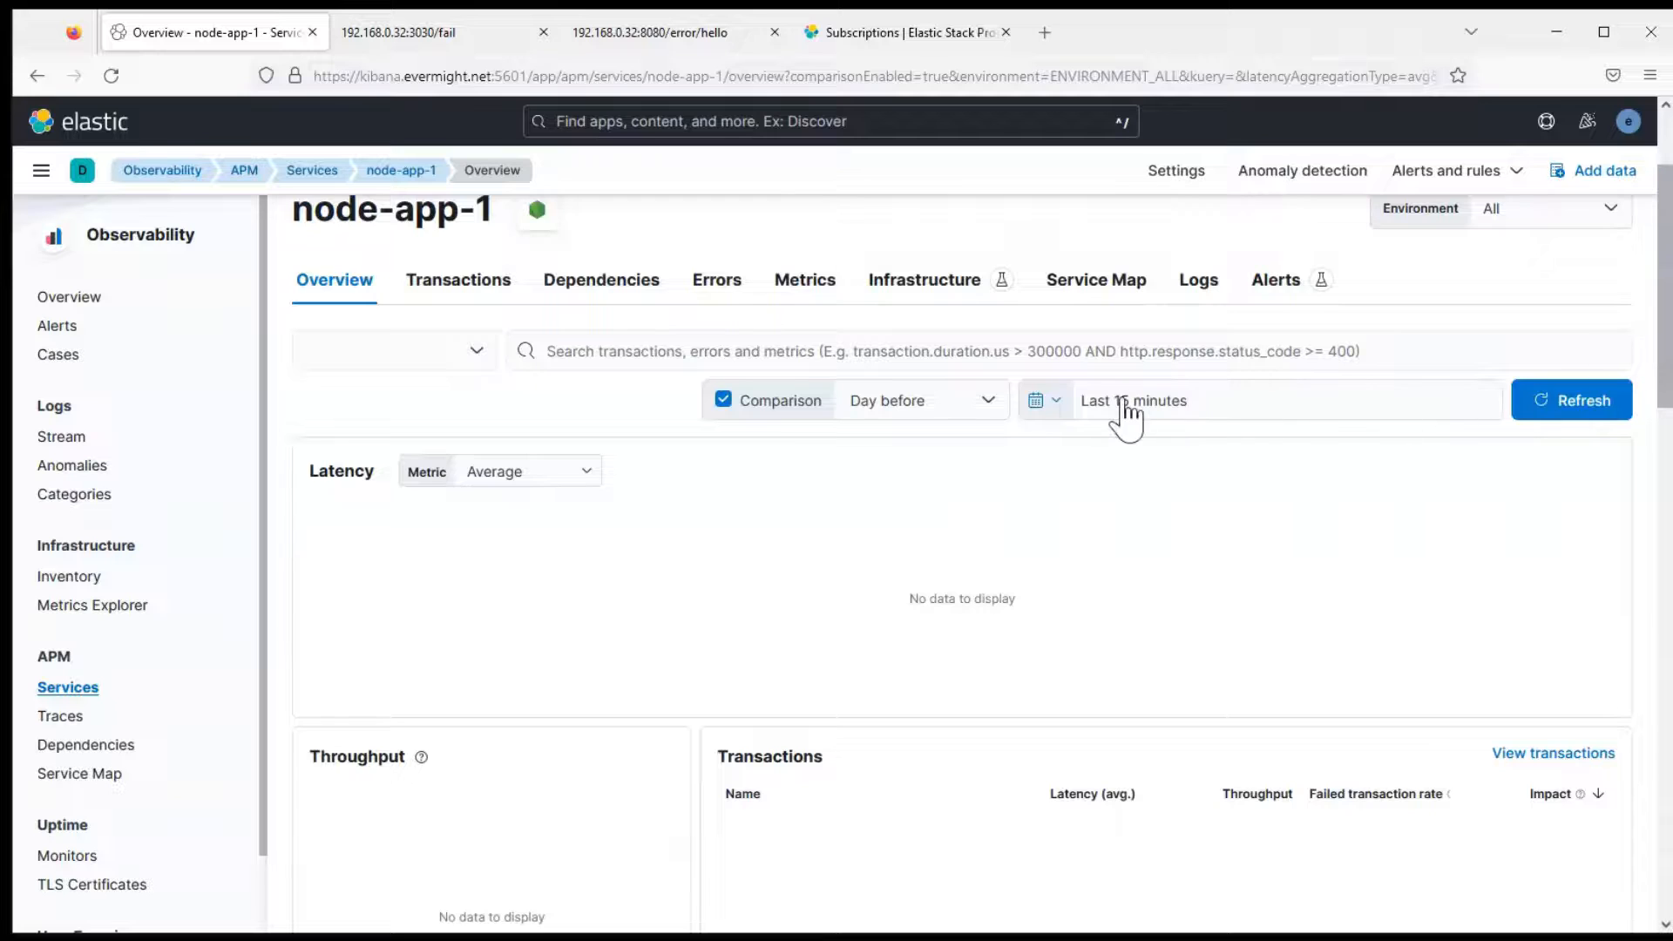
# - Set node-app-1's time range to the last 30 minutes, refresh the overview and examine its charts
pyautogui.click(928, 401)
pyautogui.click(1046, 400)
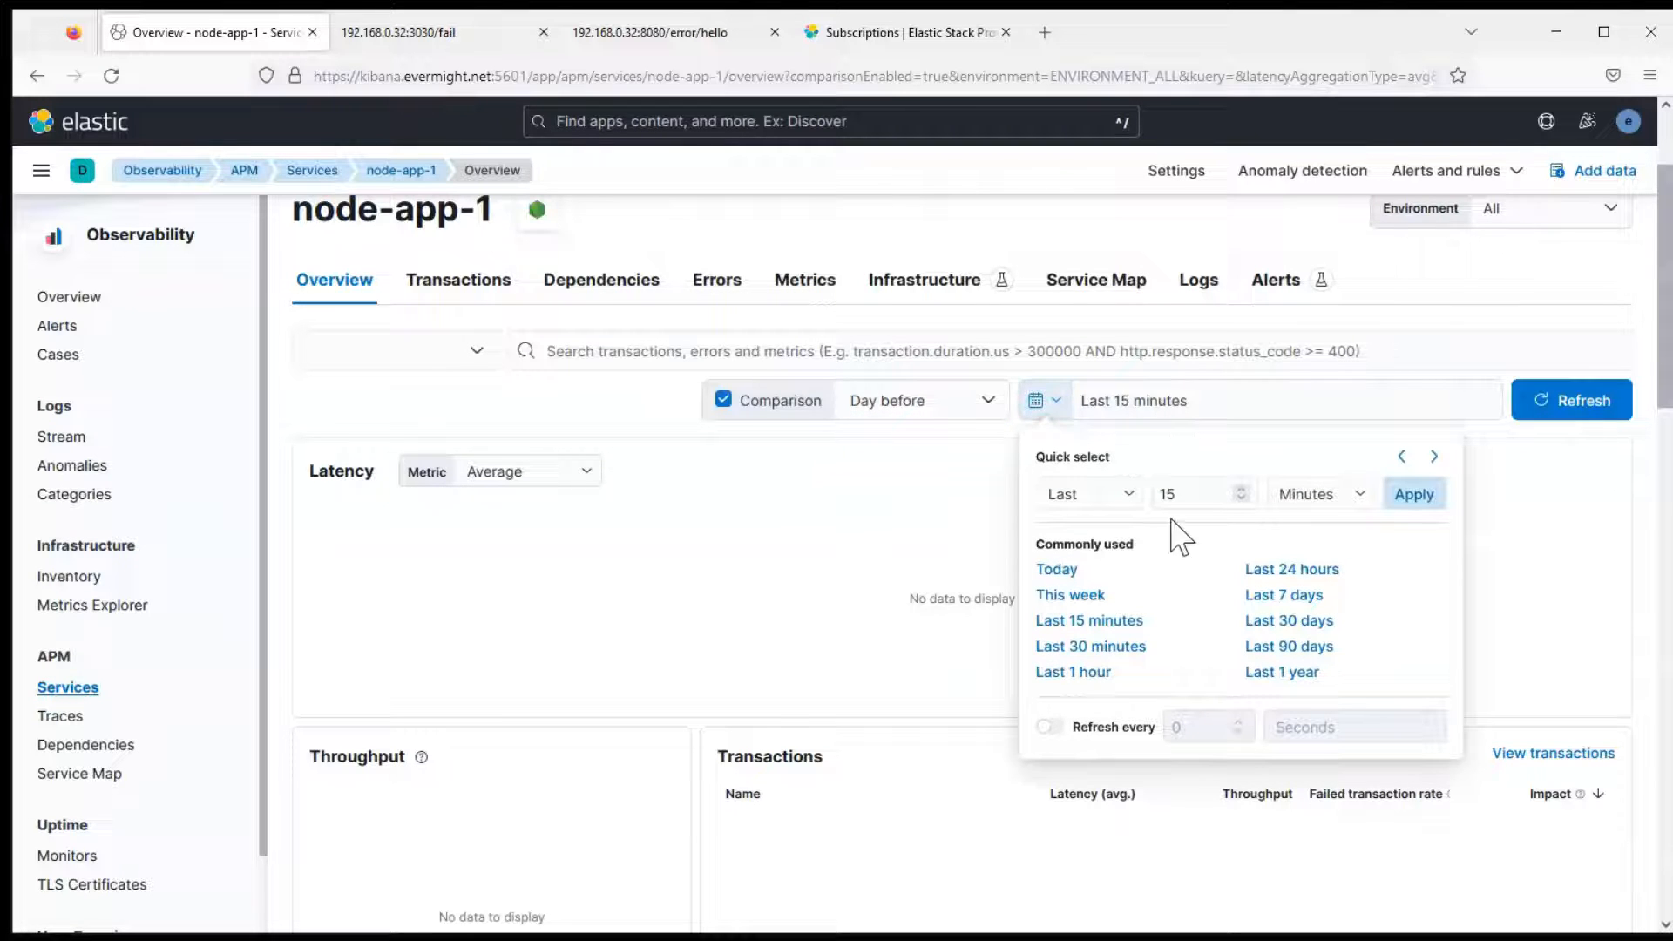
pyautogui.click(1100, 646)
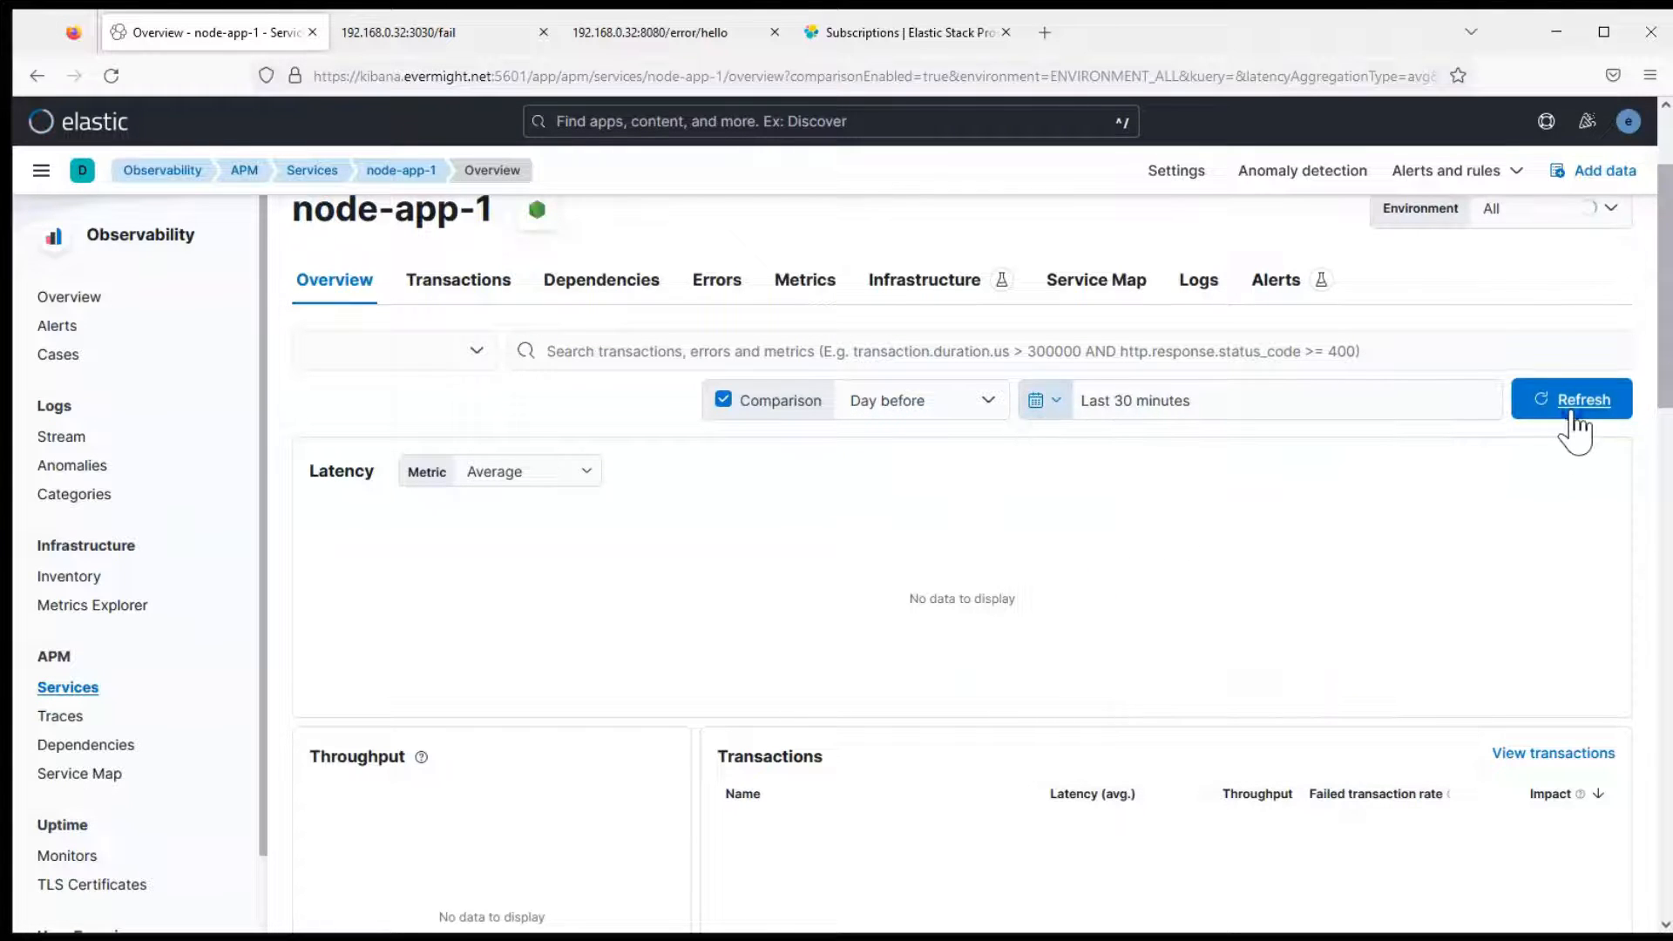
pyautogui.click(1573, 416)
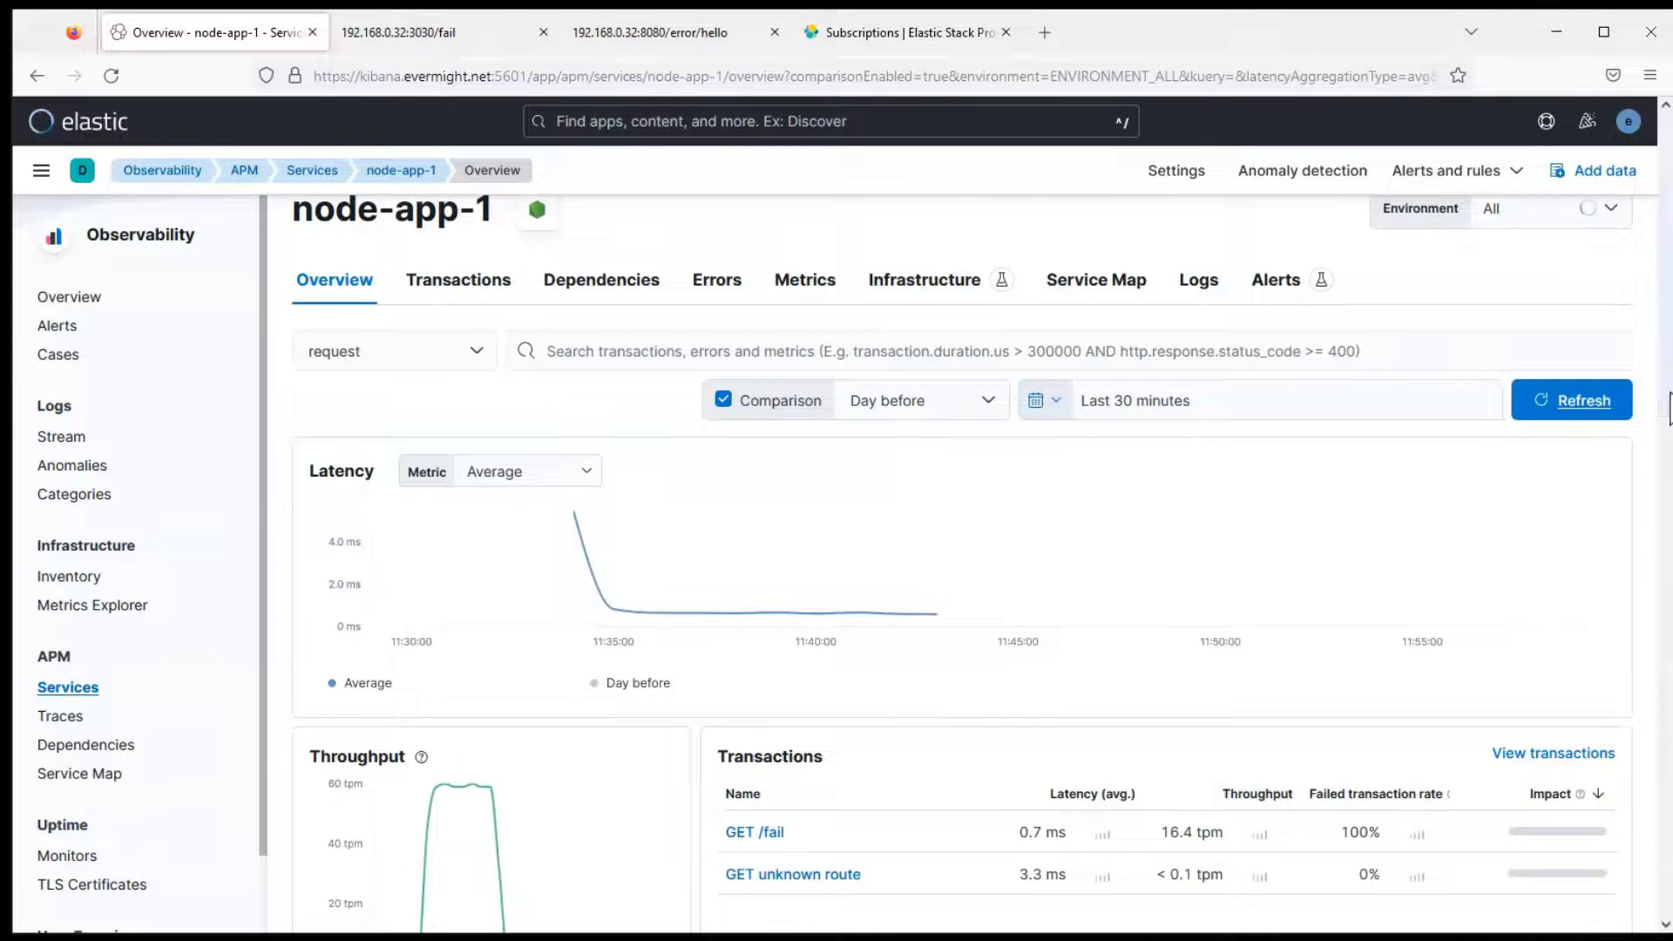
pyautogui.scroll(-5, 1670, 400)
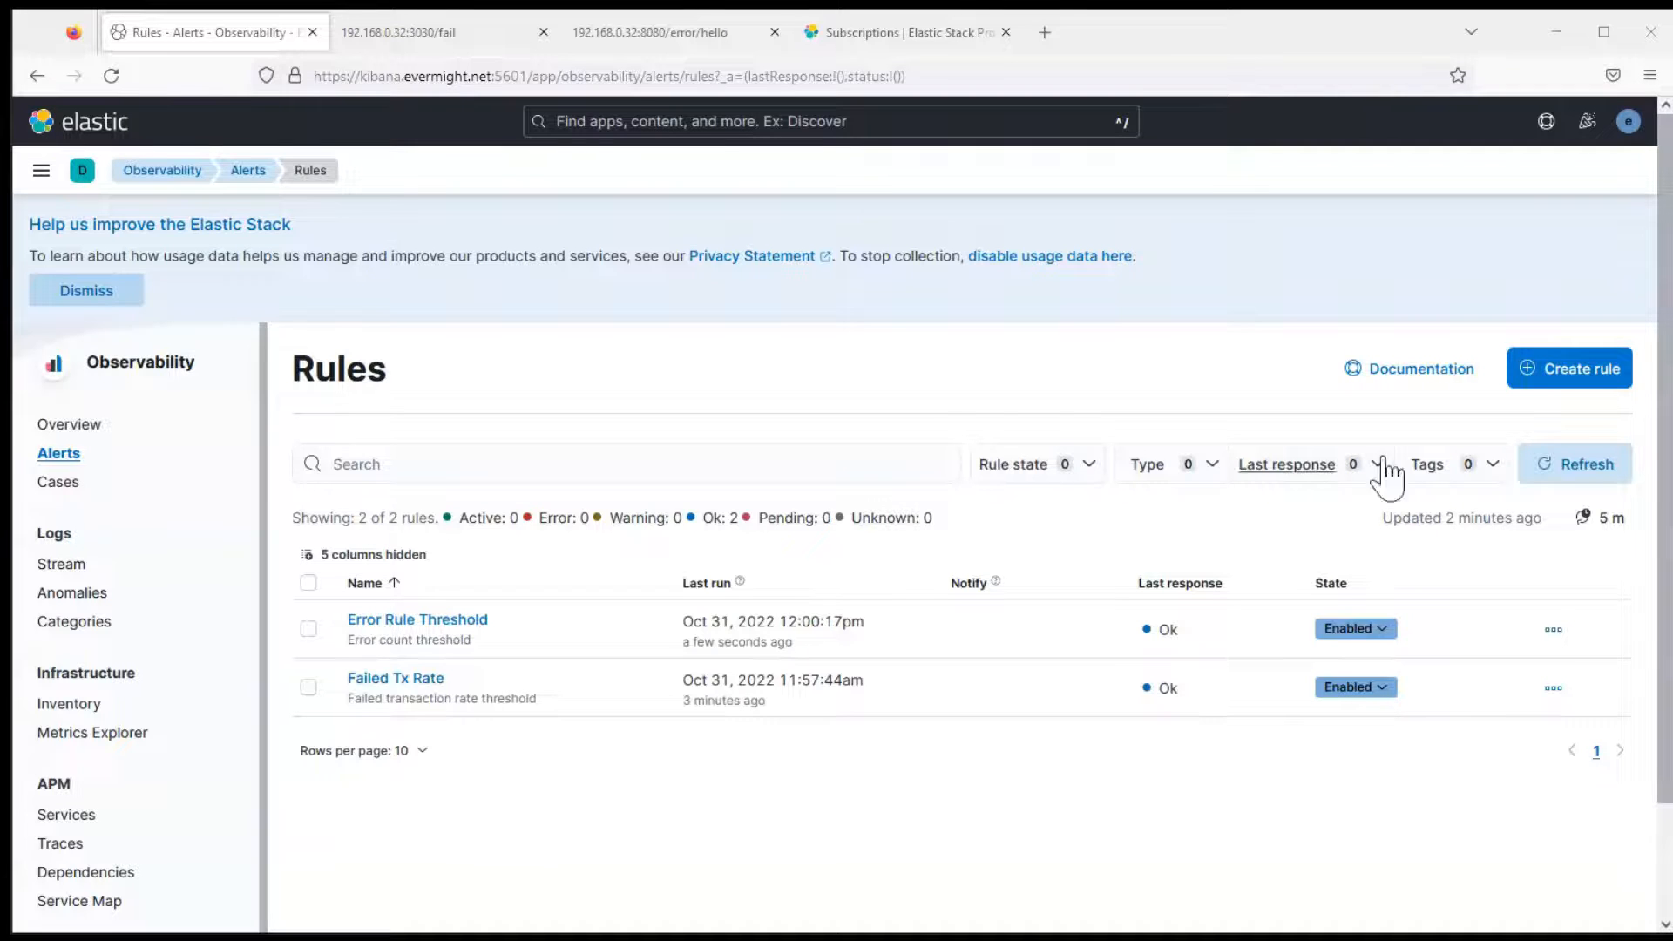
# - Start creating a new rule in the Observability rules list and give it a name beginning with "Latency"
pyautogui.click(1602, 372)
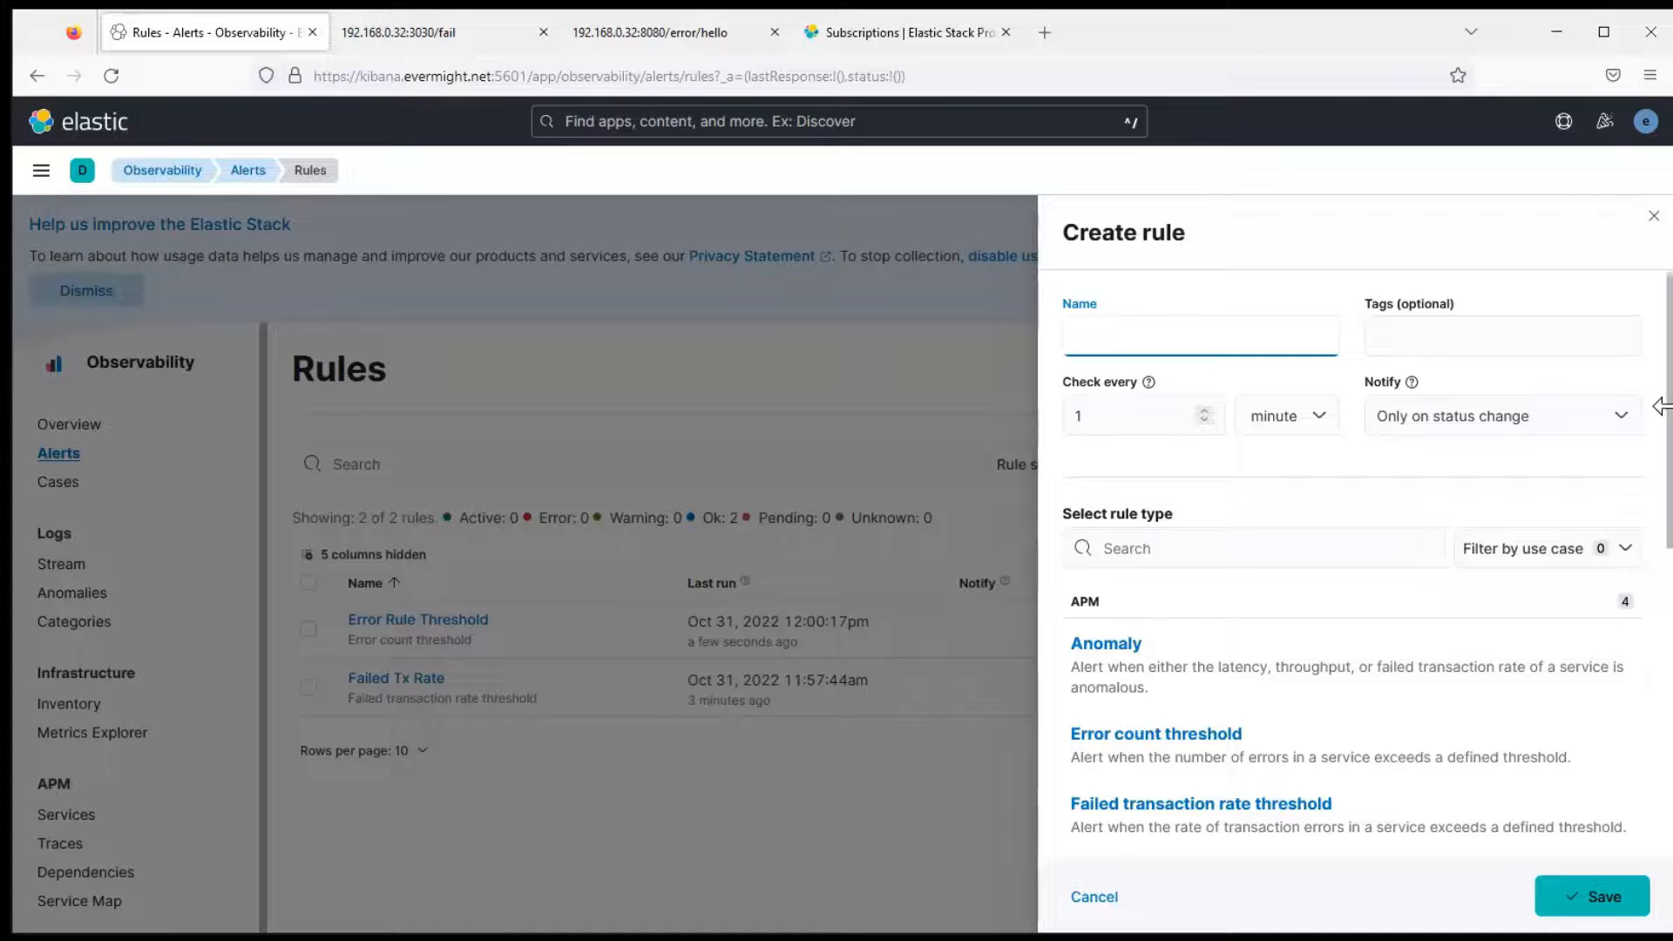
pyautogui.moveTo(1671, 413); pyautogui.dragTo(1672, 499)
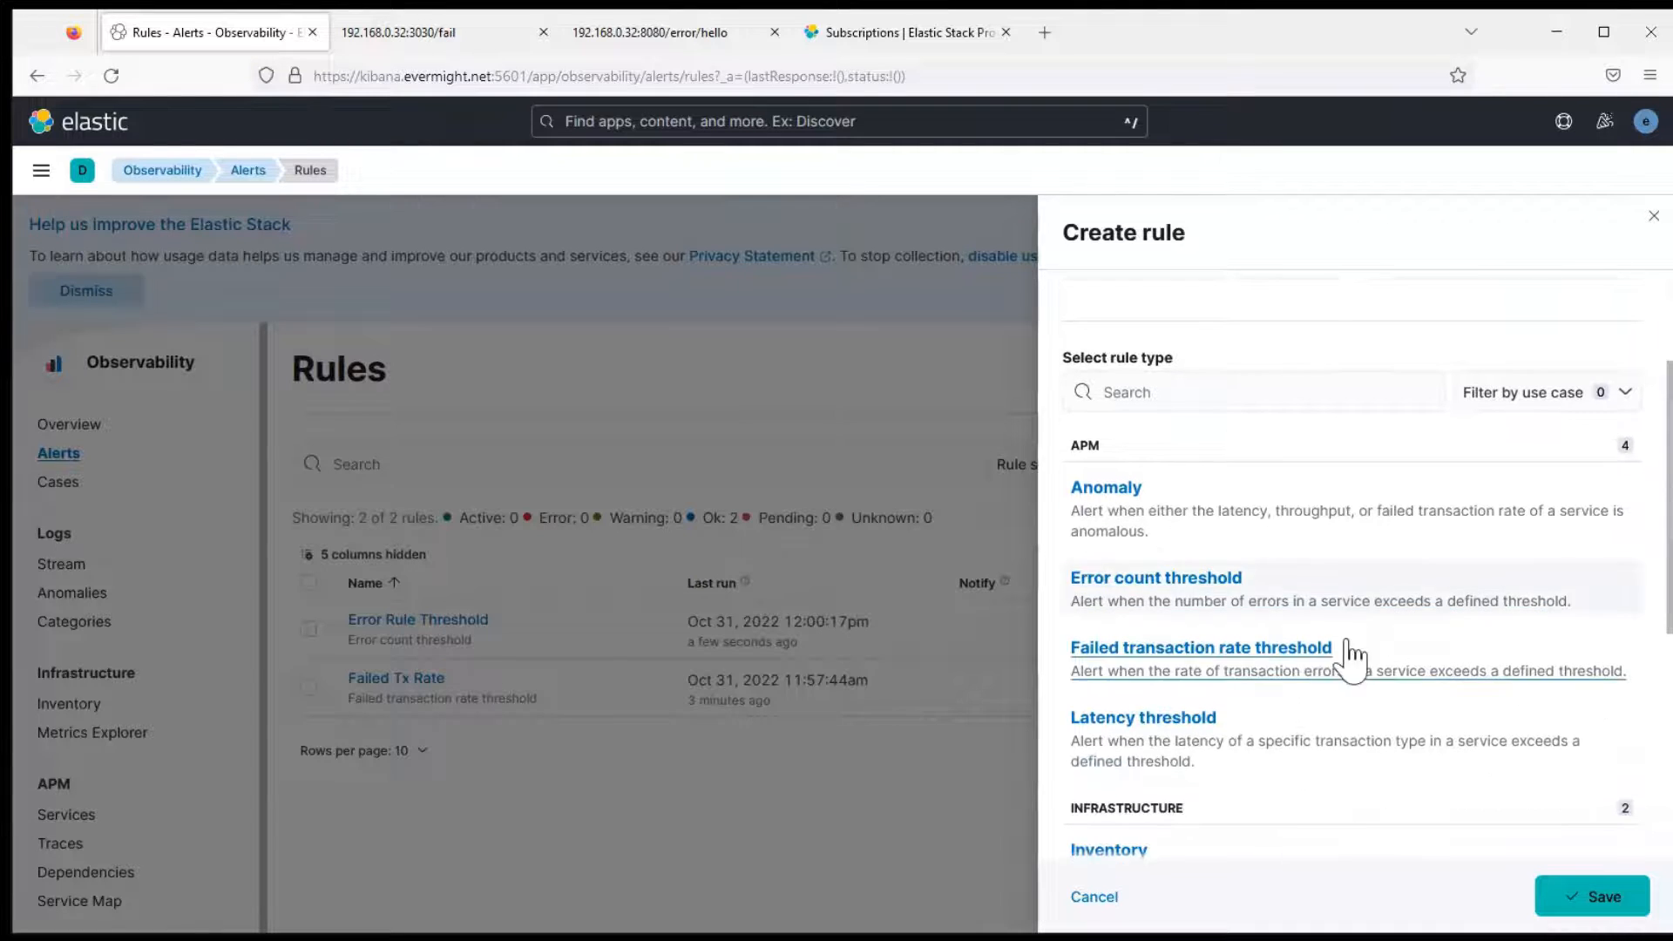
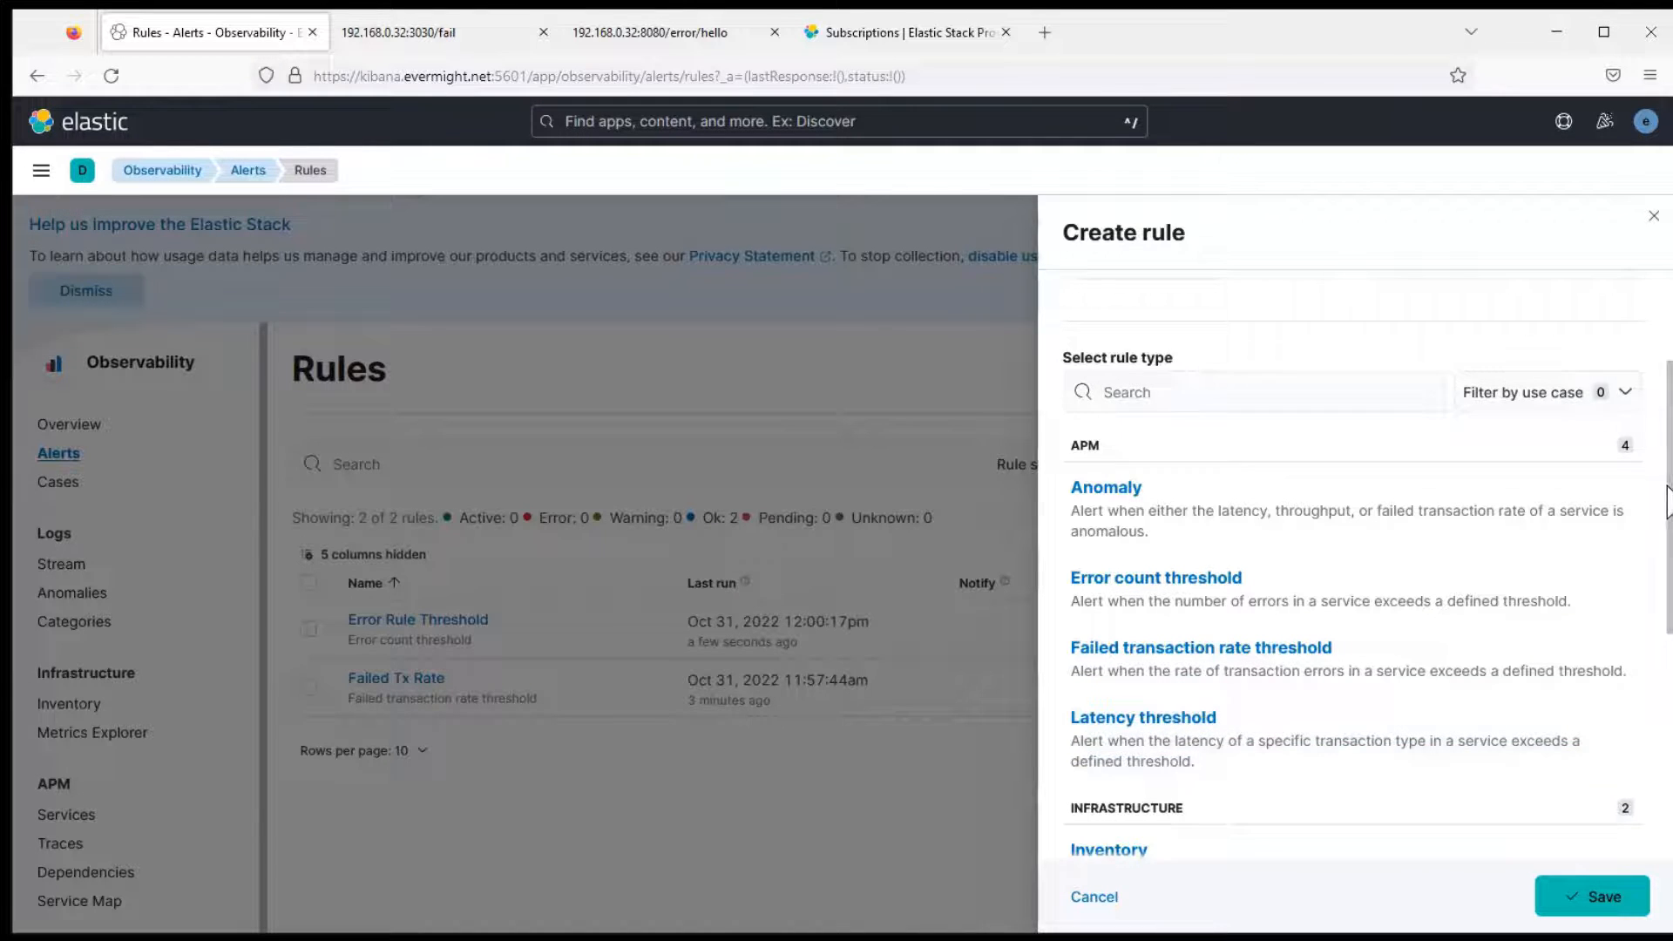
pyautogui.scroll(3, 1667, 503)
pyautogui.click(1090, 346)
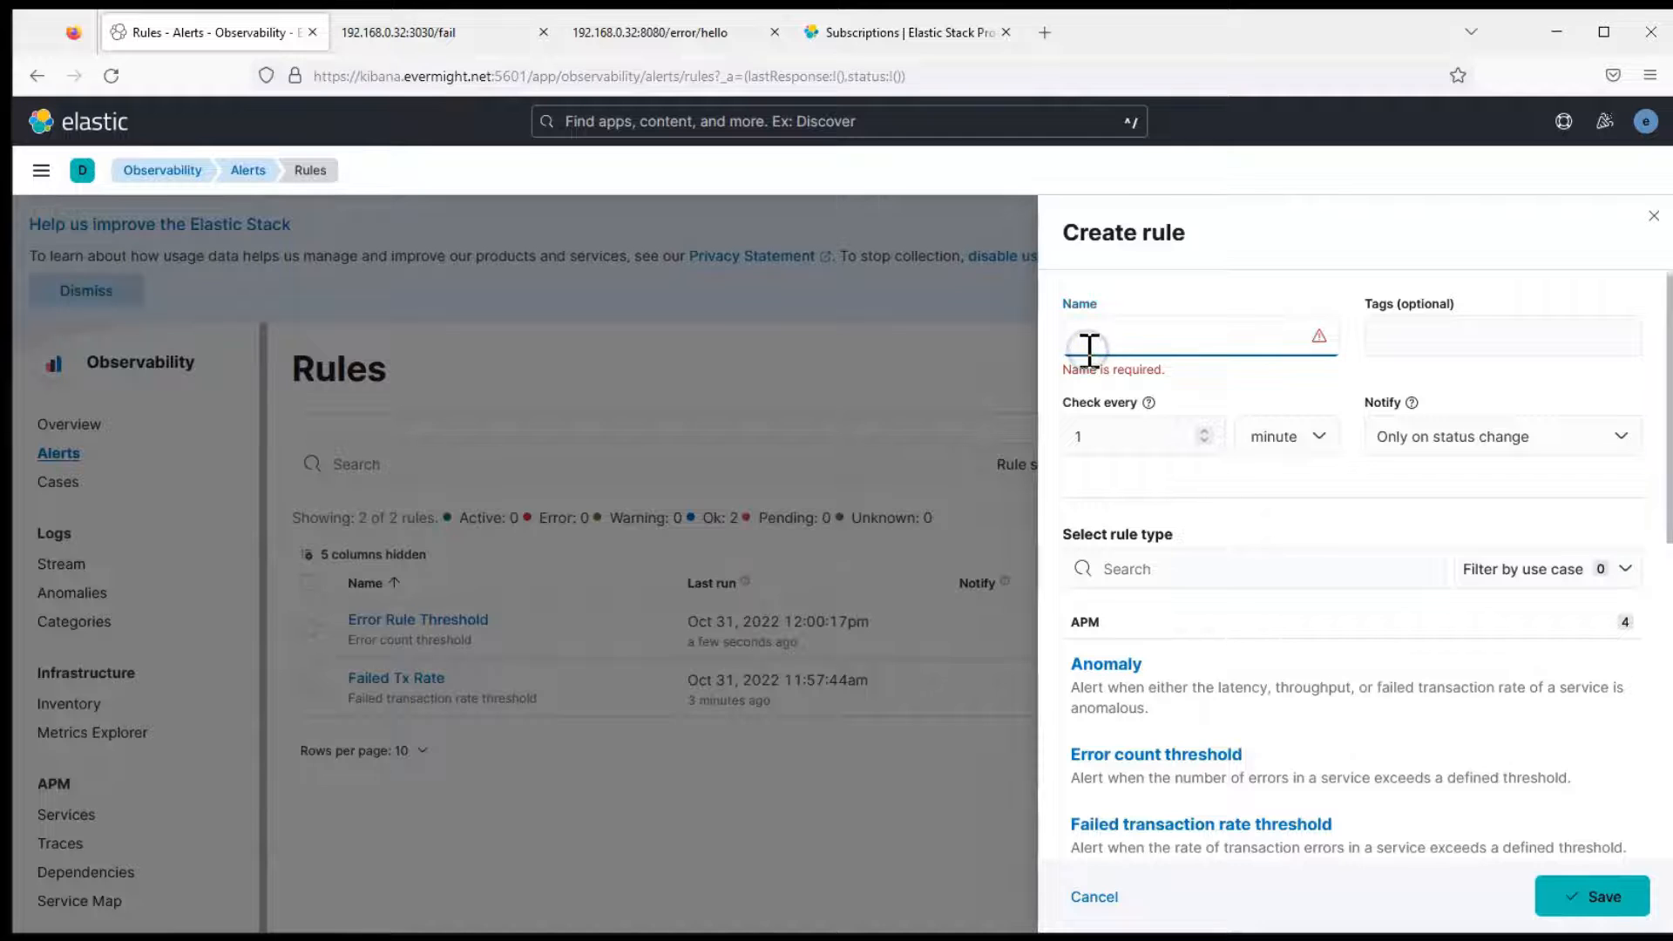
pyautogui.write('Latency Rul')
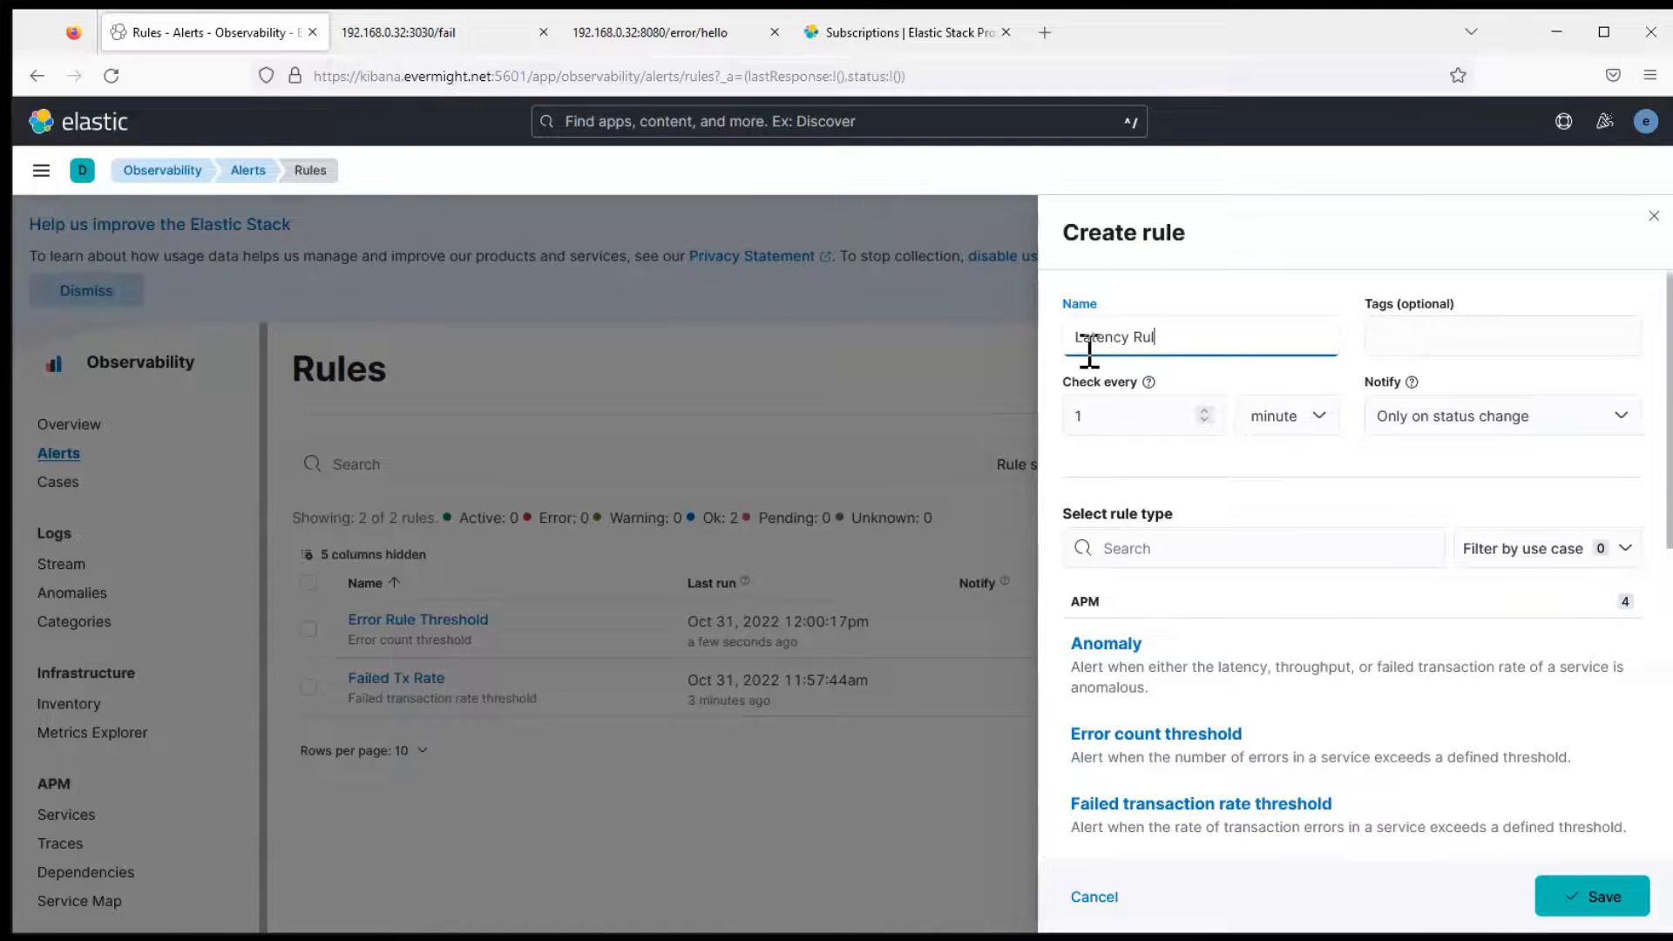
pyautogui.press('BackSpace')
pyautogui.press('BackSpace')
pyautogui.press('BackSpace')
pyautogui.press('BackSpace')
pyautogui.press('BackSpace')
# - Choose Latency threshold as the rule type and set the transaction type to request
pyautogui.scroll(-3, 1298, 627)
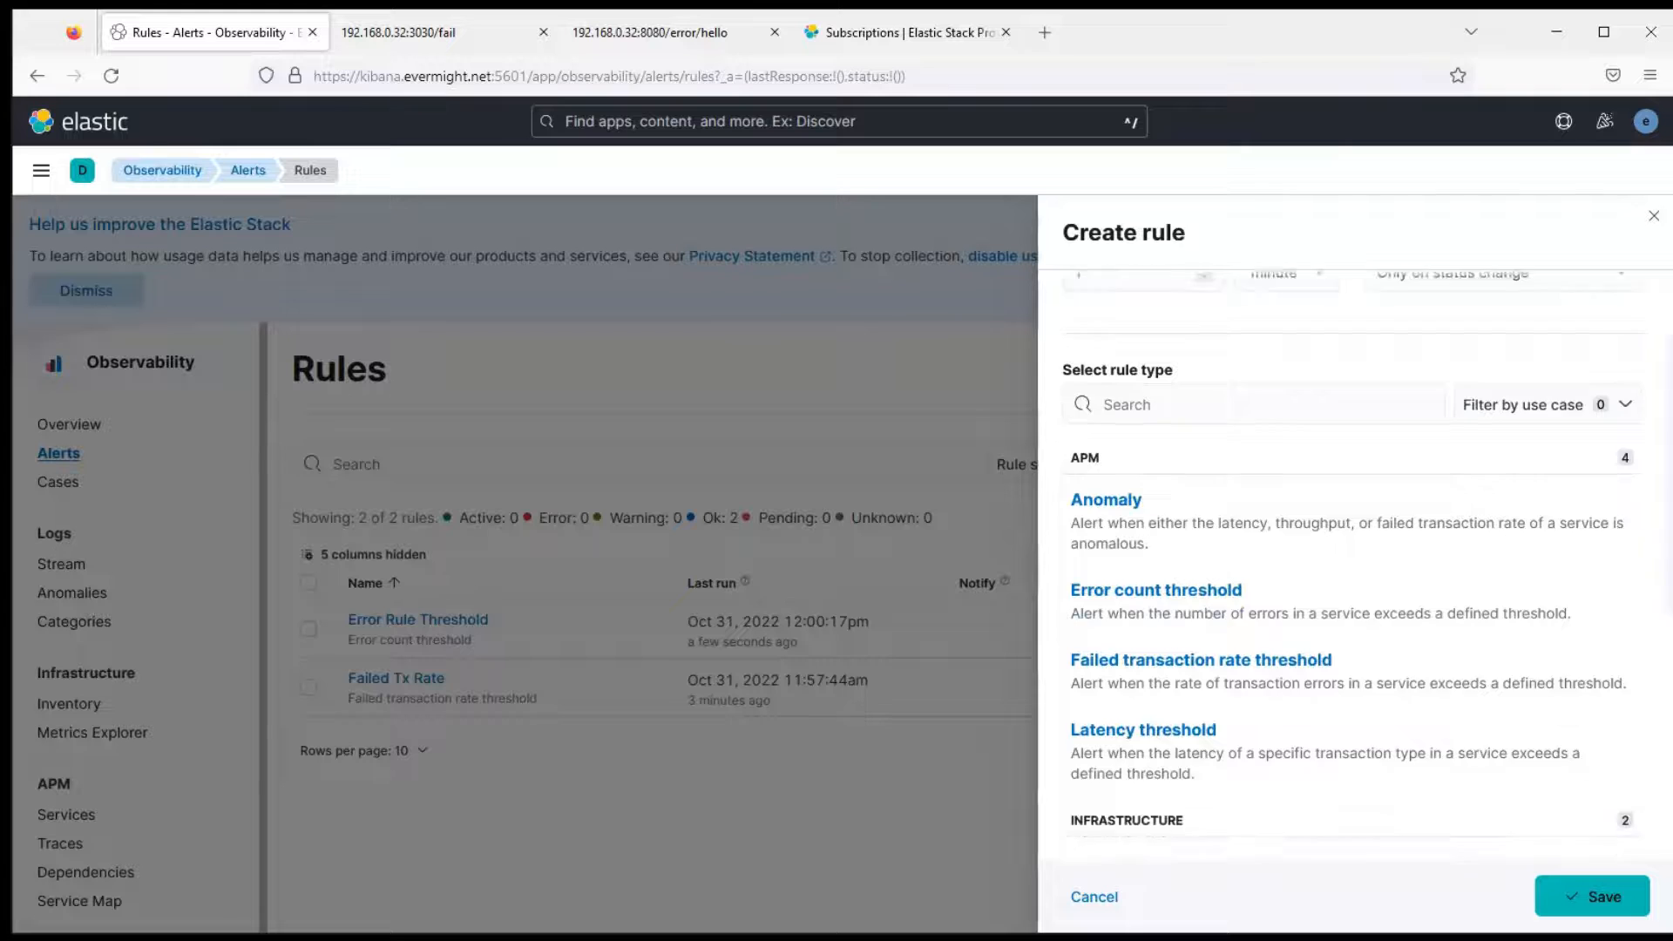
pyautogui.click(1299, 628)
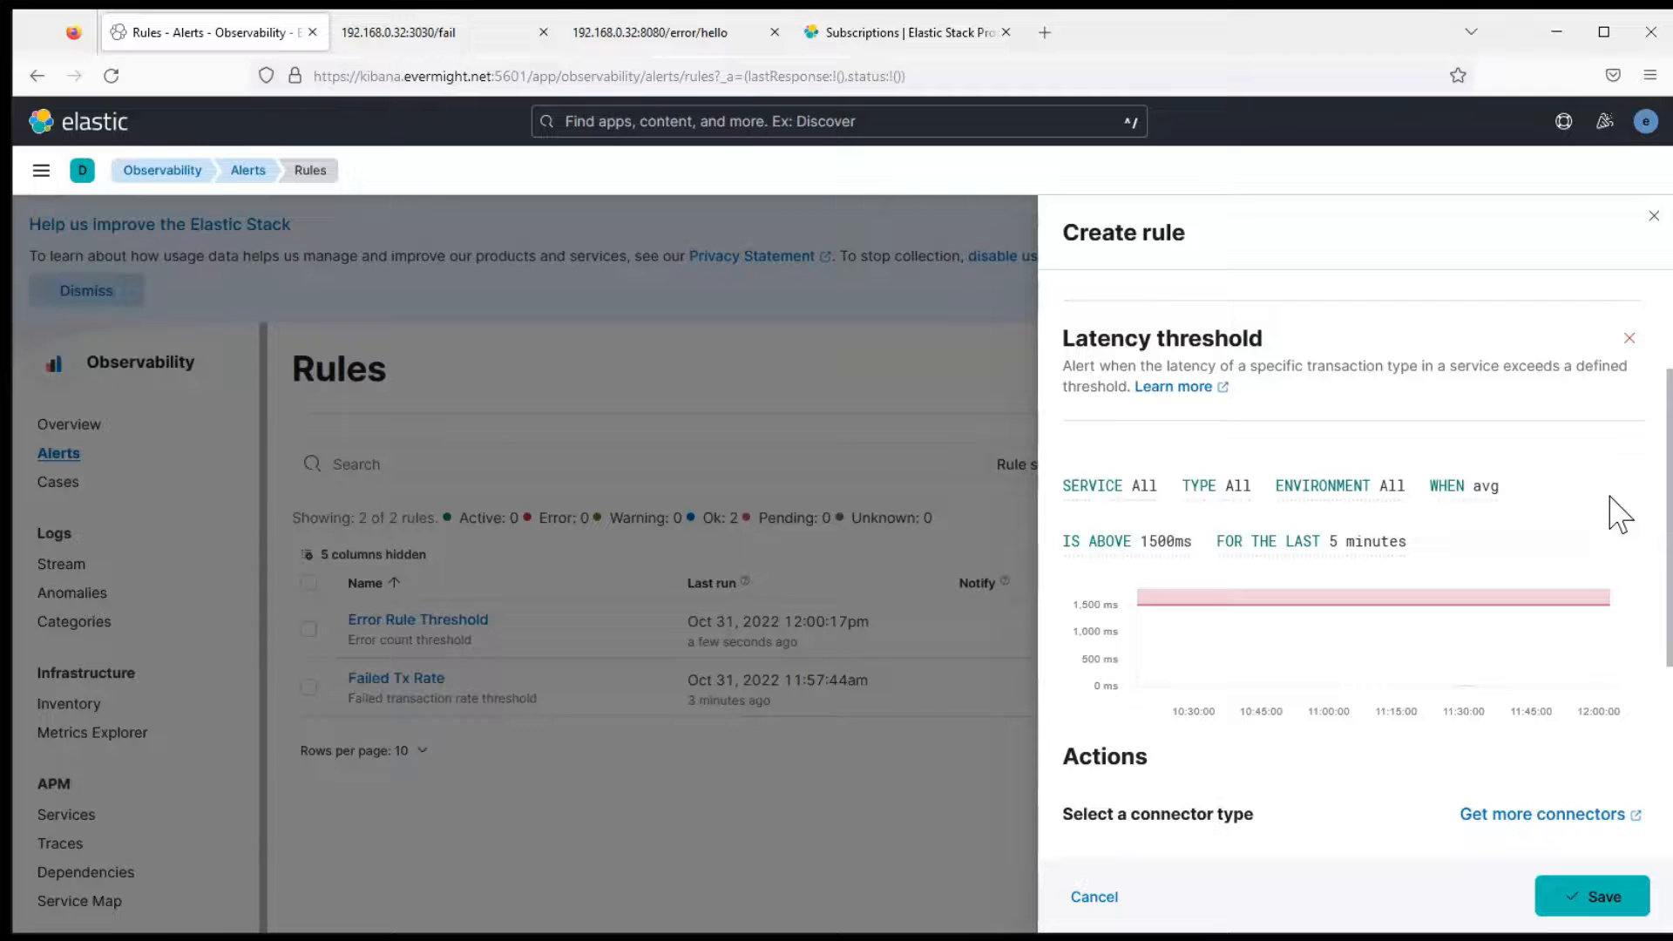
pyautogui.click(1237, 503)
pyautogui.click(1579, 486)
pyautogui.click(1232, 486)
pyautogui.click(1440, 546)
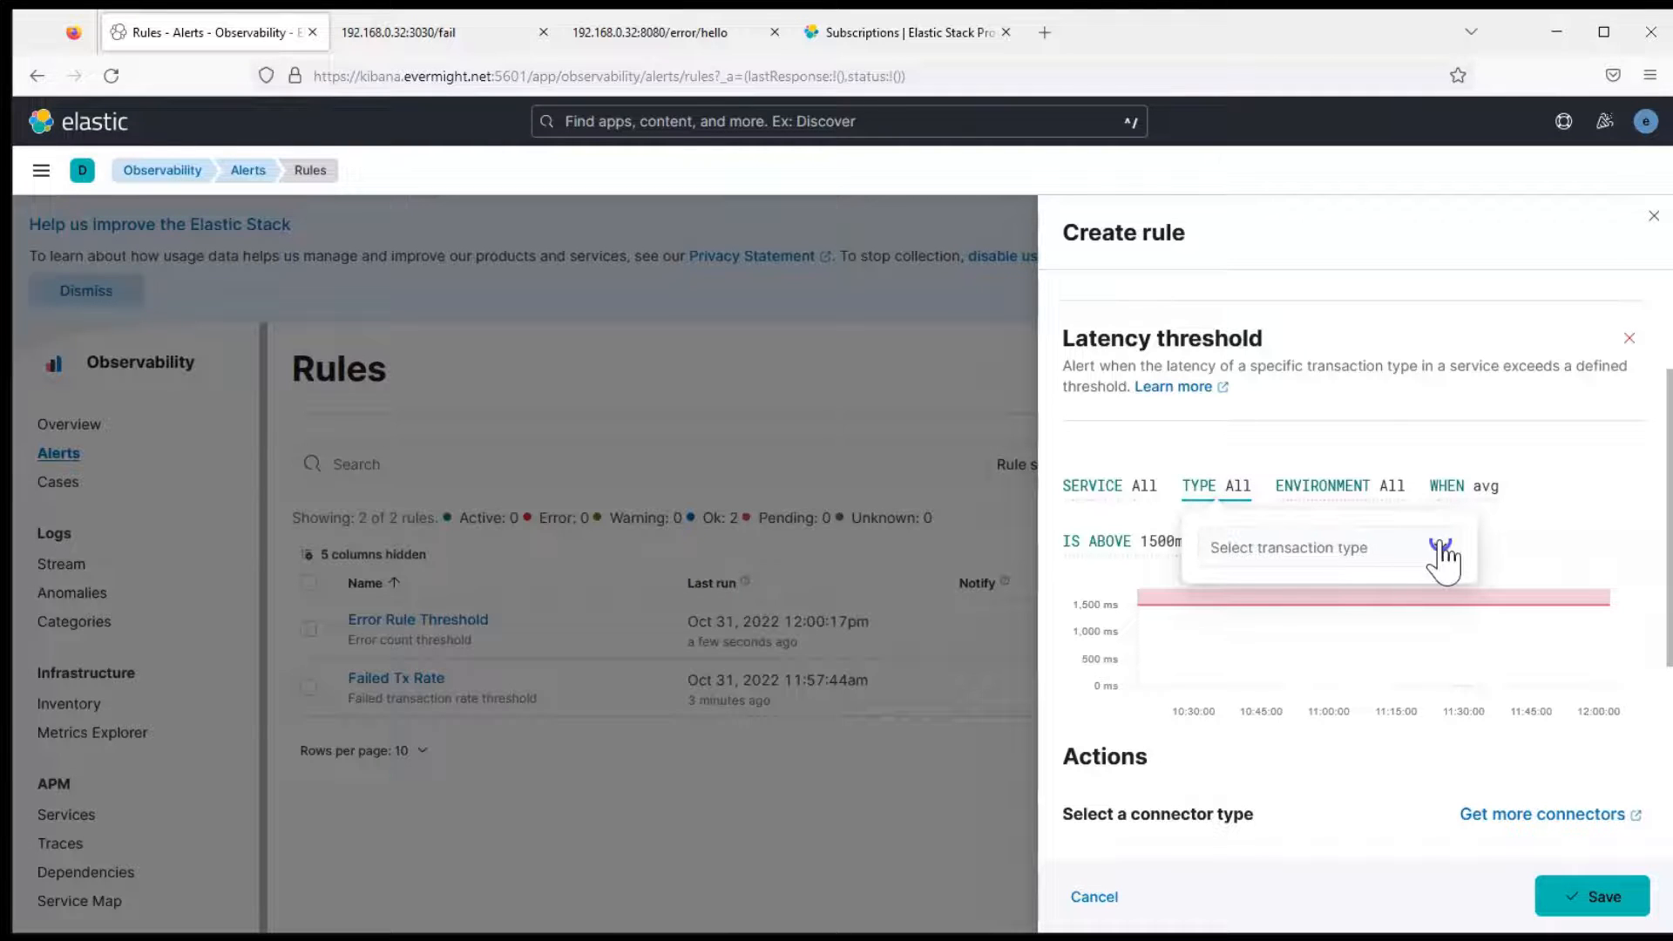
pyautogui.click(1319, 614)
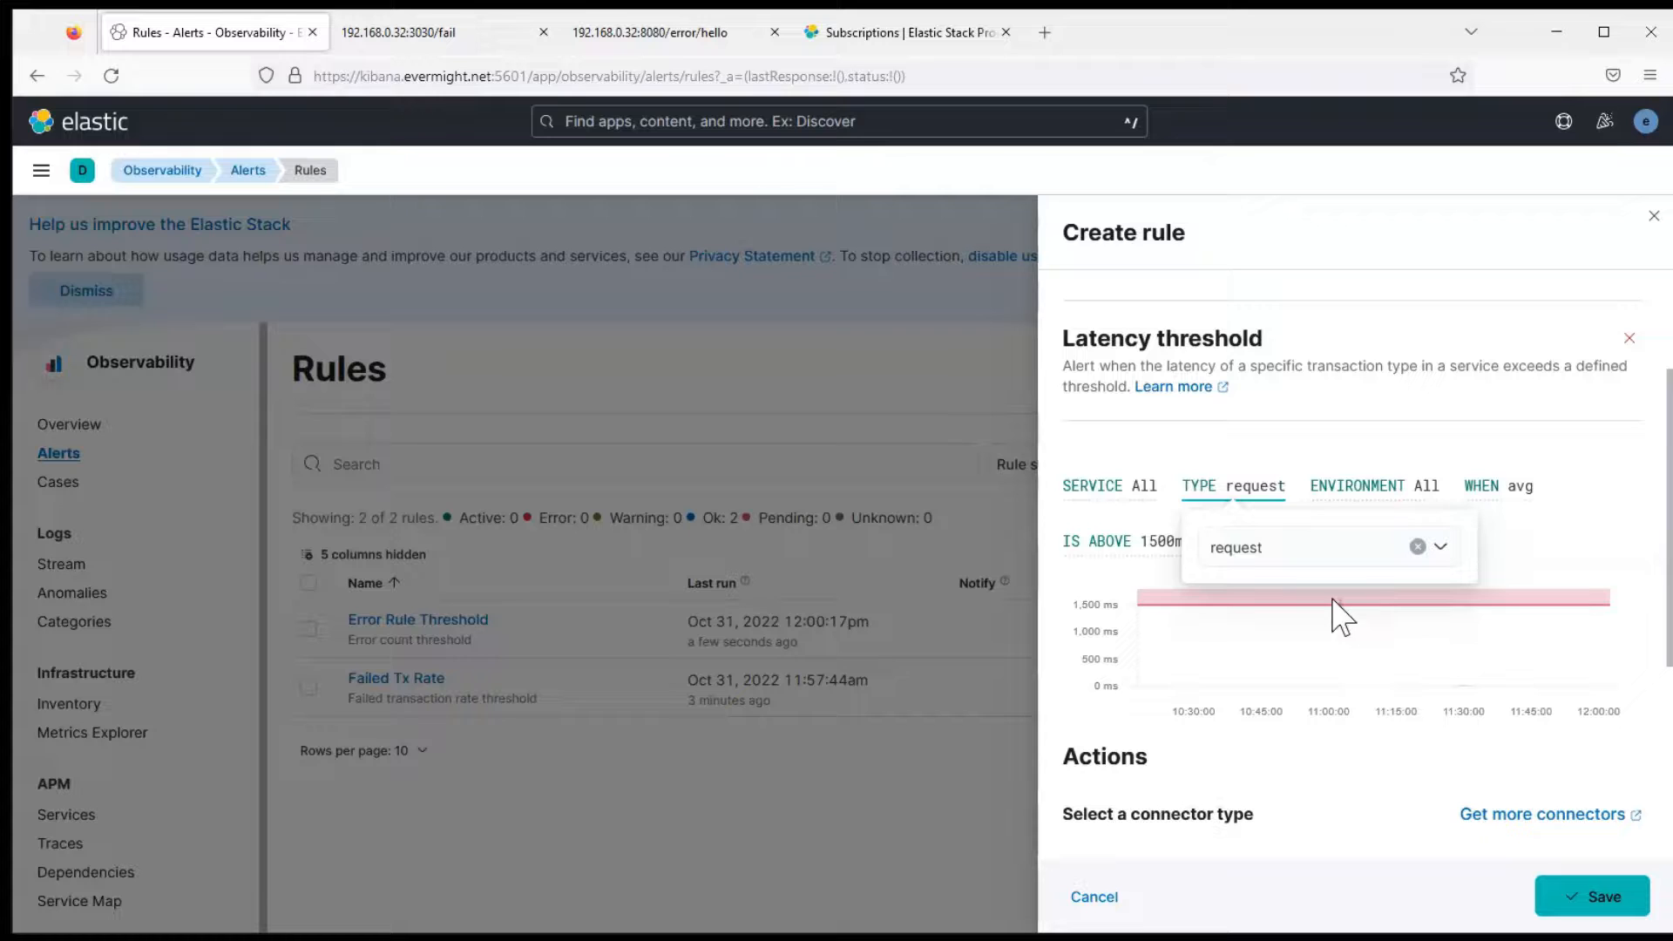
pyautogui.click(1569, 532)
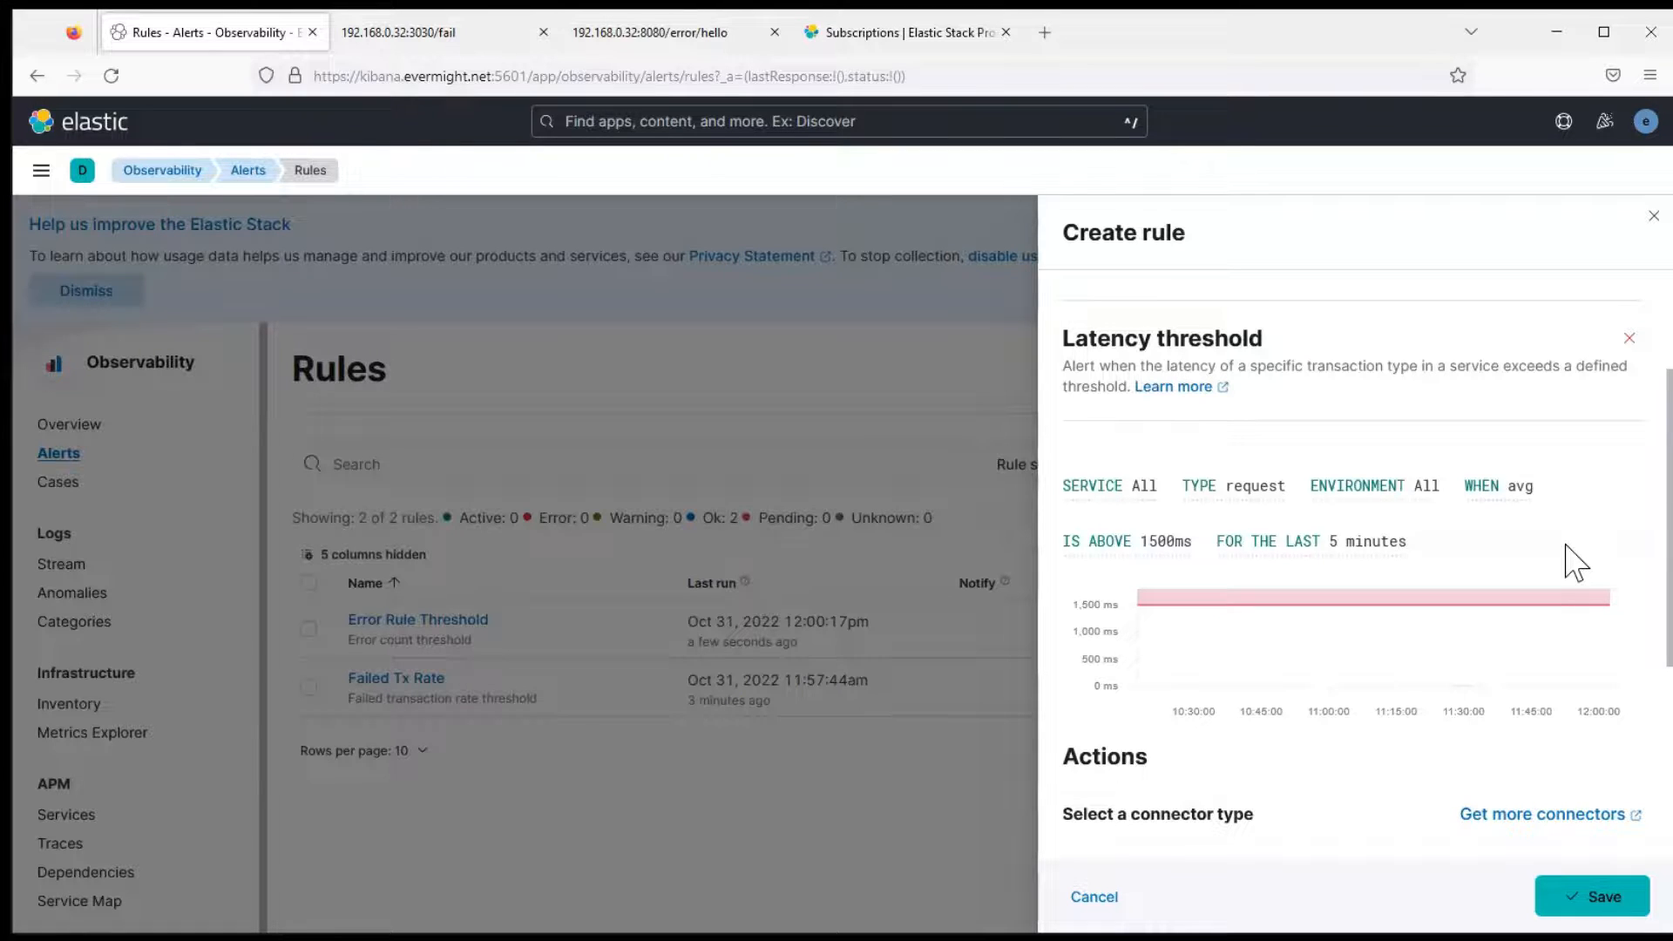
# - Review the latency aggregation options, keep Average, and set the rule's threshold to above 100 ms
pyautogui.click(1523, 503)
pyautogui.click(1534, 547)
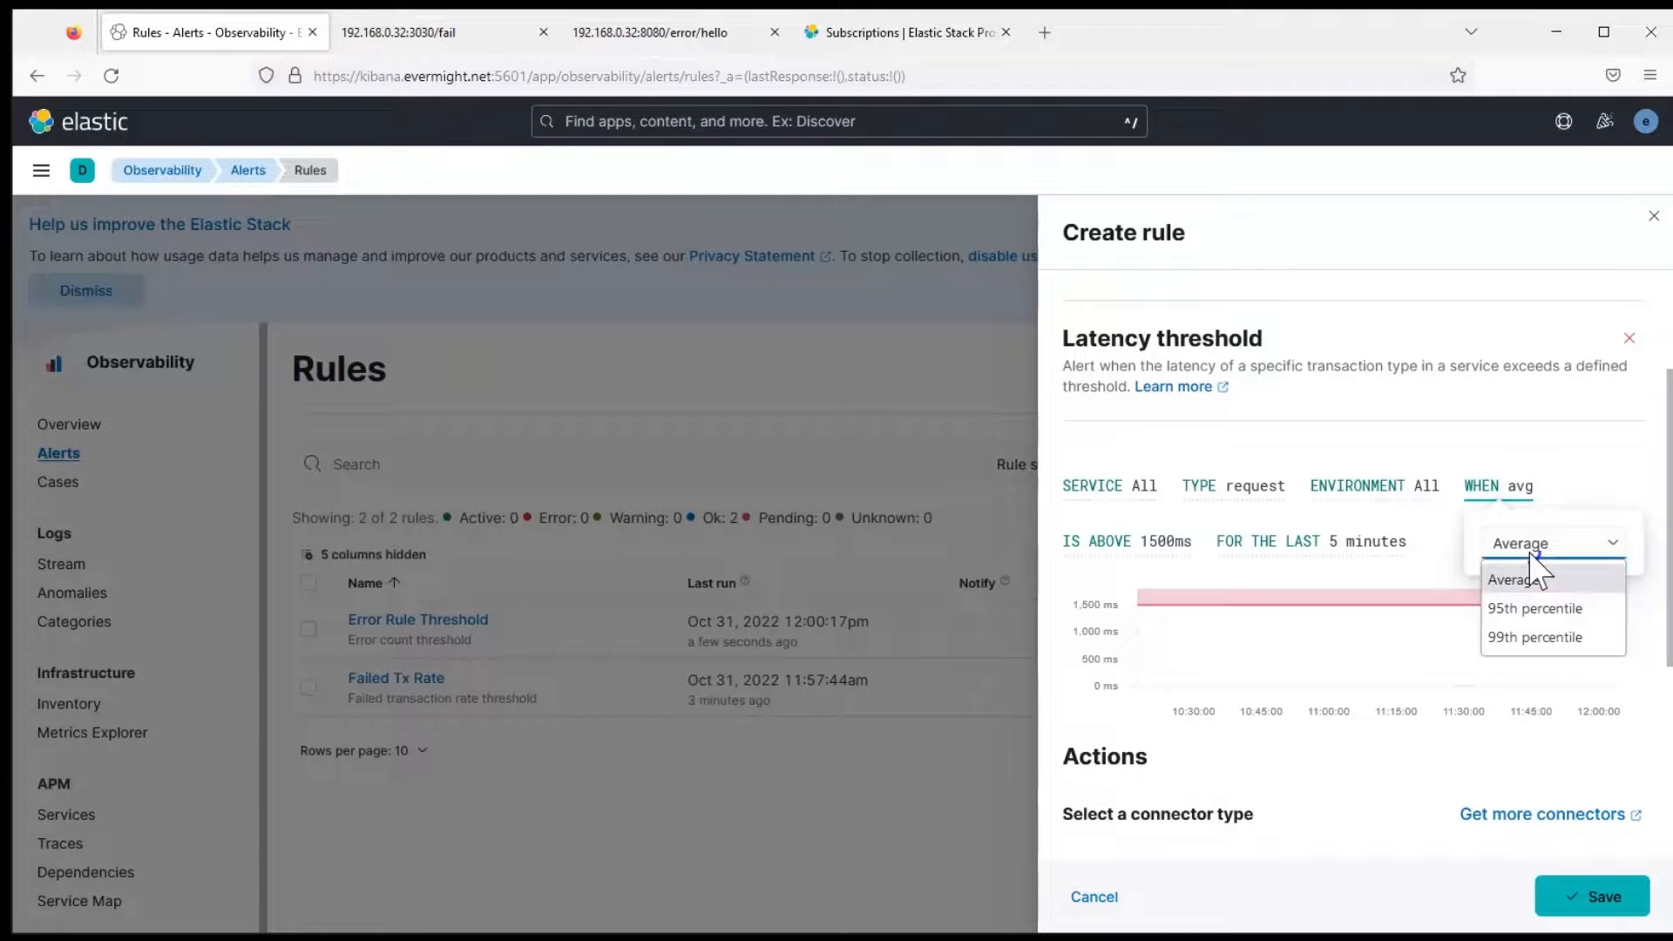
pyautogui.click(1582, 478)
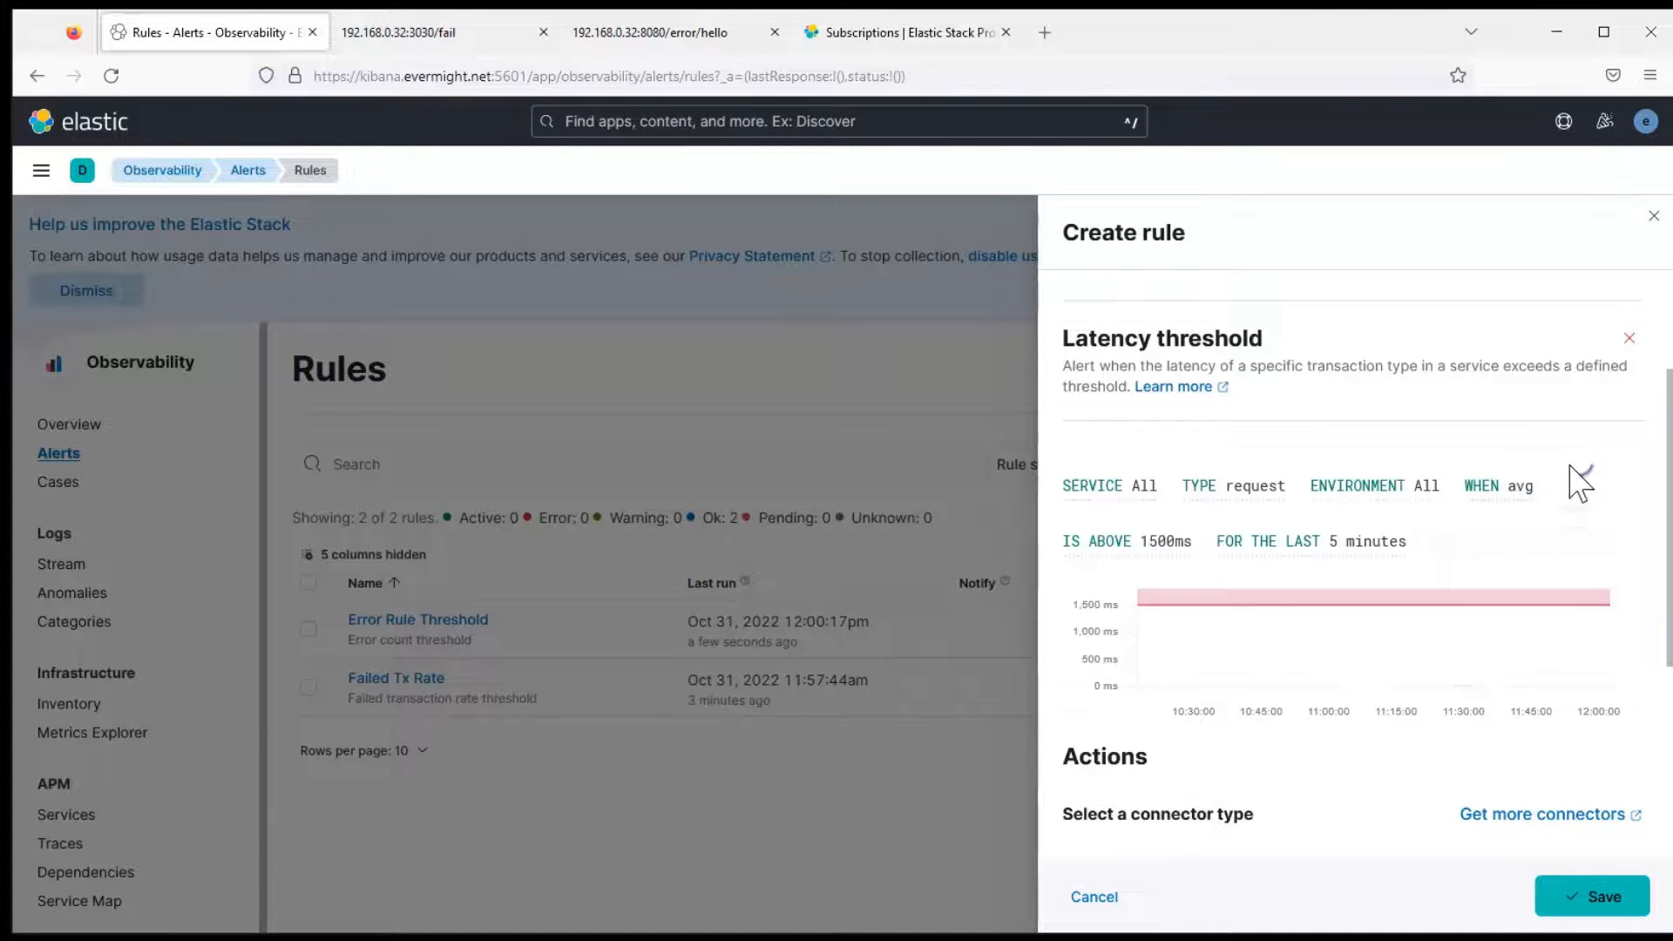
pyautogui.click(1171, 549)
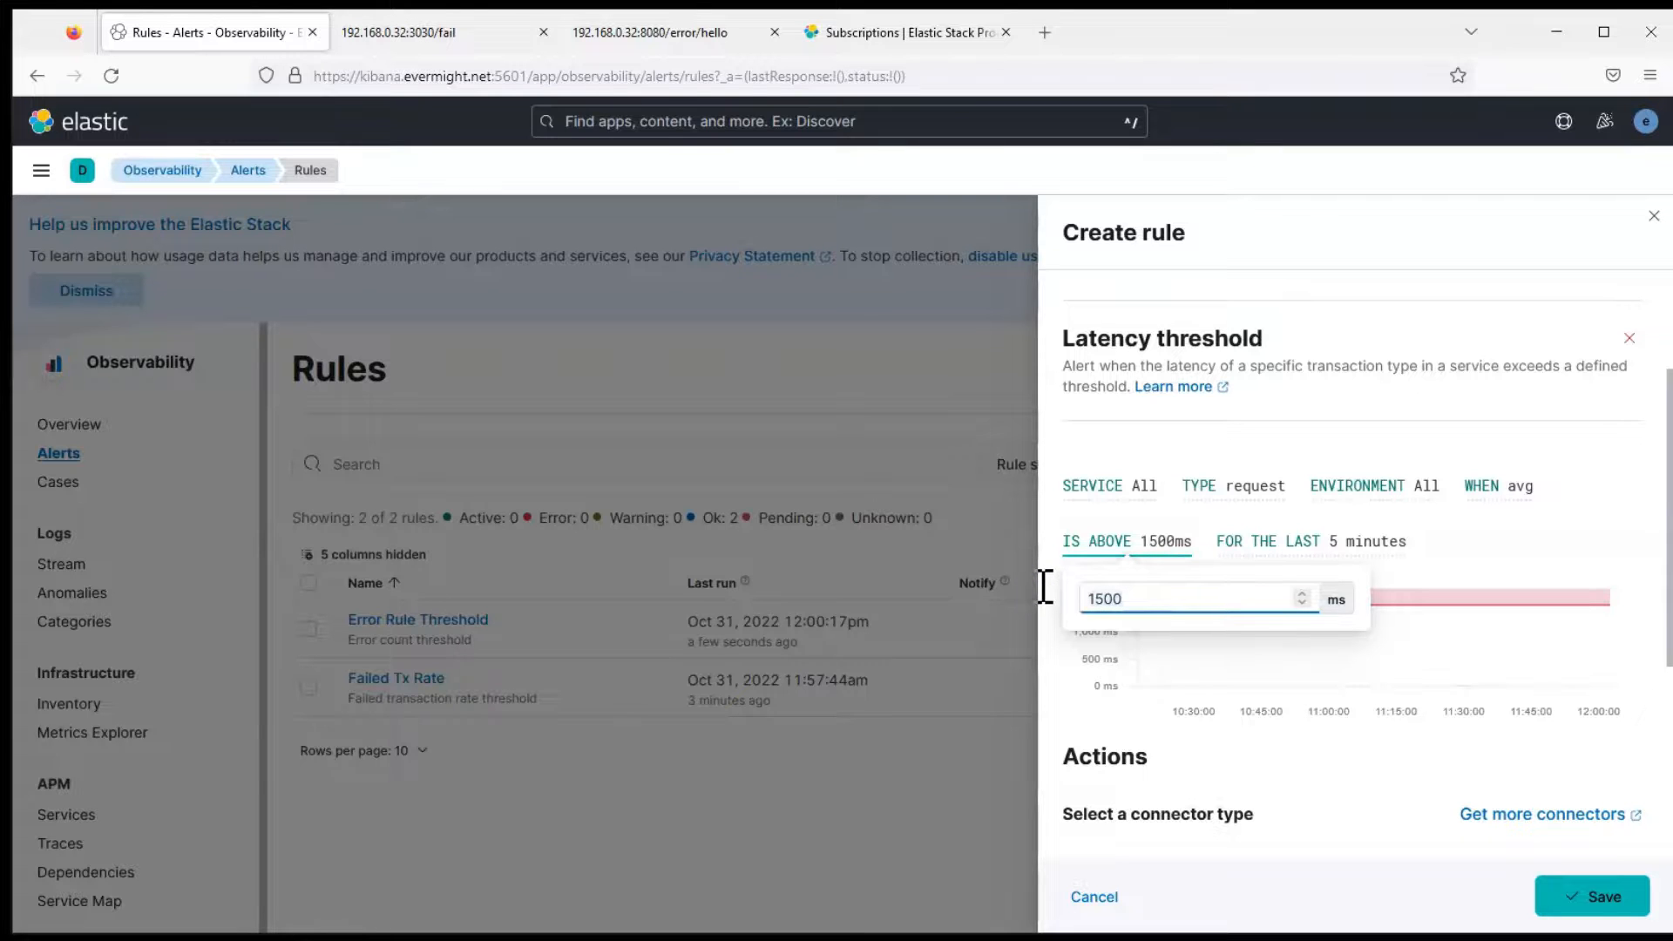
pyautogui.hotkey('ctrl', 'a')
pyautogui.write('100')
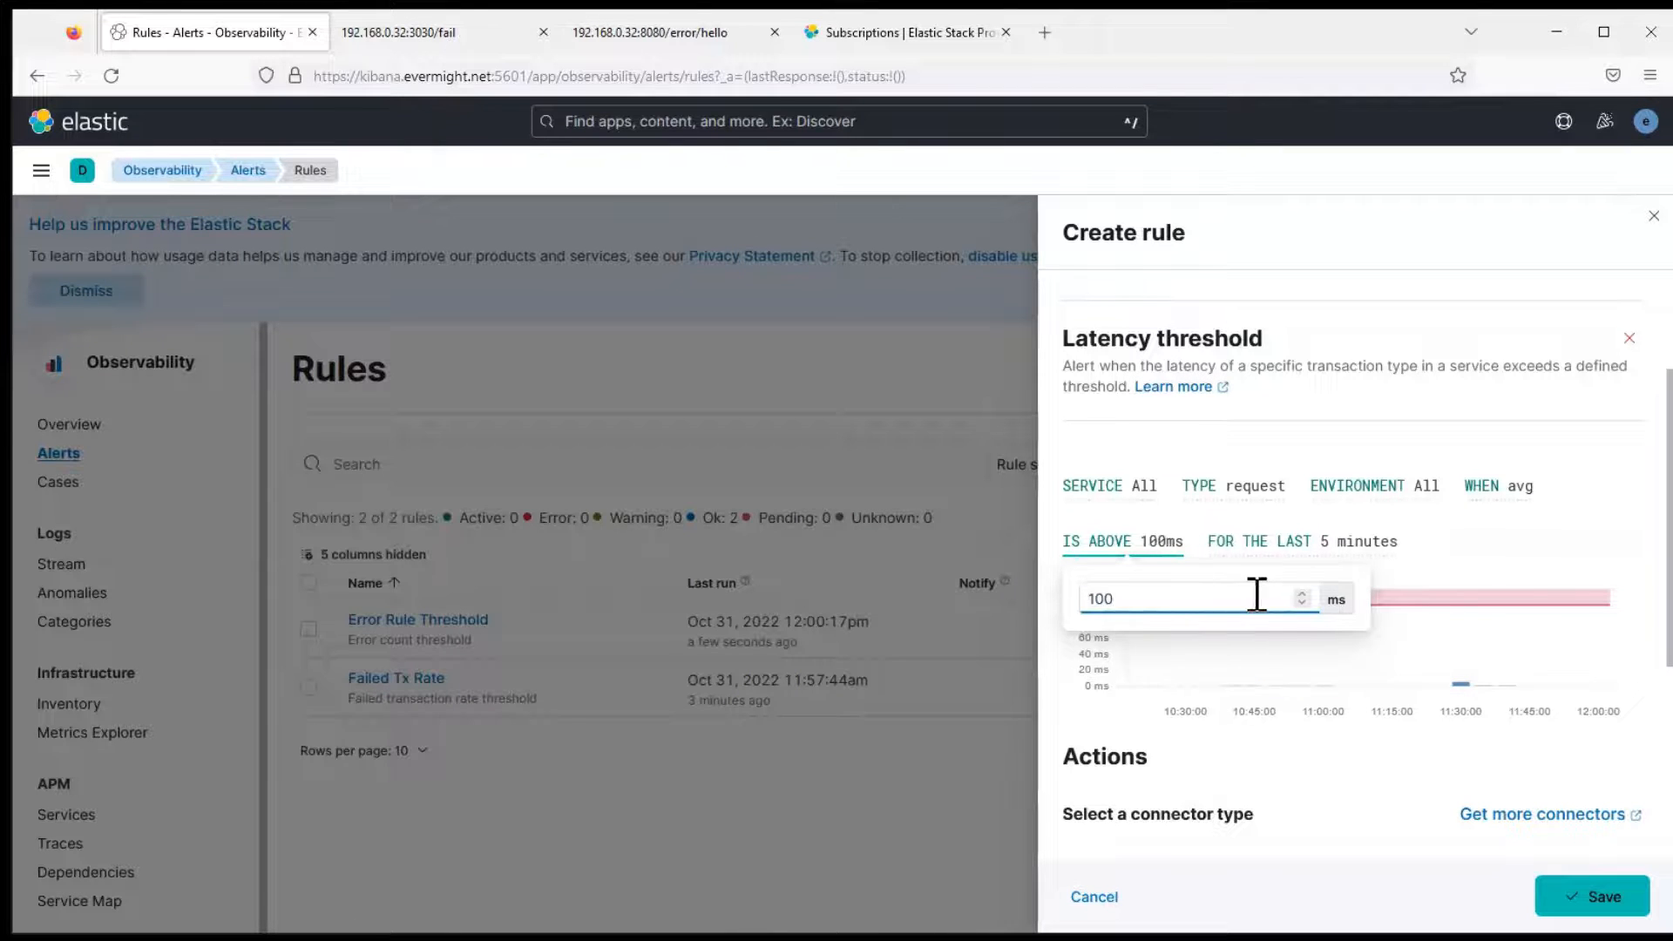
pyautogui.click(1507, 569)
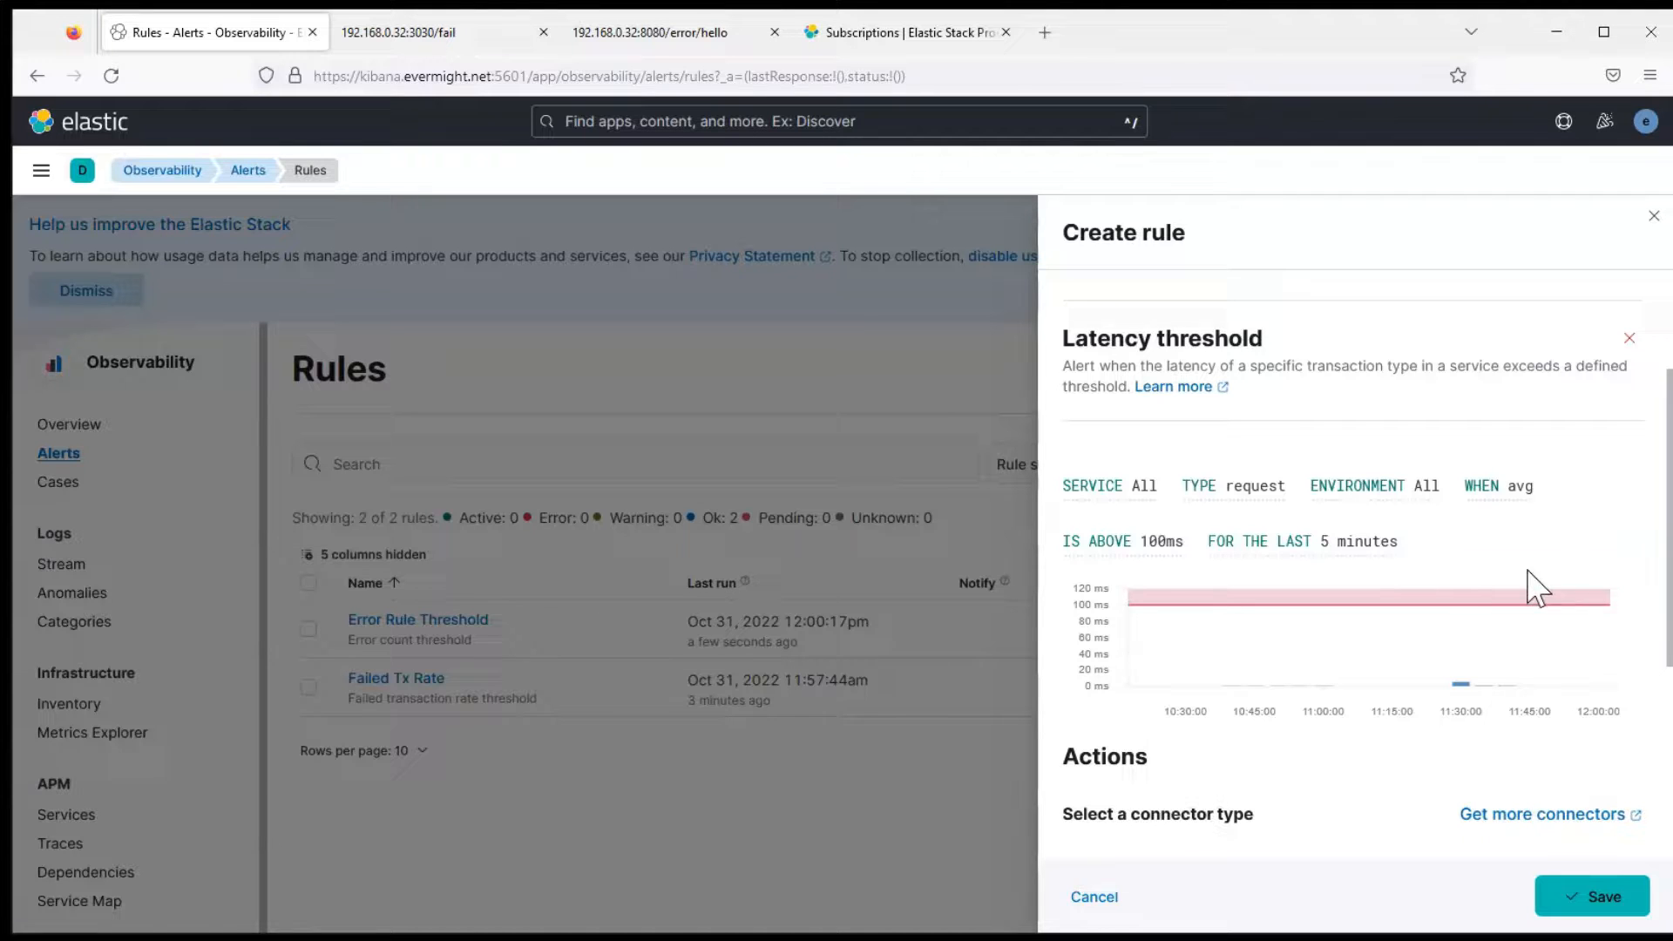
# - Try to save the latency threshold rule without any actions
pyautogui.moveTo(1670, 620); pyautogui.dragTo(1665, 702)
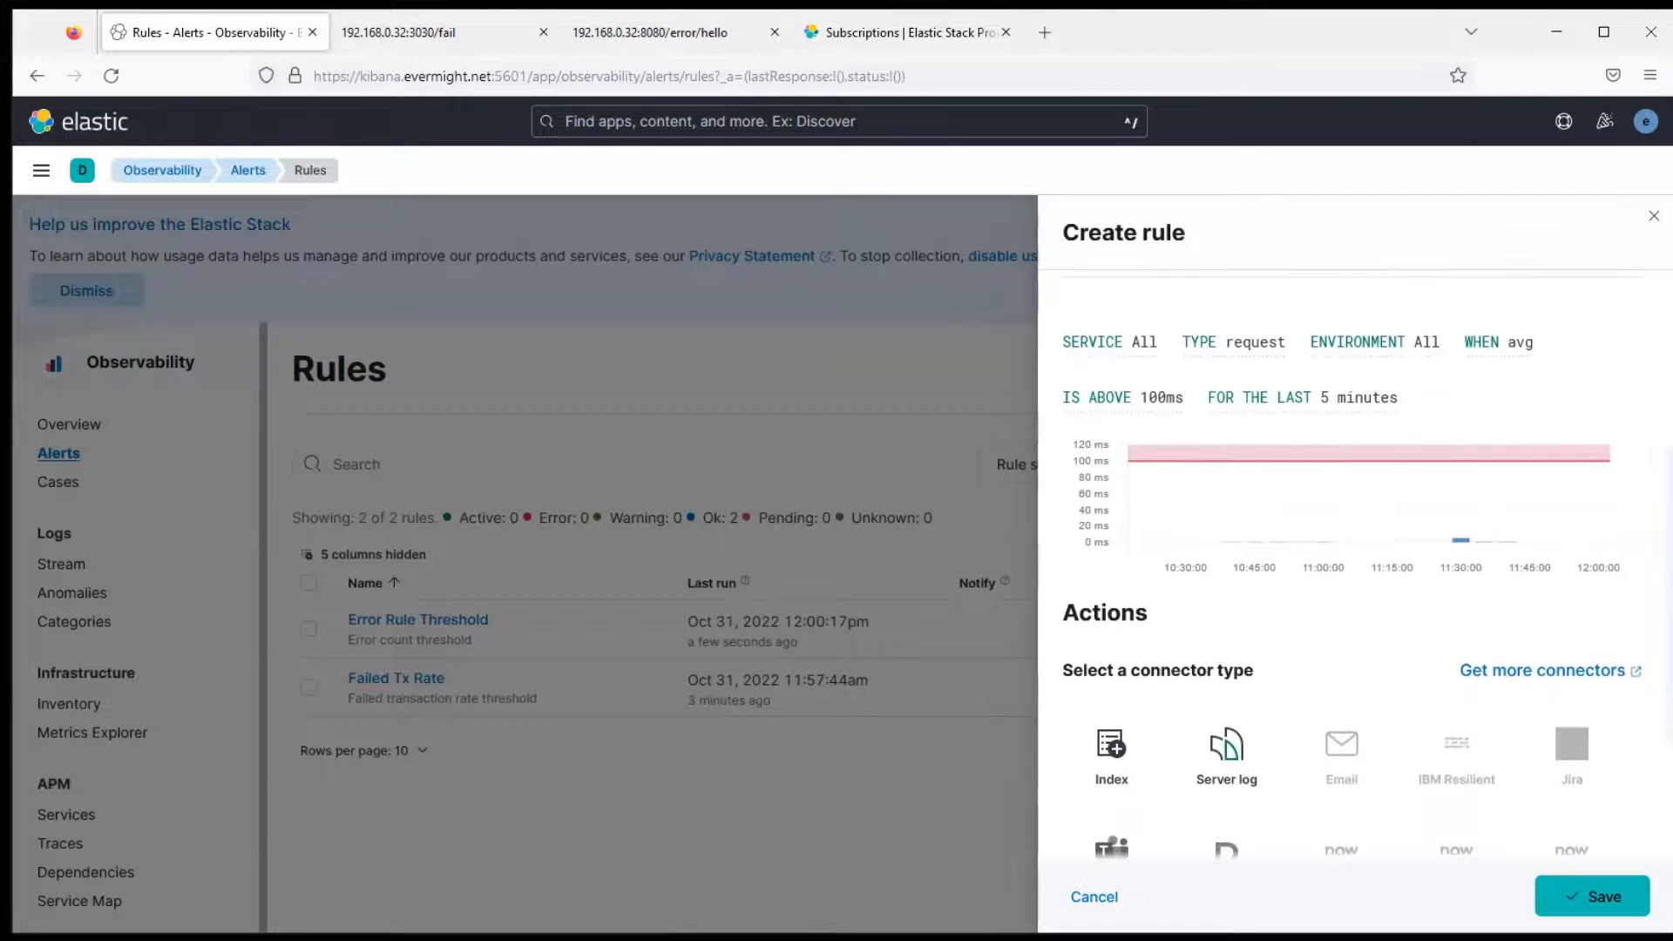
pyautogui.click(1618, 909)
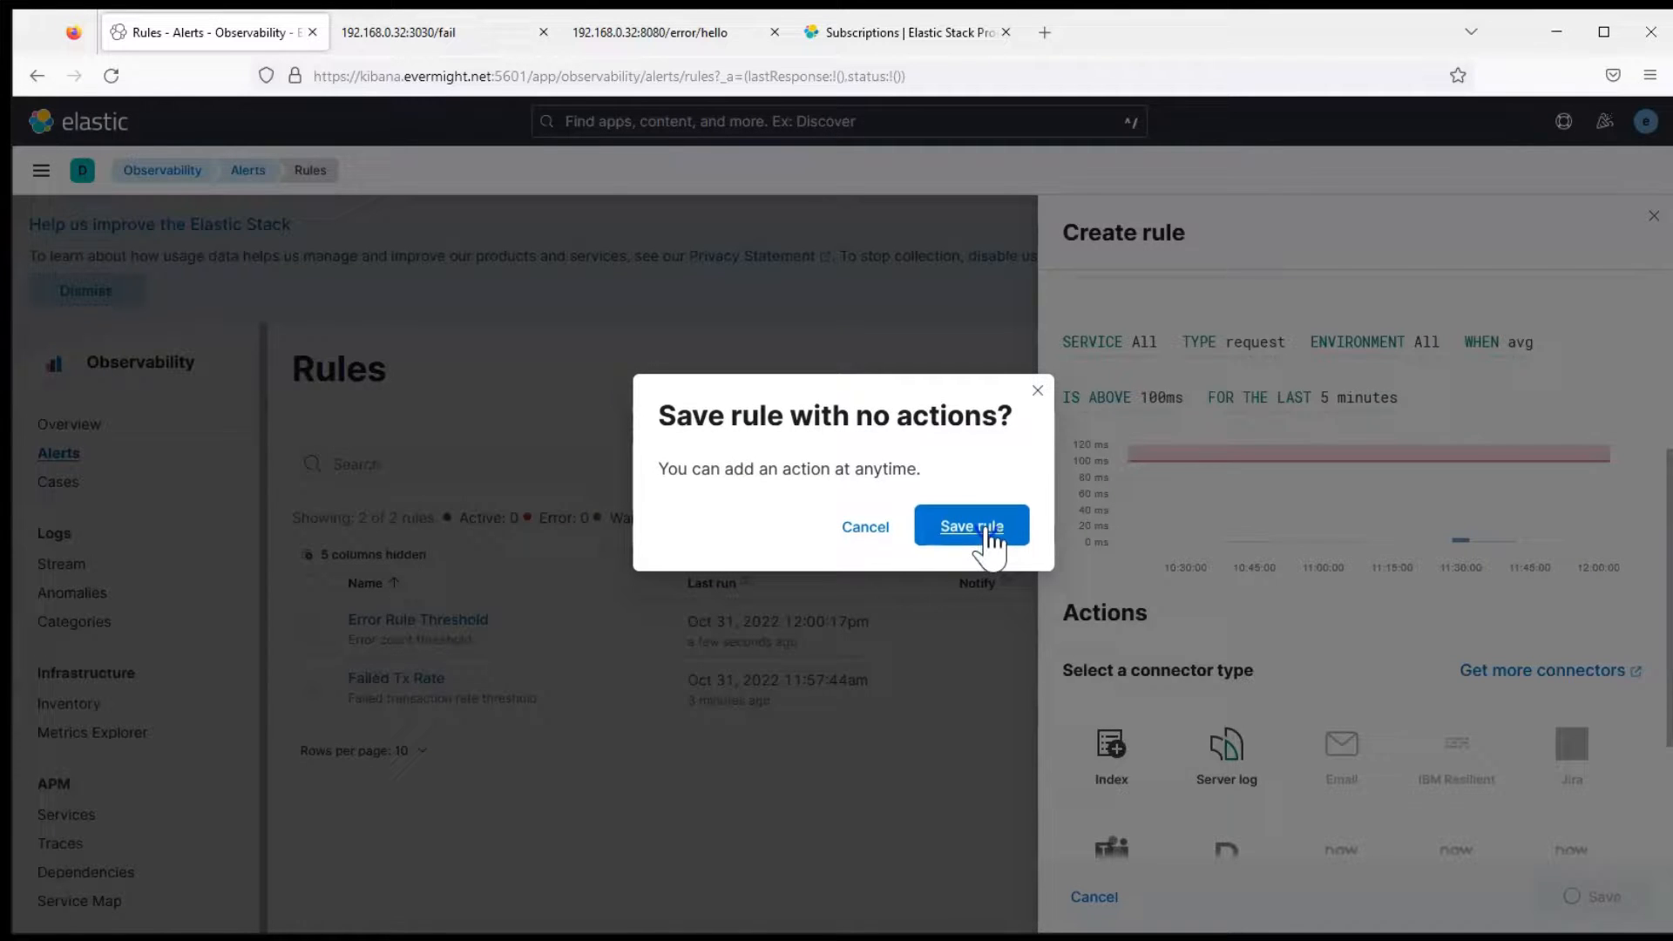
pyautogui.click(988, 528)
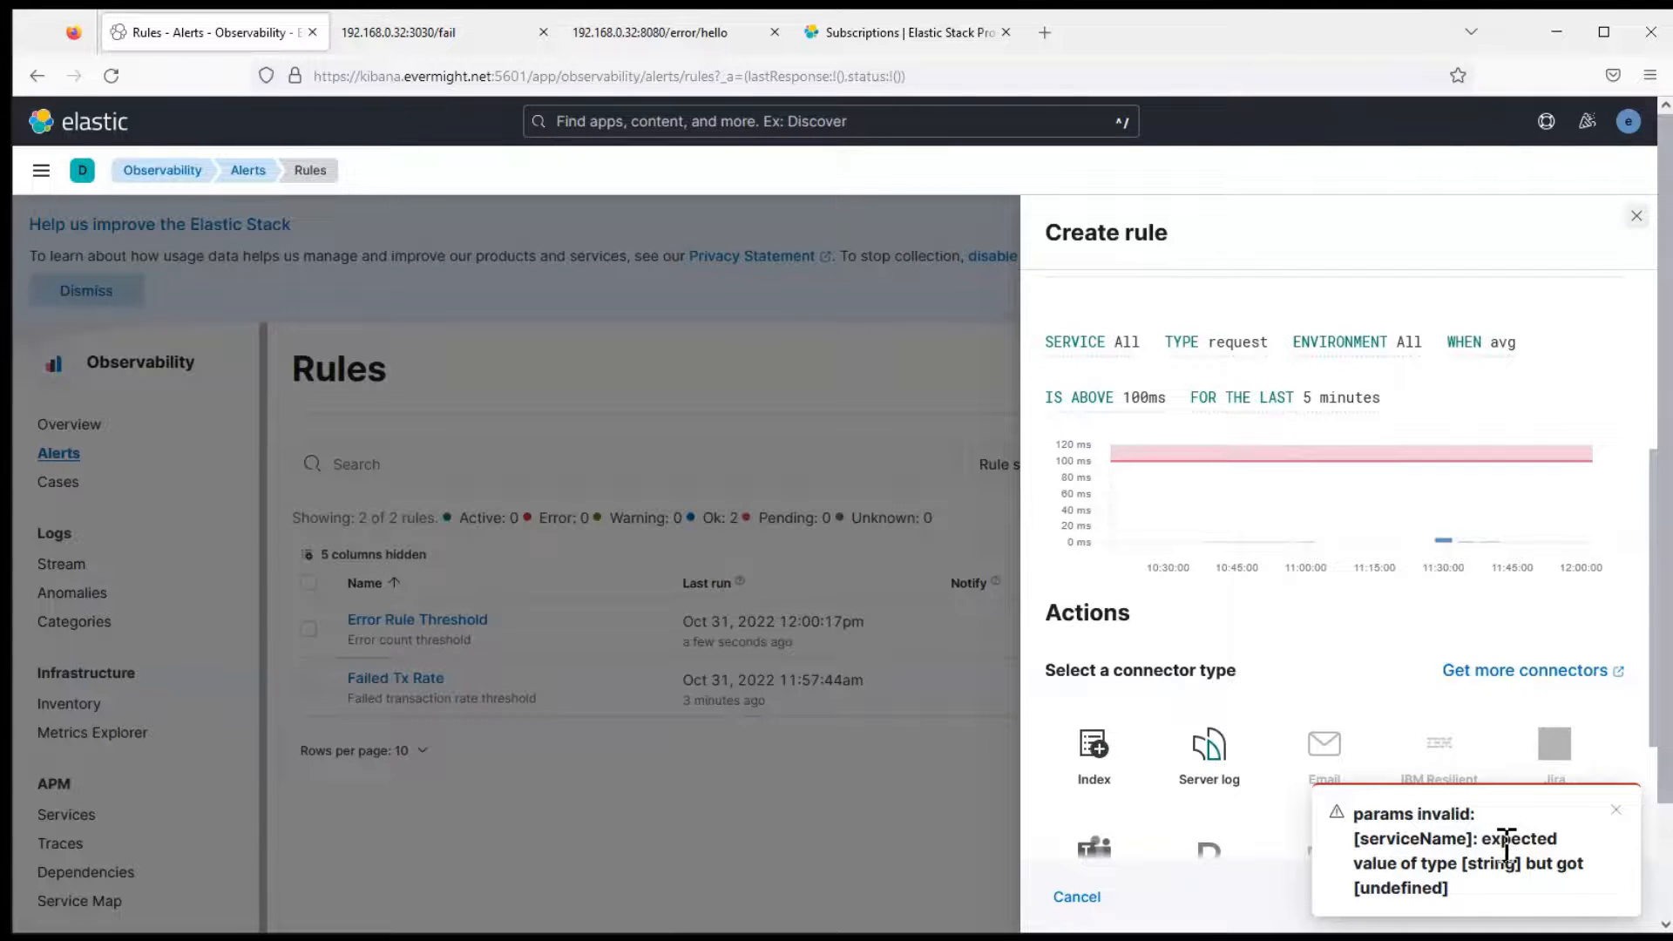
# - Set the latency threshold rule's service to node-app-1
pyautogui.click(1117, 347)
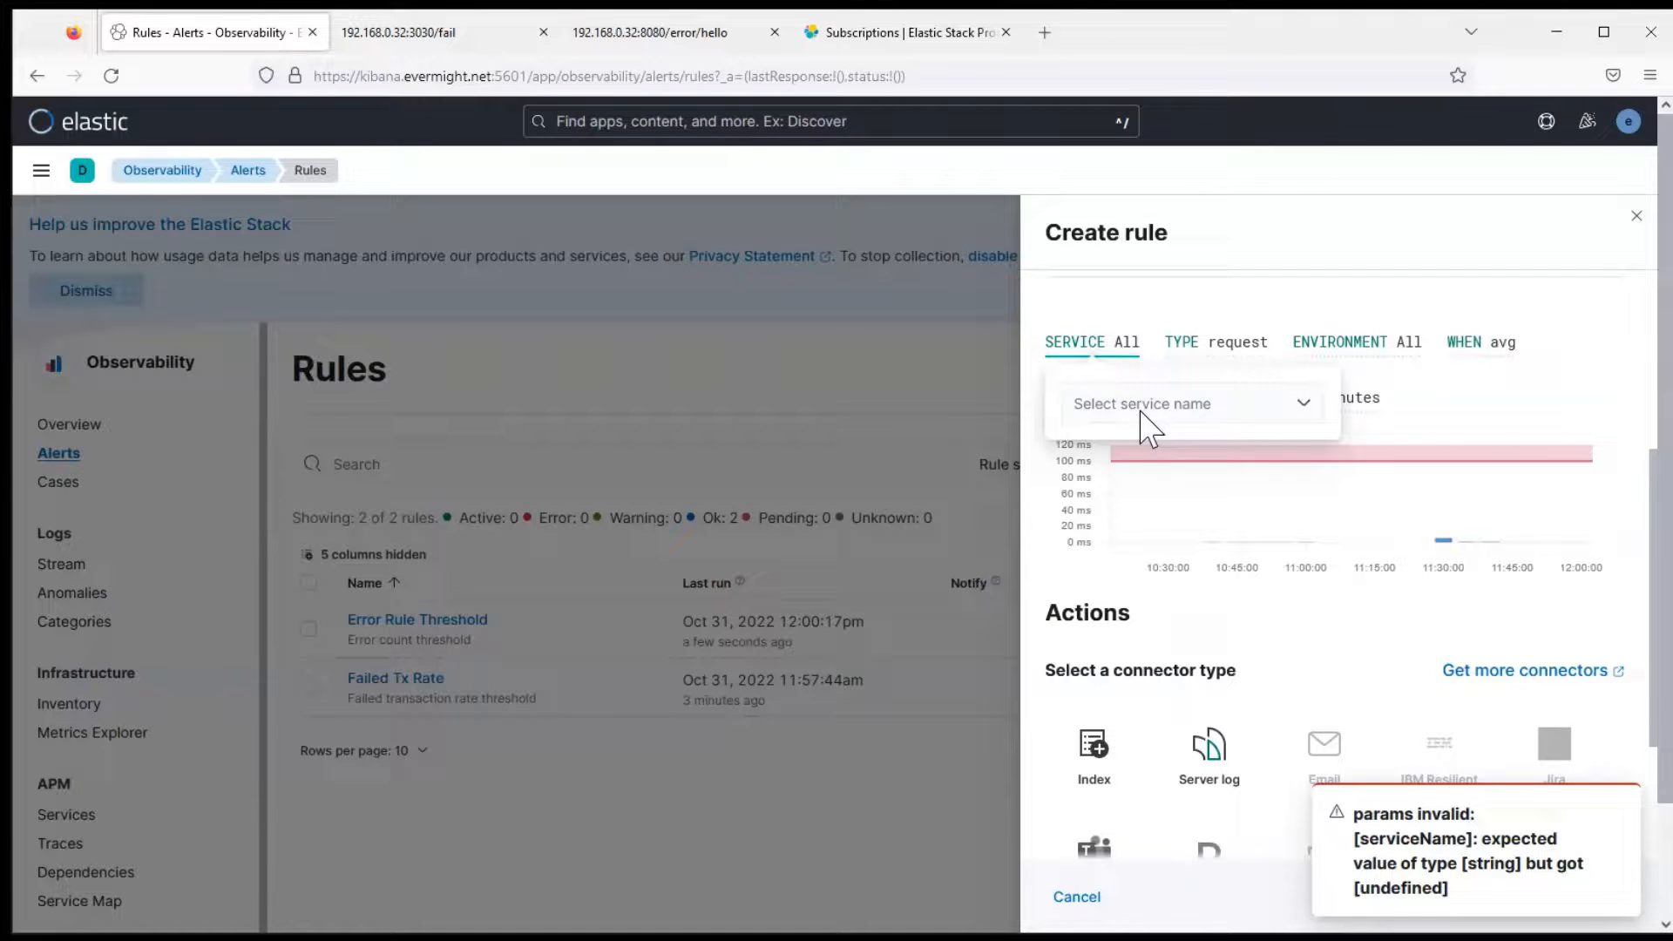
pyautogui.click(1142, 409)
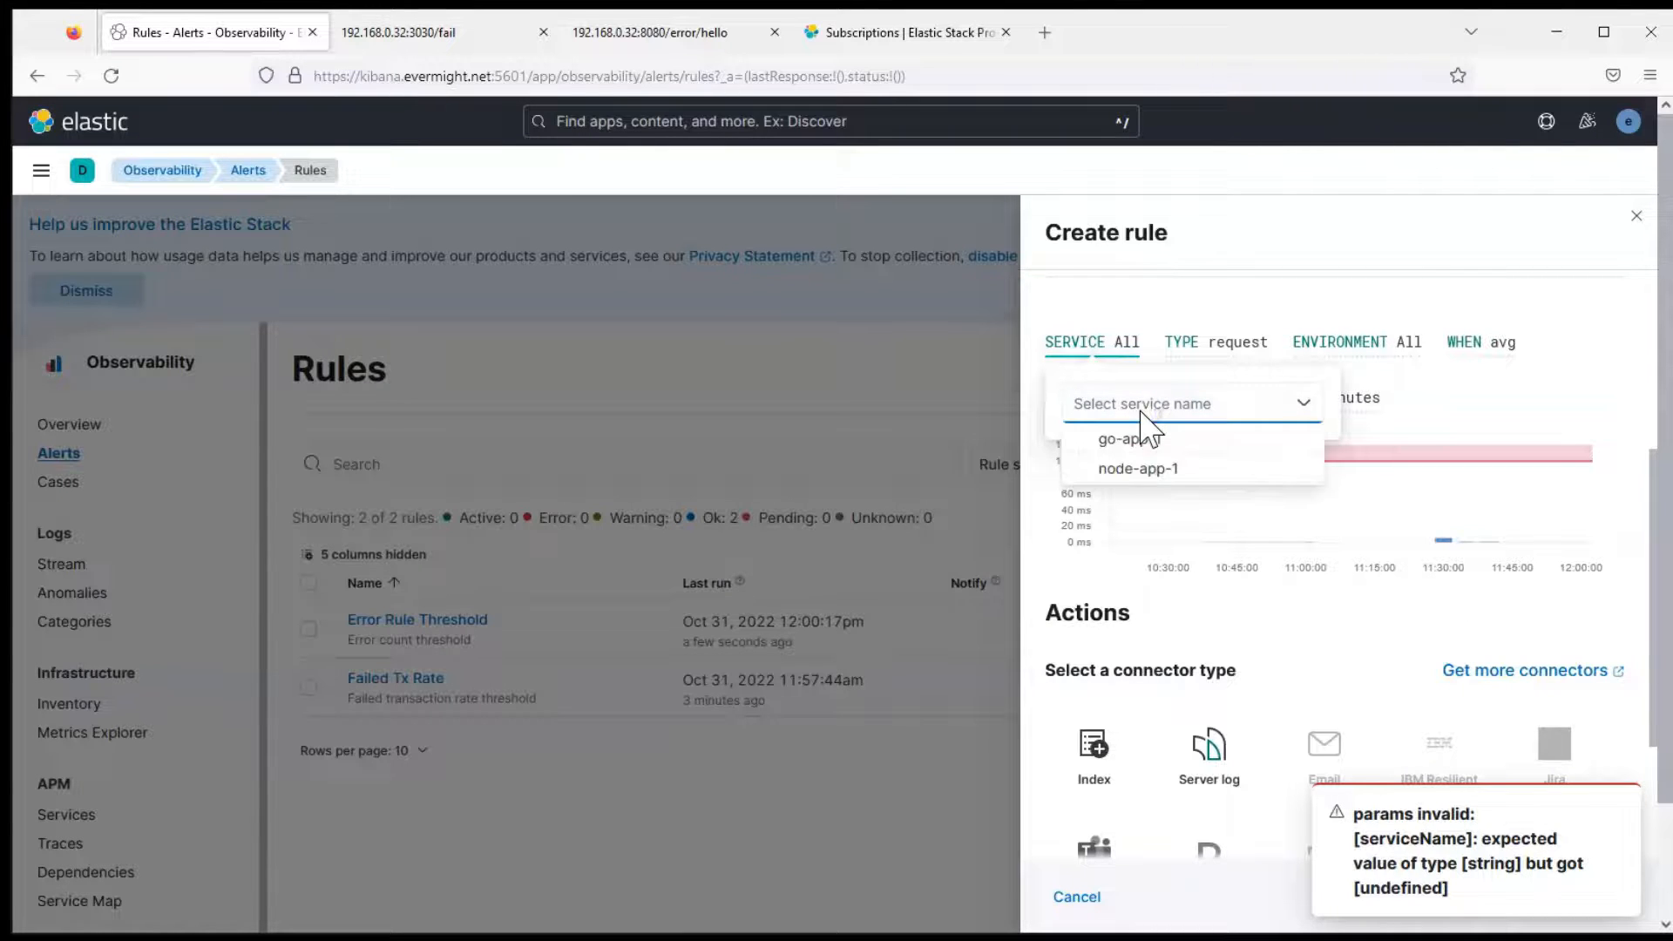
pyautogui.click(1128, 475)
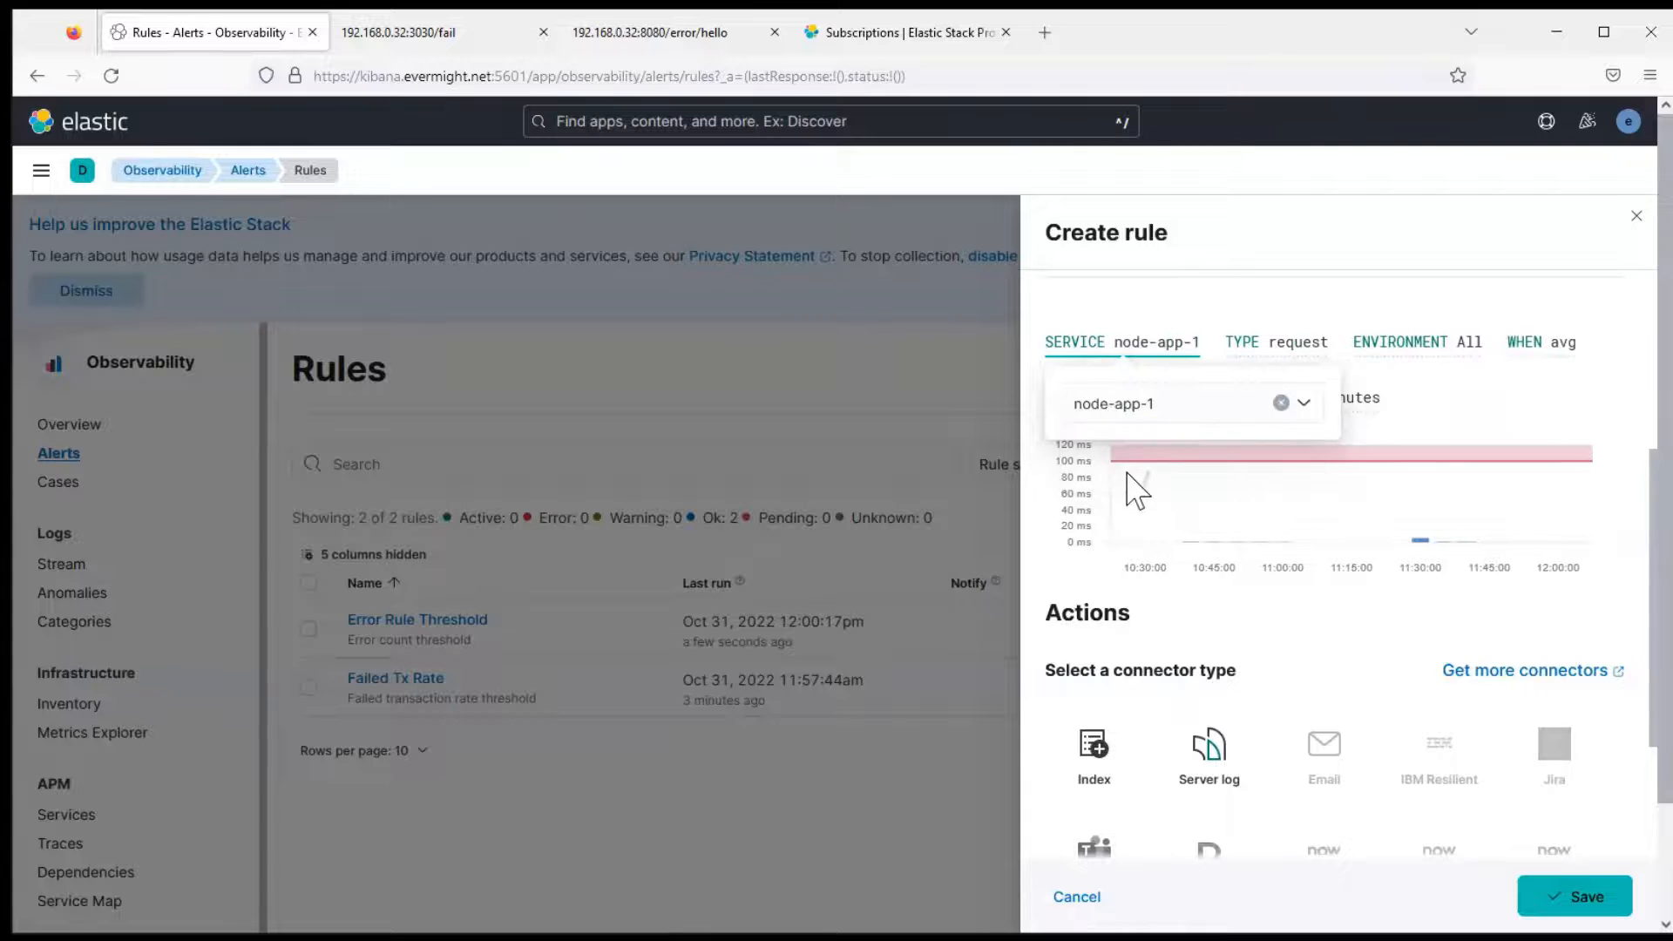
pyautogui.click(1613, 394)
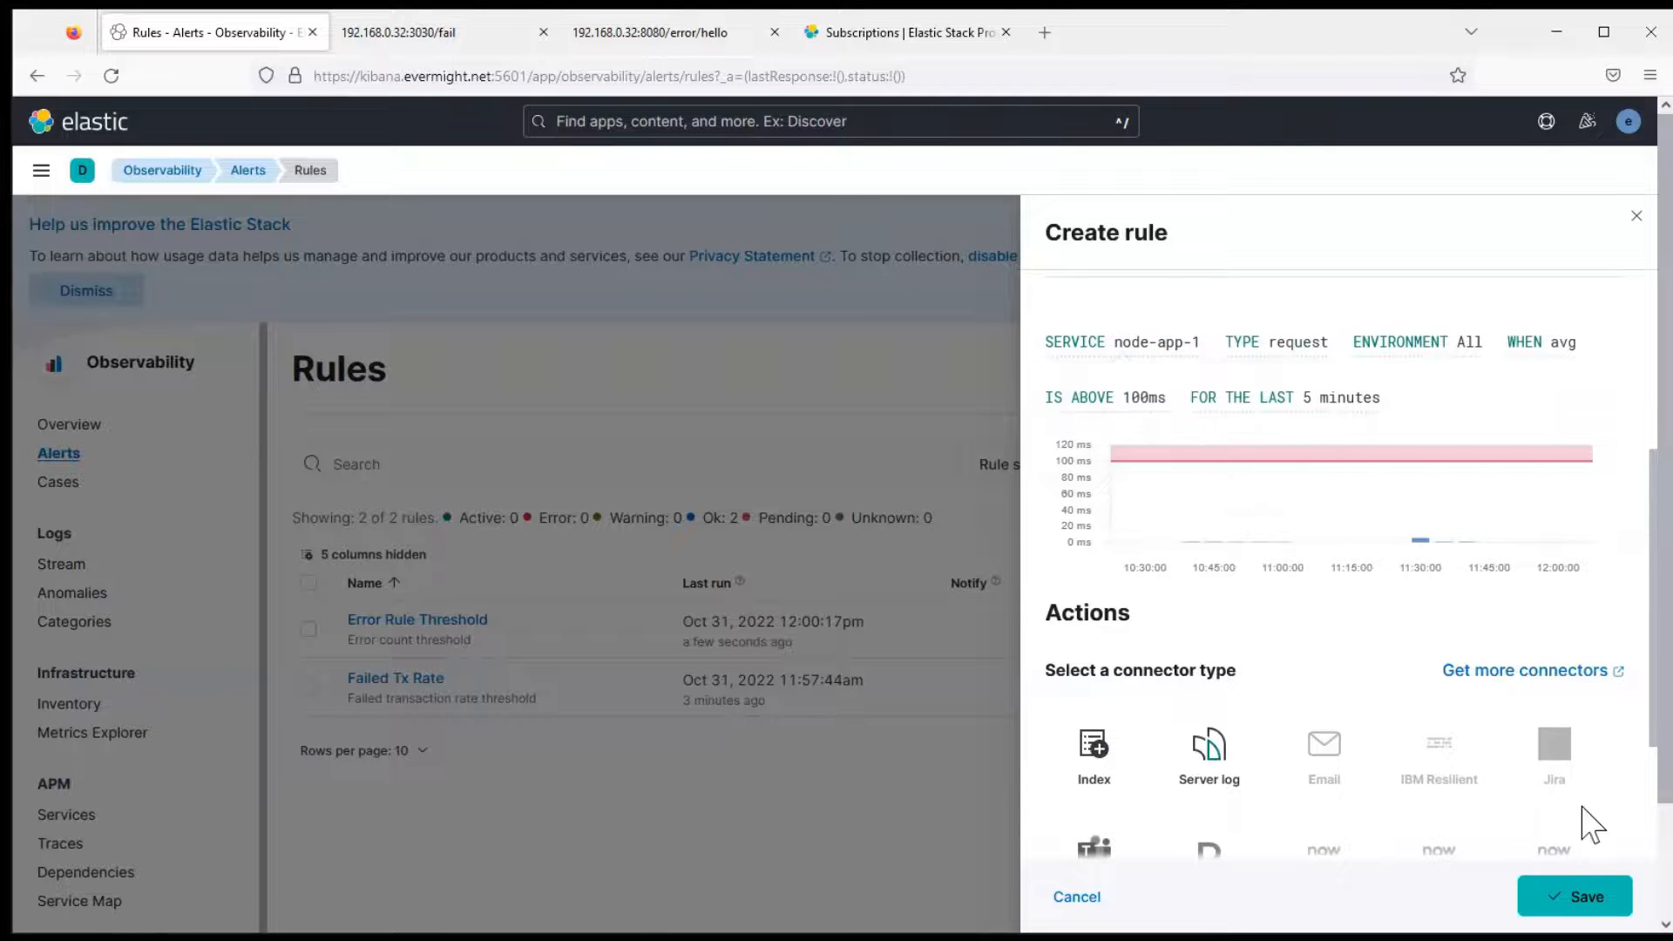
# - Save the latency threshold rule without any actions and refresh the rules list
pyautogui.click(1600, 900)
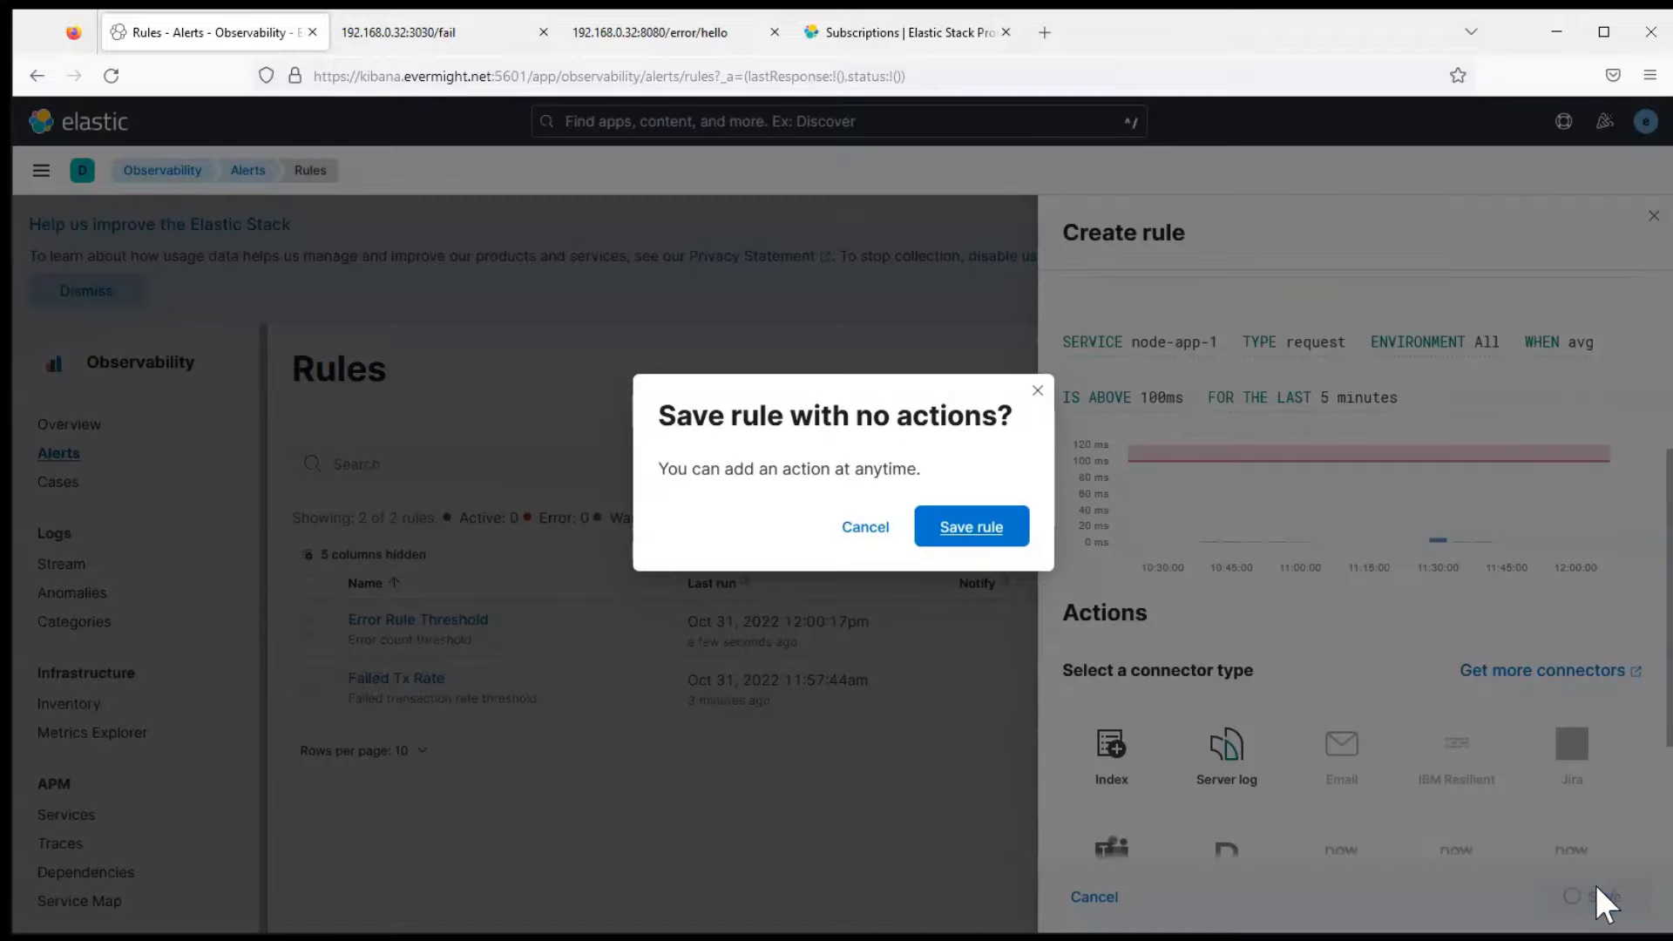
pyautogui.click(977, 529)
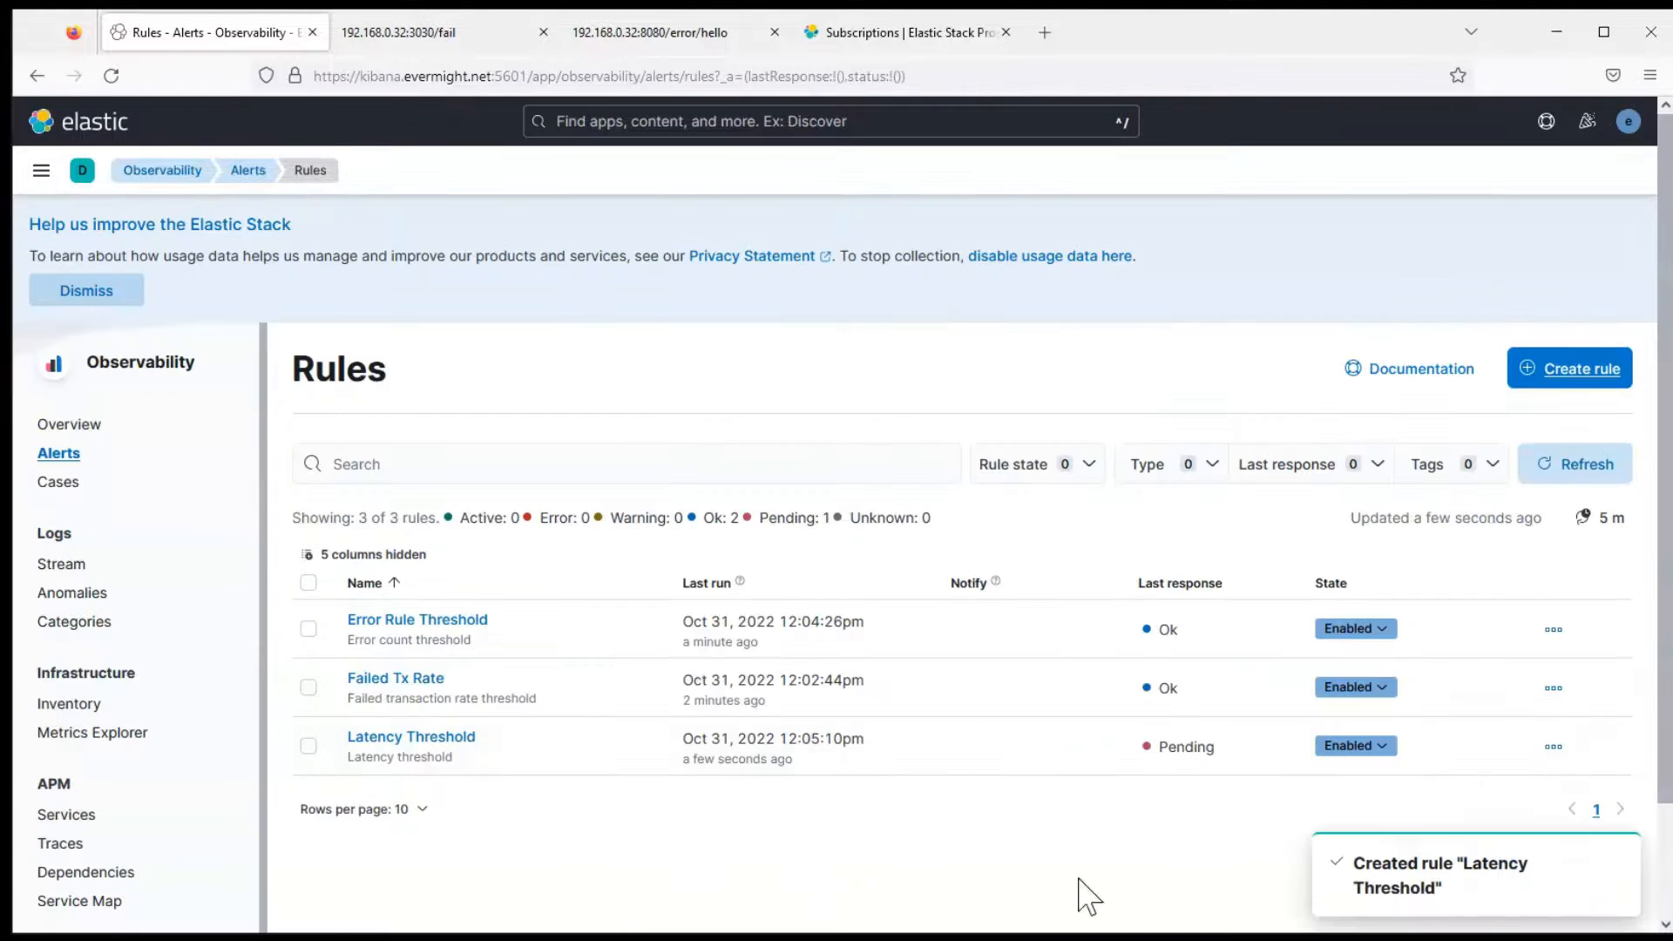
pyautogui.click(1591, 468)
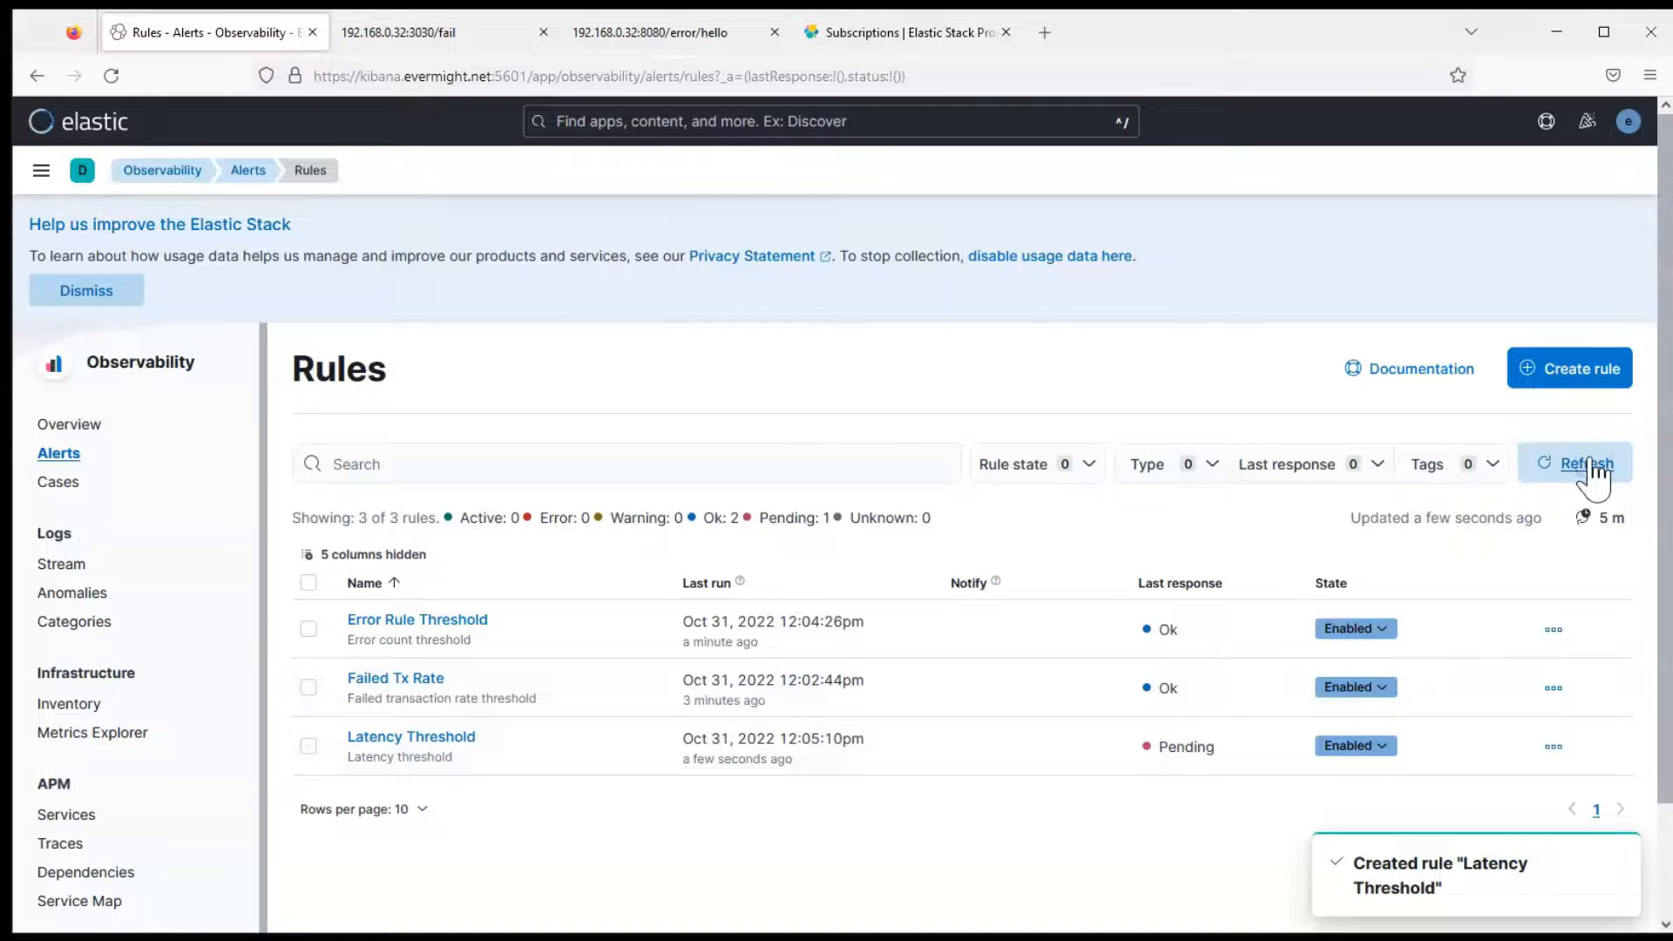
pyautogui.click(1582, 471)
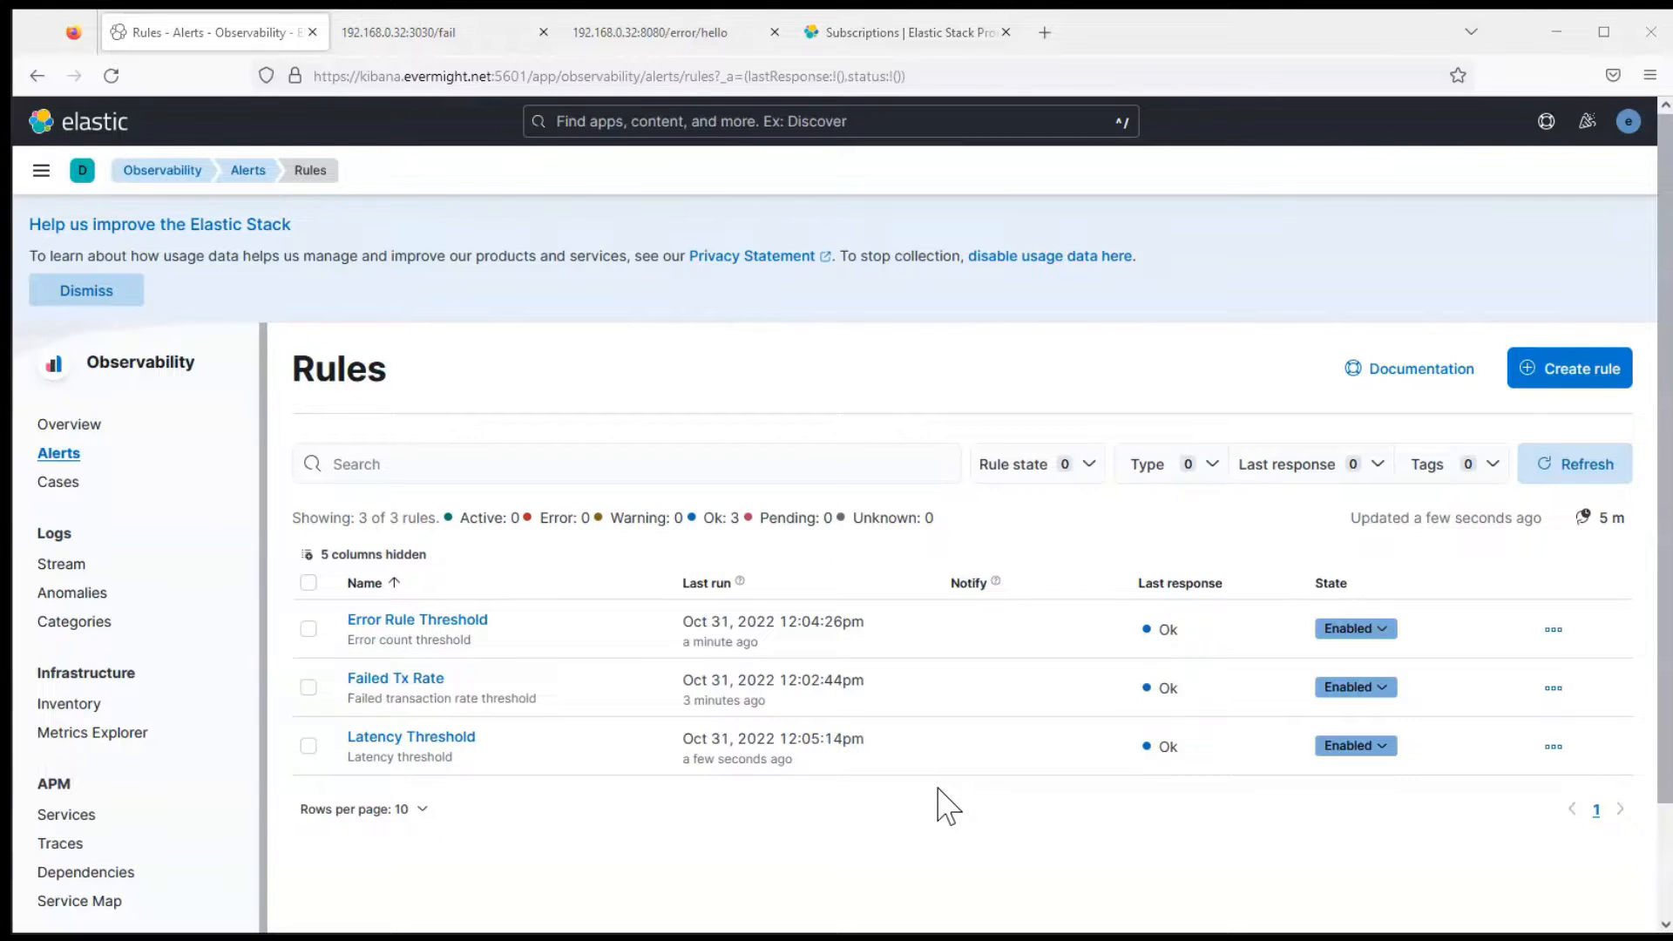
# - Switch to the terminal, go up to the home directory and open node/apm/index.js in vi
pyautogui.hotkey('alt', 'Tab')
pyautogui.write('clear')
pyautogui.press('Return')
pyautogui.write('c')
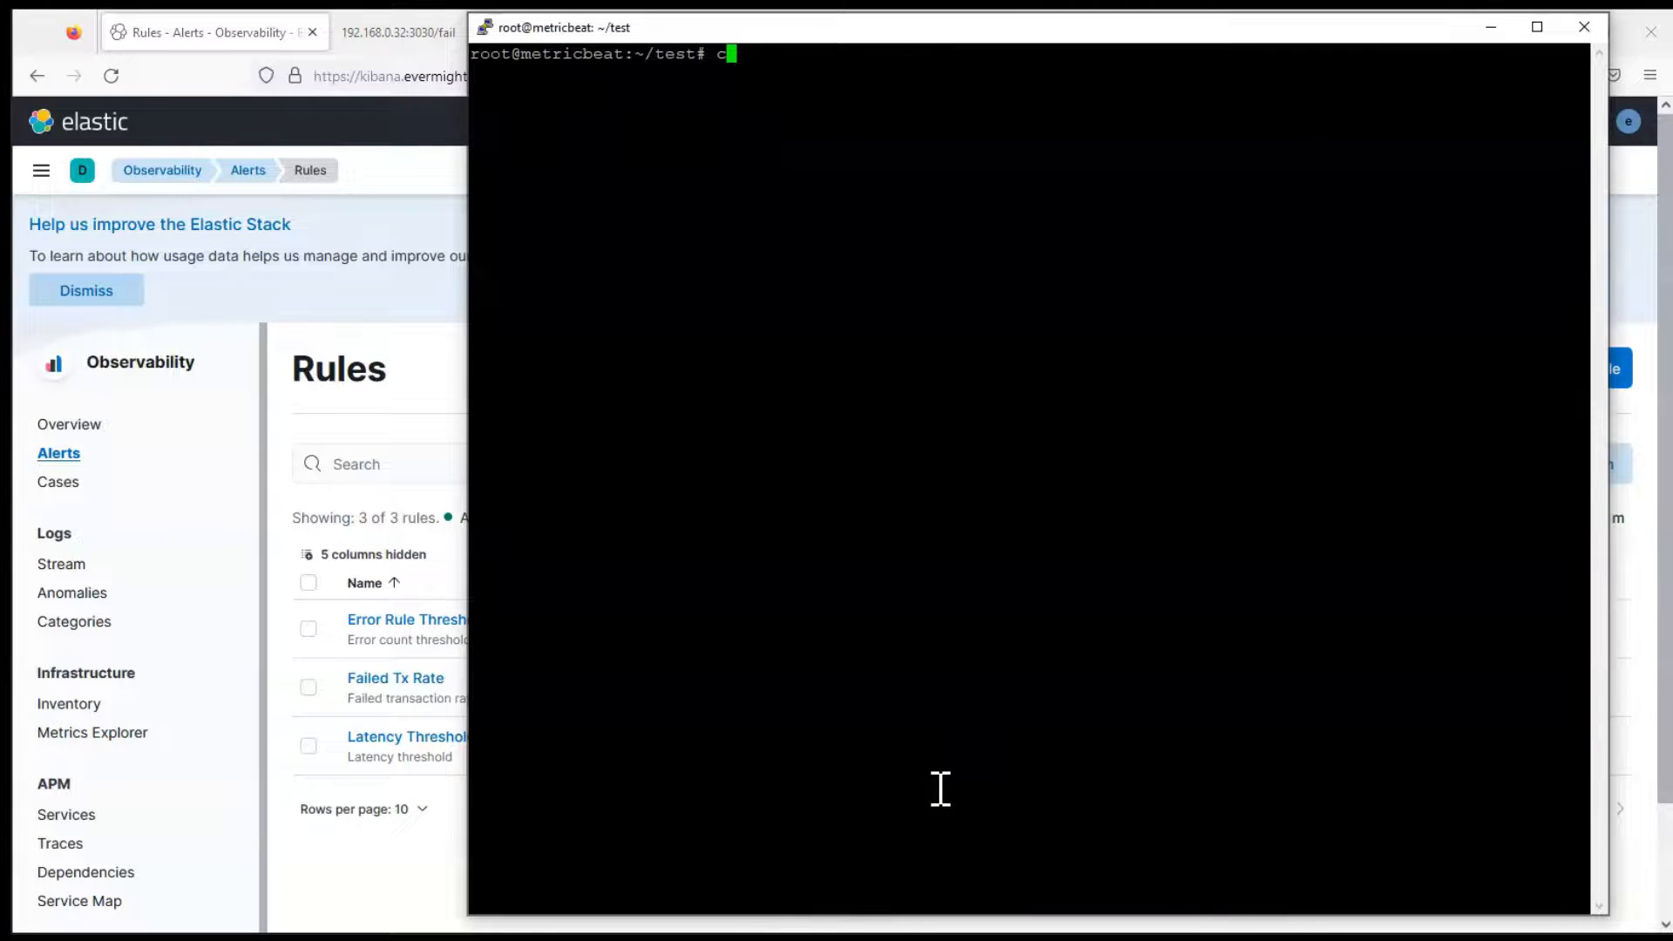
pyautogui.write('d ..')
pyautogui.press('Return')
pyautogui.write('vi node/')
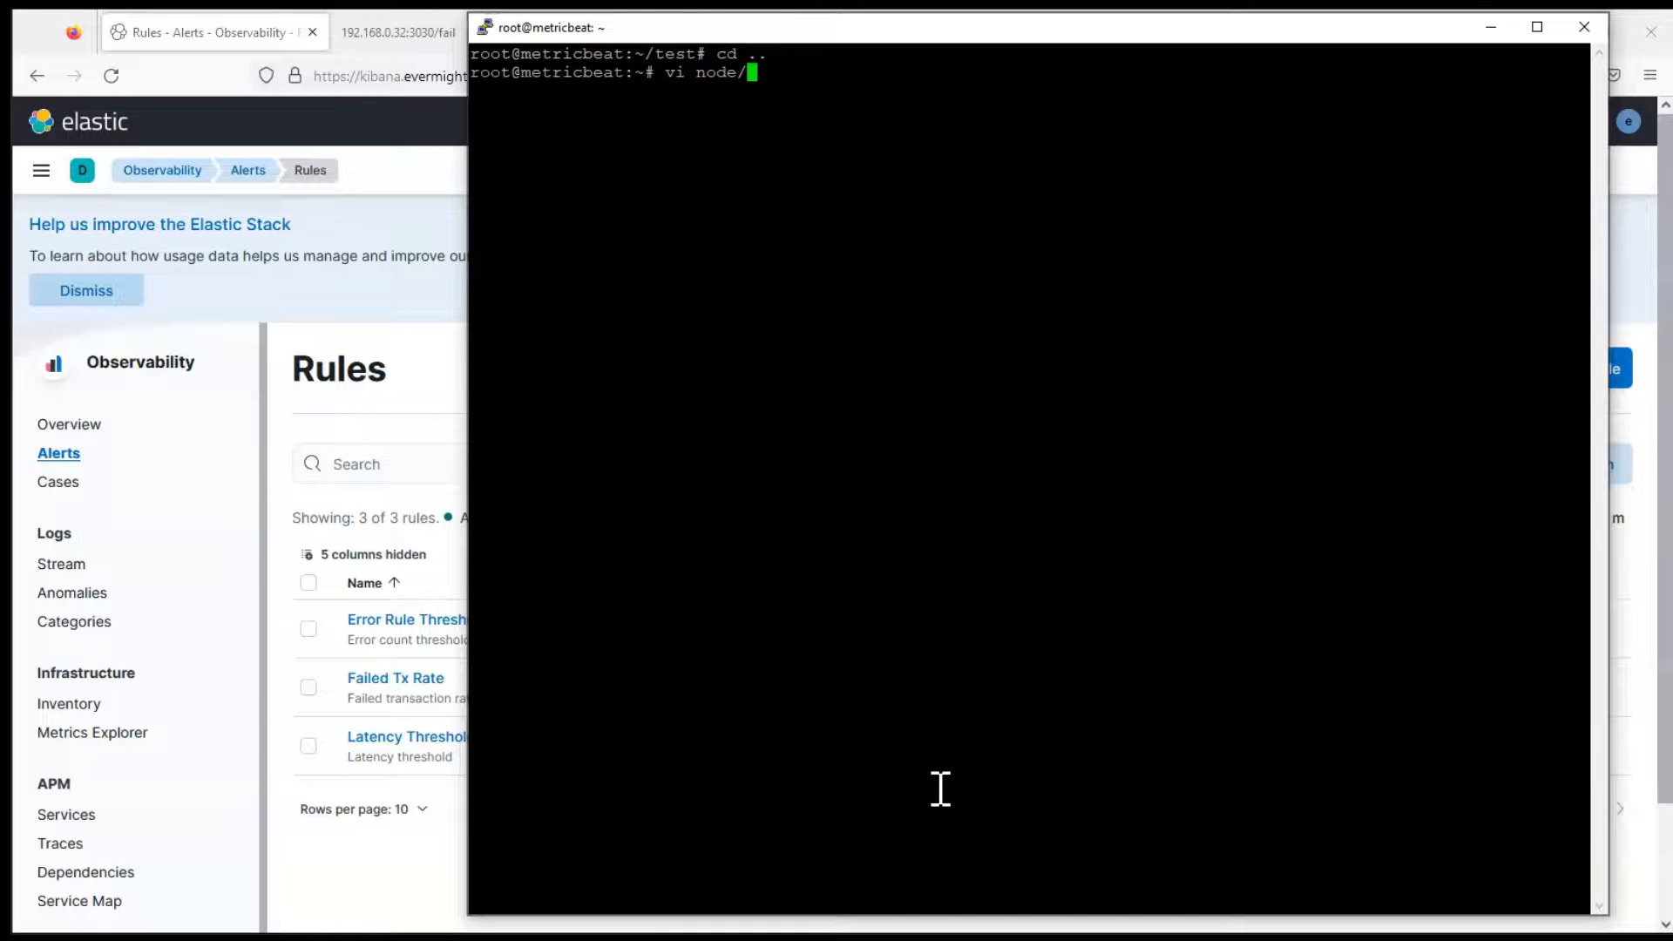
pyautogui.write('apm/index.js')
pyautogui.press('Return')
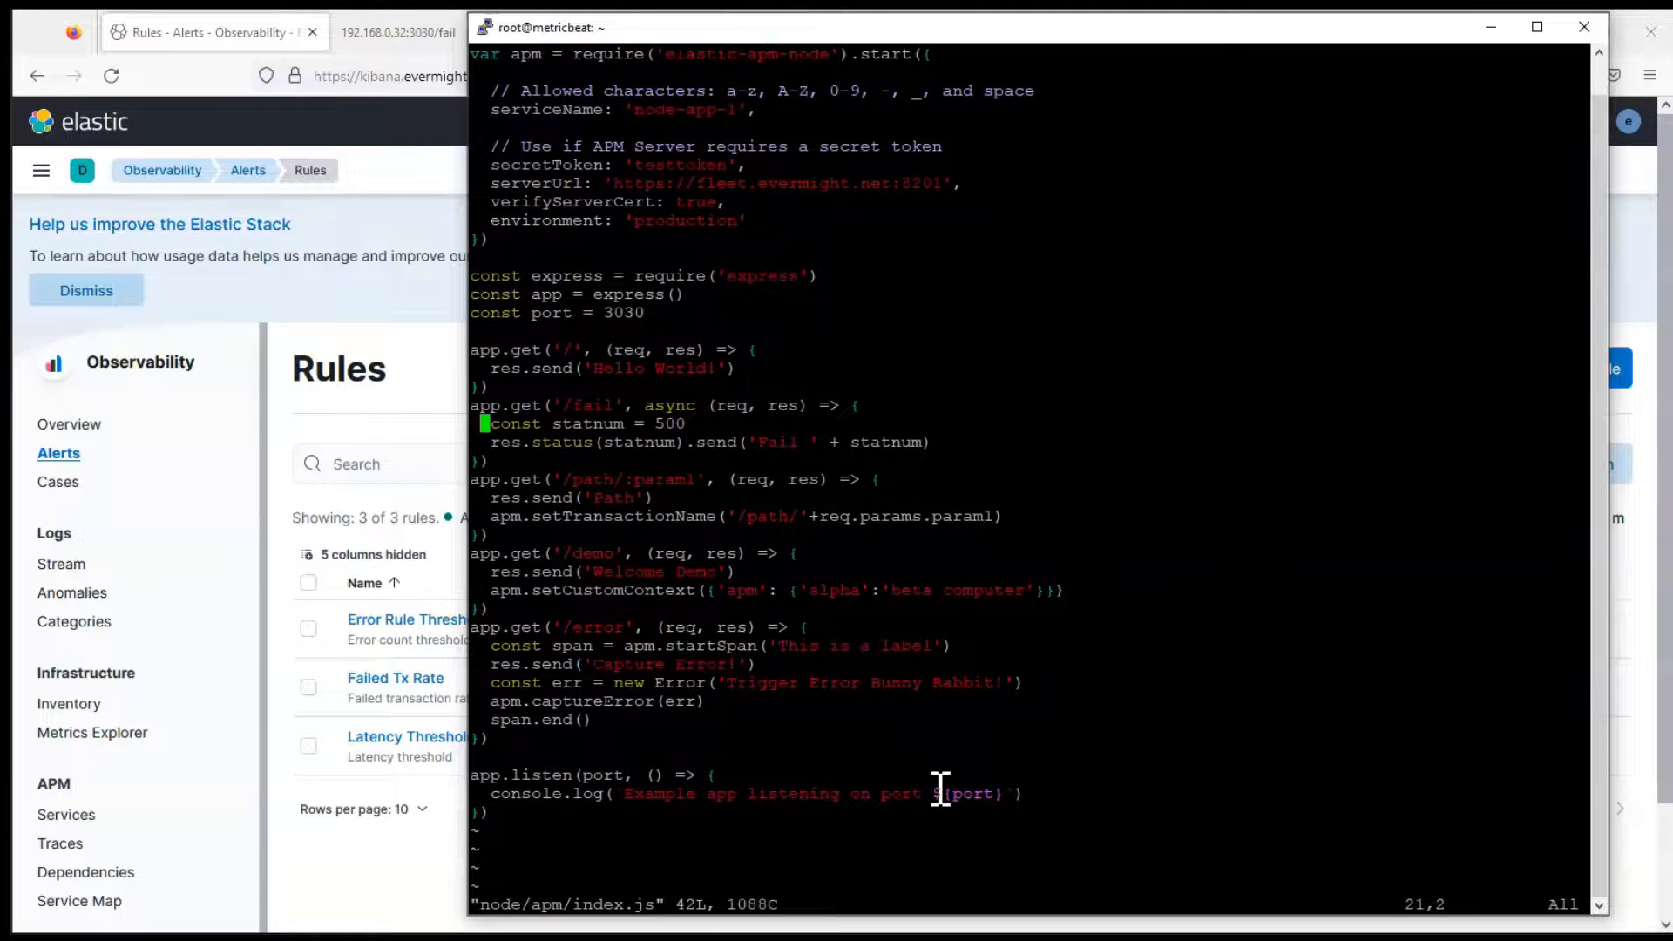
# - Below the /fail route, insert an async /latency route that waits t = 10000 and sends 'Wait ' + t, then save and exit vi
pyautogui.hotkey('alt', 'Tab')
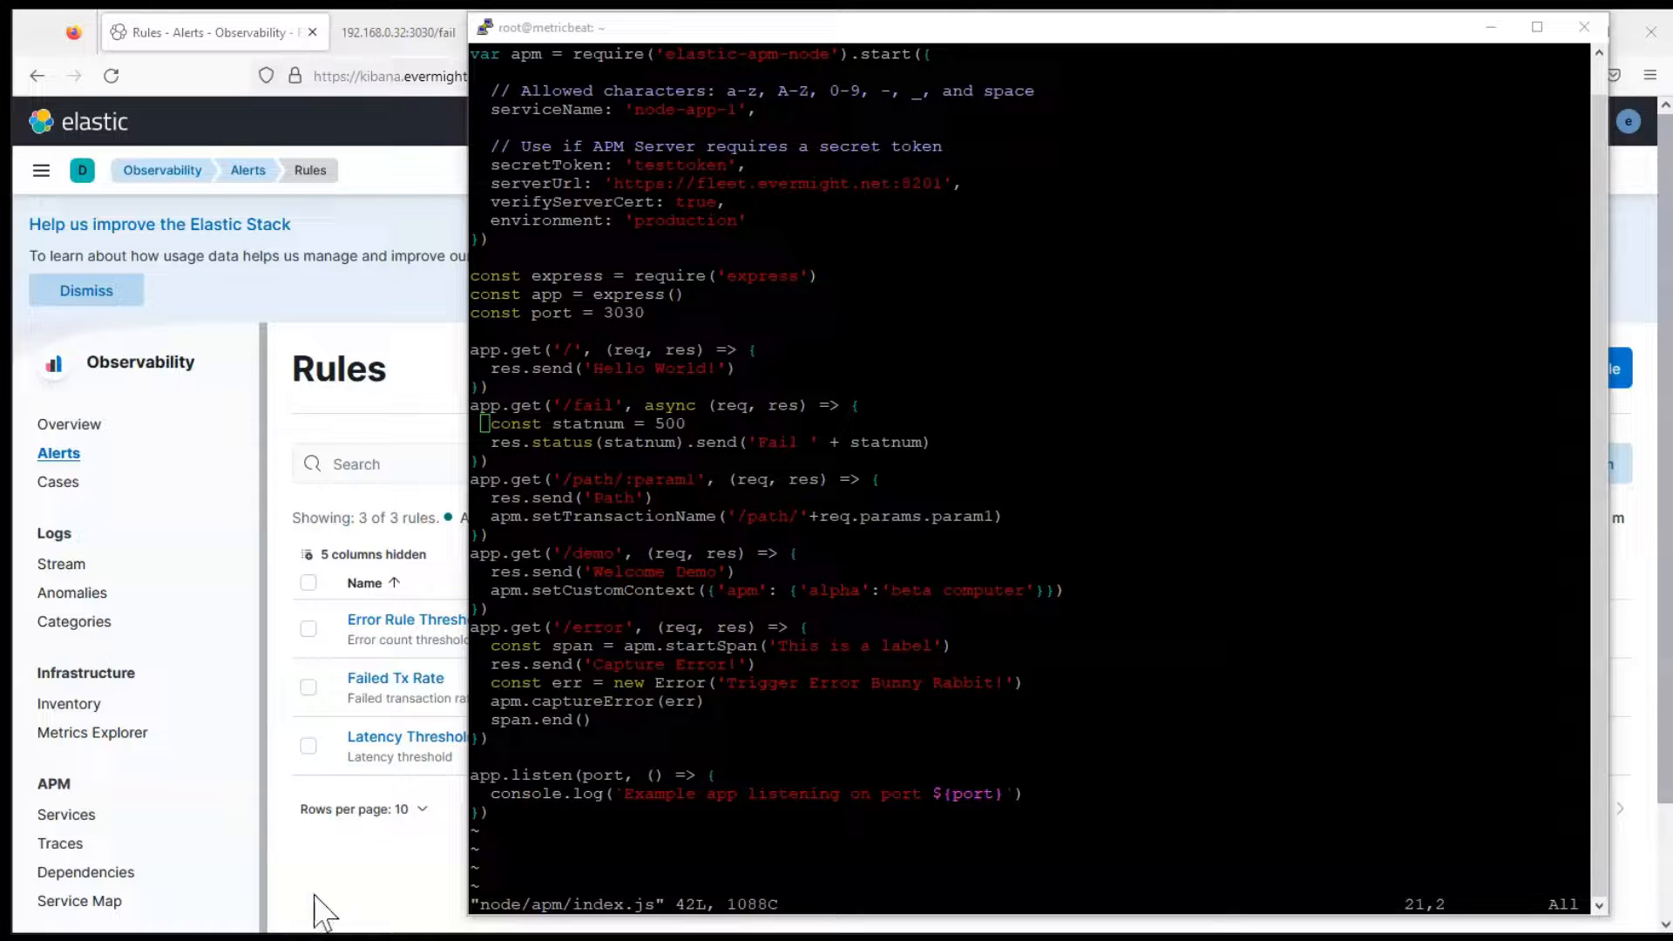
pyautogui.click(974, 704)
pyautogui.press('Down')
pyautogui.press('Down')
pyautogui.press('o')
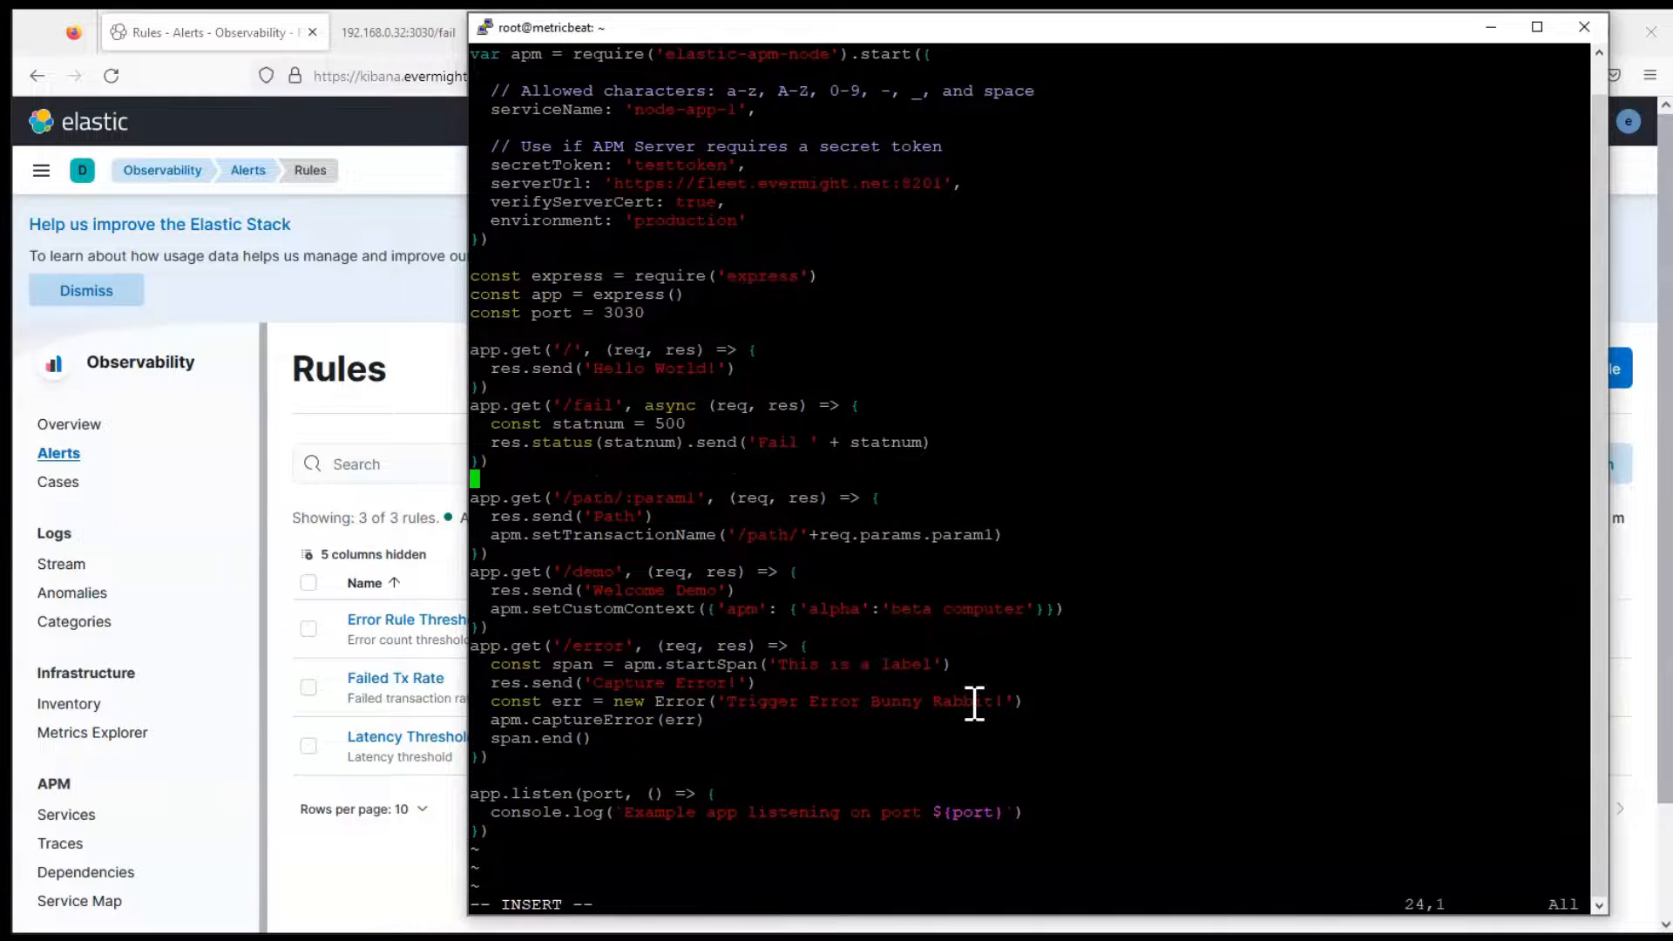
pyautogui.rightClick(691, 554)
pyautogui.press('Escape')
pyautogui.write(':w')
pyautogui.press('Return')
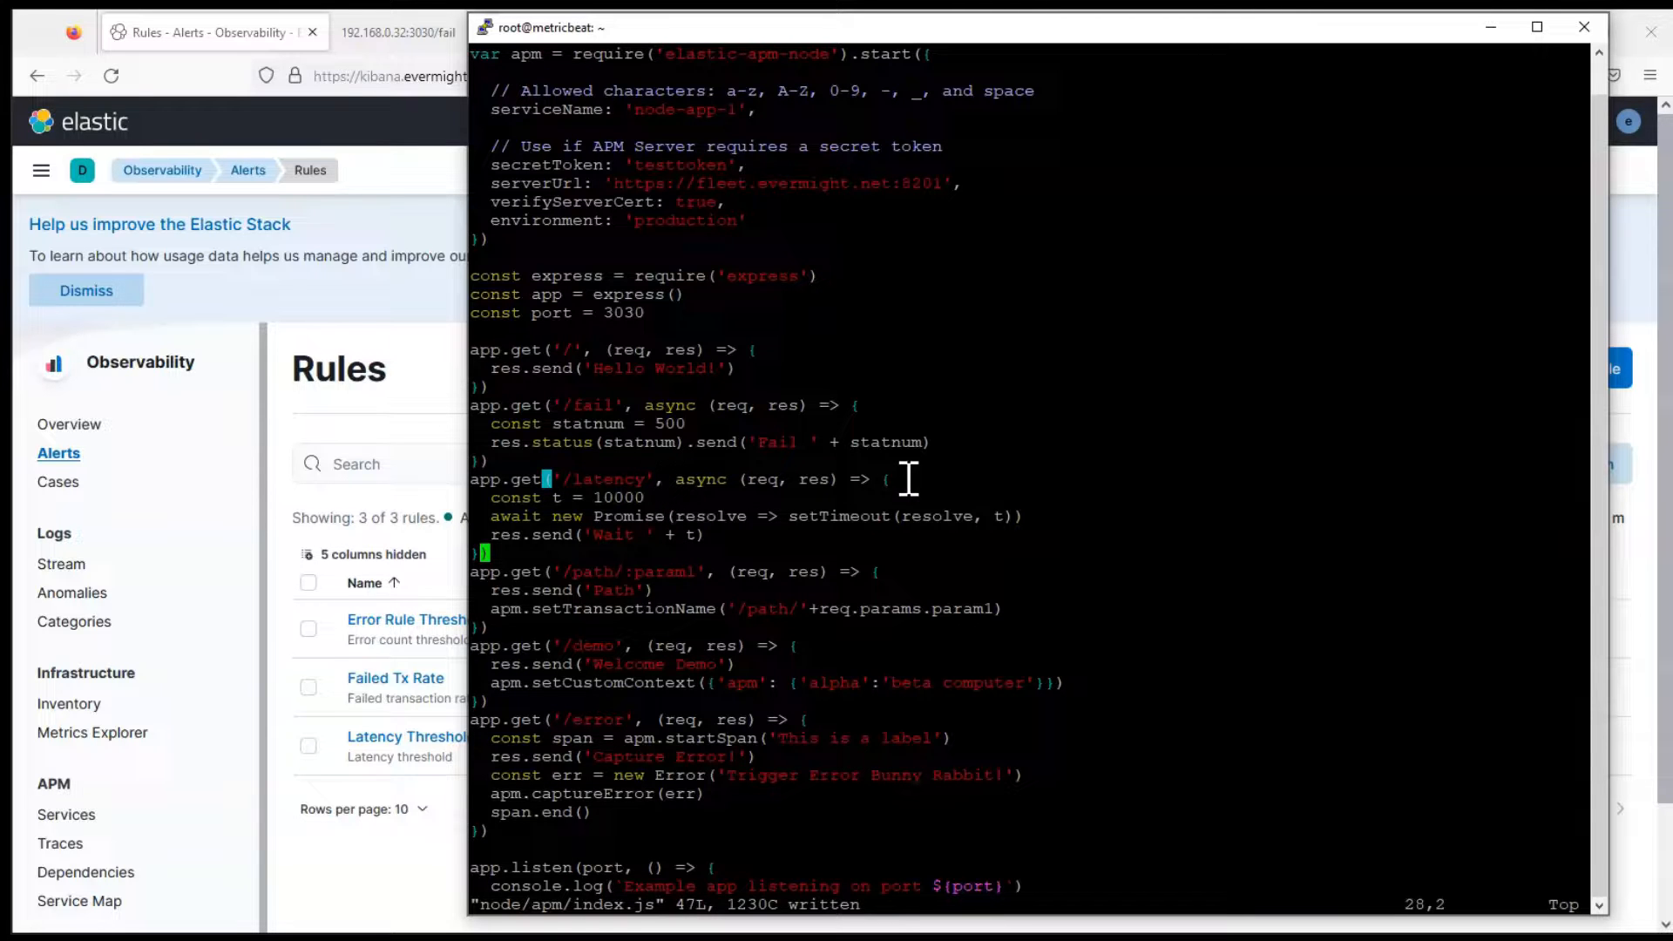
pyautogui.moveTo(1049, 514); pyautogui.dragTo(520, 517)
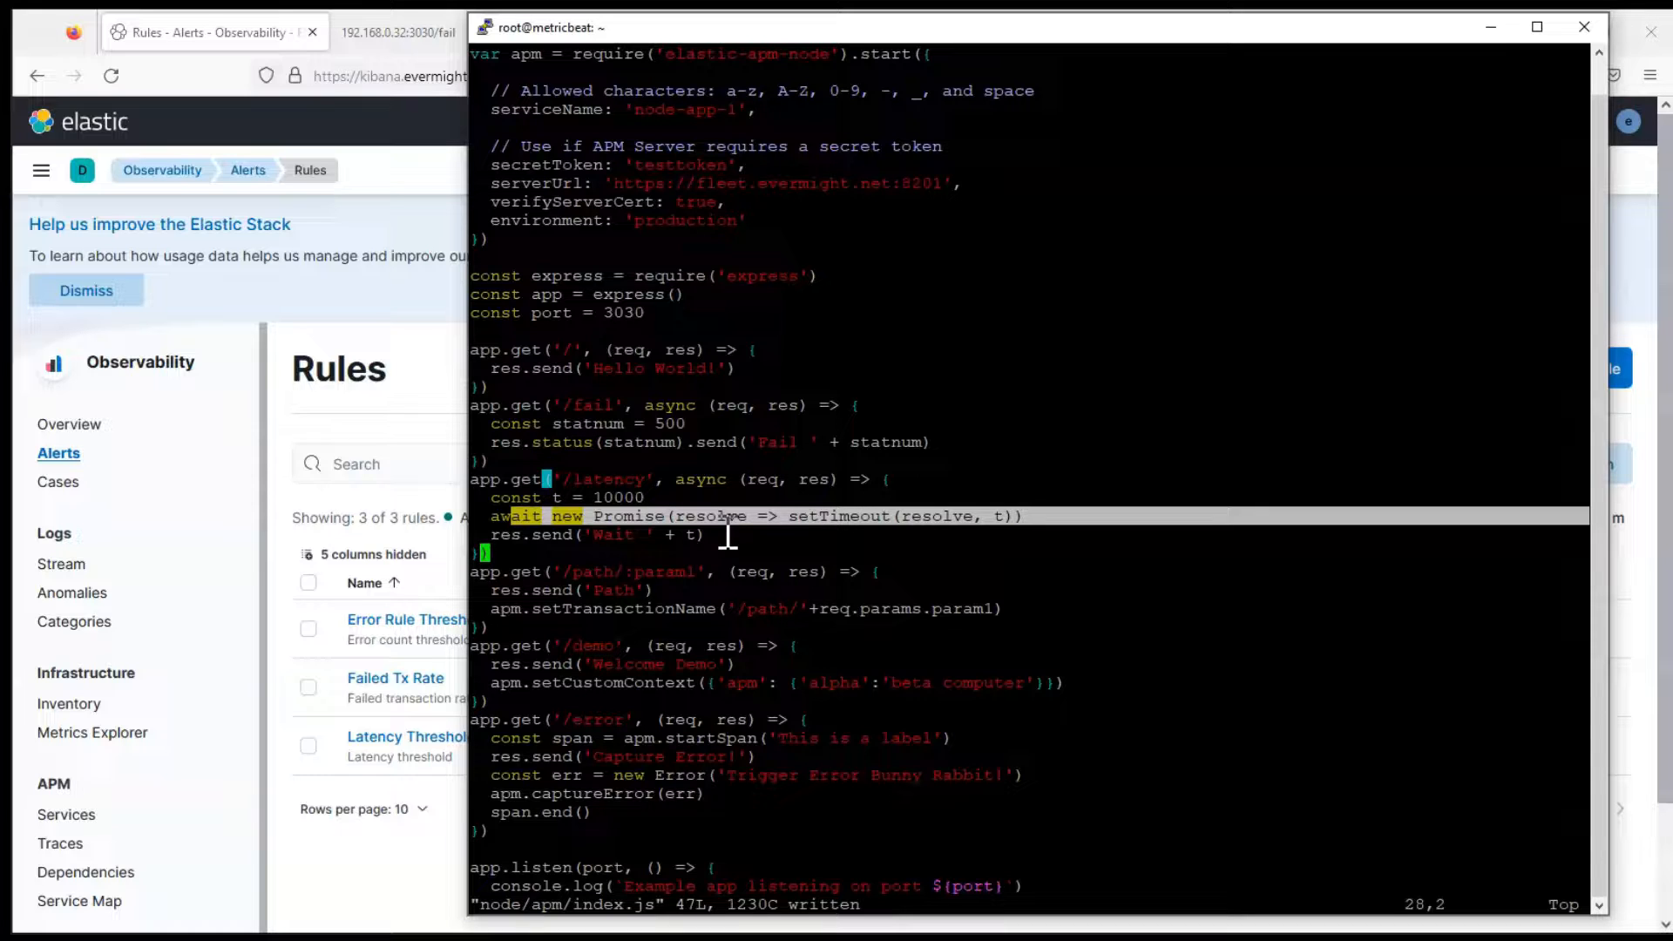
pyautogui.write(':q')
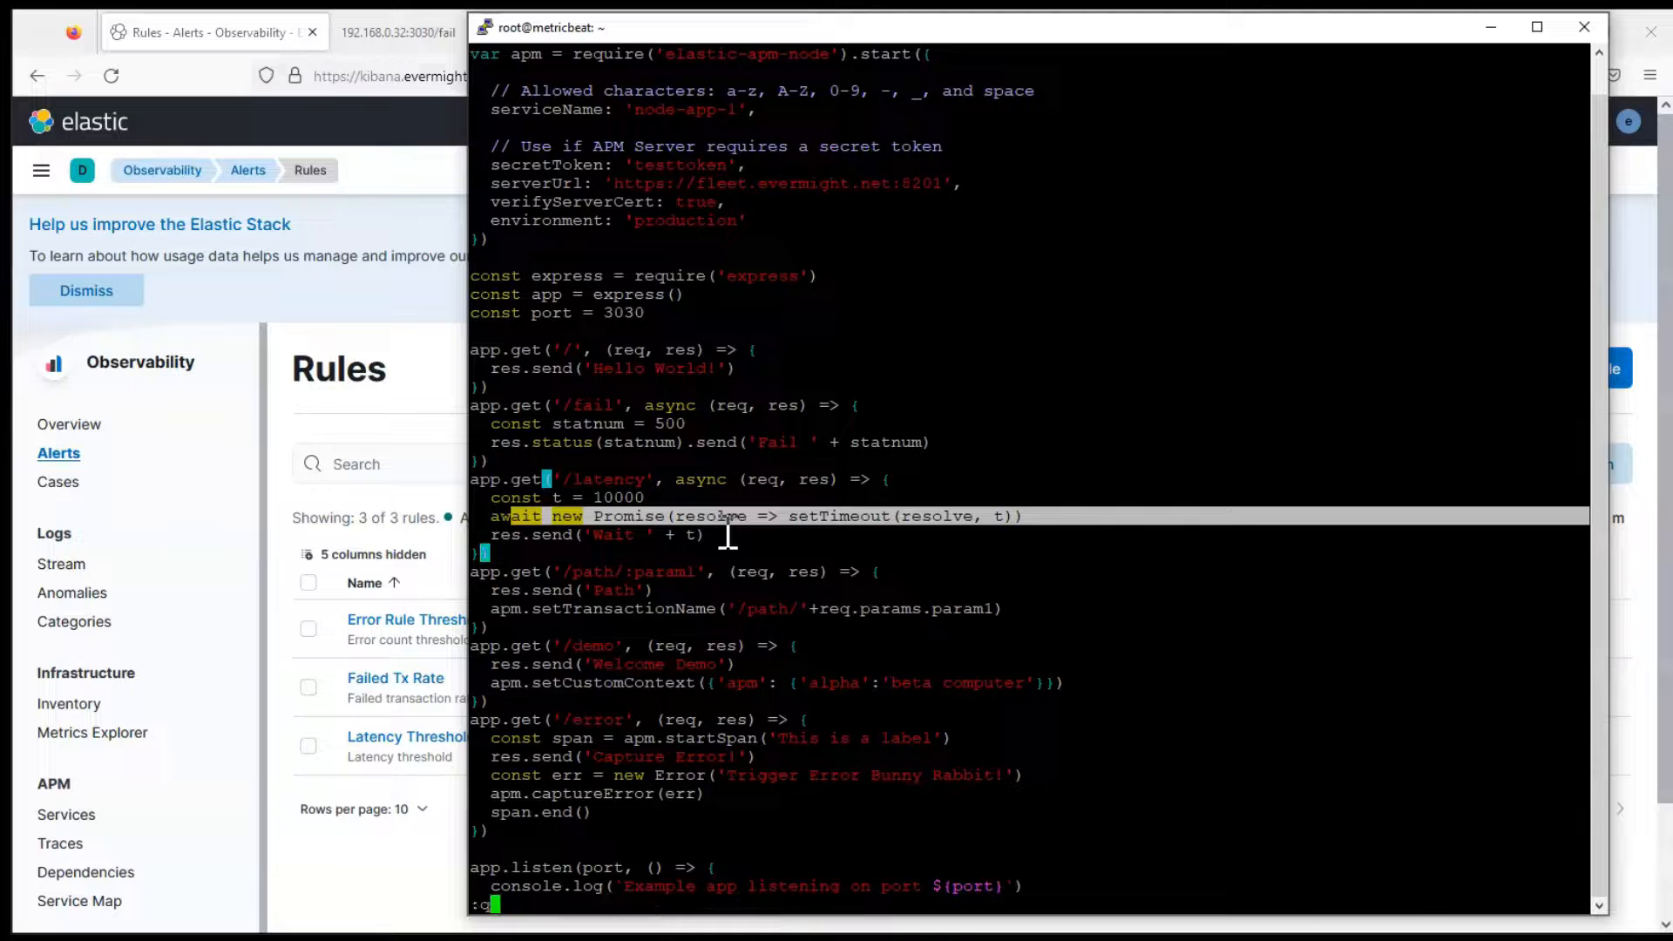
pyautogui.press('Return')
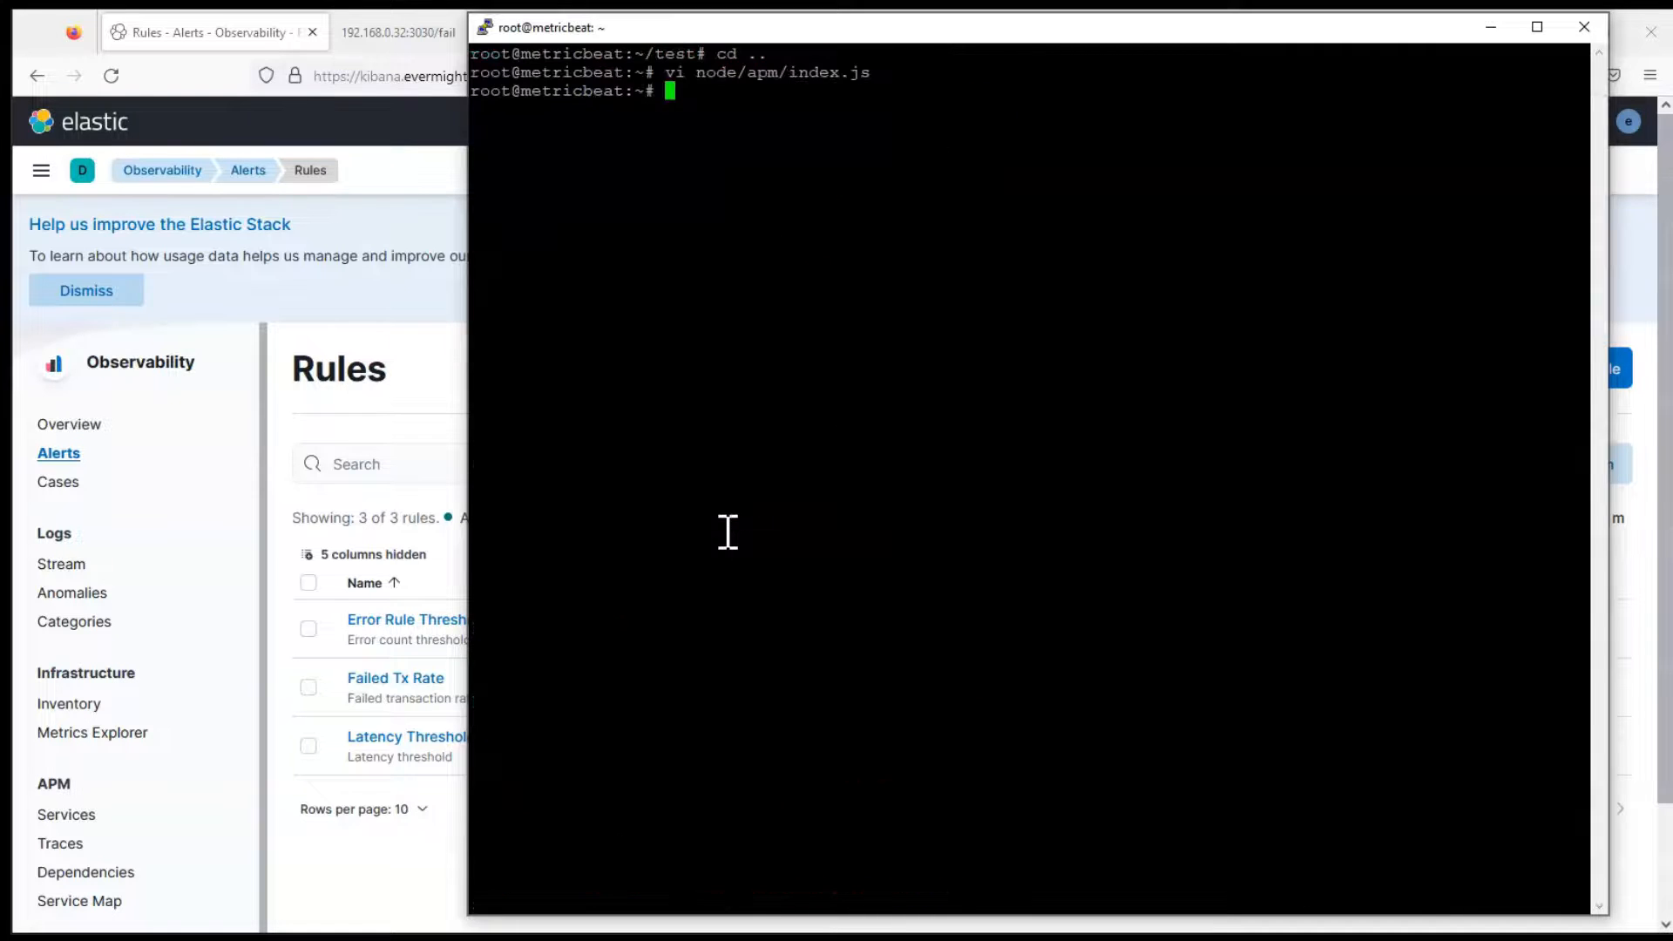
# - Restart nodeapm.service with systemctl in the terminal
pyautogui.hotkey('alt', 'Tab')
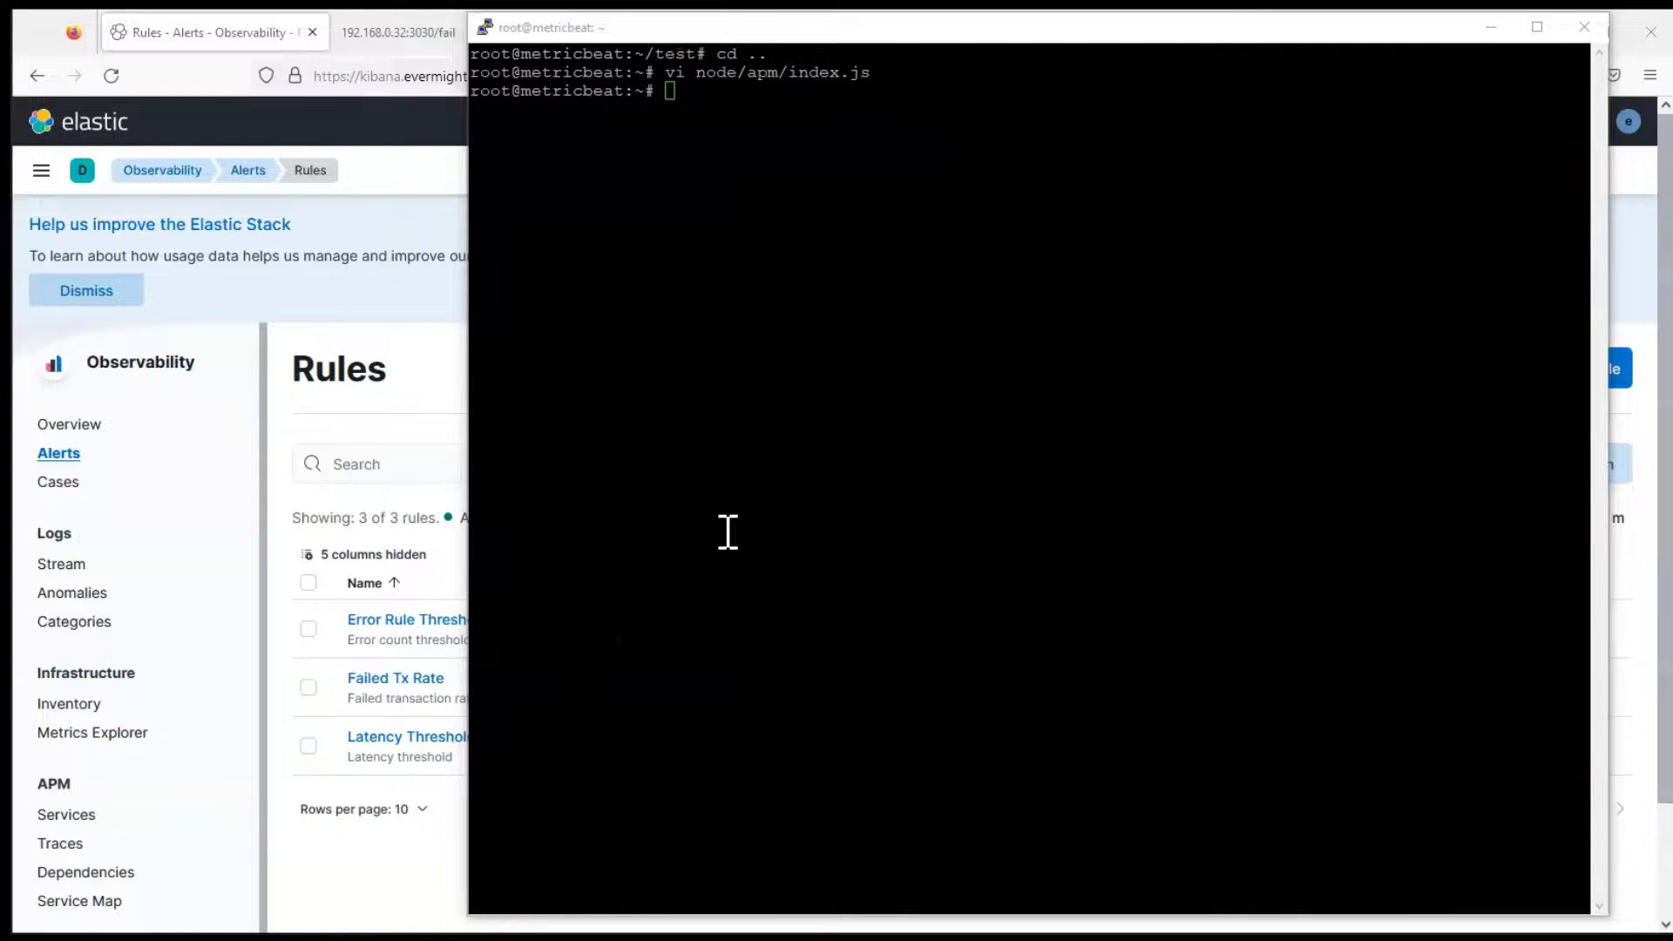
pyautogui.click(728, 533)
pyautogui.write('systemc')
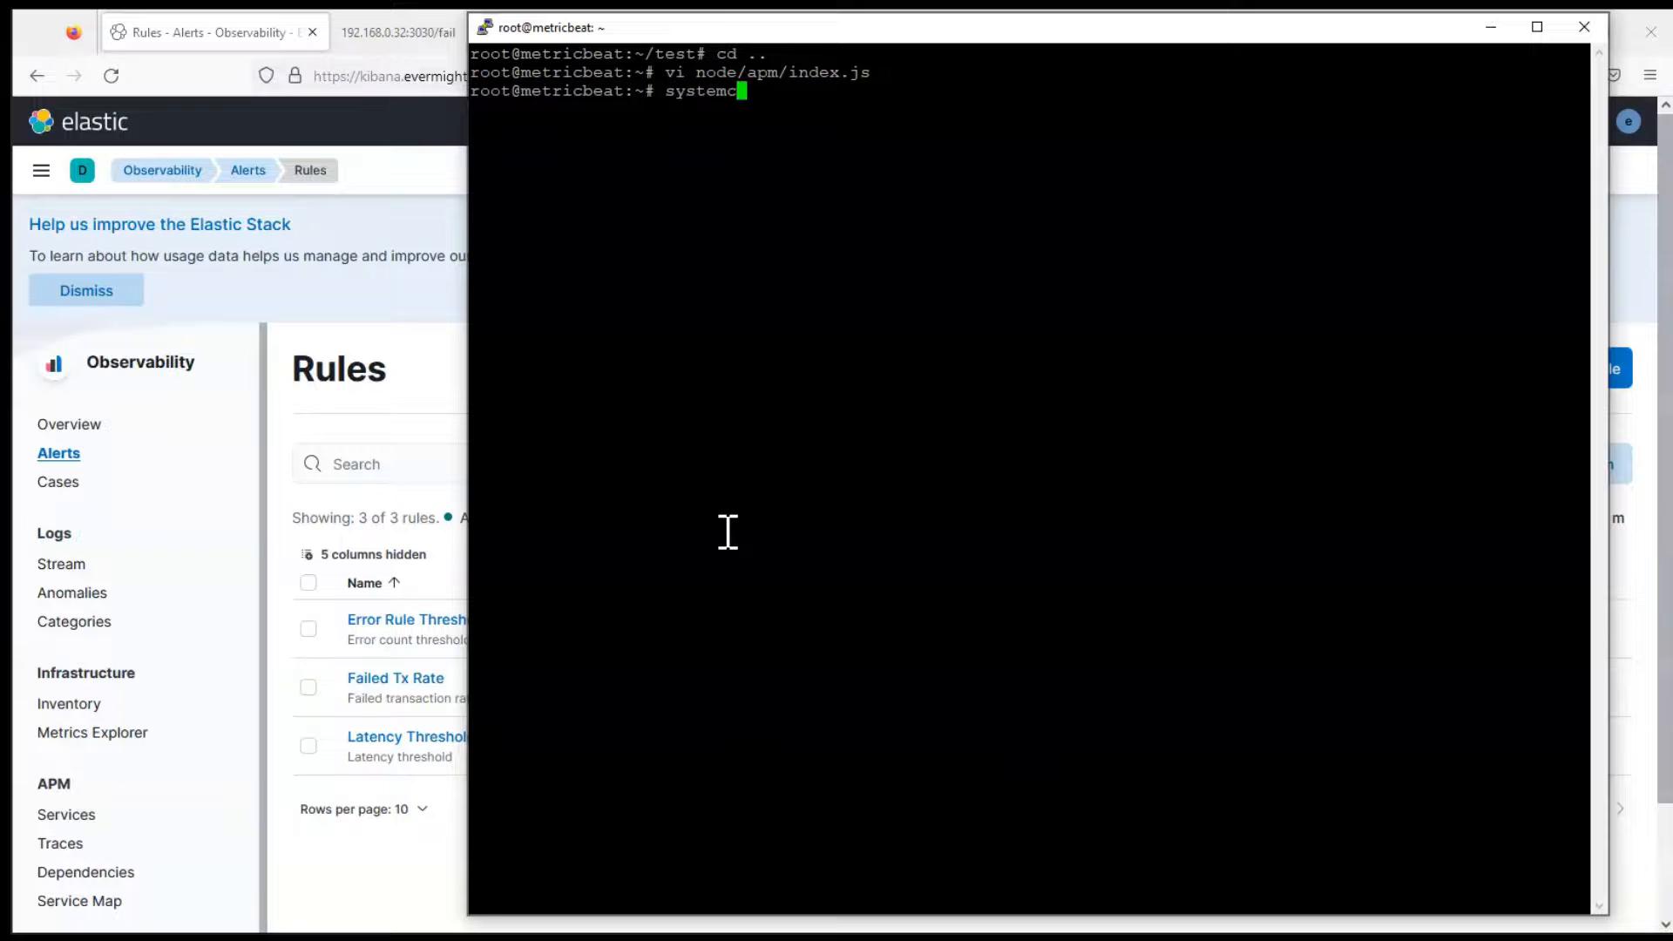
pyautogui.write('tl restart nodeapm.service')
pyautogui.press('Return')
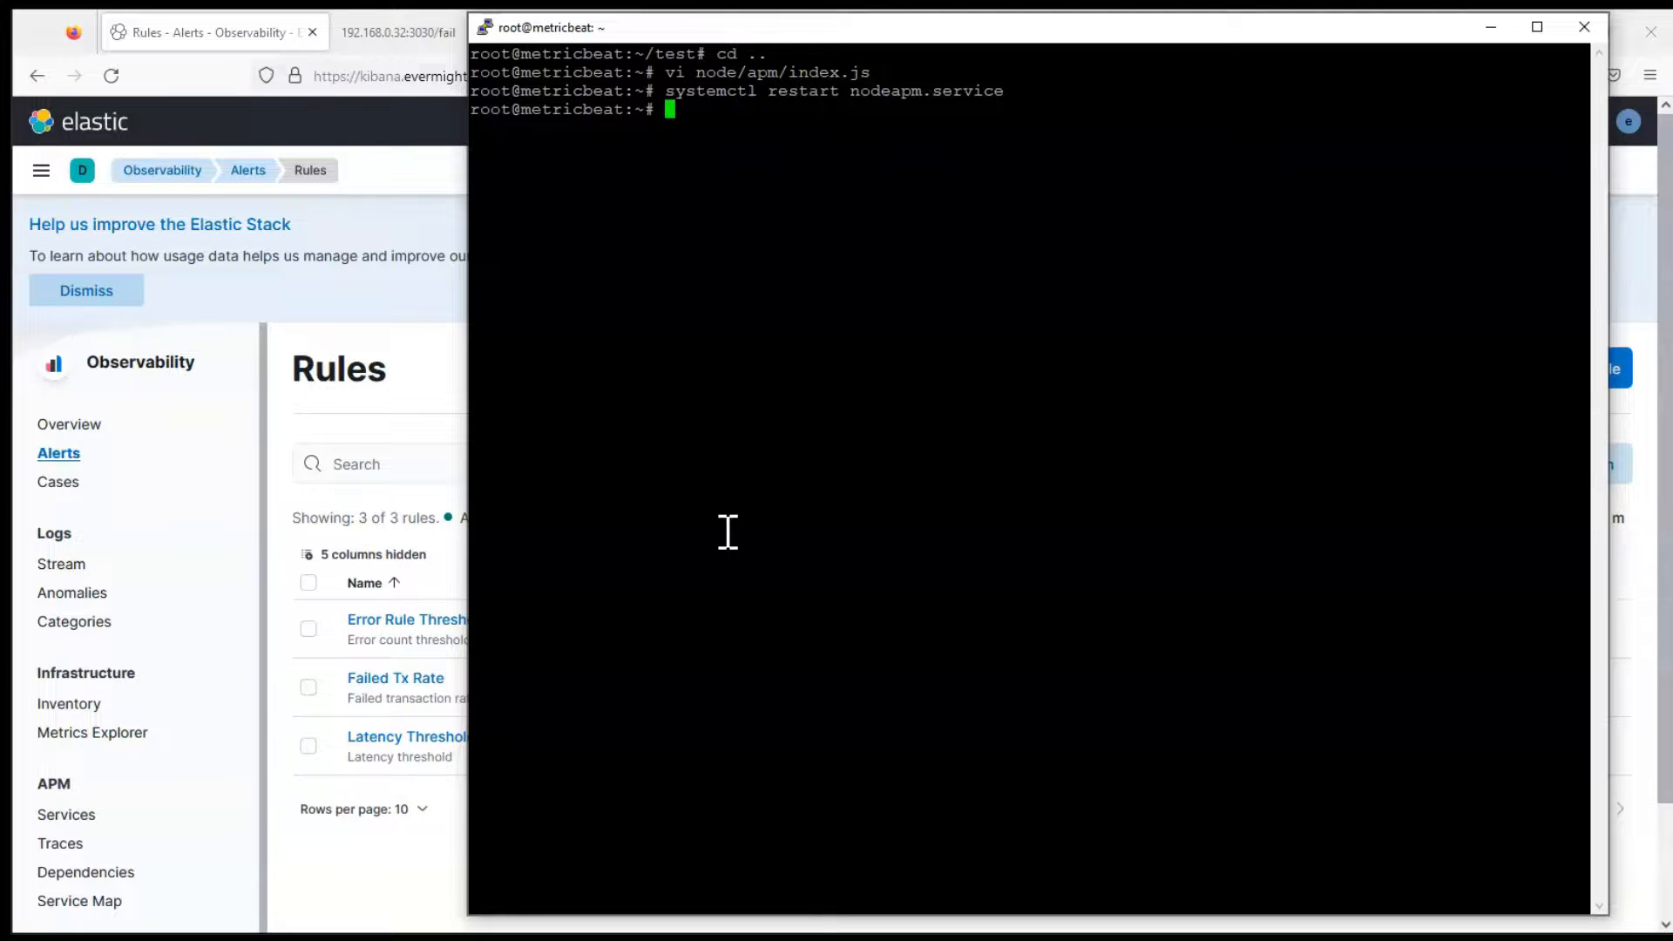
# - Load 192.168.0.32:3030/latency in the browser page that holds the Node app's fail route
pyautogui.click(405, 37)
pyautogui.click(465, 82)
pyautogui.press('Delete')
pyautogui.press('Delete')
pyautogui.press('Delete')
pyautogui.press('Delete')
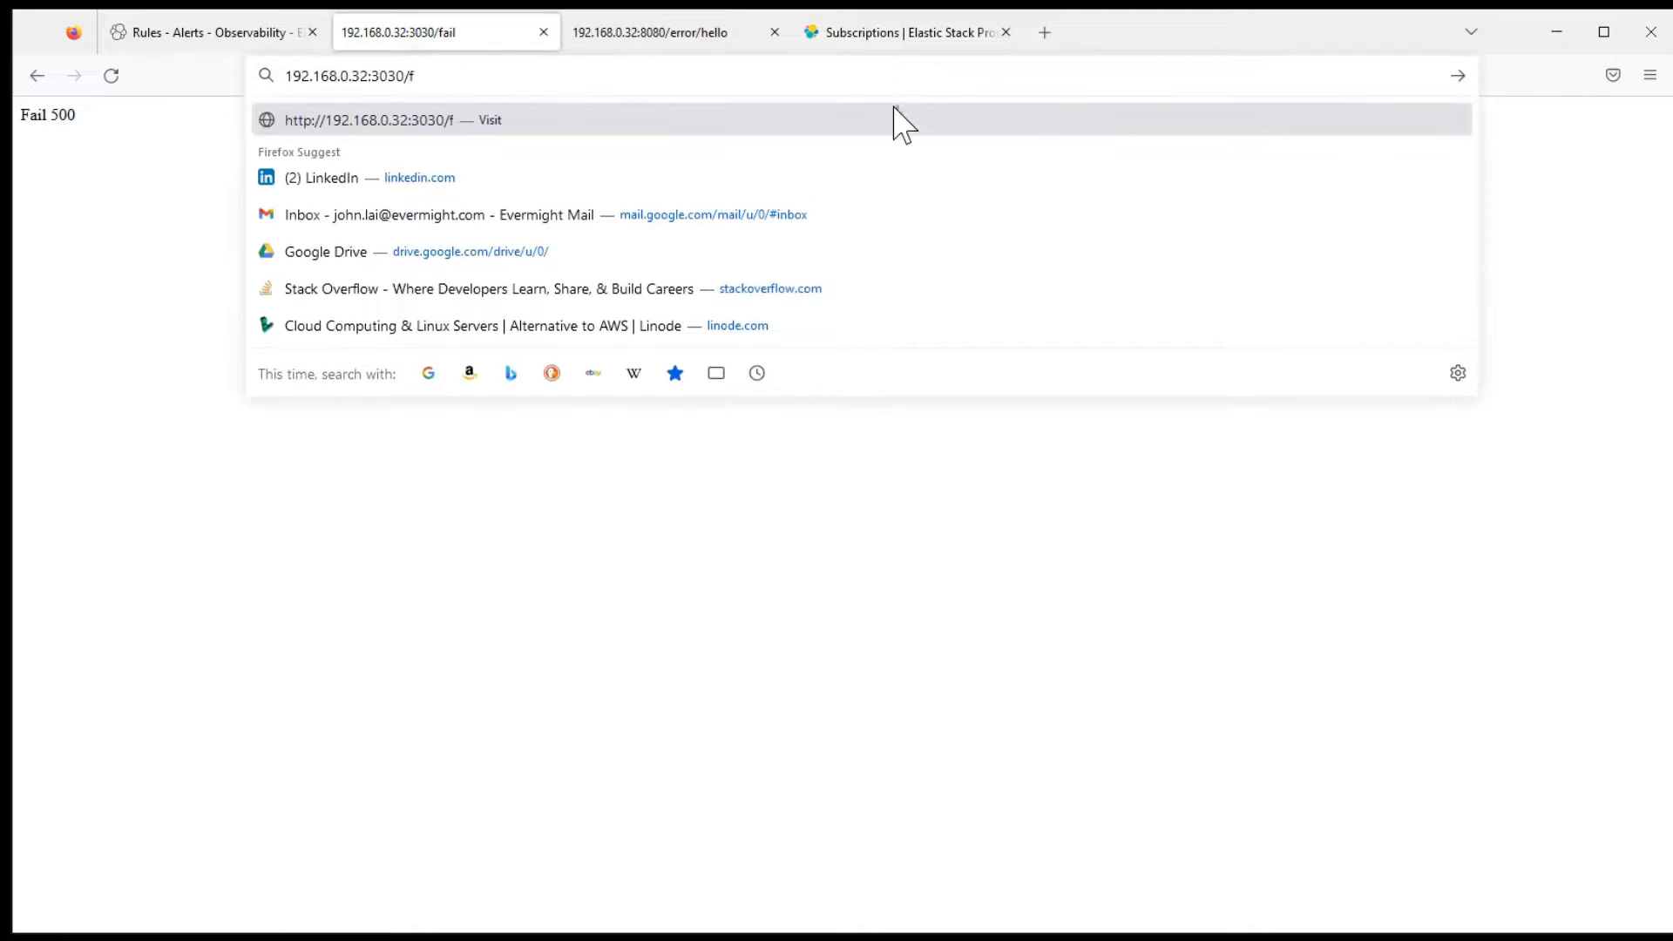
pyautogui.write('latency')
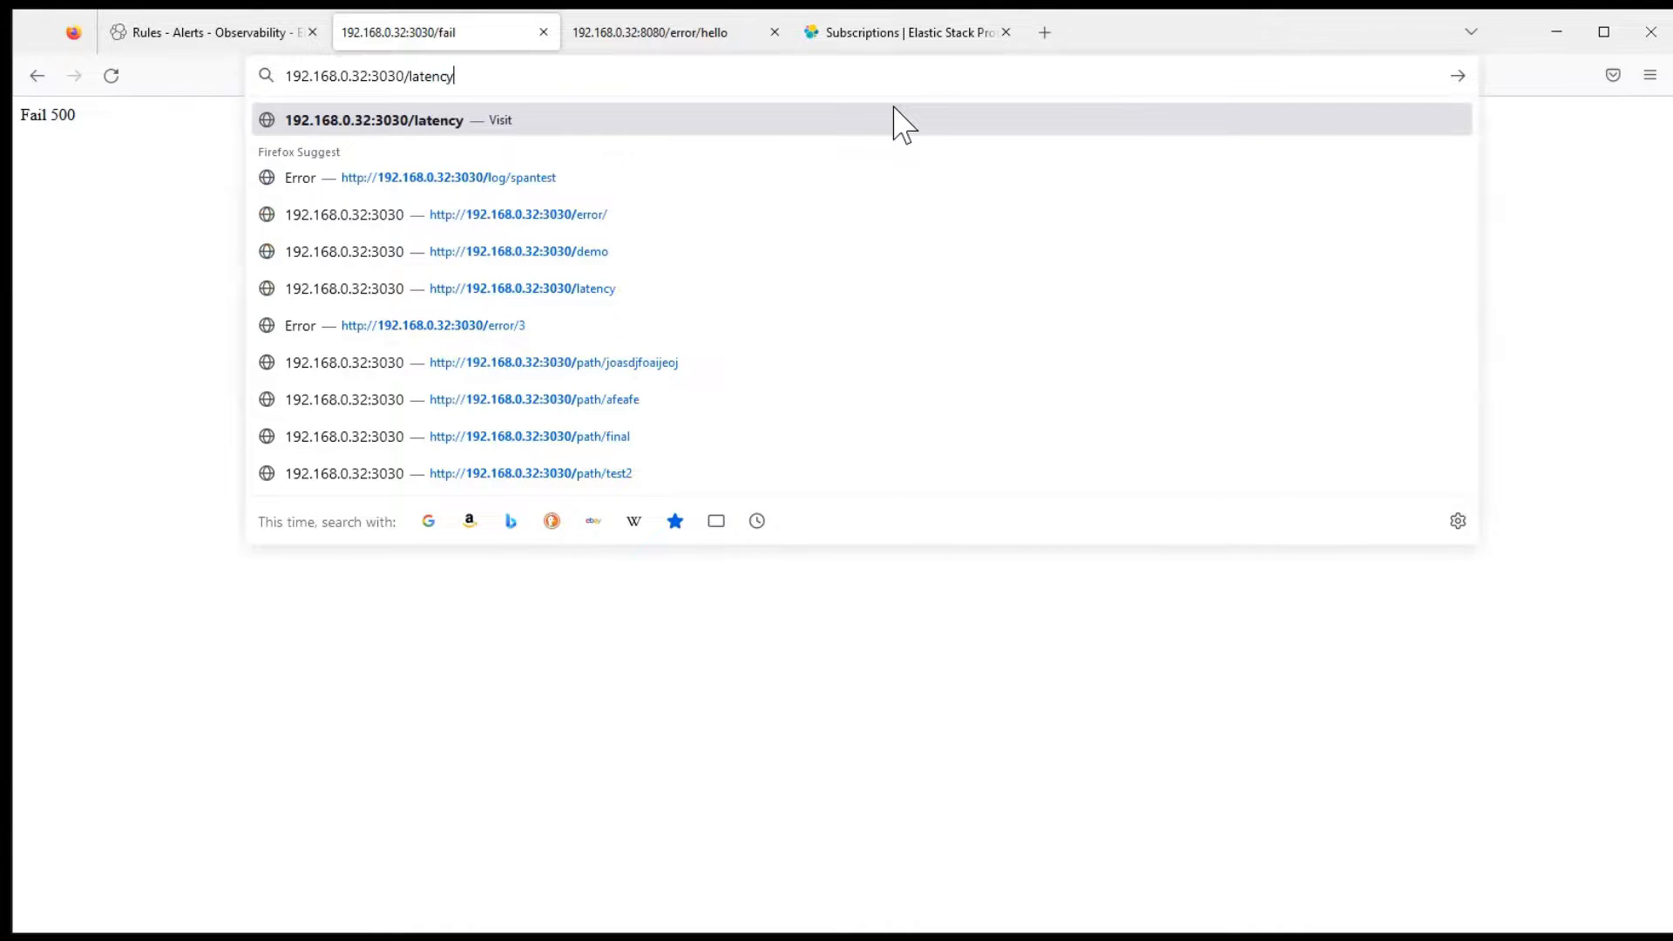
pyautogui.press('Return')
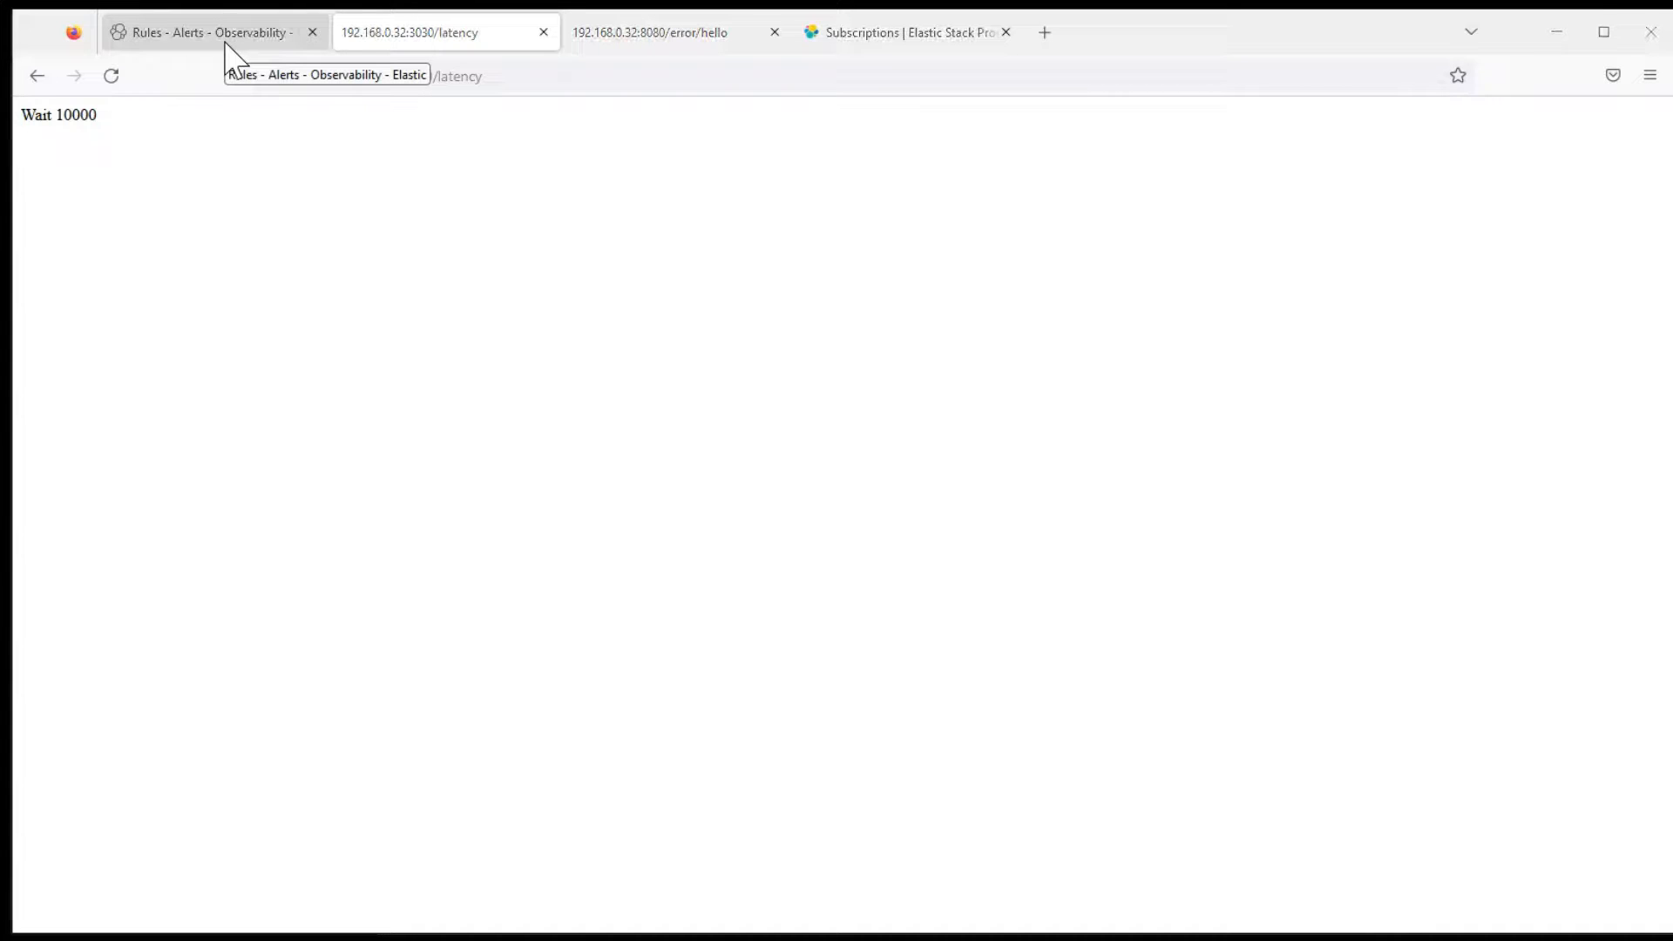
# - Return to the terminal, change to the ~/test directory and list its files
pyautogui.hotkey('alt', 'Tab')
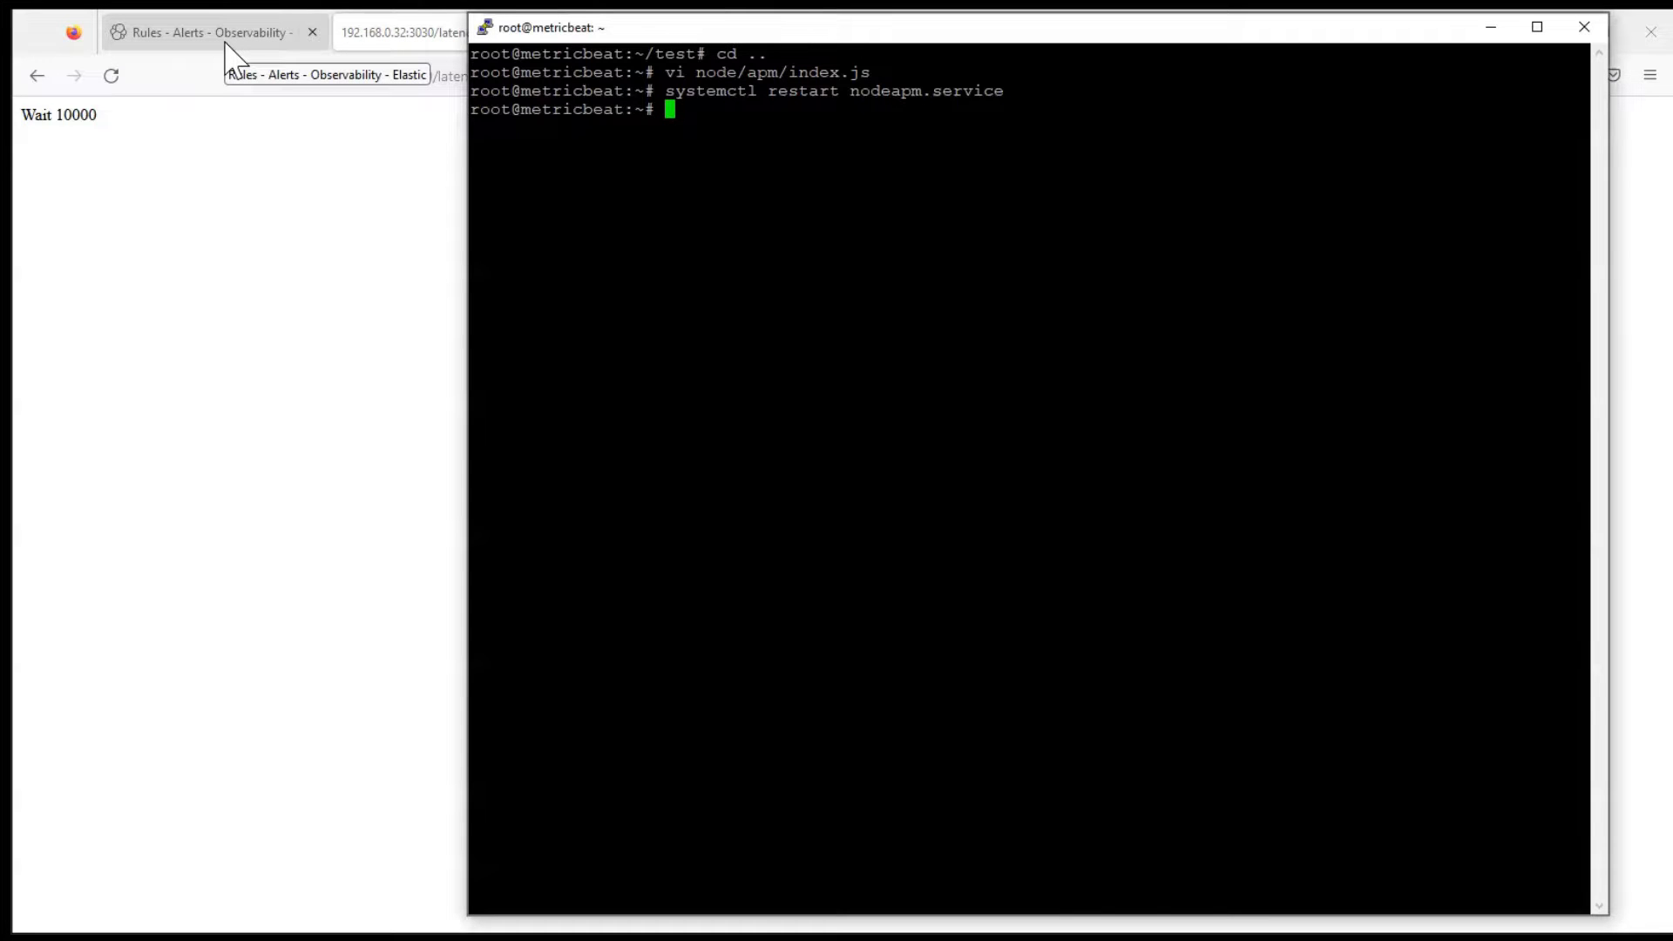
pyautogui.write('cd ')
pyautogui.write('/bash')
pyautogui.press('BackSpace')
pyautogui.press('BackSpace')
pyautogui.press('BackSpace')
pyautogui.press('BackSpace')
pyautogui.press('BackSpace')
pyautogui.write('~')
pyautogui.write('/ba')
pyautogui.press('BackSpace')
pyautogui.press('BackSpace')
pyautogui.write('test/')
pyautogui.press('Return')
pyautogui.write('ls')
pyautogui.press('Return')
# - Open ping.sh in vi and duplicate the curl line that requests the /fail route
pyautogui.write('vi ping.sh')
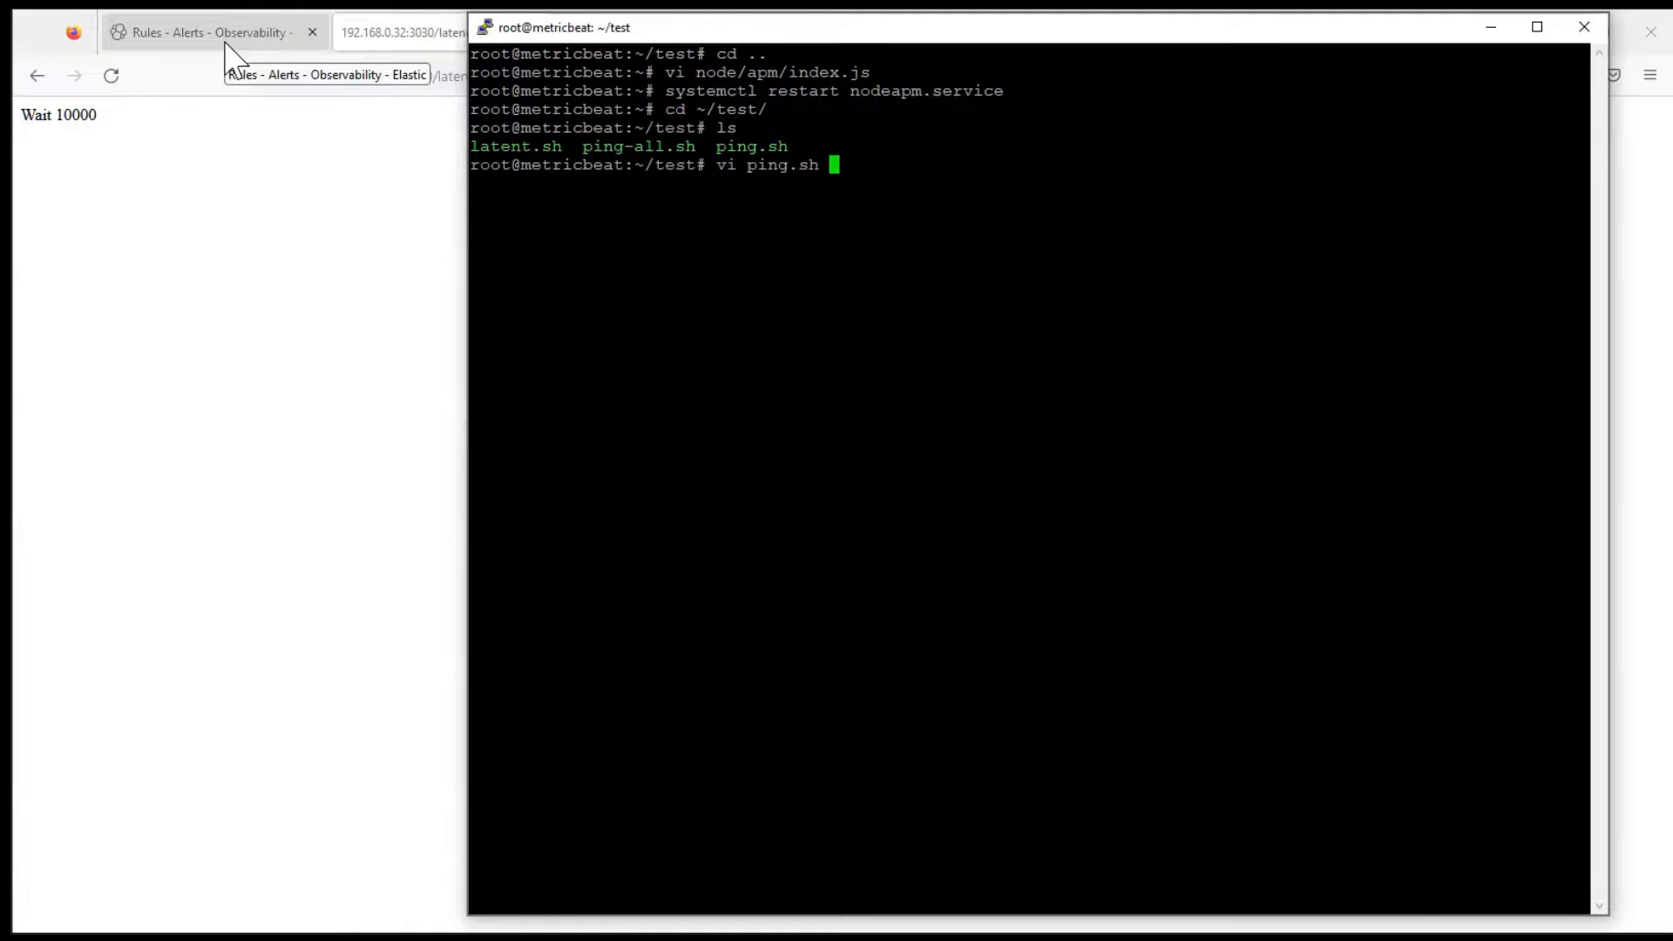
pyautogui.press('Tab')
pyautogui.press('Return')
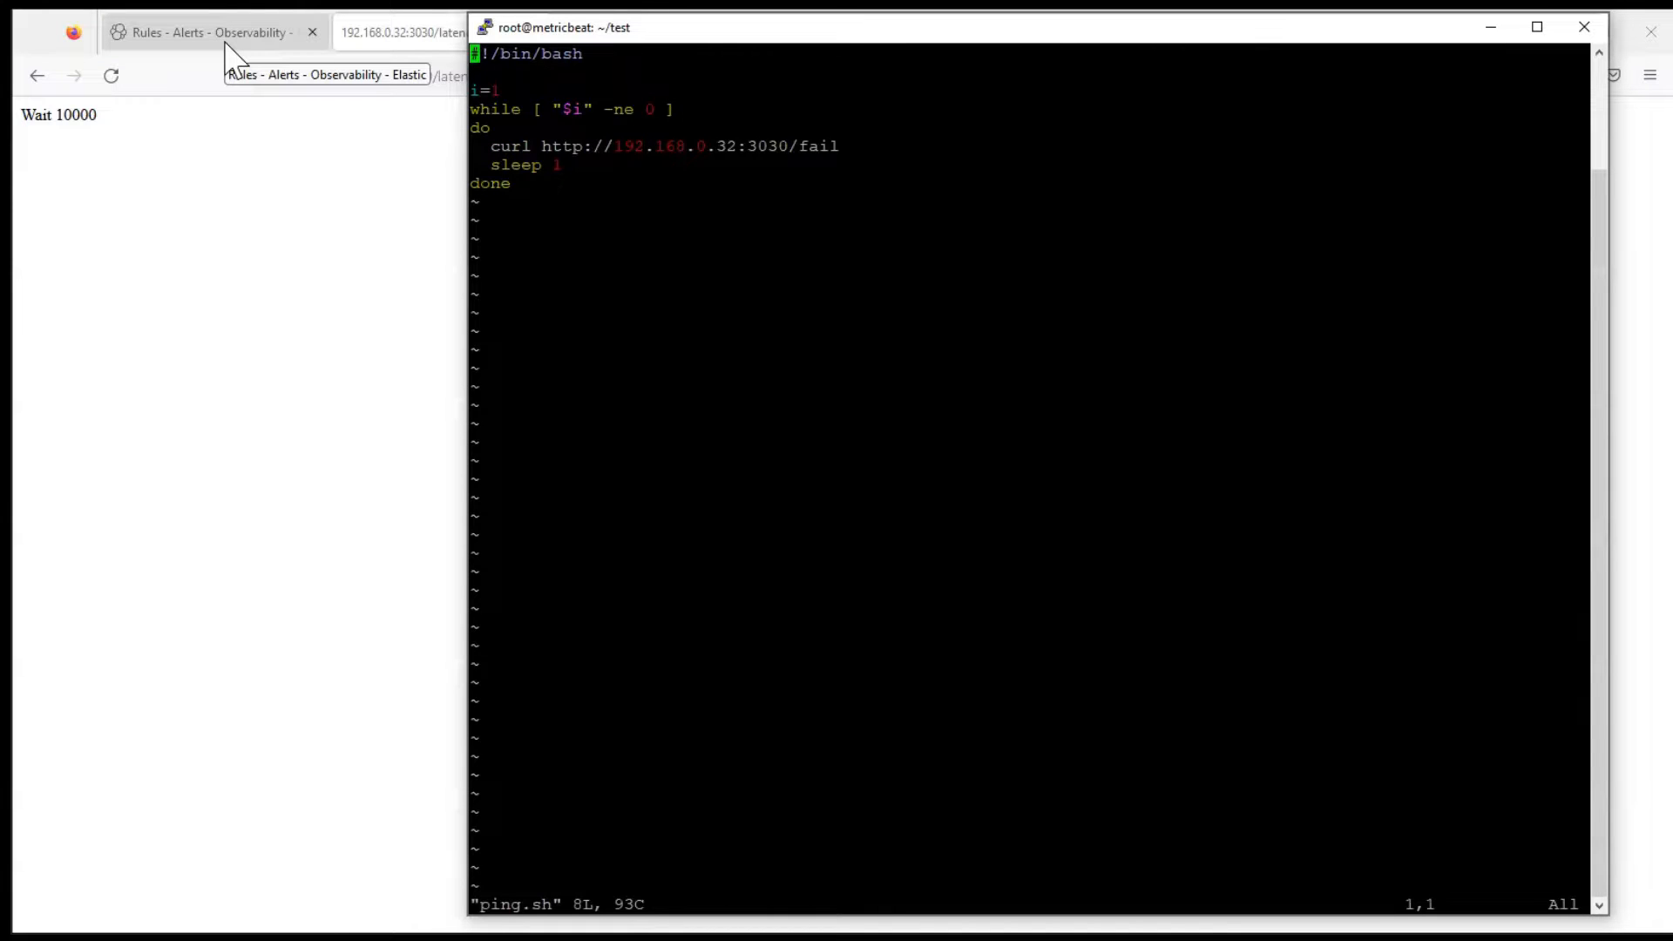
pyautogui.press('Down')
pyautogui.press('Down')
pyautogui.press('Down')
pyautogui.press('Down')
pyautogui.press('Down')
pyautogui.press('y')
pyautogui.press('y')
pyautogui.press('p')
pyautogui.press('Up')
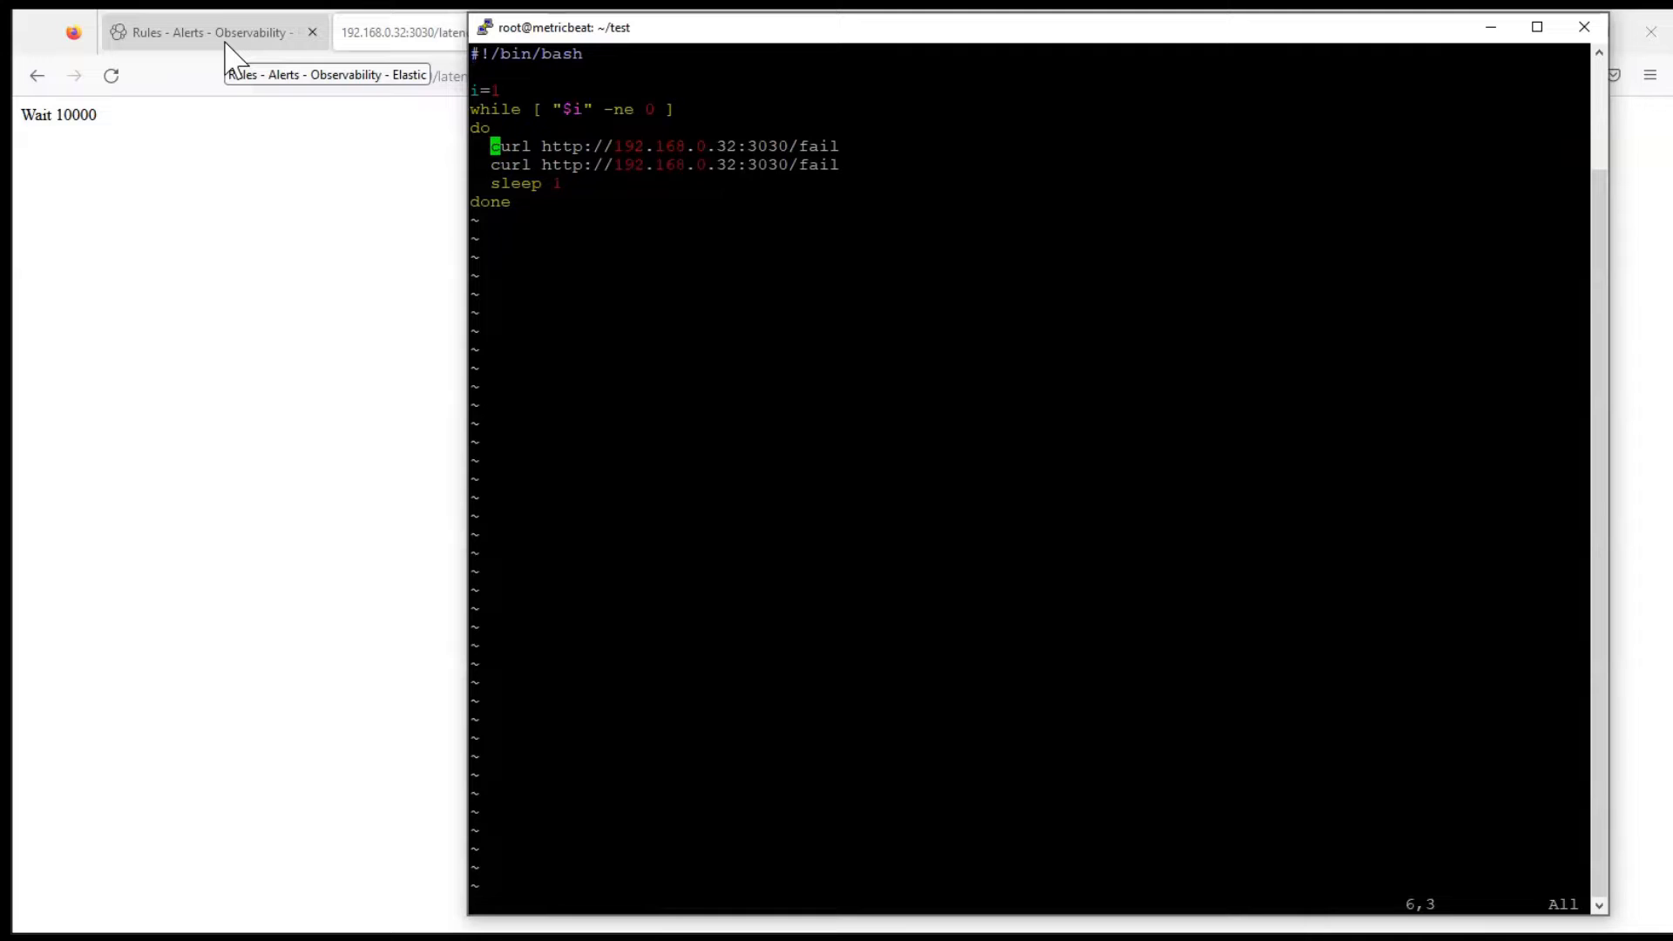
# - Comment out the first curl line, change the second one's path to /latency, and save and close ping.sh
pyautogui.write('i')
pyautogui.write('#')
pyautogui.press('Escape')
pyautogui.press('Down')
pyautogui.press('End')
pyautogui.press('i')
pyautogui.press('End')
pyautogui.press('BackSpace')
pyautogui.press('BackSpace')
pyautogui.press('BackSpace')
pyautogui.press('BackSpace')
pyautogui.write('latency')
pyautogui.press('Escape')
pyautogui.write(':w')
pyautogui.press('Return')
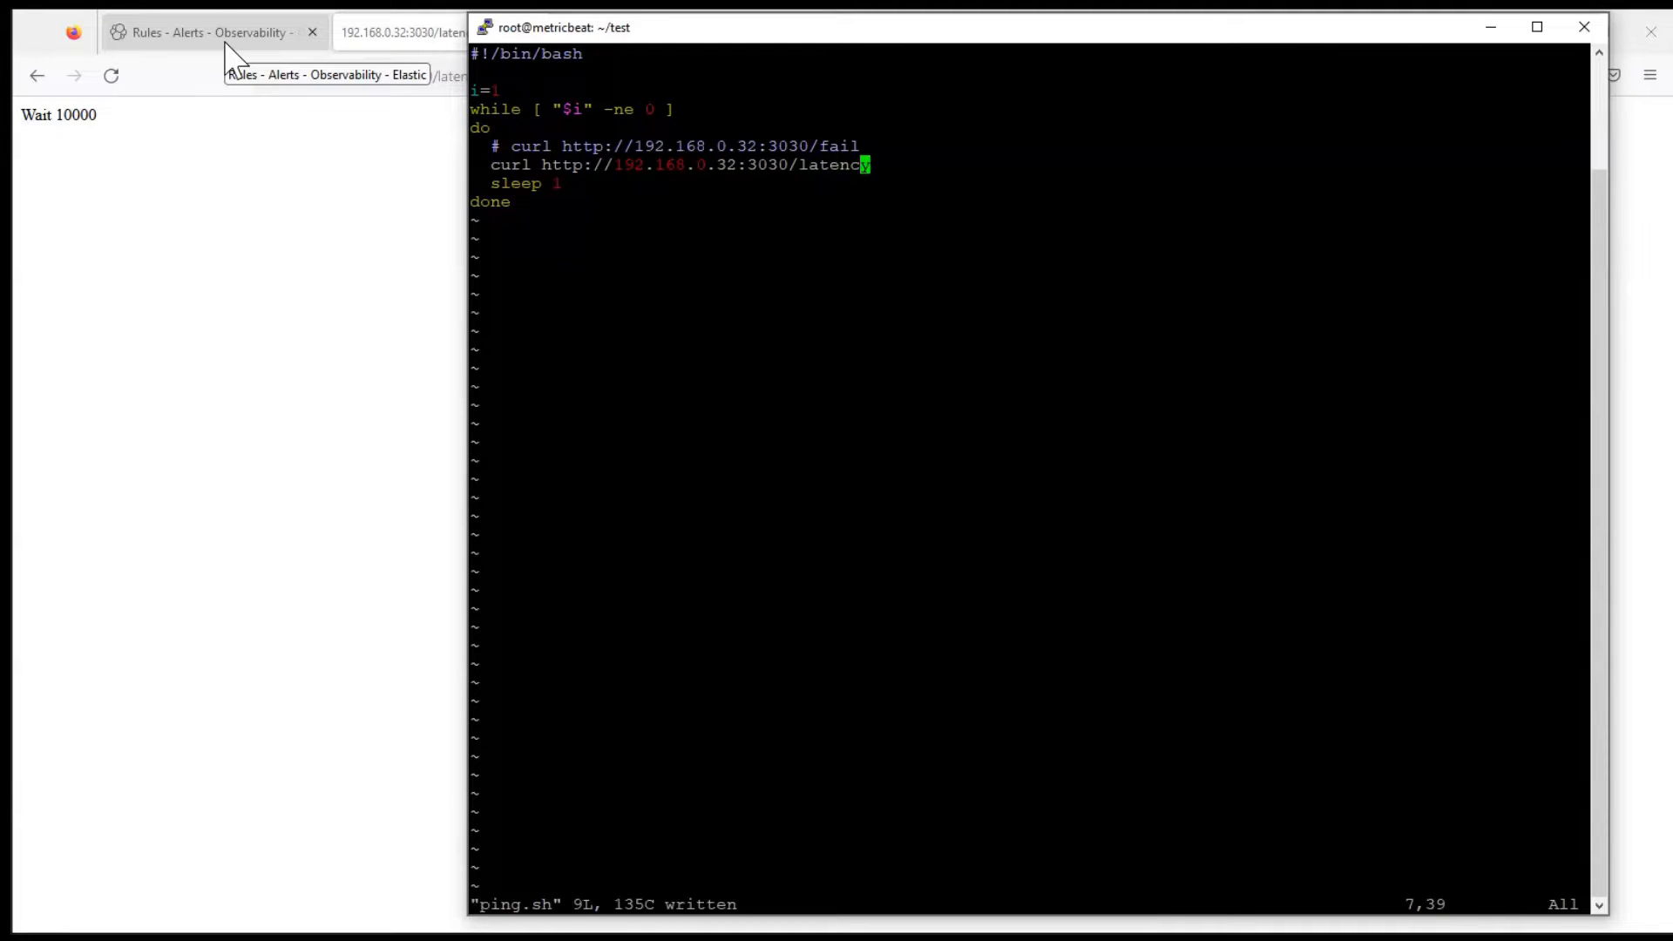
pyautogui.press('Down')
pyautogui.write(':q')
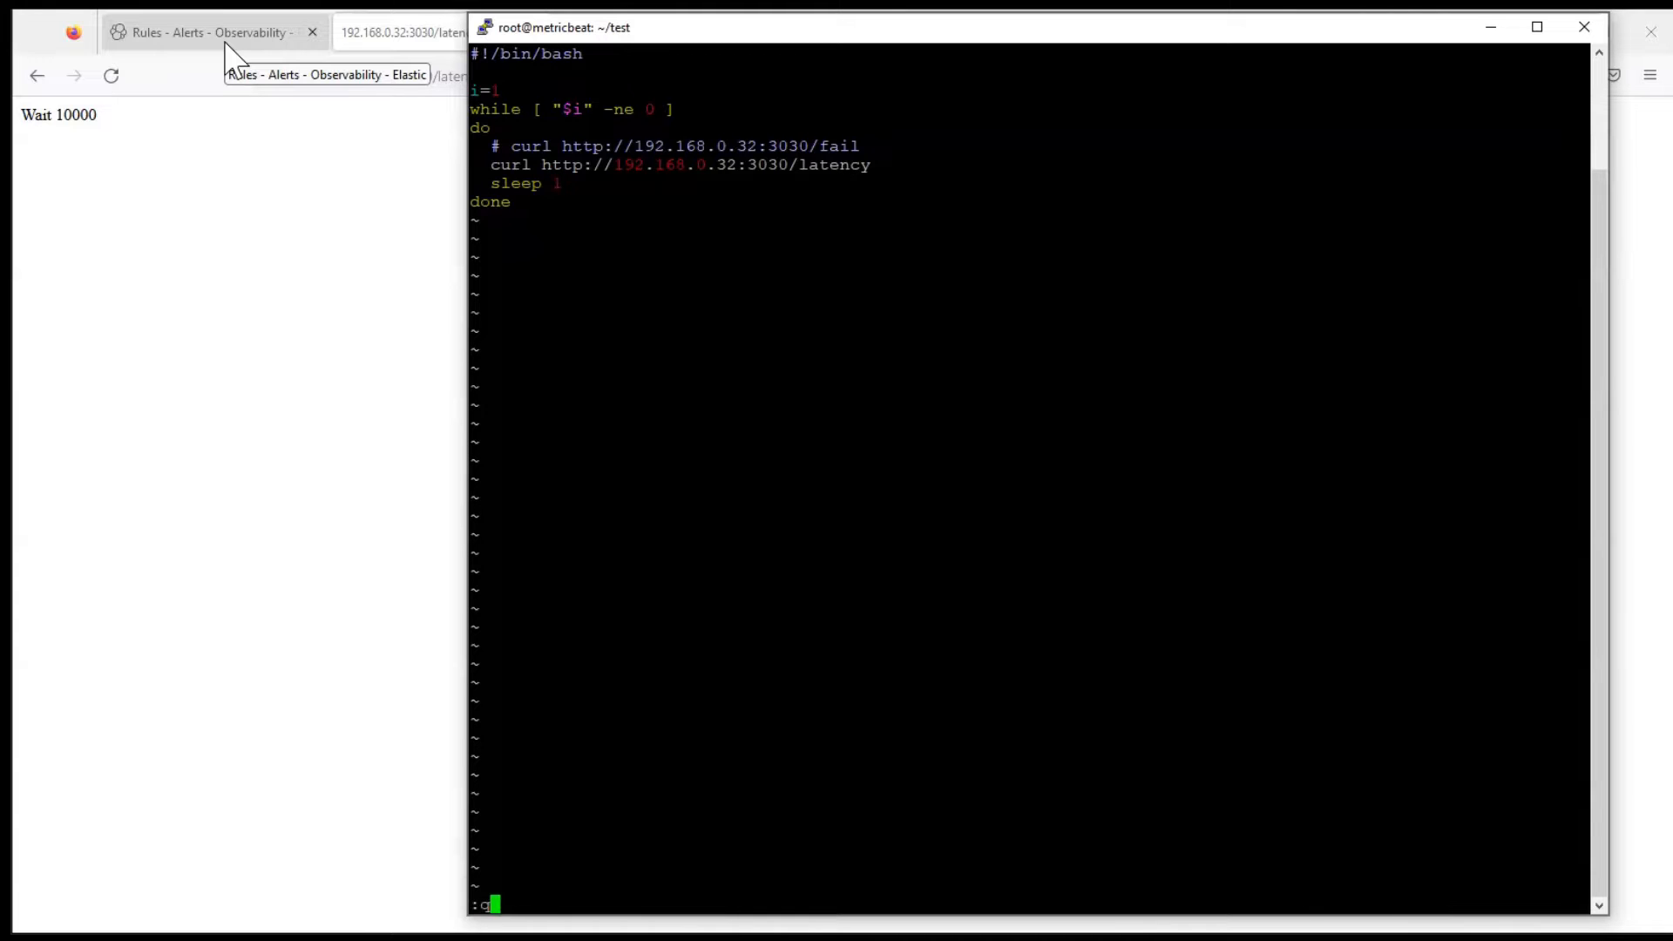
pyautogui.press('Return')
# - Clear the terminal and run ./ping.sh to send repeated requests to the latency route
pyautogui.write('clear')
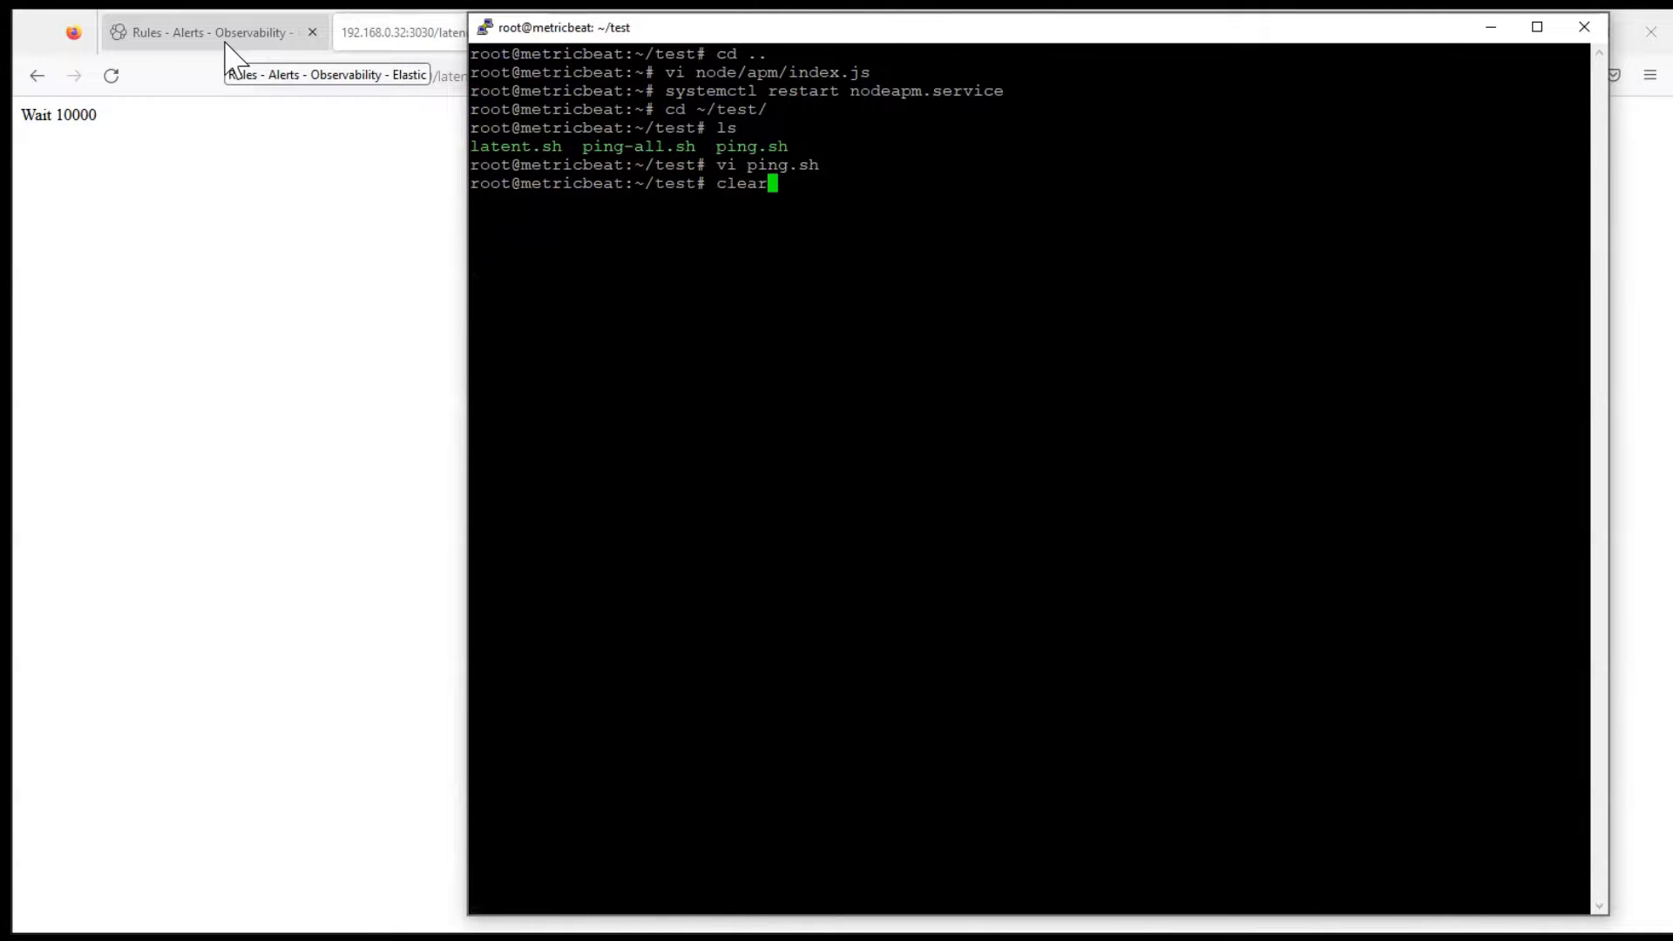
pyautogui.press('Return')
pyautogui.write('./ping.sh')
pyautogui.press('Return')
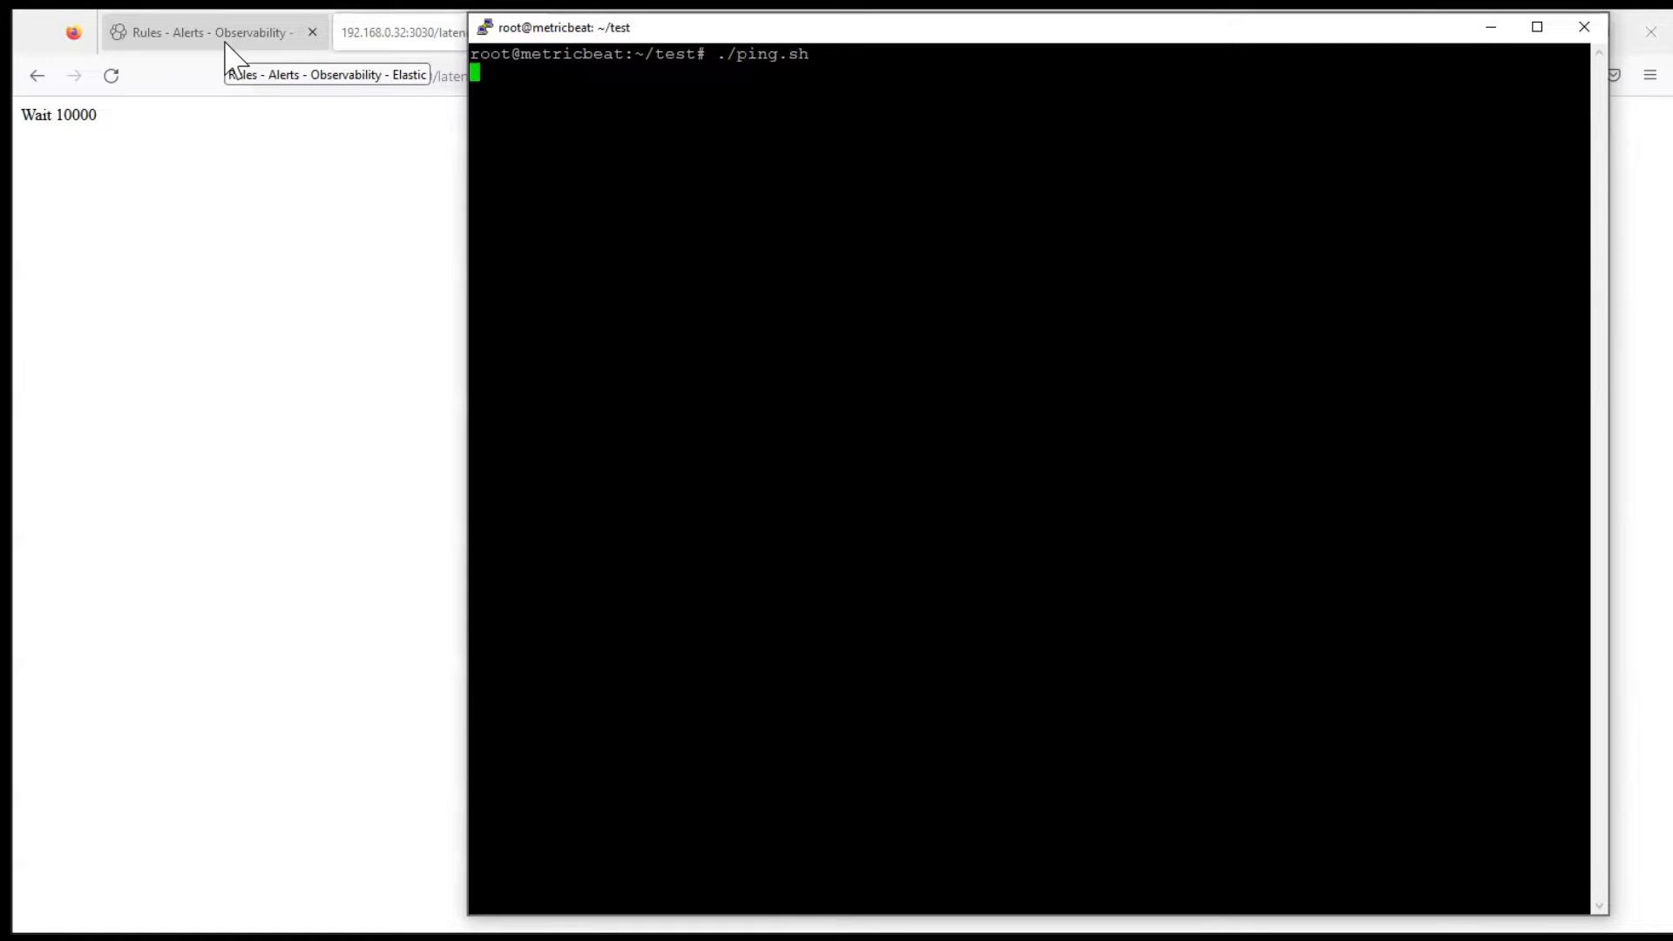
# - Return to Kibana in the browser and open the APM Services overview
pyautogui.click(254, 212)
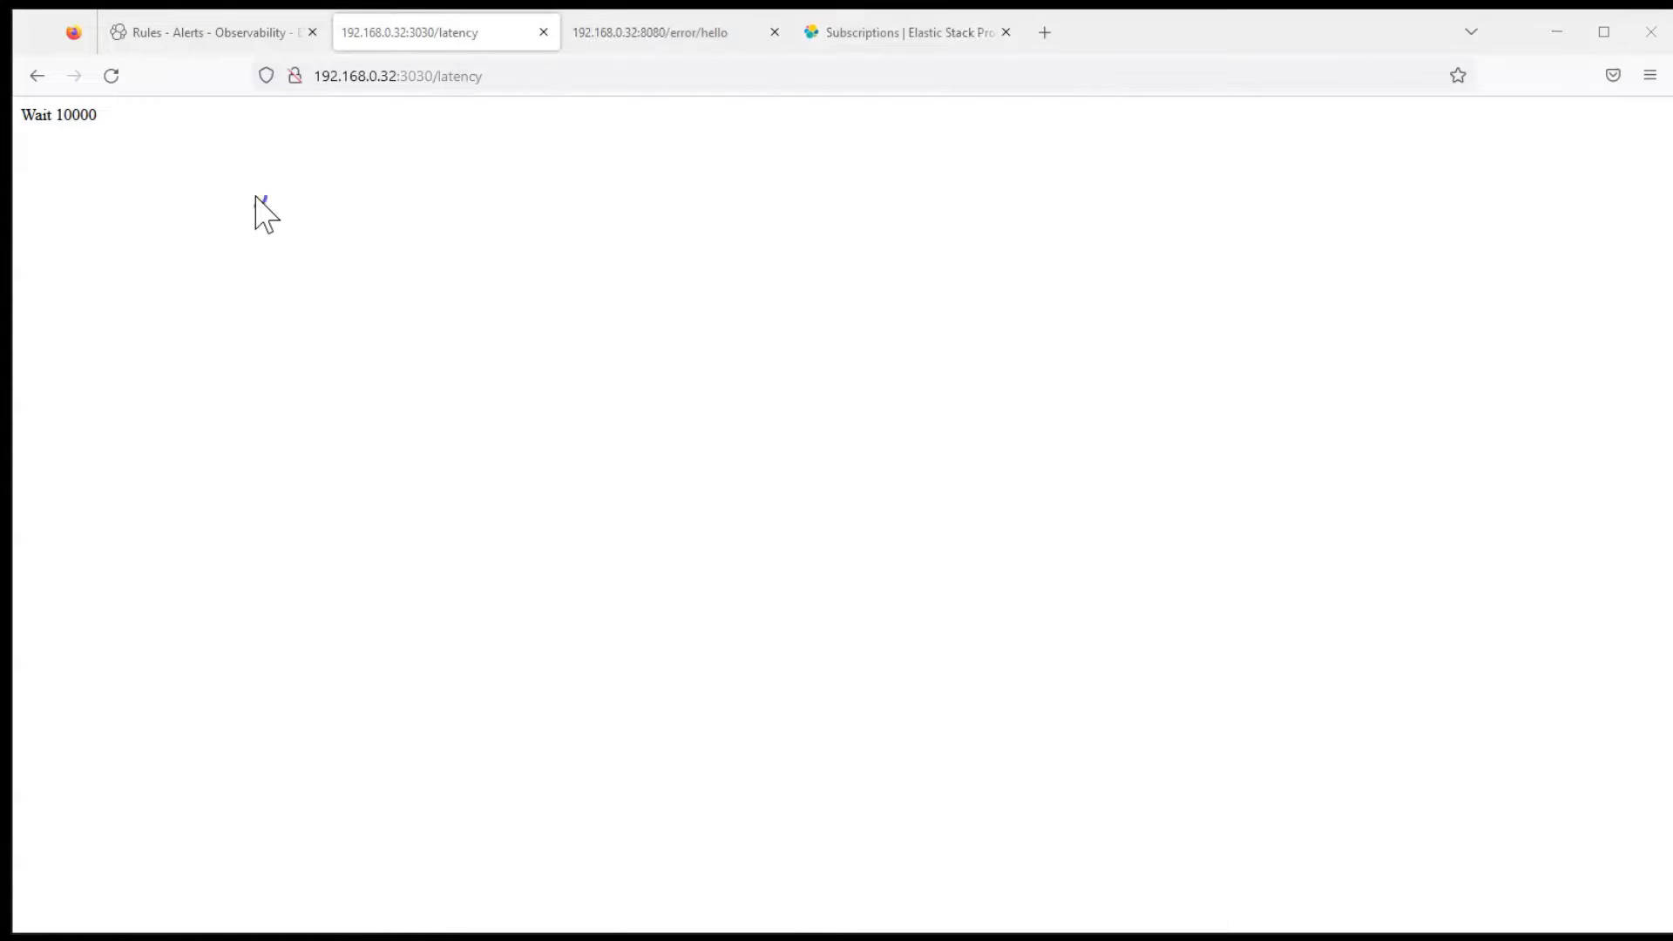
pyautogui.click(243, 47)
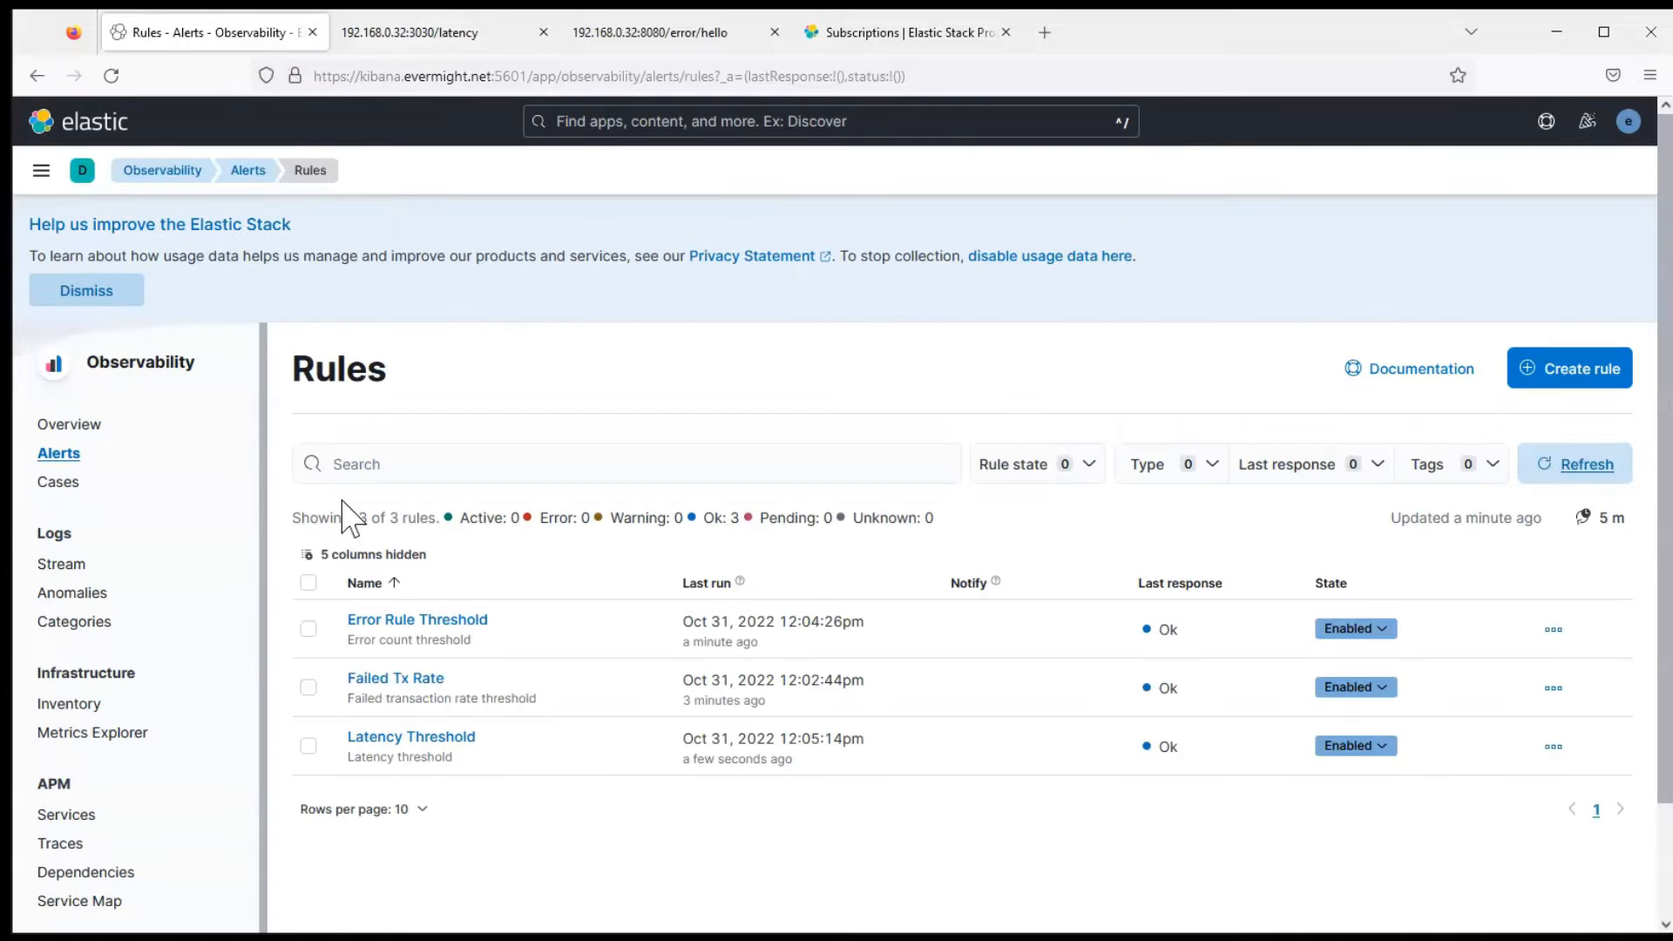
pyautogui.scroll(-2, 266, 663)
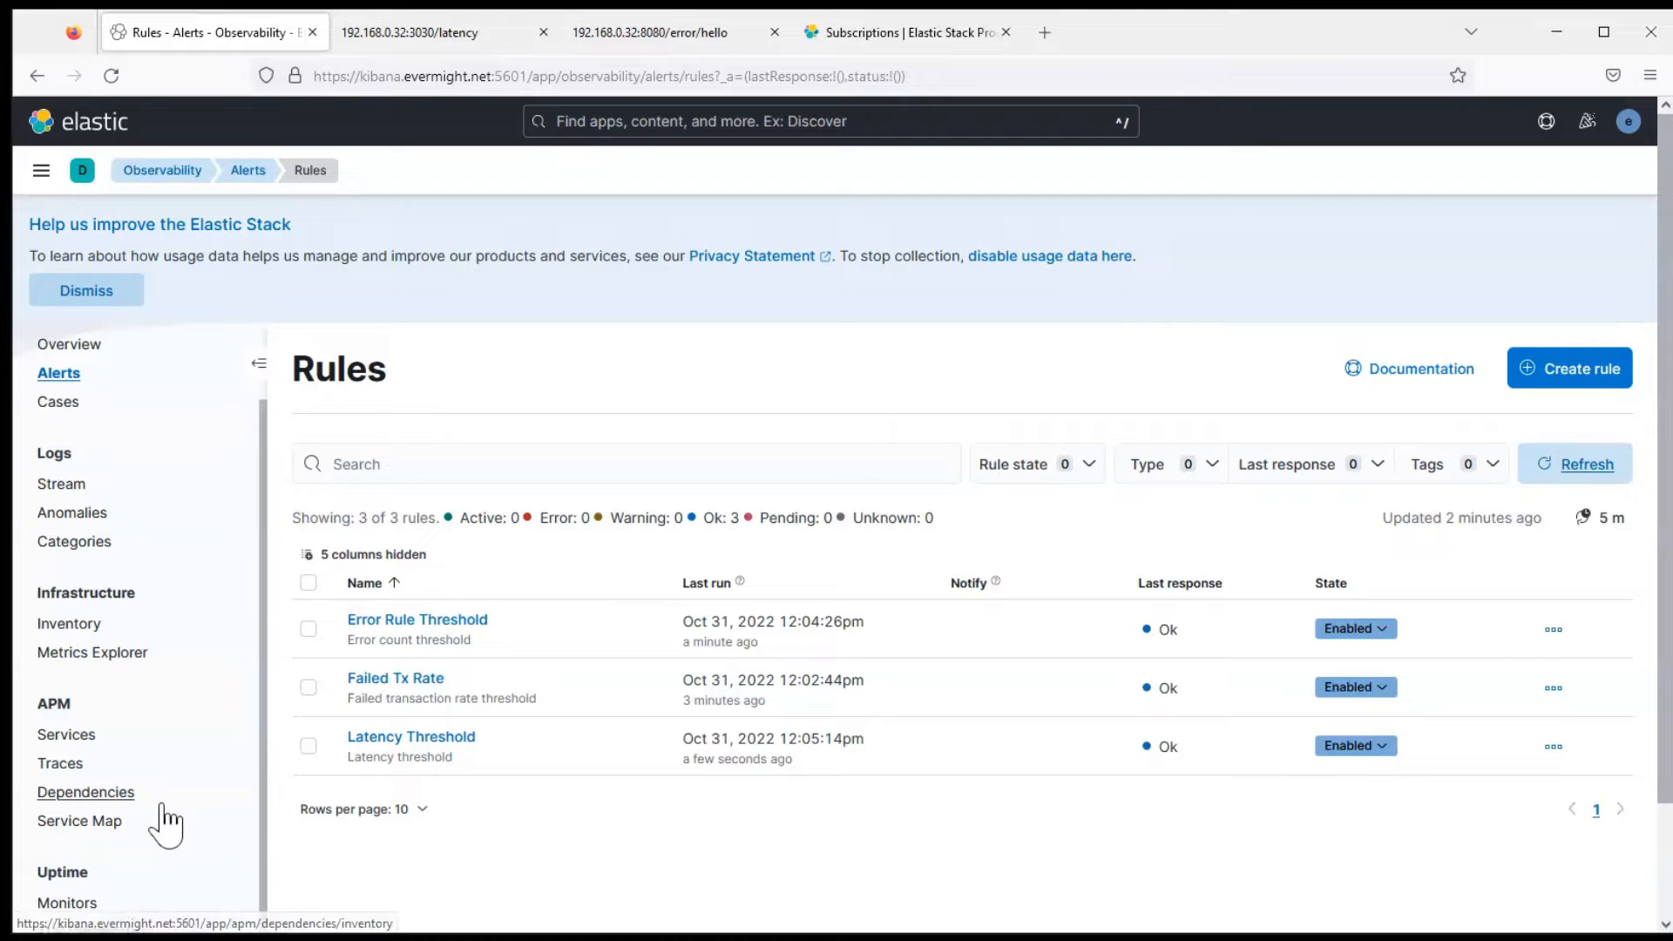
pyautogui.click(75, 746)
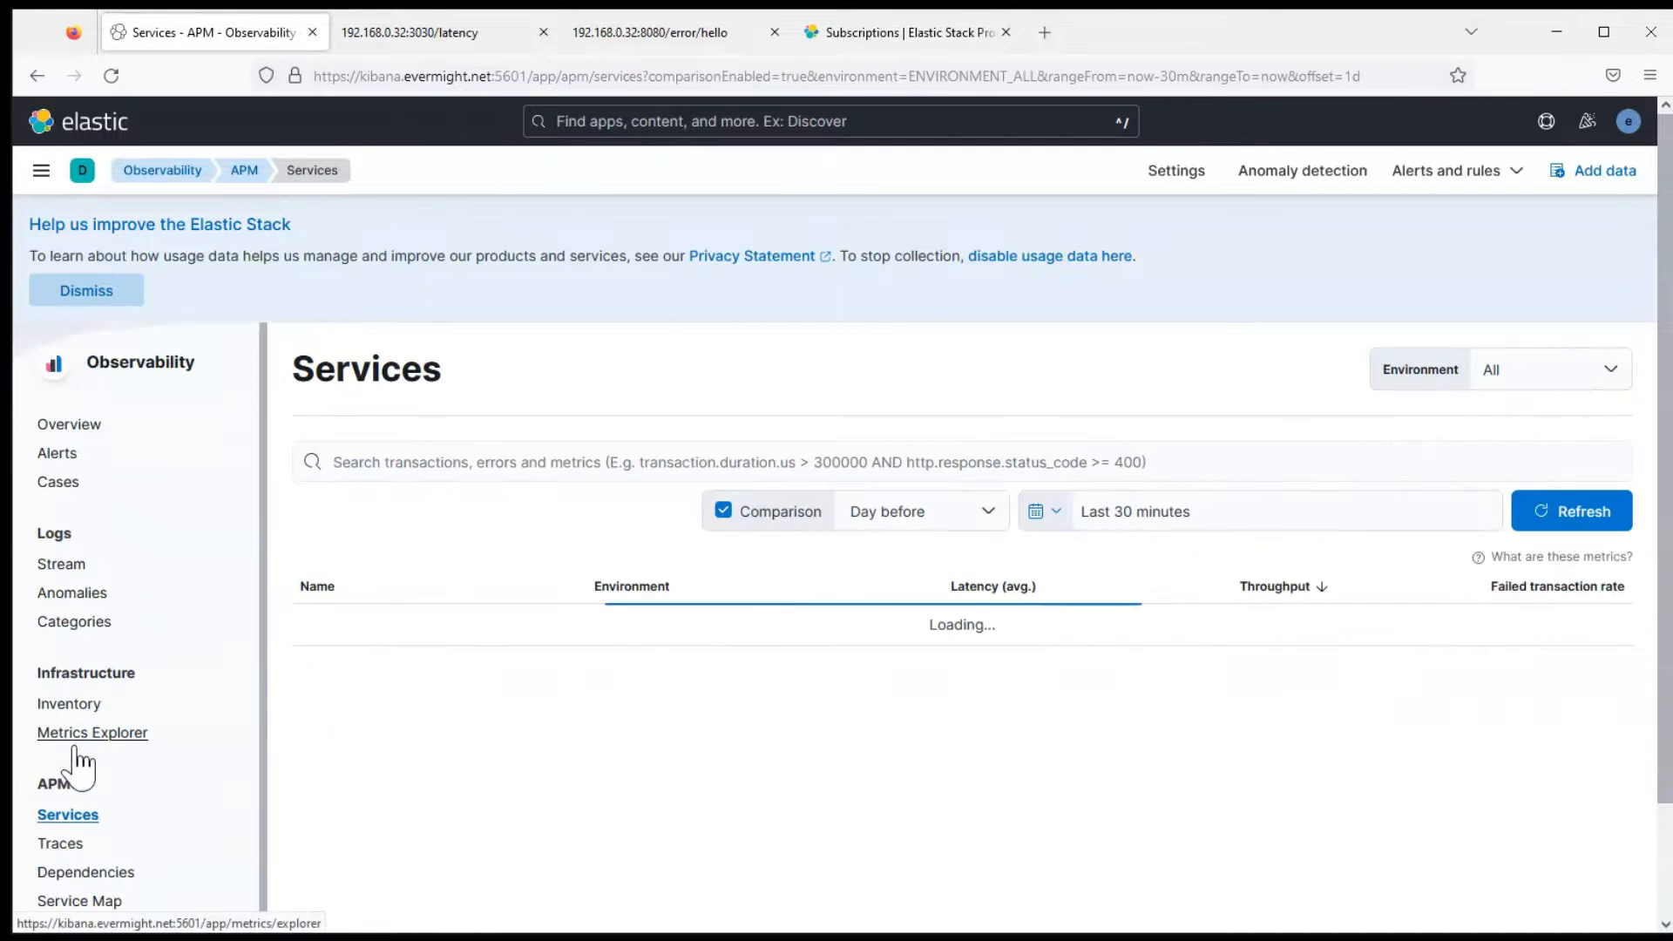
# - Open the overview of the node-app-1 service and examine its average latency chart
pyautogui.click(374, 625)
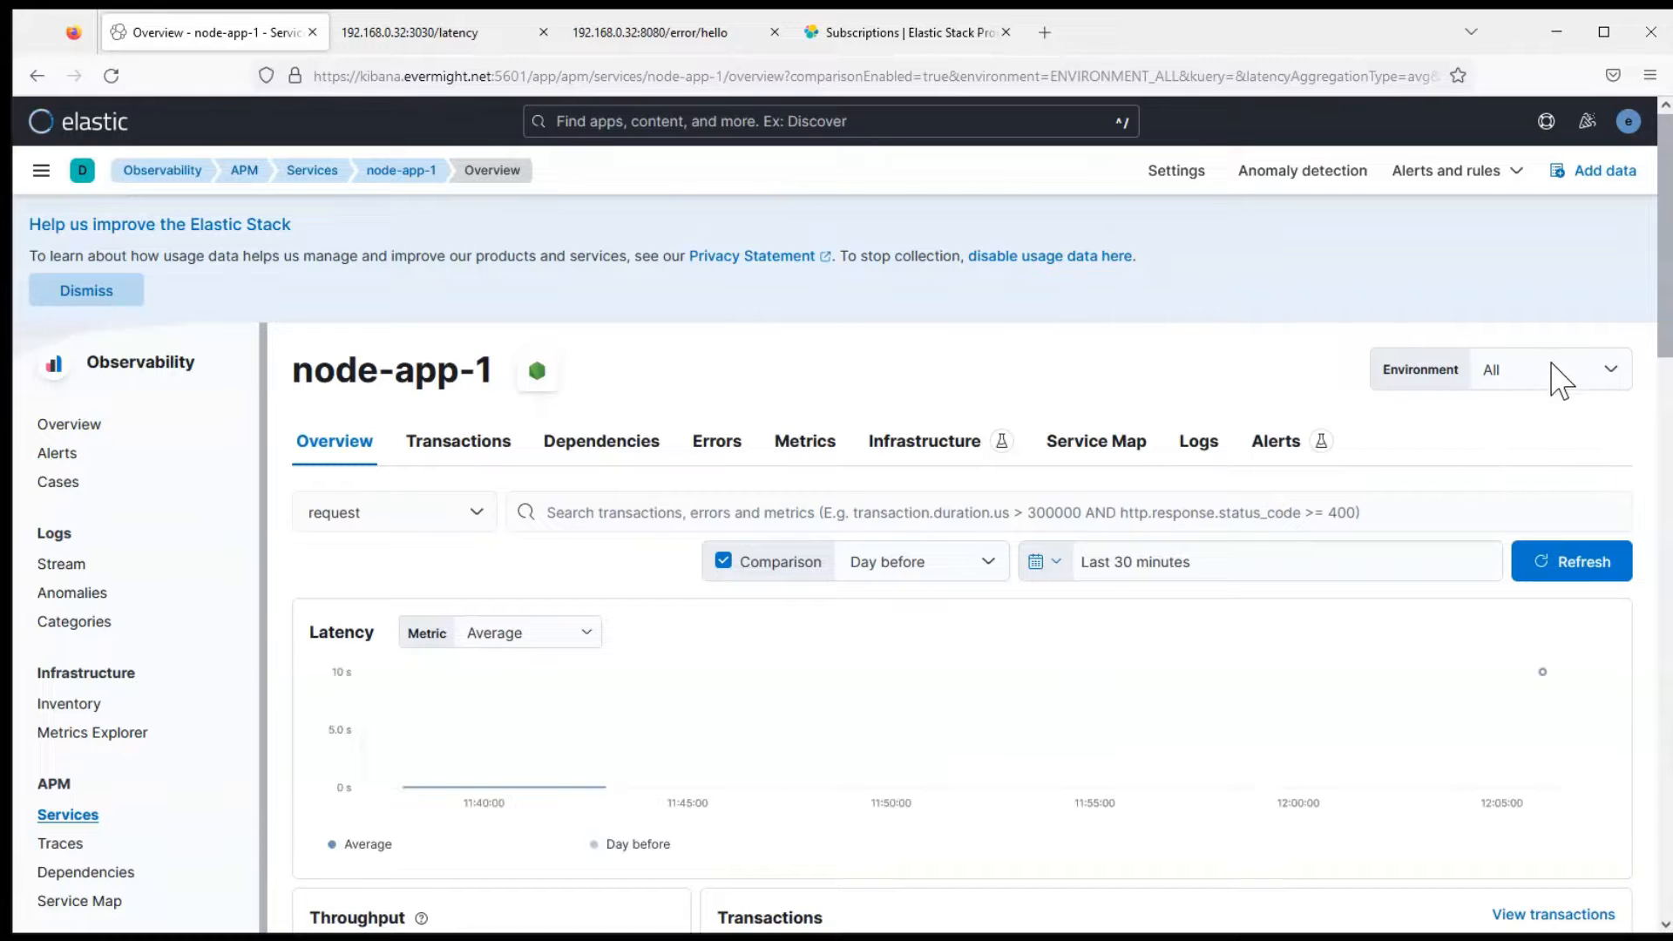
pyautogui.moveTo(1666, 299); pyautogui.dragTo(1659, 336)
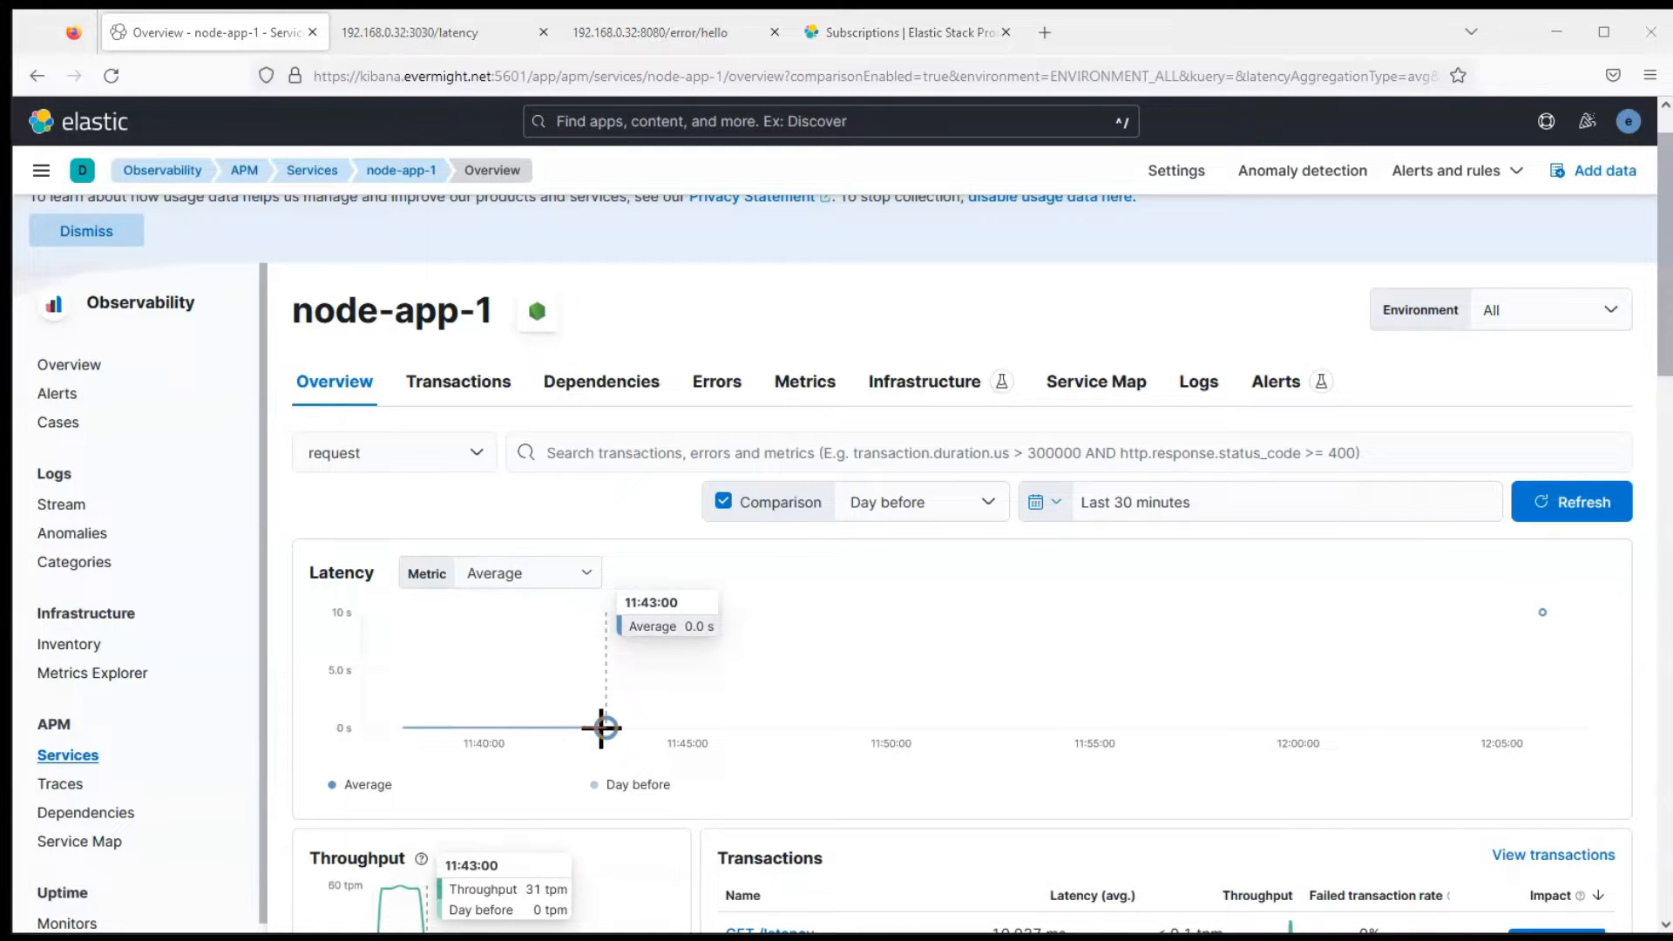
# - Check the ping.sh output in the terminal, and return to Kibana to refresh the node-app-1 latency chart
pyautogui.hotkey('alt', 'Tab')
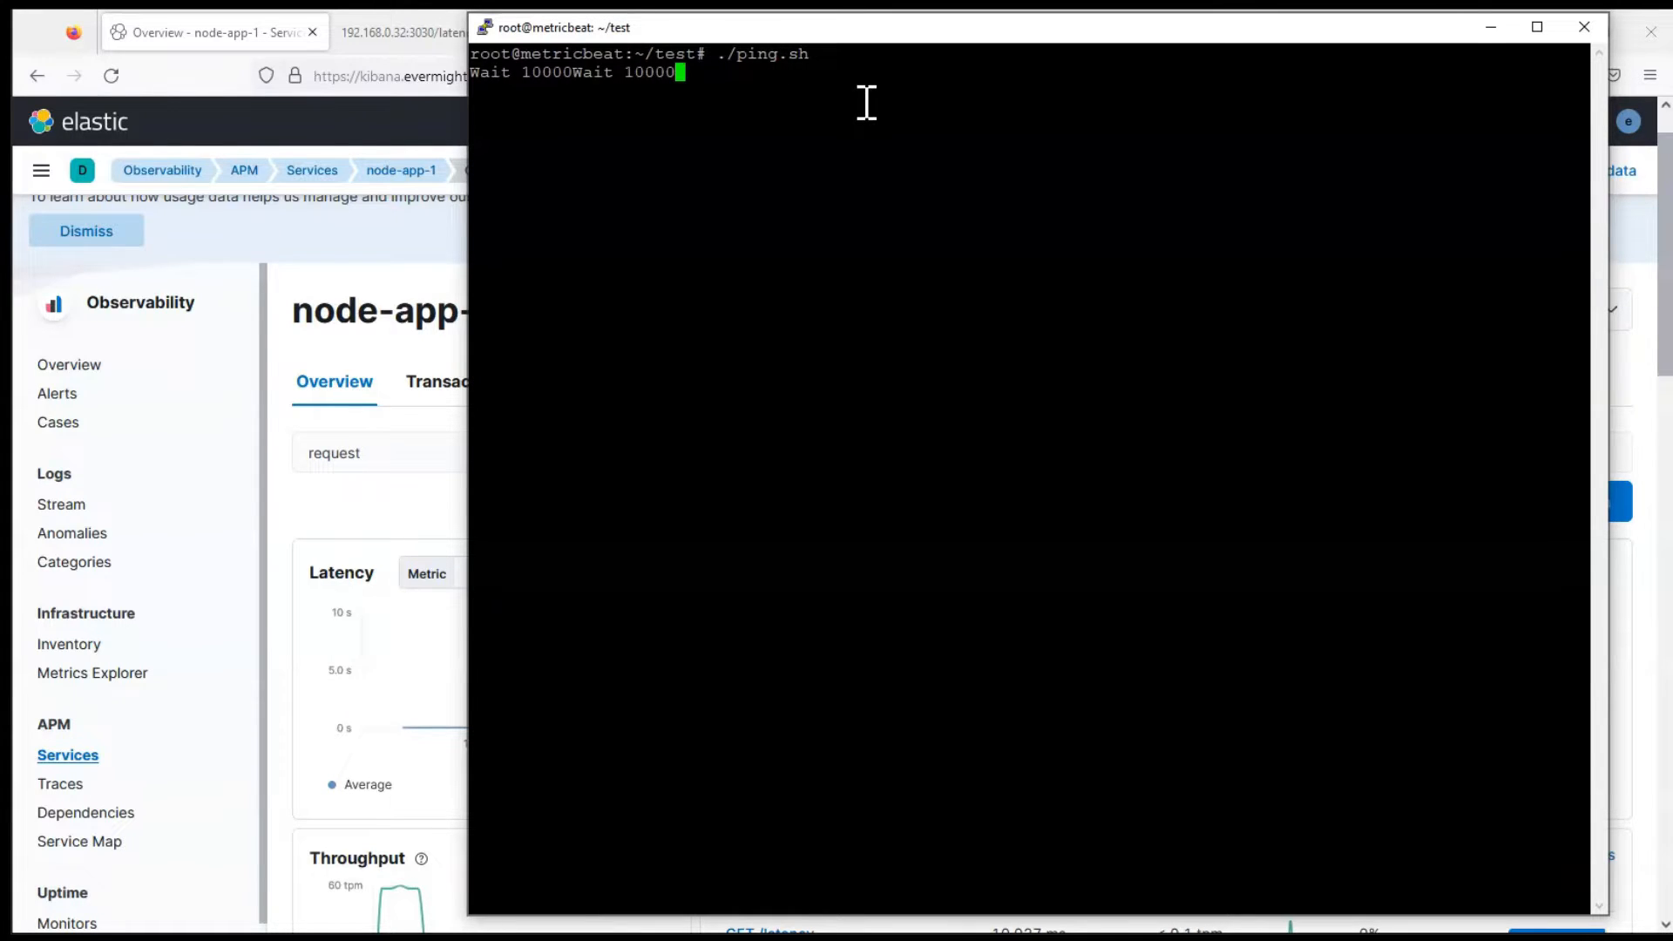
pyautogui.click(404, 273)
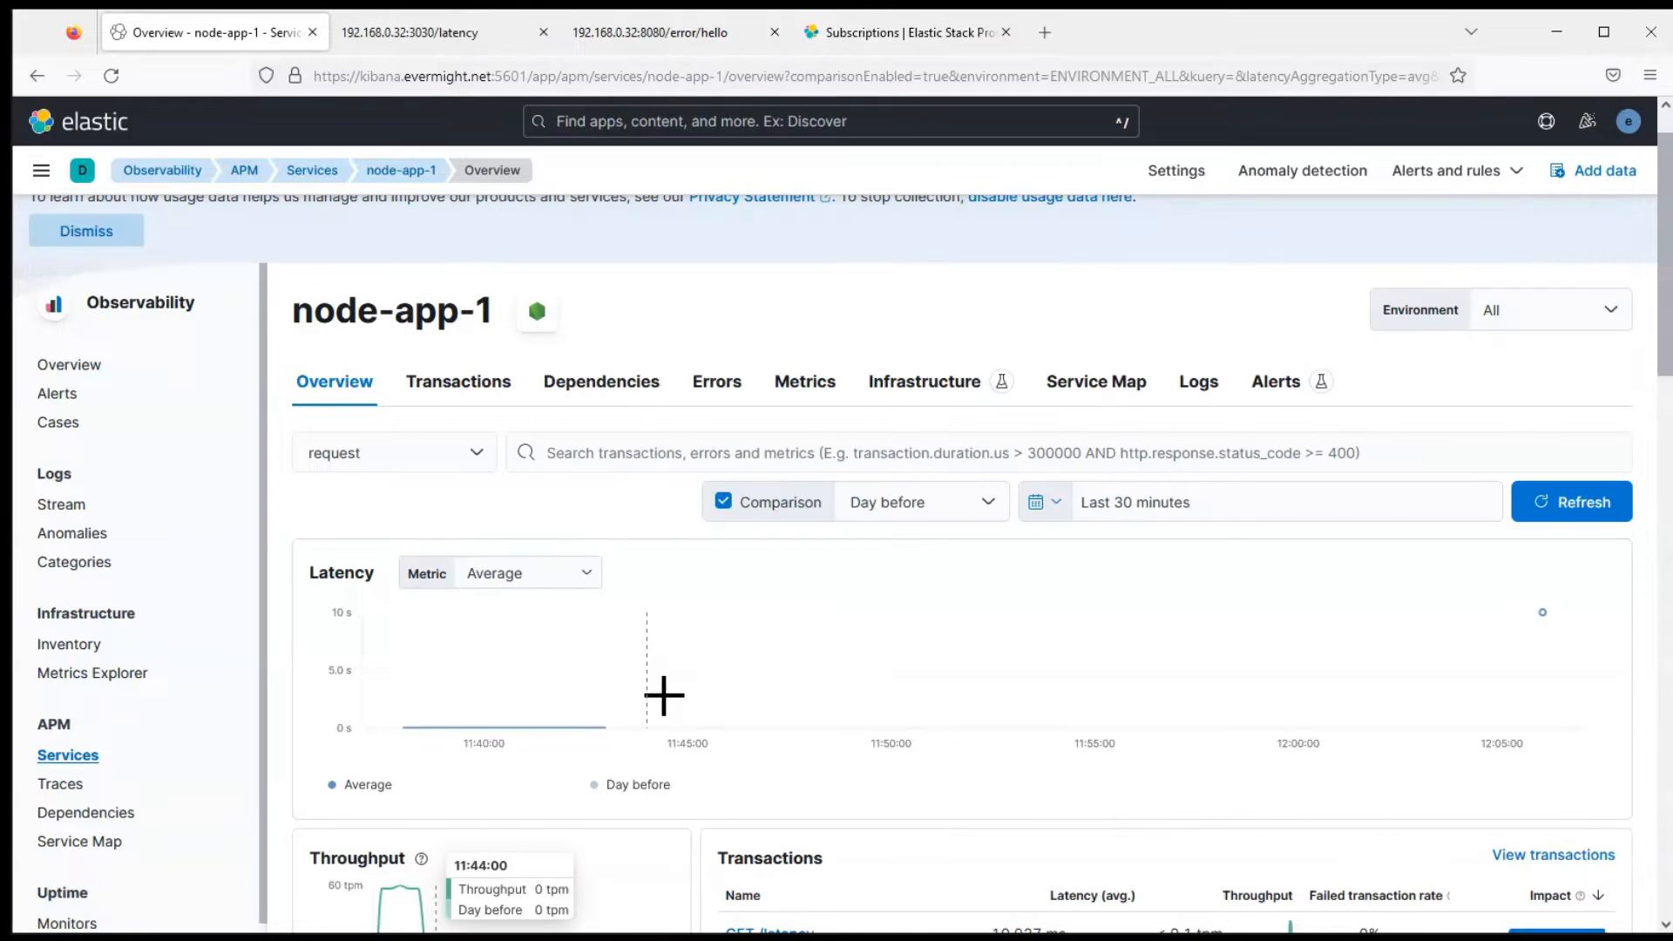
pyautogui.click(1597, 521)
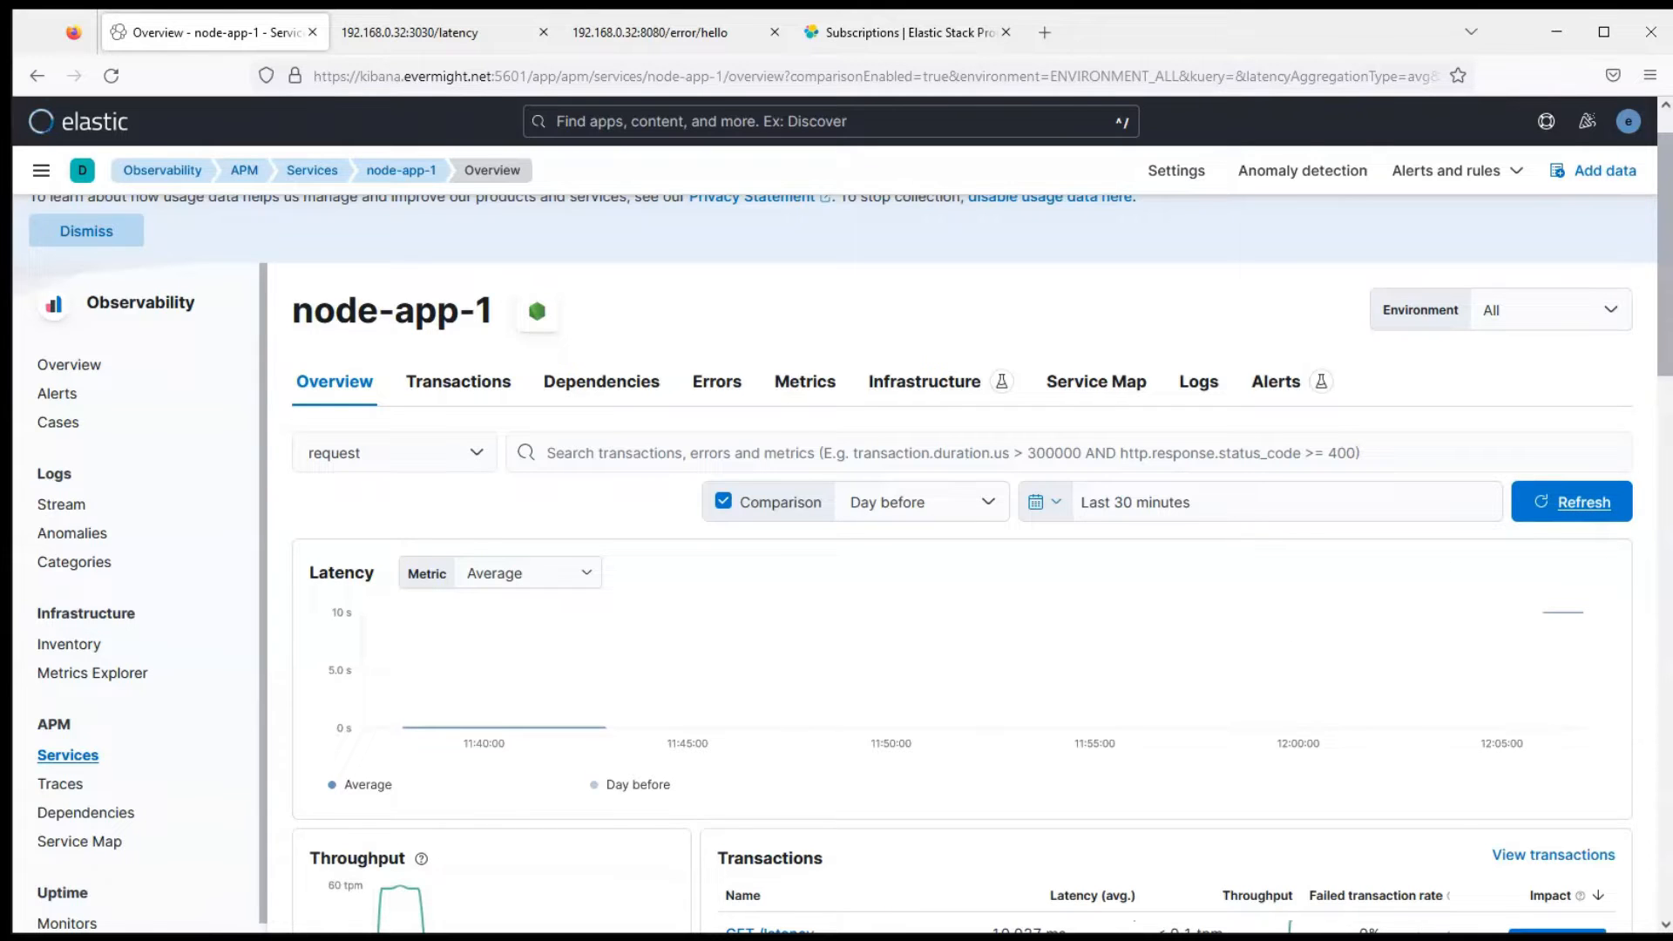
pyautogui.moveTo(1543, 636)
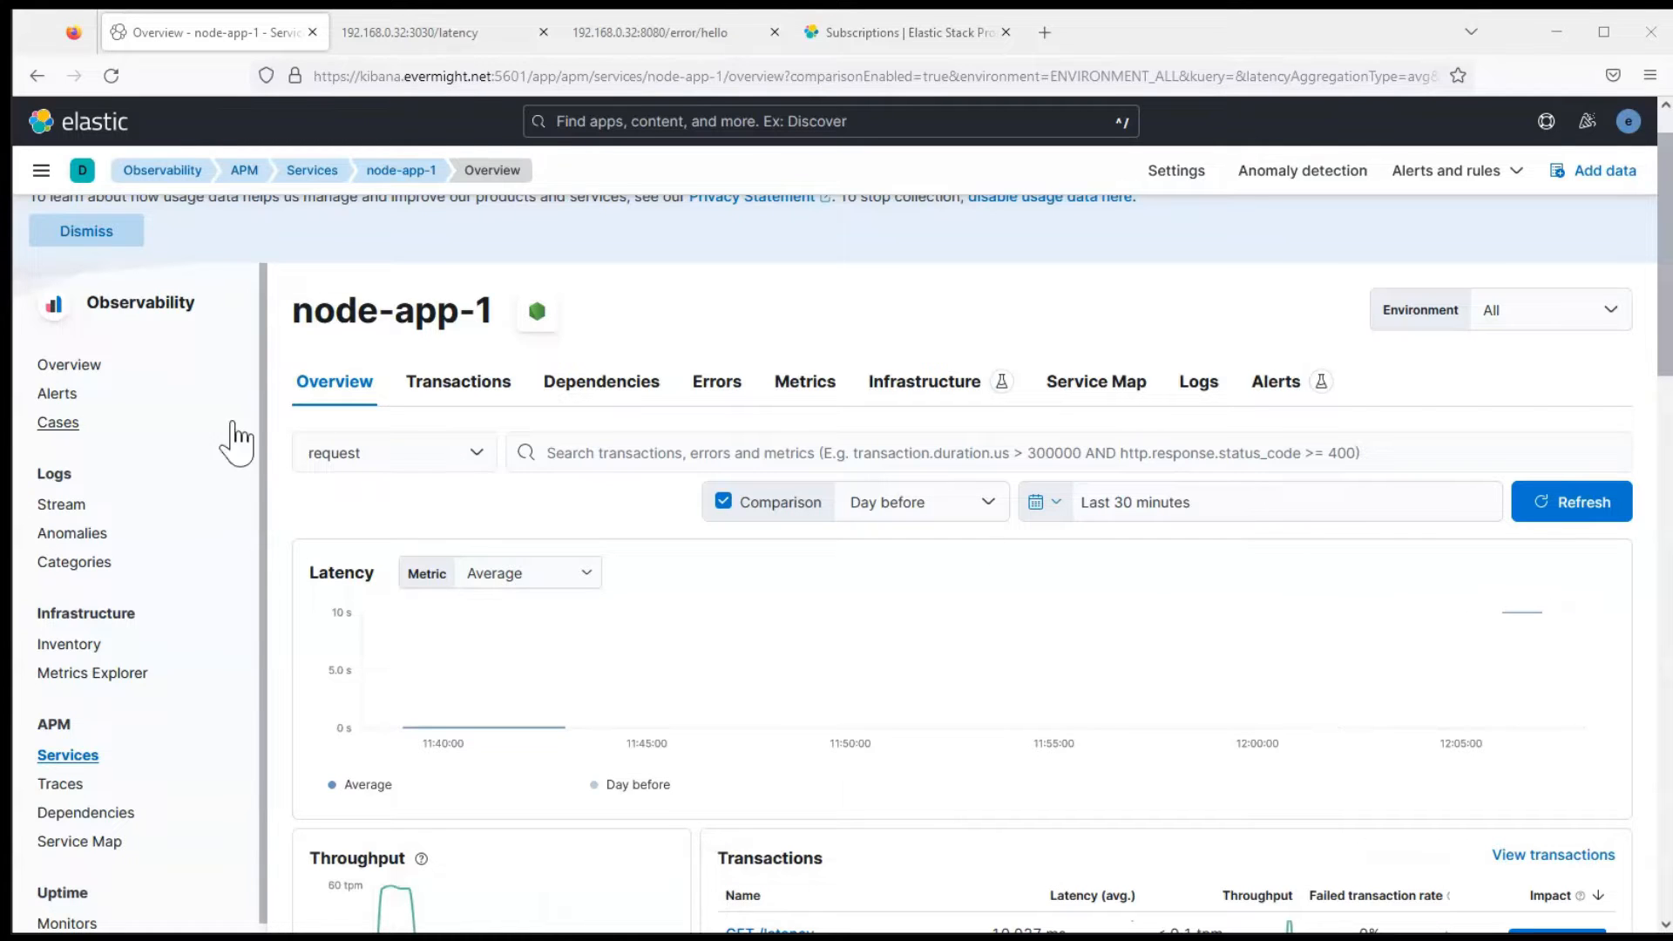
# - Review the Observability alerts for the node-app-1 latency alert, and open the rule management page
pyautogui.click(53, 393)
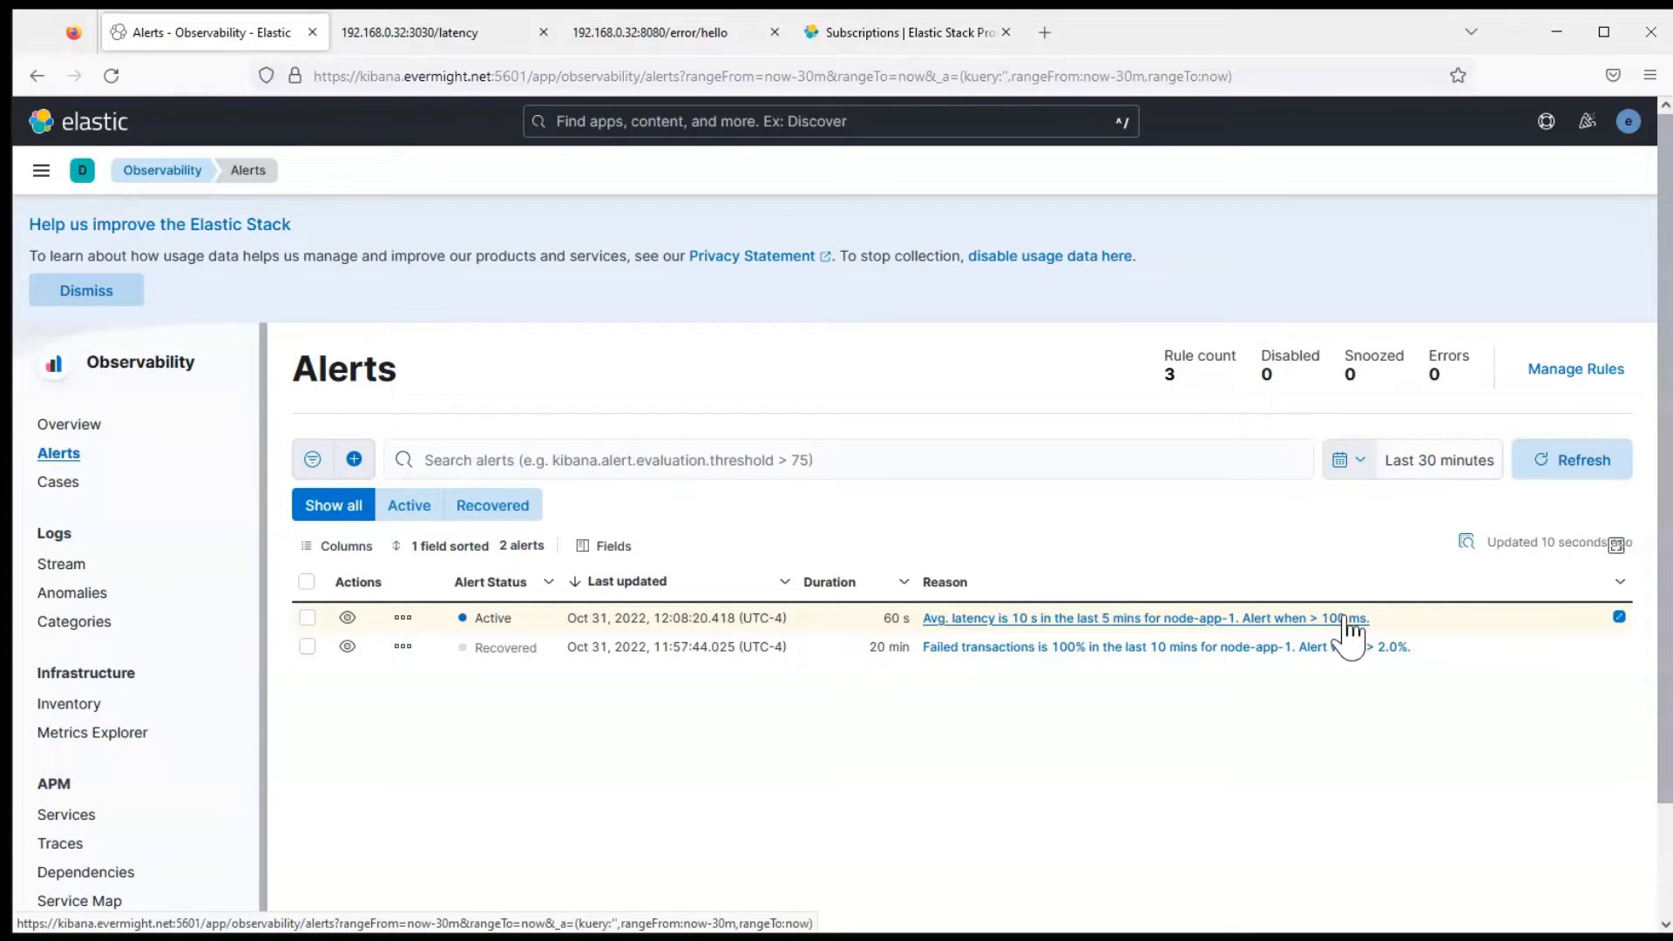
pyautogui.click(1576, 369)
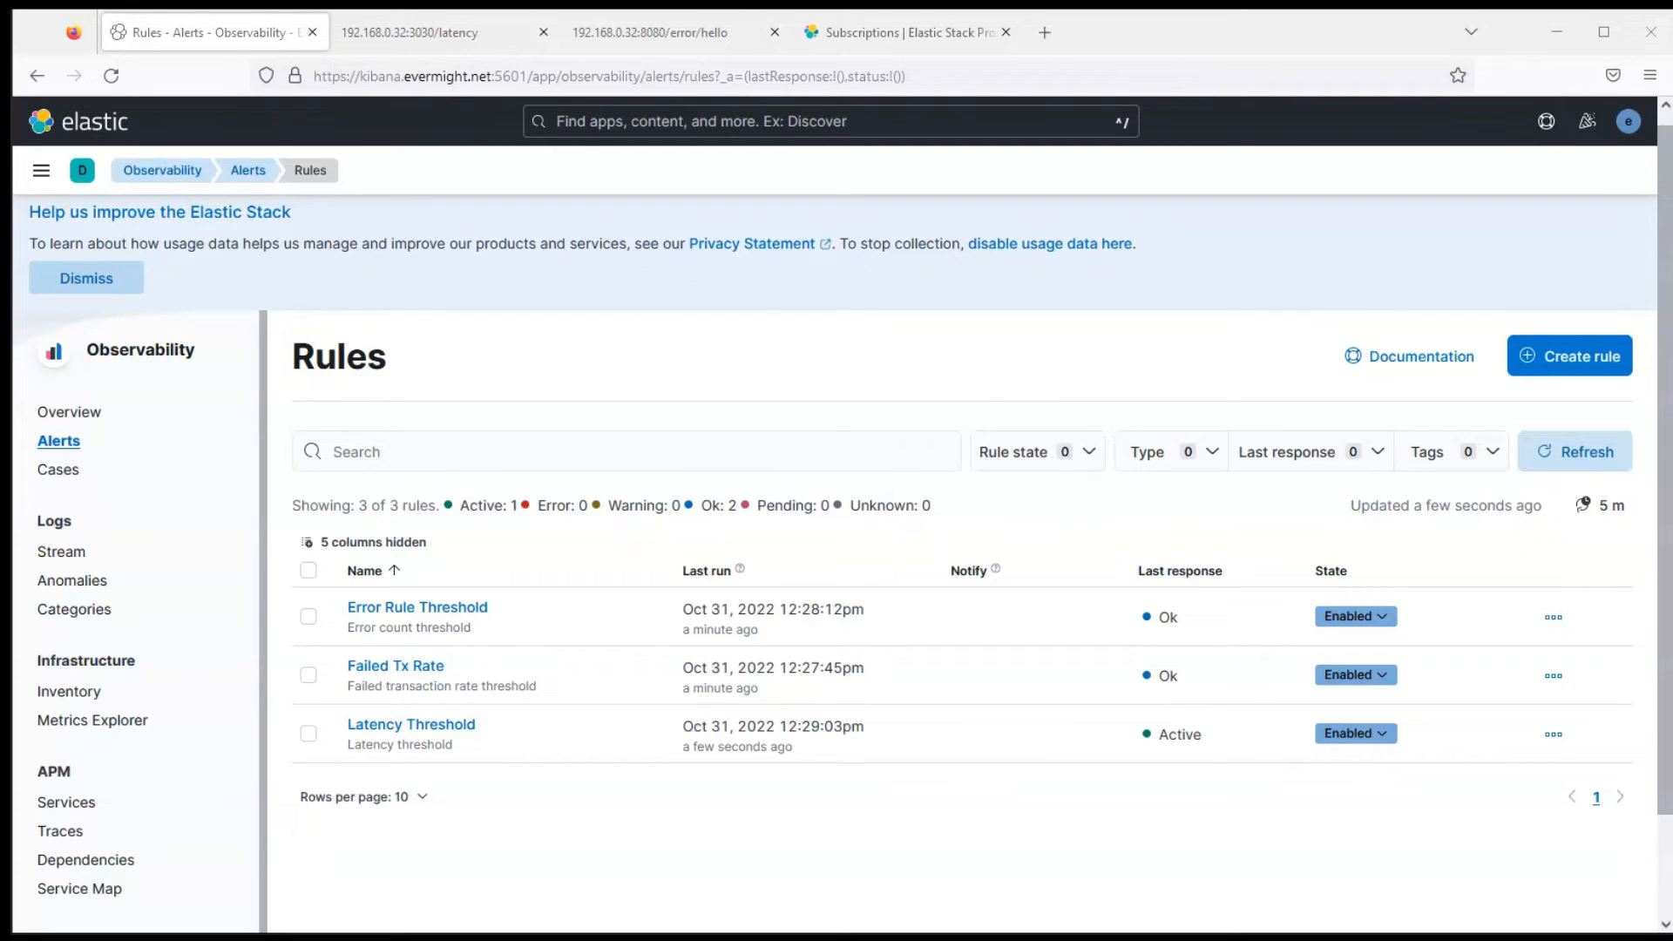
# - Start a new rule of the Latency threshold type and examine the connector types offered for its actions
pyautogui.click(1582, 357)
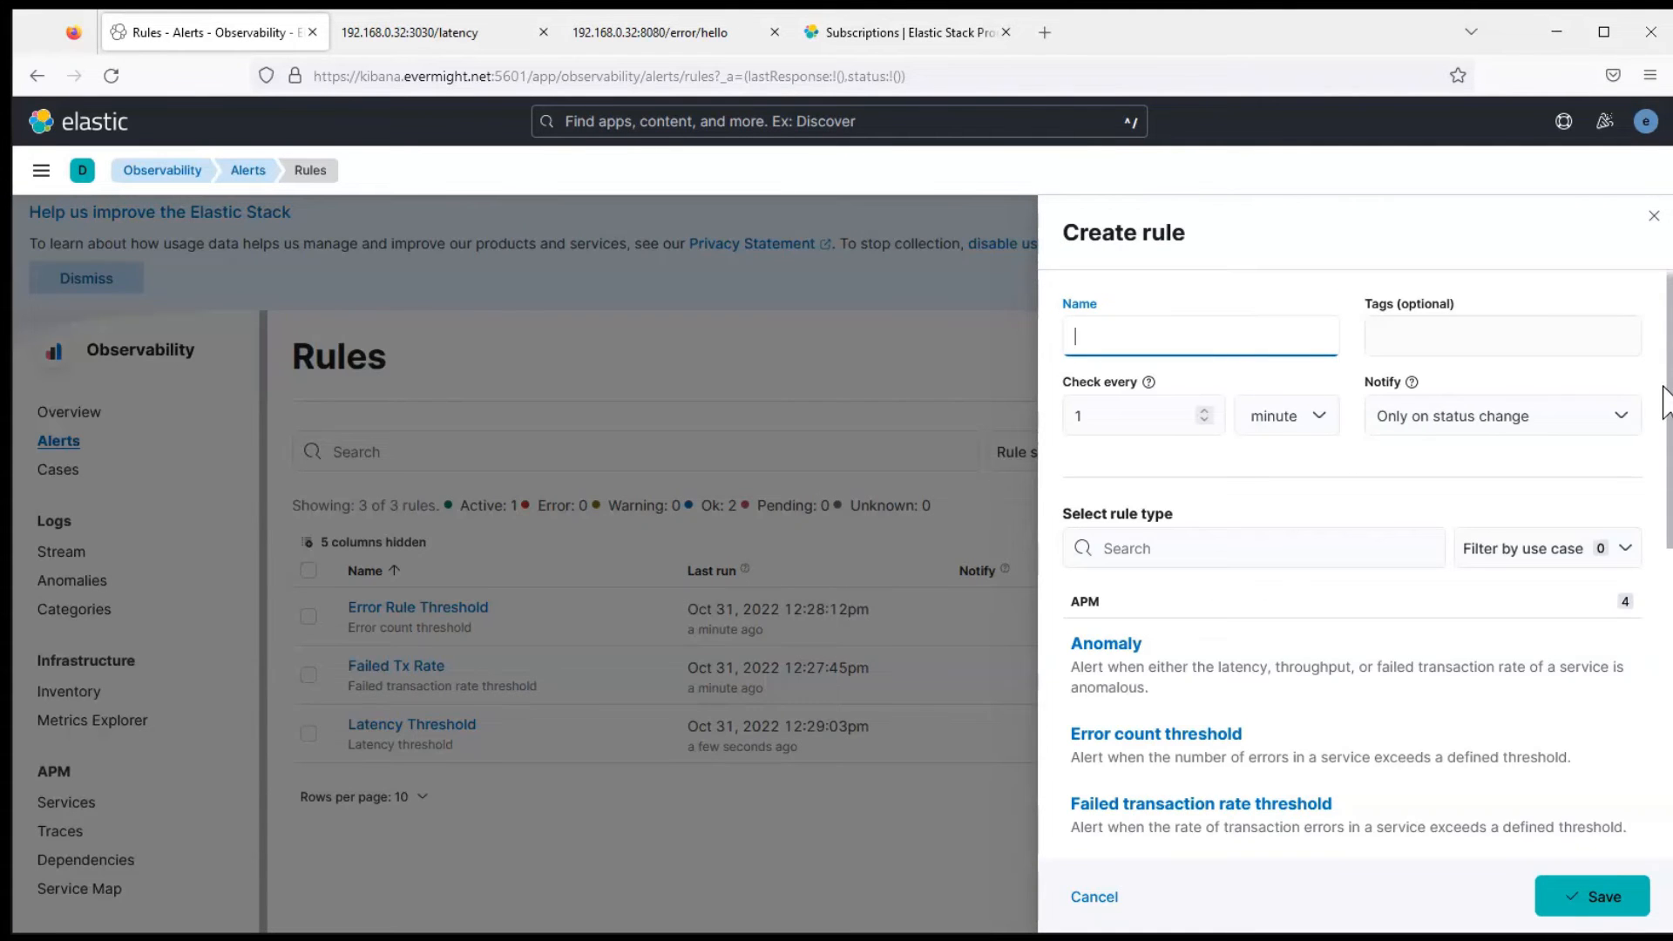
pyautogui.scroll(-7, 1481, 436)
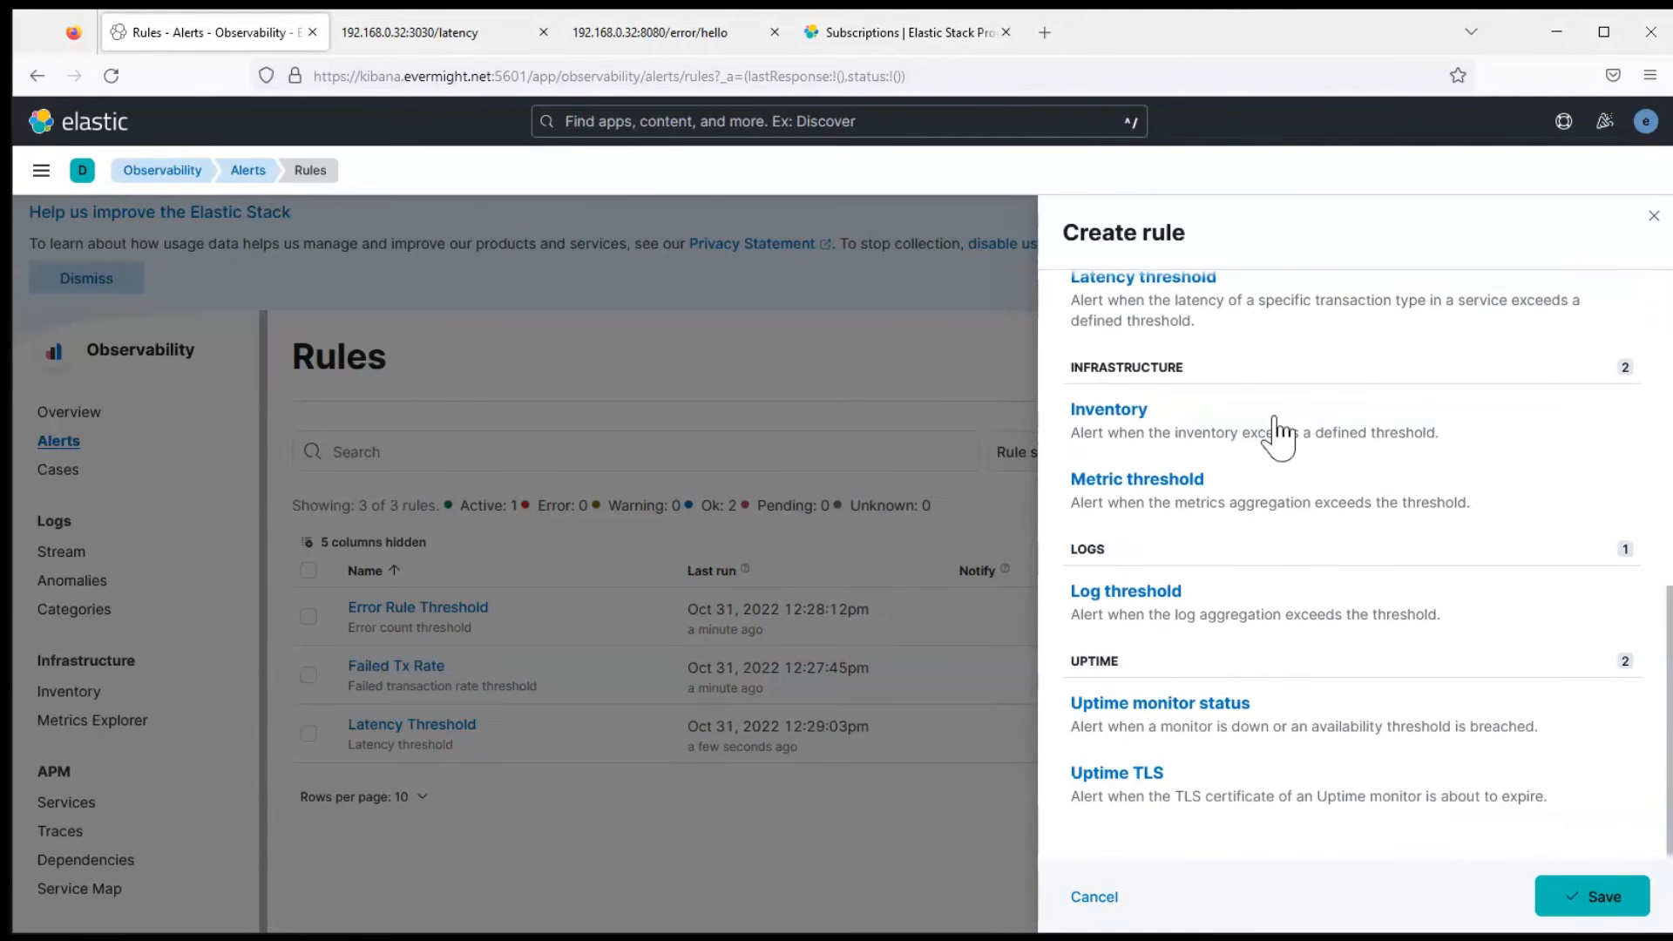
pyautogui.click(1185, 277)
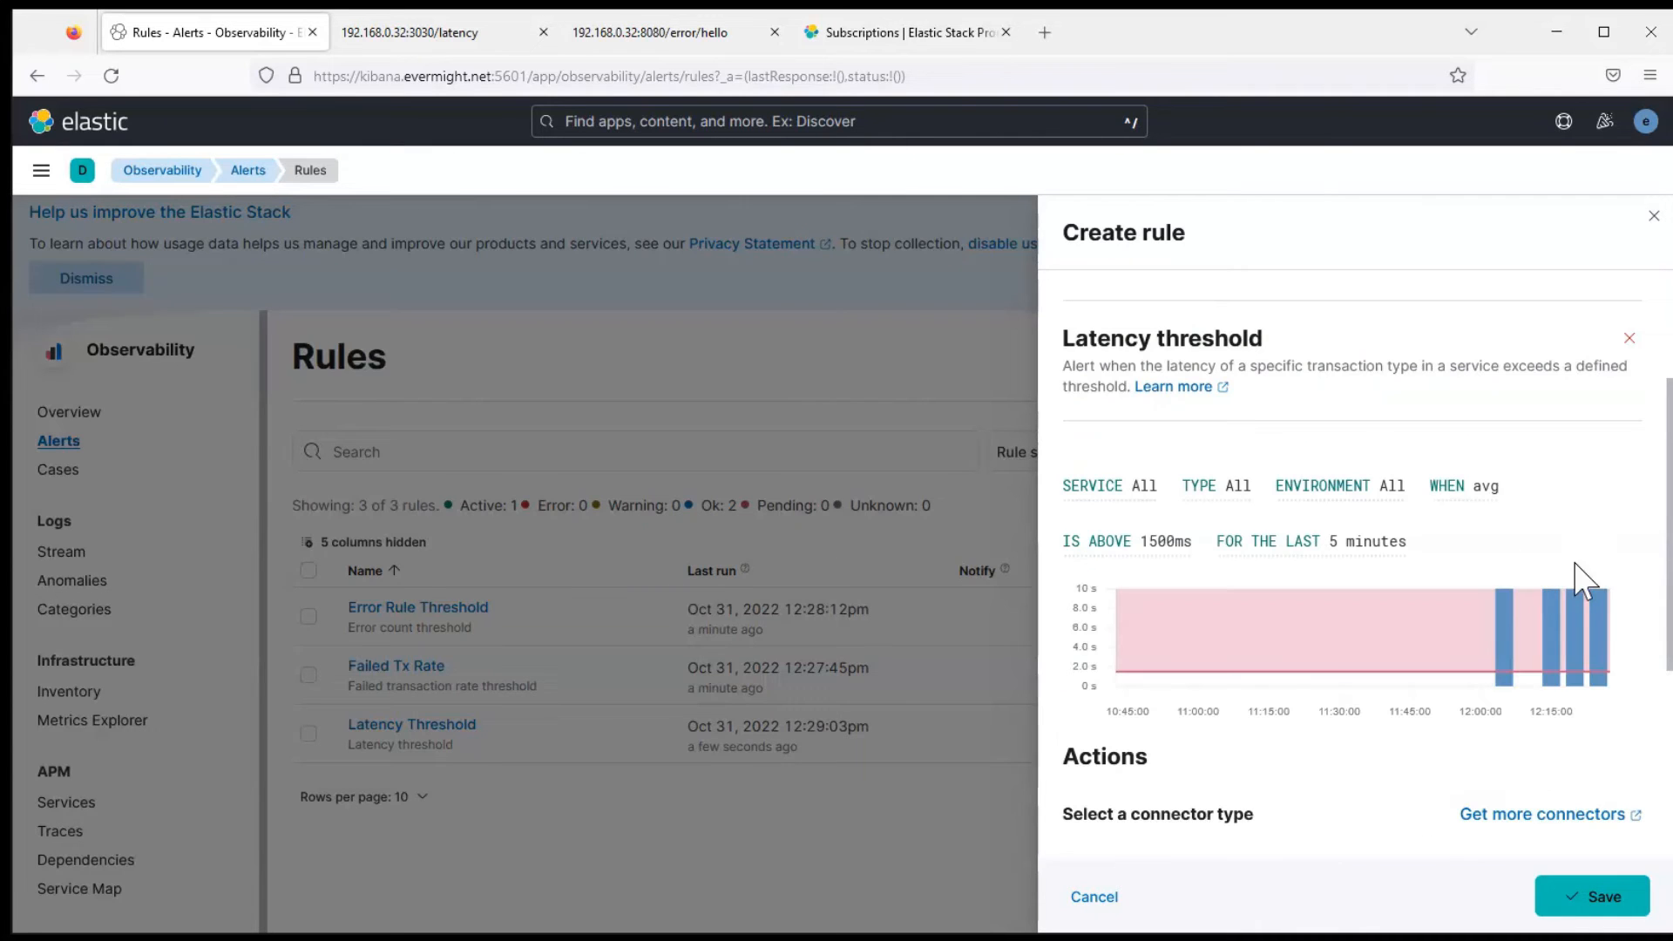
pyautogui.moveTo(1665, 635); pyautogui.dragTo(1660, 826)
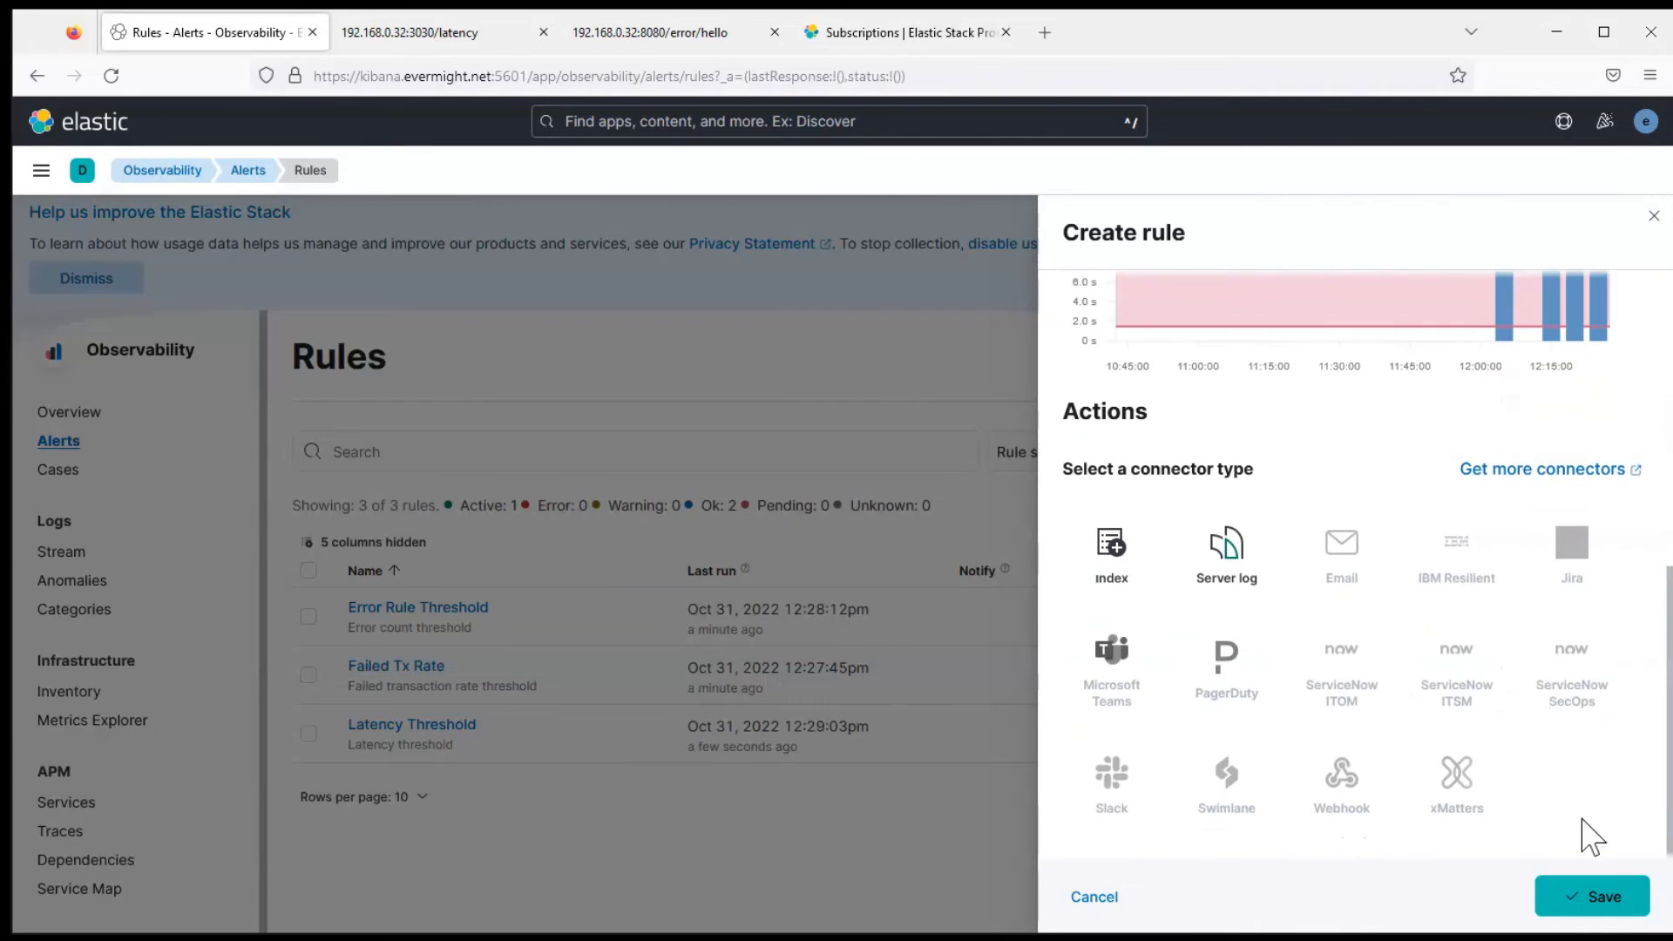